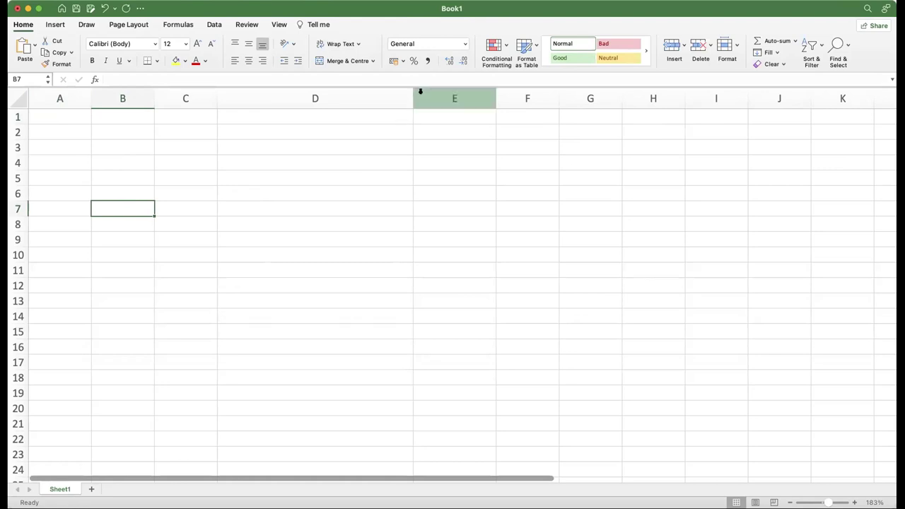
Narrow columns D and E to about the same width as the neighbouring columns
{"action": "left_click_drag", "start_coordinate": [410, 100], "coordinate": [300, 105]}
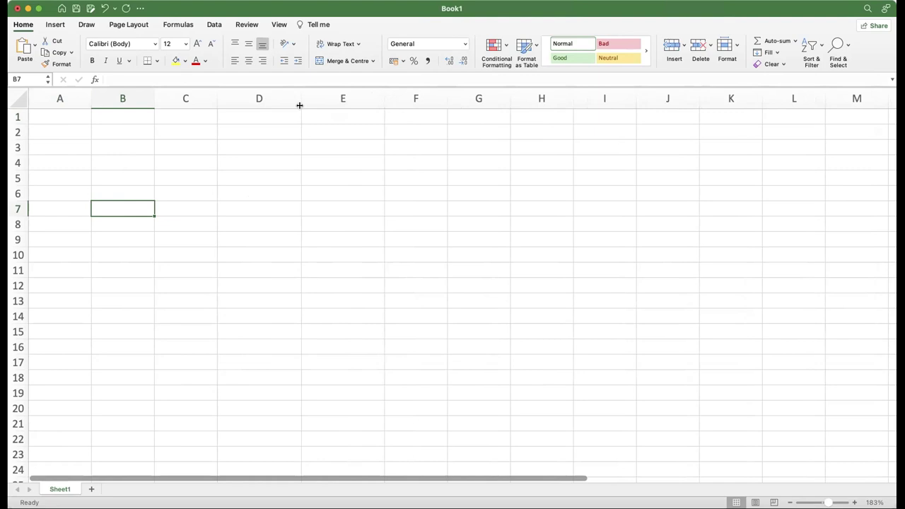
{"action": "left_click_drag", "start_coordinate": [299, 105], "coordinate": [296, 105]}
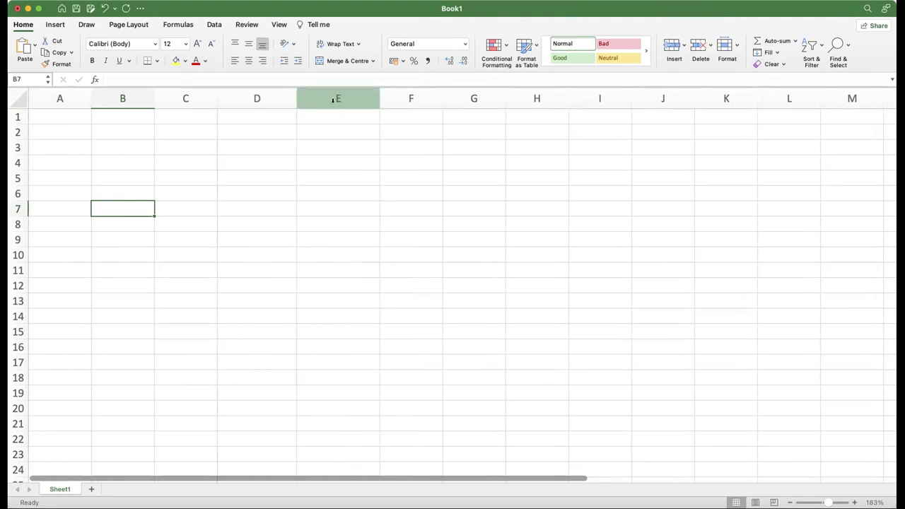
{"action": "left_click_drag", "start_coordinate": [376, 101], "coordinate": [358, 99]}
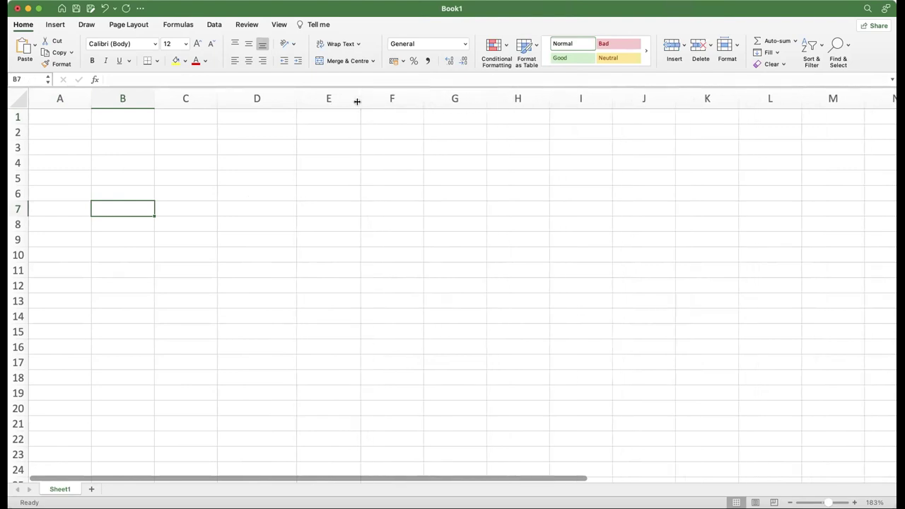
{"action": "left_click_drag", "start_coordinate": [296, 99], "coordinate": [278, 100]}
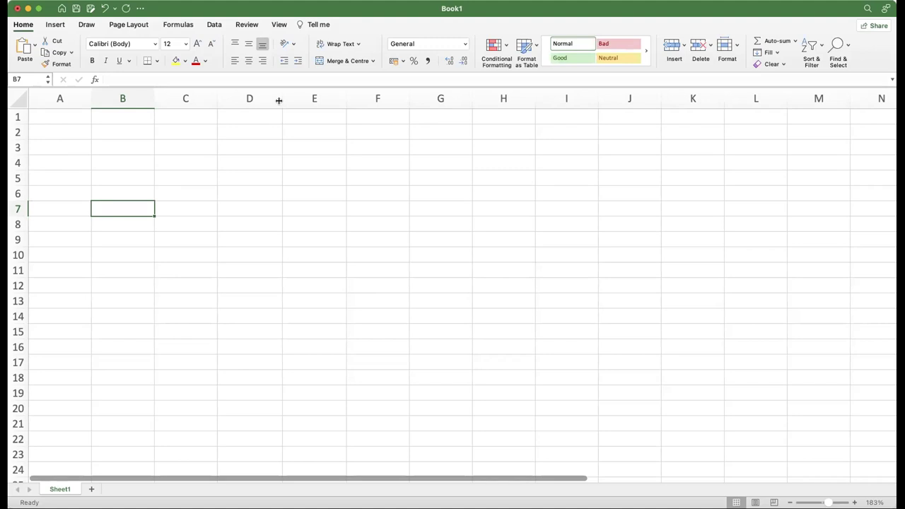
Enter 2% in cell A1
{"action": "left_click", "coordinate": [52, 116]}
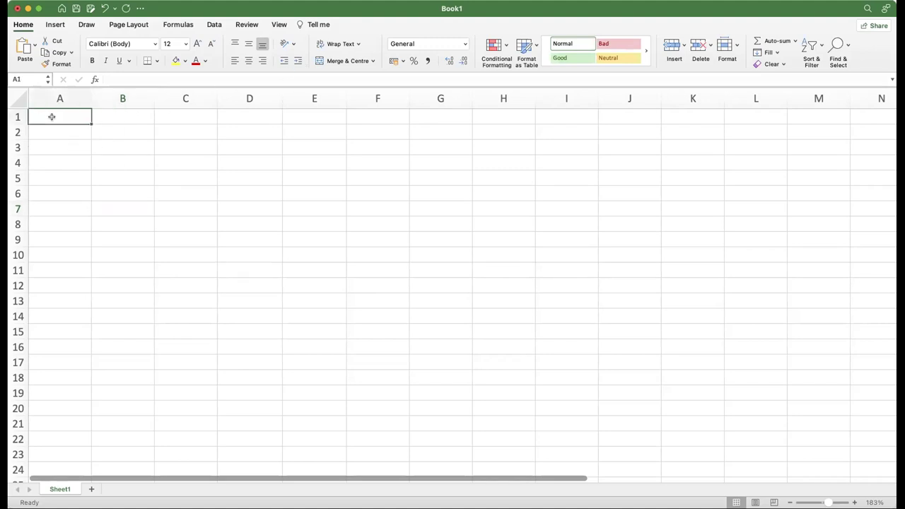
{"action": "type", "text": "2"}
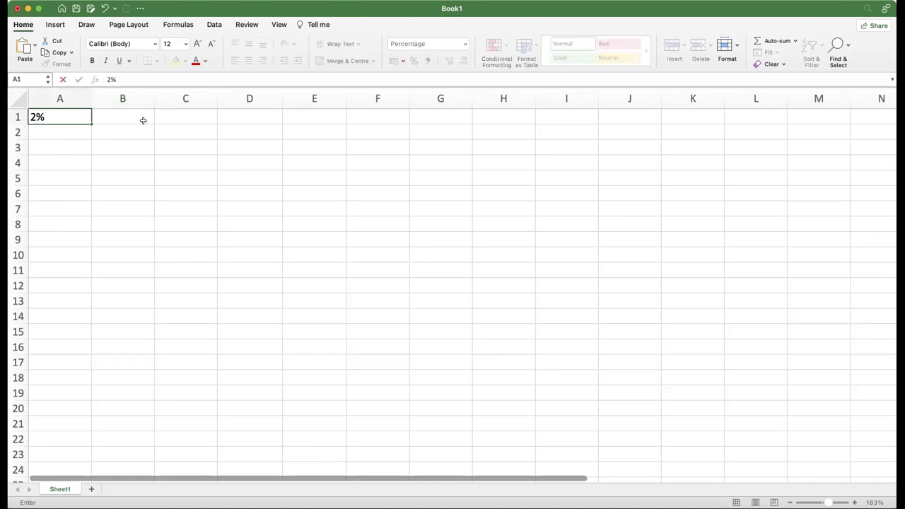
{"action": "key", "text": "Return"}
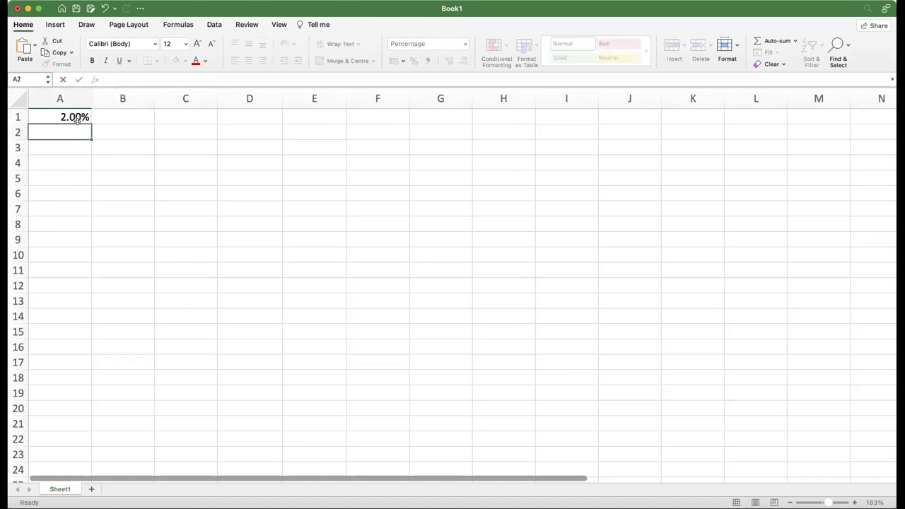
Change cell A1 to the General number format and replace its value with 2
{"action": "left_click", "coordinate": [76, 117]}
{"action": "left_click", "coordinate": [463, 43]}
{"action": "left_click", "coordinate": [452, 57]}
{"action": "double_click", "coordinate": [76, 116]}
{"action": "type", "text": "2"}
Enter 3, 4 and 5 in cells B1, C1 and D1
{"action": "left_click", "coordinate": [117, 113]}
{"action": "type", "text": "3"}
{"action": "left_click", "coordinate": [168, 114]}
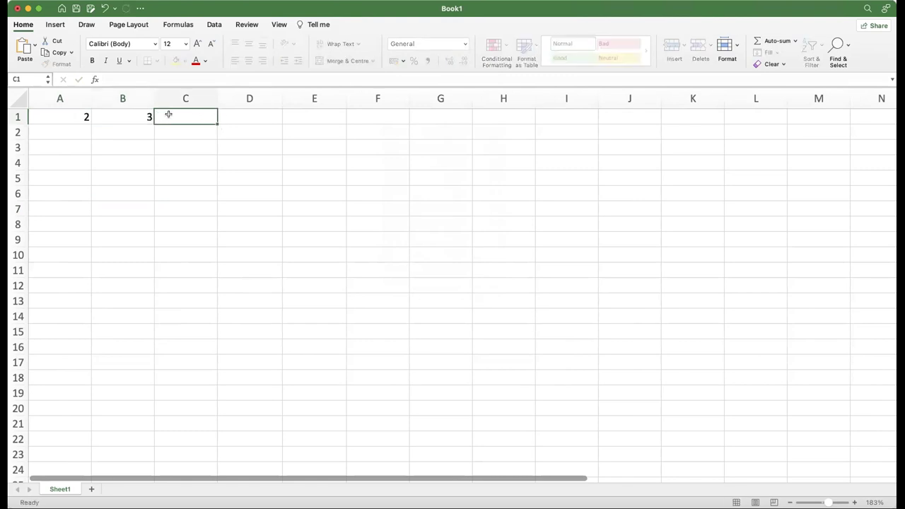
{"action": "type", "text": "4"}
{"action": "left_click", "coordinate": [237, 114]}
{"action": "type", "text": "5"}
{"action": "left_click", "coordinate": [416, 171]}
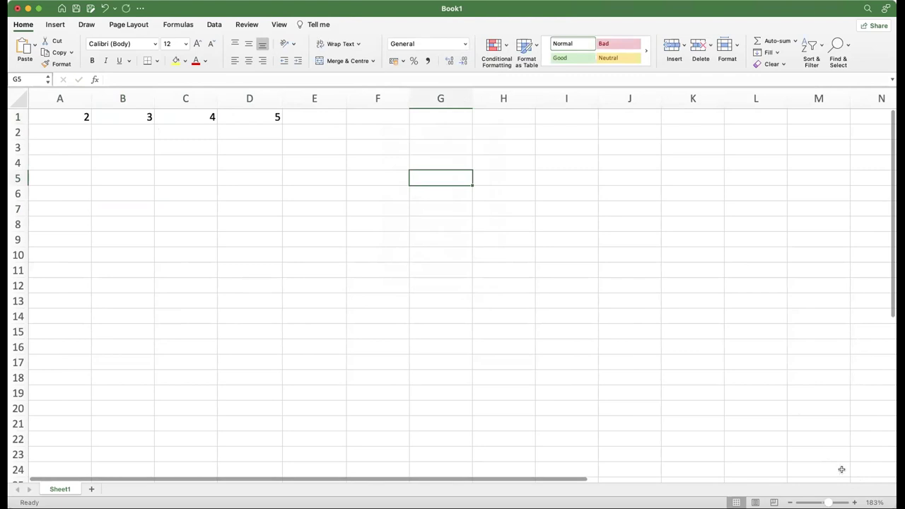
Zoom the worksheet in to 277% and review the numbers in row 1
{"action": "scroll", "coordinate": [842, 469], "scroll_direction": "up", "scroll_amount": 5}
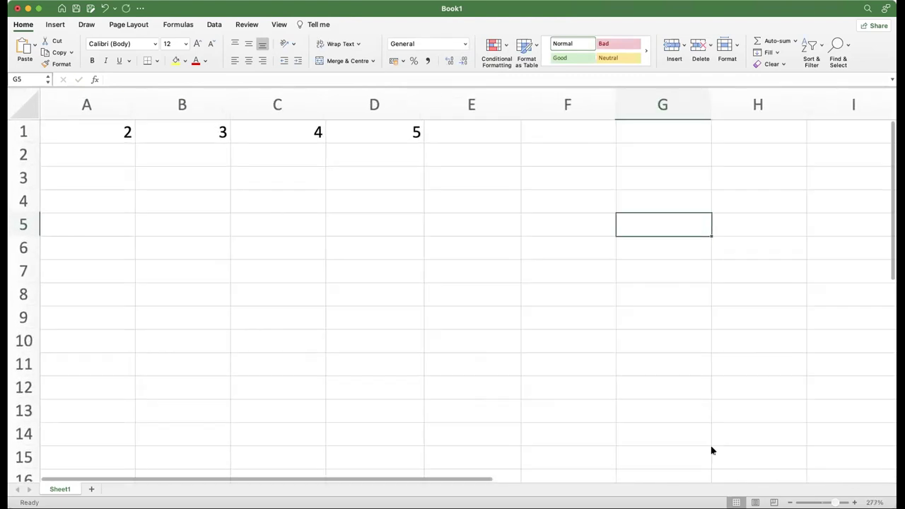
{"action": "left_click", "coordinate": [103, 154]}
{"action": "left_click", "coordinate": [132, 129]}
{"action": "left_click", "coordinate": [200, 126]}
{"action": "left_click", "coordinate": [242, 130]}
{"action": "left_click", "coordinate": [377, 135]}
Enter the addition formula =2+3 in cell B3
{"action": "double_click", "coordinate": [188, 181]}
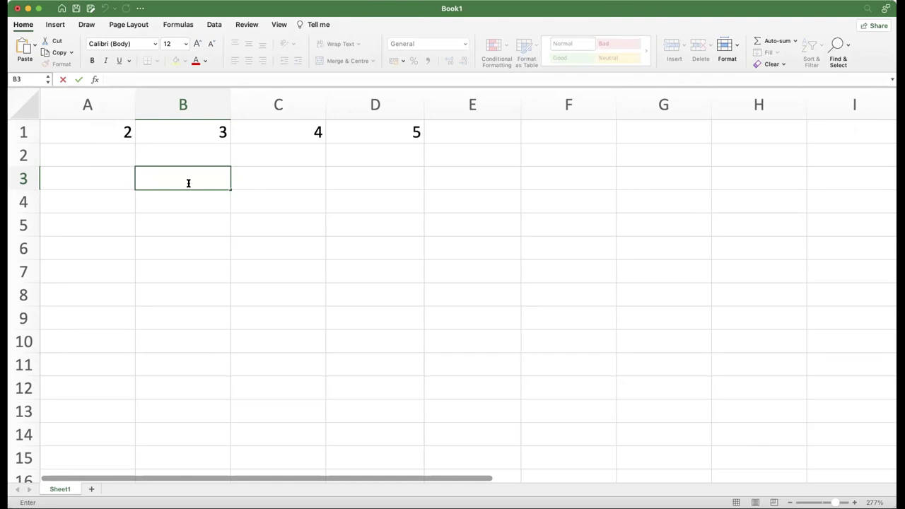
{"action": "type", "text": "="}
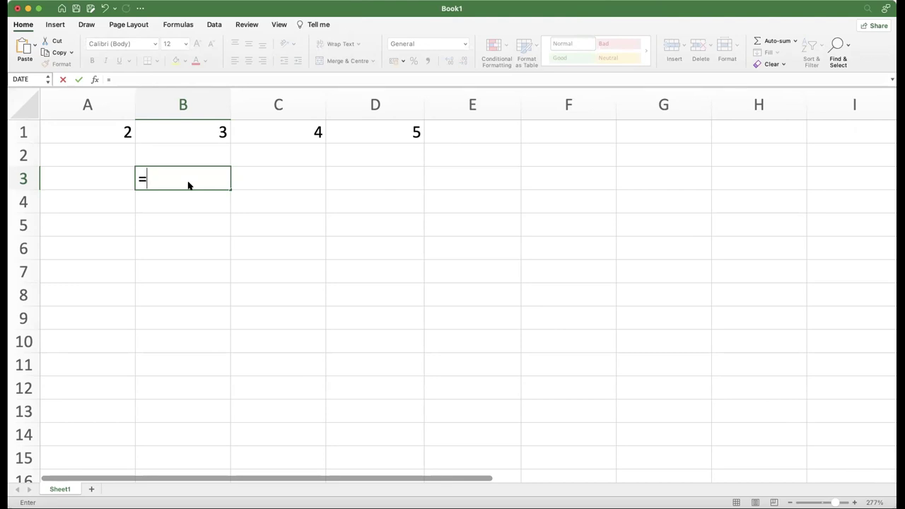
{"action": "left_click", "coordinate": [188, 184]}
{"action": "type", "text": "2+3"}
{"action": "key", "text": "Return"}
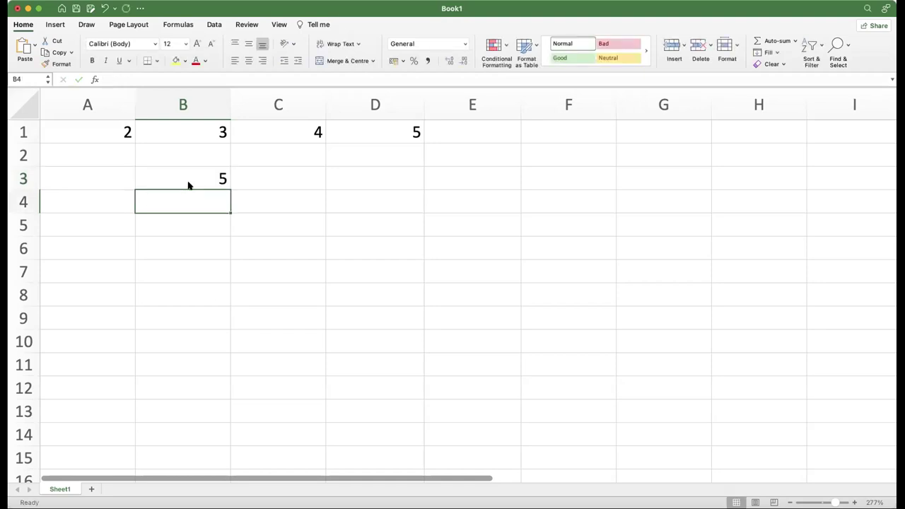
Inspect the formula stored behind the result in cell B3, leaving it unedited
{"action": "left_click", "coordinate": [188, 184]}
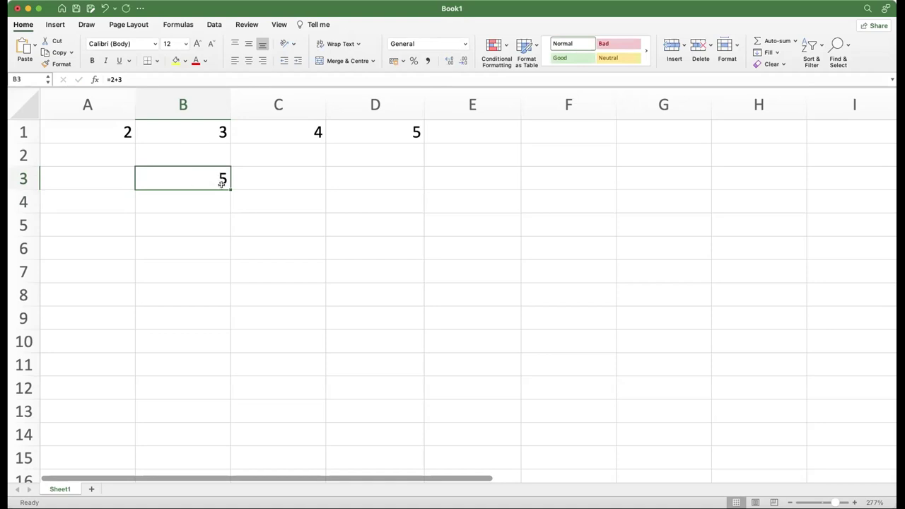
{"action": "double_click", "coordinate": [213, 178]}
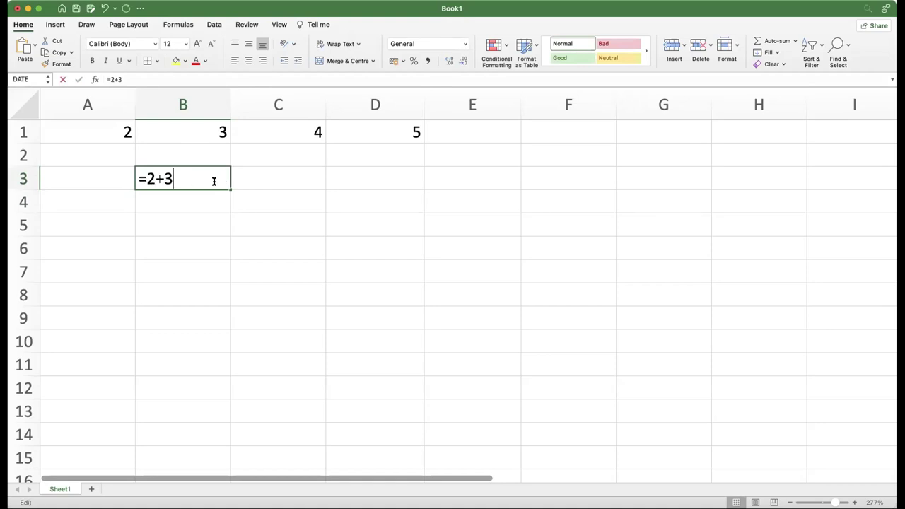
{"action": "left_click_drag", "start_coordinate": [140, 178], "coordinate": [184, 184]}
{"action": "key", "text": "Return"}
{"action": "left_click", "coordinate": [207, 188]}
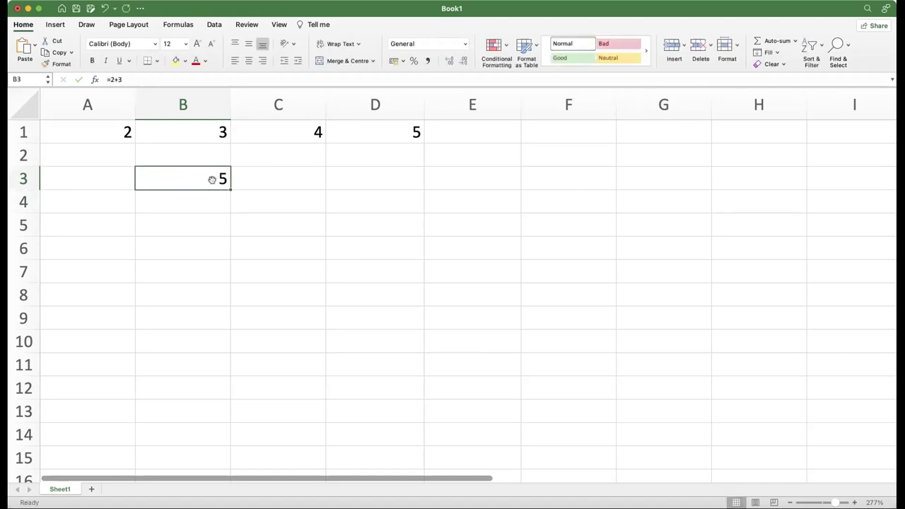
{"action": "double_click", "coordinate": [213, 180]}
{"action": "left_click_drag", "start_coordinate": [178, 177], "coordinate": [137, 177]}
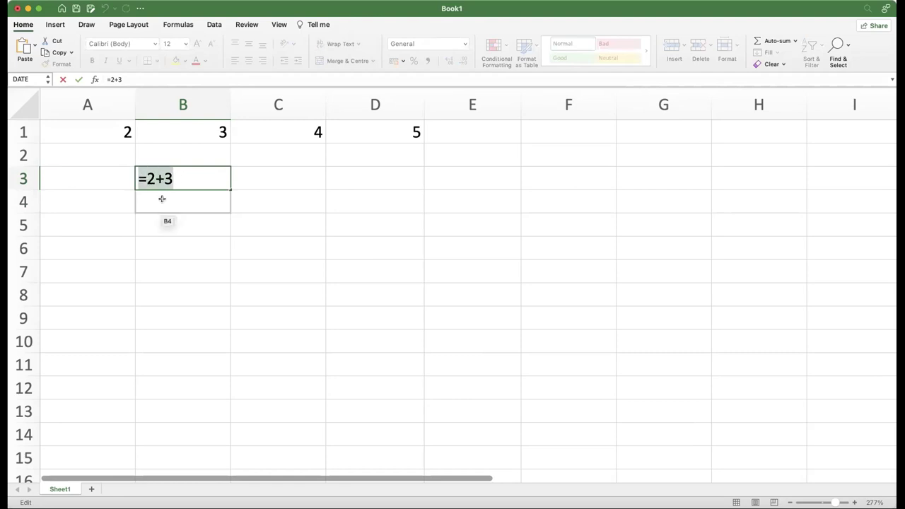
{"action": "left_click", "coordinate": [162, 198]}
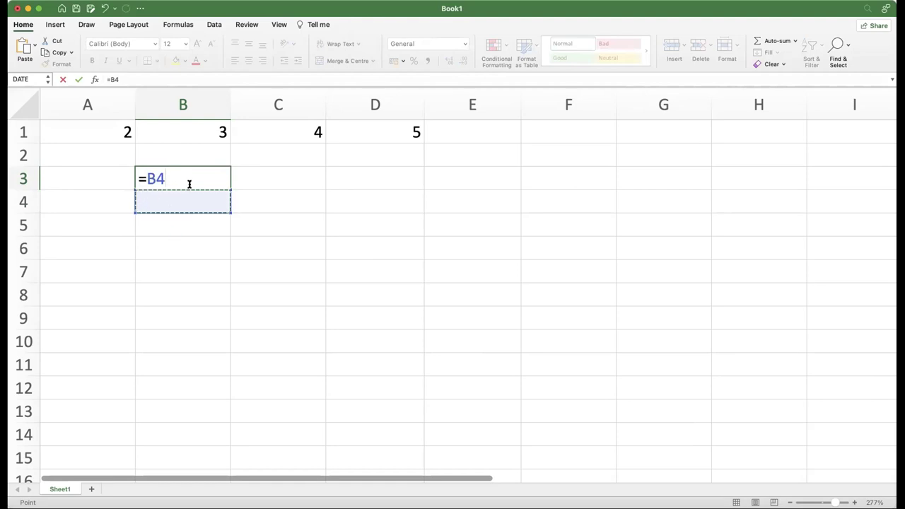
{"action": "key", "text": "Escape"}
Enter the subtraction formula =5-4 in cell B4 and select that cell again
{"action": "left_click", "coordinate": [185, 199]}
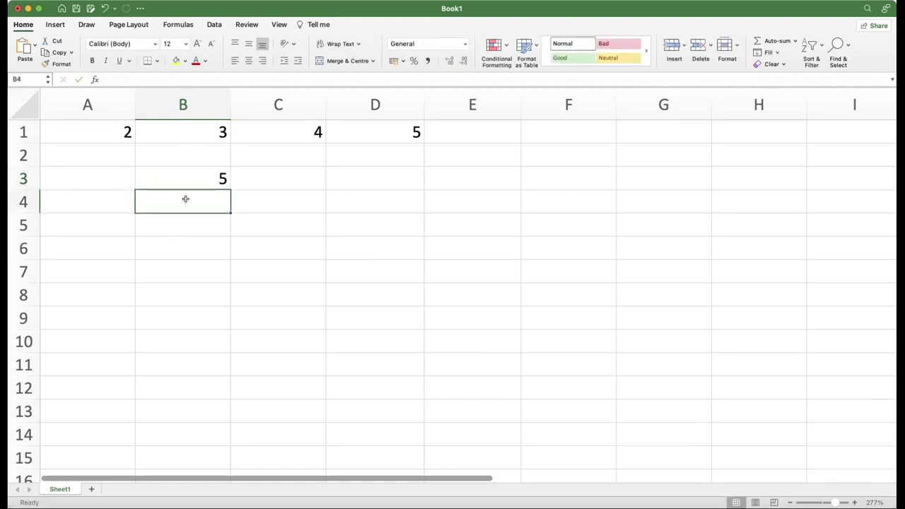
{"action": "type", "text": "="}
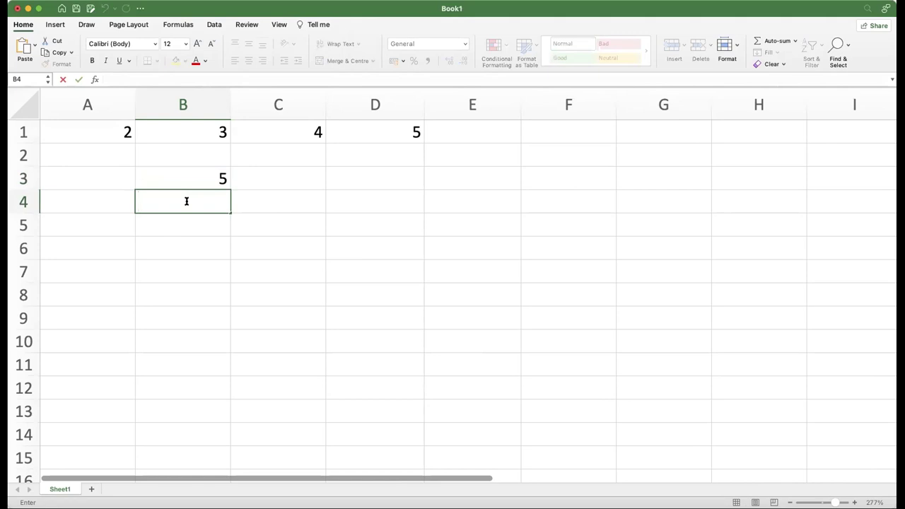
{"action": "type", "text": "5-4"}
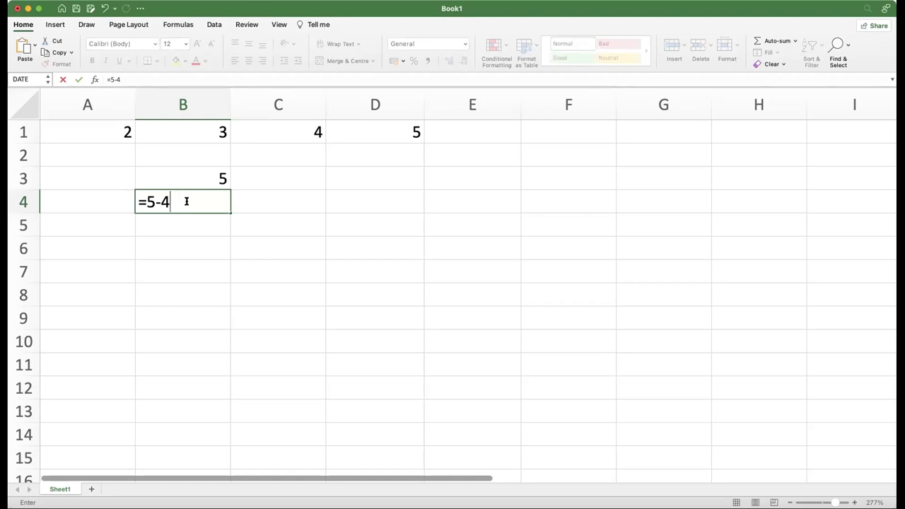
{"action": "key", "text": "Return"}
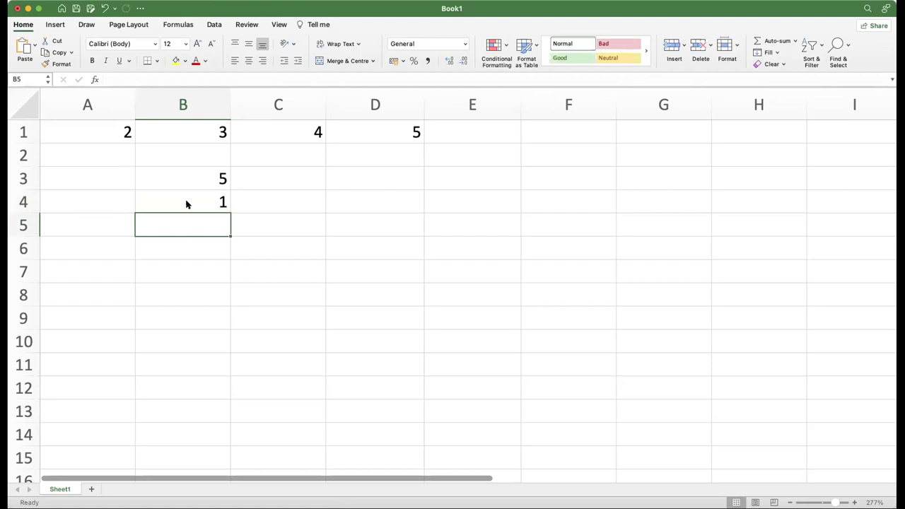
{"action": "left_click", "coordinate": [185, 201]}
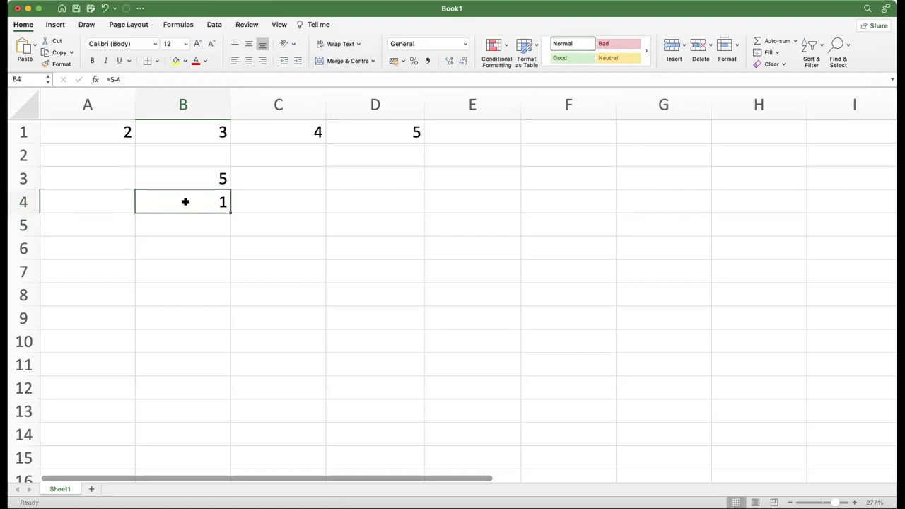
{"action": "double_click", "coordinate": [108, 174]}
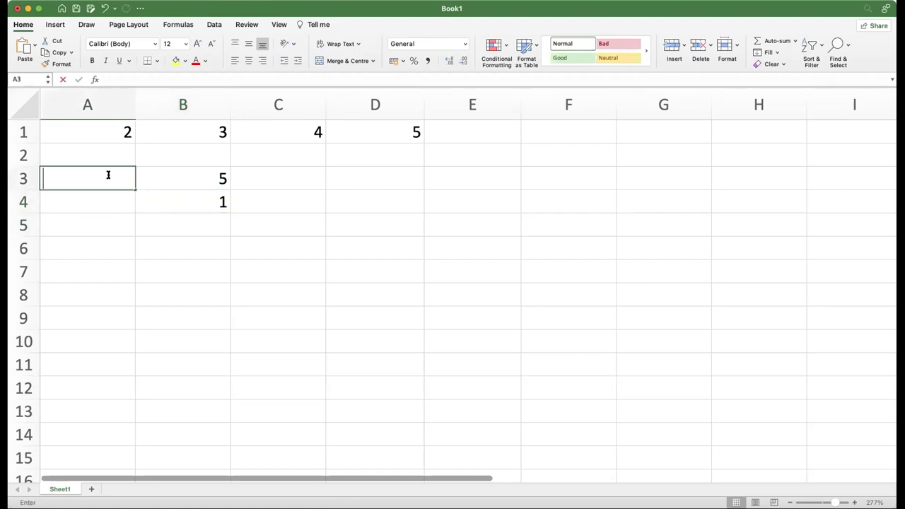
{"action": "type", "text": "+"}
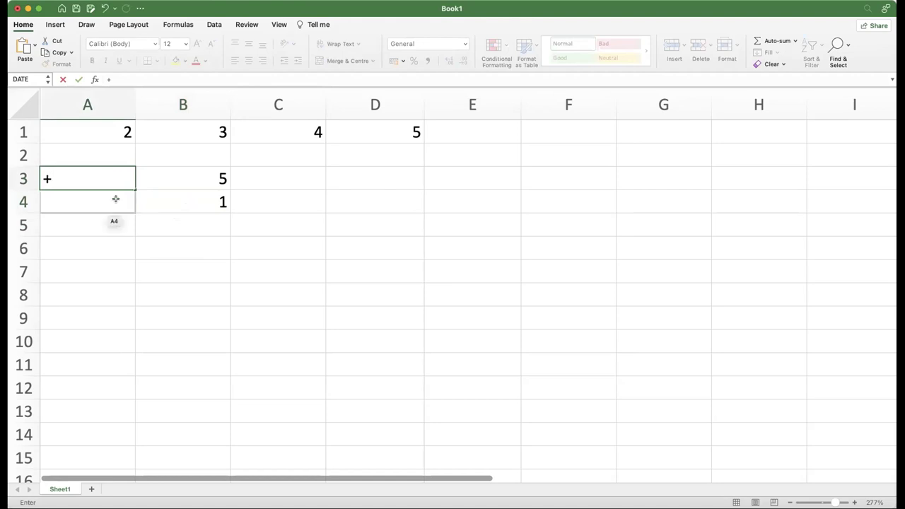
{"action": "left_click", "coordinate": [115, 198]}
{"action": "key", "text": "Escape"}
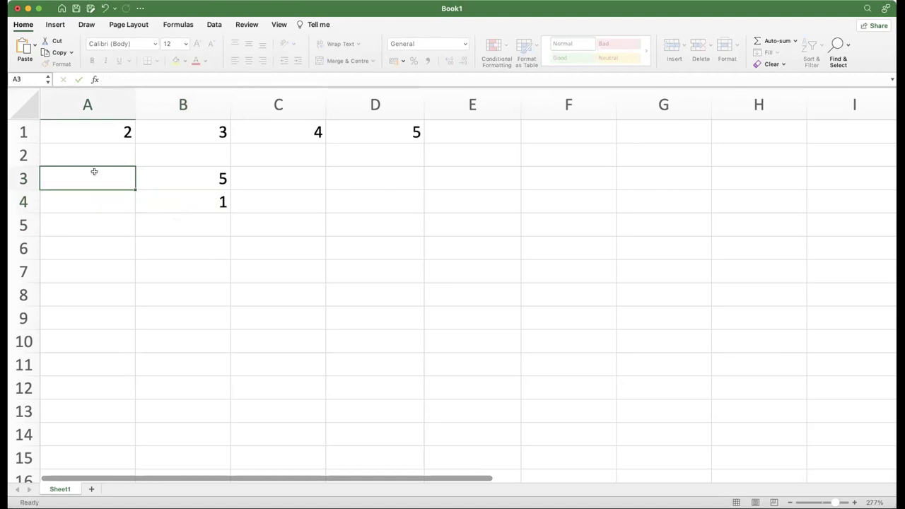
{"action": "double_click", "coordinate": [91, 171]}
{"action": "type", "text": "+"}
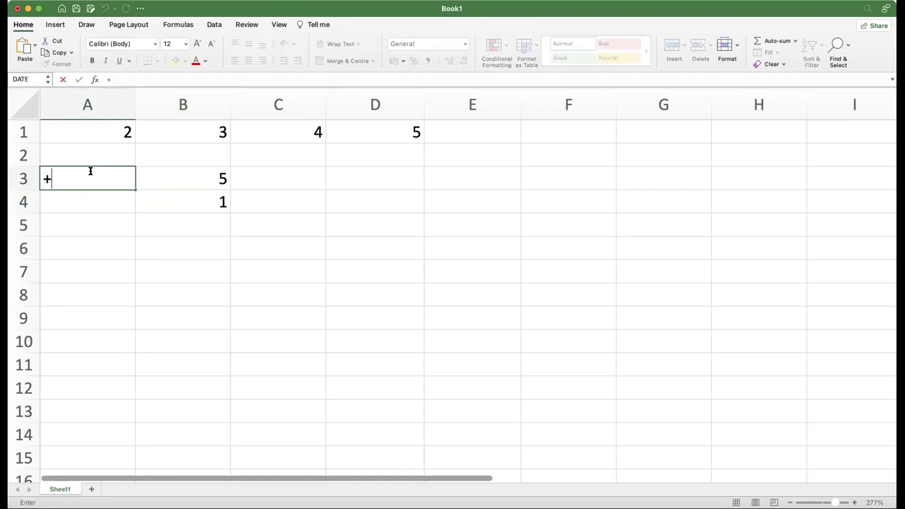
{"action": "key", "text": "Escape"}
{"action": "double_click", "coordinate": [89, 177]}
{"action": "type", "text": "+"}
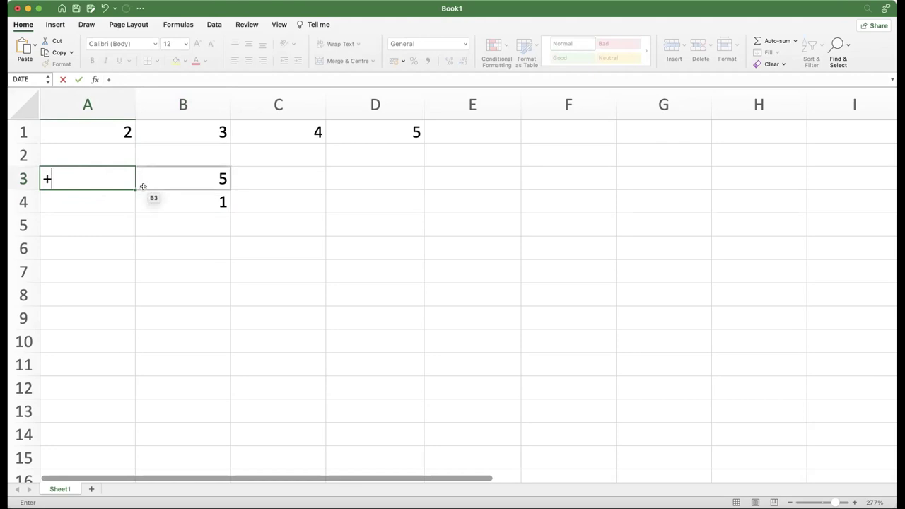
{"action": "key", "text": "Escape"}
{"action": "left_click", "coordinate": [109, 206]}
{"action": "double_click", "coordinate": [109, 205]}
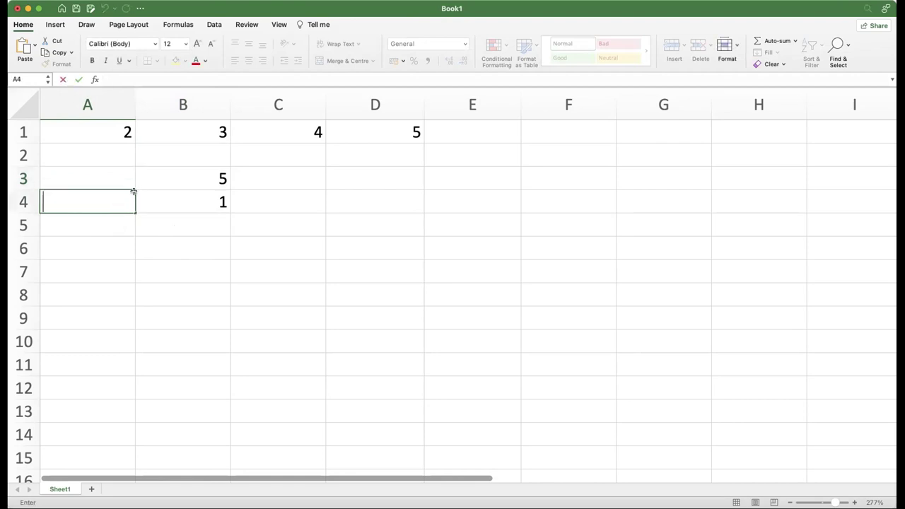
{"action": "left_click", "coordinate": [120, 176]}
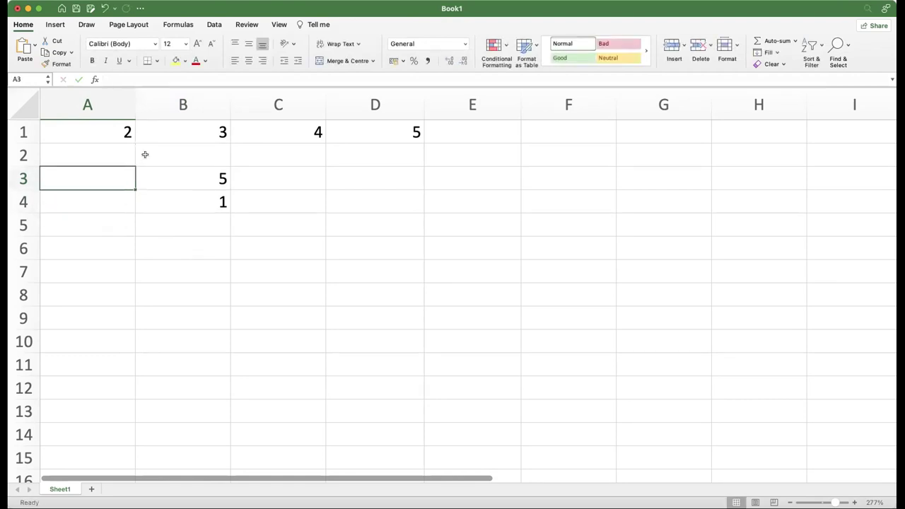
Format cell A3 as Text and enter a plus sign followed by a reference to A4 in it
{"action": "left_click", "coordinate": [465, 43]}
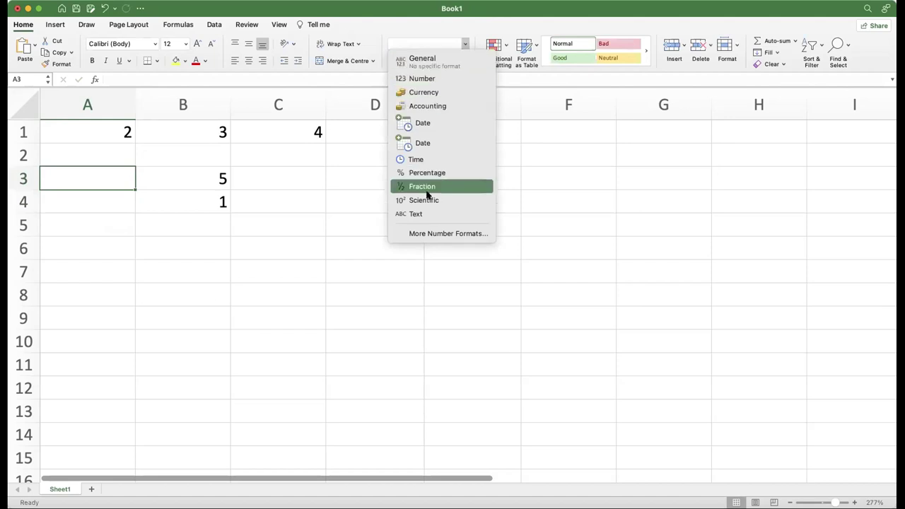
{"action": "left_click", "coordinate": [107, 182]}
{"action": "double_click", "coordinate": [108, 181]}
{"action": "type", "text": "+"}
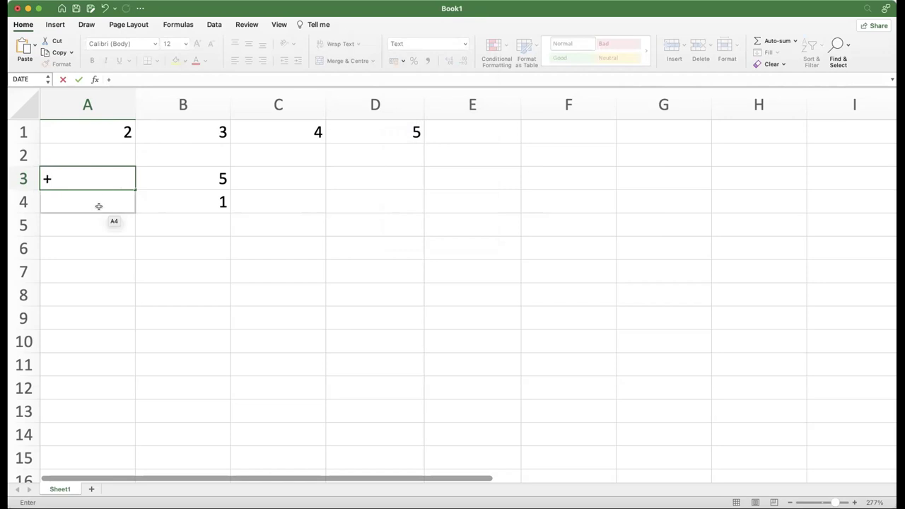
{"action": "left_click", "coordinate": [99, 205]}
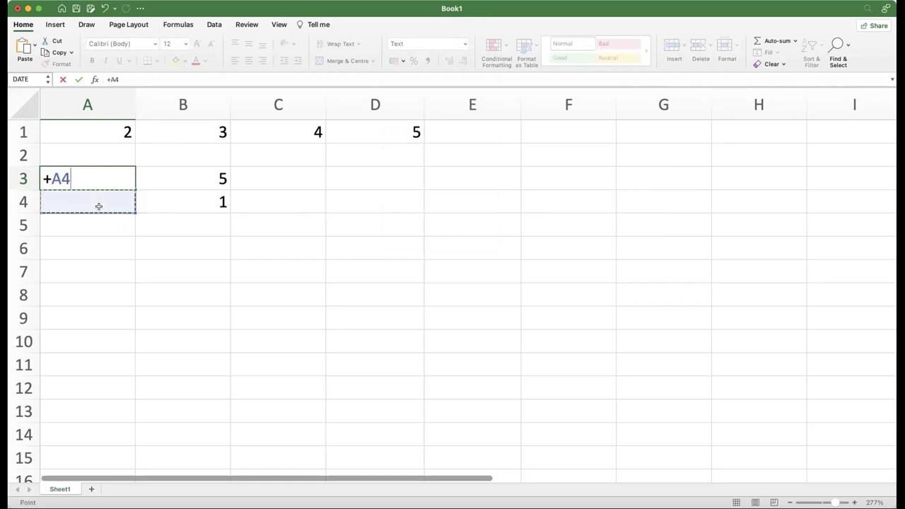
{"action": "key", "text": "Return"}
{"action": "left_click", "coordinate": [117, 184]}
{"action": "double_click", "coordinate": [118, 183]}
{"action": "key", "text": "BackSpace"}
{"action": "key", "text": "BackSpace"}
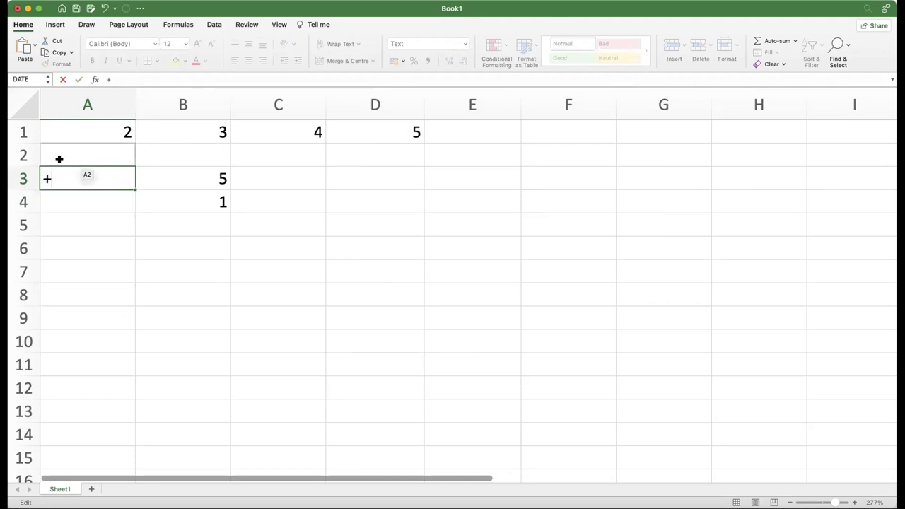
{"action": "left_click", "coordinate": [59, 199]}
{"action": "key", "text": "Escape"}
Enter the multiplication formula =5x9 in cell B5, accepting the suggested correction to =5*9, and select that cell again
{"action": "left_click", "coordinate": [195, 205]}
{"action": "double_click", "coordinate": [195, 221]}
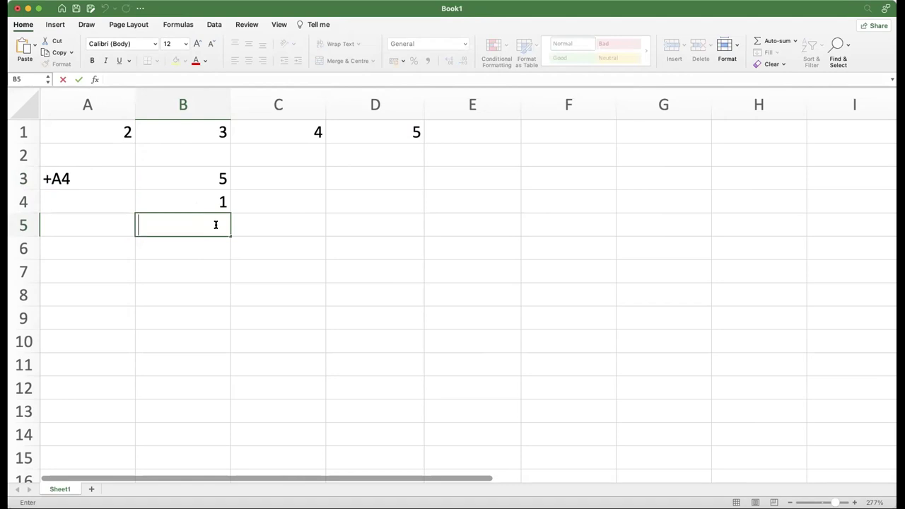
{"action": "type", "text": "=5"}
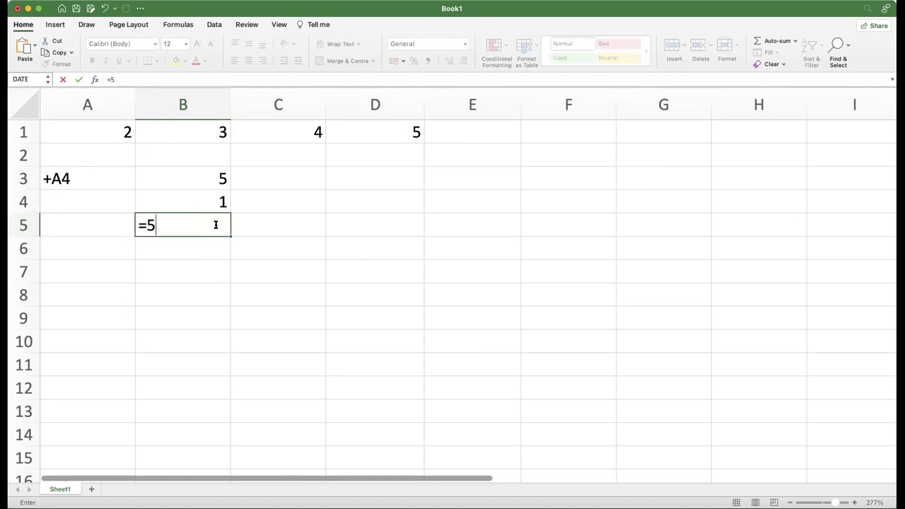
{"action": "type", "text": "x9"}
{"action": "key", "text": "Return"}
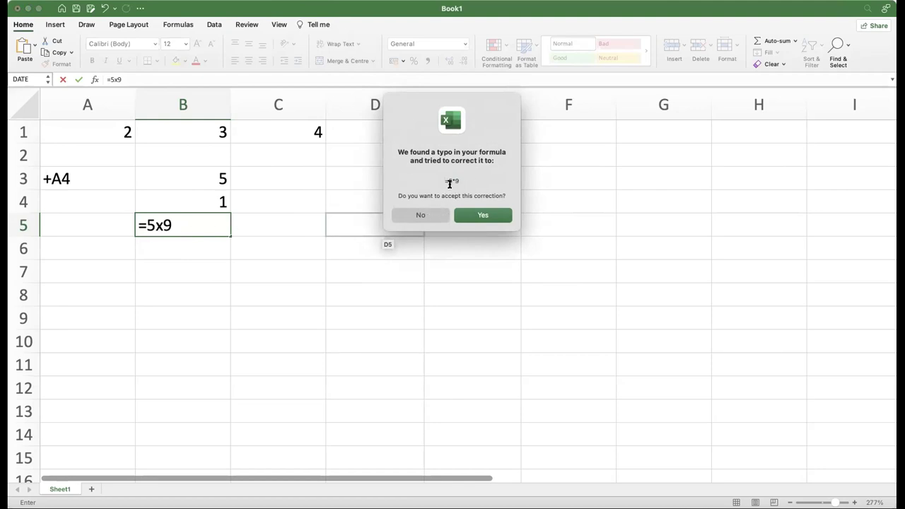
{"action": "left_click", "coordinate": [478, 215]}
{"action": "left_click", "coordinate": [195, 227]}
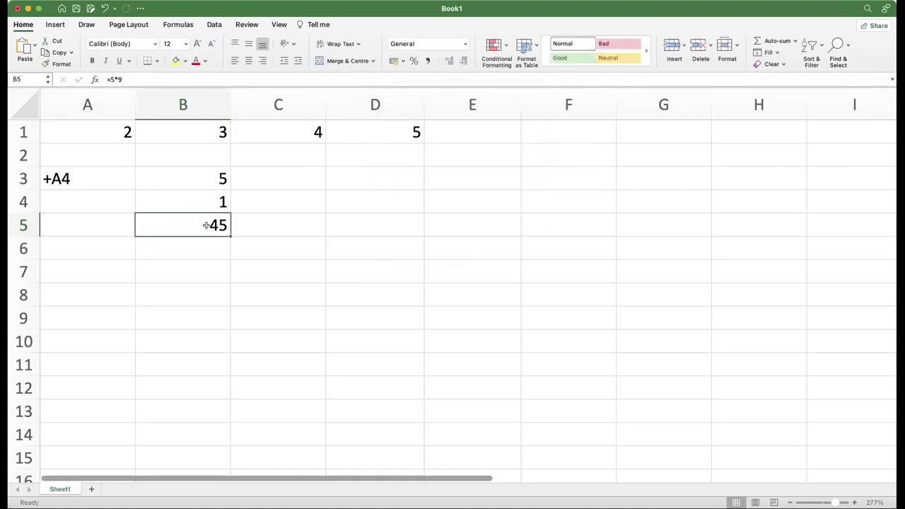
Inspect the formula stored in cell B5, highlighting its multiplication operator without editing it
{"action": "double_click", "coordinate": [206, 225]}
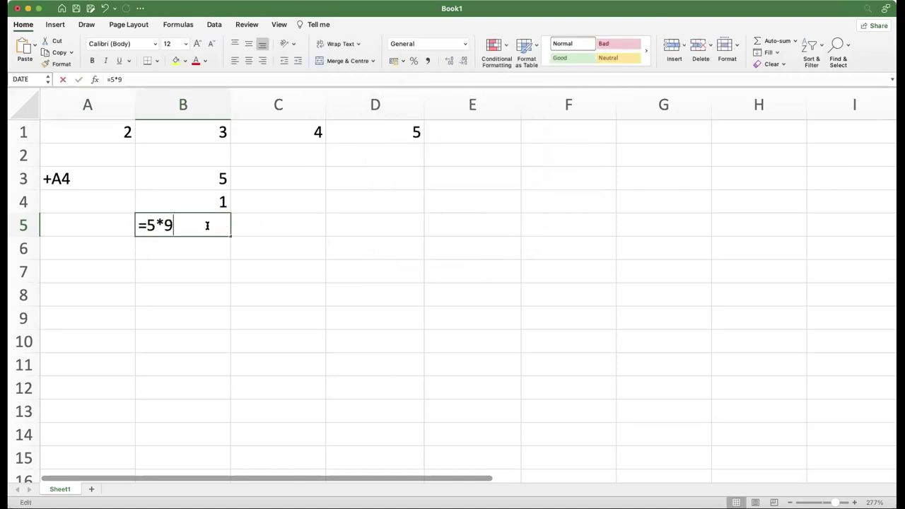
{"action": "double_click", "coordinate": [161, 224]}
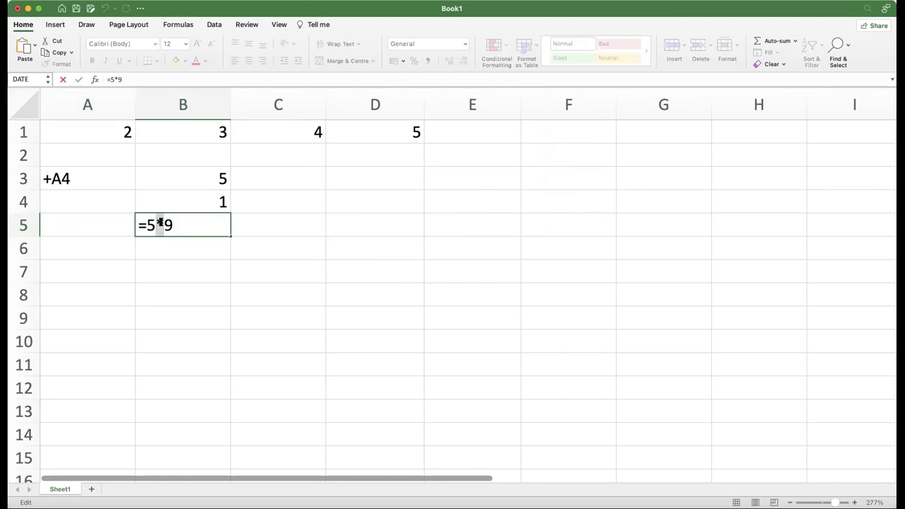
{"action": "left_click", "coordinate": [181, 225]}
Enter a formula in cell B6 that divides 10 by 2
{"action": "double_click", "coordinate": [174, 254]}
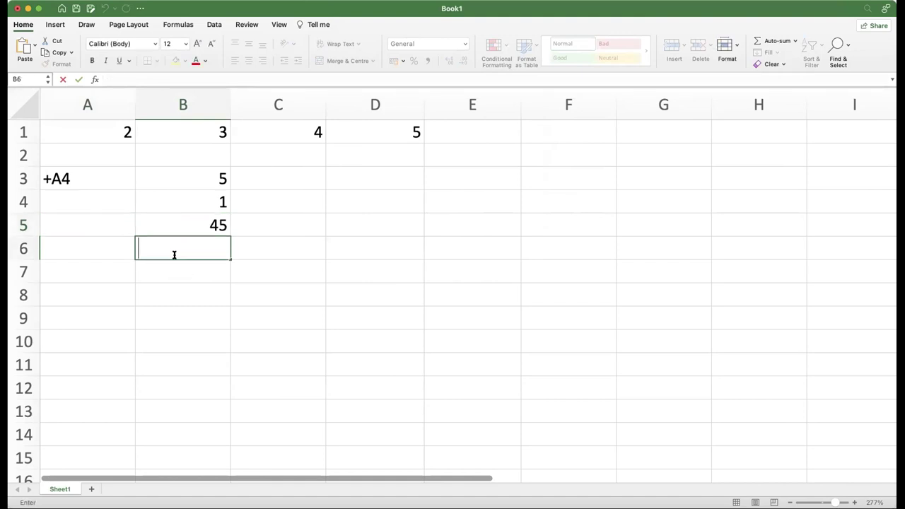
{"action": "type", "text": "="}
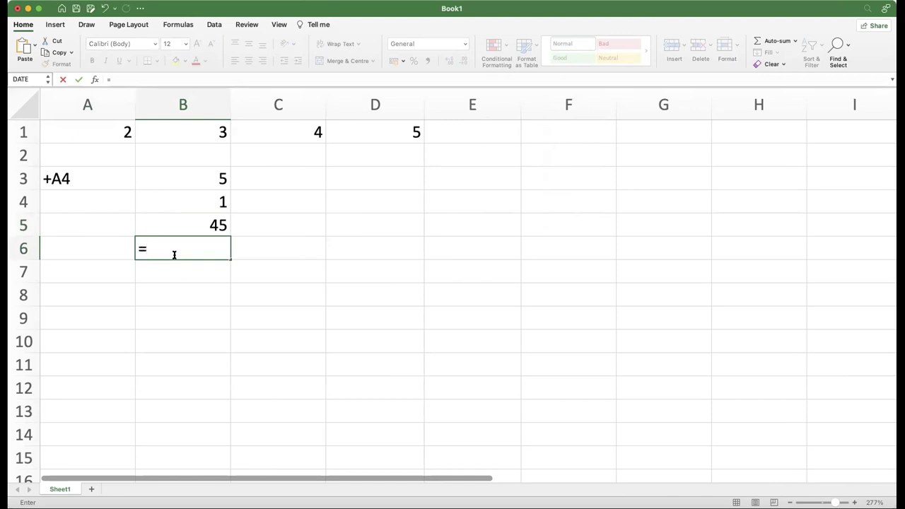
{"action": "type", "text": "10"}
{"action": "type", "text": "2"}
{"action": "left_click", "coordinate": [180, 272]}
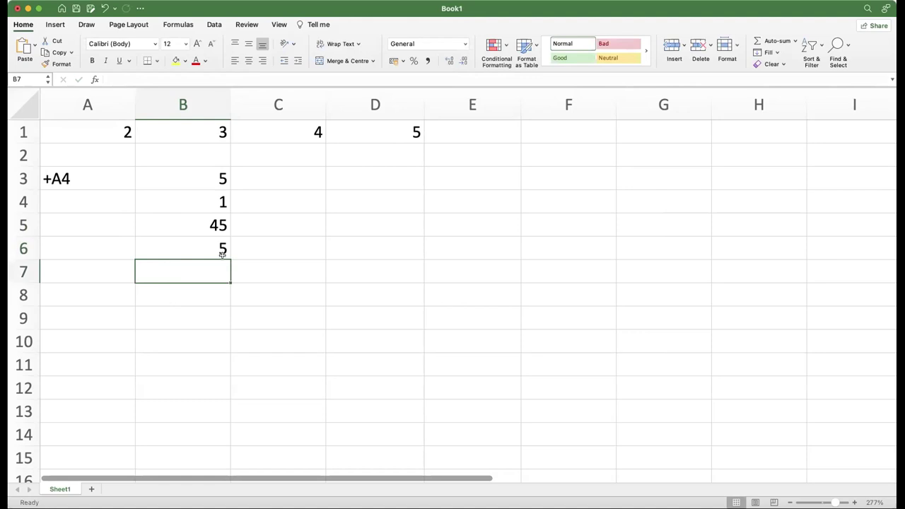
Review the formulas behind the results in cells B3 to B6 one by one
{"action": "left_click", "coordinate": [222, 250]}
{"action": "left_click", "coordinate": [214, 271]}
{"action": "left_click", "coordinate": [220, 192]}
{"action": "left_click", "coordinate": [219, 178]}
{"action": "left_click", "coordinate": [203, 205]}
{"action": "left_click", "coordinate": [203, 225]}
{"action": "left_click", "coordinate": [199, 248]}
Enter the exponent formula =2^3 in cell B7 and select that cell again
{"action": "double_click", "coordinate": [200, 272]}
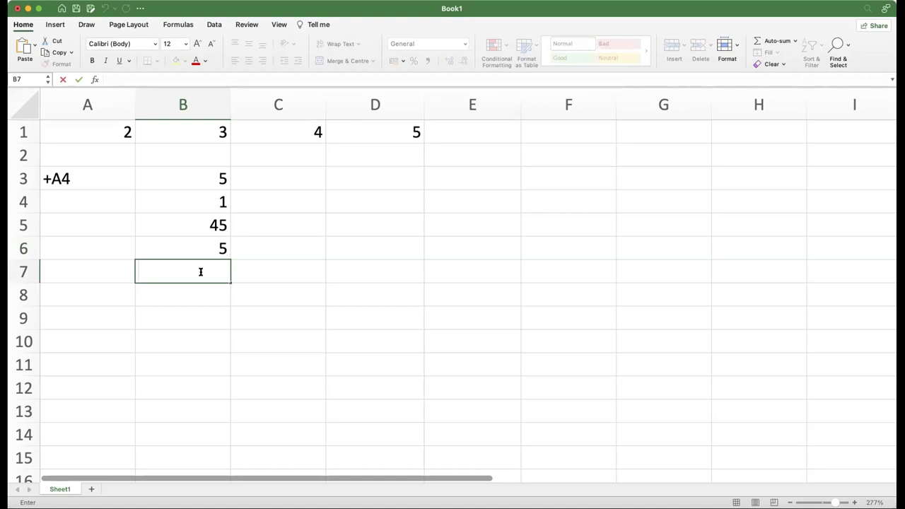
{"action": "type", "text": "="}
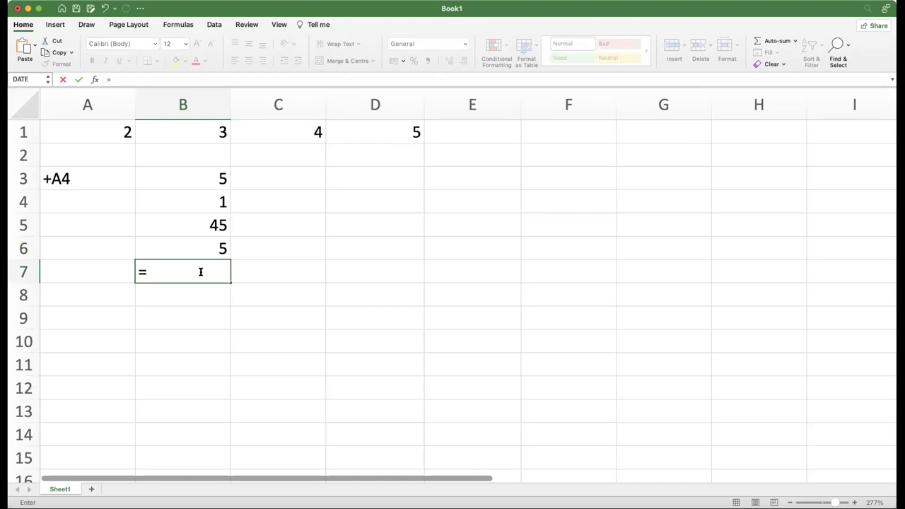
{"action": "type", "text": "2^"}
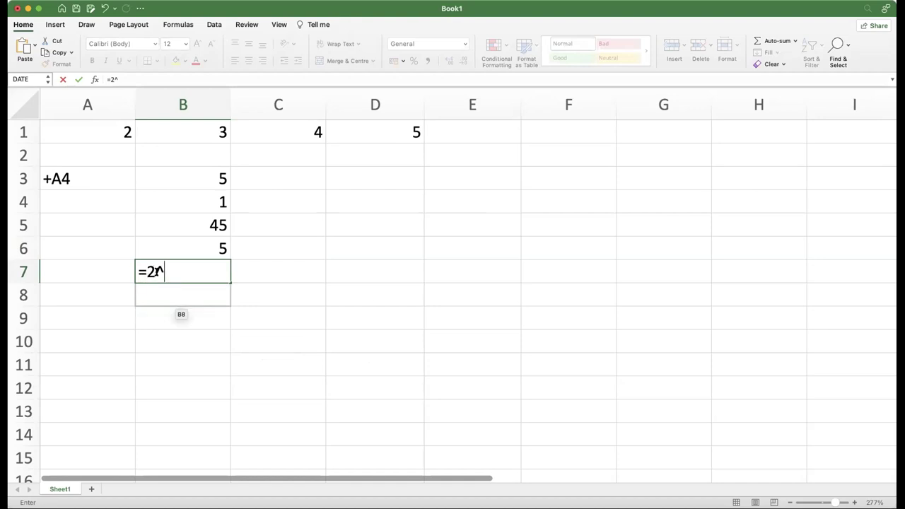
{"action": "type", "text": "3"}
{"action": "key", "text": "Return"}
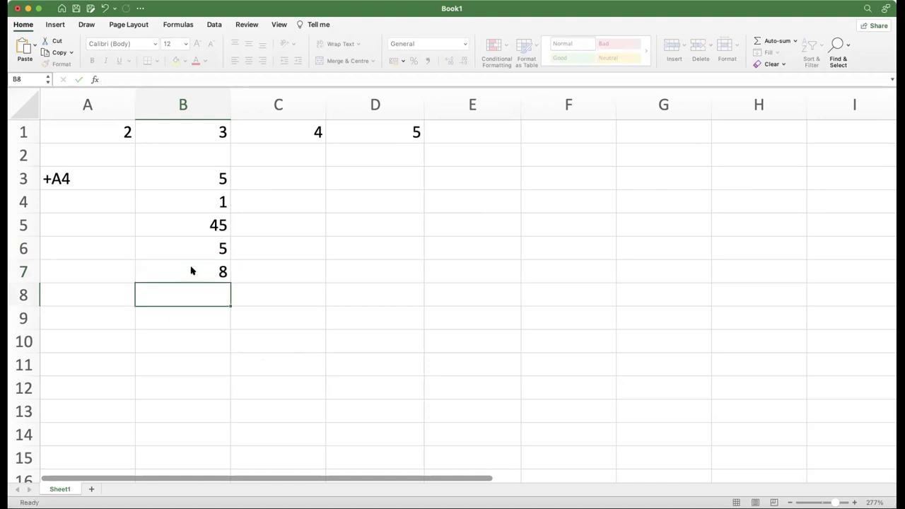
{"action": "left_click", "coordinate": [193, 268]}
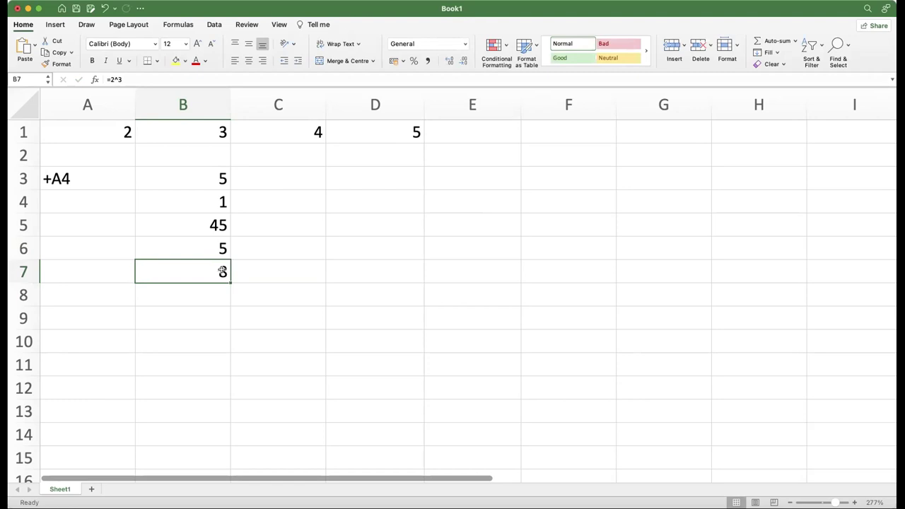
{"action": "left_click", "coordinate": [244, 224]}
{"action": "left_click", "coordinate": [251, 248]}
{"action": "left_click", "coordinate": [250, 265]}
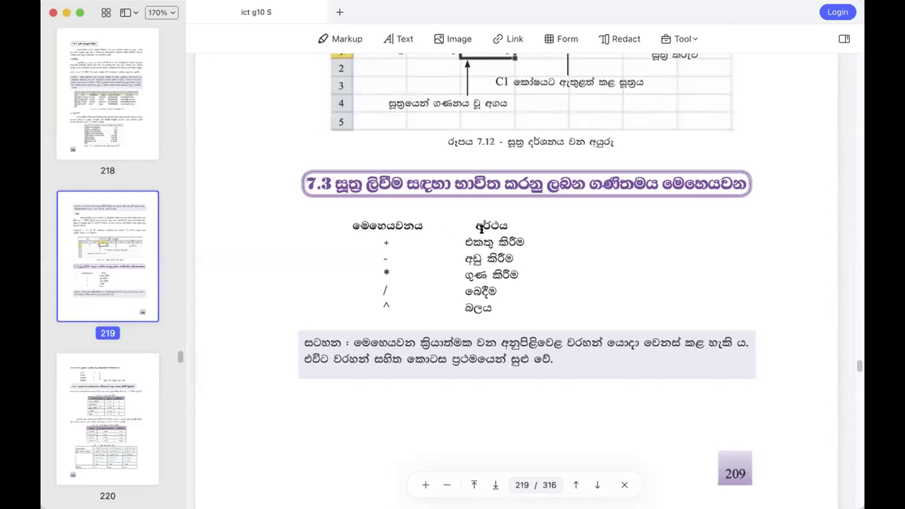
Examine the arithmetic operator table in section 7.3 of the ict g10 S document in the PDF reader, enlarged to 322%
{"action": "scroll", "coordinate": [481, 228], "scroll_direction": "down", "scroll_amount": 2}
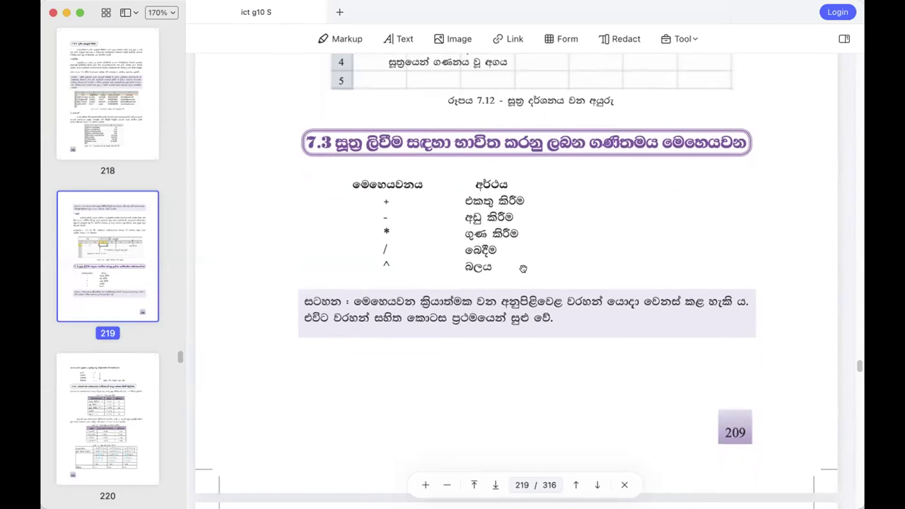
{"action": "scroll", "coordinate": [523, 265], "scroll_direction": "up", "scroll_amount": 1}
{"action": "scroll", "coordinate": [524, 265], "scroll_direction": "up", "scroll_amount": 3}
{"action": "scroll", "coordinate": [460, 231], "scroll_direction": "left", "scroll_amount": 2}
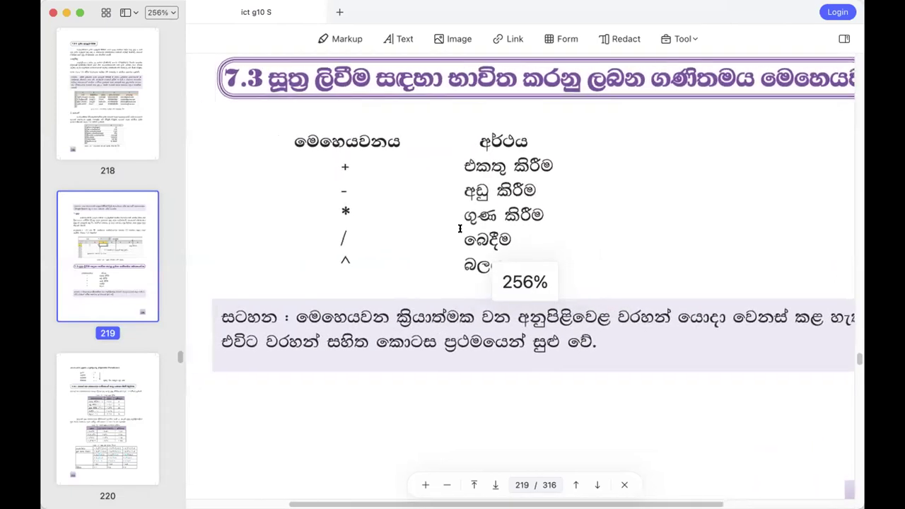
{"action": "scroll", "coordinate": [459, 230], "scroll_direction": "up", "scroll_amount": 2}
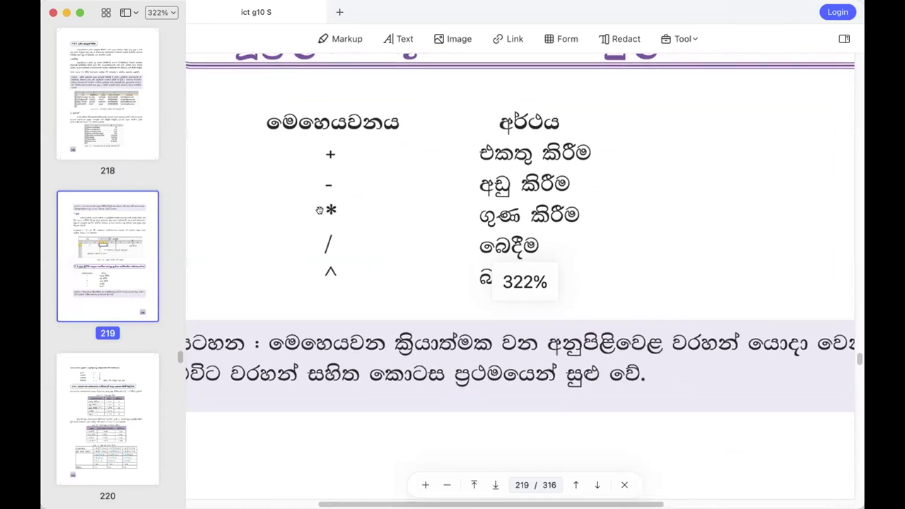
{"action": "scroll", "coordinate": [316, 219], "scroll_direction": "up", "scroll_amount": 1}
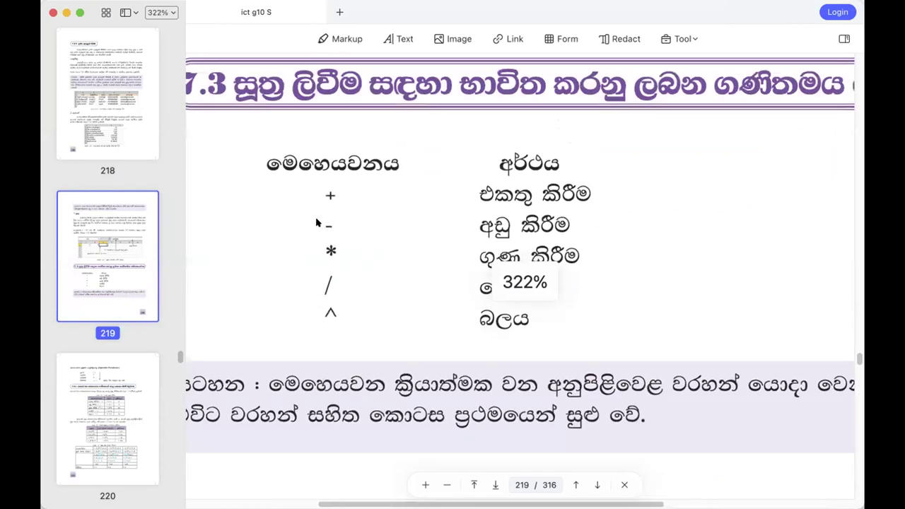
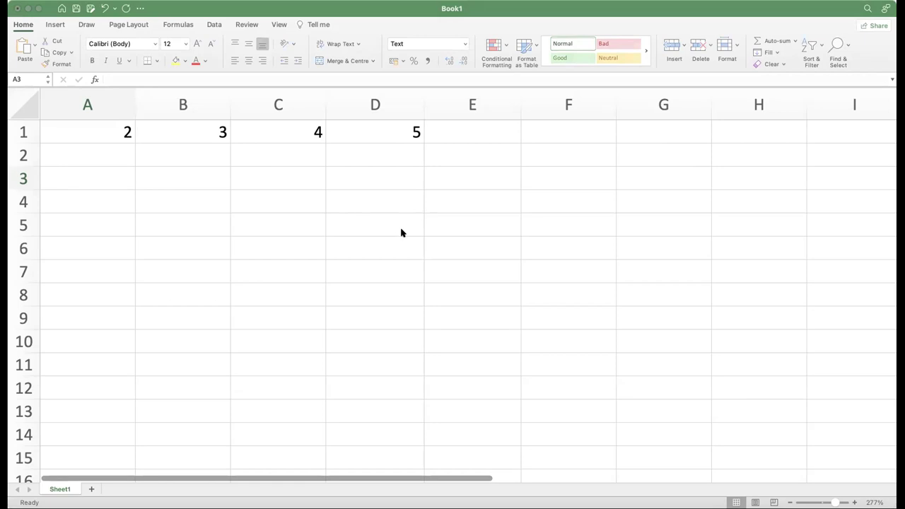
{"action": "left_click", "coordinate": [101, 182]}
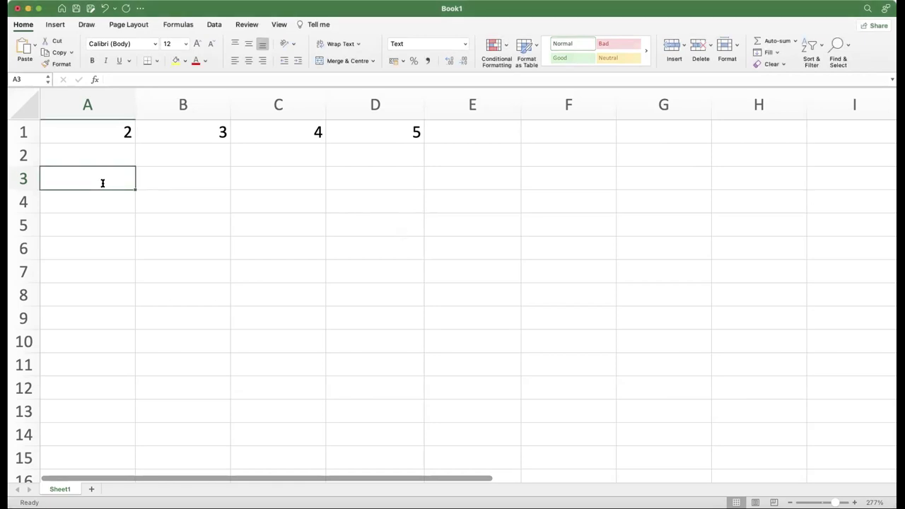
{"action": "double_click", "coordinate": [103, 184]}
{"action": "type", "text": "^2¬4&*3"}
{"action": "key", "text": "F2"}
{"action": "key", "text": "Left"}
{"action": "key", "text": "Left"}
{"action": "key", "text": "Left"}
{"action": "key", "text": "Left"}
{"action": "key", "text": "Left"}
{"action": "key", "text": "Right"}
{"action": "key", "text": "BackSpace"}
{"action": "type", "text": "-"}
{"action": "key", "text": "Left"}
{"action": "key", "text": "Left"}
{"action": "key", "text": "Left"}
{"action": "key", "text": "Right"}
{"action": "key", "text": "BackSpace"}
{"action": "type", "text": "="}
{"action": "key", "text": "Right"}
{"action": "key", "text": "Right"}
{"action": "key", "text": "Right"}
{"action": "key", "text": "Right"}
{"action": "key", "text": "Right"}
{"action": "key", "text": "BackSpace"}
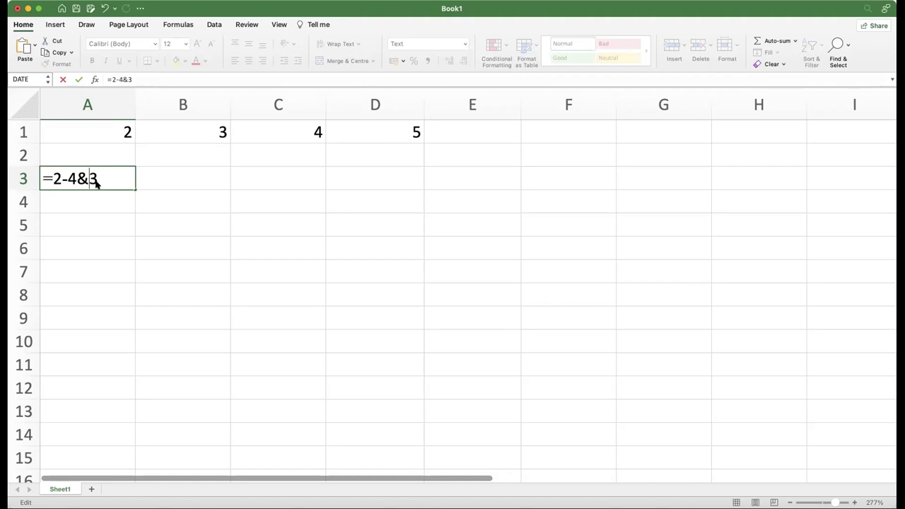
{"action": "left_click", "coordinate": [109, 176]}
{"action": "key", "text": "BackSpace"}
{"action": "key", "text": "BackSpace"}
{"action": "key", "text": "BackSpace"}
{"action": "key", "text": "BackSpace"}
{"action": "key", "text": "BackSpace"}
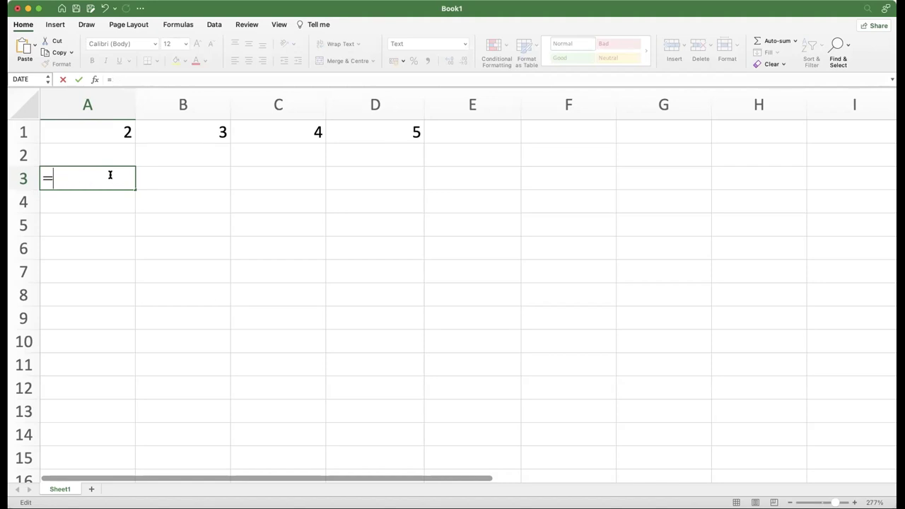
Try to calculate =10-(2*3) in cell A3
{"action": "type", "text": "10-()"}
{"action": "key", "text": "Left"}
{"action": "type", "text": "2*3"}
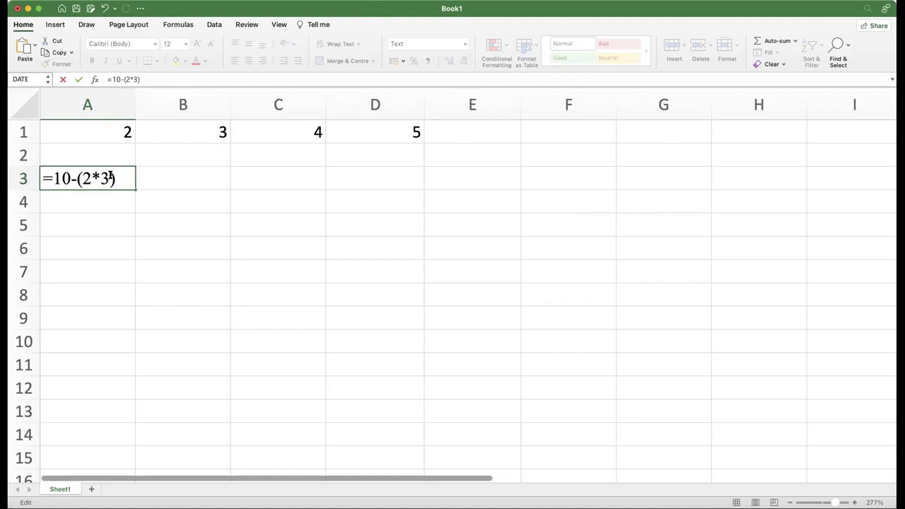
{"action": "key", "text": "Return"}
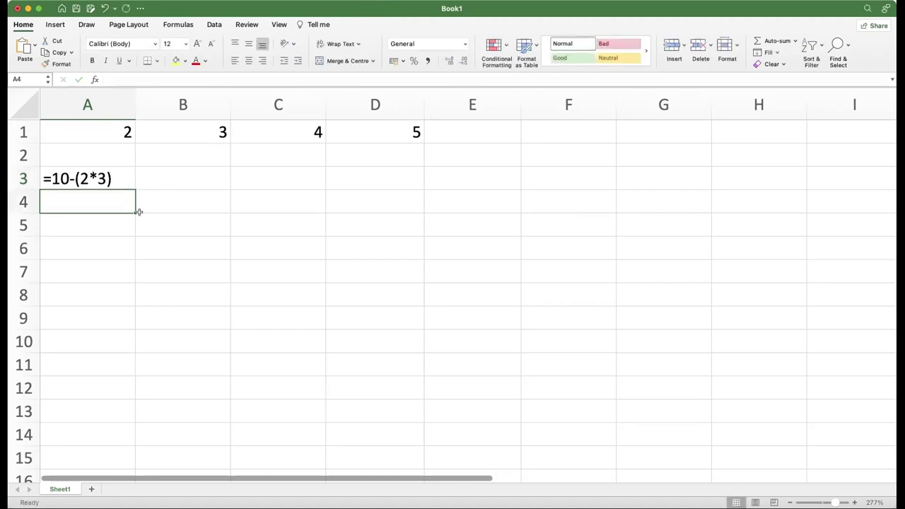
Clear cell A3 and re-enter the formula =10-(2*3) in it, removing the mistakenly picked cell reference
{"action": "left_click", "coordinate": [119, 178]}
{"action": "double_click", "coordinate": [119, 177]}
{"action": "left_click", "coordinate": [51, 178]}
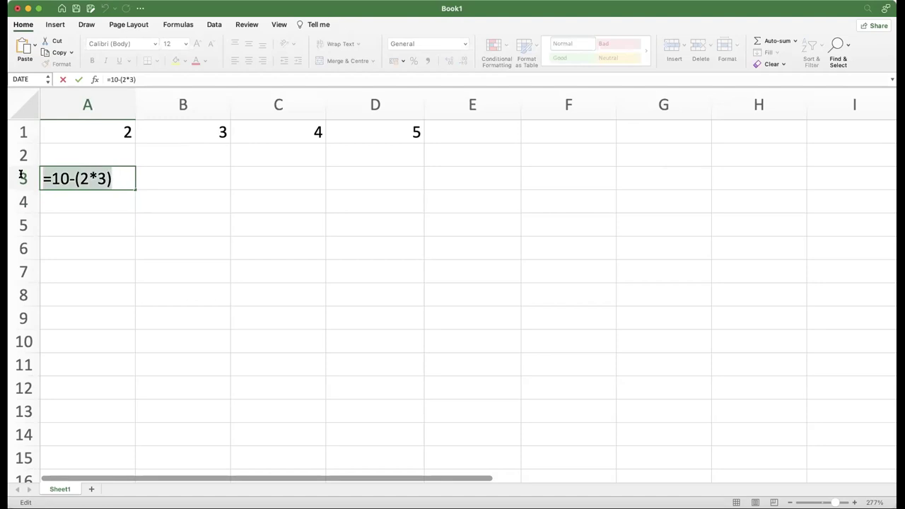
{"action": "key", "text": "Escape"}
{"action": "key", "text": "BackSpace"}
{"action": "type", "text": "="}
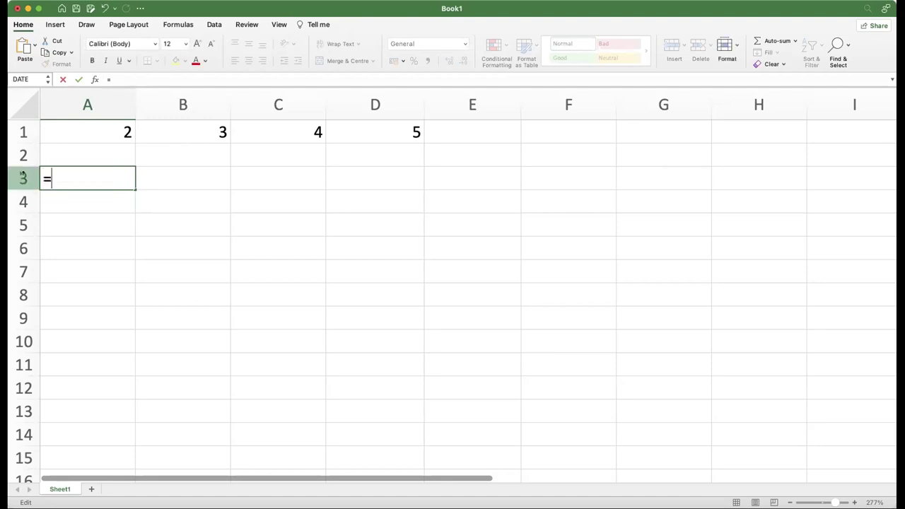
{"action": "type", "text": "10-("}
{"action": "left_click", "coordinate": [74, 202]}
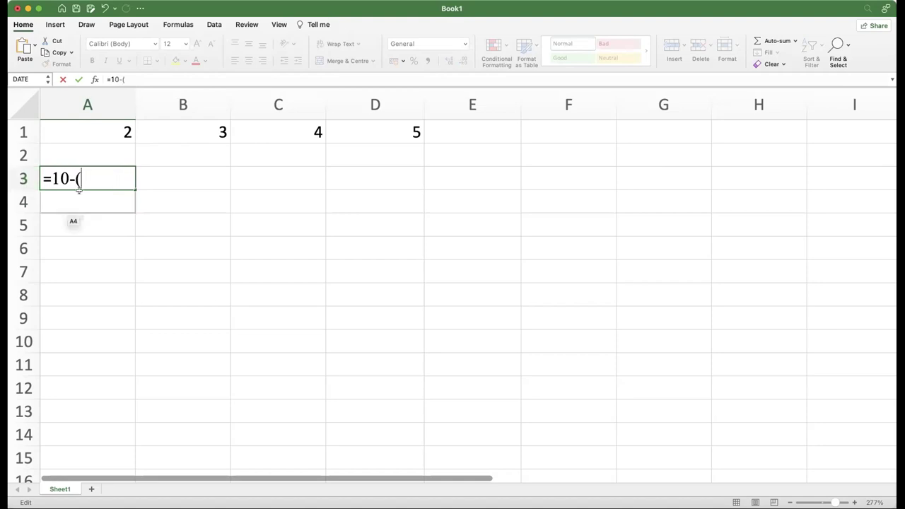
{"action": "left_click", "coordinate": [140, 173]}
{"action": "left_click", "coordinate": [115, 113]}
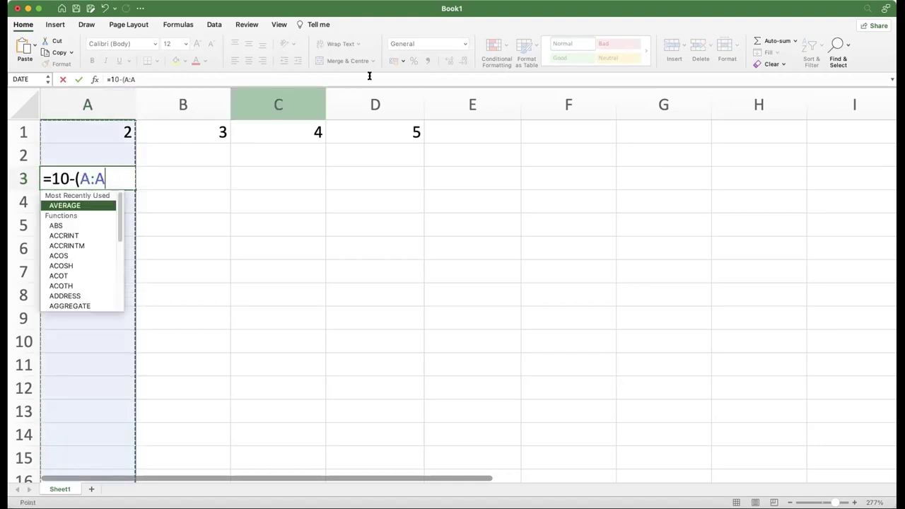
{"action": "left_click", "coordinate": [138, 183]}
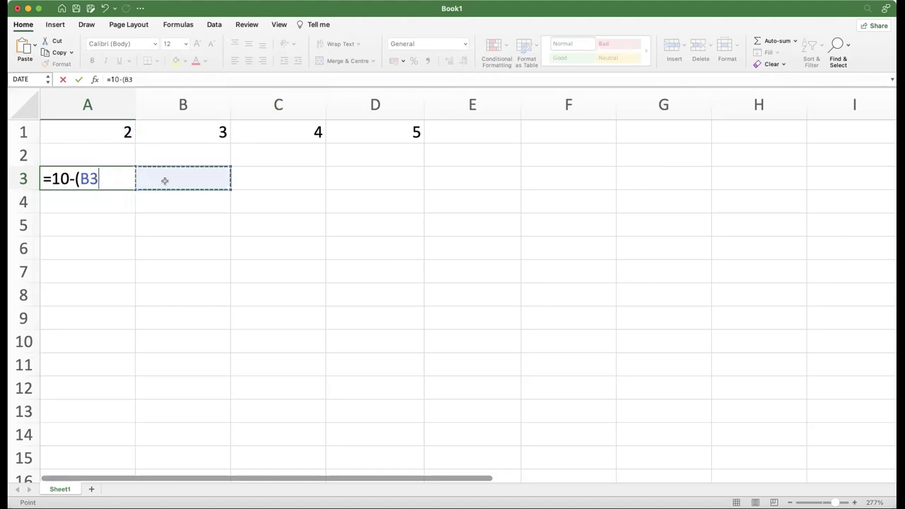
{"action": "key", "text": "BackSpace"}
{"action": "key", "text": "BackSpace"}
{"action": "type", "text": "2*3)"}
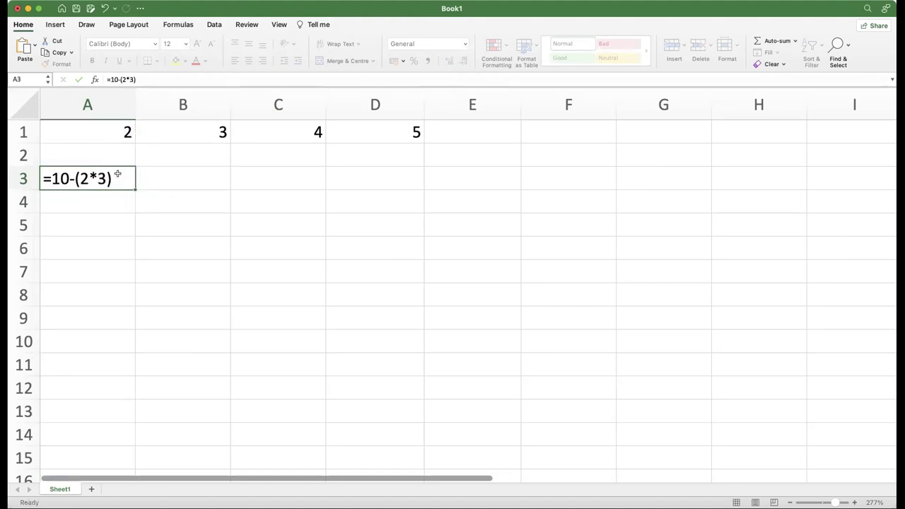
Check the number format applied to cell A3 and to column A
{"action": "left_click", "coordinate": [126, 175]}
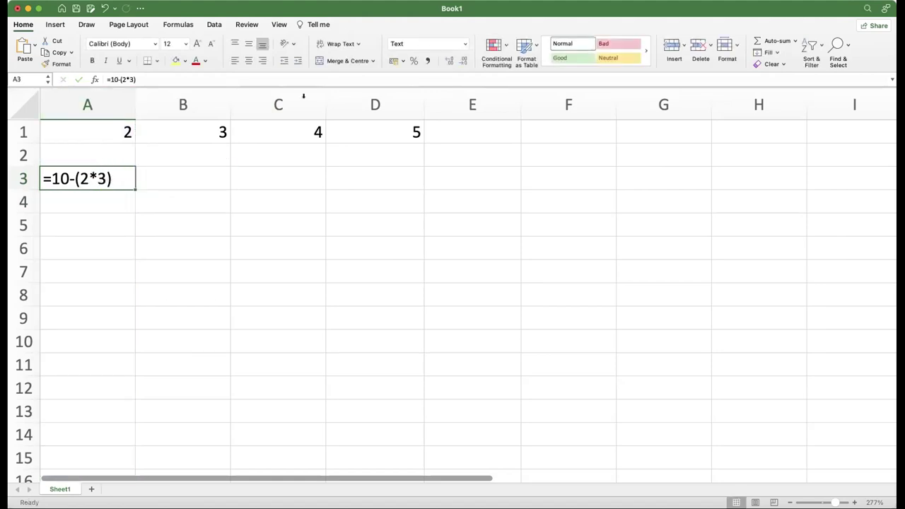
{"action": "left_click", "coordinate": [426, 46]}
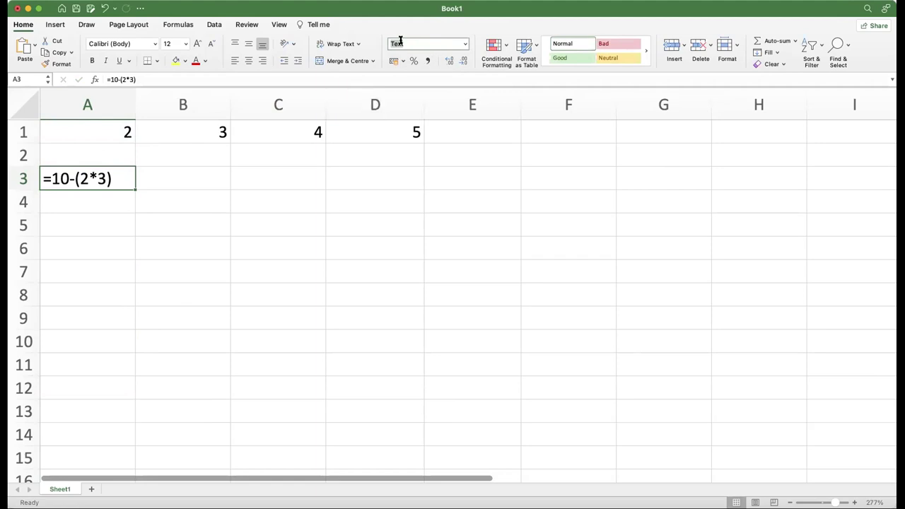
{"action": "left_click", "coordinate": [86, 104]}
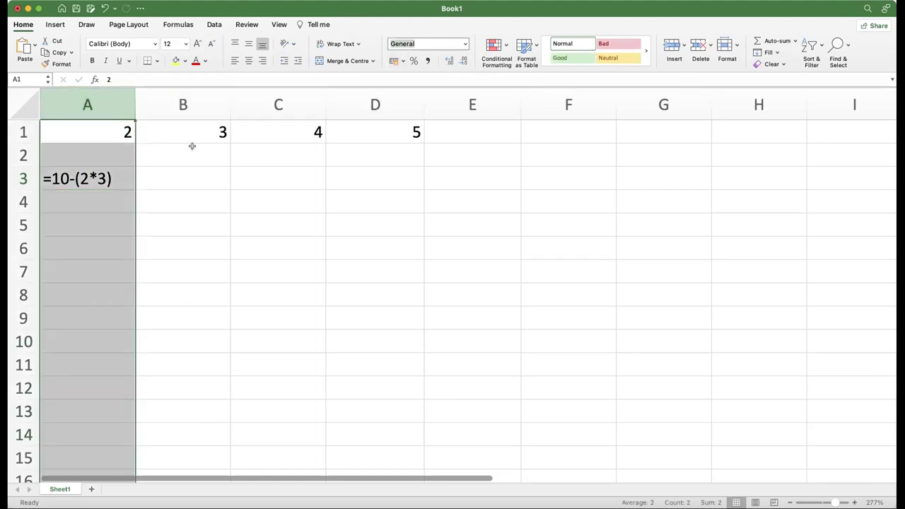
{"action": "left_click", "coordinate": [243, 175]}
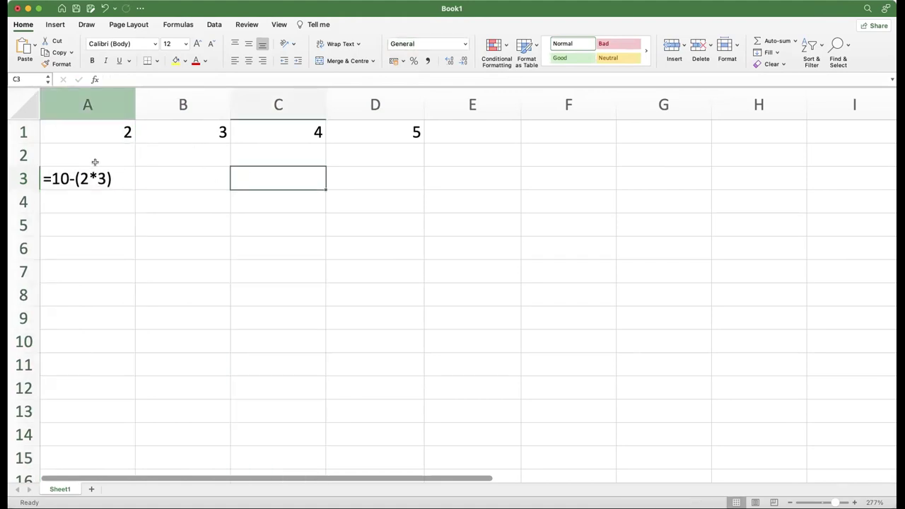
Calculate =10-(2*3) in cell C3, then reopen the formula and highlight its parenthesised part 2*3
{"action": "type", "text": "=10"}
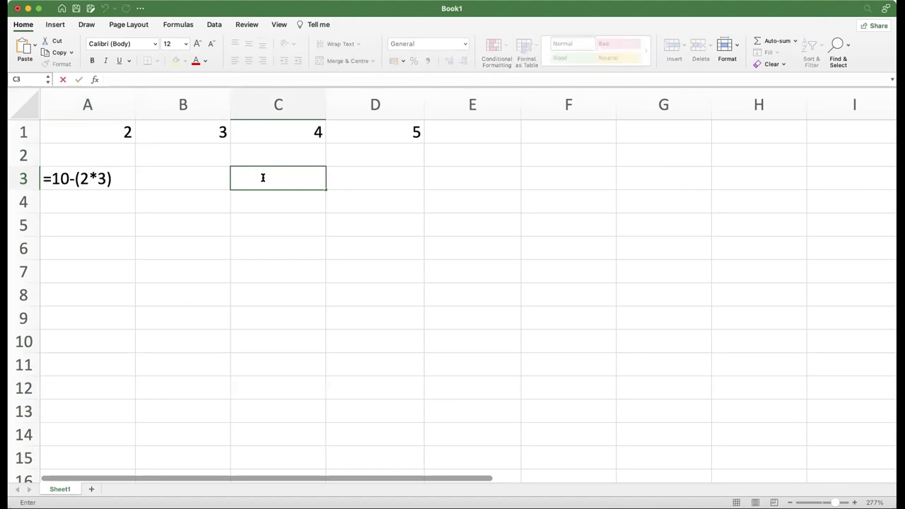
{"action": "type", "text": "-(2*3)"}
{"action": "key", "text": "Return"}
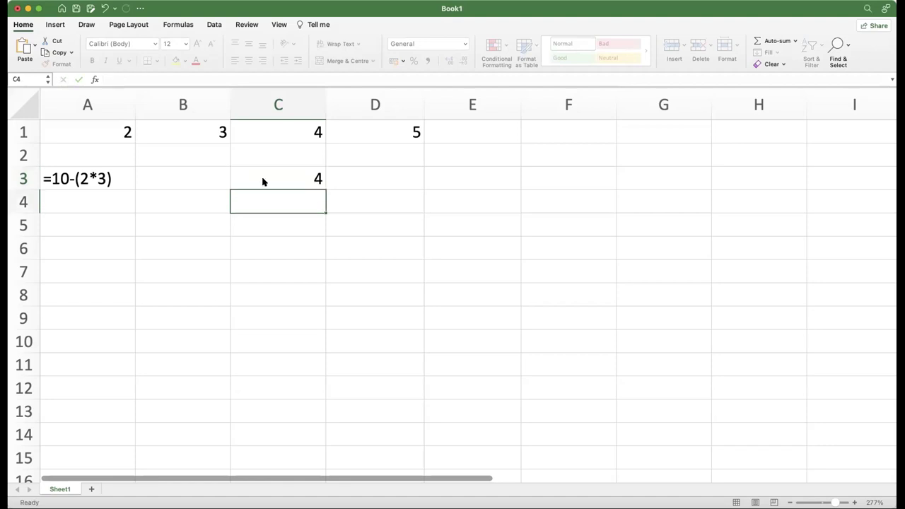
{"action": "double_click", "coordinate": [298, 178]}
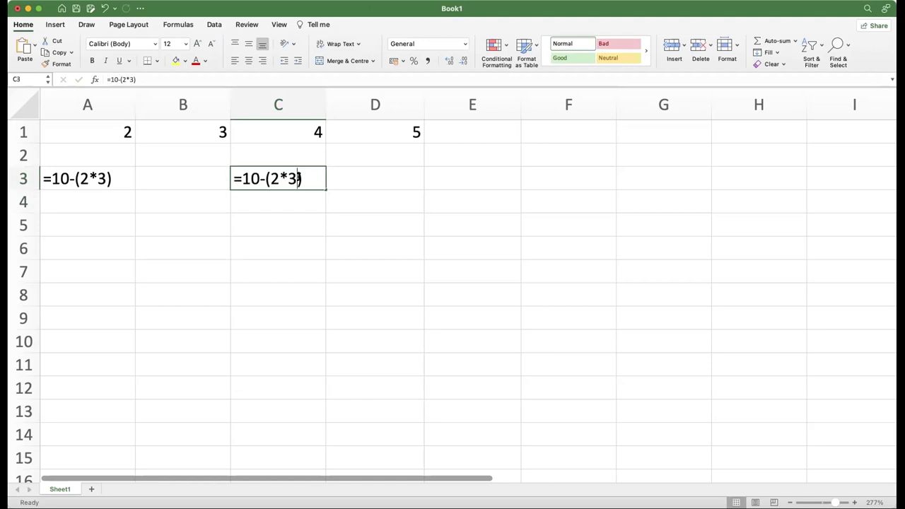
{"action": "left_click_drag", "start_coordinate": [270, 178], "coordinate": [295, 178]}
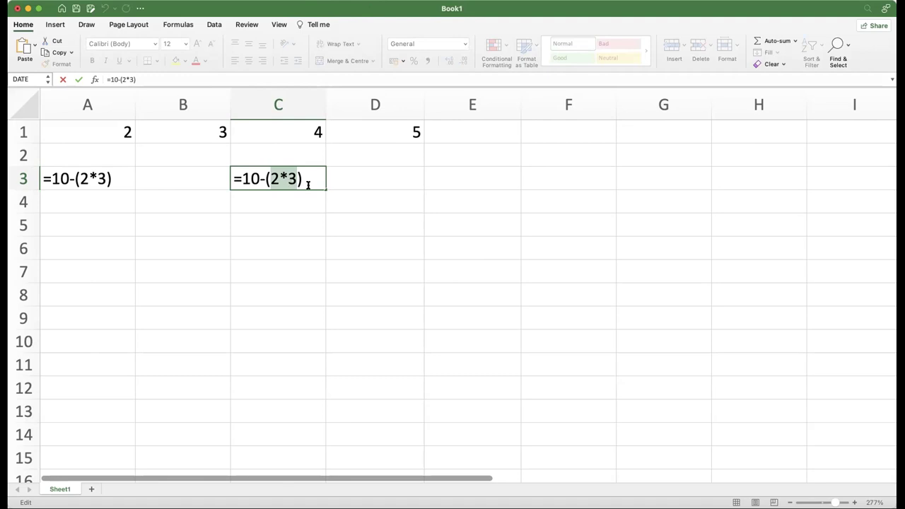
Clear the =10-(2*3) formulas from cells C3 and A3
{"action": "key", "text": "BackSpace"}
{"action": "key", "text": "BackSpace"}
{"action": "key", "text": "BackSpace"}
{"action": "key", "text": "BackSpace"}
{"action": "key", "text": "BackSpace"}
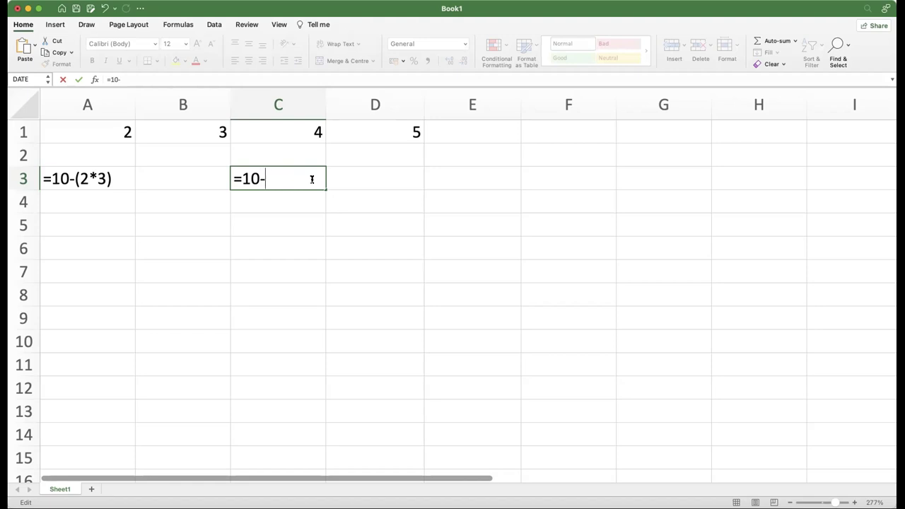
{"action": "key", "text": "BackSpace"}
{"action": "key", "text": "BackSpace"}
{"action": "key", "text": "BackSpace"}
{"action": "key", "text": "BackSpace"}
{"action": "left_click", "coordinate": [124, 175]}
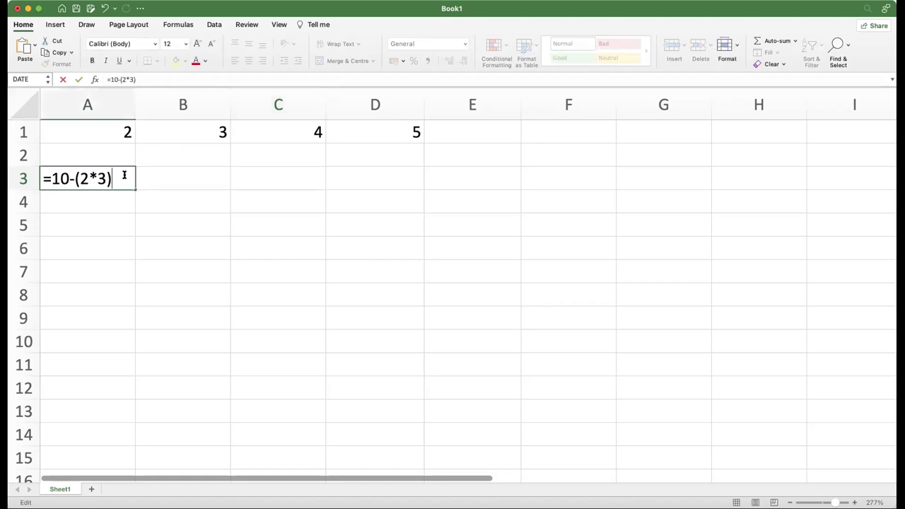
{"action": "double_click", "coordinate": [124, 175]}
{"action": "key", "text": "BackSpace"}
{"action": "key", "text": "BackSpace"}
{"action": "key", "text": "BackSpace"}
{"action": "key", "text": "BackSpace"}
{"action": "key", "text": "BackSpace"}
{"action": "key", "text": "BackSpace"}
{"action": "key", "text": "BackSpace"}
{"action": "key", "text": "BackSpace"}
{"action": "key", "text": "BackSpace"}
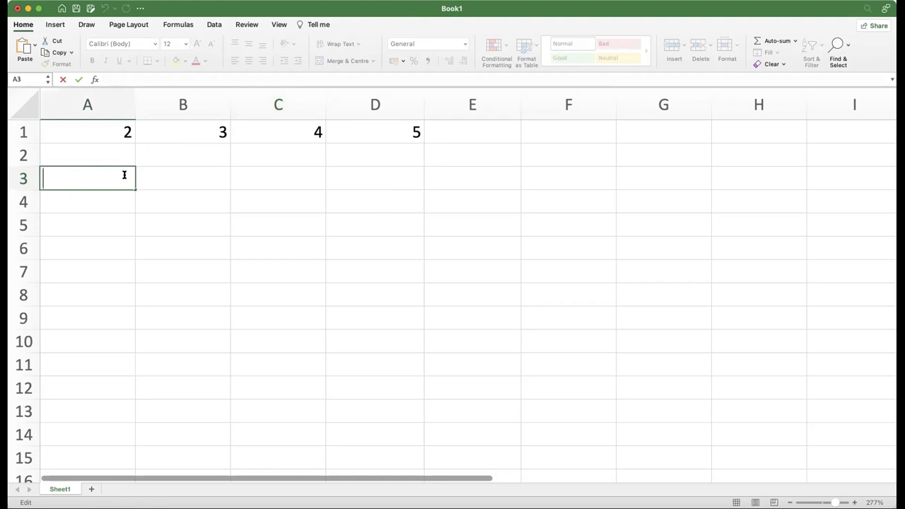
{"action": "left_click", "coordinate": [238, 179]}
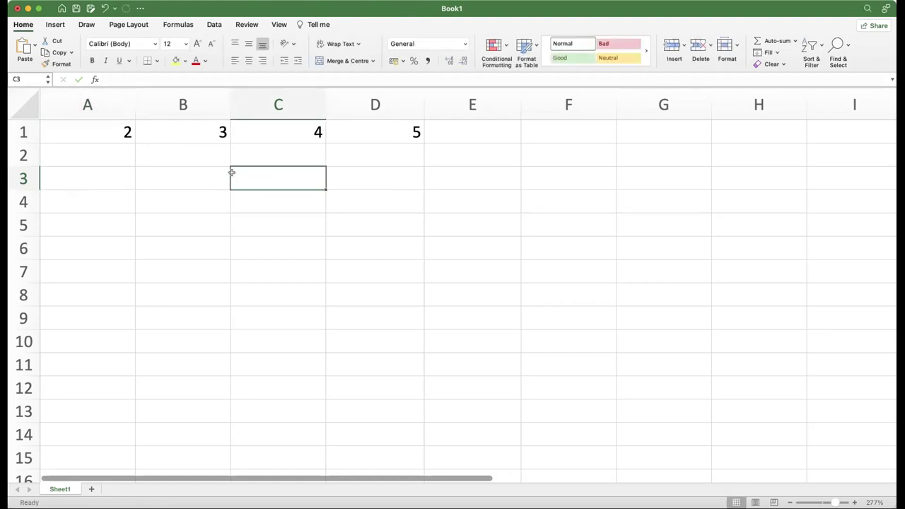
Add the values of cells A1 and B1 by entering the formula =A1+B1 in cell B3
{"action": "left_click", "coordinate": [95, 133]}
{"action": "left_click", "coordinate": [166, 133]}
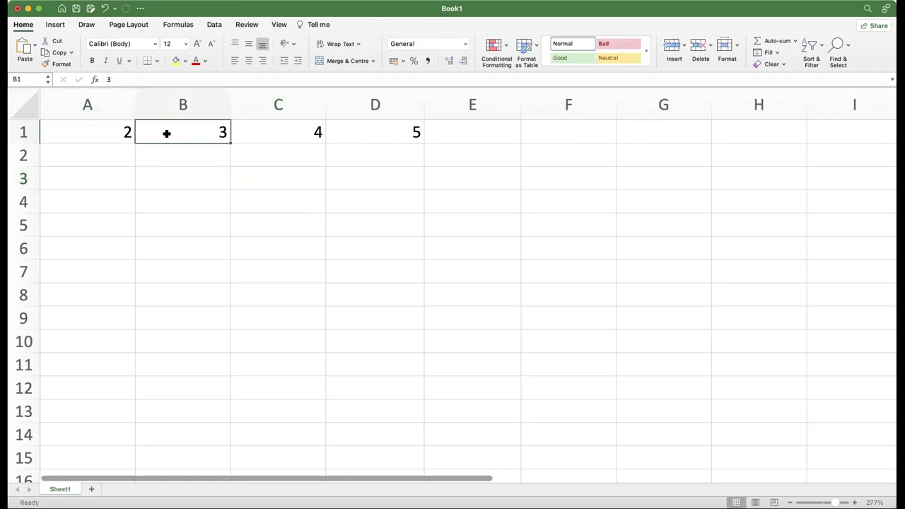
{"action": "left_click", "coordinate": [103, 134]}
{"action": "left_click", "coordinate": [172, 128]}
{"action": "double_click", "coordinate": [149, 182]}
{"action": "type", "text": "="}
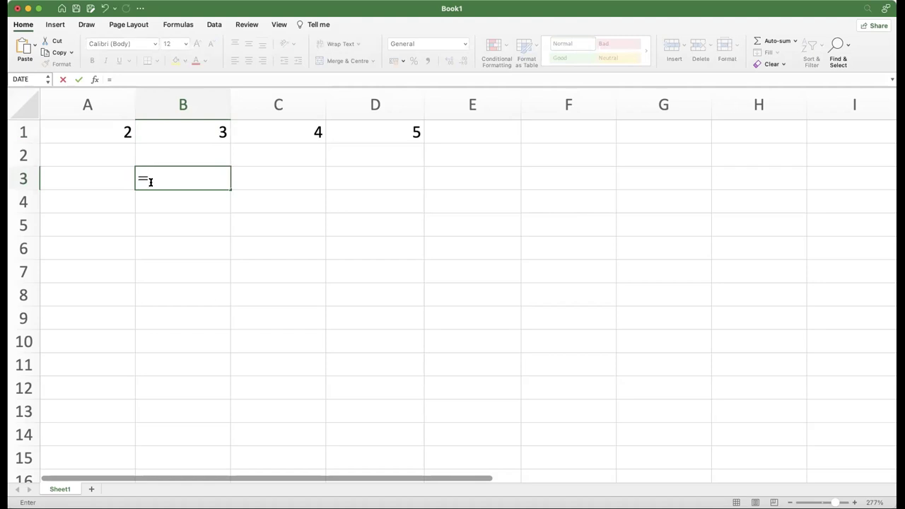
{"action": "type", "text": "a"}
{"action": "key", "text": "BackSpace"}
{"action": "key", "text": "BackSpace"}
{"action": "type", "text": "A"}
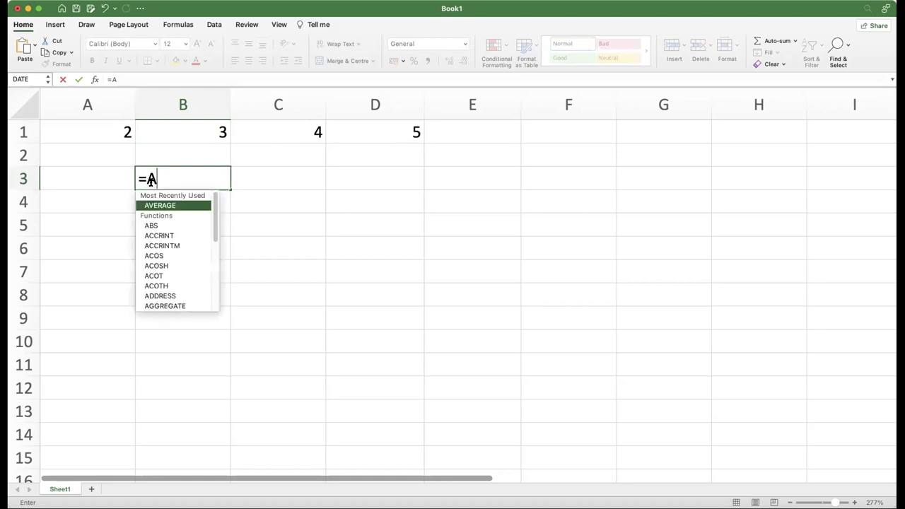
{"action": "type", "text": "1"}
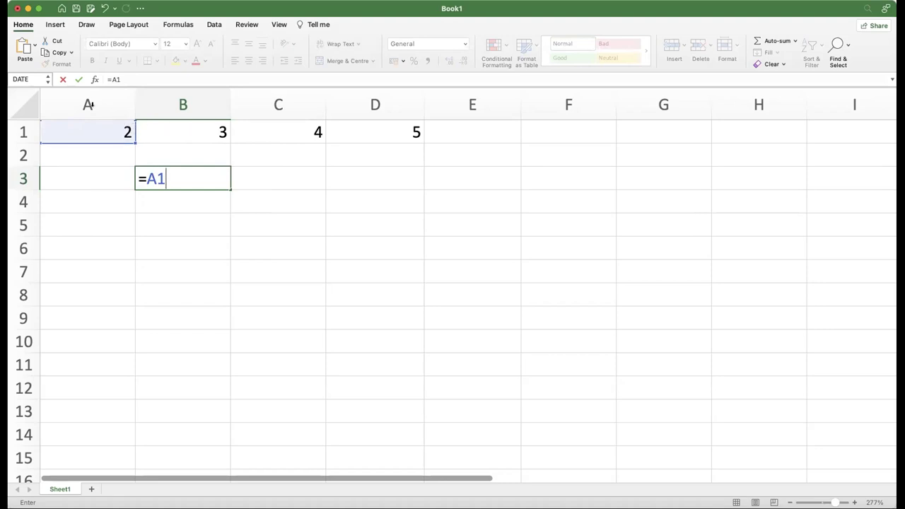
{"action": "type", "text": "+"}
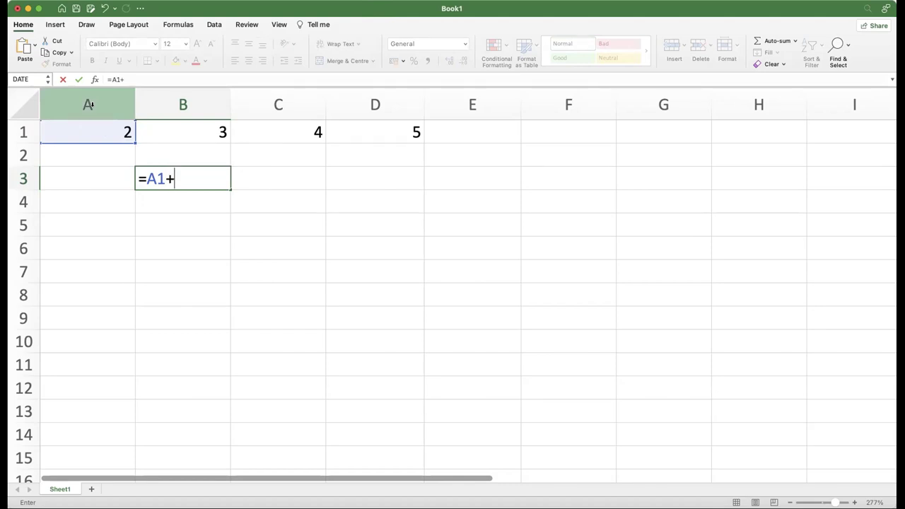
{"action": "type", "text": "b1"}
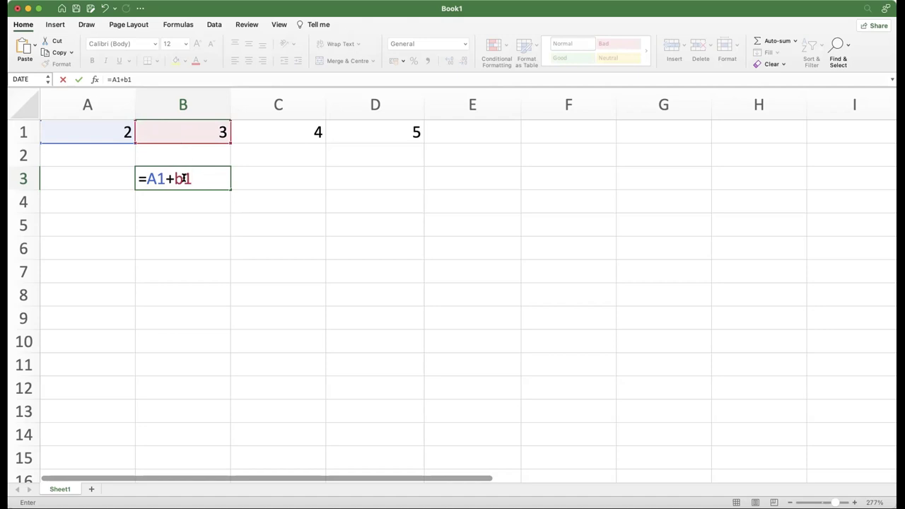
{"action": "key", "text": "Return"}
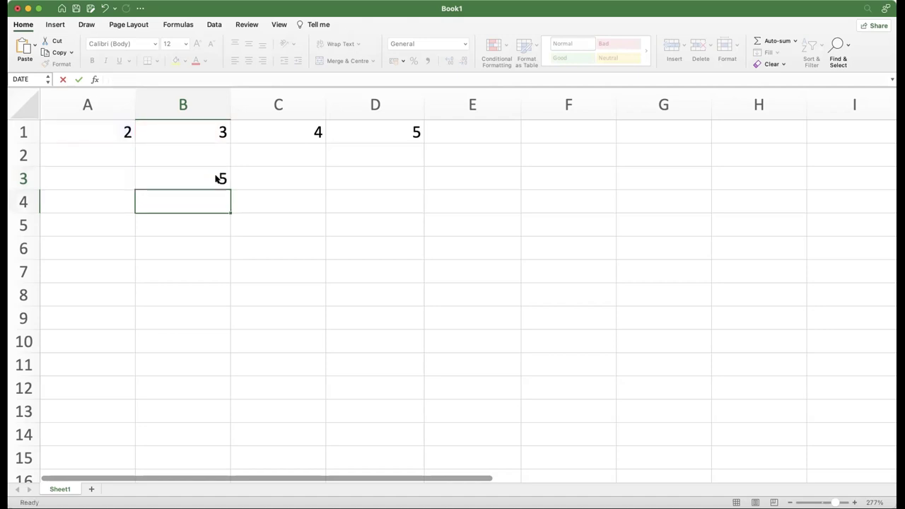
Review cells A1, B1 and B3, and change the formula in B3 to the multiplication =A1*B1
{"action": "left_click", "coordinate": [215, 177]}
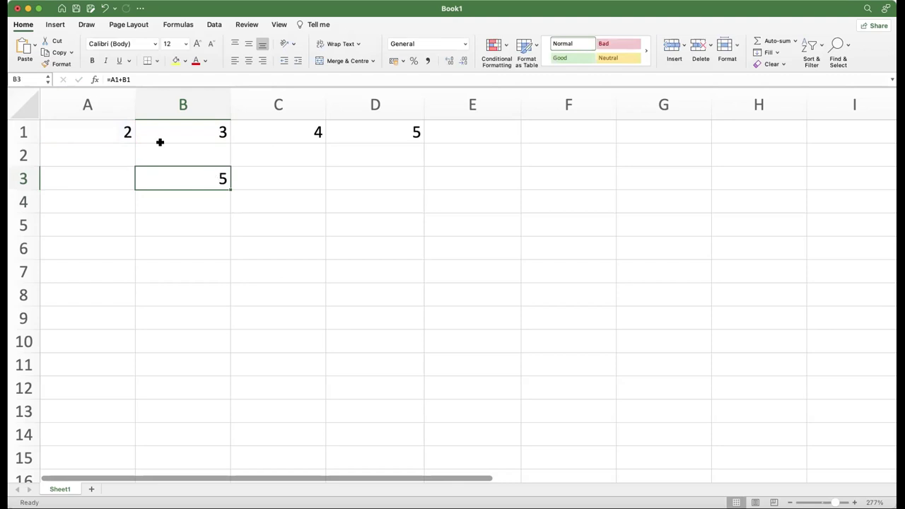
{"action": "left_click", "coordinate": [101, 137]}
{"action": "left_click", "coordinate": [172, 139]}
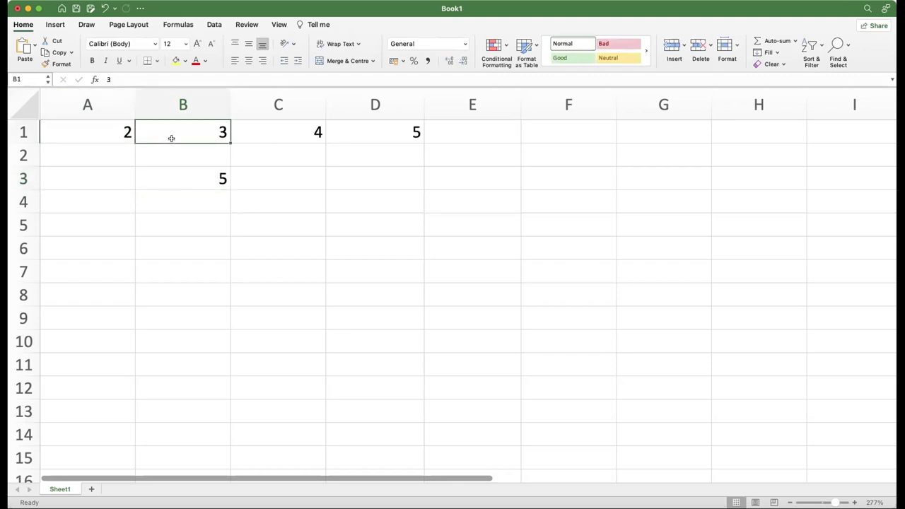
{"action": "left_click", "coordinate": [177, 178]}
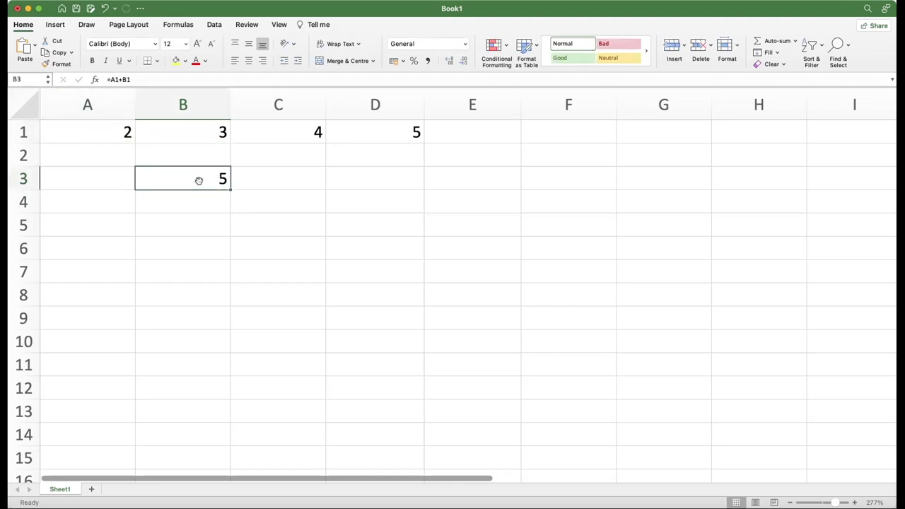
{"action": "double_click", "coordinate": [202, 180]}
{"action": "left_click_drag", "start_coordinate": [183, 179], "coordinate": [140, 178]}
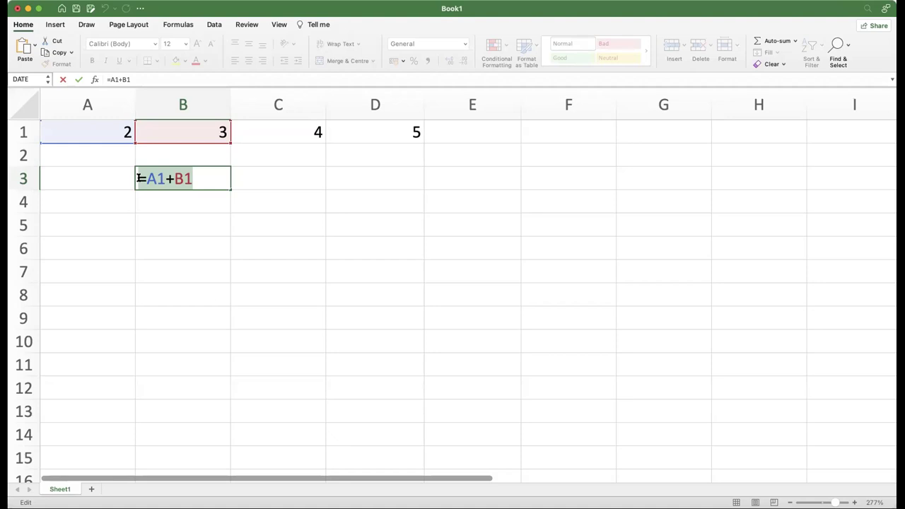
{"action": "key", "text": "Right"}
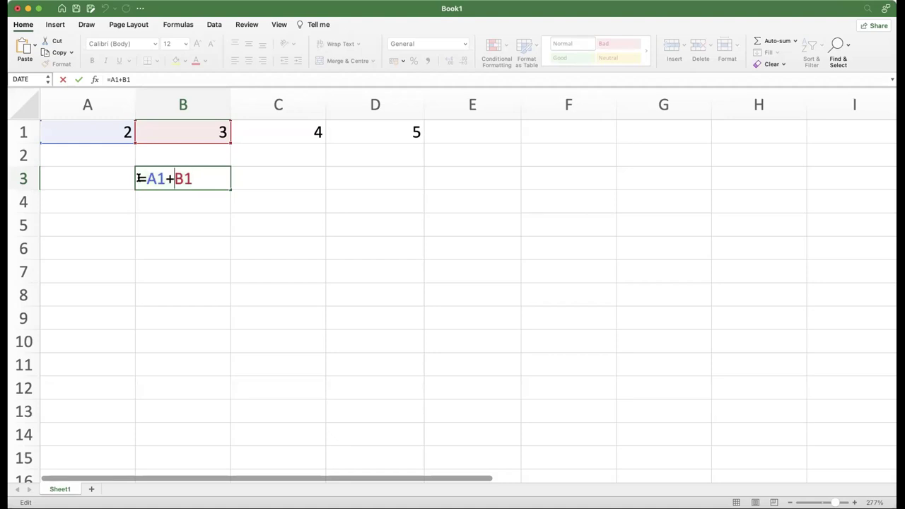
{"action": "key", "text": "Delete"}
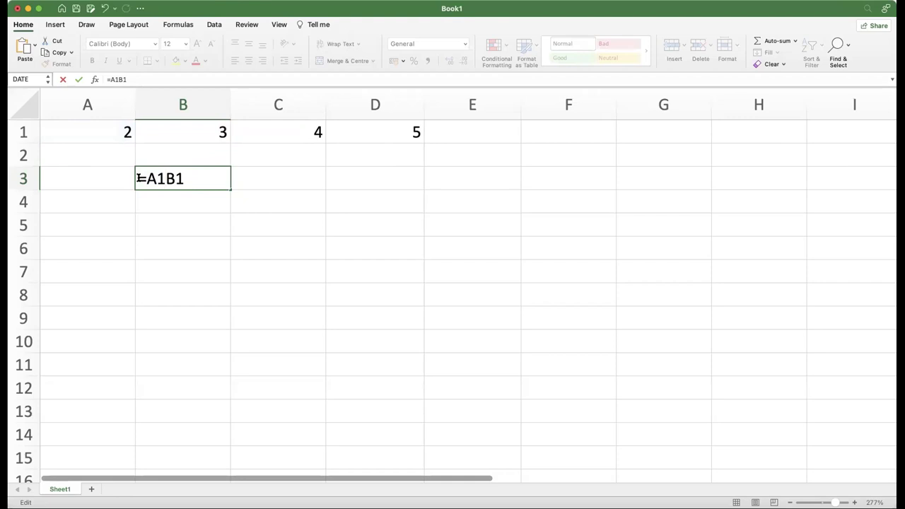
{"action": "type", "text": "*"}
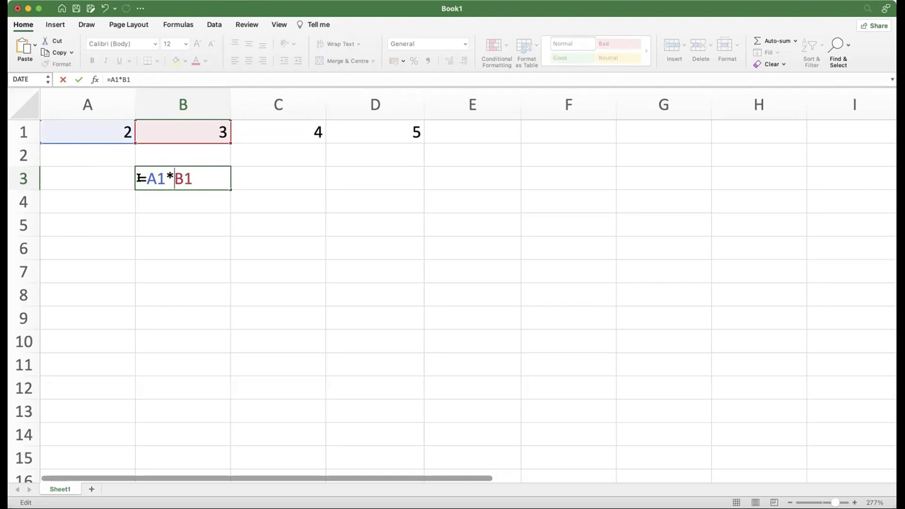
{"action": "key", "text": "Return"}
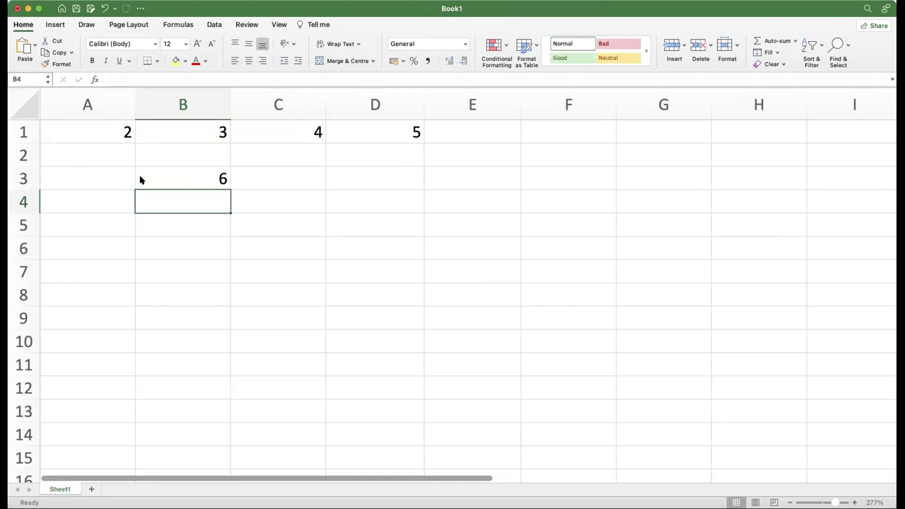
Clear cell B3 and enter the values 4, 5 and 6 in cells A2 to A4
{"action": "left_click", "coordinate": [205, 179]}
{"action": "key", "text": "Delete"}
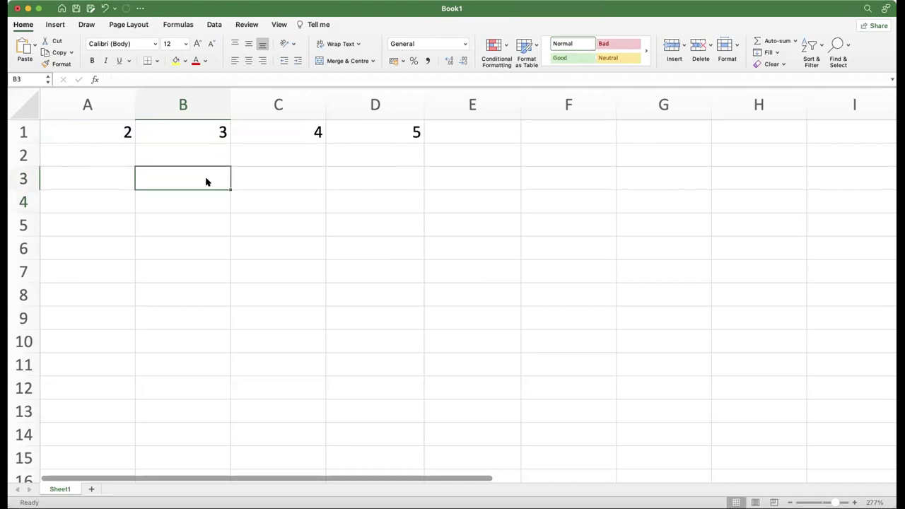
{"action": "left_click", "coordinate": [101, 152]}
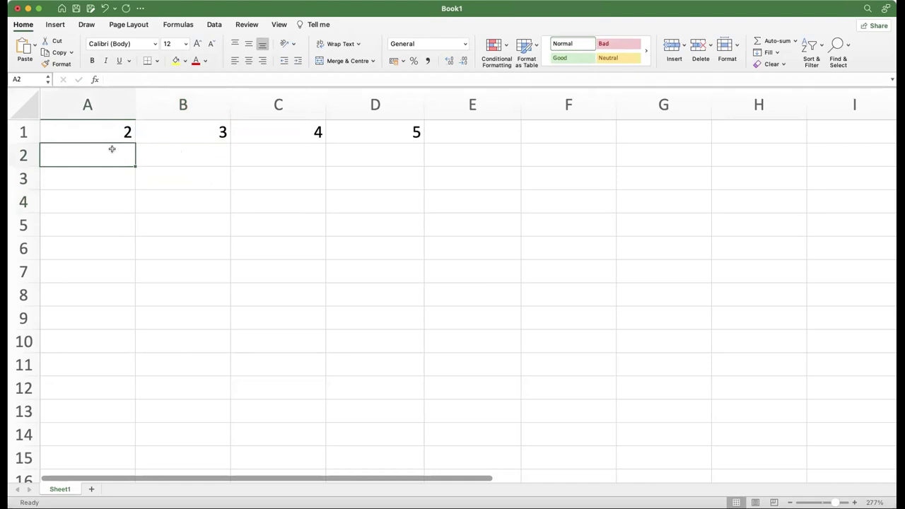
{"action": "type", "text": "4"}
{"action": "key", "text": "Return"}
{"action": "type", "text": "5"}
{"action": "key", "text": "Return"}
{"action": "type", "text": "6"}
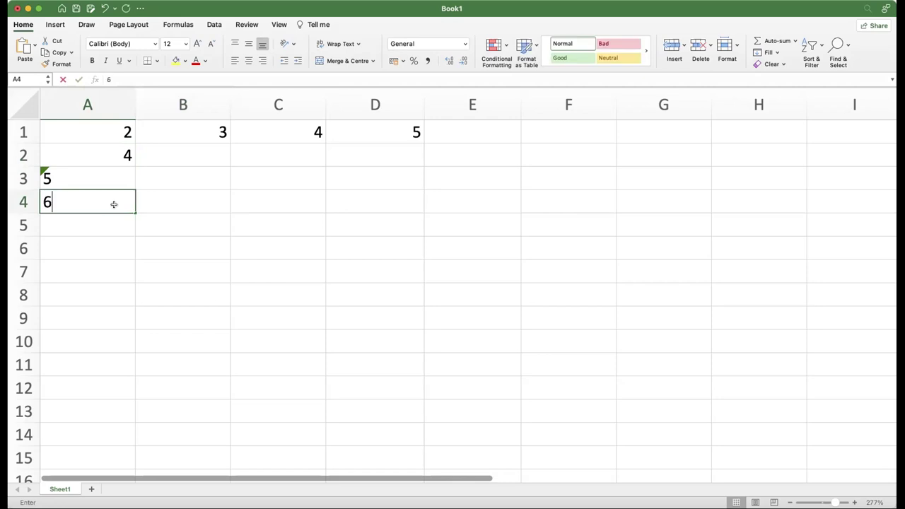
{"action": "key", "text": "Return"}
Set the format of cell A3 to Number and convert its text-stored value to a number
{"action": "left_click", "coordinate": [111, 161]}
{"action": "double_click", "coordinate": [99, 176]}
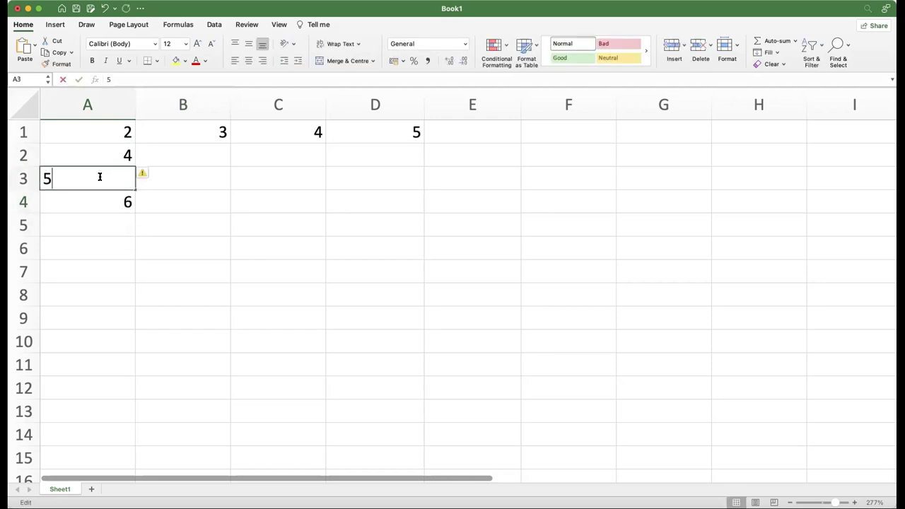
{"action": "key", "text": "Return"}
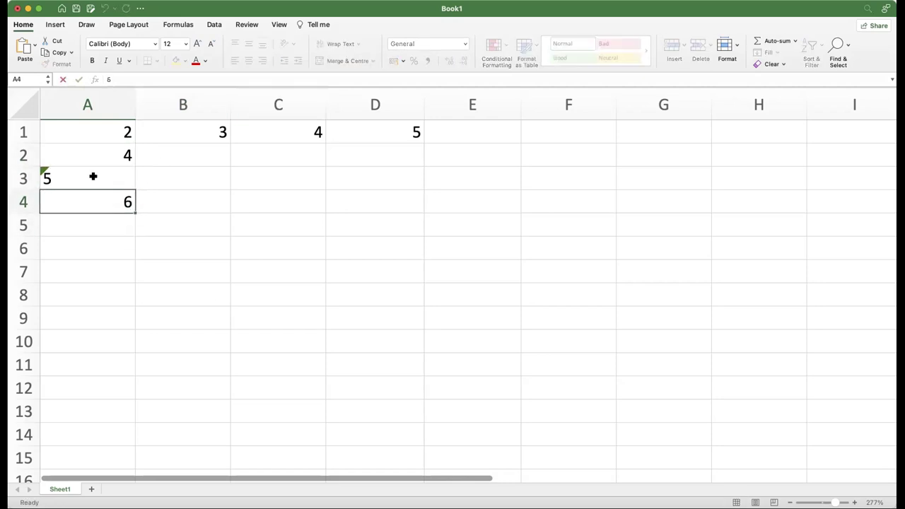
{"action": "left_click", "coordinate": [93, 175]}
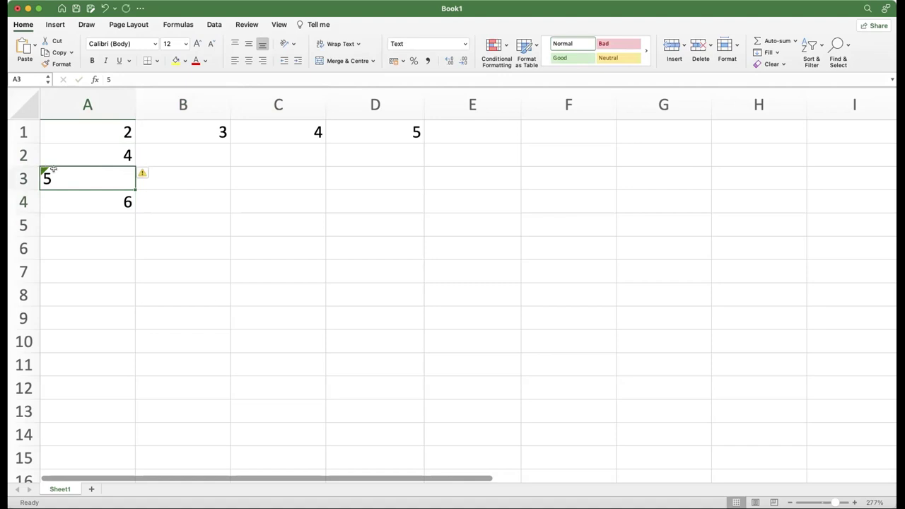
{"action": "left_click", "coordinate": [464, 44]}
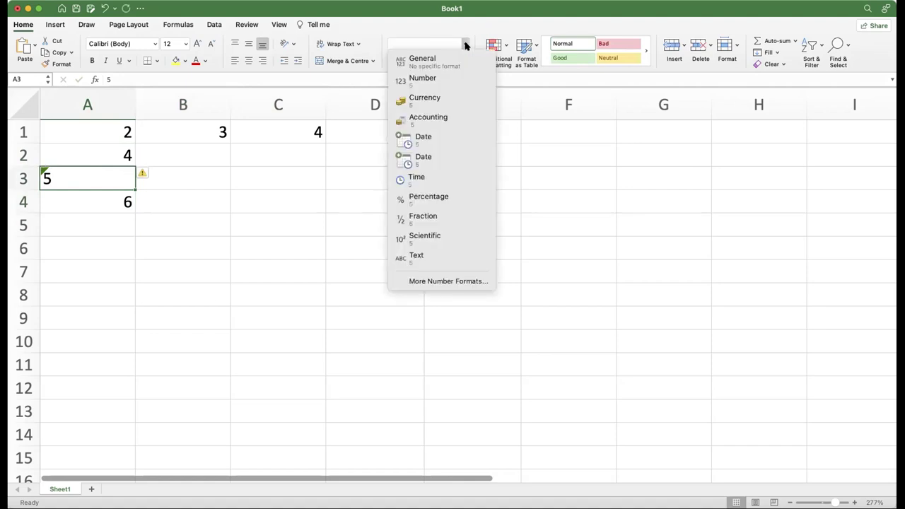
{"action": "left_click", "coordinate": [443, 82]}
{"action": "left_click", "coordinate": [117, 202]}
{"action": "left_click", "coordinate": [104, 182]}
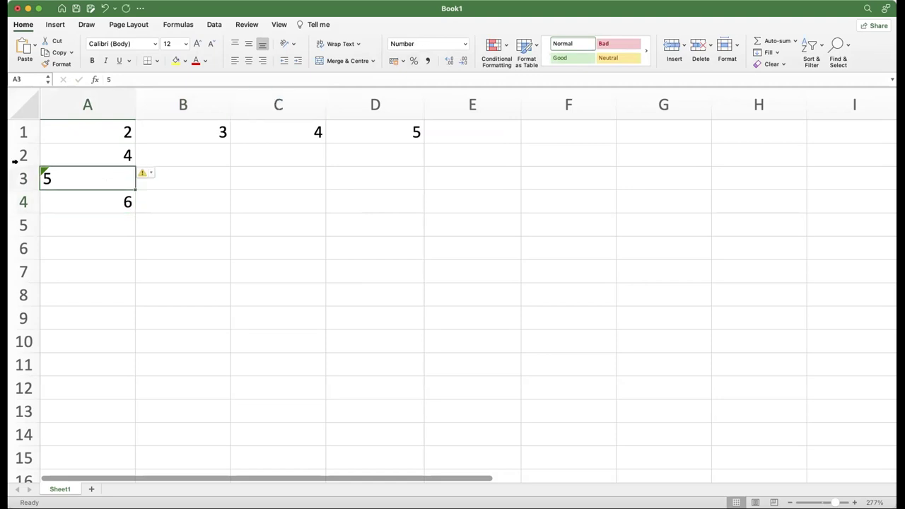
{"action": "left_click", "coordinate": [149, 172]}
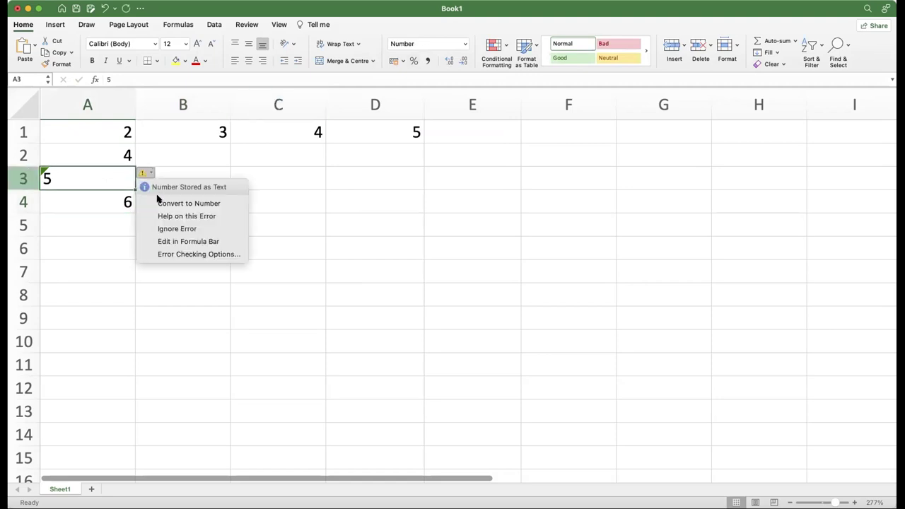
{"action": "left_click", "coordinate": [188, 204]}
{"action": "left_click", "coordinate": [137, 203]}
Enter the values 5 and 6 in cells A5 and A6
{"action": "left_click", "coordinate": [126, 219]}
{"action": "type", "text": "5"}
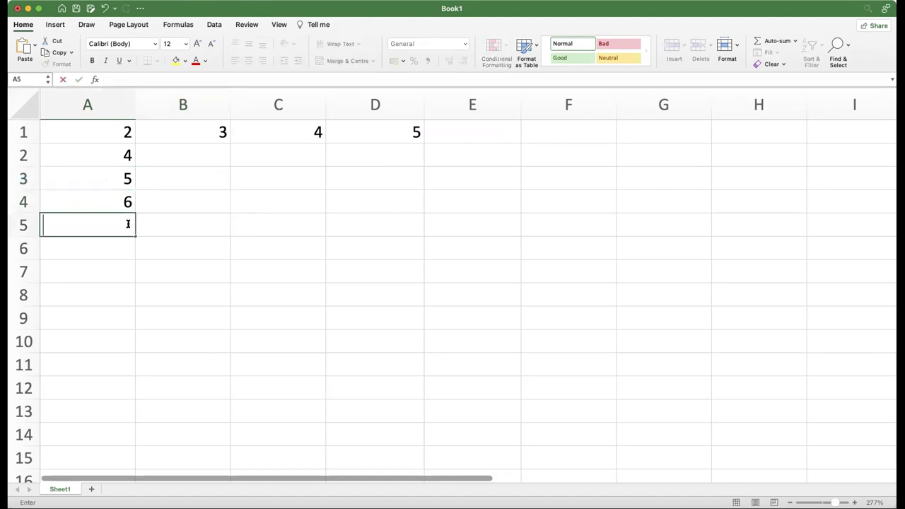
{"action": "left_click", "coordinate": [119, 250]}
{"action": "type", "text": "6"}
{"action": "key", "text": "Return"}
Fill cells B2 to B6 with the values 2, 3, 5, 7 and 8
{"action": "double_click", "coordinate": [187, 158]}
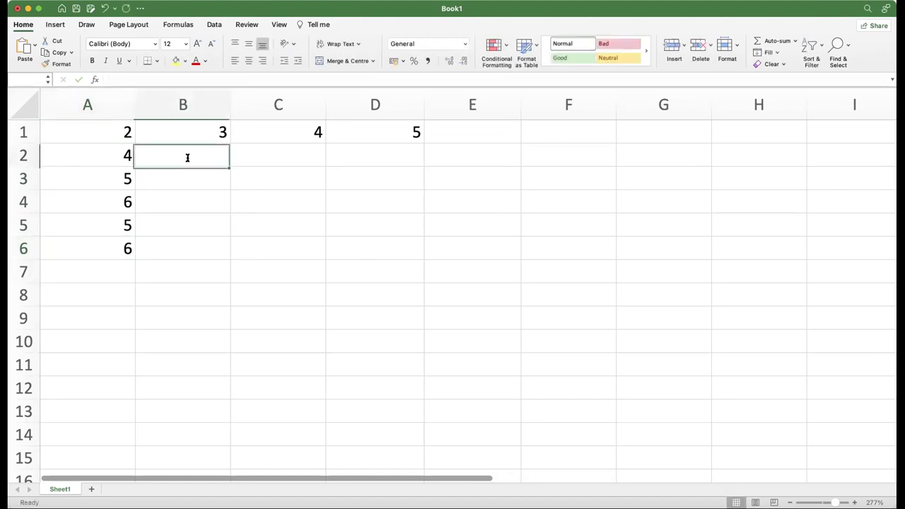
{"action": "type", "text": "2"}
{"action": "left_click", "coordinate": [188, 181]}
{"action": "type", "text": "3"}
{"action": "left_click", "coordinate": [187, 201]}
{"action": "type", "text": "5"}
{"action": "left_click", "coordinate": [183, 223]}
{"action": "type", "text": "7"}
{"action": "left_click", "coordinate": [178, 249]}
{"action": "type", "text": "8"}
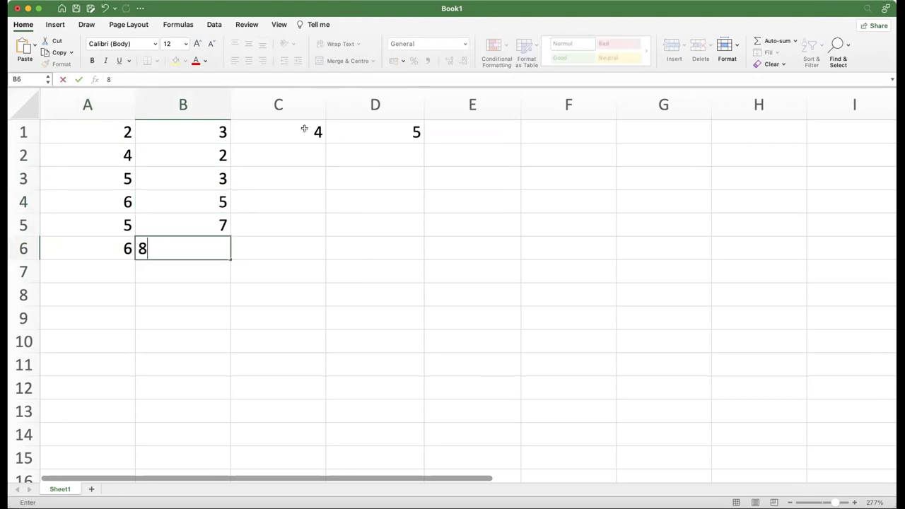
Clear the values from cells C1 and D1
{"action": "left_click", "coordinate": [325, 135]}
{"action": "left_click", "coordinate": [369, 135], "text": "super"}
{"action": "key", "text": "Delete"}
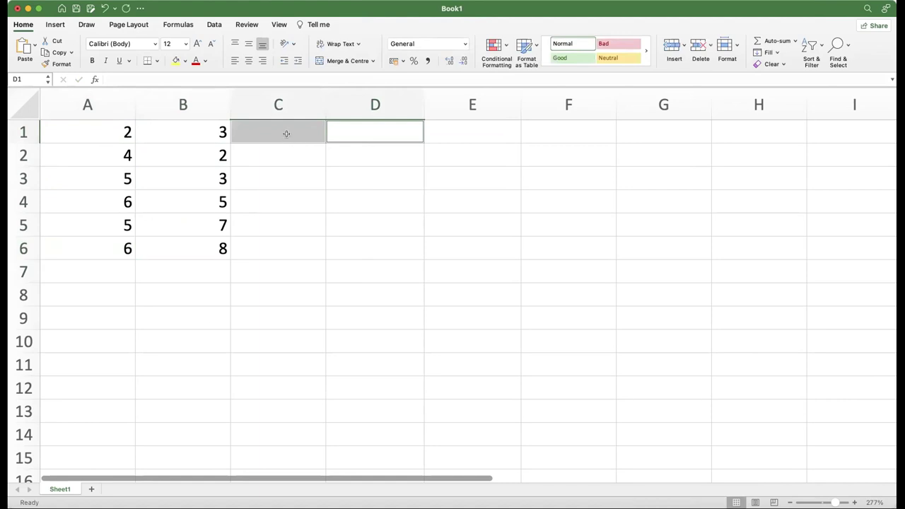
{"action": "left_click", "coordinate": [286, 134]}
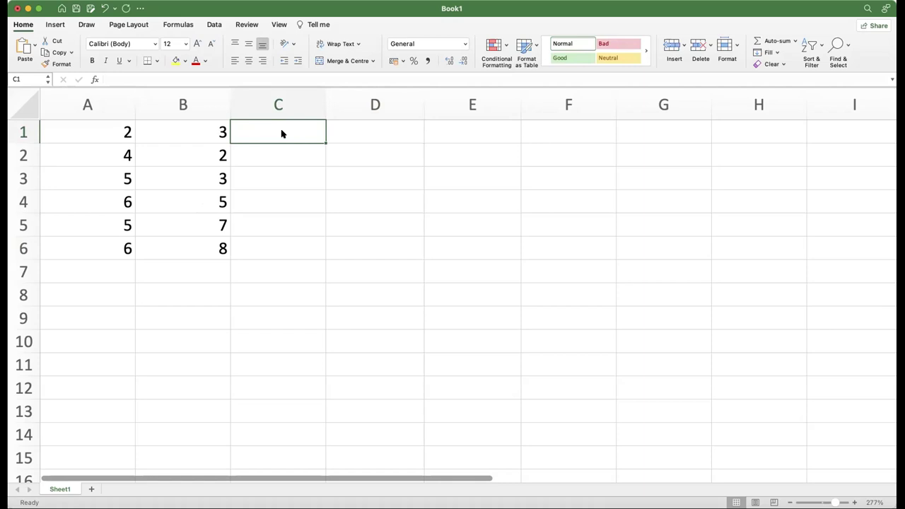
{"action": "left_click", "coordinate": [117, 132]}
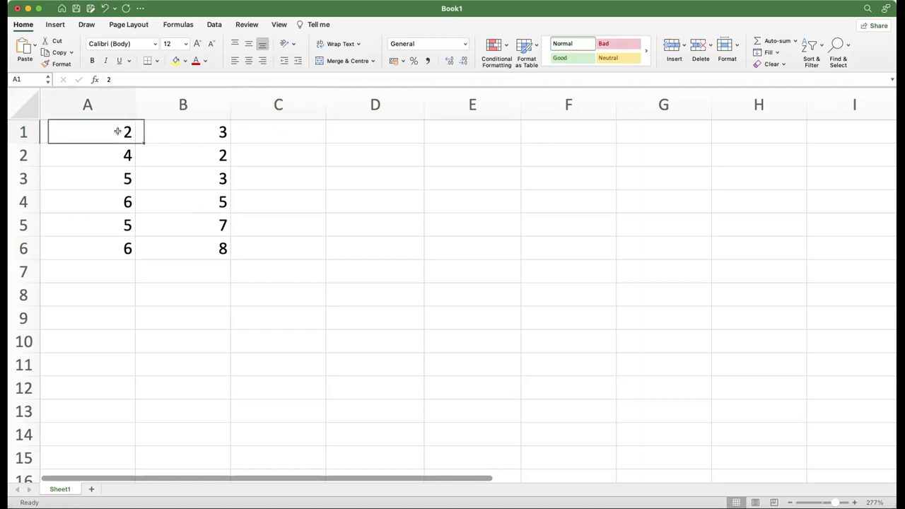
{"action": "left_click", "coordinate": [188, 137]}
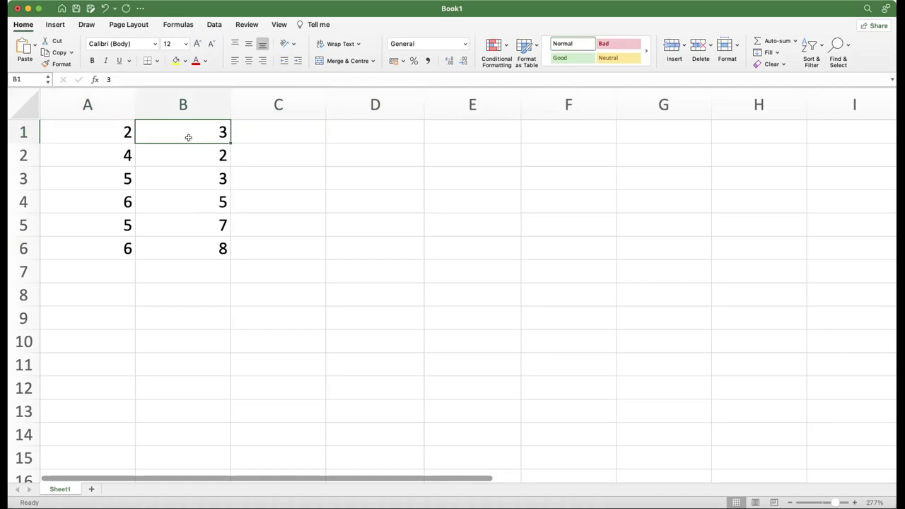
{"action": "left_click", "coordinate": [263, 135]}
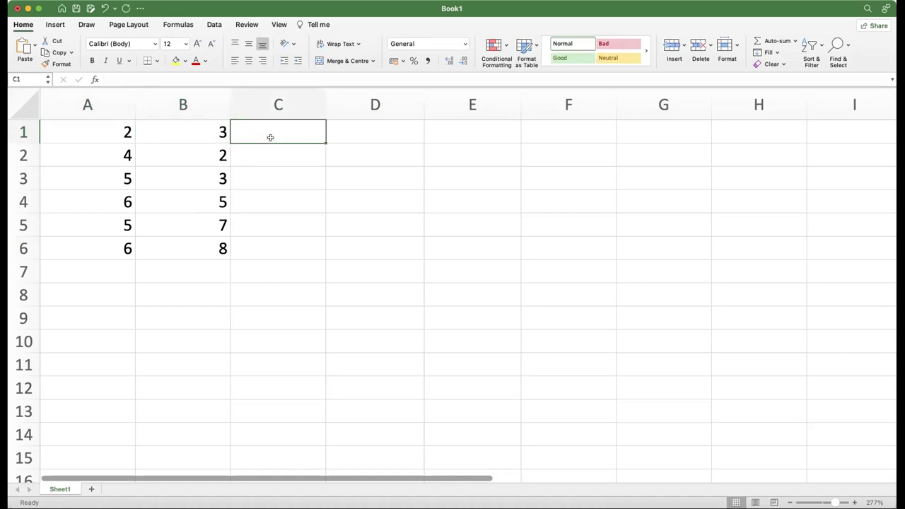
{"action": "left_click", "coordinate": [106, 126]}
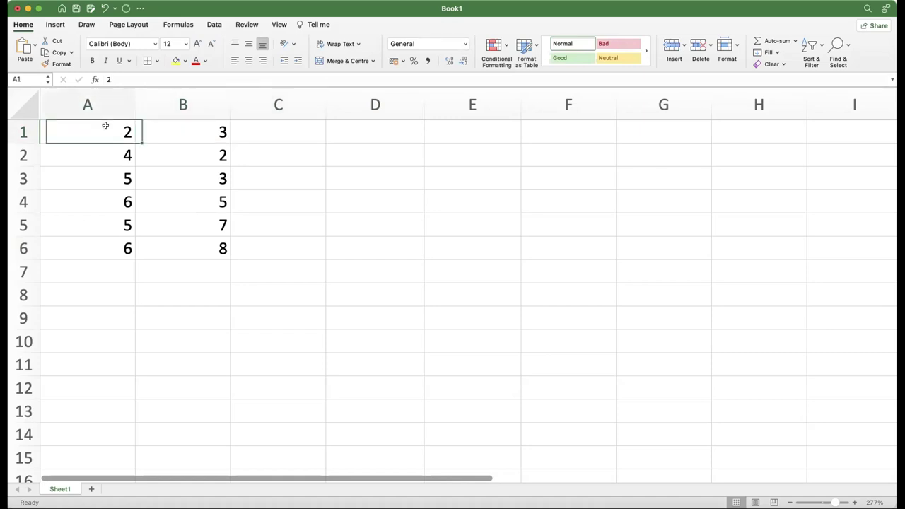
{"action": "left_click", "coordinate": [181, 129]}
{"action": "left_click", "coordinate": [262, 130]}
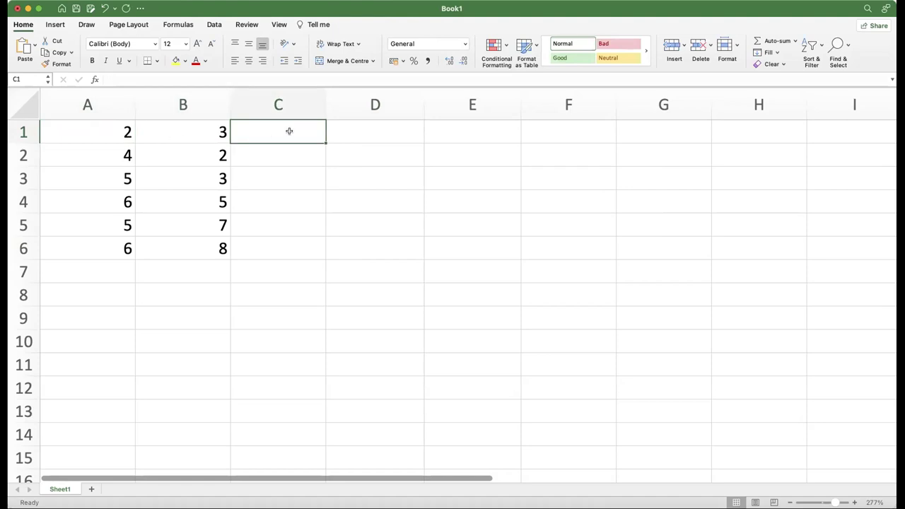
Enter the formula =A1+B1 in cell C1 to add the first row's two values
{"action": "double_click", "coordinate": [269, 133]}
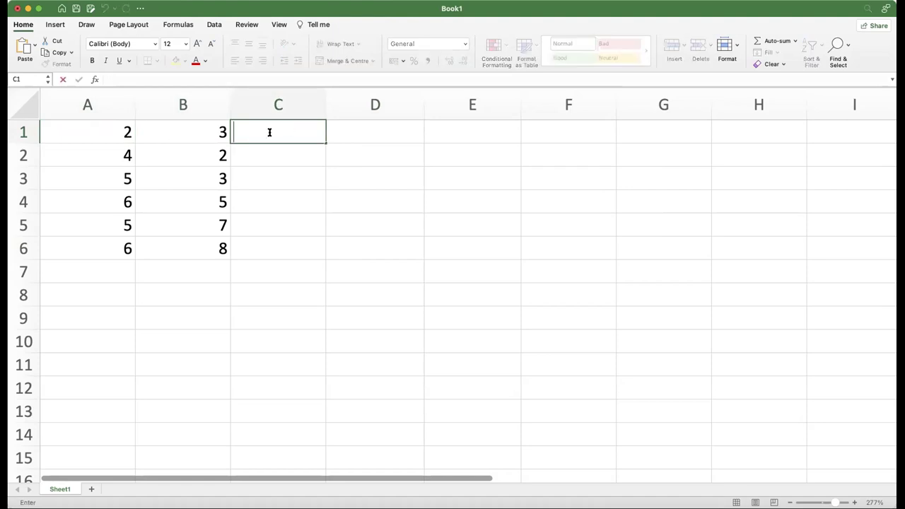
{"action": "type", "text": "="}
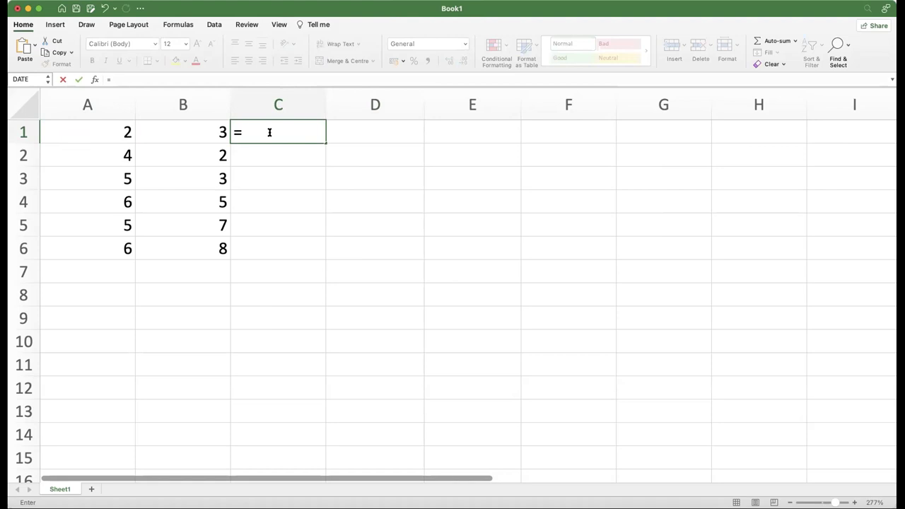
{"action": "type", "text": "a1"}
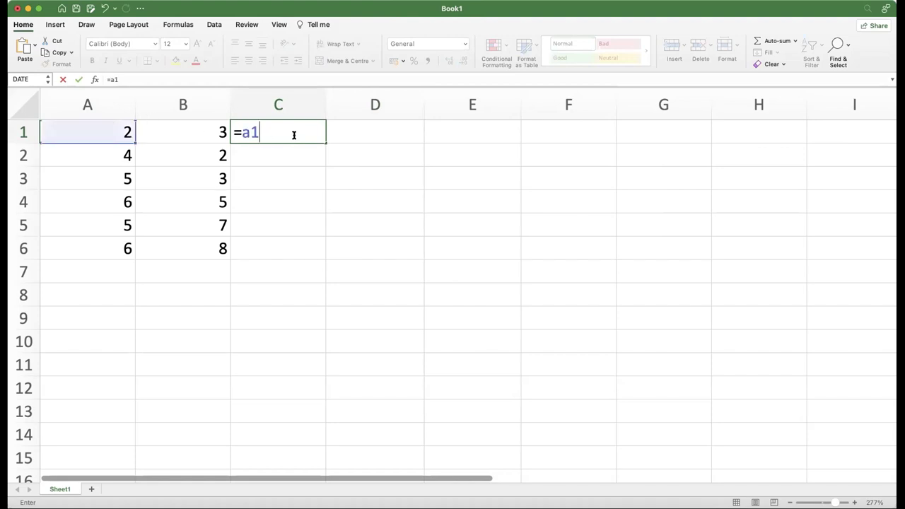
{"action": "type", "text": "+b1"}
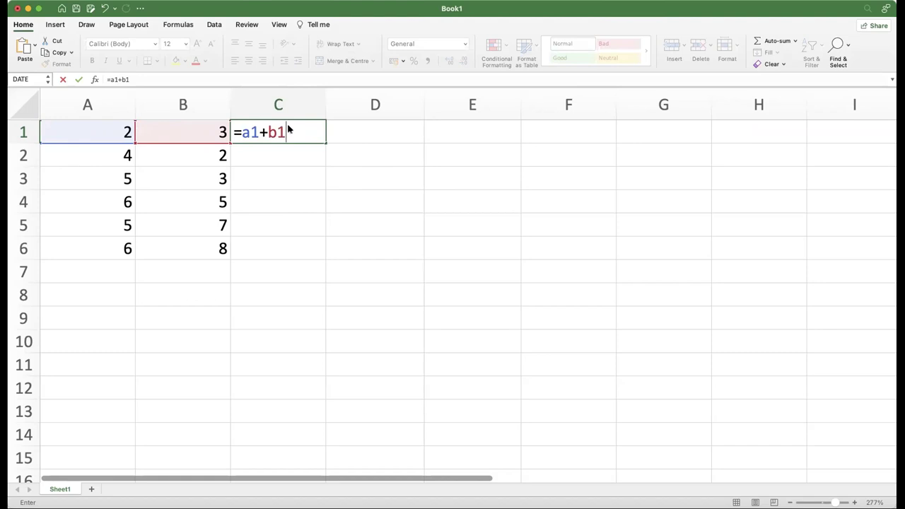
{"action": "key", "text": "Return"}
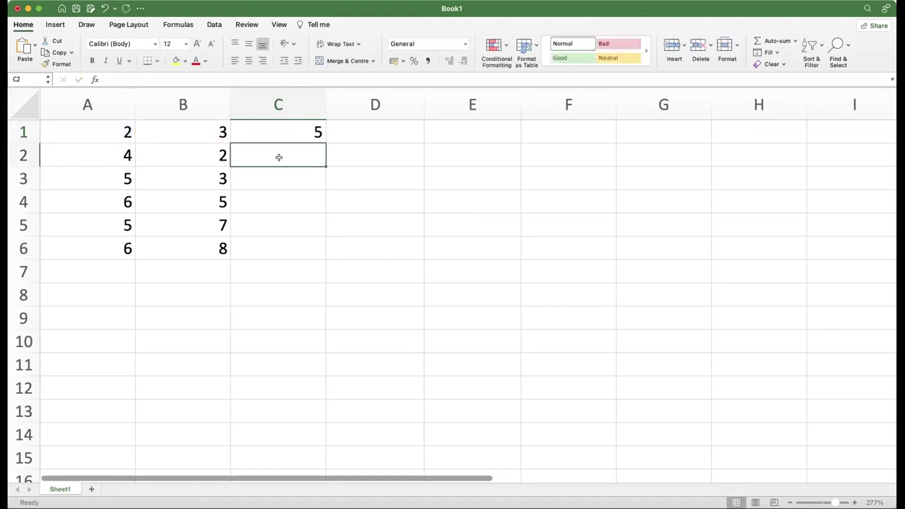
Enter the formula =A2+B2 in cell C2 to add the second row's two values
{"action": "double_click", "coordinate": [279, 157]}
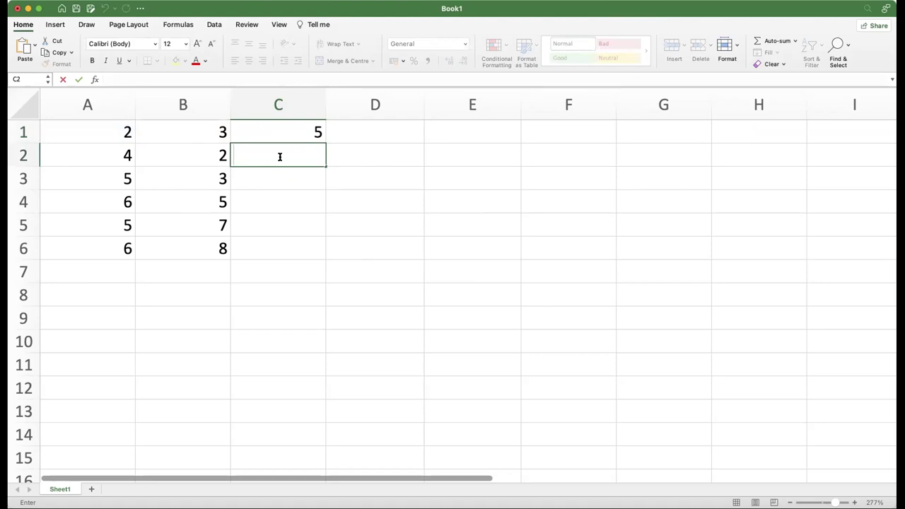
{"action": "type", "text": "="}
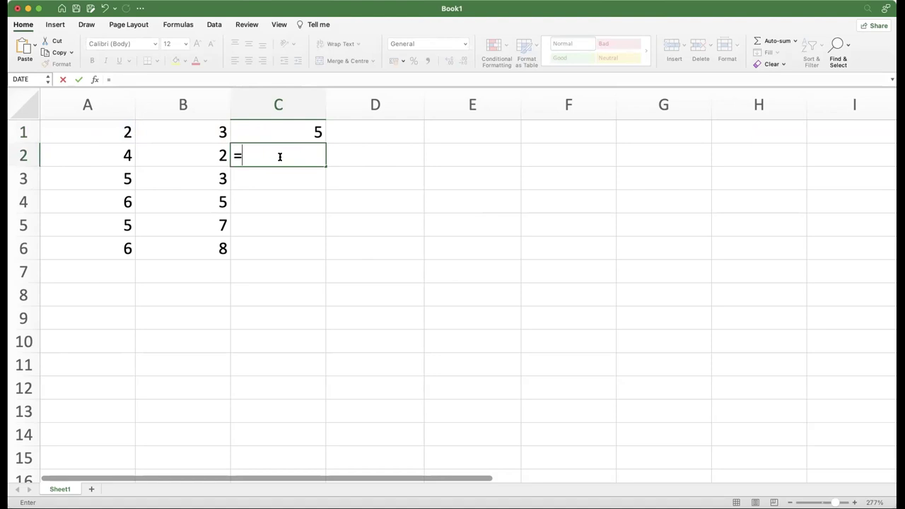
{"action": "type", "text": "a2"}
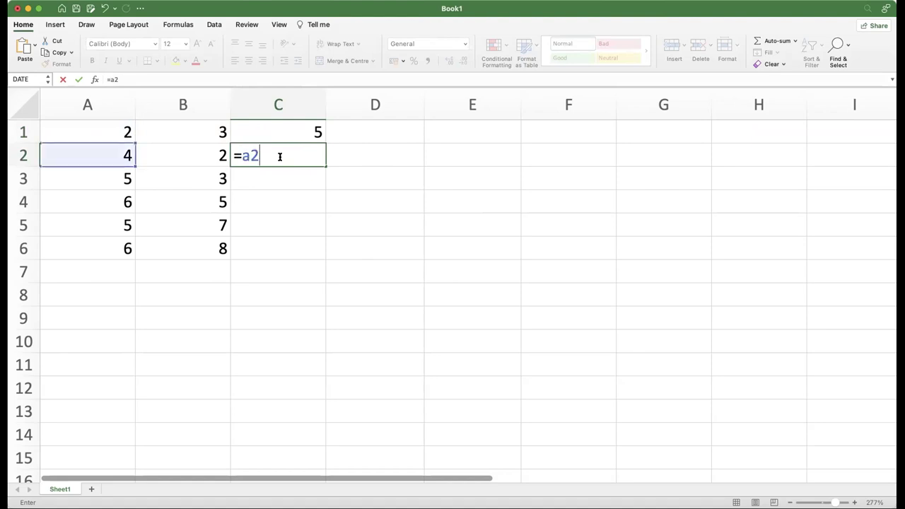
{"action": "type", "text": "+b2"}
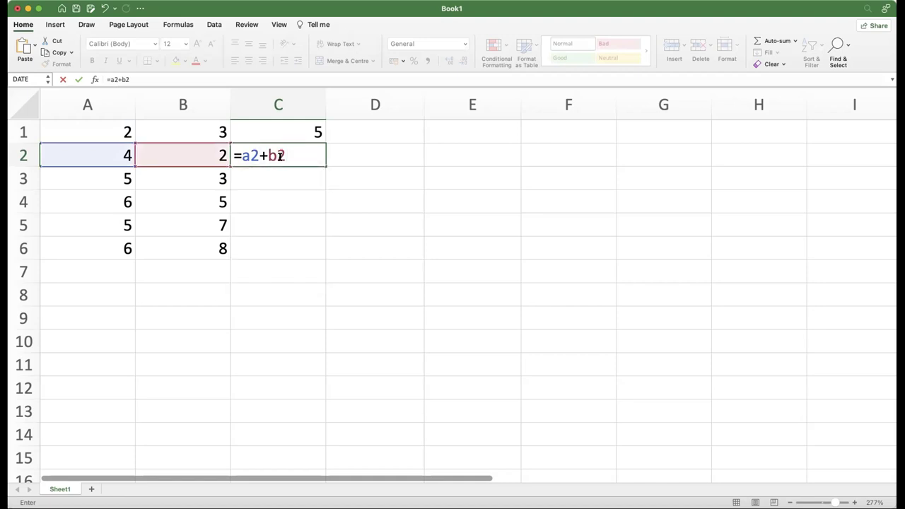
{"action": "key", "text": "Return"}
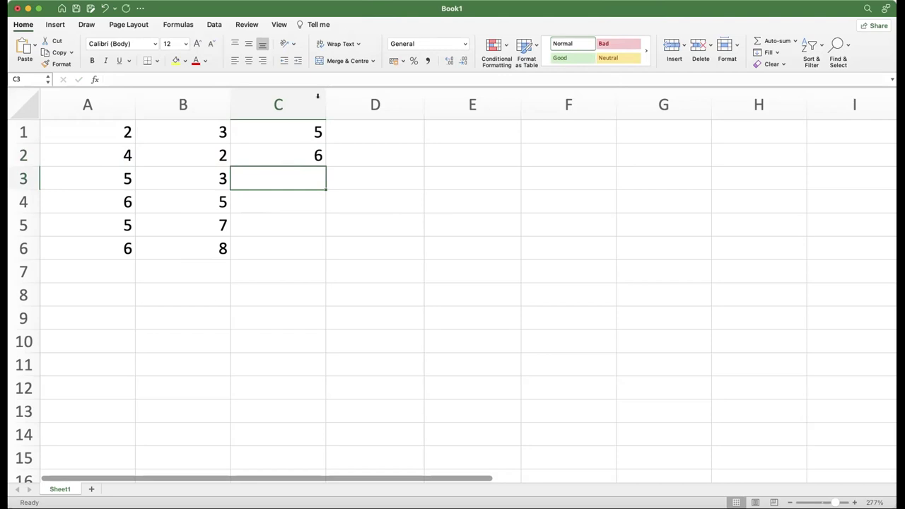
Delete the formula from cell C2, leaving only the C1 formula in column C
{"action": "left_click", "coordinate": [294, 107]}
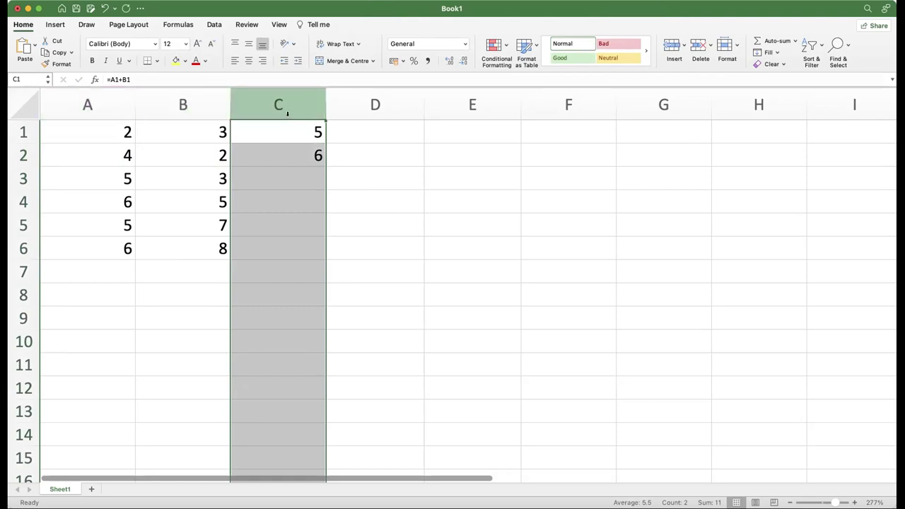
{"action": "left_click", "coordinate": [279, 162]}
{"action": "left_click", "coordinate": [273, 224]}
{"action": "left_click", "coordinate": [273, 242]}
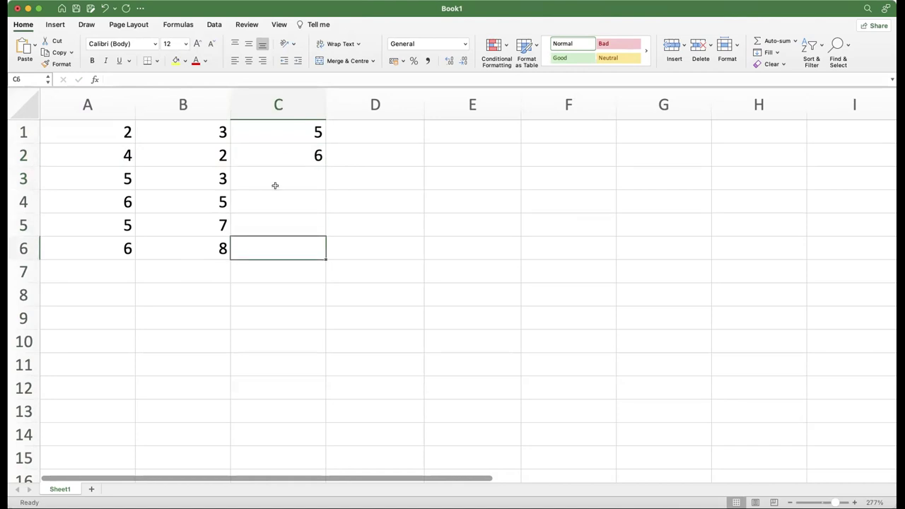
{"action": "left_click", "coordinate": [279, 148]}
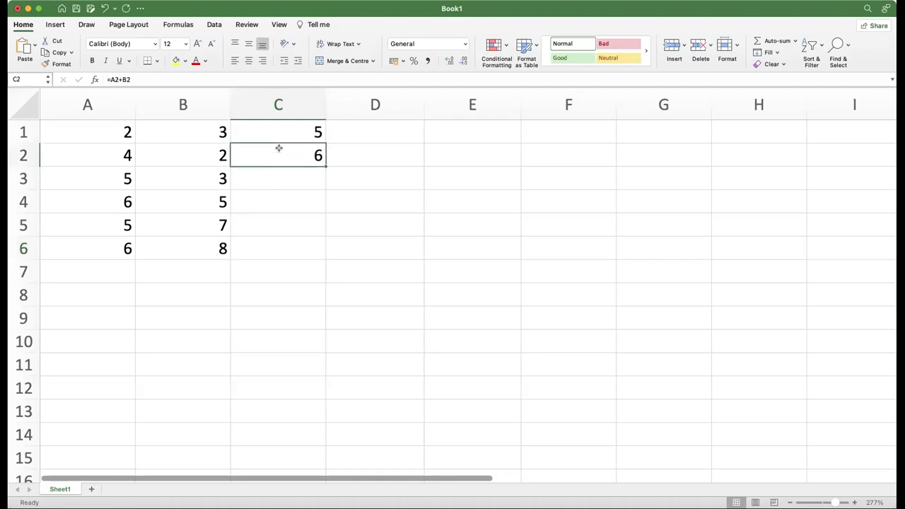
{"action": "key", "text": "Delete"}
Examine the cell references used in the formula in cell C1 without changing it
{"action": "double_click", "coordinate": [292, 133]}
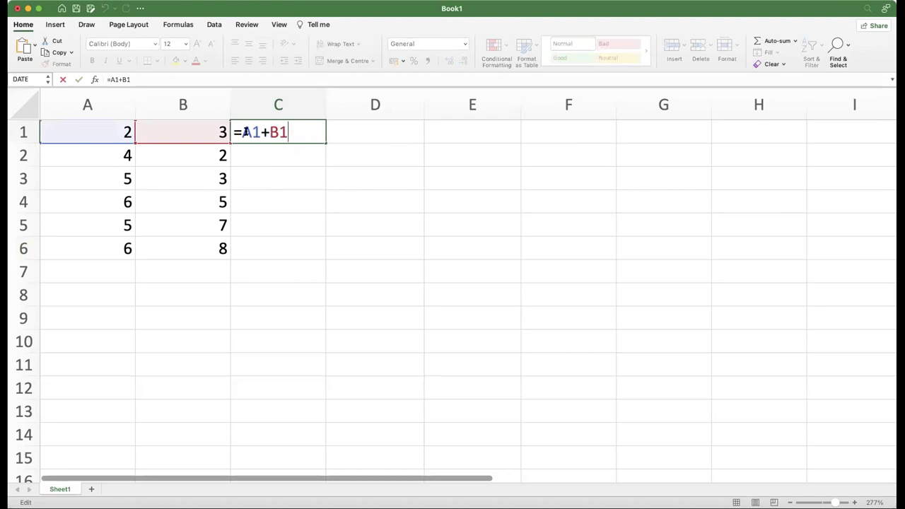
{"action": "left_click_drag", "start_coordinate": [242, 132], "coordinate": [301, 134]}
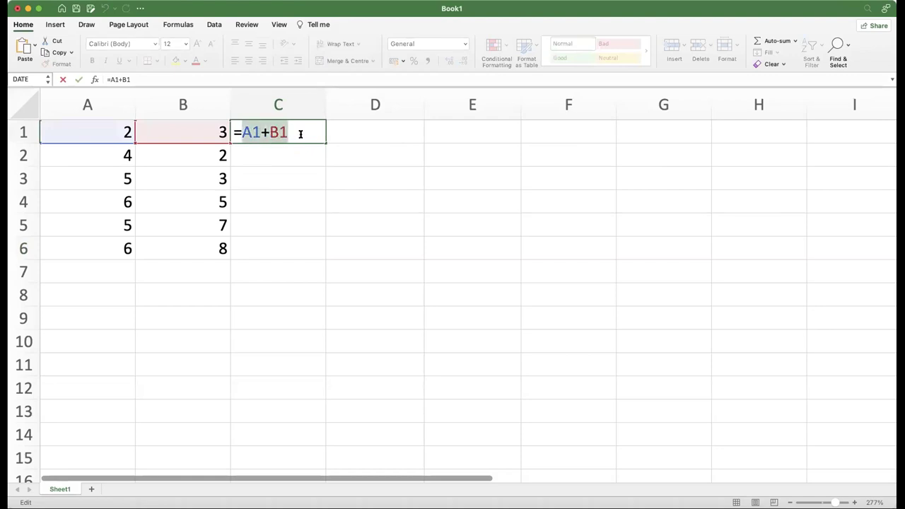
{"action": "left_click", "coordinate": [300, 133]}
{"action": "left_click", "coordinate": [337, 133]}
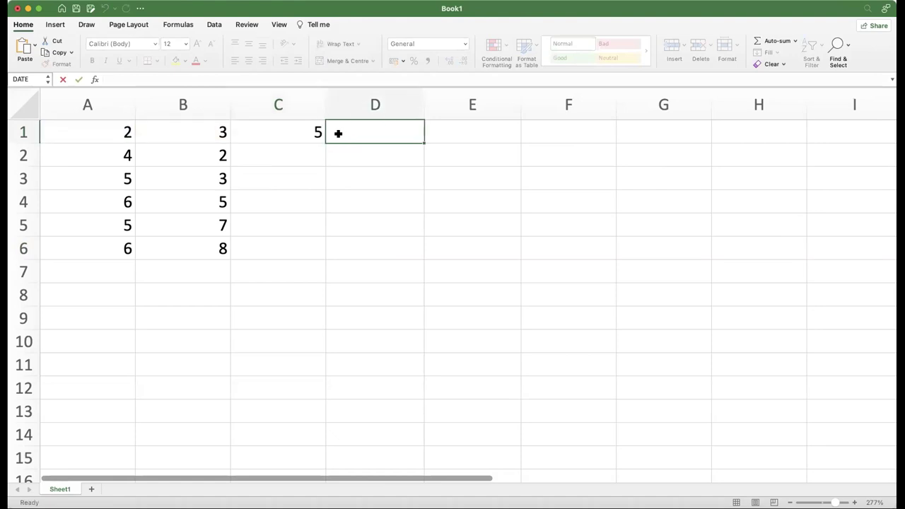
{"action": "left_click", "coordinate": [290, 132]}
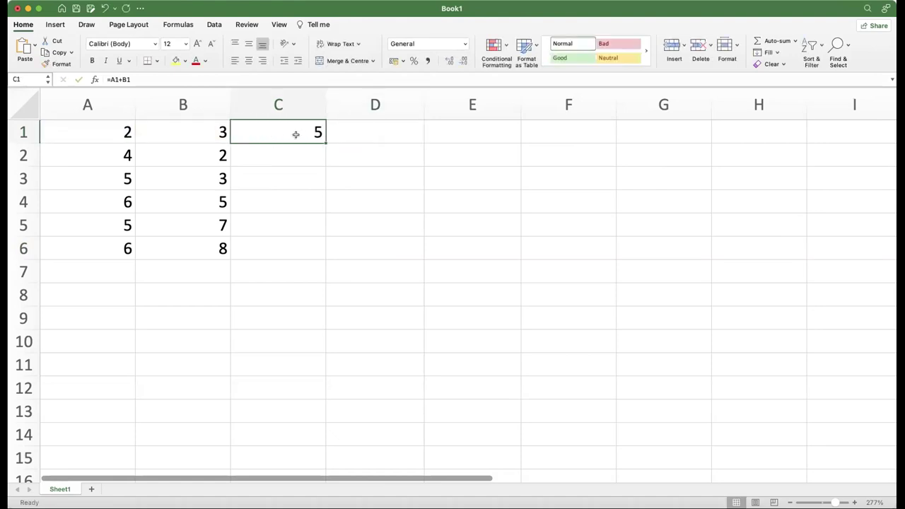
{"action": "left_click", "coordinate": [262, 110]}
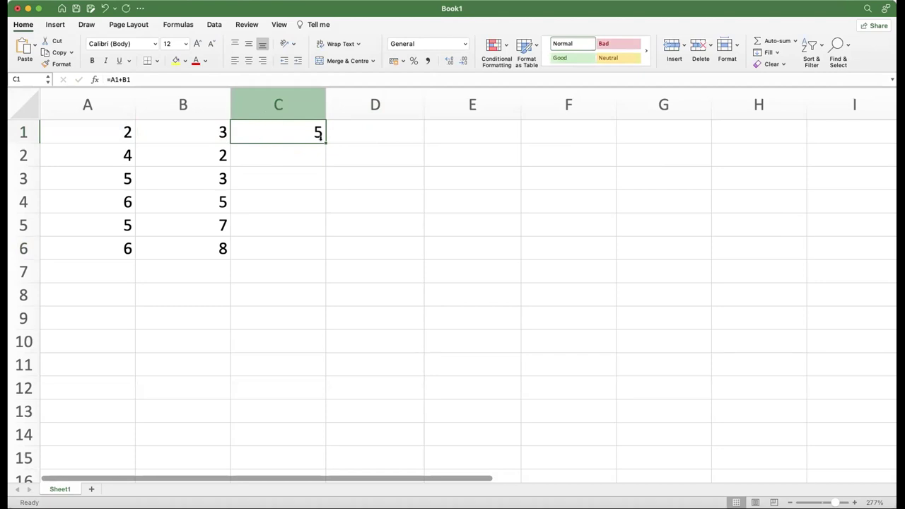
{"action": "left_click", "coordinate": [321, 140]}
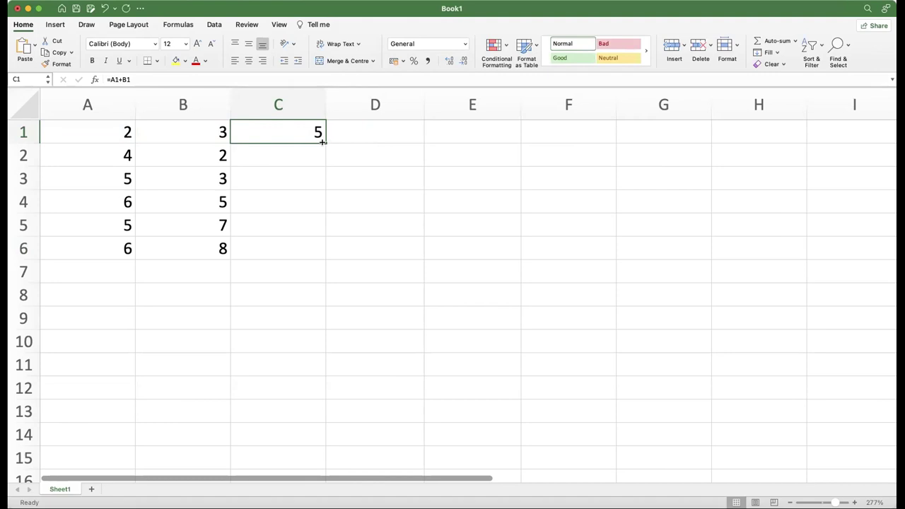
Try extending the C1 formula down to C6, and try the same fill on empty cells E1 to E8
{"action": "left_click_drag", "start_coordinate": [322, 142], "coordinate": [322, 249]}
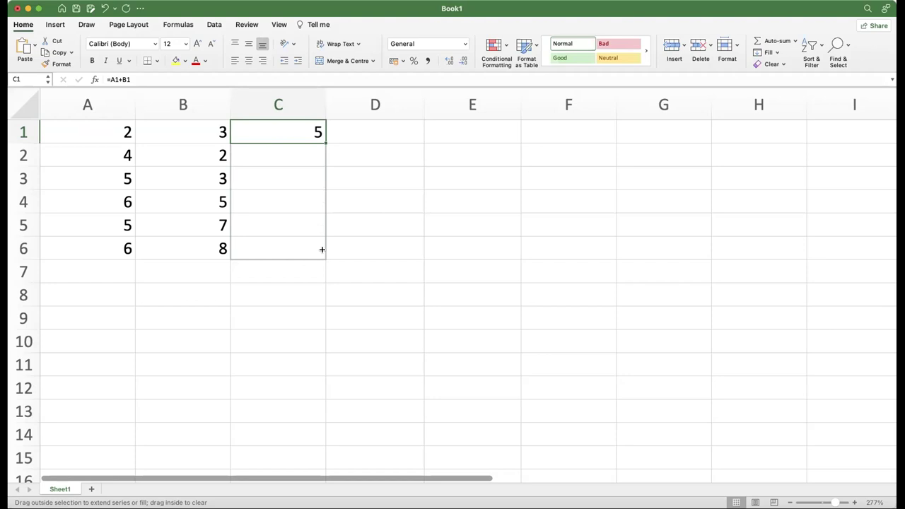
{"action": "left_click_drag", "start_coordinate": [322, 249], "coordinate": [325, 145]}
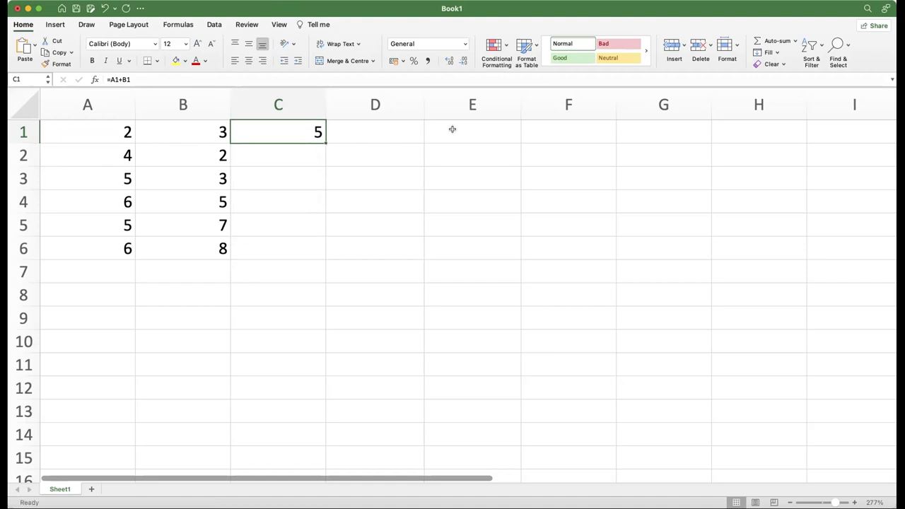
{"action": "left_click_drag", "start_coordinate": [453, 130], "coordinate": [454, 311]}
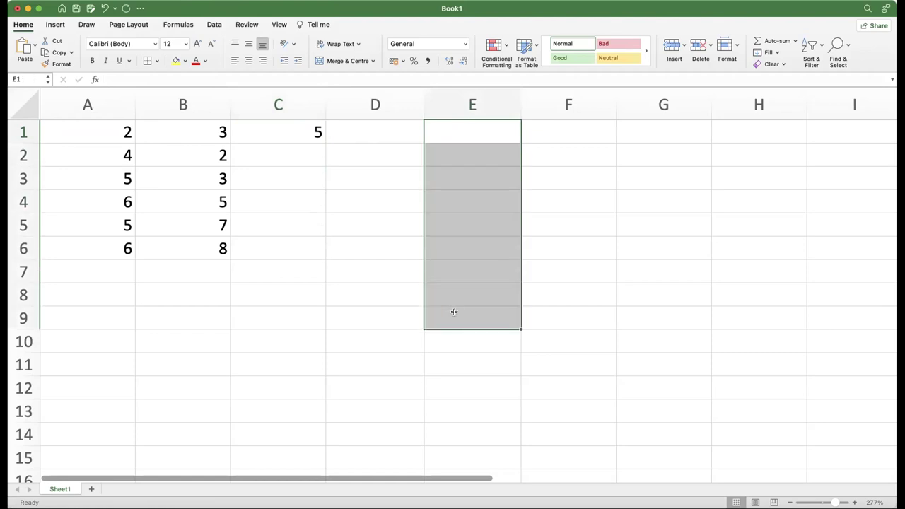
{"action": "left_click", "coordinate": [573, 147]}
{"action": "left_click", "coordinate": [516, 139]}
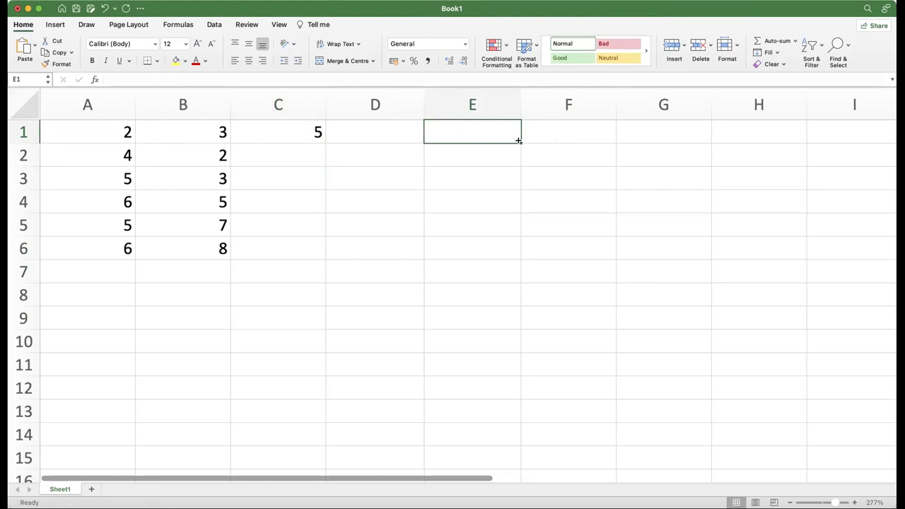
{"action": "left_click_drag", "start_coordinate": [518, 140], "coordinate": [524, 297]}
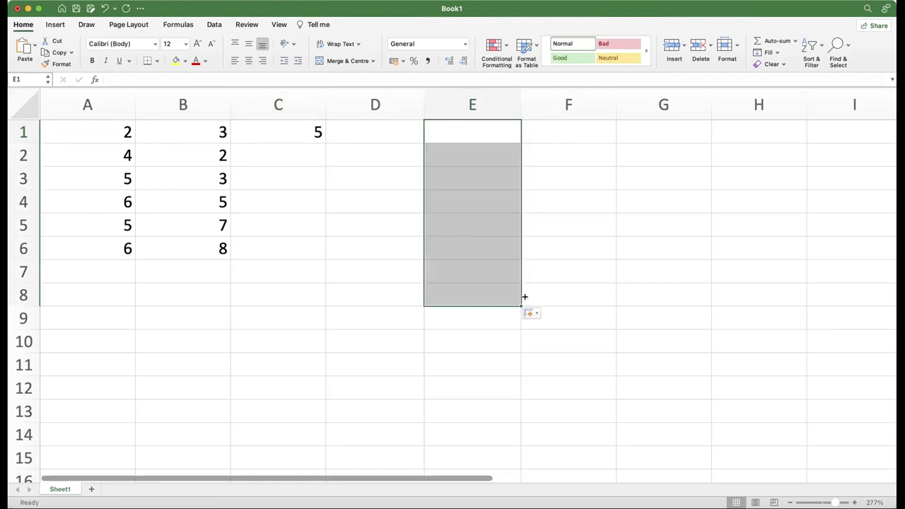
{"action": "left_click", "coordinate": [389, 264]}
Fill the formula from cell C1 down through C6 so each row adds its column A and B values
{"action": "left_click", "coordinate": [300, 127]}
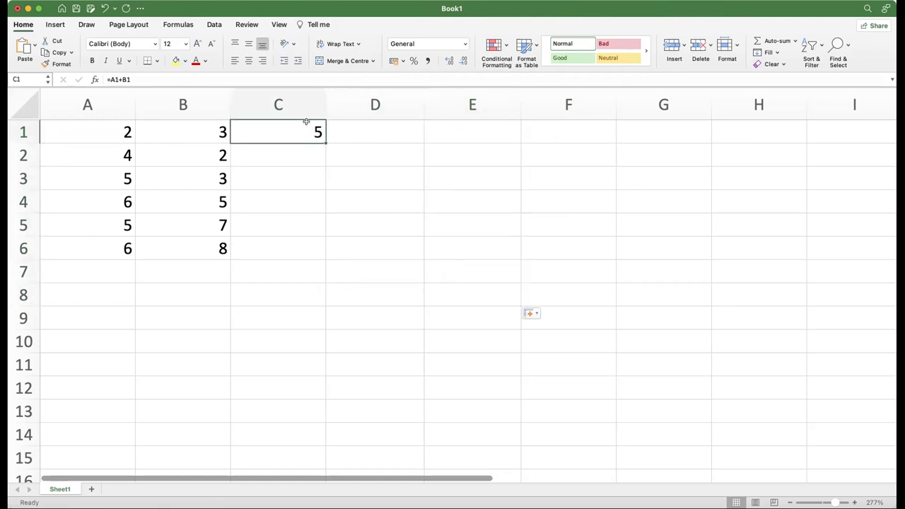
{"action": "left_click_drag", "start_coordinate": [324, 141], "coordinate": [325, 255]}
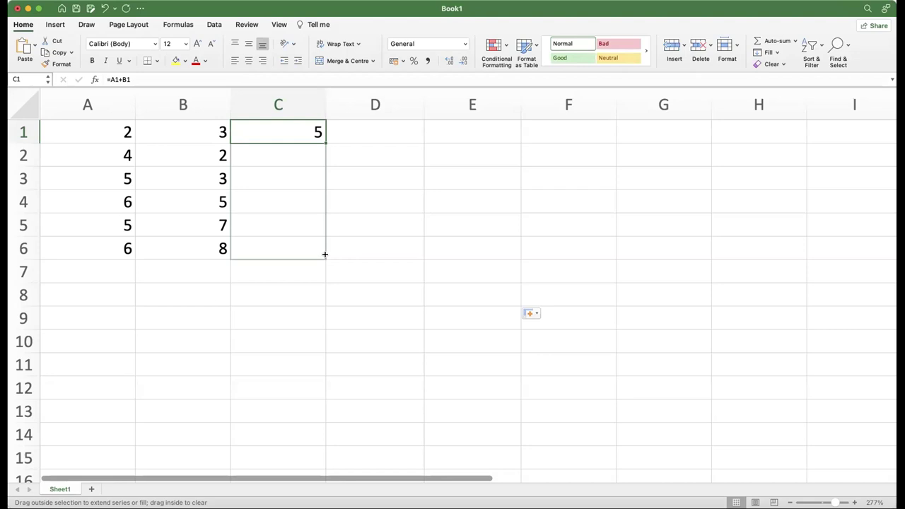
{"action": "left_click_drag", "start_coordinate": [324, 253], "coordinate": [324, 253]}
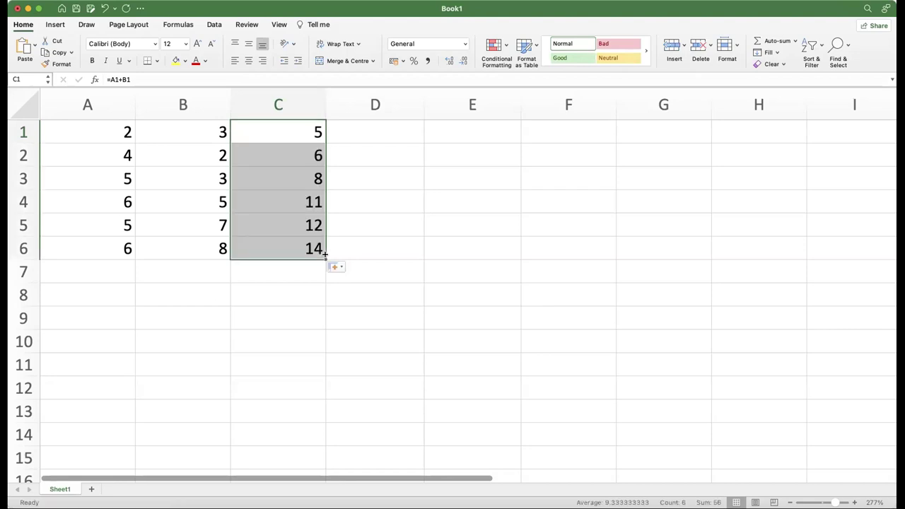
{"action": "left_click", "coordinate": [377, 164]}
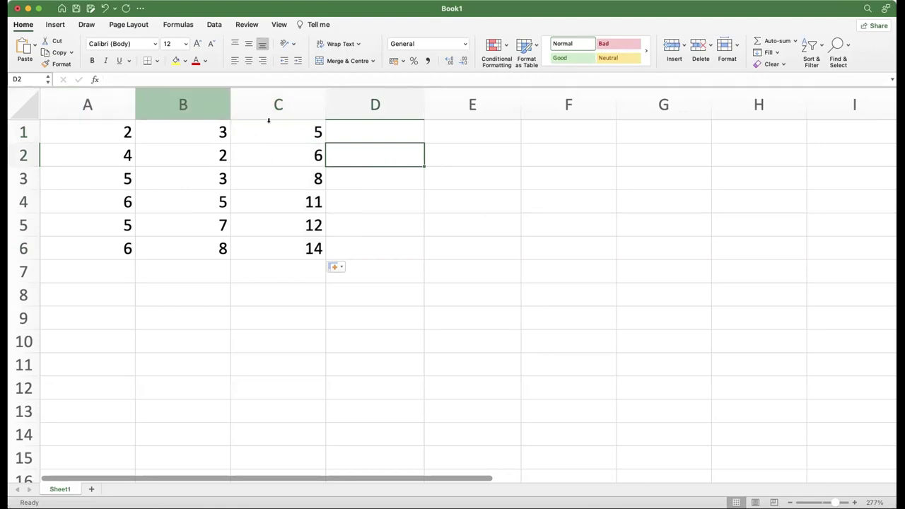
Inspect the cell references in the formula of cell C1 and leave the cell without changing it
{"action": "left_click", "coordinate": [276, 138]}
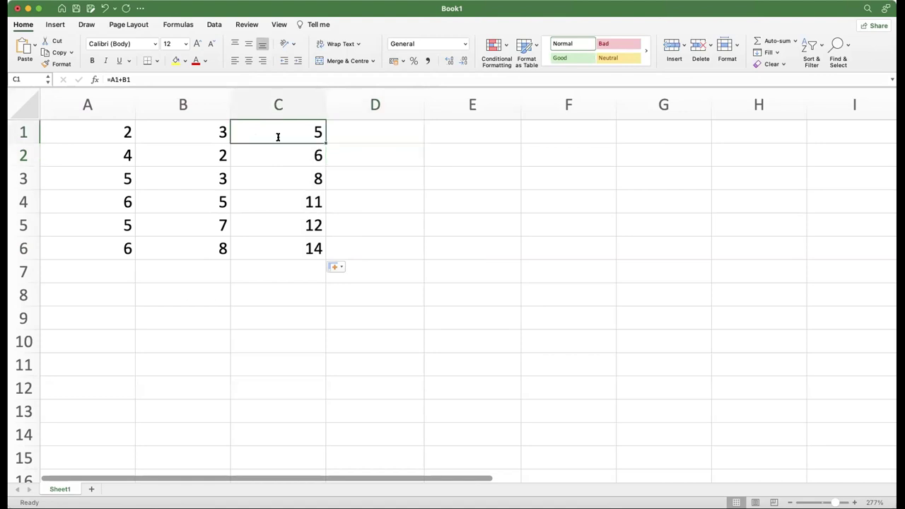
{"action": "double_click", "coordinate": [276, 137]}
{"action": "left_click_drag", "start_coordinate": [290, 133], "coordinate": [233, 133]}
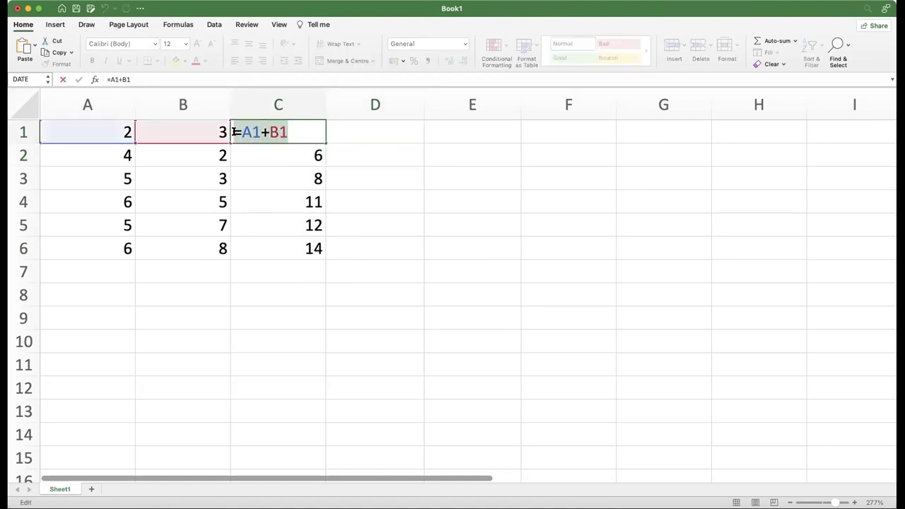
{"action": "left_click", "coordinate": [354, 134]}
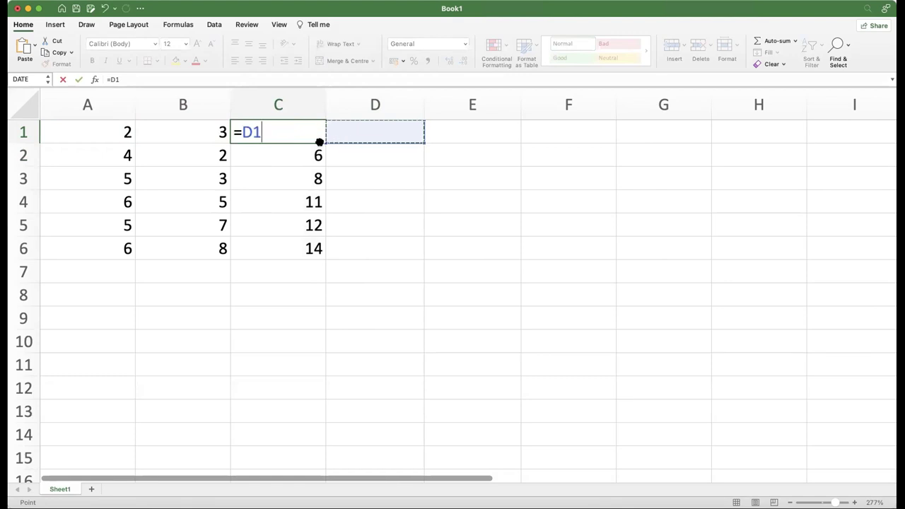
{"action": "key", "text": "Escape"}
Clear the formulas from cells C2 to C6, keeping only the formula in C1
{"action": "left_click", "coordinate": [309, 152]}
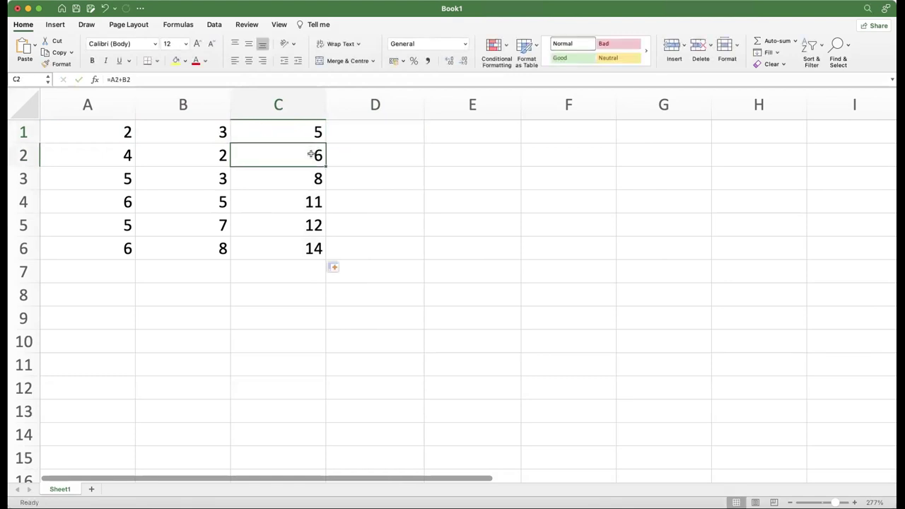
{"action": "left_click", "coordinate": [297, 249], "text": "shift"}
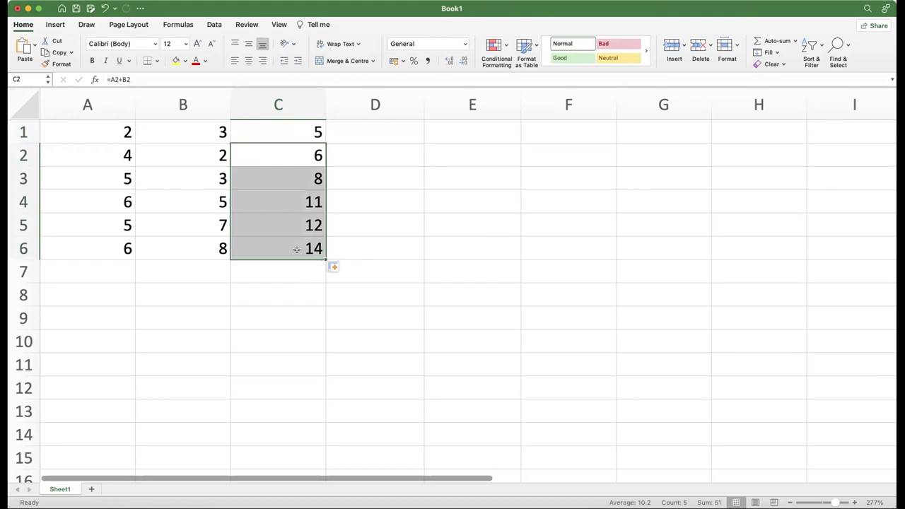
{"action": "key", "text": "Delete"}
{"action": "left_click", "coordinate": [374, 113]}
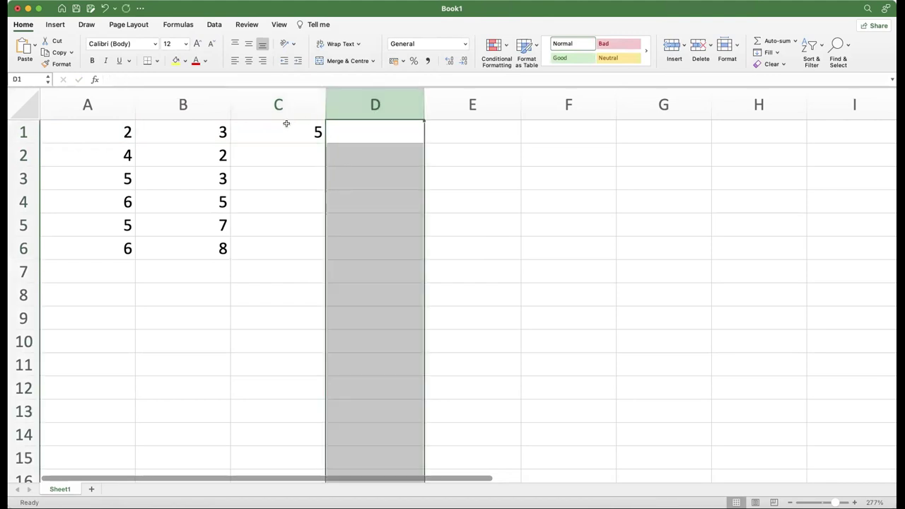
Check the =A1+B1 formula in cell C1 and fill it down through C6
{"action": "left_click", "coordinate": [283, 127]}
{"action": "double_click", "coordinate": [277, 129]}
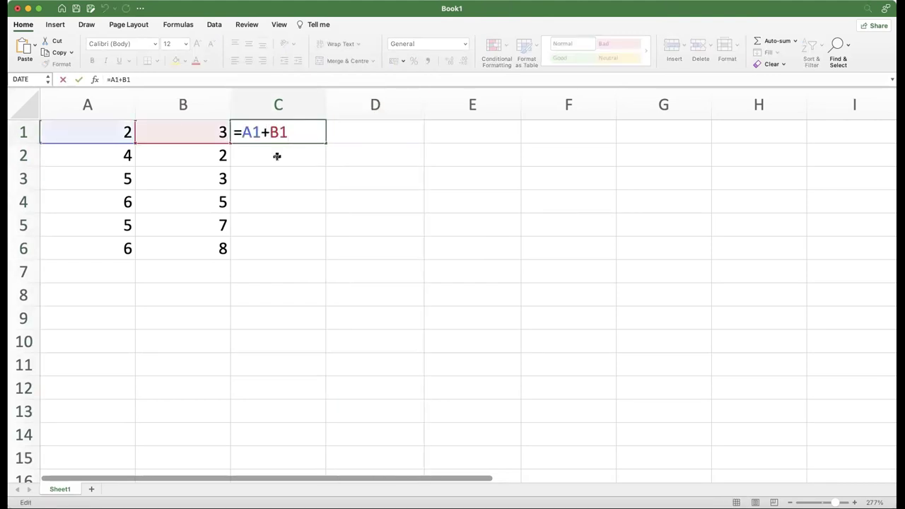
{"action": "key", "text": "Return"}
{"action": "left_click", "coordinate": [297, 130]}
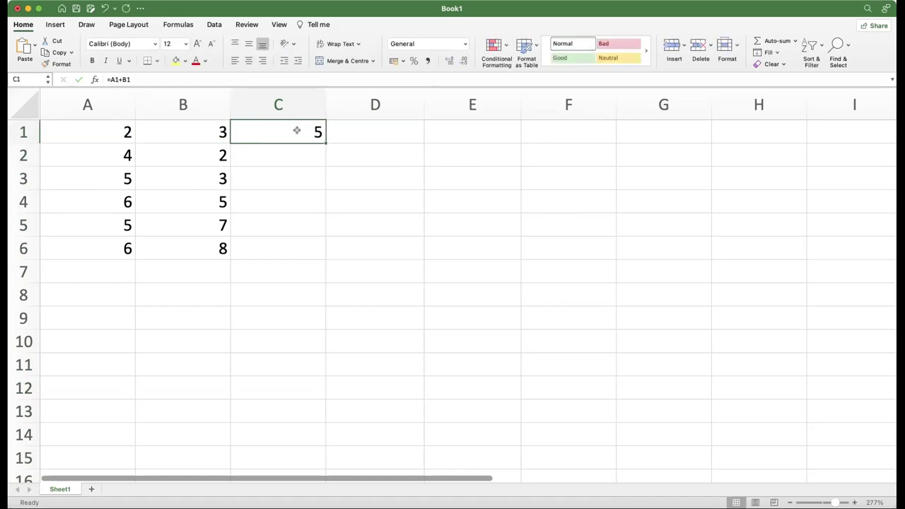
{"action": "left_click", "coordinate": [293, 103]}
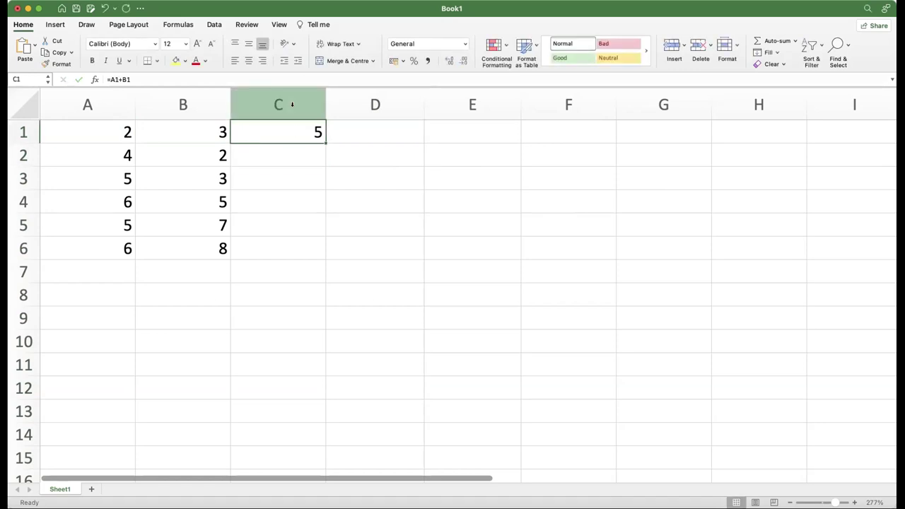
{"action": "left_click", "coordinate": [318, 140]}
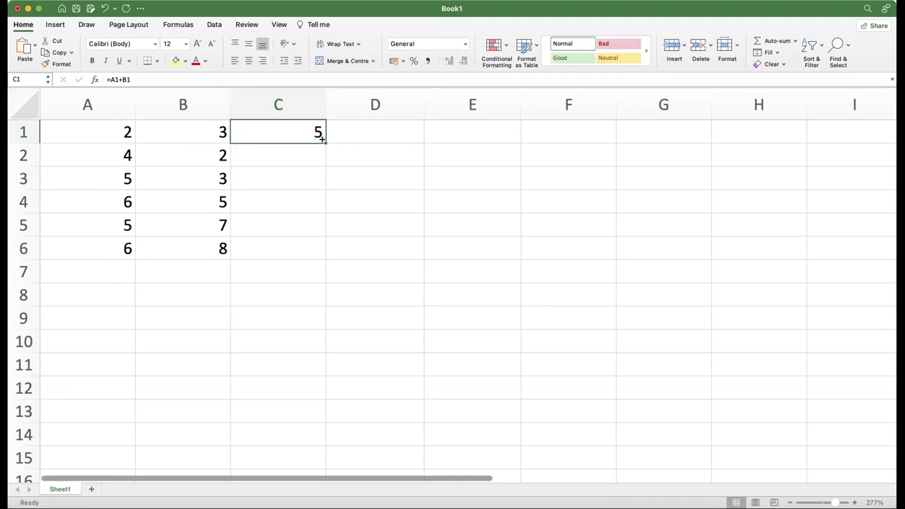
{"action": "left_click_drag", "start_coordinate": [323, 139], "coordinate": [321, 252]}
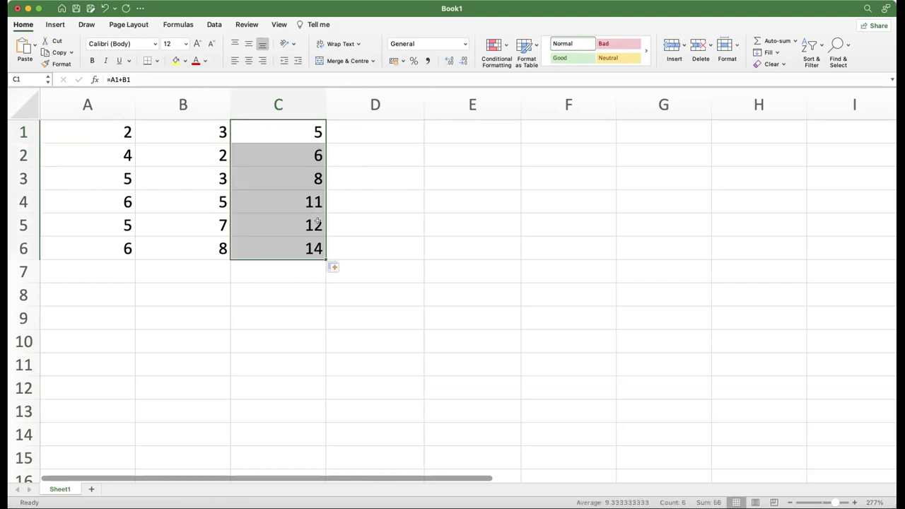
Examine rows 2 to 4 to see which column A and B cells each column C formula adds
{"action": "left_click", "coordinate": [353, 174]}
{"action": "left_click", "coordinate": [113, 152]}
{"action": "left_click", "coordinate": [154, 153]}
{"action": "left_click", "coordinate": [273, 160]}
{"action": "left_click", "coordinate": [116, 182]}
{"action": "left_click", "coordinate": [157, 182]}
{"action": "left_click", "coordinate": [275, 178]}
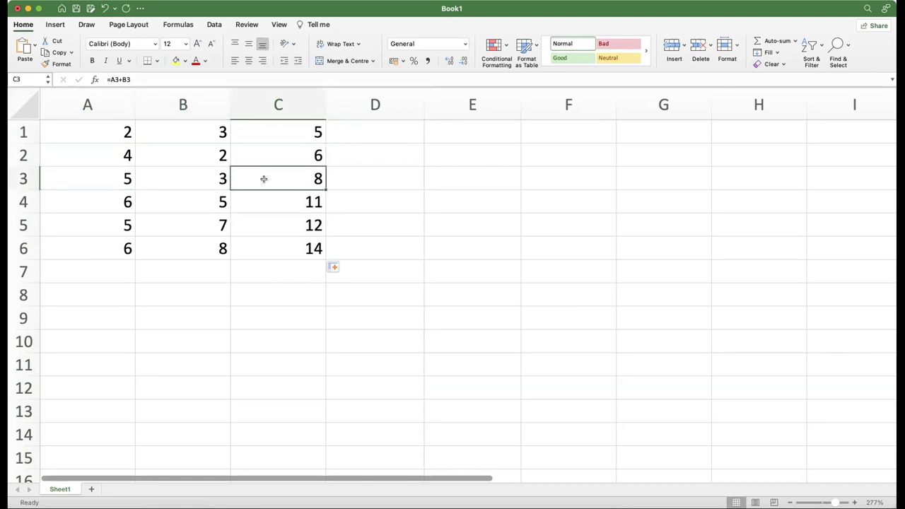
{"action": "left_click", "coordinate": [111, 199]}
{"action": "left_click", "coordinate": [185, 198]}
{"action": "left_click", "coordinate": [238, 203]}
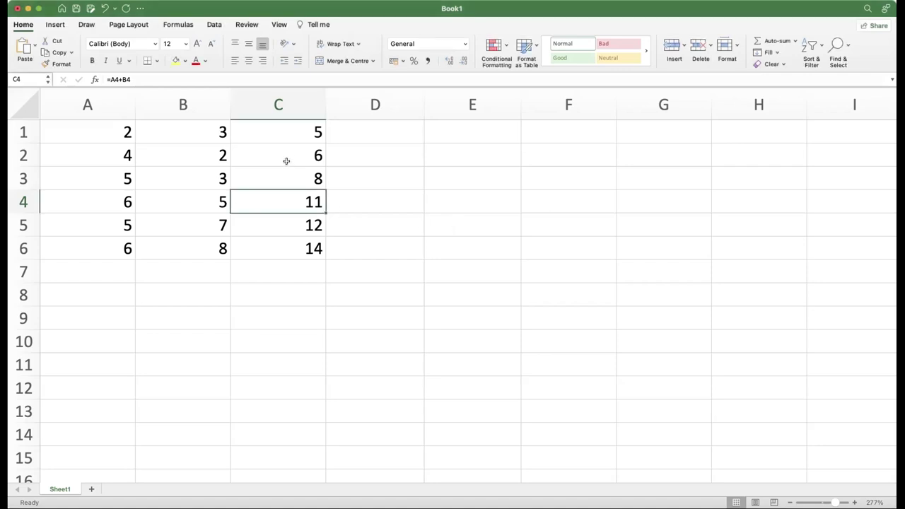
{"action": "left_click", "coordinate": [295, 132]}
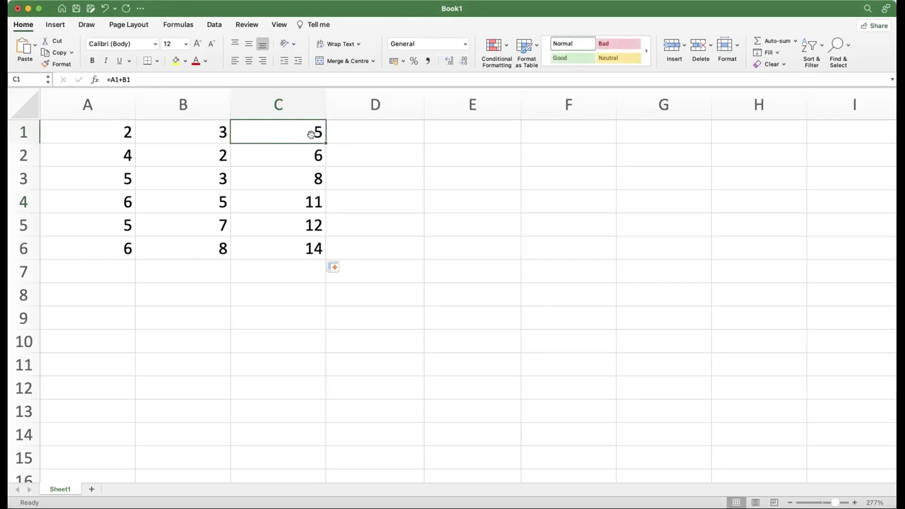
{"action": "left_click", "coordinate": [311, 247], "text": "shift"}
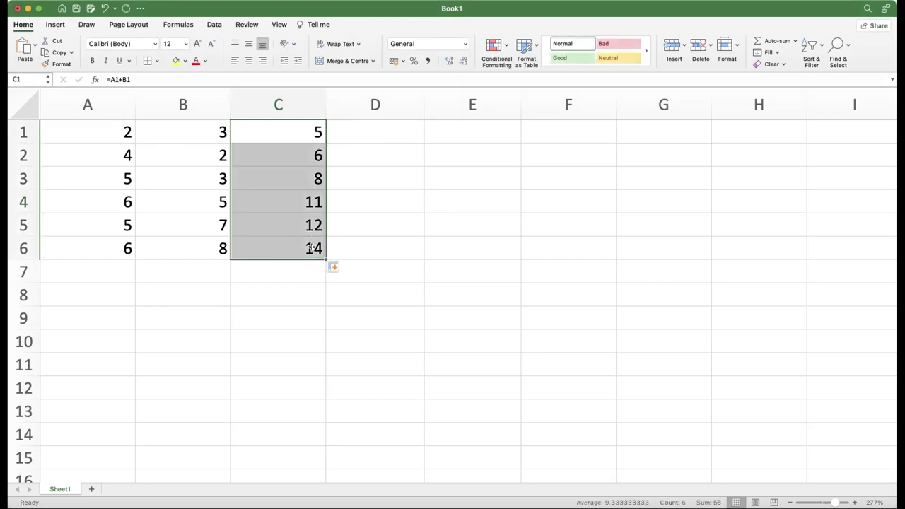
Enter the formula =A1*B1 in cell D1 to multiply the first row's column A and B values
{"action": "left_click", "coordinate": [364, 134]}
{"action": "double_click", "coordinate": [366, 134]}
{"action": "type", "text": "="}
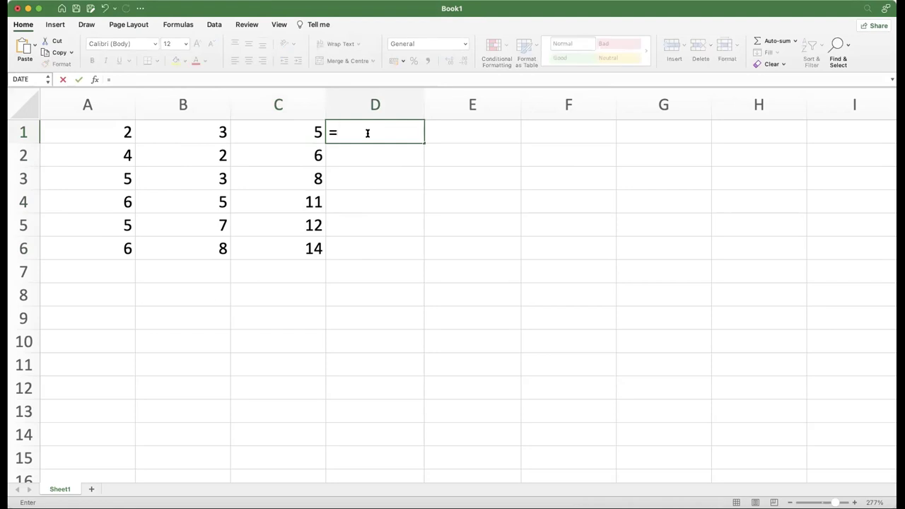
{"action": "type", "text": "a1"}
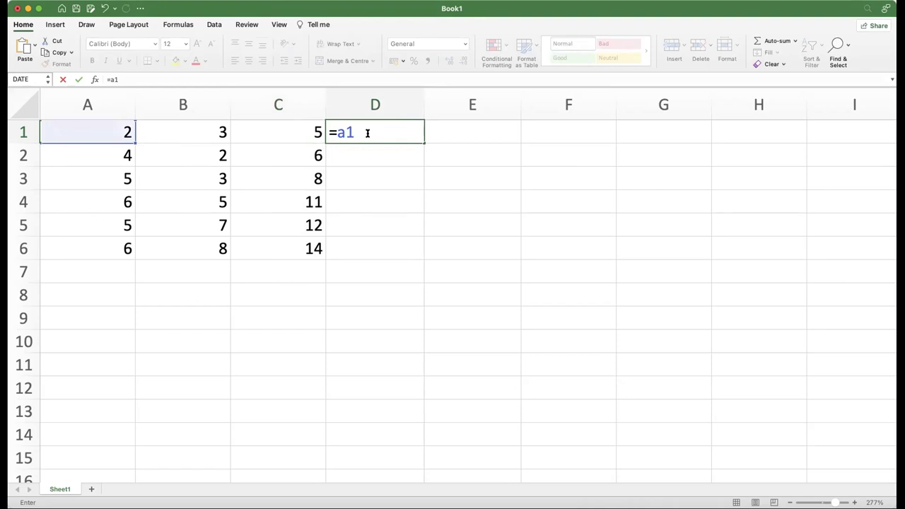
{"action": "type", "text": "*b1"}
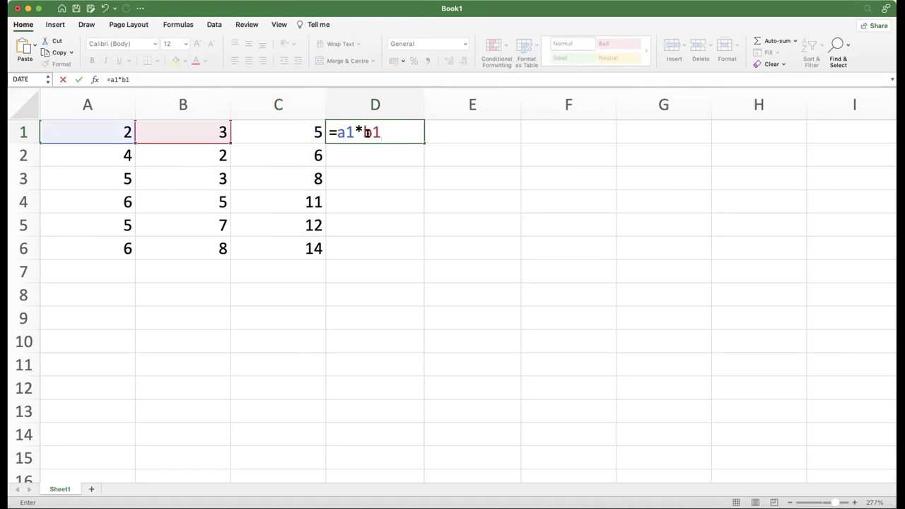
{"action": "key", "text": "Return"}
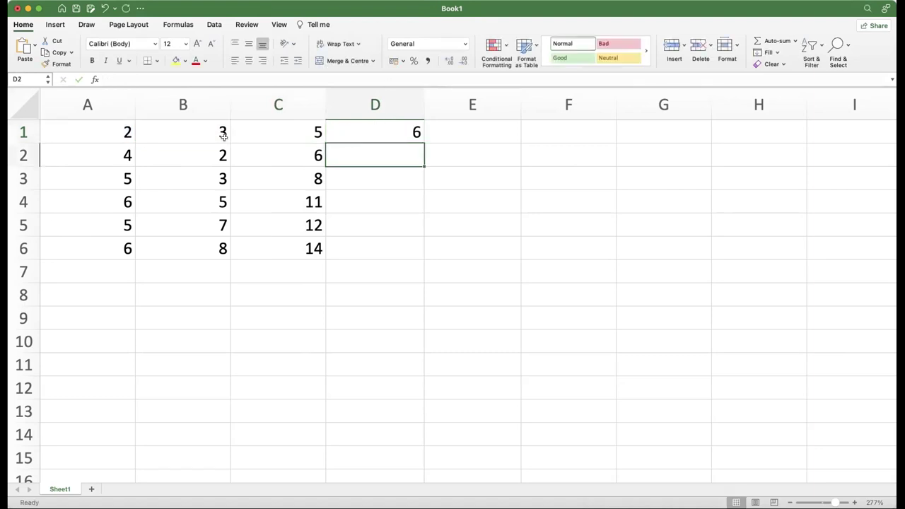
Fill the multiplication formula from cell D1 down through D6
{"action": "left_click", "coordinate": [384, 135]}
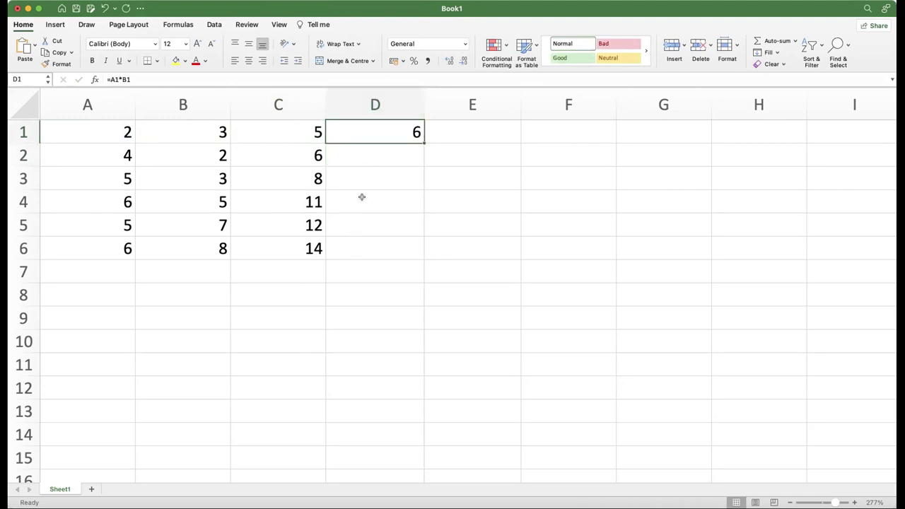
{"action": "left_click", "coordinate": [364, 154]}
{"action": "left_click", "coordinate": [377, 132]}
{"action": "left_click_drag", "start_coordinate": [422, 141], "coordinate": [423, 248]}
{"action": "left_click", "coordinate": [375, 295]}
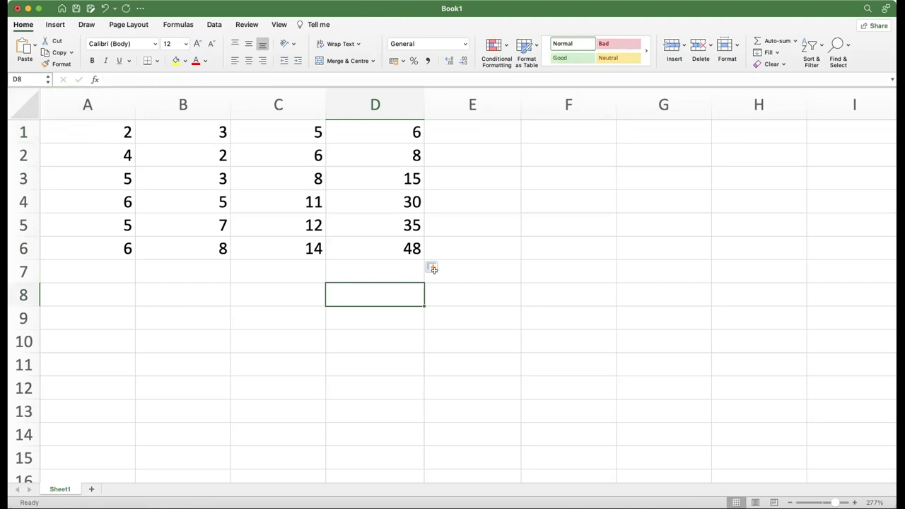
Set the font colour of the whole of column C to red
{"action": "left_click_drag", "start_coordinate": [439, 248], "coordinate": [90, 133]}
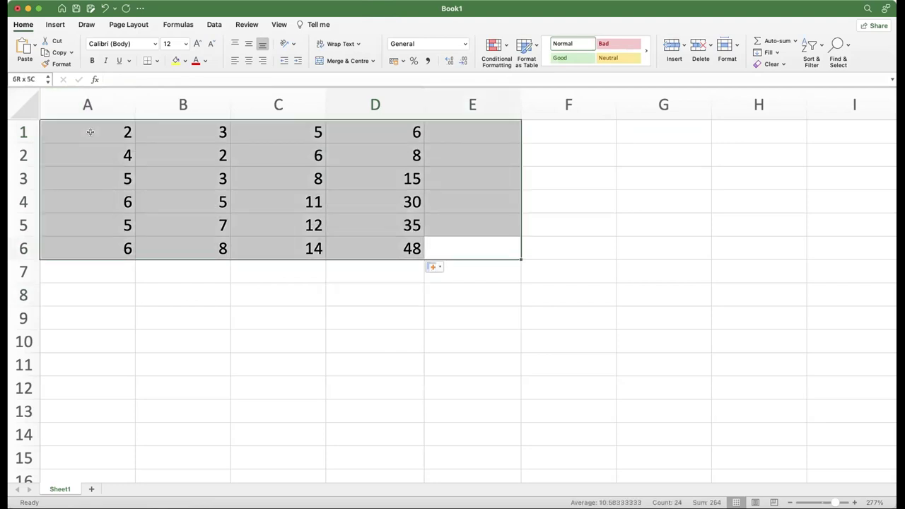
{"action": "left_click", "coordinate": [404, 182]}
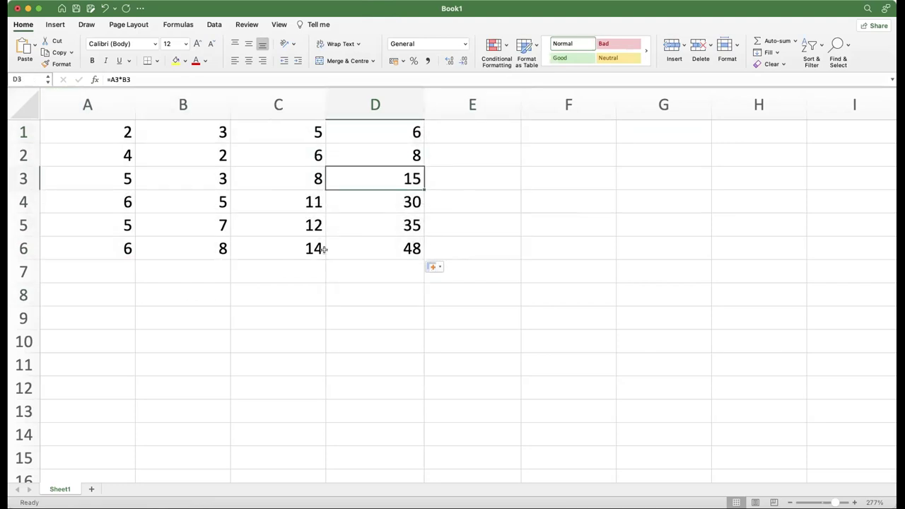
{"action": "left_click_drag", "start_coordinate": [287, 251], "coordinate": [287, 127]}
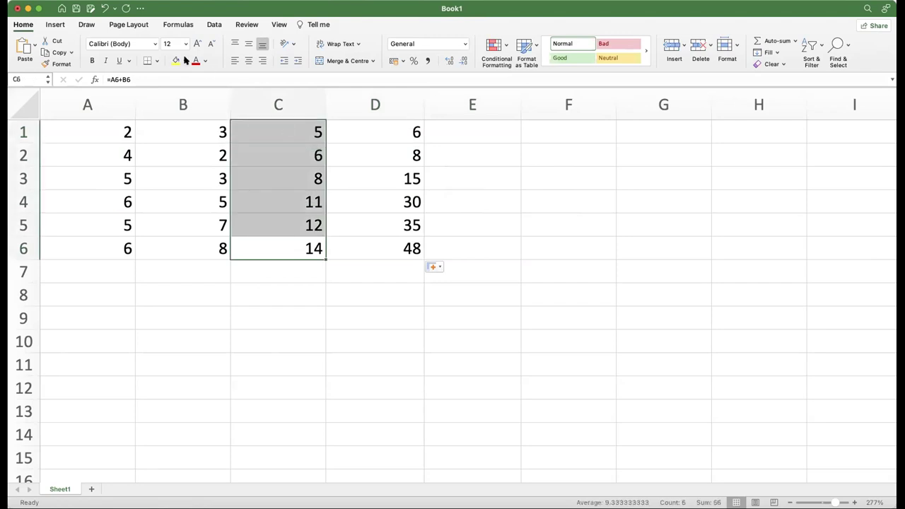
{"action": "left_click", "coordinate": [257, 99]}
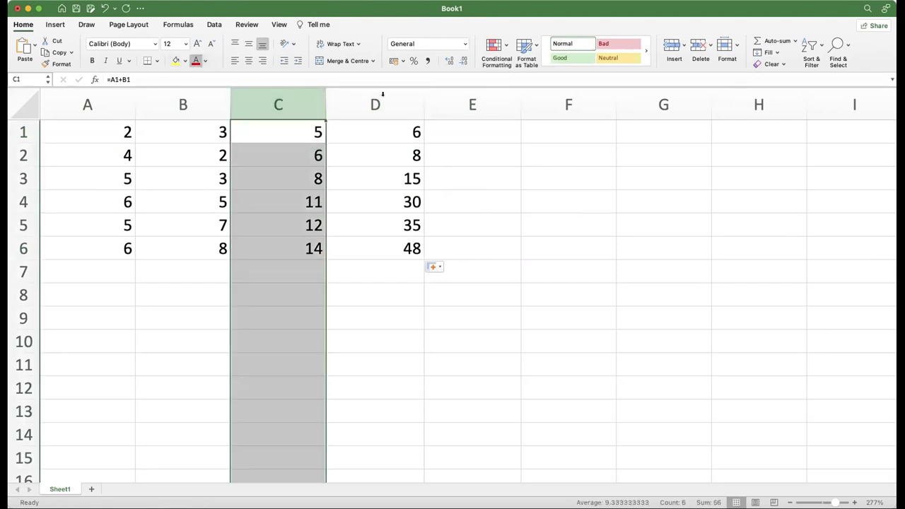
Try a dark blue font colour on column D and change it to green
{"action": "left_click", "coordinate": [383, 94]}
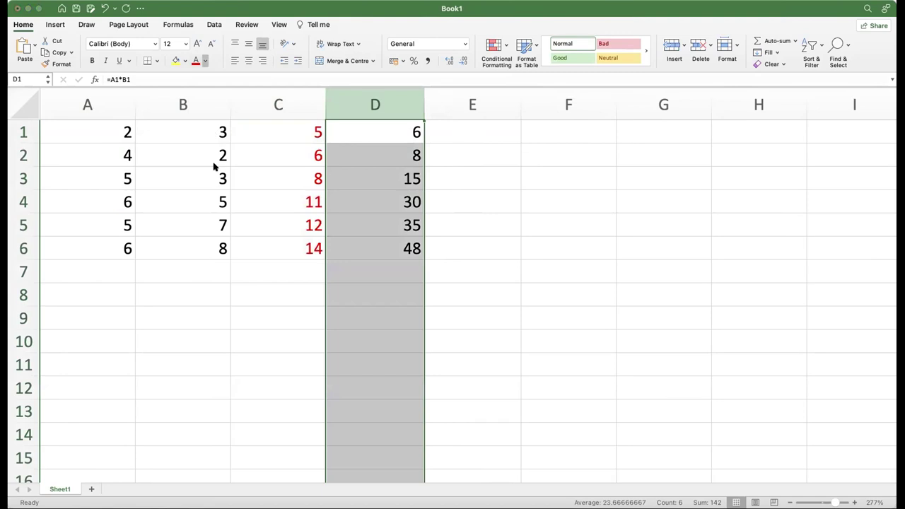
{"action": "left_click", "coordinate": [449, 174]}
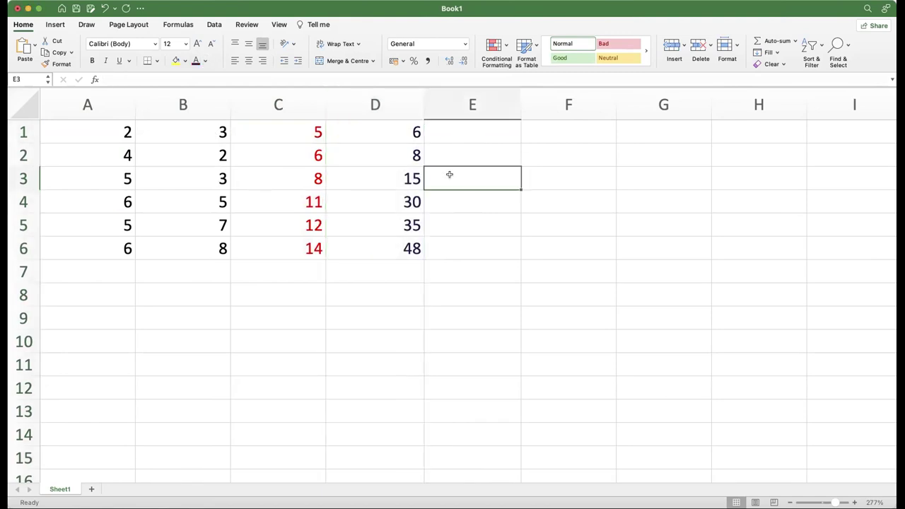
{"action": "left_click", "coordinate": [375, 105]}
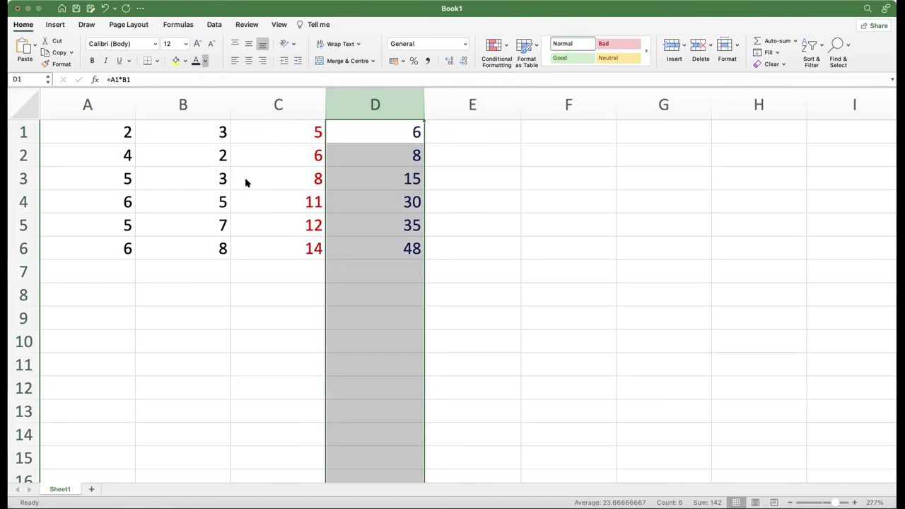
{"action": "left_click", "coordinate": [450, 186]}
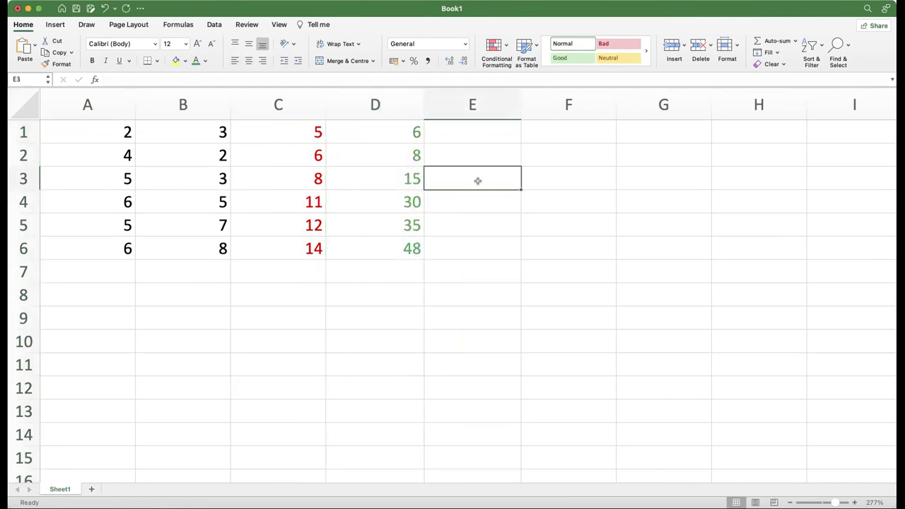
Enter the formula =A1/B1 in cell E1 to divide the first row's column A value by its column B value
{"action": "double_click", "coordinate": [451, 129]}
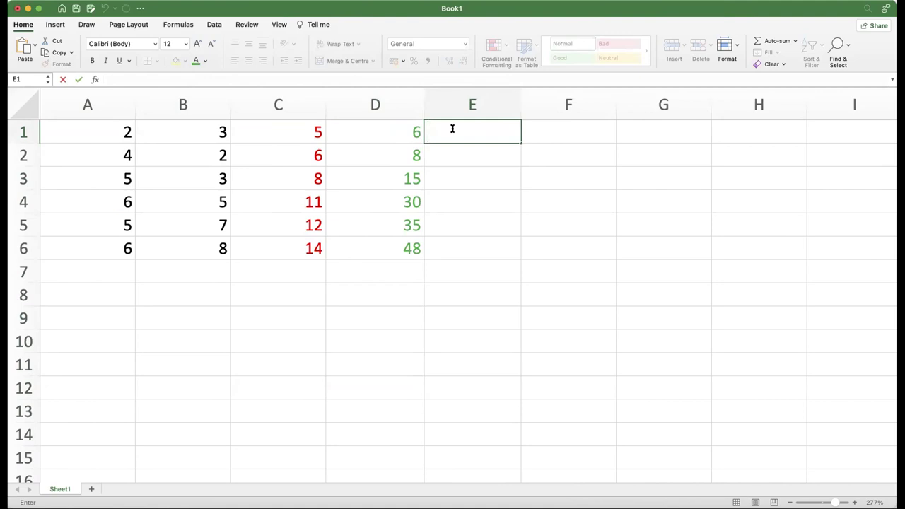
{"action": "type", "text": "="}
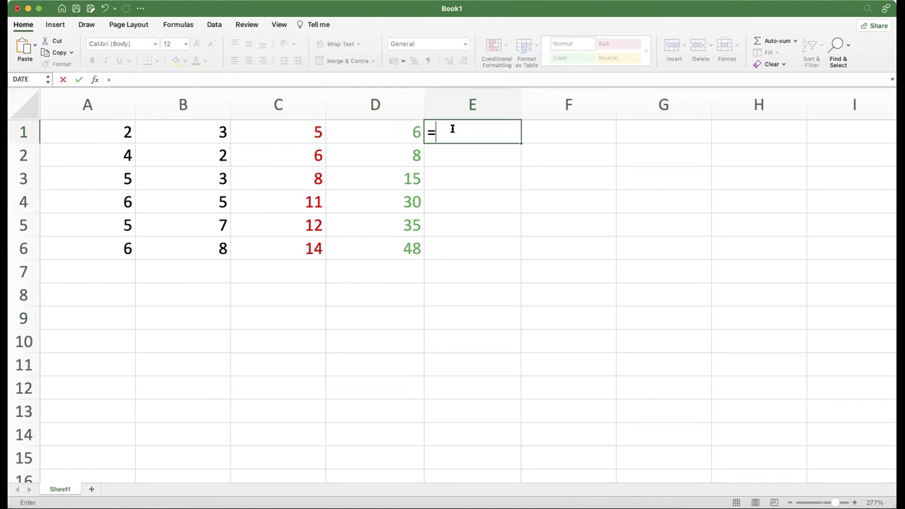
{"action": "type", "text": "a1"}
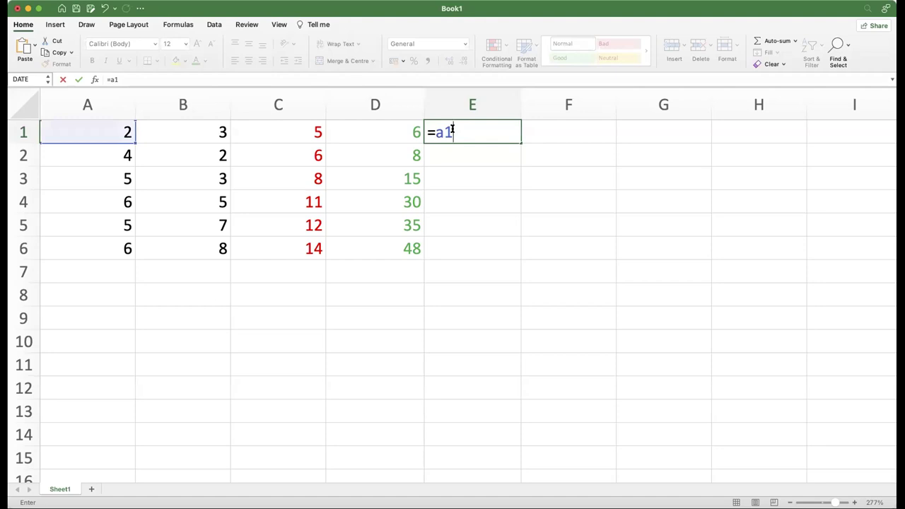
{"action": "type", "text": "/"}
{"action": "key", "text": "BackSpace"}
{"action": "type", "text": "\\"}
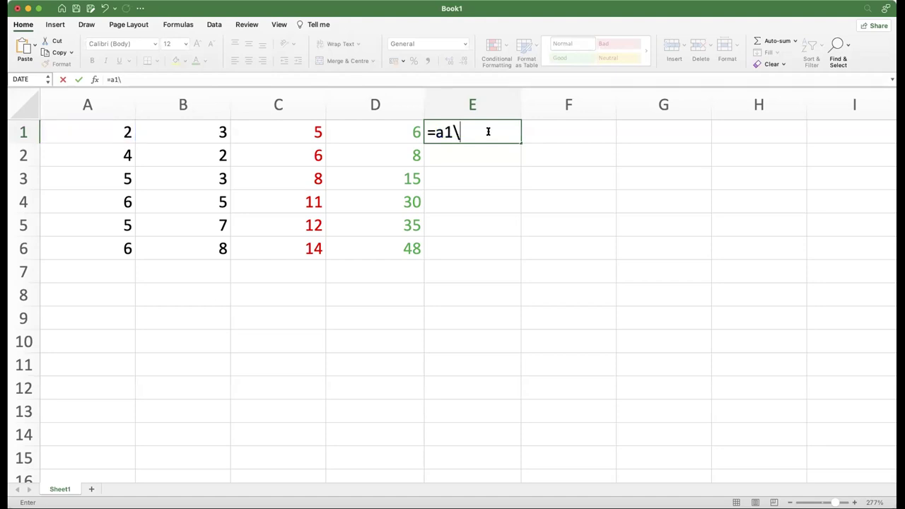
{"action": "key", "text": "BackSpace"}
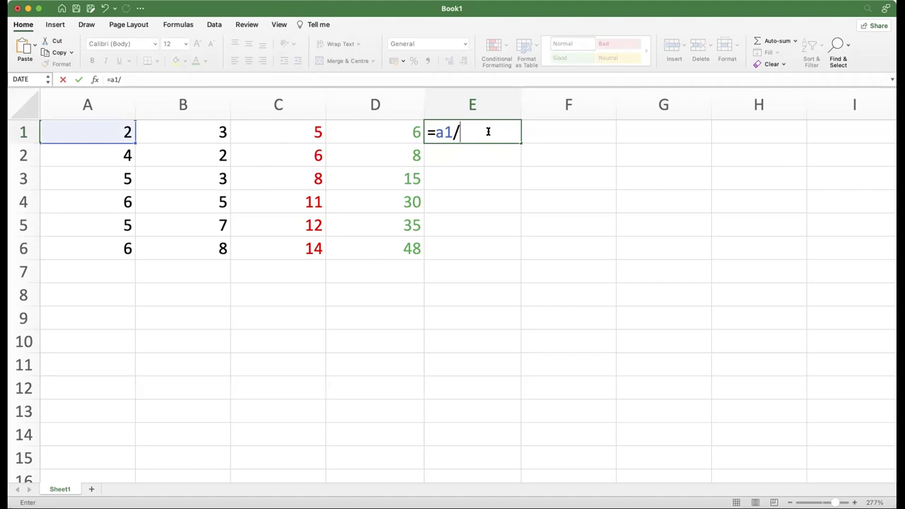
{"action": "type", "text": "b1"}
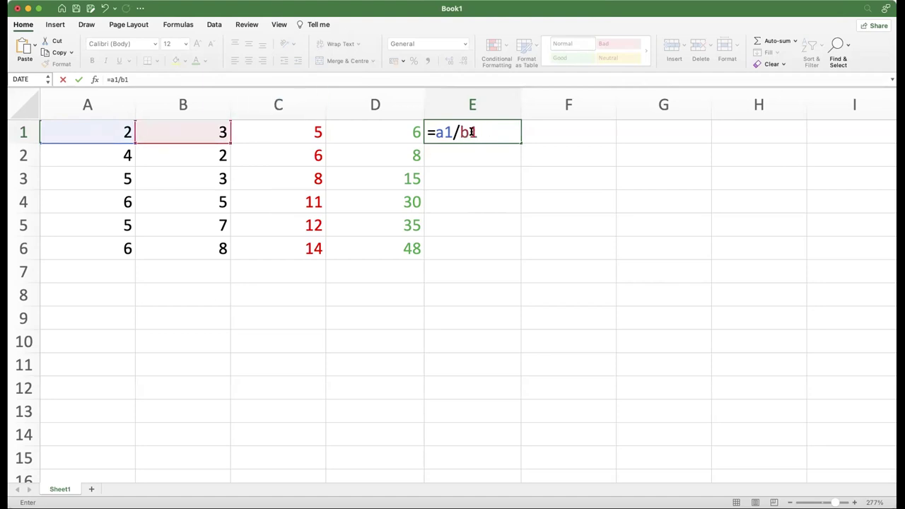
{"action": "key", "text": "Return"}
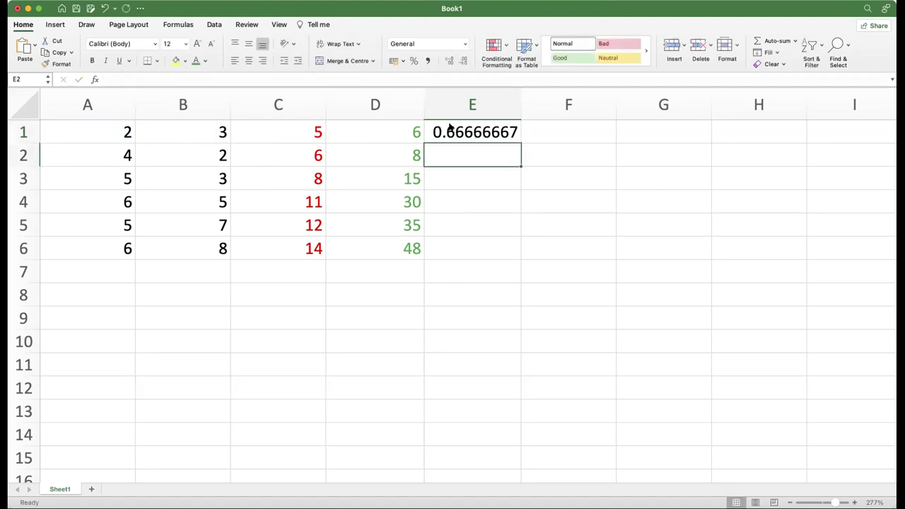
Fill the division formula from cell E1 down through E6
{"action": "left_click", "coordinate": [447, 133]}
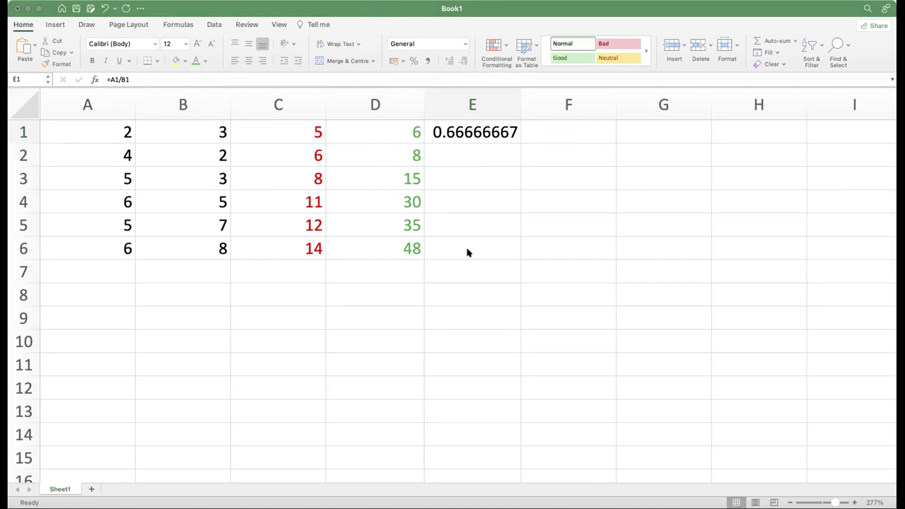
{"action": "left_click", "coordinate": [453, 141]}
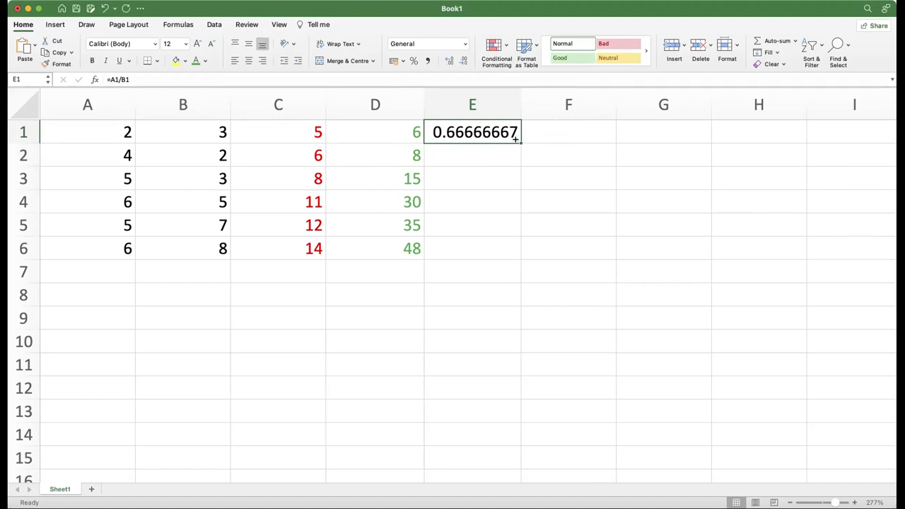
{"action": "left_click_drag", "start_coordinate": [517, 140], "coordinate": [514, 247]}
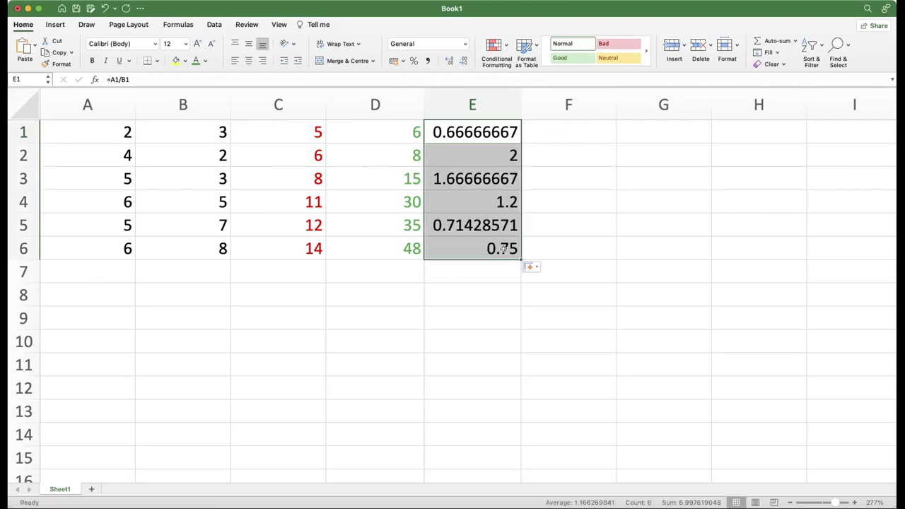
{"action": "left_click", "coordinate": [449, 267]}
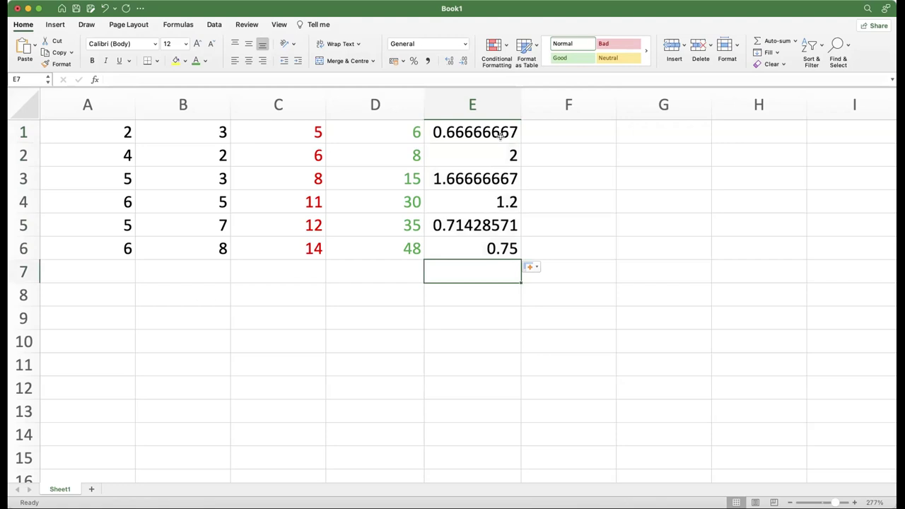
Review the filled division formulas in column E and the first-row formulas in C1, D1 and E1
{"action": "left_click", "coordinate": [485, 218]}
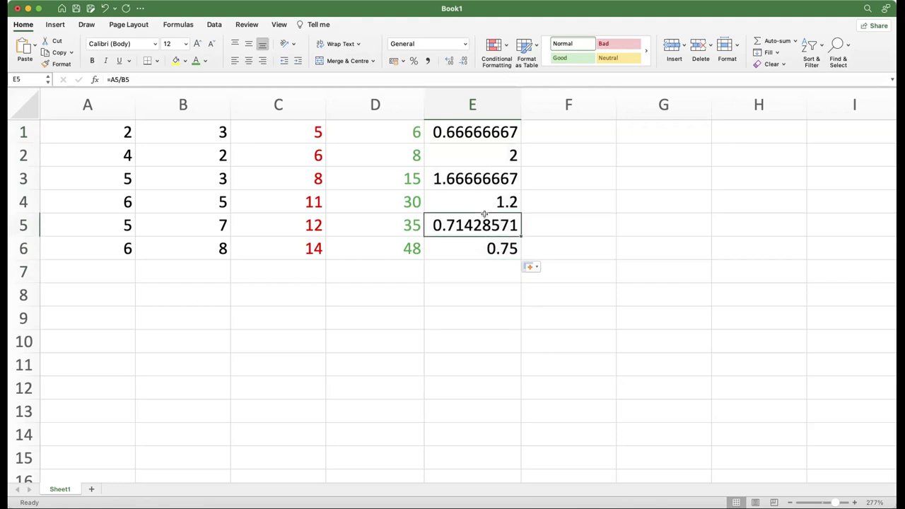
{"action": "left_click", "coordinate": [499, 163]}
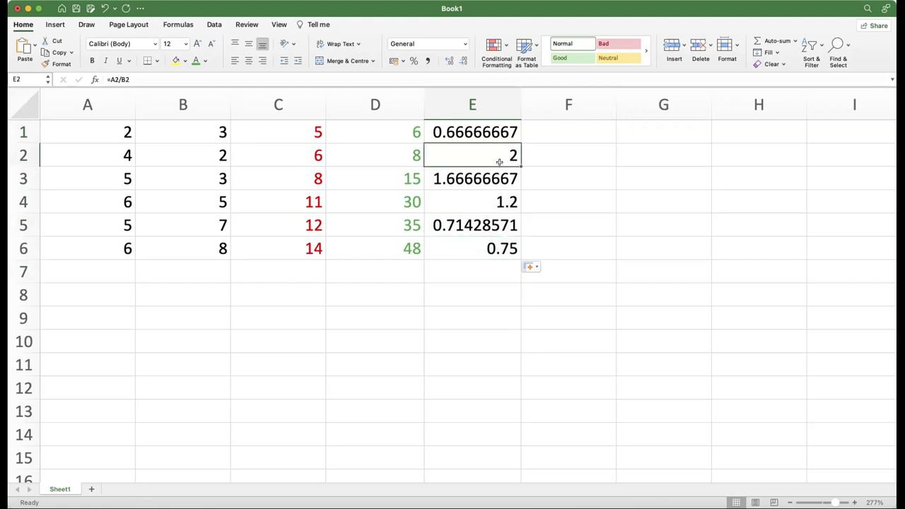
{"action": "left_click", "coordinate": [483, 246]}
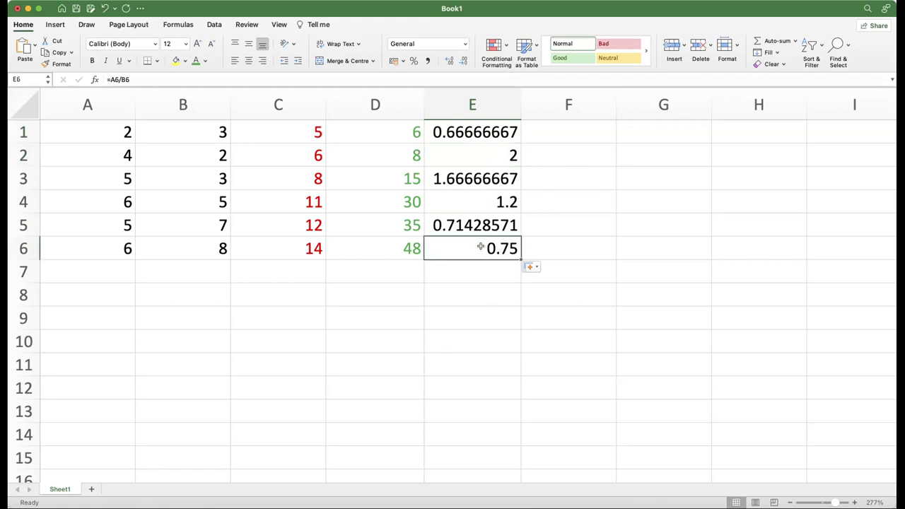
{"action": "left_click", "coordinate": [498, 108]}
{"action": "left_click", "coordinate": [548, 128]}
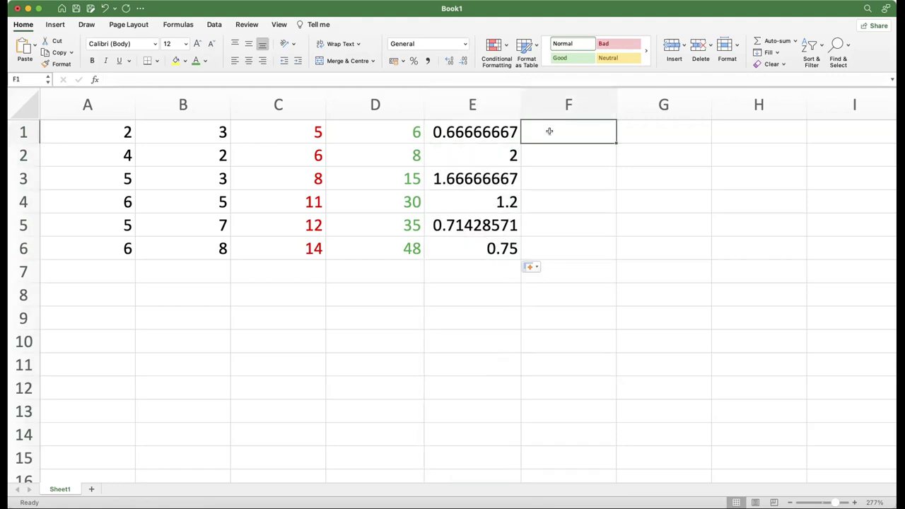
{"action": "left_click", "coordinate": [322, 139]}
{"action": "left_click", "coordinate": [381, 133]}
{"action": "left_click", "coordinate": [488, 133]}
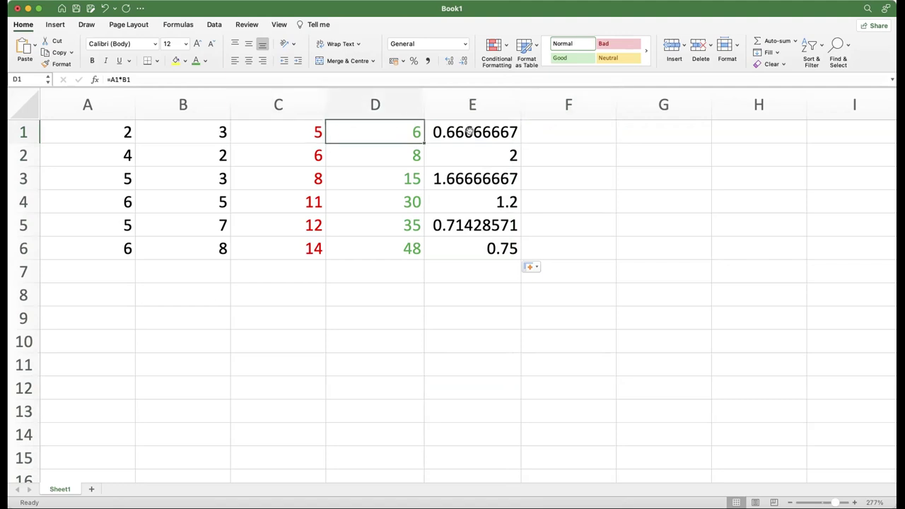
Enter the formula =A1^B1 in cell F1 to raise the column A value to the power of column B
{"action": "double_click", "coordinate": [571, 131]}
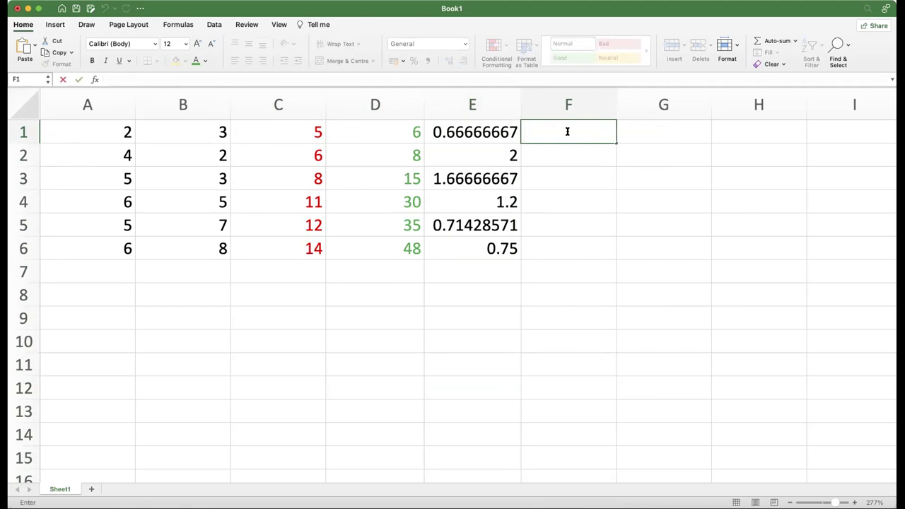
{"action": "type", "text": "=a1"}
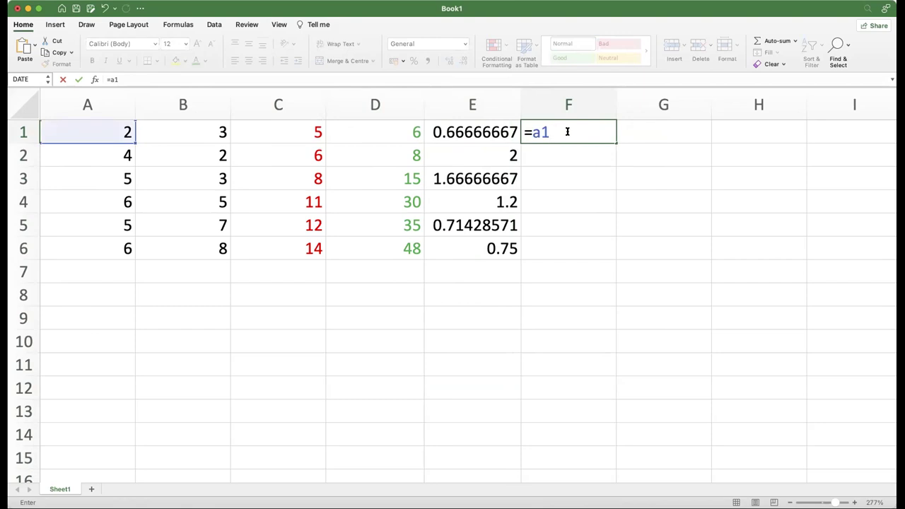
{"action": "type", "text": "^"}
{"action": "left_click", "coordinate": [562, 132]}
{"action": "type", "text": "b"}
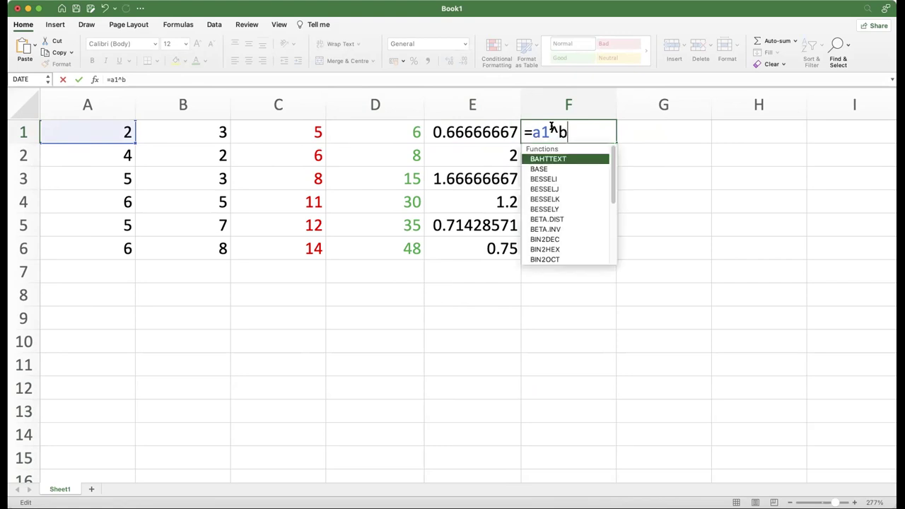
{"action": "type", "text": "1"}
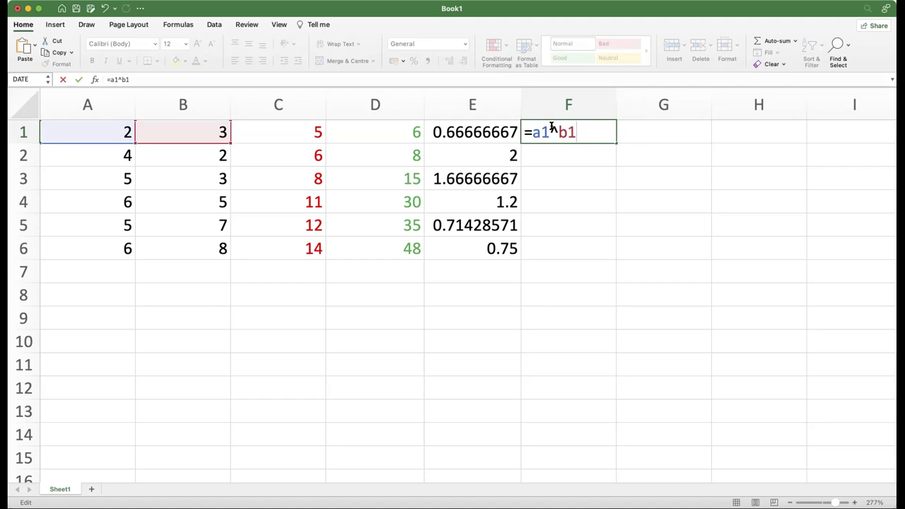
{"action": "key", "text": "Return"}
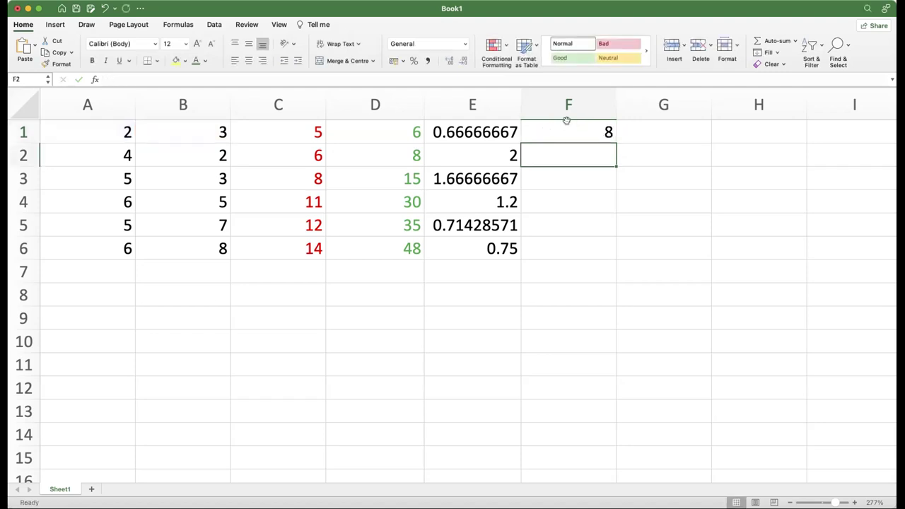
Fill the power formula from cell F1 down through F6
{"action": "left_click", "coordinate": [564, 131]}
{"action": "left_click_drag", "start_coordinate": [614, 142], "coordinate": [614, 251]}
{"action": "left_click", "coordinate": [653, 224]}
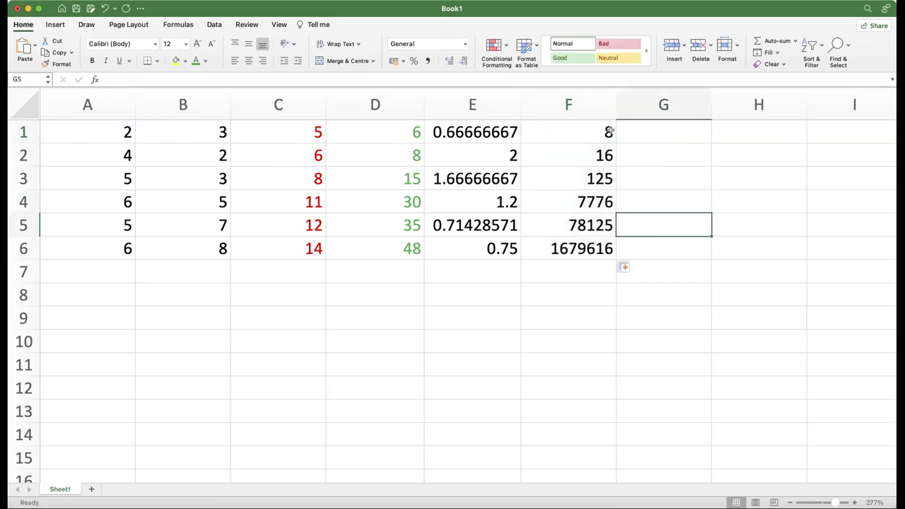
Check the power formula in F6 and the column A and B input values in rows 4 to 6
{"action": "left_click", "coordinate": [570, 246]}
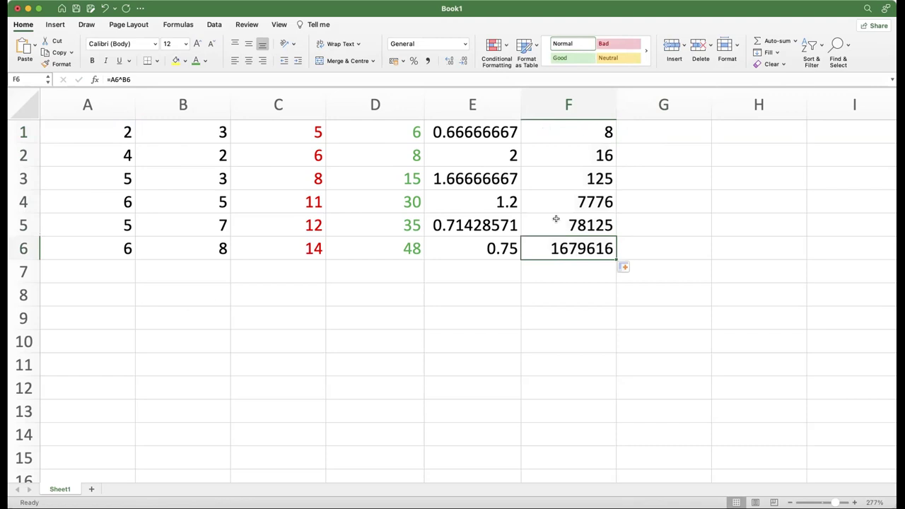
{"action": "left_click", "coordinate": [113, 251]}
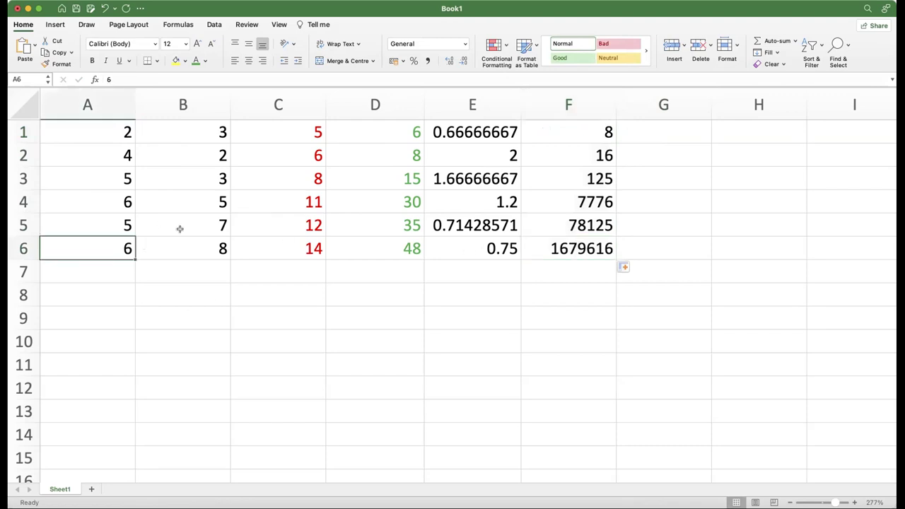
{"action": "left_click", "coordinate": [127, 216]}
{"action": "left_click", "coordinate": [196, 216]}
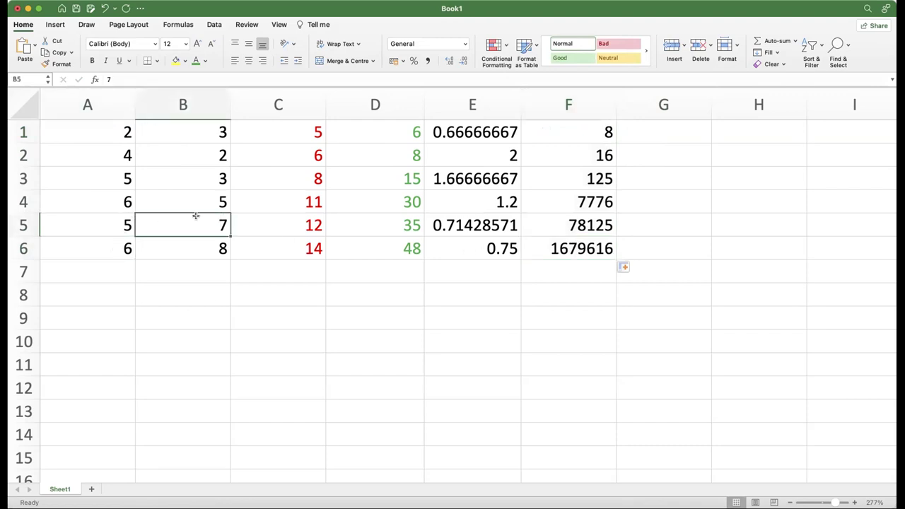
{"action": "left_click", "coordinate": [133, 200]}
{"action": "left_click", "coordinate": [199, 198]}
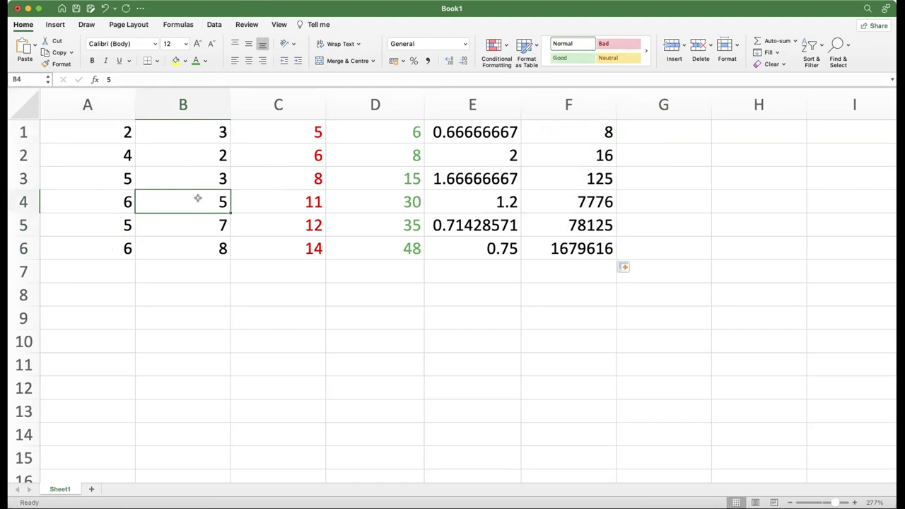
Change the value in cell B1 to 5 so the first row's formulas recalculate
{"action": "double_click", "coordinate": [210, 127]}
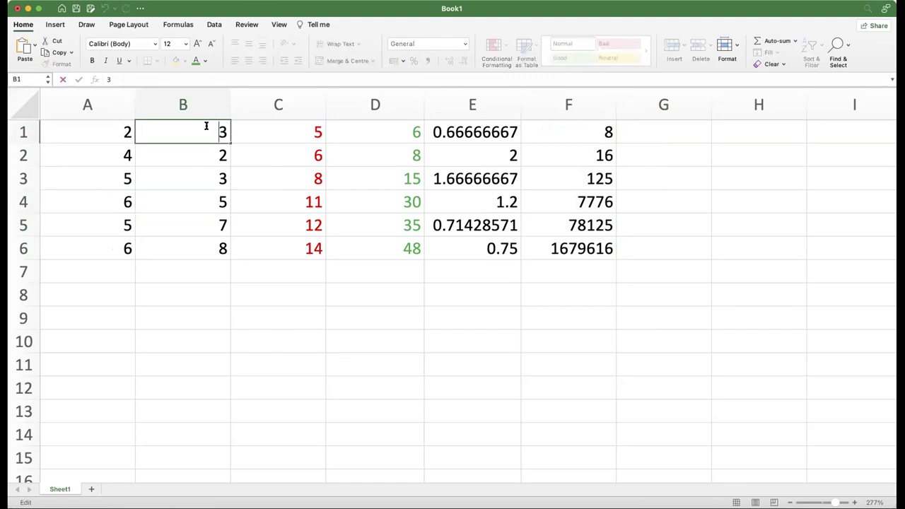
{"action": "key", "text": "Delete"}
{"action": "type", "text": "5"}
{"action": "key", "text": "Return"}
{"action": "left_click", "coordinate": [205, 127]}
Change the value in cell B2 to 6 and the value in cell B3 to 8
{"action": "left_click", "coordinate": [206, 150]}
{"action": "double_click", "coordinate": [222, 153]}
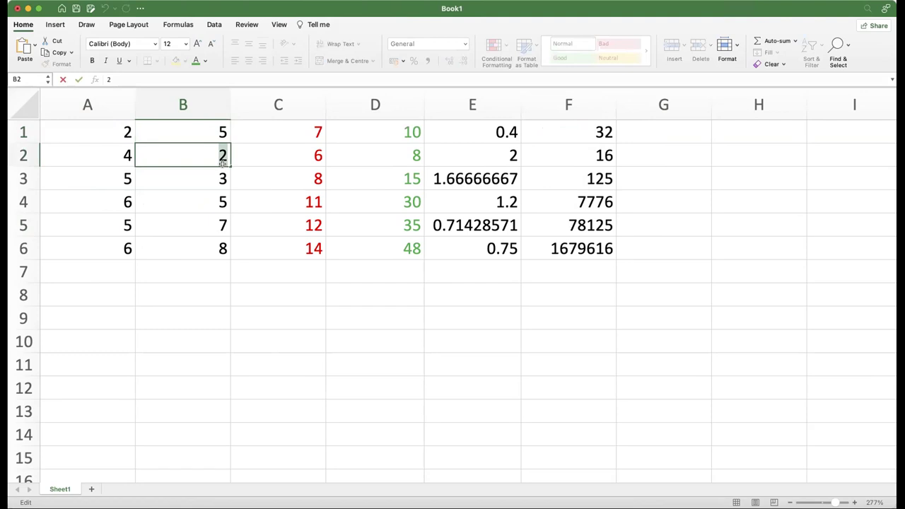
{"action": "type", "text": "6"}
{"action": "key", "text": "Return"}
{"action": "double_click", "coordinate": [218, 178]}
{"action": "left_click_drag", "start_coordinate": [218, 177], "coordinate": [247, 177]}
{"action": "type", "text": "8"}
{"action": "key", "text": "Return"}
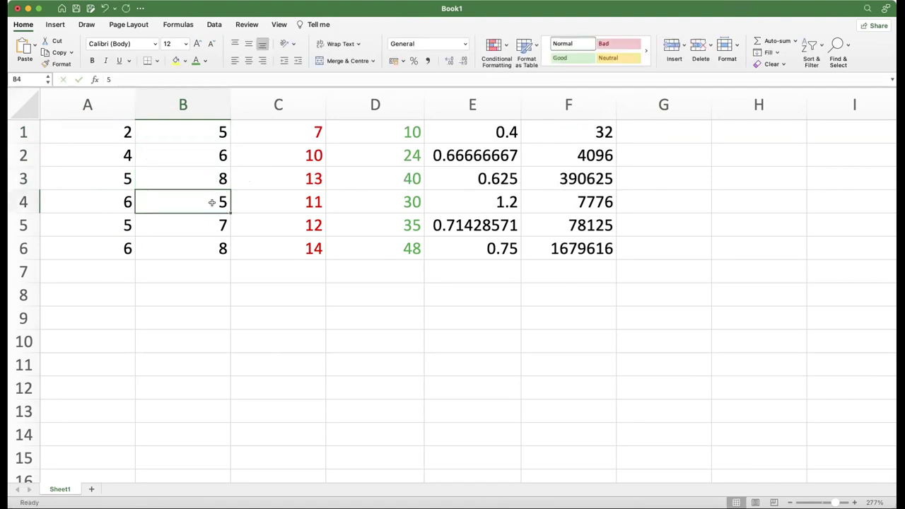
{"action": "double_click", "coordinate": [289, 132]}
{"action": "left_click_drag", "start_coordinate": [243, 131], "coordinate": [289, 132]}
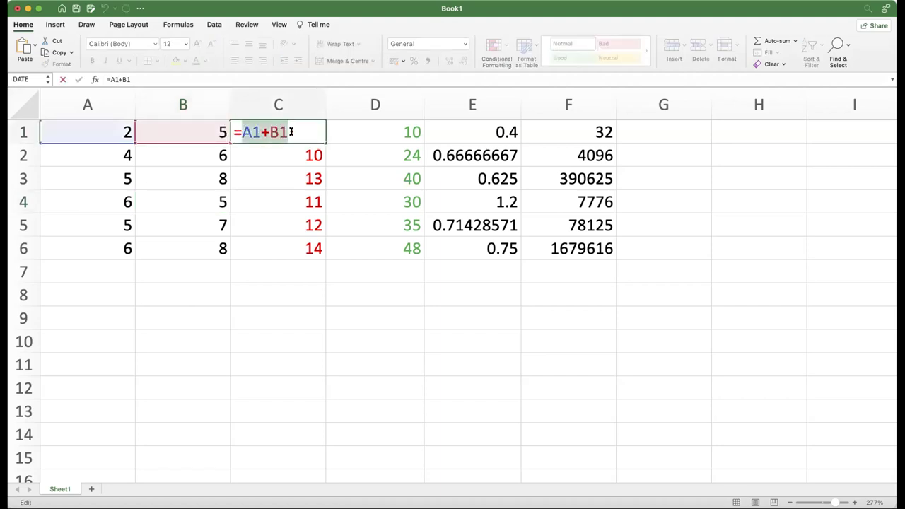
{"action": "left_click", "coordinate": [188, 150]}
{"action": "left_click", "coordinate": [163, 135]}
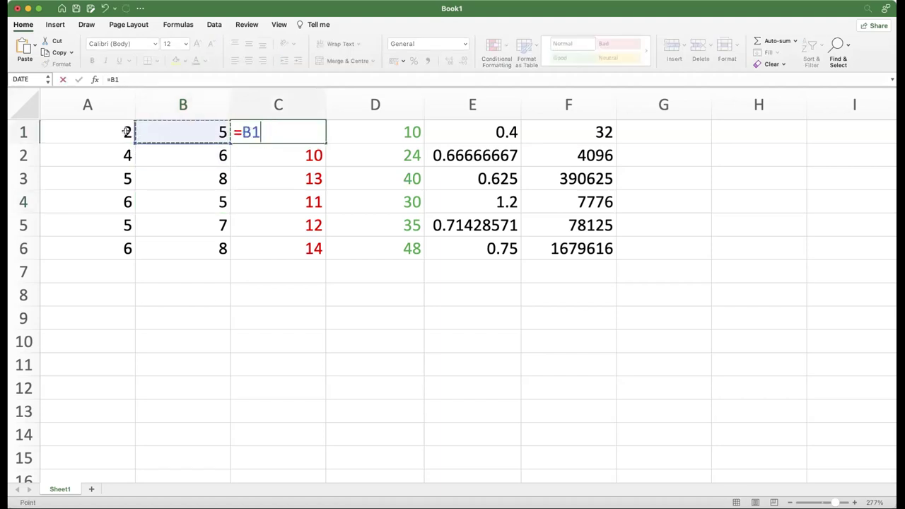
{"action": "left_click", "coordinate": [126, 131]}
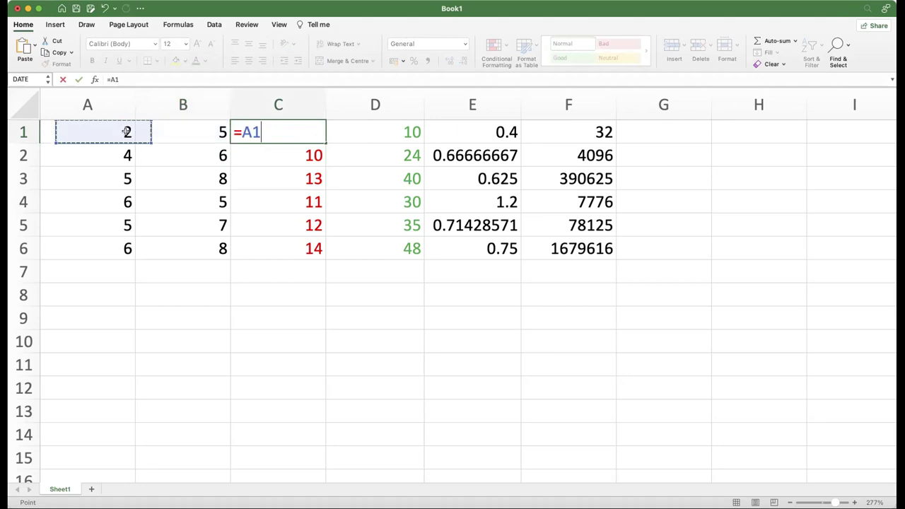
{"action": "left_click", "coordinate": [292, 181]}
{"action": "key", "text": "Escape"}
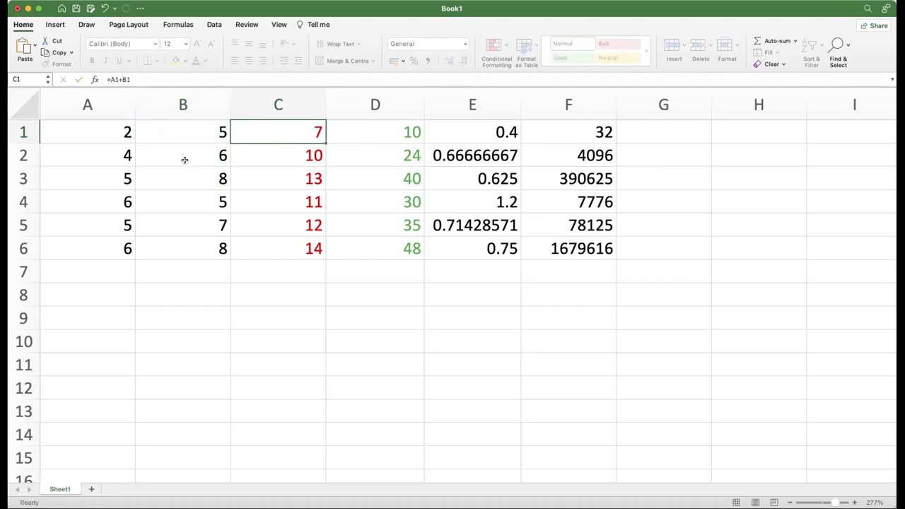
Inspect the addition formula in cell C1 and leave the cell without changing it
{"action": "left_click", "coordinate": [186, 168]}
{"action": "left_click", "coordinate": [288, 130]}
{"action": "double_click", "coordinate": [287, 129]}
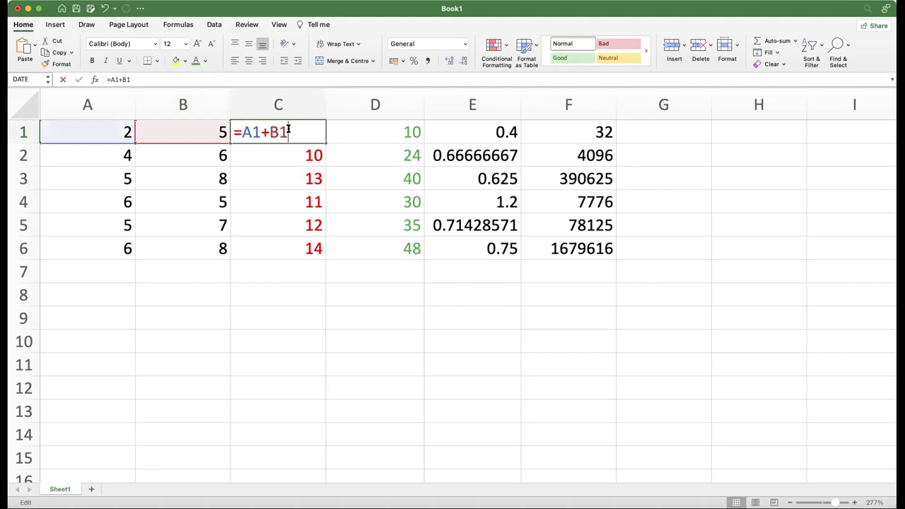
{"action": "left_click_drag", "start_coordinate": [234, 131], "coordinate": [285, 132]}
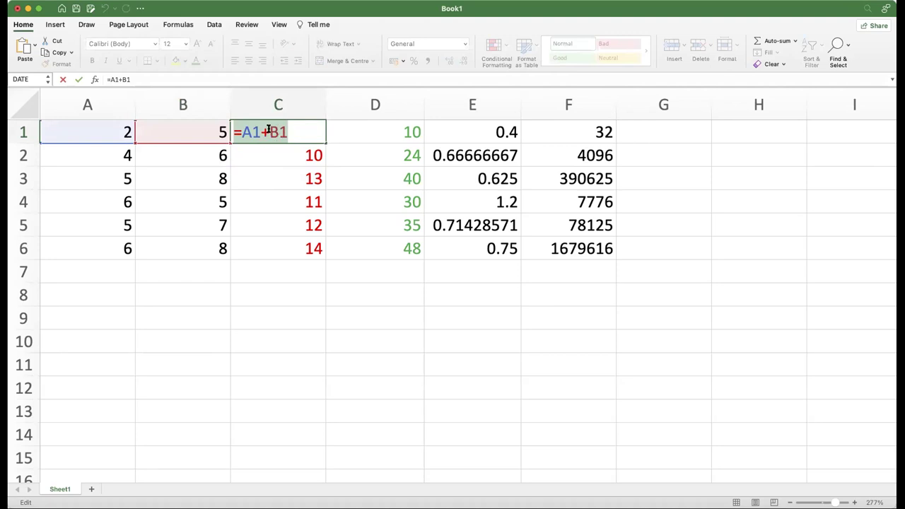
{"action": "left_click", "coordinate": [247, 148]}
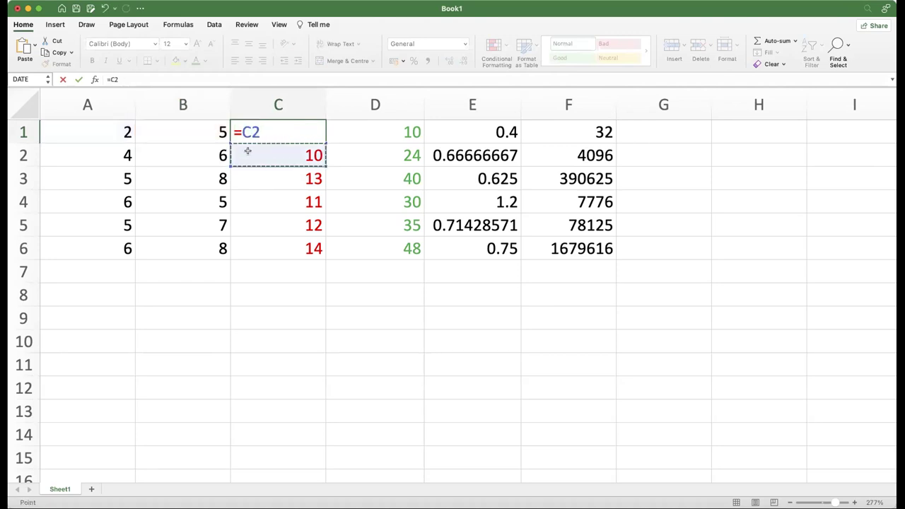
{"action": "key", "text": "Escape"}
Change the value in cell A1 to 5 so the first row's formulas recalculate
{"action": "left_click", "coordinate": [173, 134]}
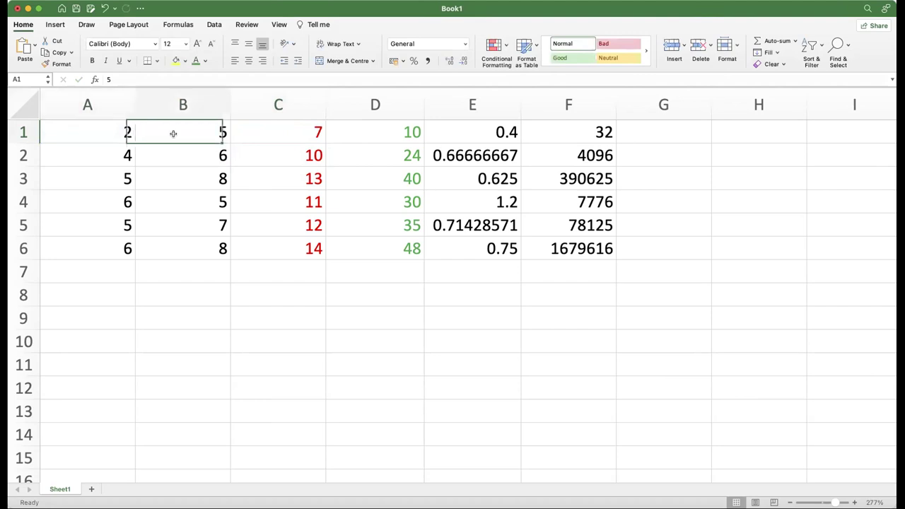
{"action": "left_click", "coordinate": [121, 132]}
{"action": "double_click", "coordinate": [120, 131]}
{"action": "double_click", "coordinate": [130, 132]}
{"action": "type", "text": "5"}
{"action": "left_click", "coordinate": [168, 176]}
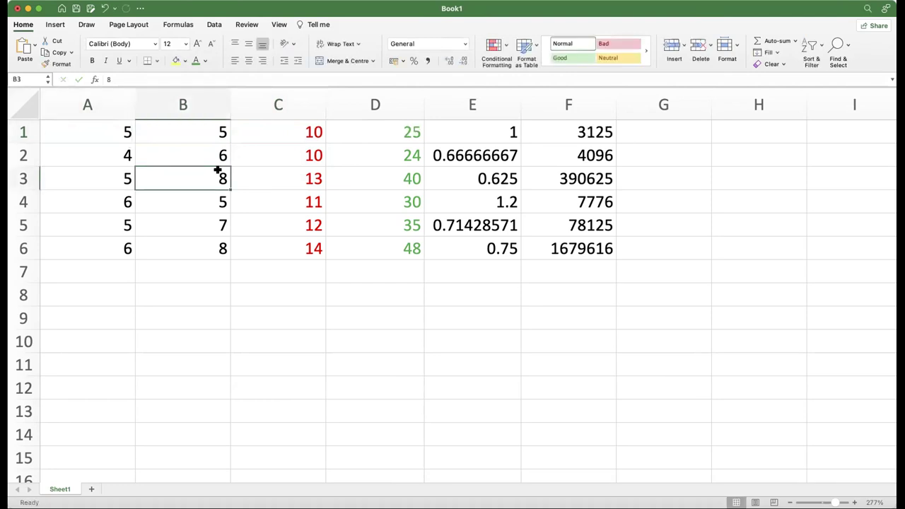
Shade the formula results in C1:F6 with a light blue fill
{"action": "left_click_drag", "start_coordinate": [299, 127], "coordinate": [558, 137]}
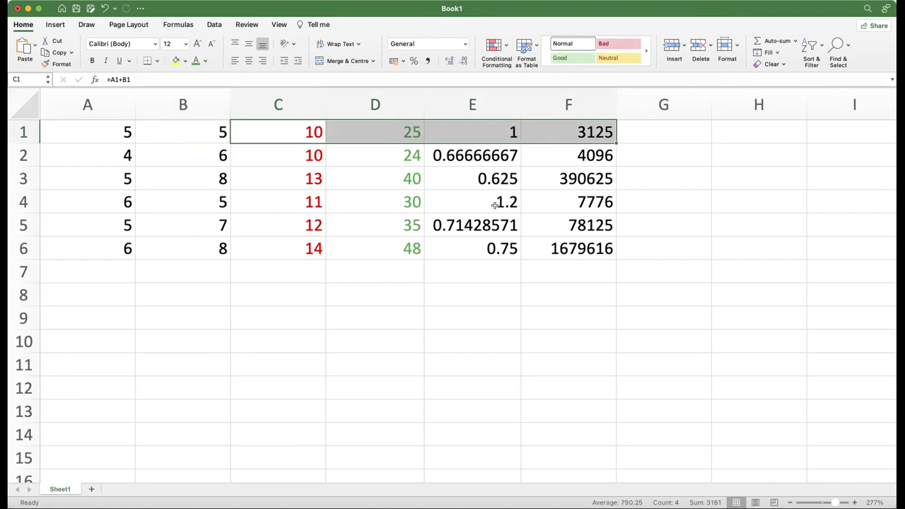
{"action": "left_click_drag", "start_coordinate": [607, 252], "coordinate": [258, 117]}
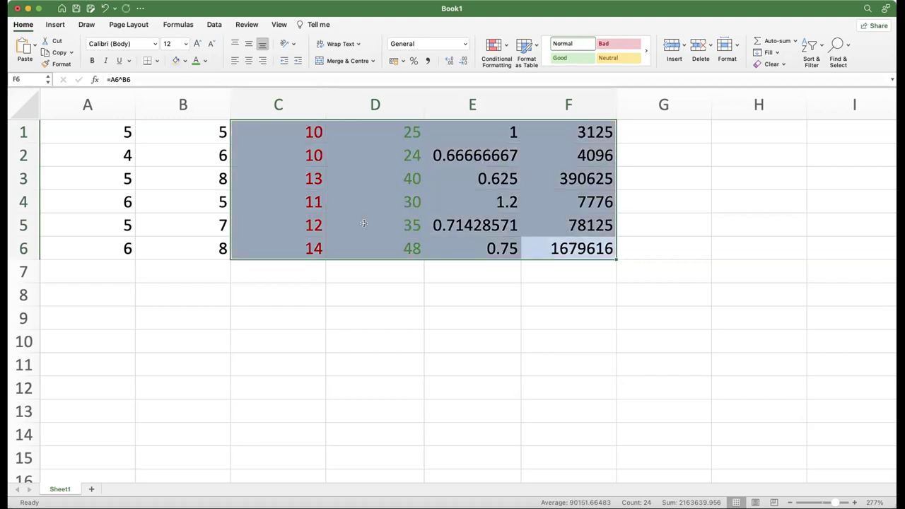
{"action": "left_click", "coordinate": [345, 267], "text": "super"}
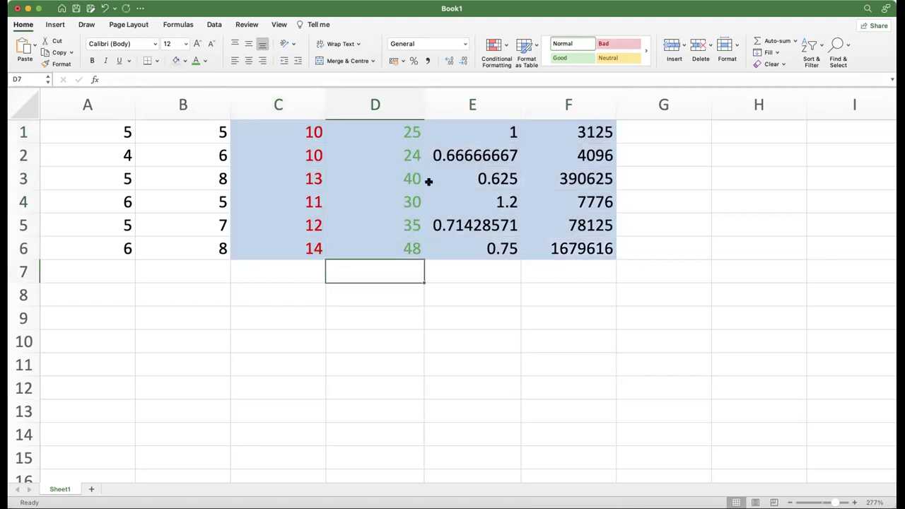
Change the value in cell A4 to 3 so the fourth row's formulas recalculate
{"action": "double_click", "coordinate": [124, 202]}
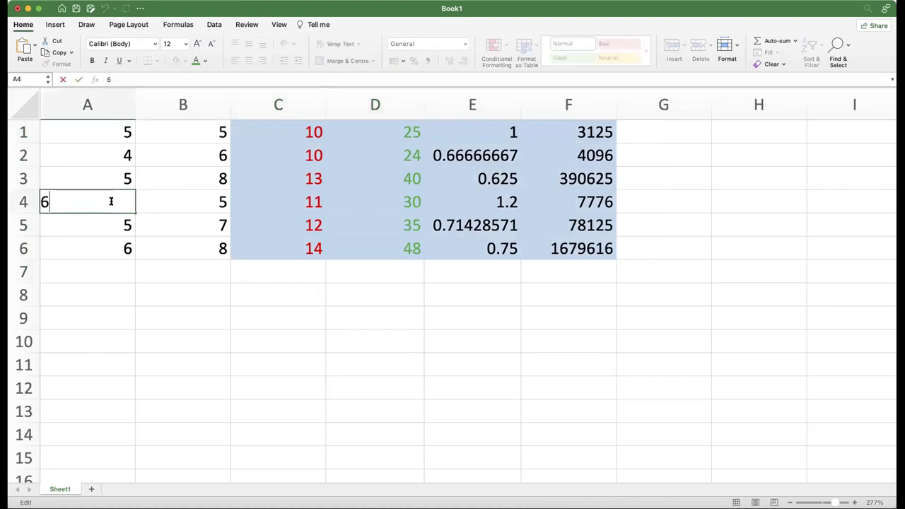
{"action": "key", "text": "BackSpace"}
{"action": "type", "text": "3"}
{"action": "key", "text": "Return"}
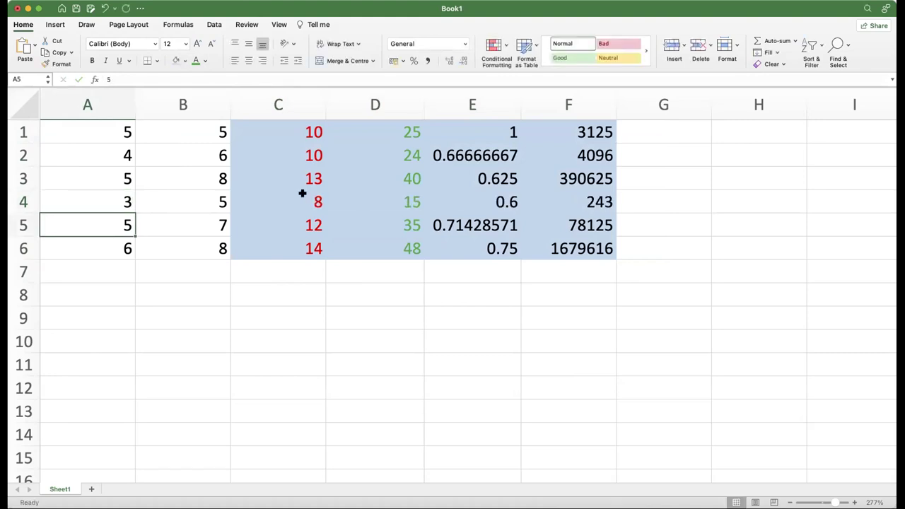
Change the value in cell A4 to 0 and the value in cell A3 to 2
{"action": "double_click", "coordinate": [116, 192]}
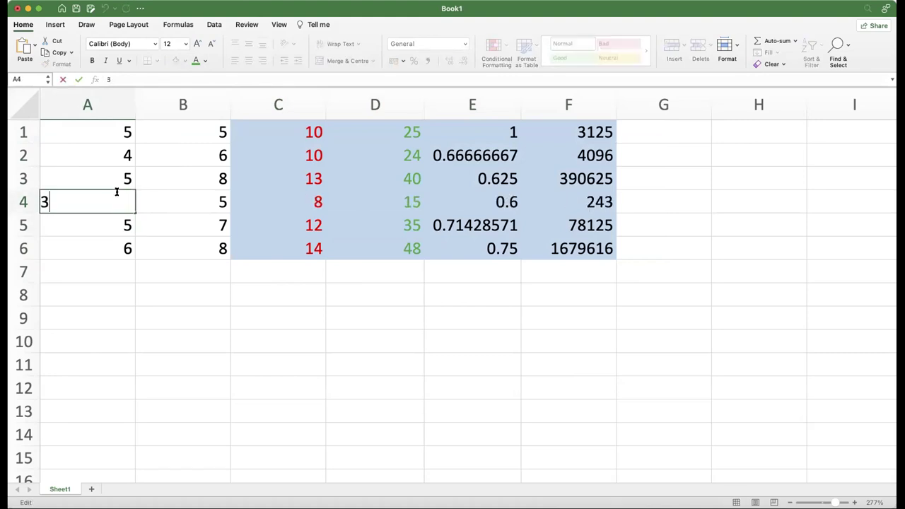
{"action": "key", "text": "BackSpace"}
{"action": "type", "text": "0"}
{"action": "key", "text": "Return"}
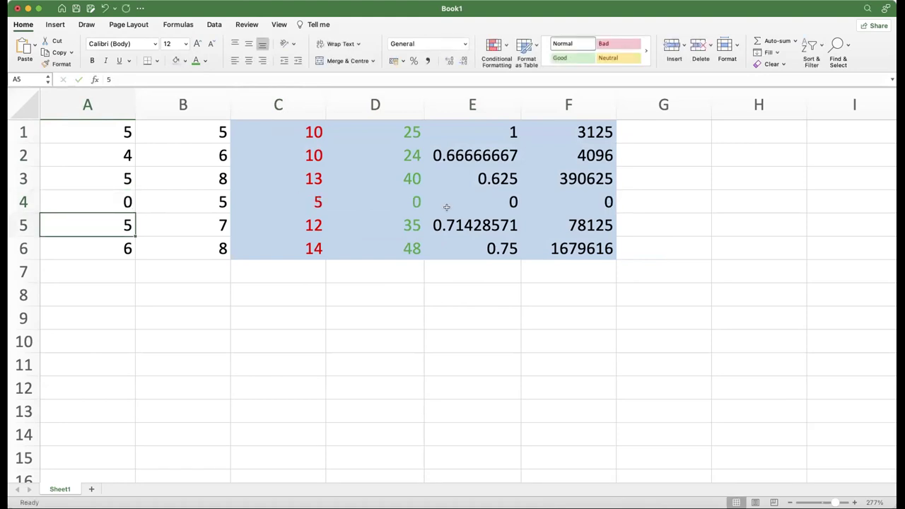
{"action": "double_click", "coordinate": [109, 176]}
{"action": "key", "text": "BackSpace"}
{"action": "type", "text": "2"}
{"action": "key", "text": "Return"}
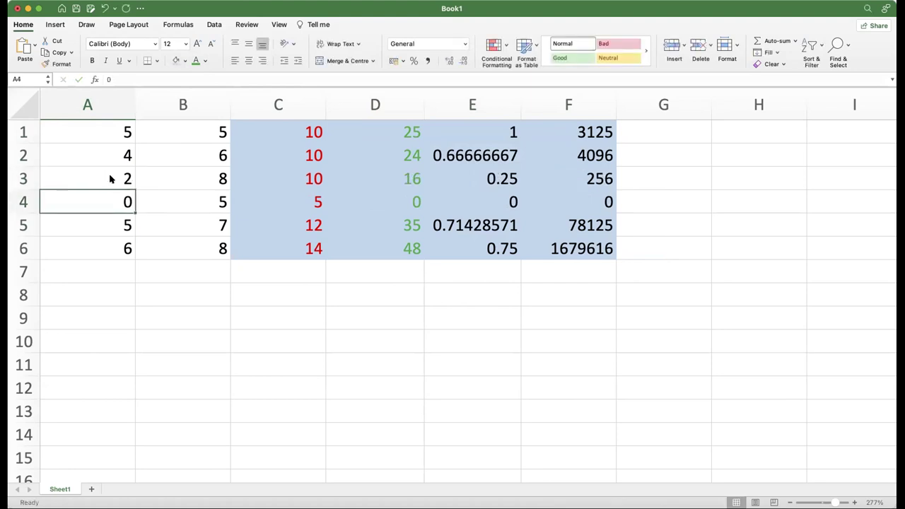
{"action": "left_click", "coordinate": [282, 289]}
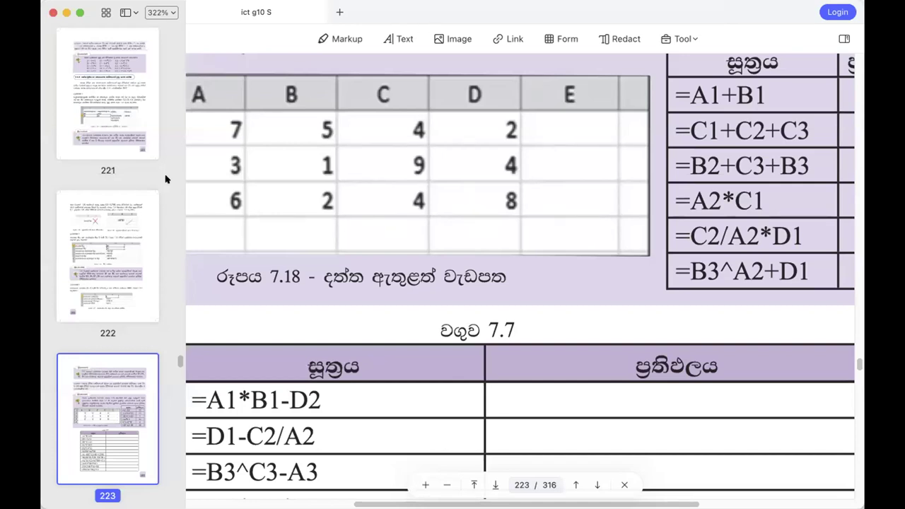
Examine the data grid of figure 7.18 and the solved example formulas beside it on page 223 of the PDF textbook
{"action": "scroll", "coordinate": [269, 176], "scroll_direction": "left", "scroll_amount": 3}
{"action": "left_click_drag", "start_coordinate": [353, 181], "coordinate": [352, 215]}
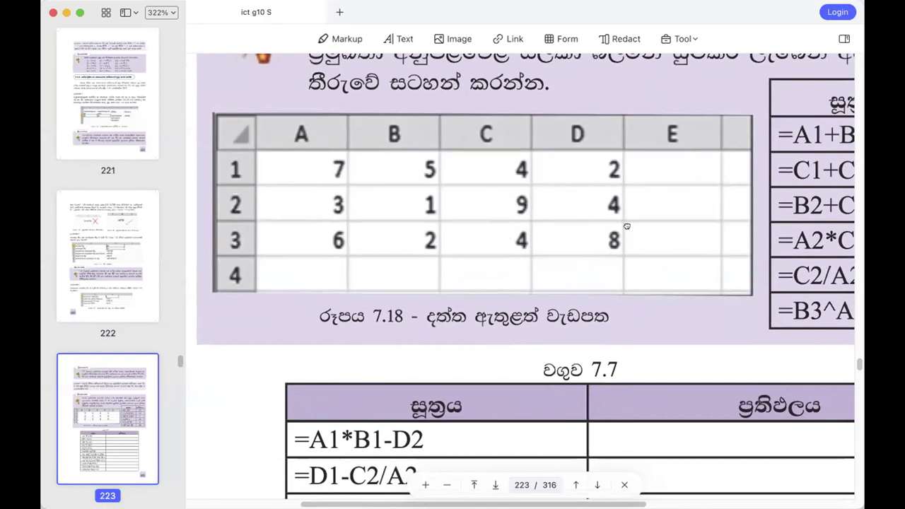
{"action": "scroll", "coordinate": [626, 226], "scroll_direction": "right", "scroll_amount": 5}
{"action": "left_click_drag", "start_coordinate": [571, 184], "coordinate": [604, 220]}
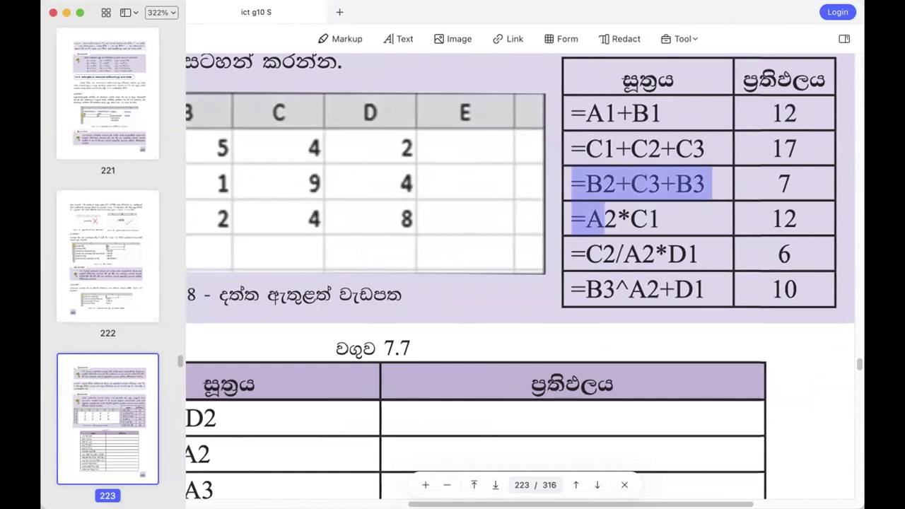
{"action": "left_click", "coordinate": [690, 226]}
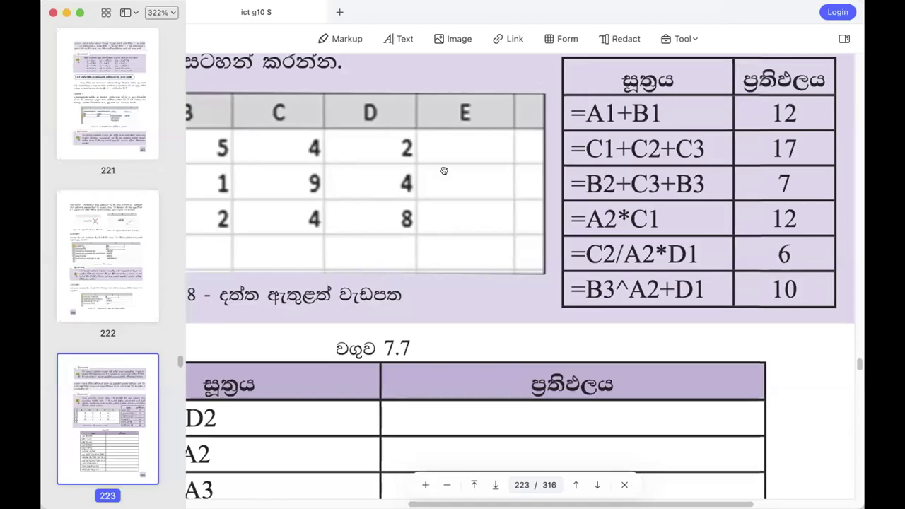
{"action": "scroll", "coordinate": [443, 173], "scroll_direction": "left", "scroll_amount": 5}
{"action": "scroll", "coordinate": [444, 175], "scroll_direction": "up", "scroll_amount": 1}
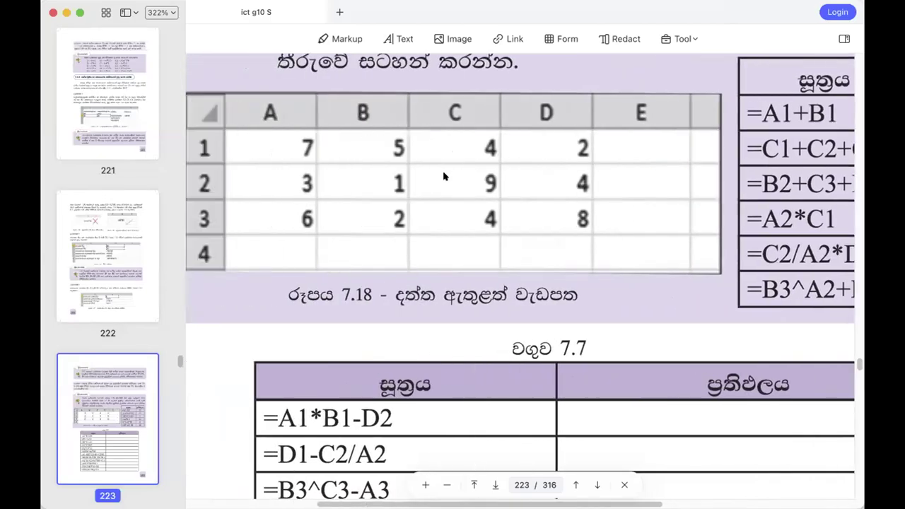
{"action": "scroll", "coordinate": [444, 176], "scroll_direction": "right", "scroll_amount": 6}
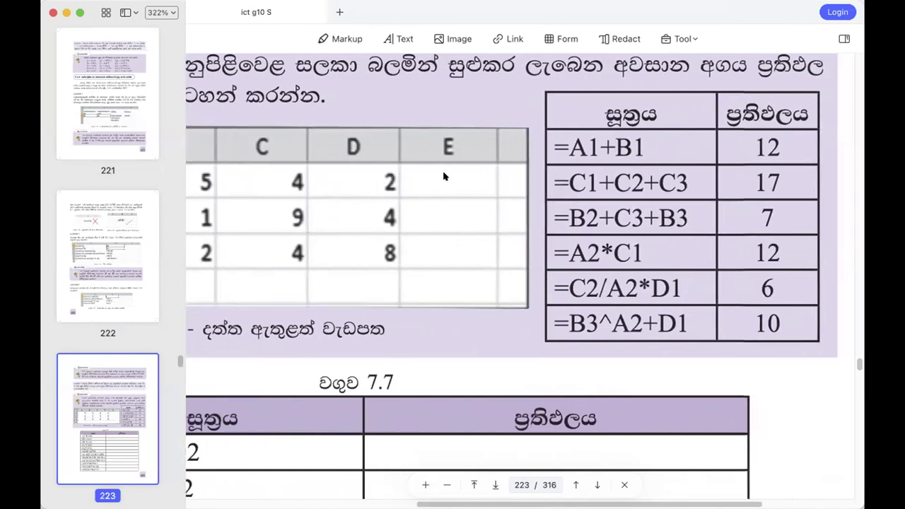
{"action": "scroll", "coordinate": [444, 176], "scroll_direction": "down", "scroll_amount": 3}
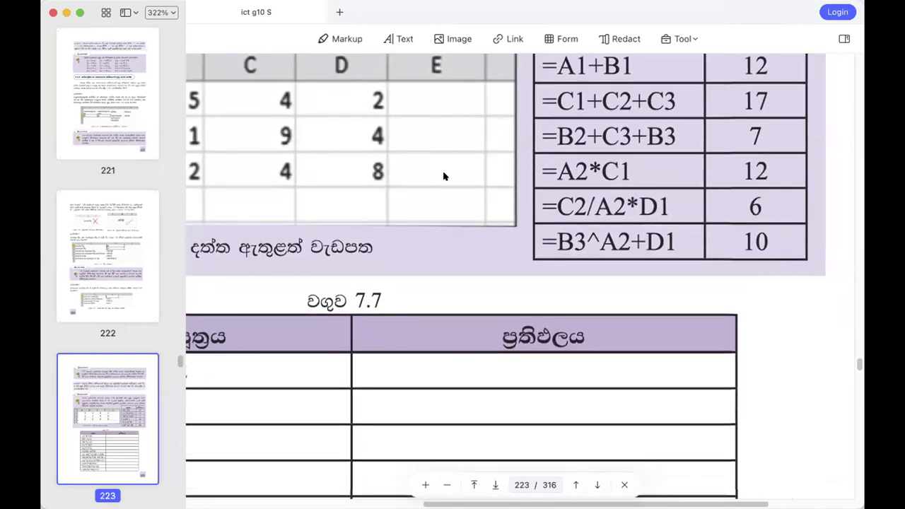
{"action": "scroll", "coordinate": [443, 176], "scroll_direction": "up", "scroll_amount": 2}
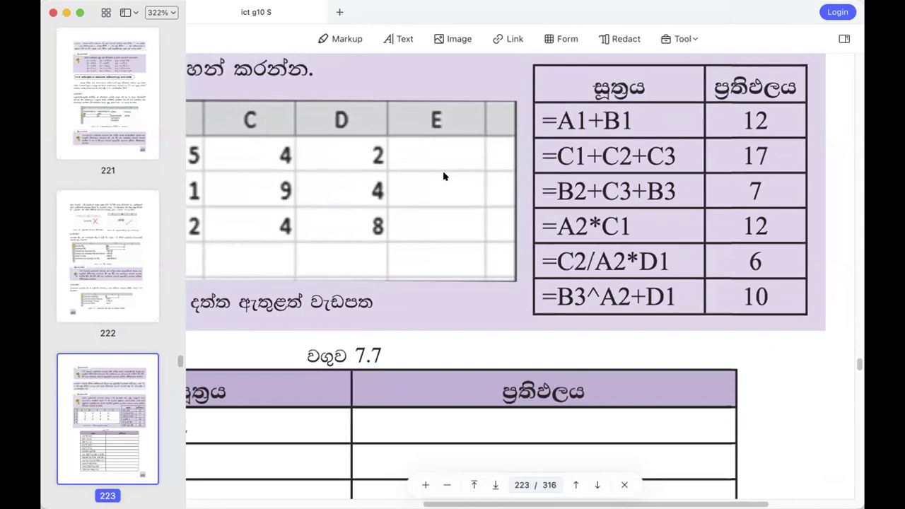
{"action": "scroll", "coordinate": [444, 176], "scroll_direction": "down", "scroll_amount": 2}
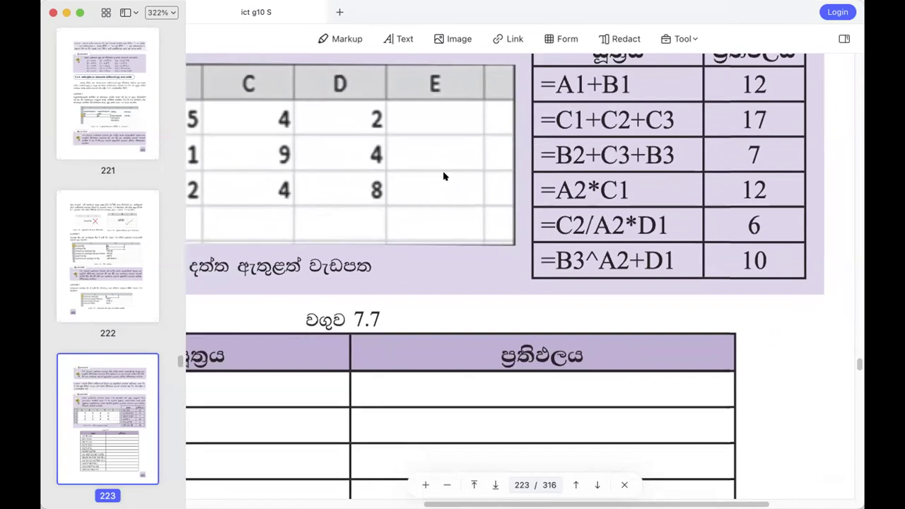
Read through the exercise formulas of table 7.7 with the page zoomed out to 302%
{"action": "scroll", "coordinate": [444, 176], "scroll_direction": "down", "scroll_amount": 3}
{"action": "scroll", "coordinate": [444, 176], "scroll_direction": "left", "scroll_amount": 4}
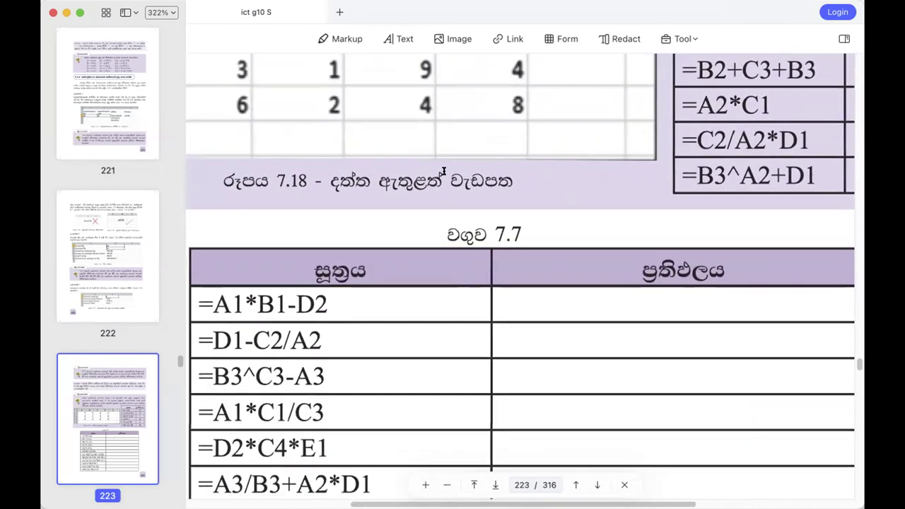
{"action": "scroll", "coordinate": [444, 173], "scroll_direction": "down", "scroll_amount": 5}
{"action": "scroll", "coordinate": [444, 173], "scroll_direction": "left", "scroll_amount": 2}
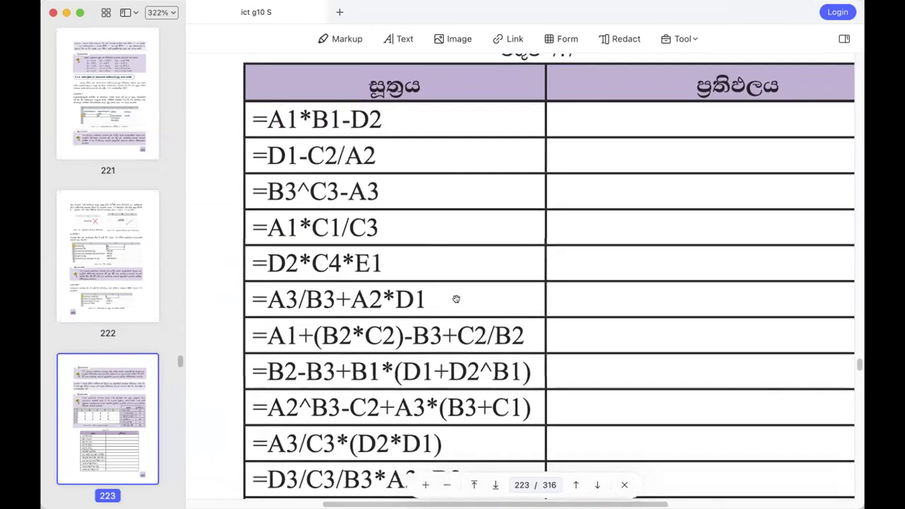
{"action": "left_click", "coordinate": [447, 485]}
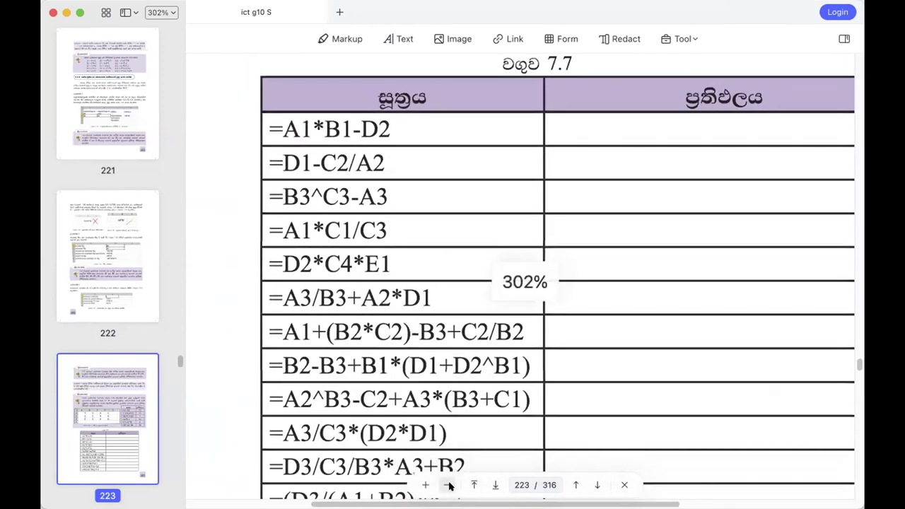
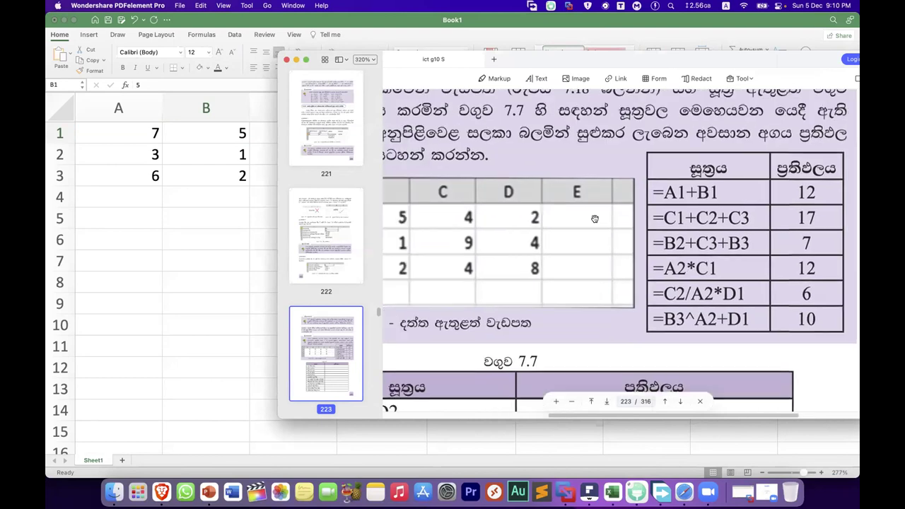
Review the figure 7.18 data grid against the worksheet and bring up the formula list of table 7.7
{"action": "scroll", "coordinate": [642, 159], "scroll_direction": "left", "scroll_amount": 3}
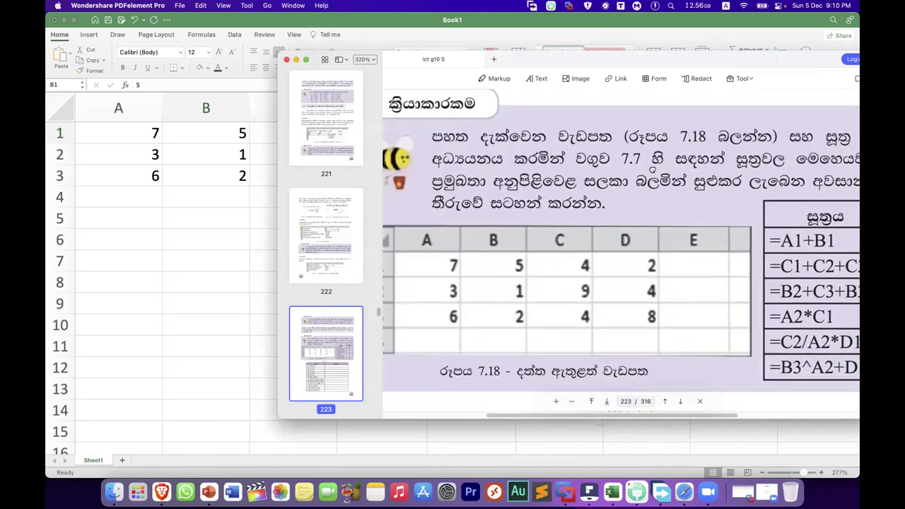
{"action": "scroll", "coordinate": [647, 145], "scroll_direction": "down", "scroll_amount": 10}
{"action": "scroll", "coordinate": [650, 134], "scroll_direction": "down", "scroll_amount": 3}
{"action": "scroll", "coordinate": [660, 179], "scroll_direction": "up", "scroll_amount": 3}
{"action": "scroll", "coordinate": [523, 202], "scroll_direction": "up", "scroll_amount": 1}
{"action": "scroll", "coordinate": [524, 202], "scroll_direction": "left", "scroll_amount": 1}
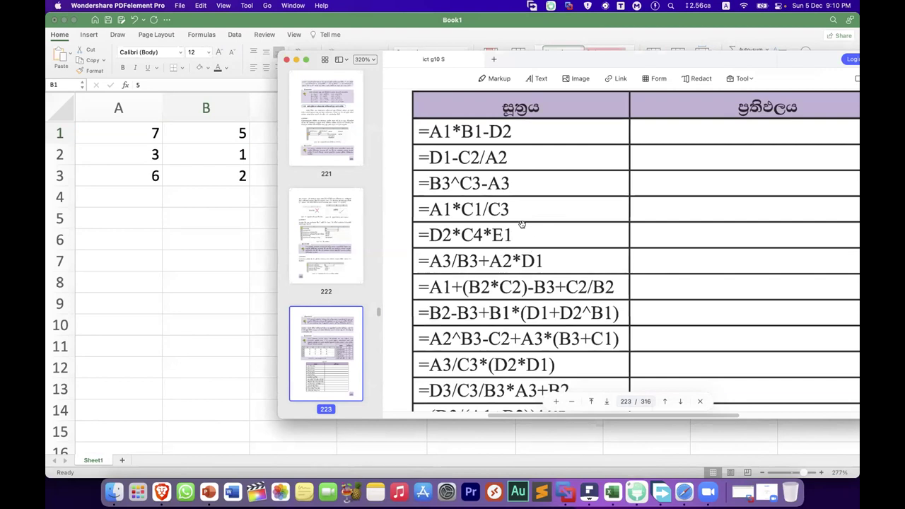
Move the PDF window lower to uncover the worksheet data and select cell A7 in Excel
{"action": "left_click_drag", "start_coordinate": [517, 61], "coordinate": [547, 128]}
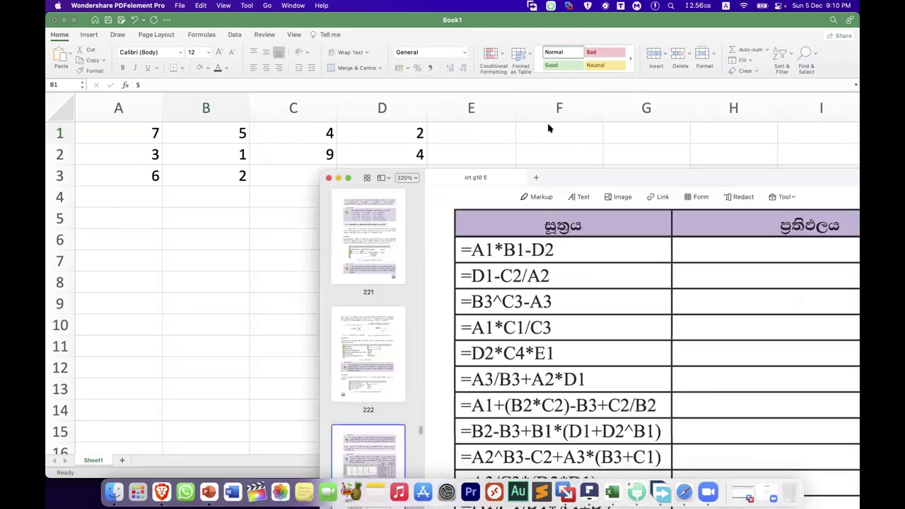
{"action": "left_click", "coordinate": [113, 262]}
{"action": "left_click", "coordinate": [113, 262]}
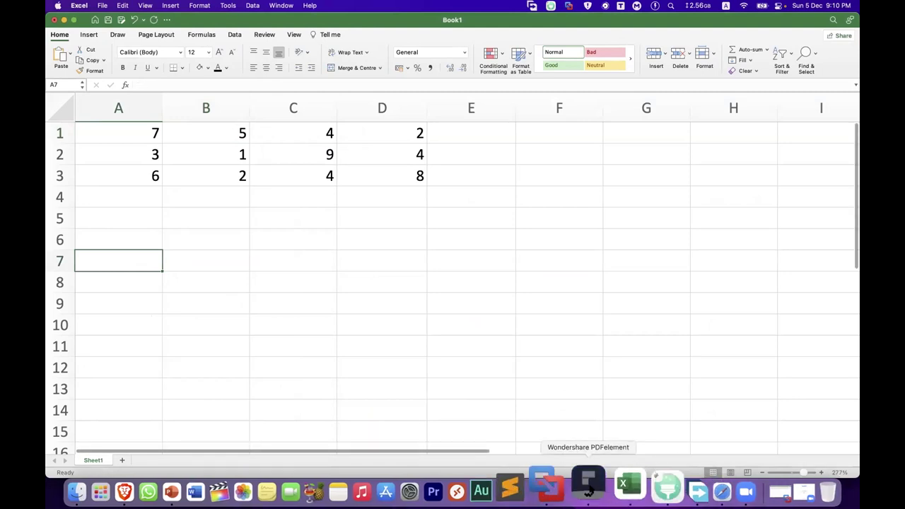
Switch to PDFelement and copy the first exercise formula's text, A1*B1-D2, from table 7.7
{"action": "left_click", "coordinate": [586, 487]}
{"action": "left_click_drag", "start_coordinate": [507, 173], "coordinate": [594, 175]}
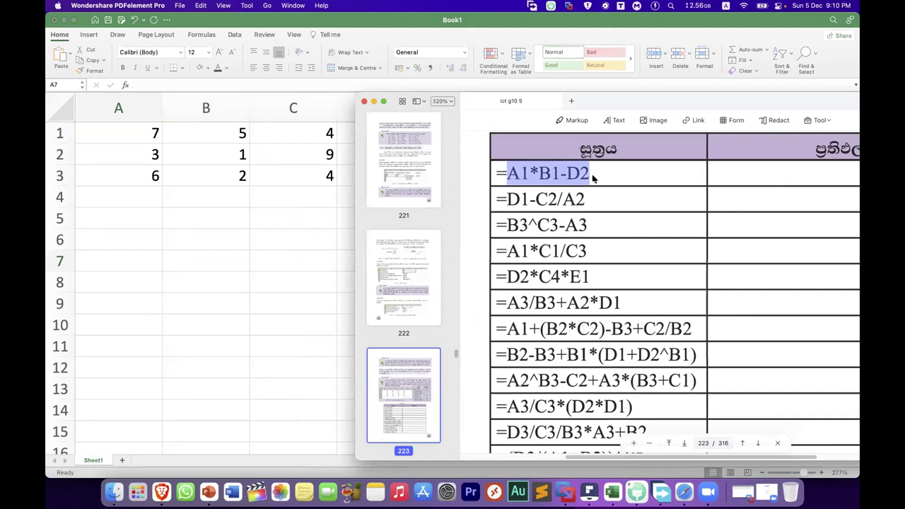
{"action": "key", "text": "super+c"}
{"action": "left_click", "coordinate": [523, 175]}
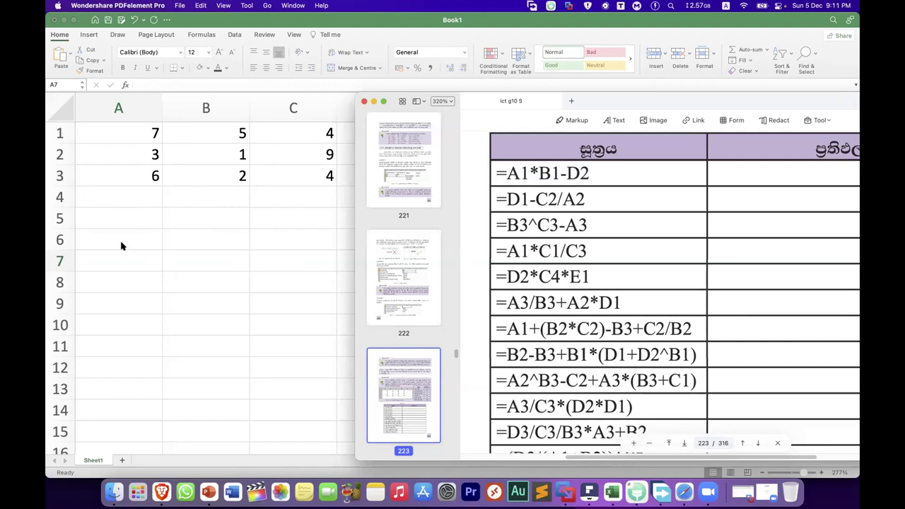
Switch to Excel, enter the exercise formula =A1*B1-D2 in cell A7, and recheck its cell references
{"action": "double_click", "coordinate": [106, 259]}
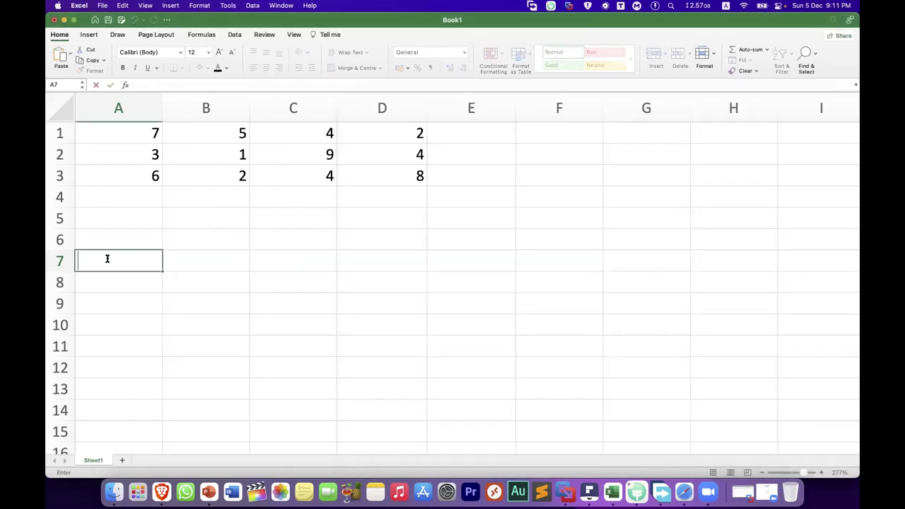
{"action": "type", "text": "=a1*"}
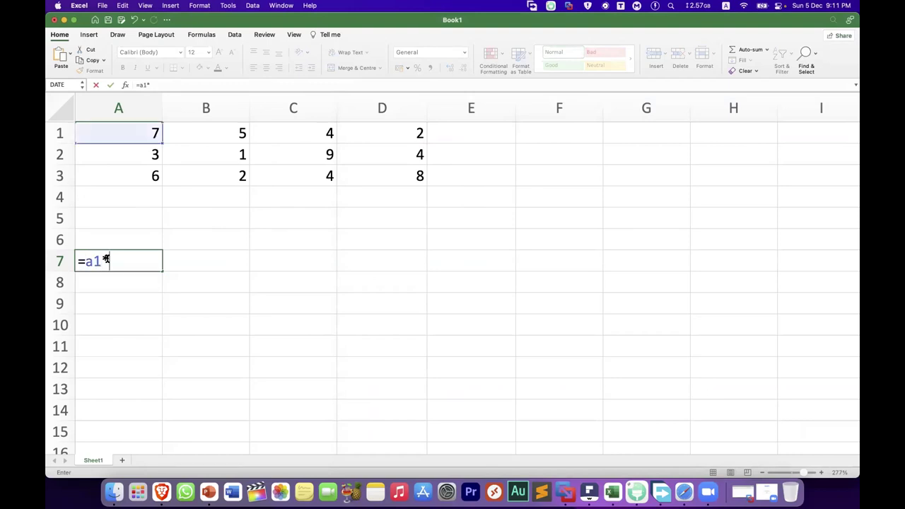
{"action": "left_click", "coordinate": [588, 491]}
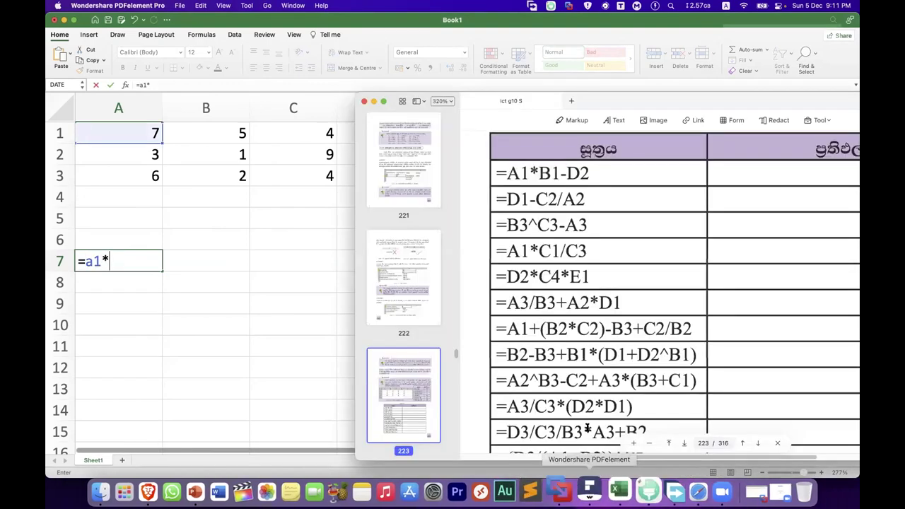
{"action": "left_click", "coordinate": [137, 255]}
{"action": "type", "text": "b"}
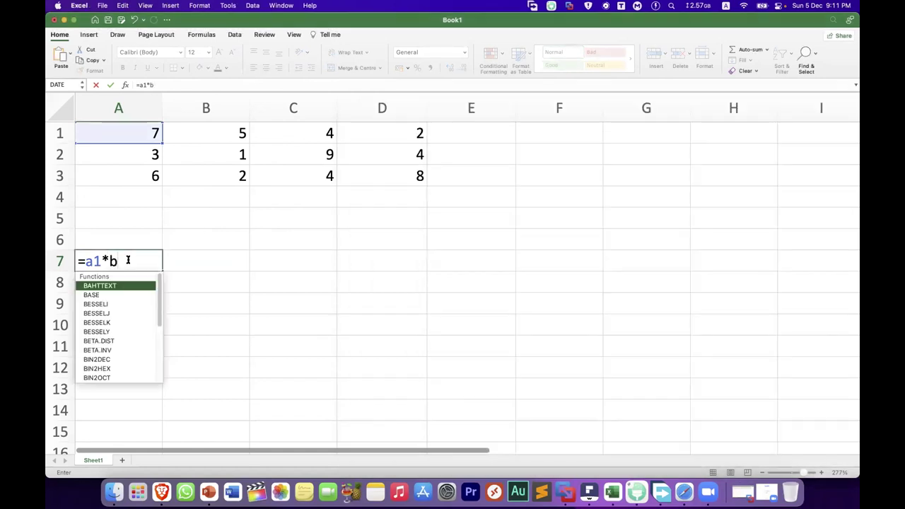
{"action": "type", "text": "1-d2"}
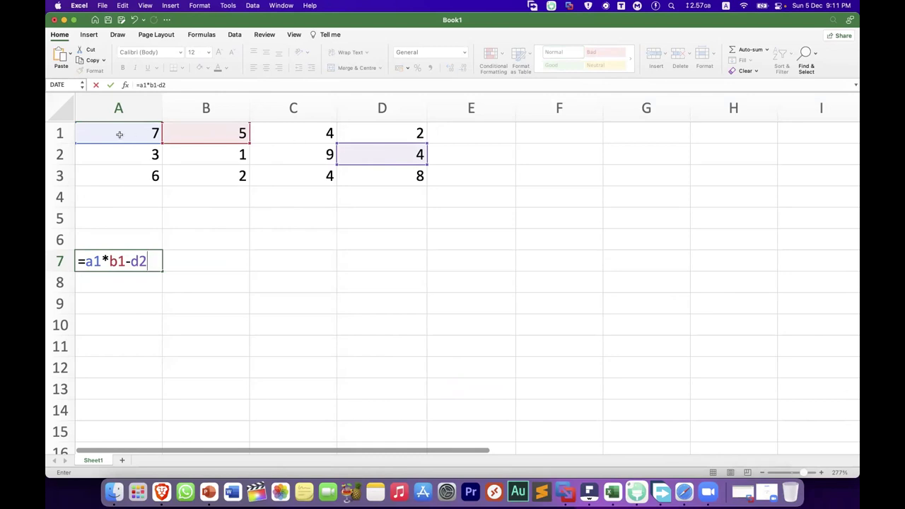
{"action": "key", "text": "Return"}
{"action": "left_click", "coordinate": [143, 261]}
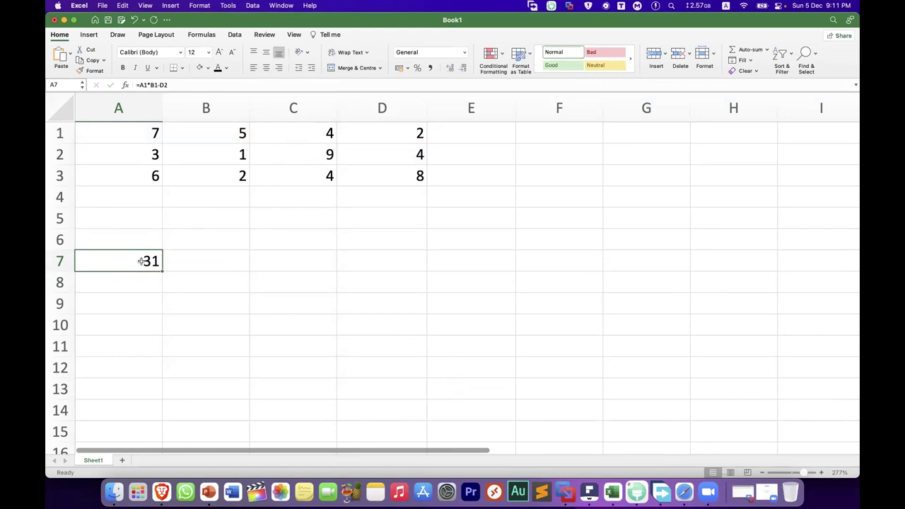
{"action": "double_click", "coordinate": [143, 261]}
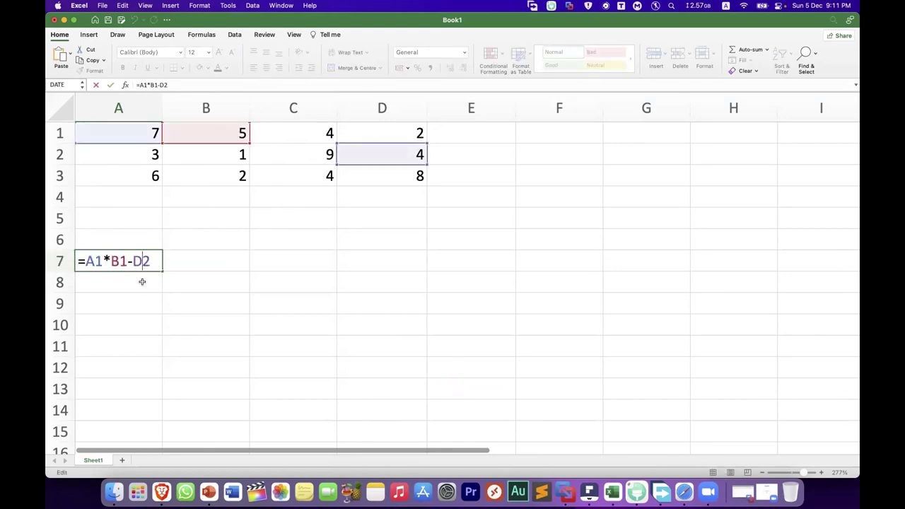
{"action": "key", "text": "Return"}
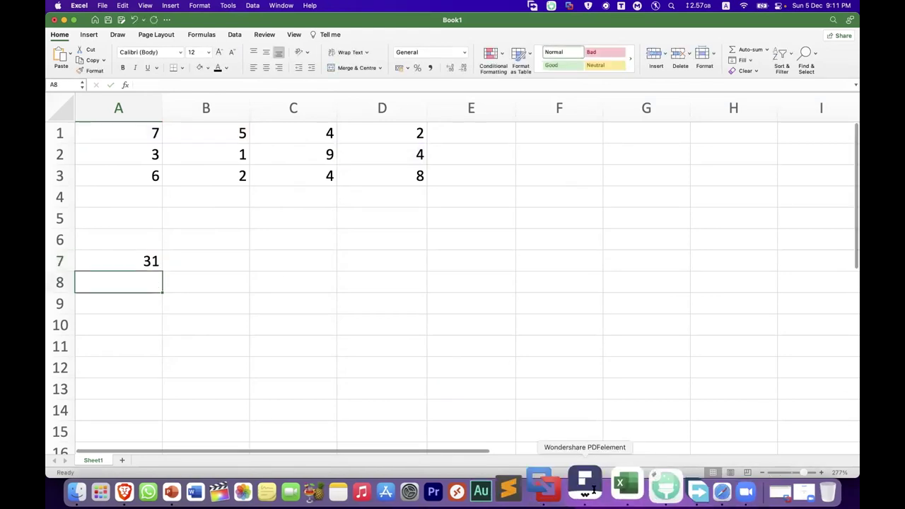
Narrow the Excel window and place the PDFelement window beside it, with the remaining table 7.7 formulas in view
{"action": "left_click", "coordinate": [587, 491]}
{"action": "scroll", "coordinate": [555, 274], "scroll_direction": "down", "scroll_amount": 3}
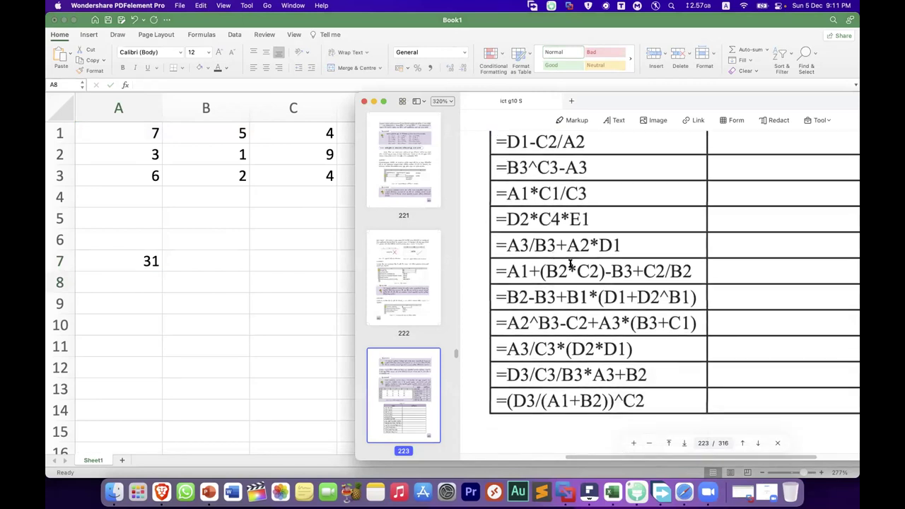
{"action": "scroll", "coordinate": [621, 244], "scroll_direction": "right", "scroll_amount": 1}
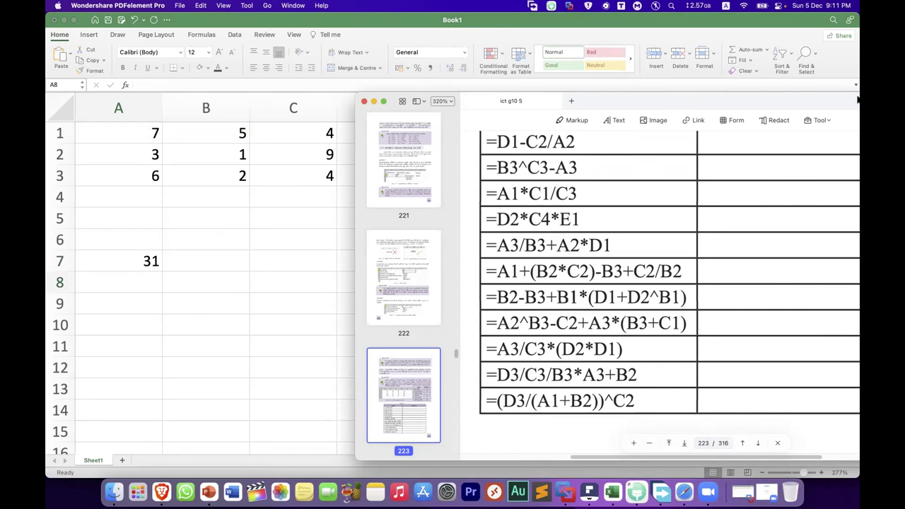
{"action": "key", "text": "super+m"}
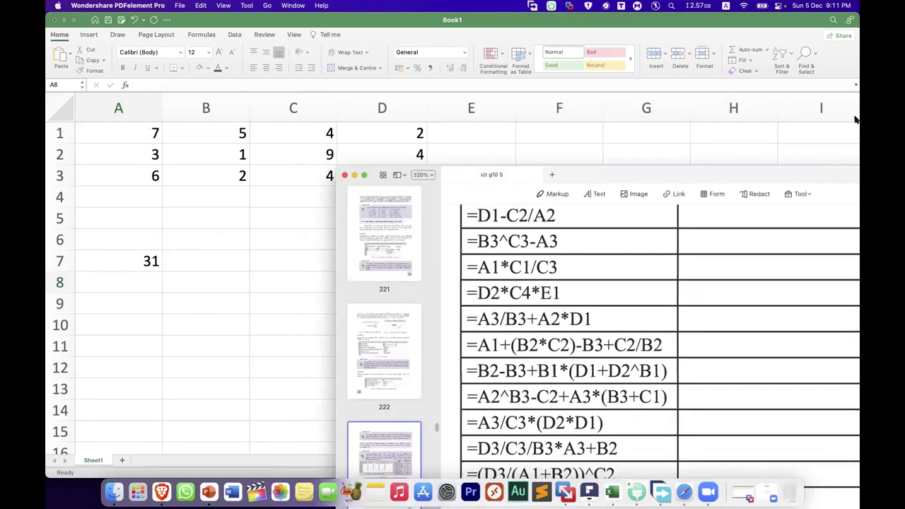
{"action": "left_click_drag", "start_coordinate": [857, 121], "coordinate": [473, 129]}
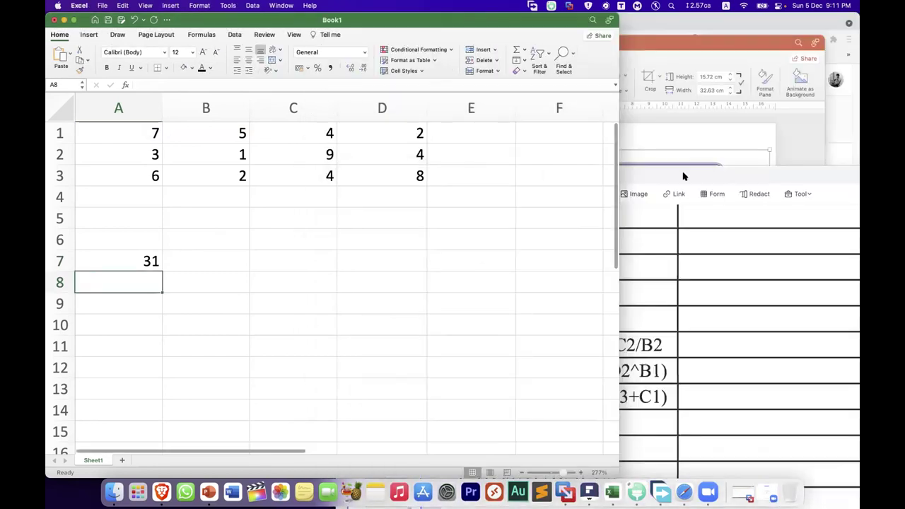
{"action": "left_click", "coordinate": [516, 193]}
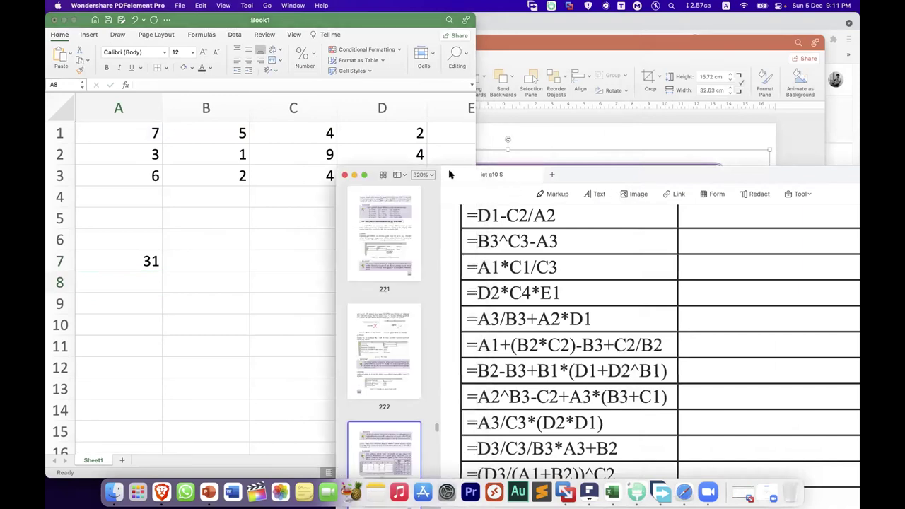
{"action": "left_click_drag", "start_coordinate": [576, 176], "coordinate": [707, 55]}
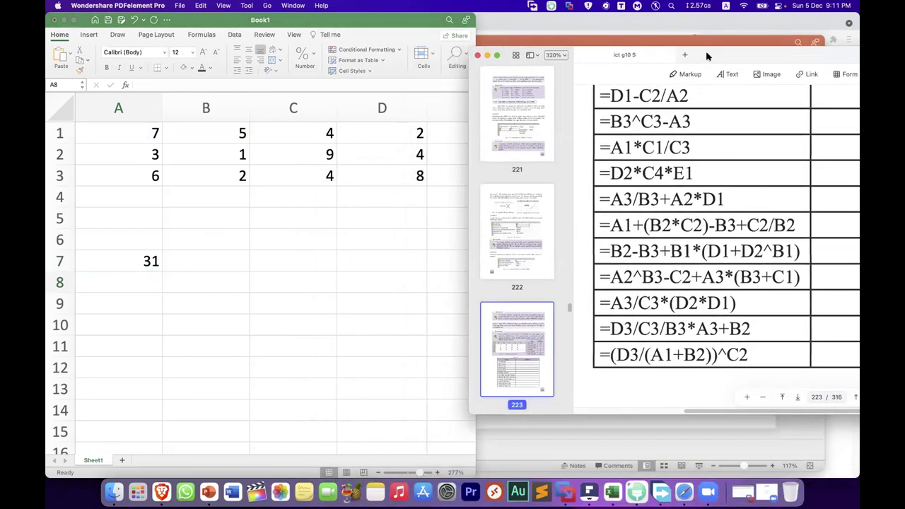
In Excel, enter the table 7.7 formula =A3/B3+A2*D1 in cell A8
{"action": "double_click", "coordinate": [144, 278]}
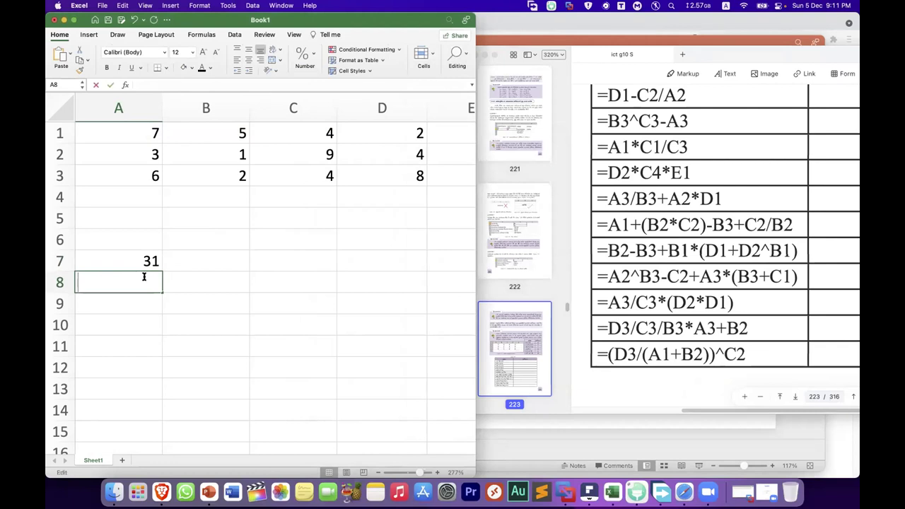
{"action": "type", "text": "="}
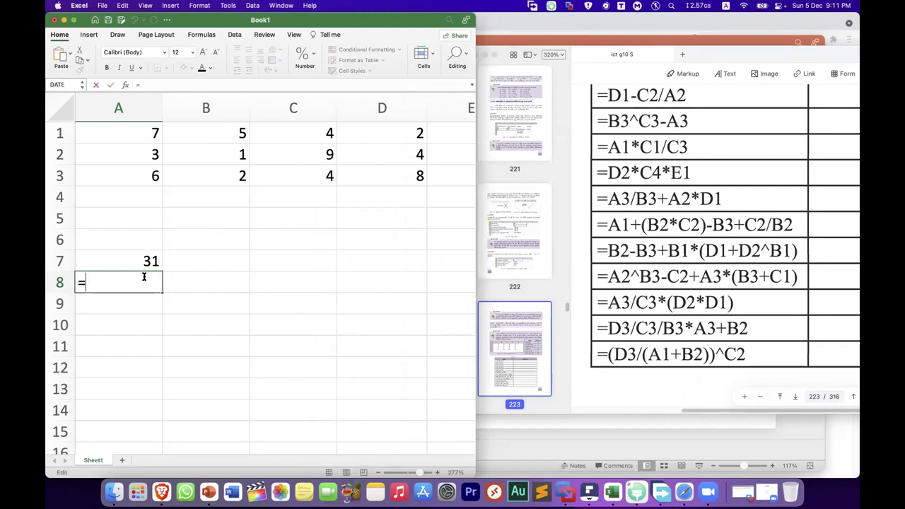
{"action": "type", "text": "a3"}
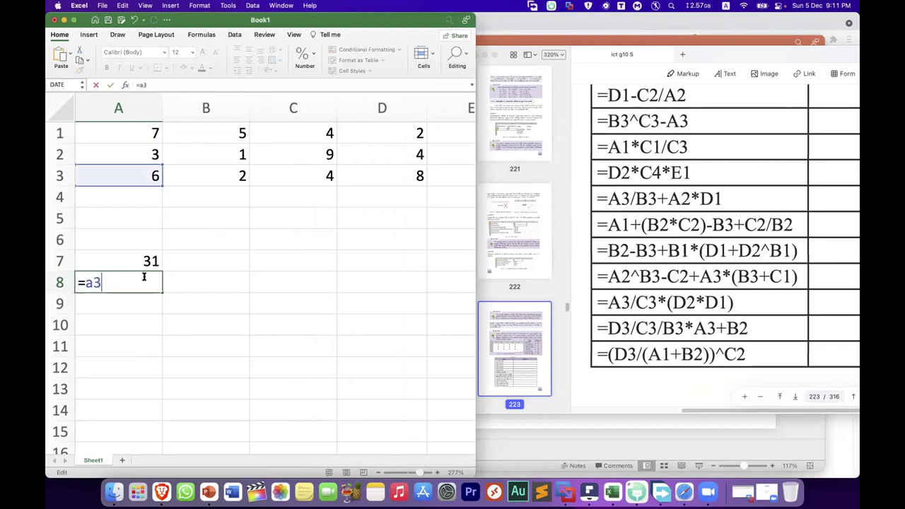
{"action": "type", "text": "/b3"}
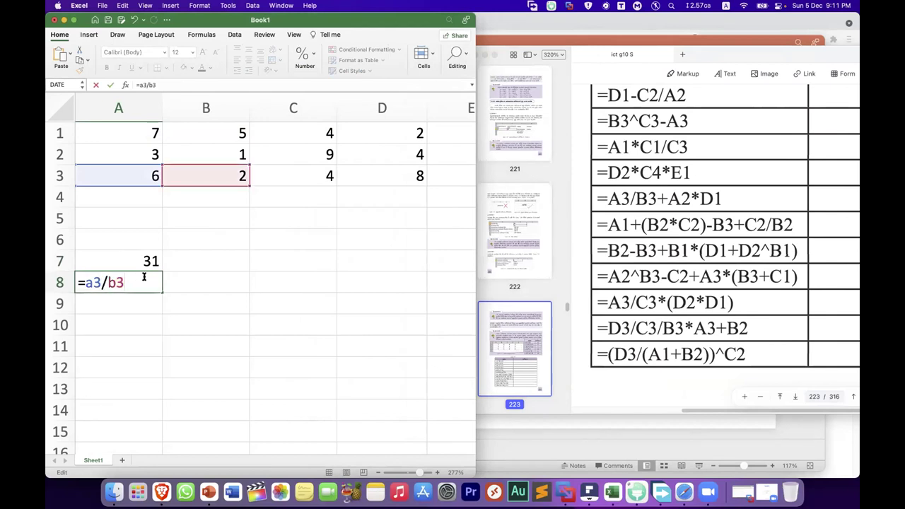
{"action": "type", "text": "+a2"}
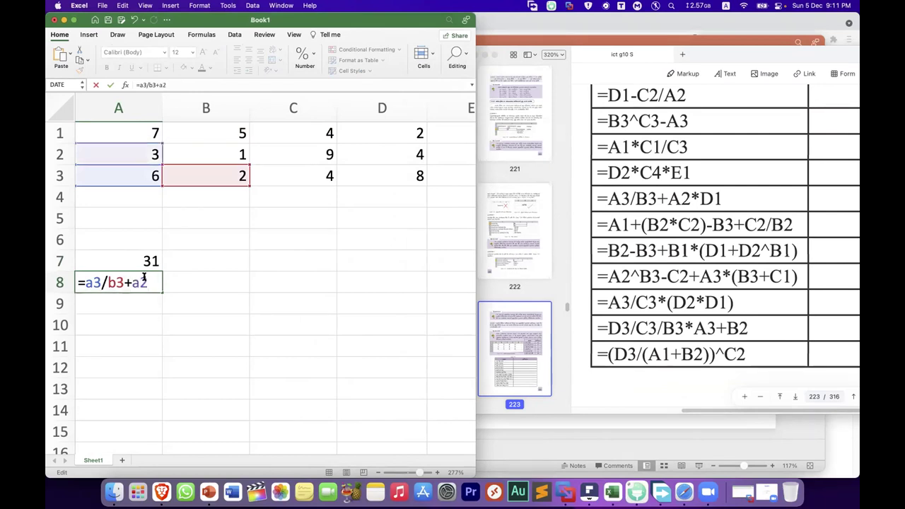
{"action": "type", "text": "*d1"}
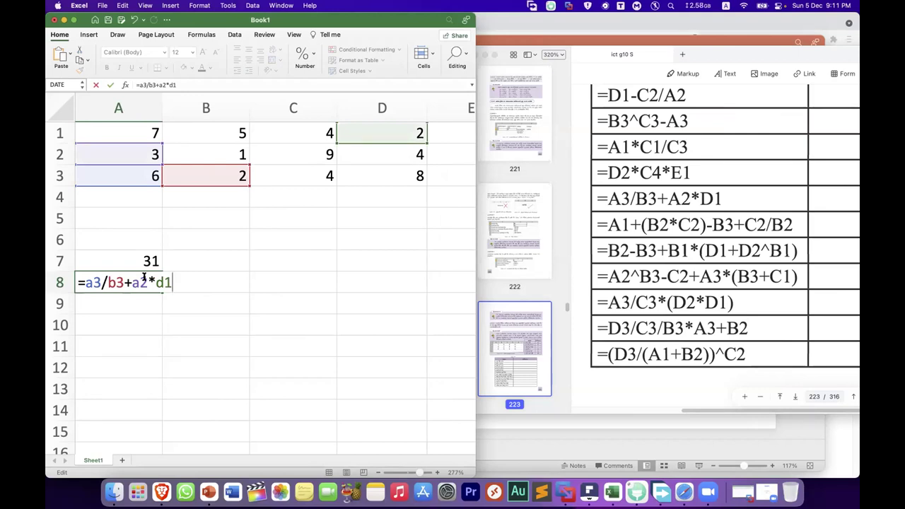
{"action": "key", "text": "Return"}
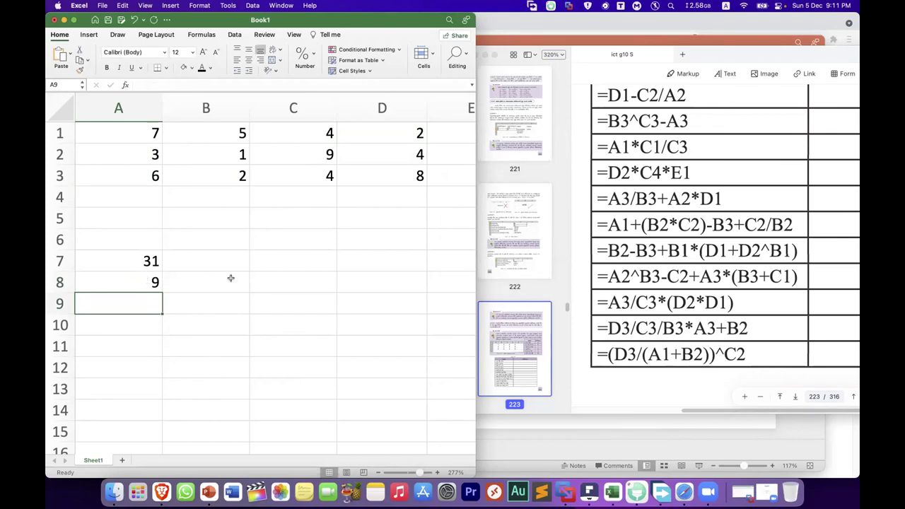
Highlight the exercise formula A2^B3-C2+A3*(B3+C1) in table 7.7 of the PDF
{"action": "scroll", "coordinate": [705, 270], "scroll_direction": "down", "scroll_amount": 1}
{"action": "scroll", "coordinate": [704, 269], "scroll_direction": "down", "scroll_amount": 2}
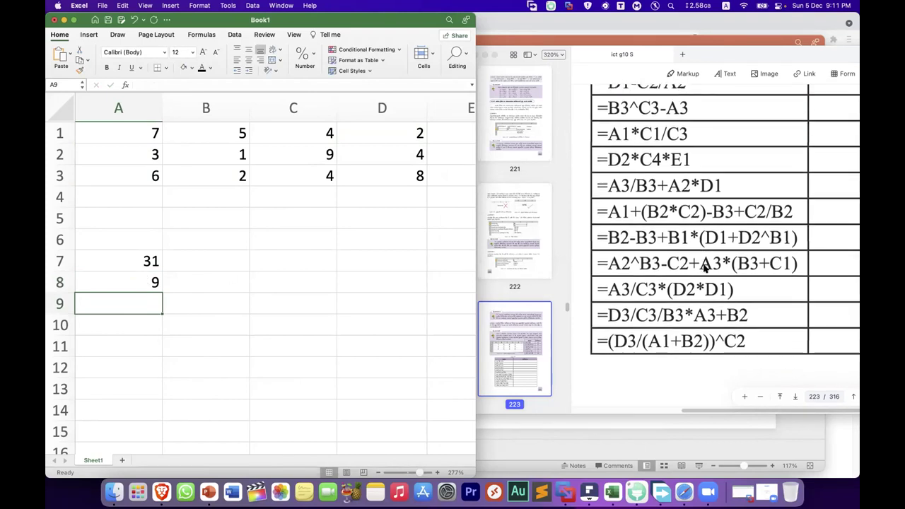
{"action": "double_click", "coordinate": [118, 300]}
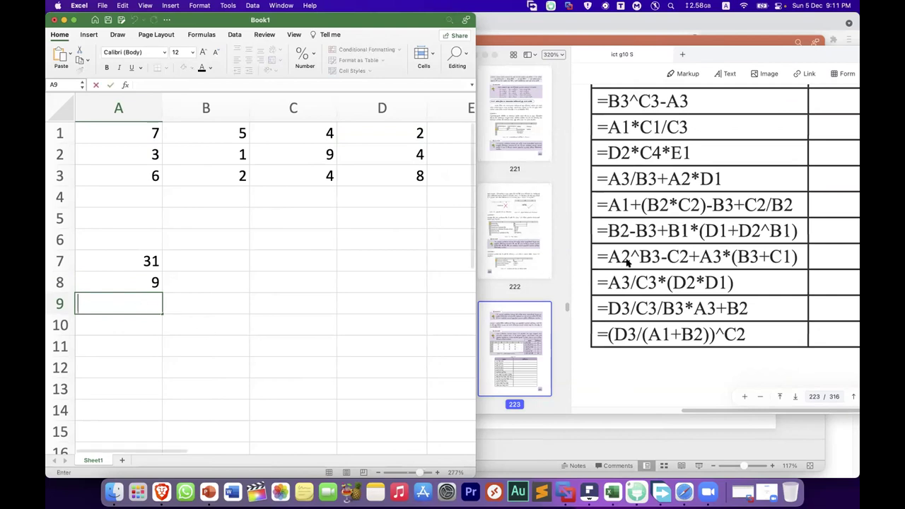
{"action": "left_click", "coordinate": [649, 258]}
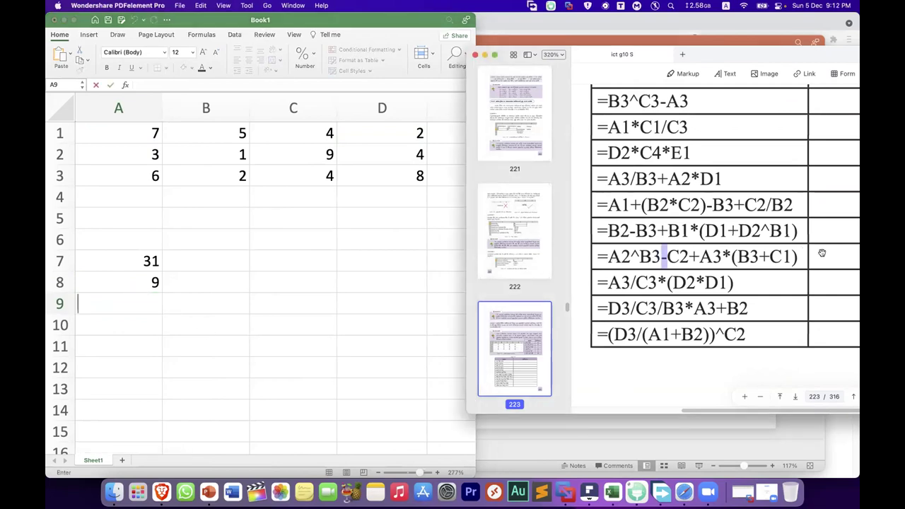
{"action": "left_click_drag", "start_coordinate": [800, 256], "coordinate": [608, 256]}
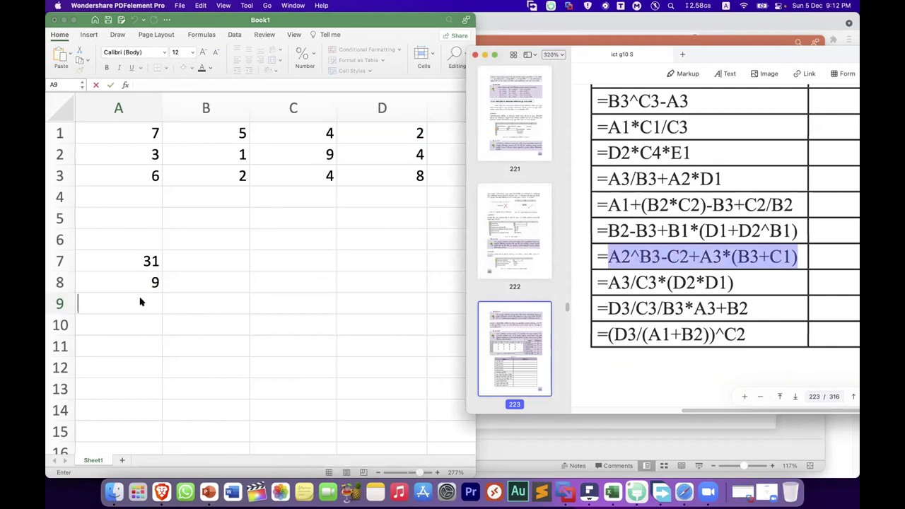
In Excel, enter the highlighted formula =A2^B3-C2+A3*(B3+C1) in cell A9
{"action": "double_click", "coordinate": [135, 302]}
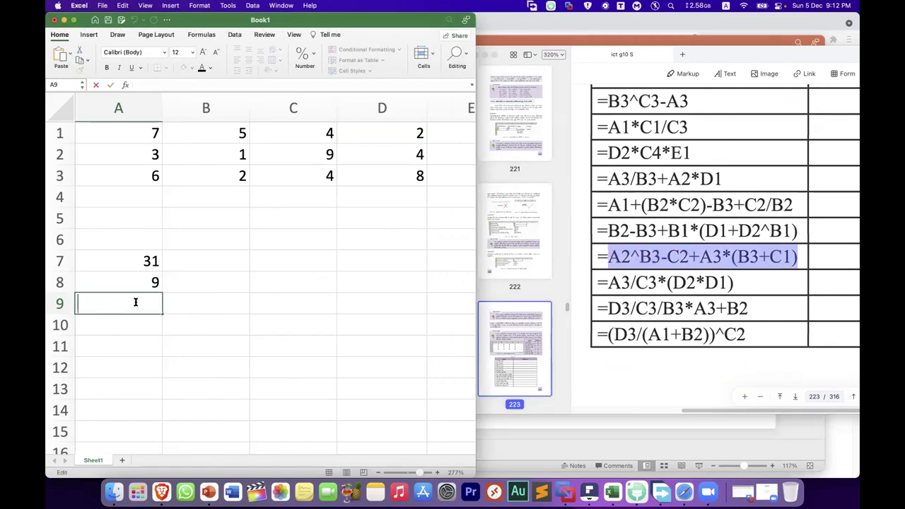
{"action": "type", "text": "="}
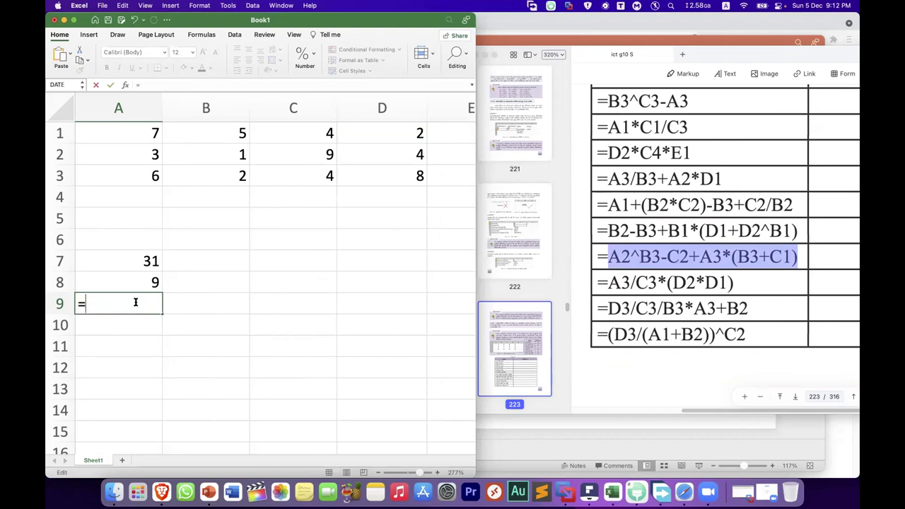
{"action": "type", "text": "a2"}
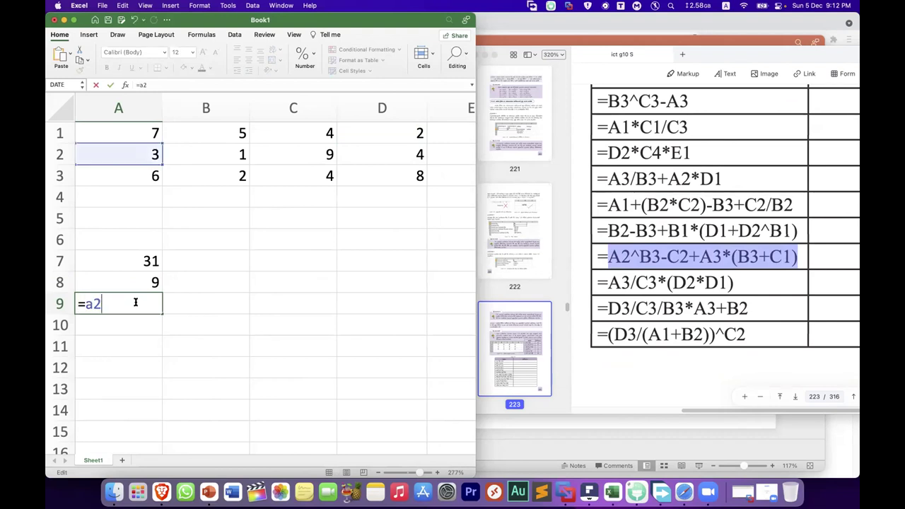
{"action": "type", "text": "^b3-"}
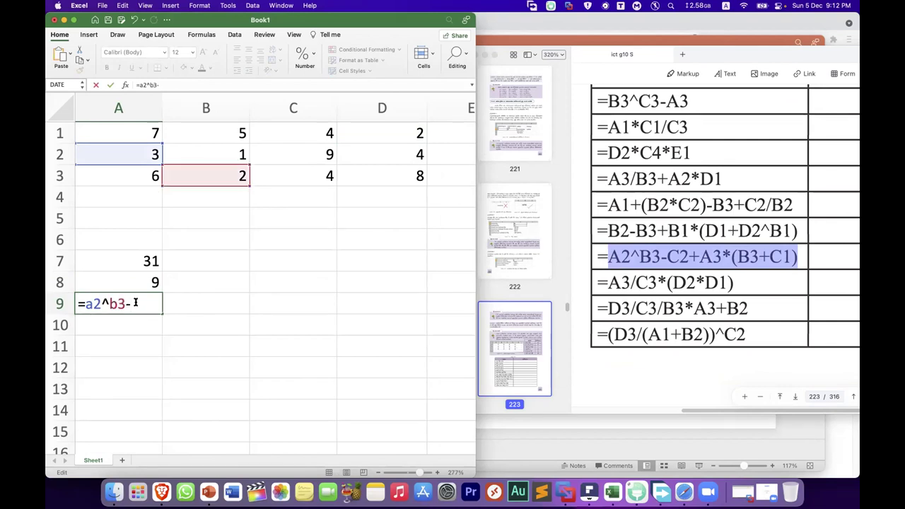
{"action": "type", "text": "c2+a3"}
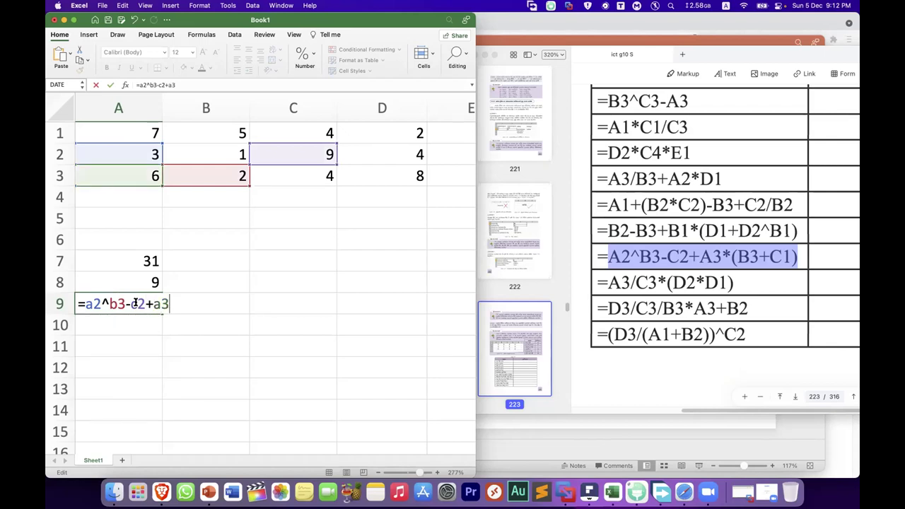
{"action": "type", "text": "*"}
{"action": "type", "text": "("}
{"action": "type", "text": "b3"}
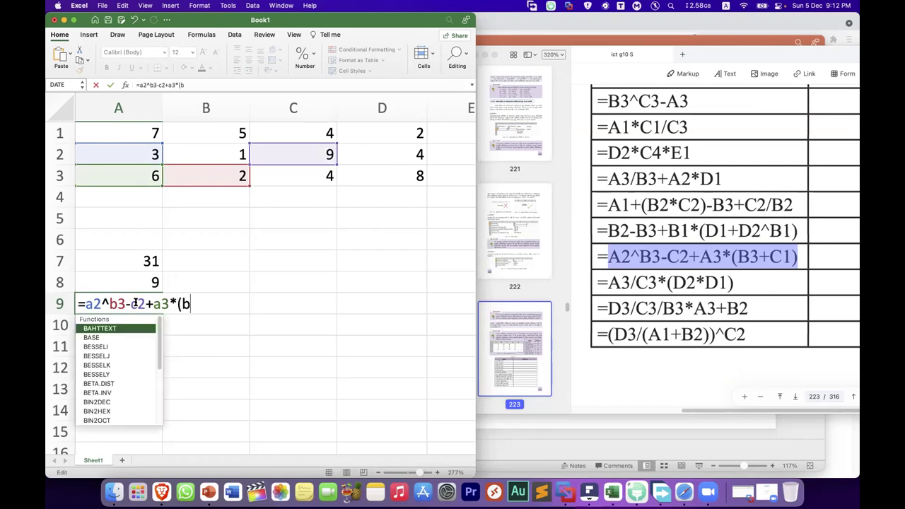
{"action": "type", "text": "+"}
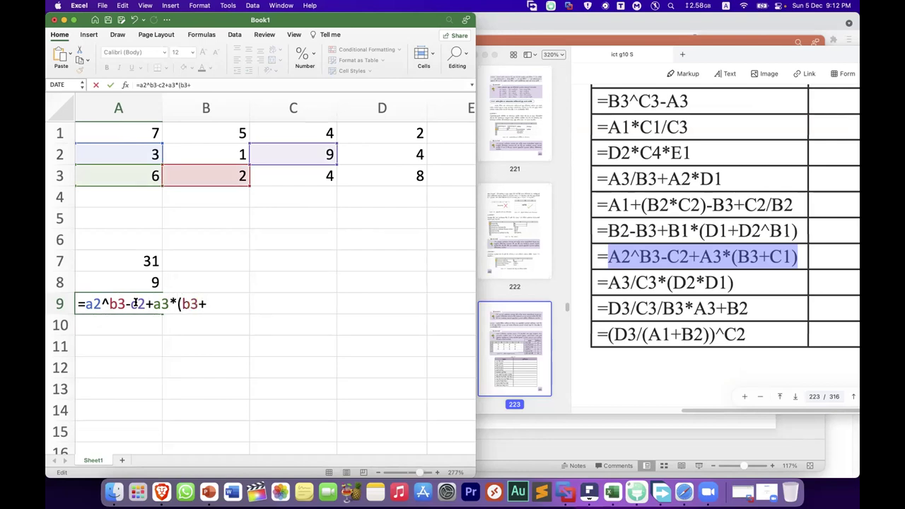
{"action": "type", "text": "c"}
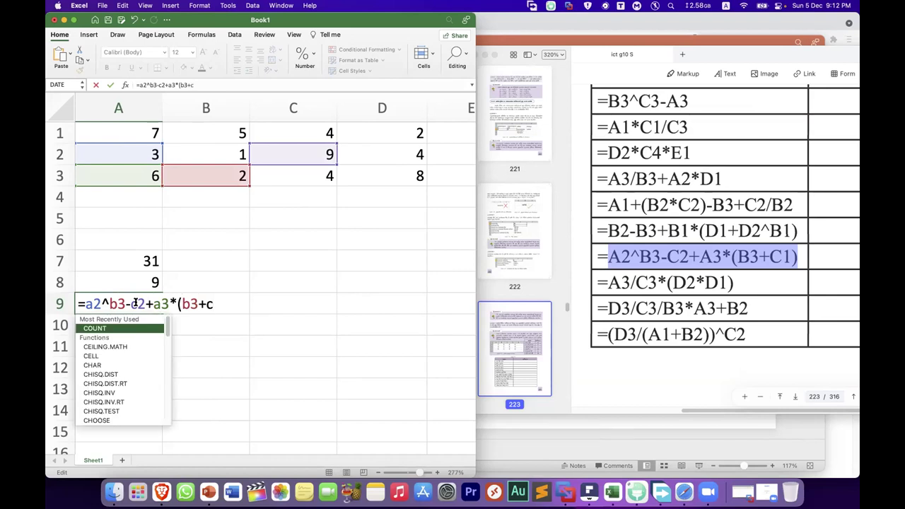
{"action": "type", "text": "1)"}
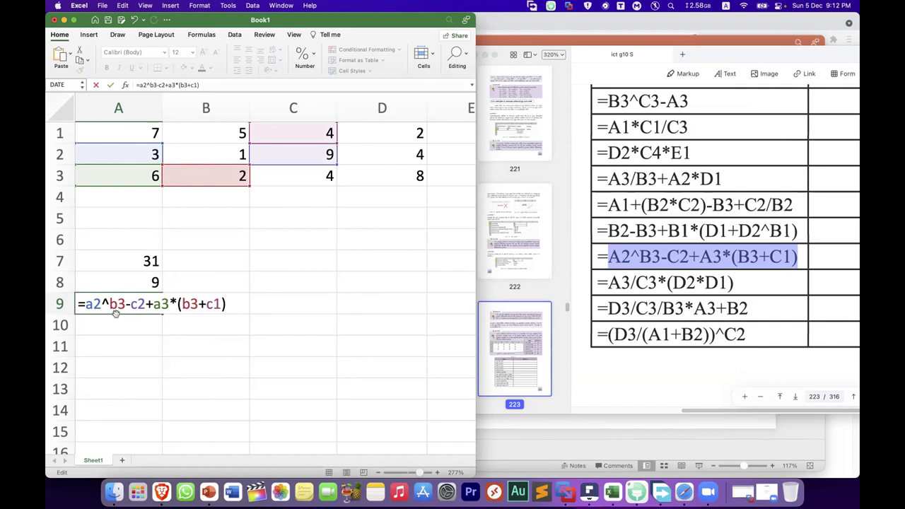
{"action": "key", "text": "Return"}
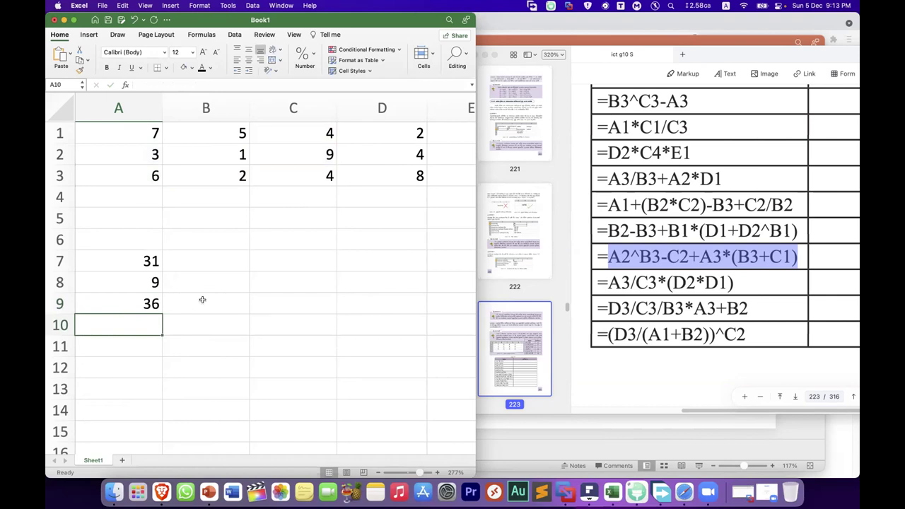
Highlight the exercise formula B2-B3+B1*(D1+D2^B1) in table 7.7 of the PDF
{"action": "scroll", "coordinate": [785, 220], "scroll_direction": "down", "scroll_amount": 1}
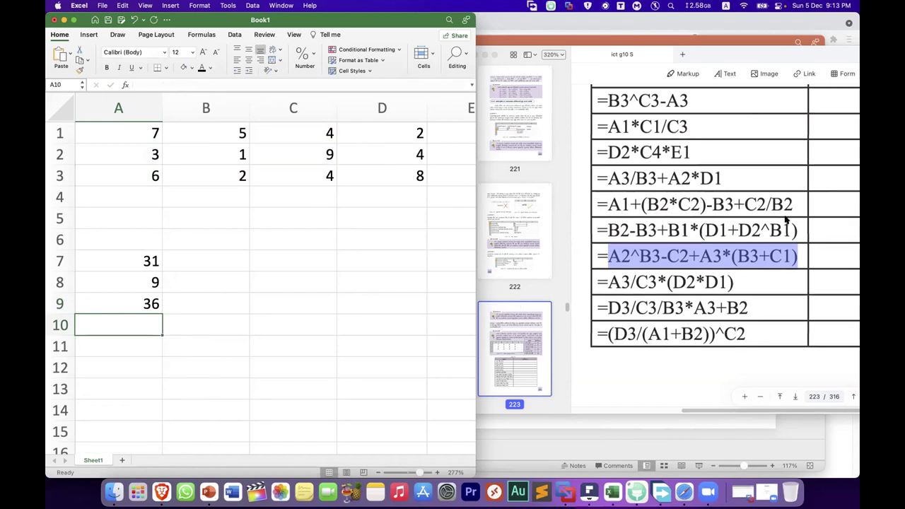
{"action": "left_click", "coordinate": [785, 222]}
{"action": "left_click", "coordinate": [612, 228]}
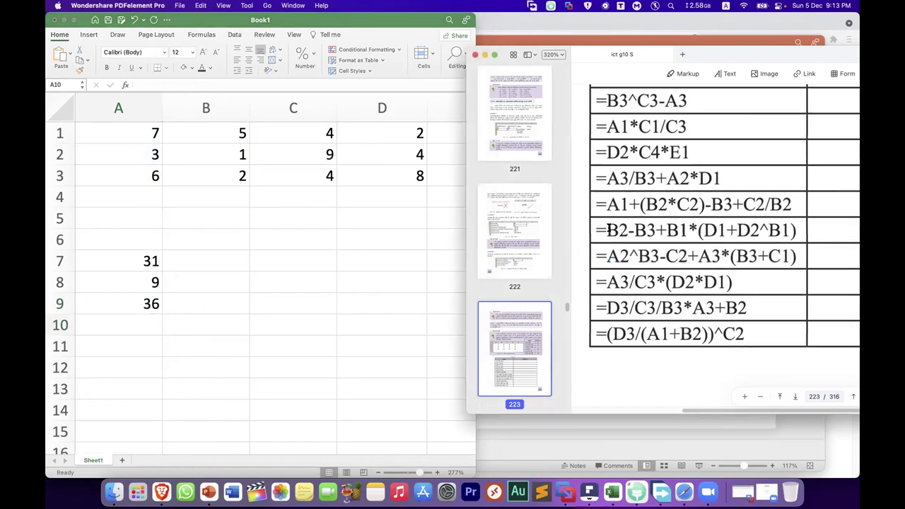
{"action": "left_click_drag", "start_coordinate": [608, 229], "coordinate": [801, 230]}
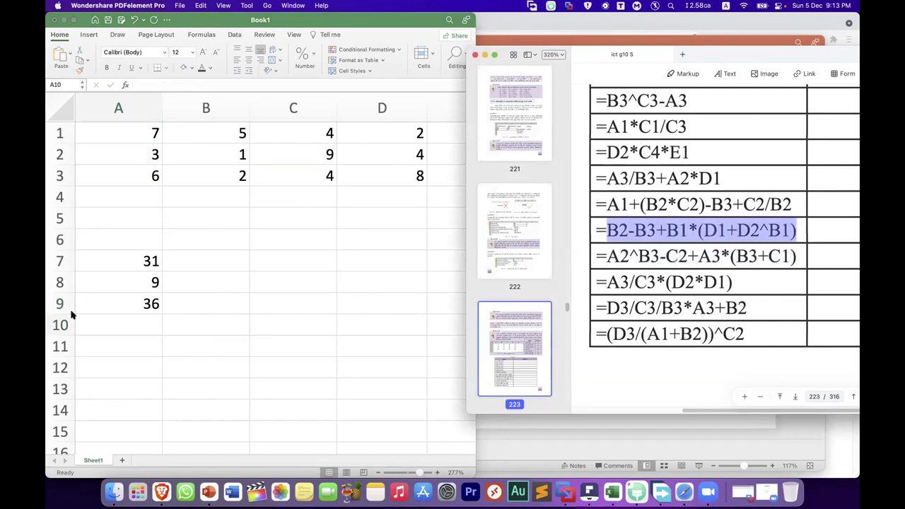
In Excel, enter the highlighted formula =B2-B3+B1*(D1+D2^B1) in cell A10
{"action": "left_click", "coordinate": [129, 323]}
{"action": "double_click", "coordinate": [130, 321]}
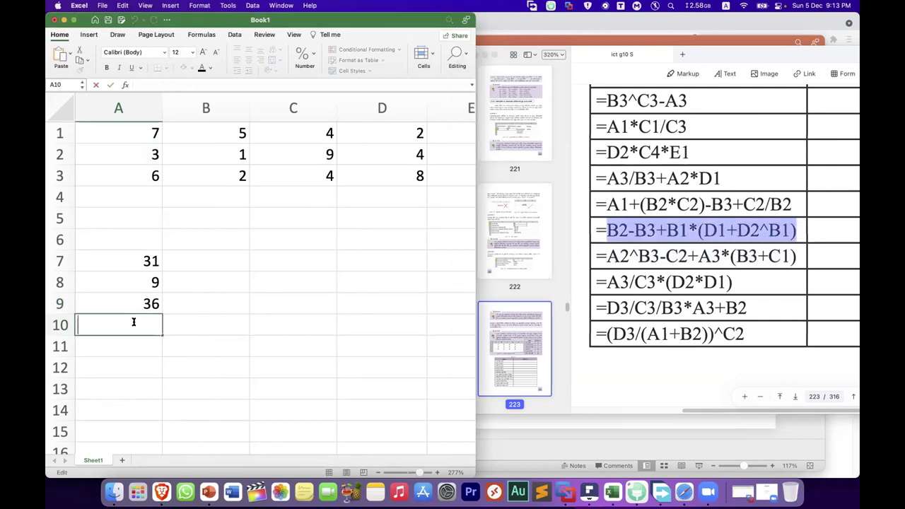
{"action": "type", "text": "="}
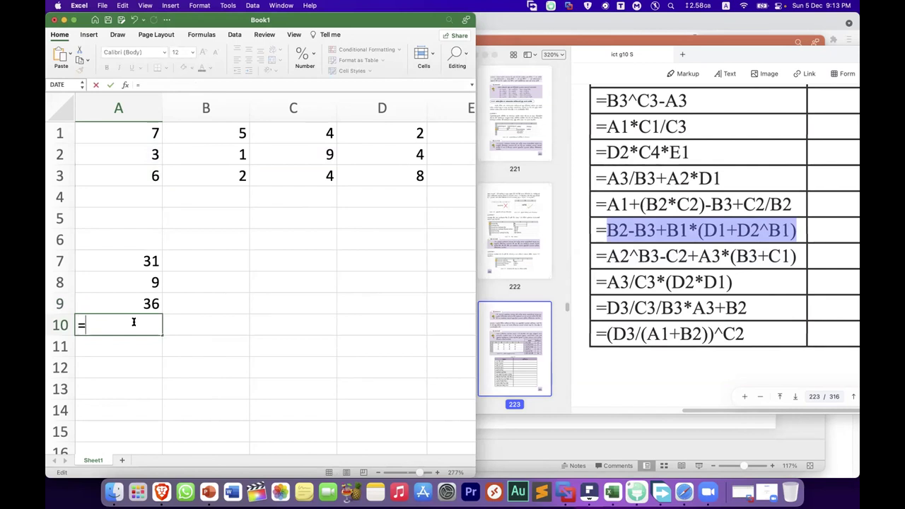
{"action": "type", "text": "b2-b3"}
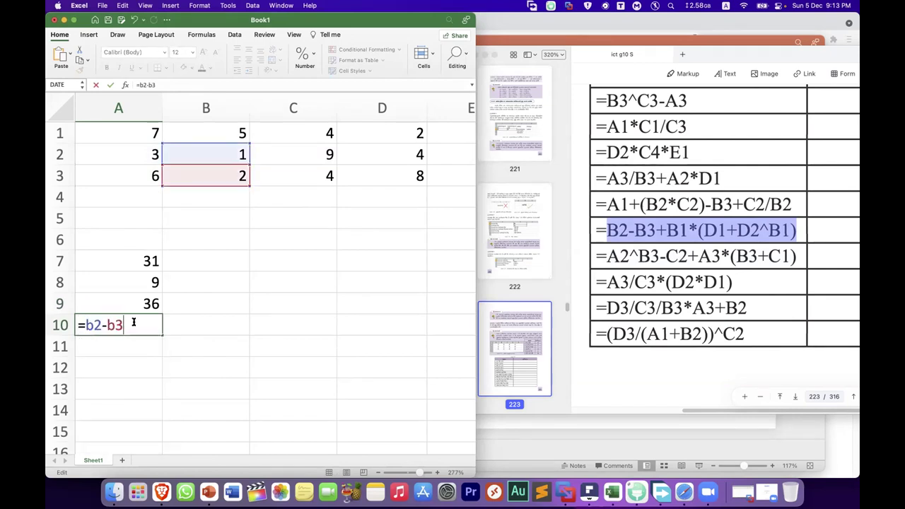
{"action": "type", "text": "+b1"}
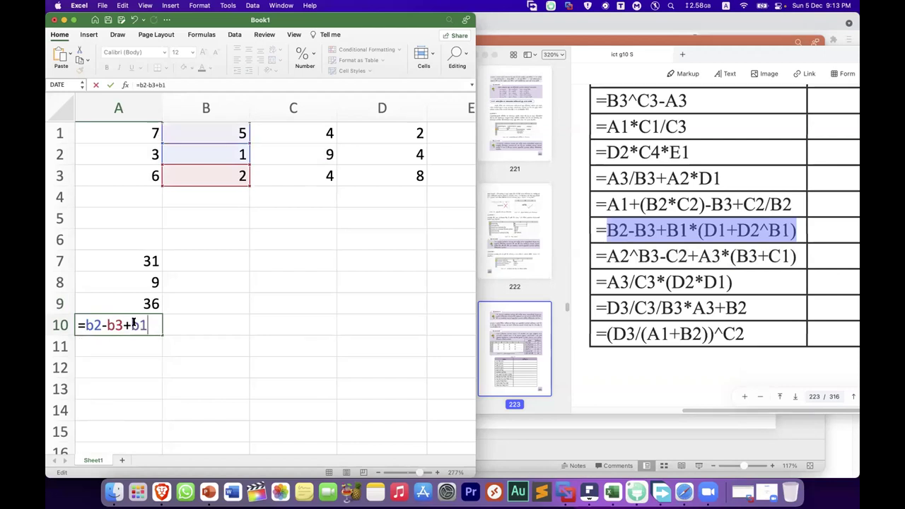
{"action": "type", "text": "*("}
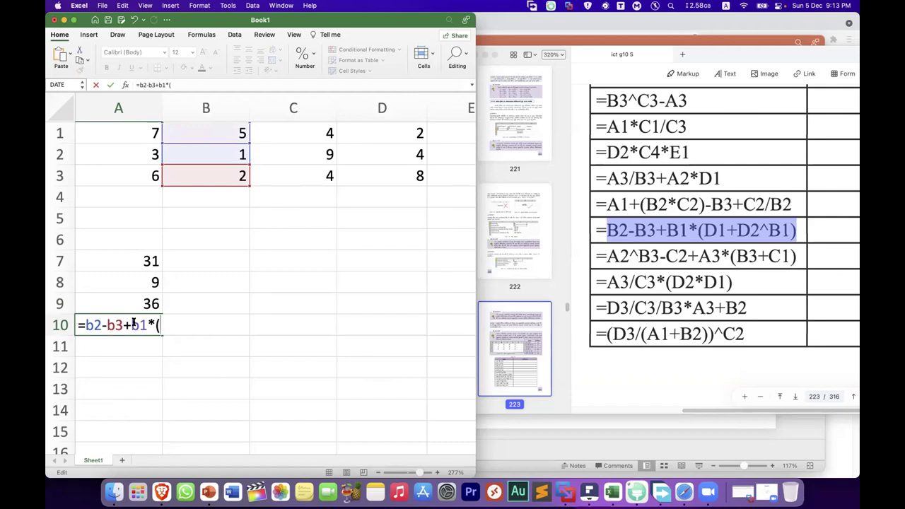
{"action": "type", "text": "d1+"}
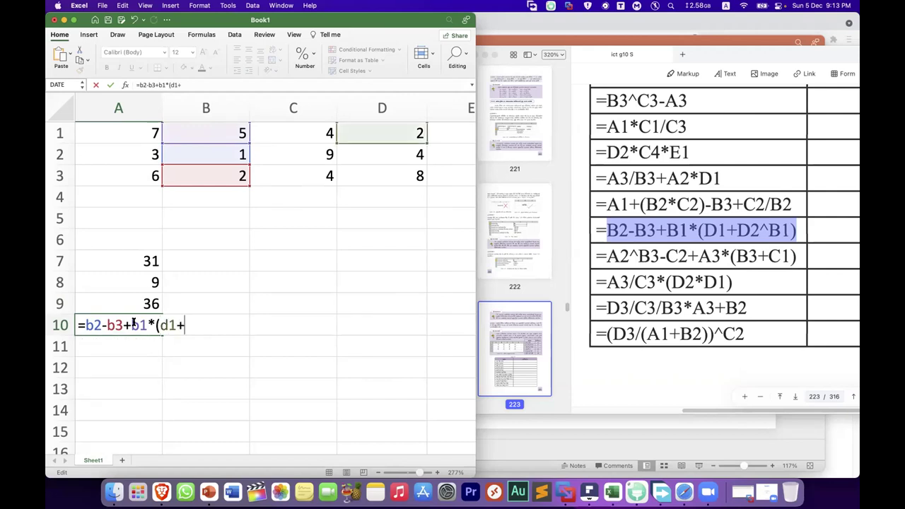
{"action": "type", "text": "d2"}
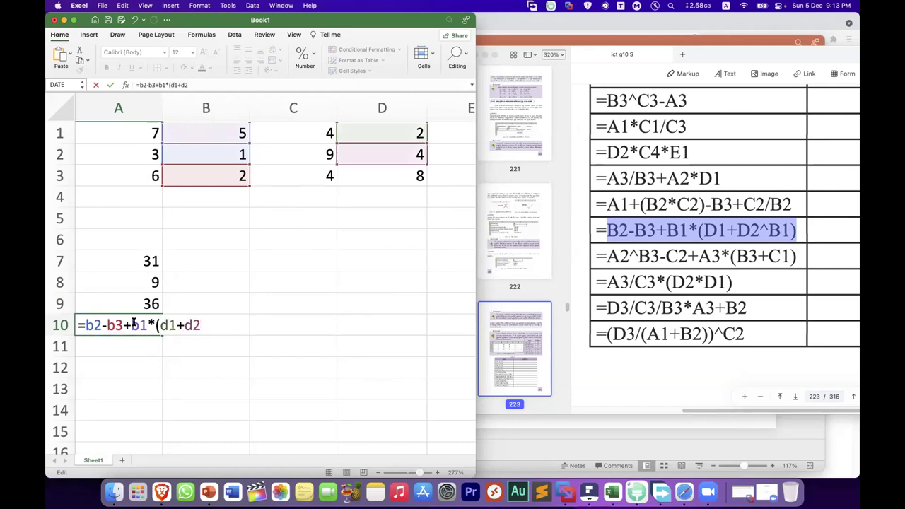
{"action": "type", "text": "^"}
{"action": "type", "text": "b1"}
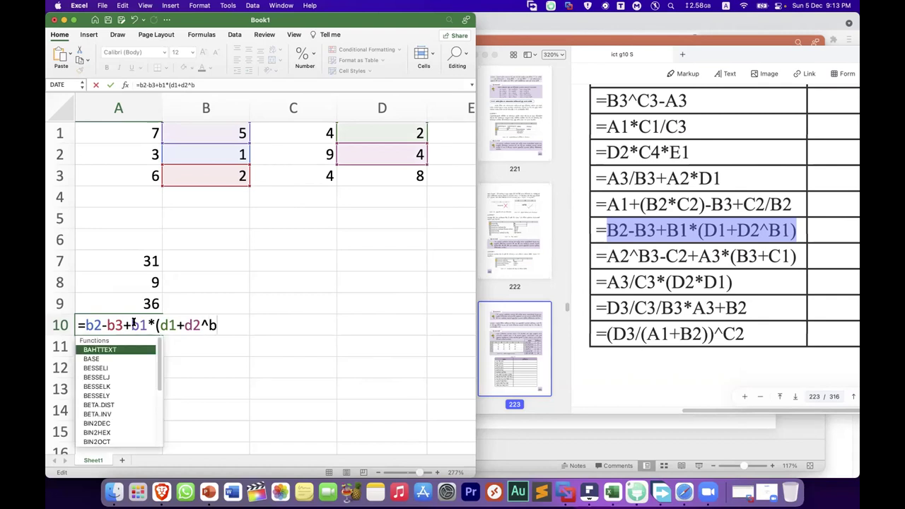
{"action": "type", "text": ")"}
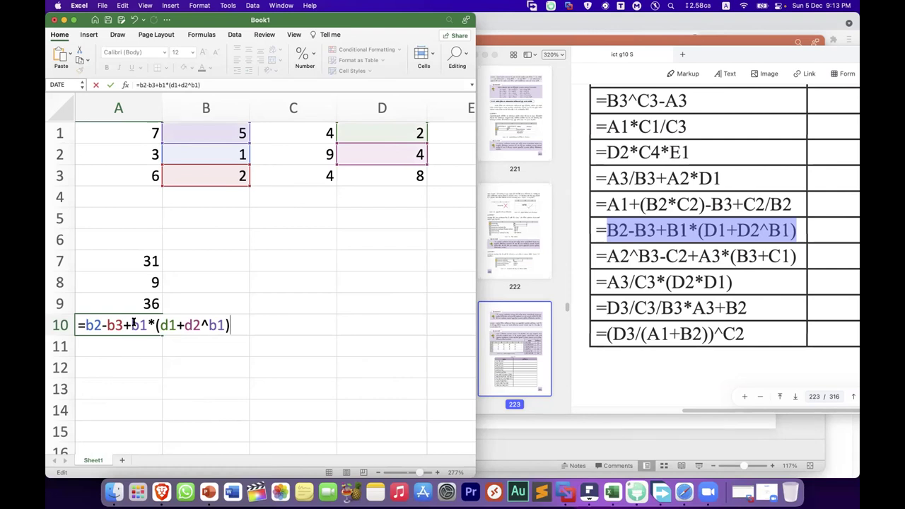
{"action": "key", "text": "Return"}
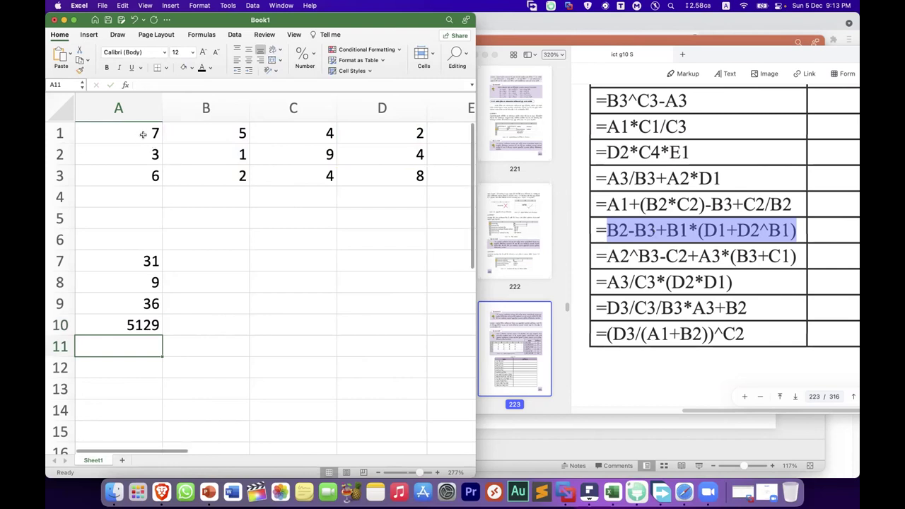
Review the individual data cells A1, B1 and B2, comparing A1 and B1 repeatedly
{"action": "left_click", "coordinate": [200, 132]}
{"action": "left_click", "coordinate": [203, 152]}
{"action": "left_click", "coordinate": [146, 135]}
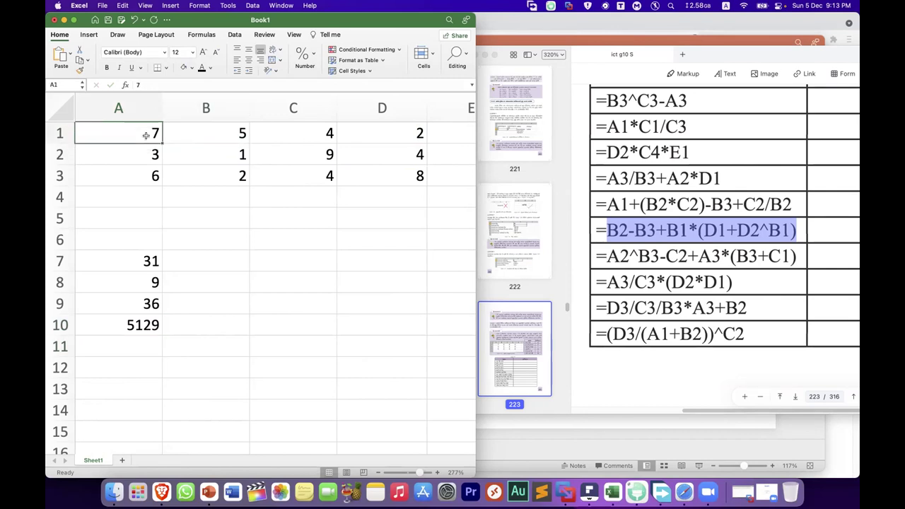
{"action": "left_click", "coordinate": [204, 132]}
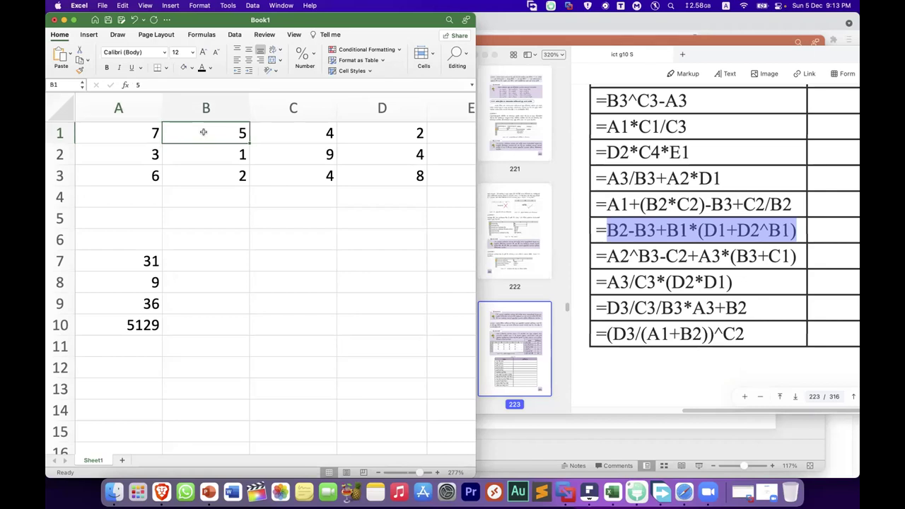
{"action": "left_click", "coordinate": [148, 132]}
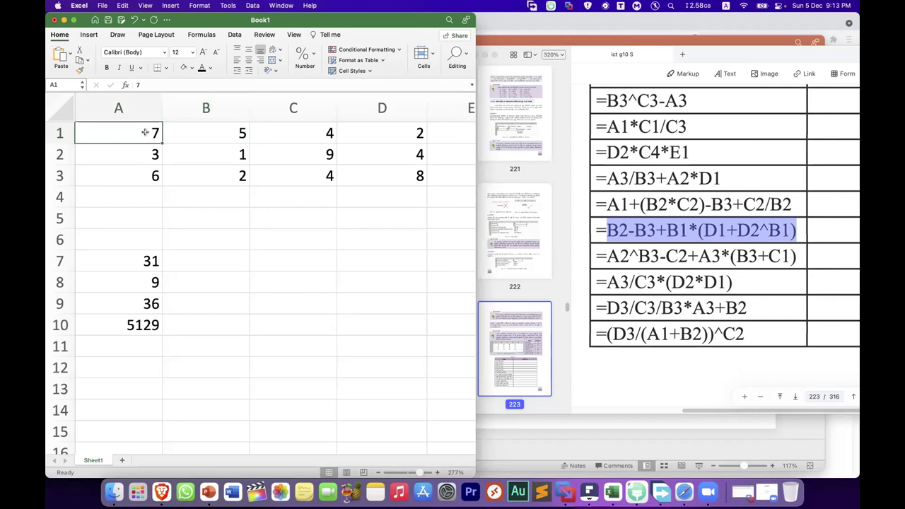
{"action": "left_click", "coordinate": [227, 131]}
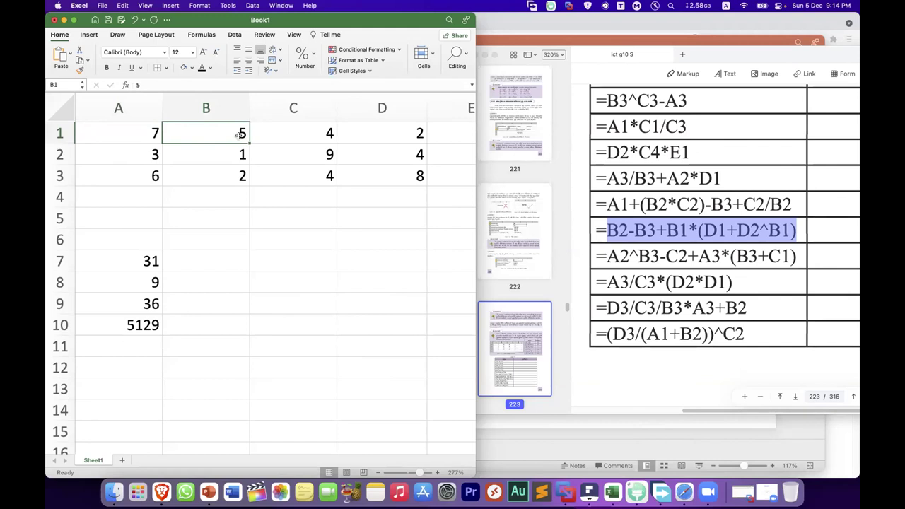
{"action": "left_click", "coordinate": [149, 135]}
{"action": "left_click", "coordinate": [202, 134]}
Examine the source data by column and row, selecting A1:A3, B1:B3 and the values across row 1
{"action": "left_click", "coordinate": [140, 134]}
{"action": "left_click", "coordinate": [137, 170], "text": "shift"}
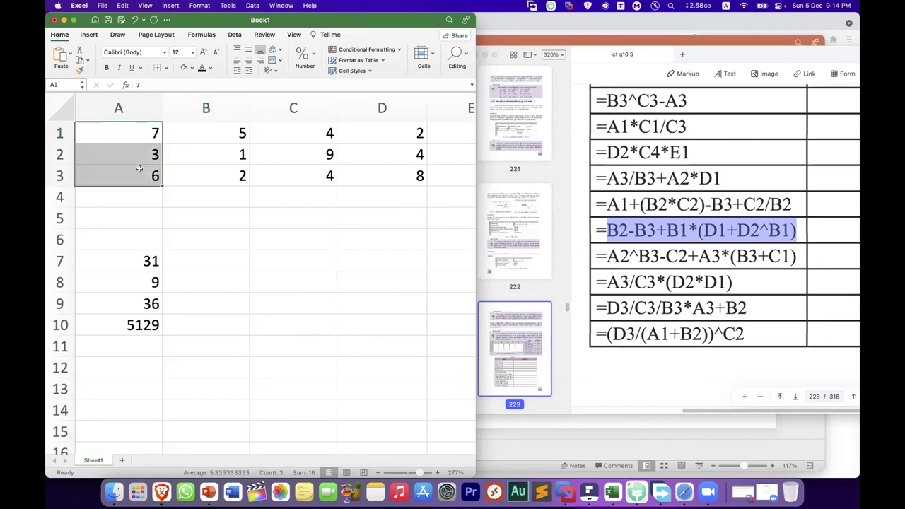
{"action": "left_click", "coordinate": [122, 199]}
{"action": "left_click_drag", "start_coordinate": [208, 131], "coordinate": [212, 181]}
{"action": "left_click", "coordinate": [213, 204]}
{"action": "left_click_drag", "start_coordinate": [131, 133], "coordinate": [460, 137]}
{"action": "left_click", "coordinate": [457, 135]}
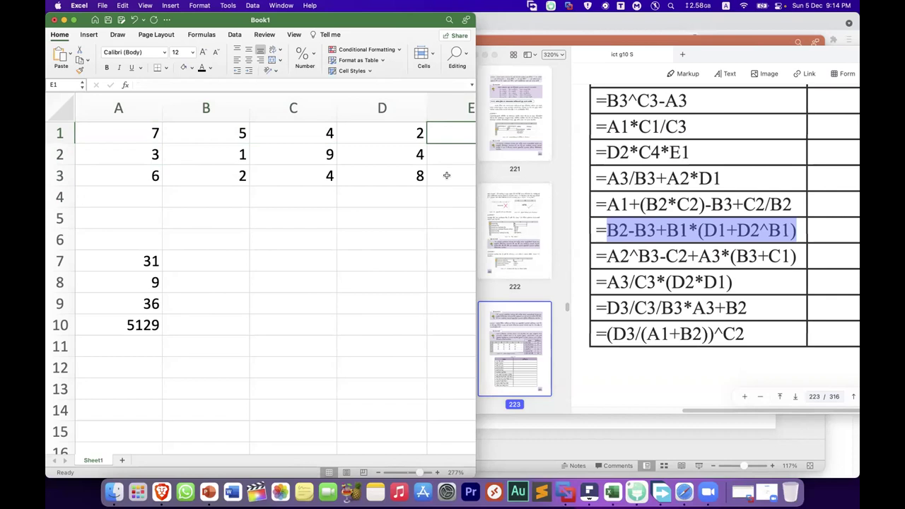
Change the value in cell D1 to 34343 to test recalculation of the dependent formulas
{"action": "double_click", "coordinate": [386, 133]}
{"action": "double_click", "coordinate": [419, 133]}
{"action": "type", "text": "34343"}
{"action": "left_click", "coordinate": [440, 157]}
Restore the value in cell D1 to 2
{"action": "double_click", "coordinate": [404, 134]}
{"action": "double_click", "coordinate": [404, 133]}
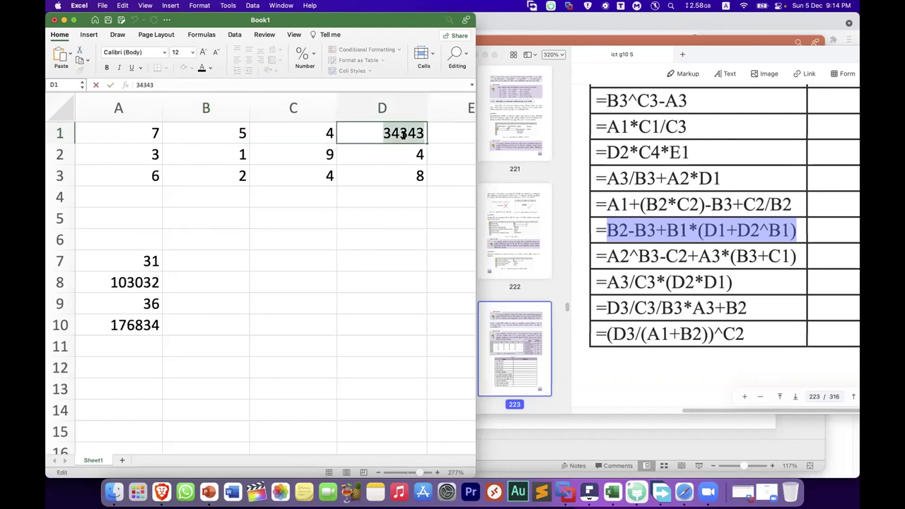
{"action": "type", "text": "2"}
{"action": "left_click", "coordinate": [431, 178]}
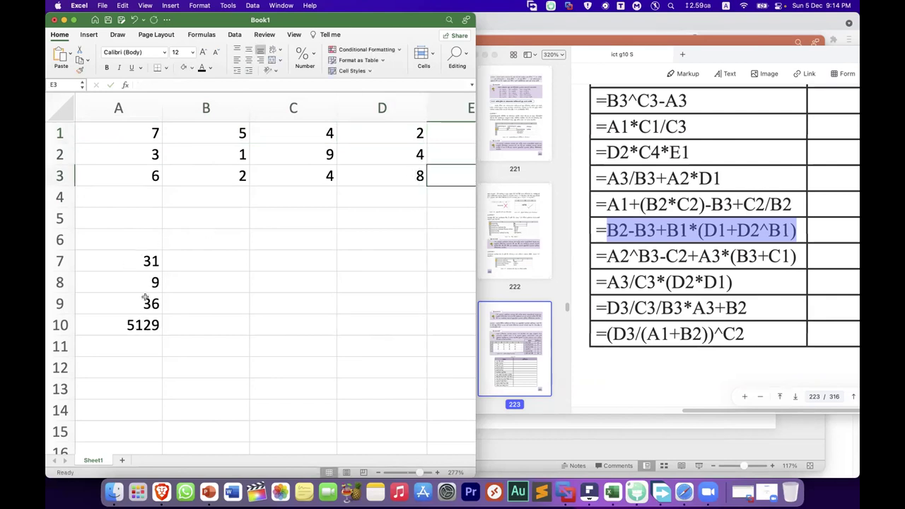
Review the formula results in A7:A10 and set cell D1 to 5
{"action": "left_click_drag", "start_coordinate": [142, 261], "coordinate": [147, 324]}
{"action": "double_click", "coordinate": [396, 131]}
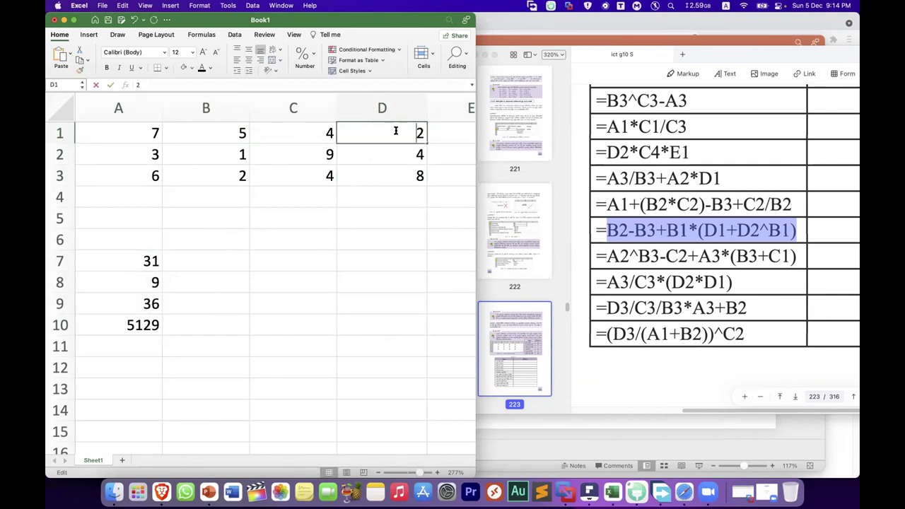
{"action": "key", "text": "shift+Left"}
{"action": "type", "text": "5"}
{"action": "left_click", "coordinate": [312, 191]}
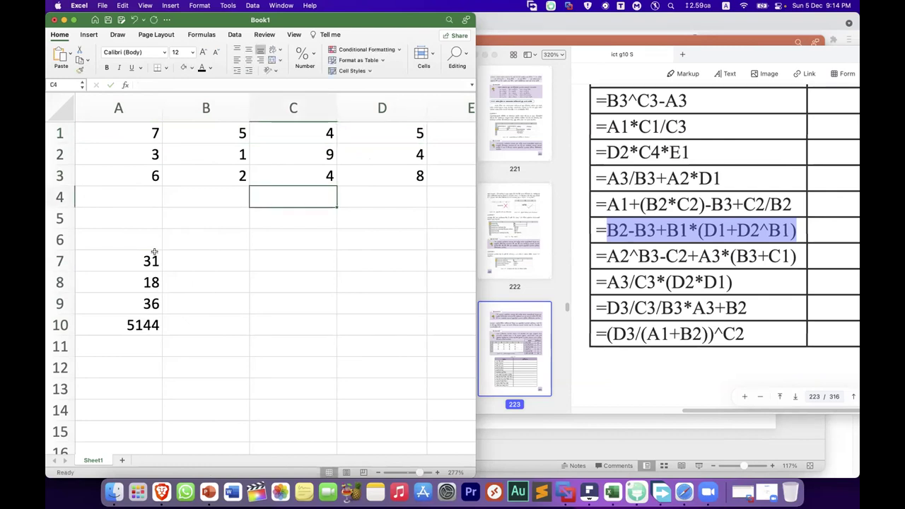
Inspect cells A8 and A9, and replace the expression in A9's formula with a reference to C9
{"action": "left_click", "coordinate": [149, 283]}
{"action": "left_click", "coordinate": [146, 301]}
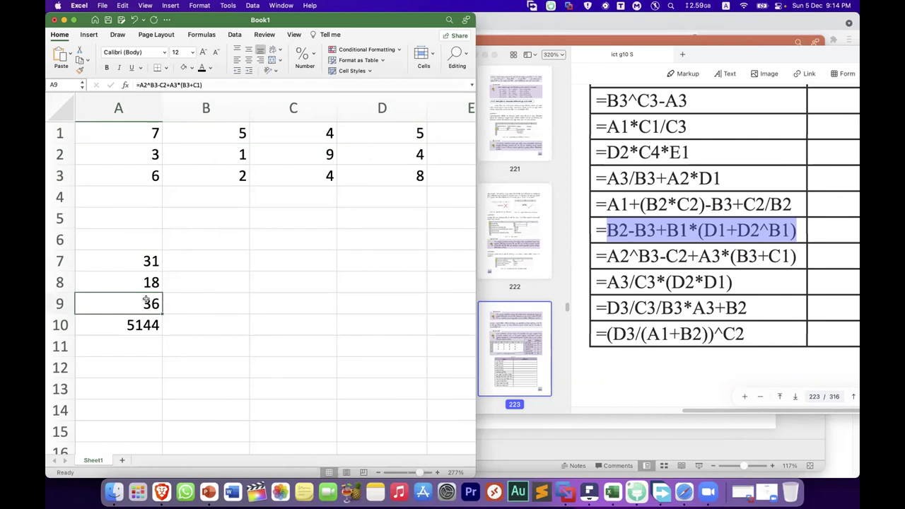
{"action": "double_click", "coordinate": [146, 300]}
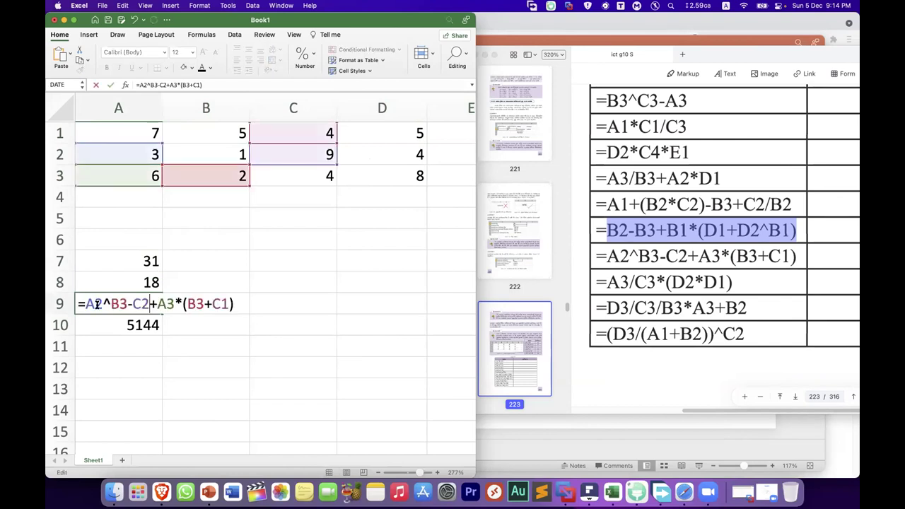
{"action": "left_click_drag", "start_coordinate": [86, 303], "coordinate": [235, 300]}
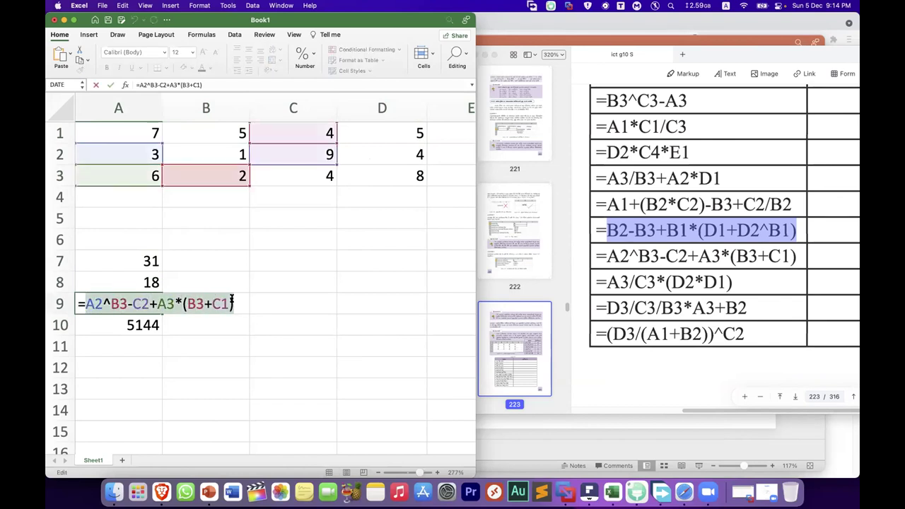
{"action": "left_click", "coordinate": [298, 296]}
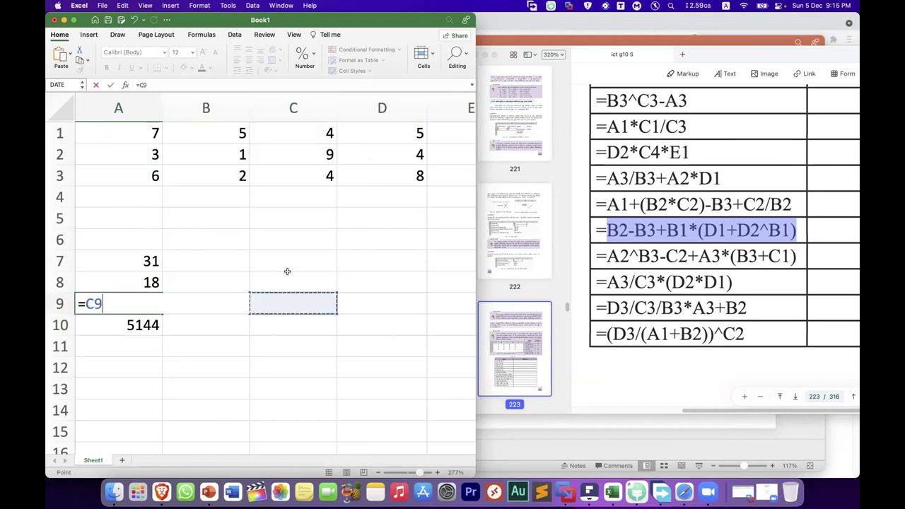
Switch to PDFelement and examine section 7.4 on page 224, including the names and syntax of the functions in table 7.8
{"action": "left_click", "coordinate": [634, 243]}
{"action": "scroll", "coordinate": [633, 243], "scroll_direction": "down", "scroll_amount": 10}
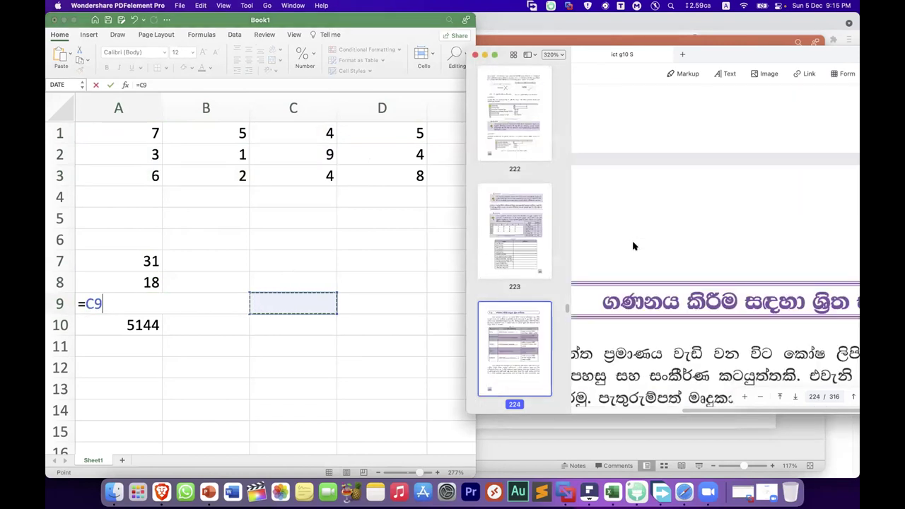
{"action": "scroll", "coordinate": [633, 246], "scroll_direction": "down", "scroll_amount": 3}
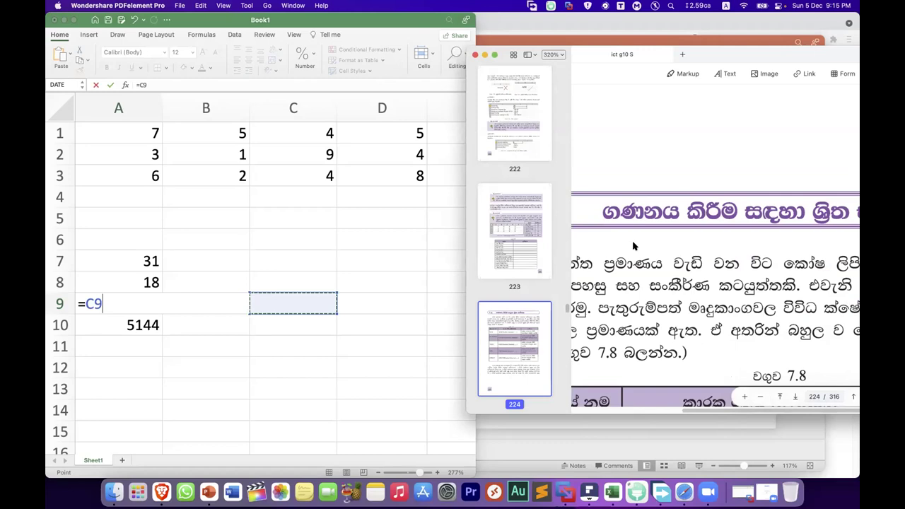
{"action": "scroll", "coordinate": [633, 246], "scroll_direction": "down", "scroll_amount": 3}
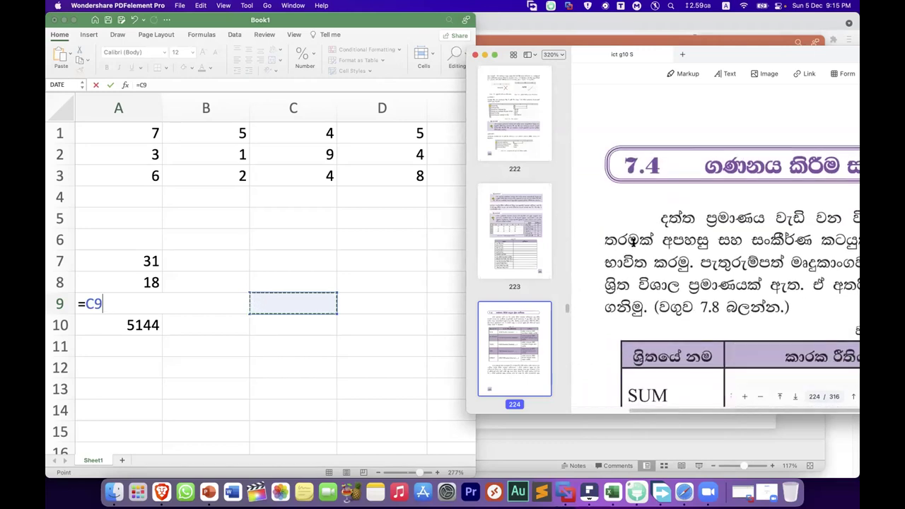
{"action": "scroll", "coordinate": [633, 244], "scroll_direction": "right", "scroll_amount": 5}
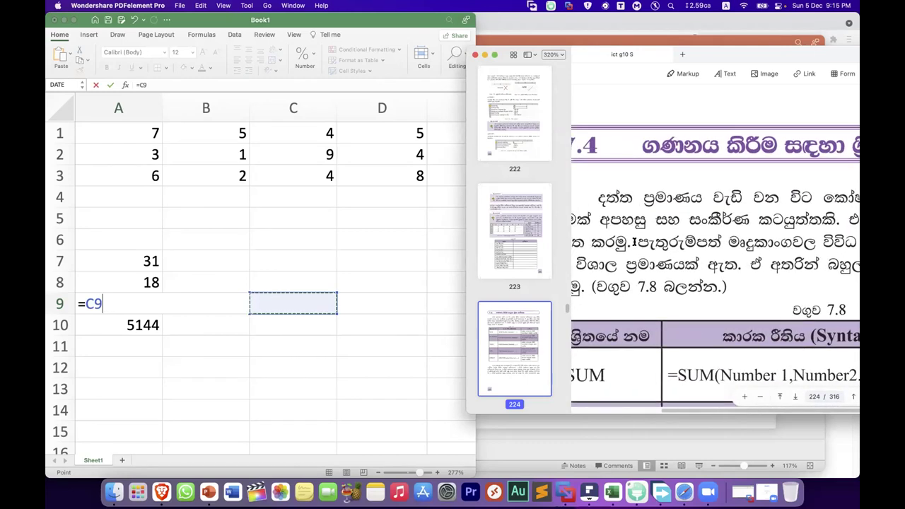
{"action": "scroll", "coordinate": [634, 242], "scroll_direction": "right", "scroll_amount": 2}
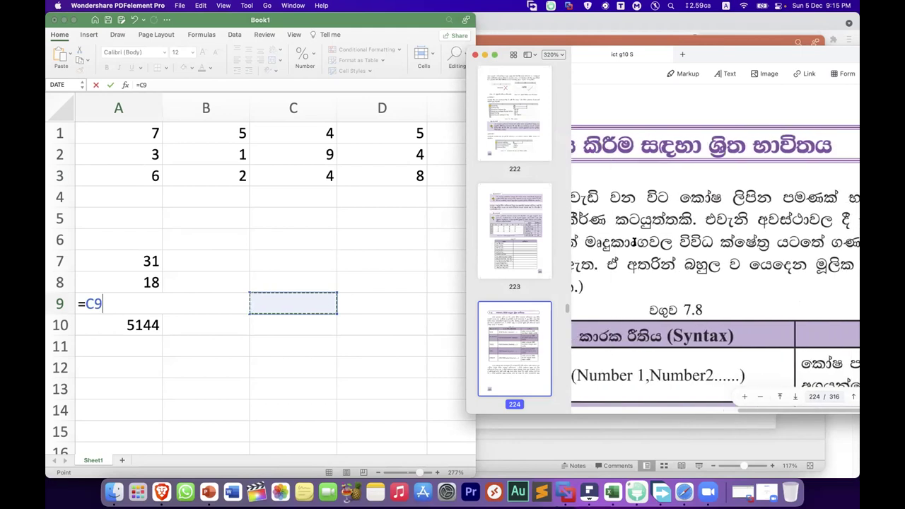
{"action": "scroll", "coordinate": [637, 241], "scroll_direction": "left", "scroll_amount": 5}
{"action": "scroll", "coordinate": [634, 241], "scroll_direction": "left", "scroll_amount": 2}
{"action": "scroll", "coordinate": [634, 244], "scroll_direction": "down", "scroll_amount": 5}
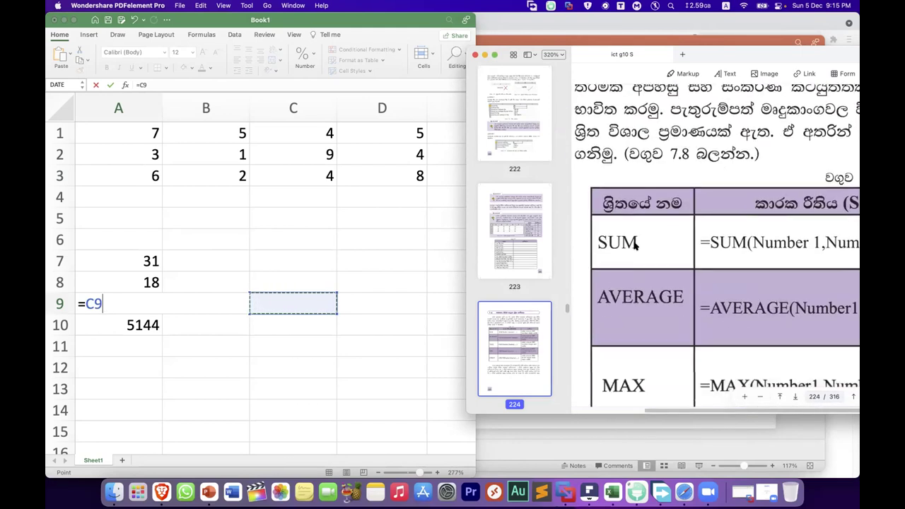
{"action": "scroll", "coordinate": [634, 245], "scroll_direction": "down", "scroll_amount": 6}
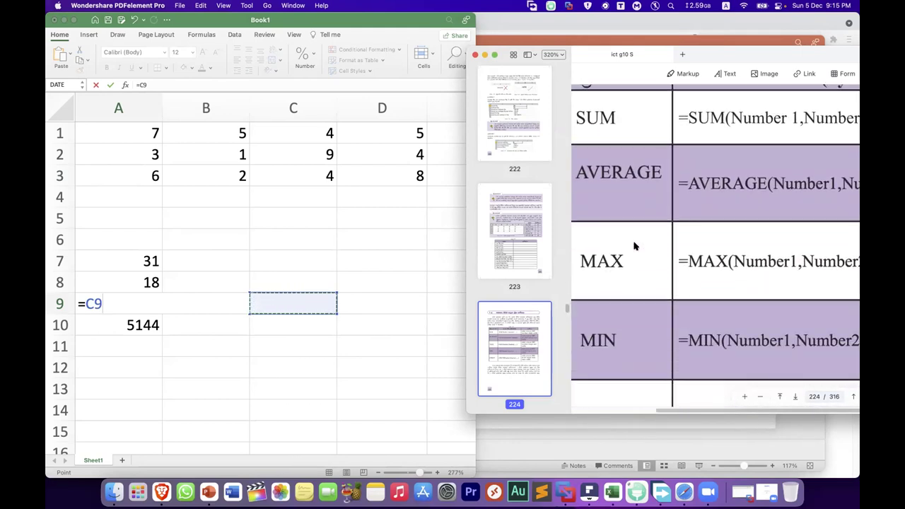
{"action": "scroll", "coordinate": [636, 243], "scroll_direction": "up", "scroll_amount": 5}
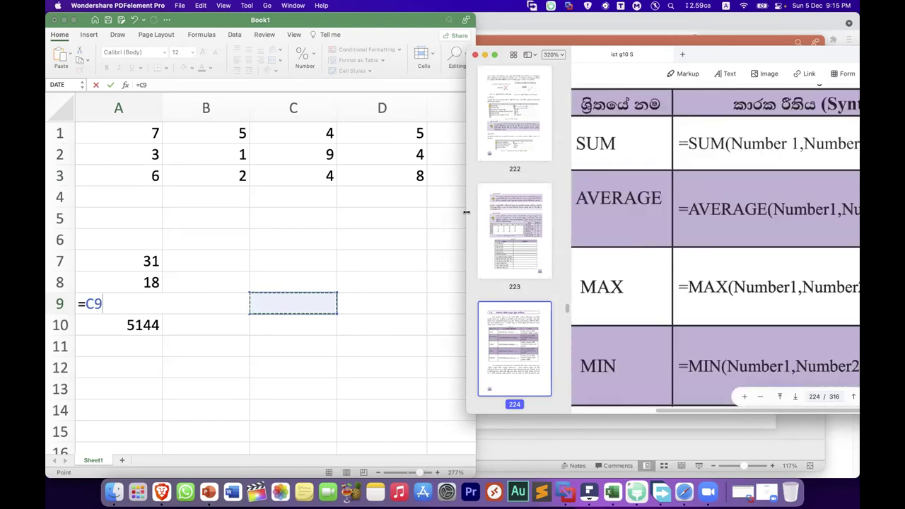
Widen the PDFelement window to read the syntax column of table 7.8, and return to the Excel worksheet at full size
{"action": "left_click_drag", "start_coordinate": [466, 212], "coordinate": [369, 213]}
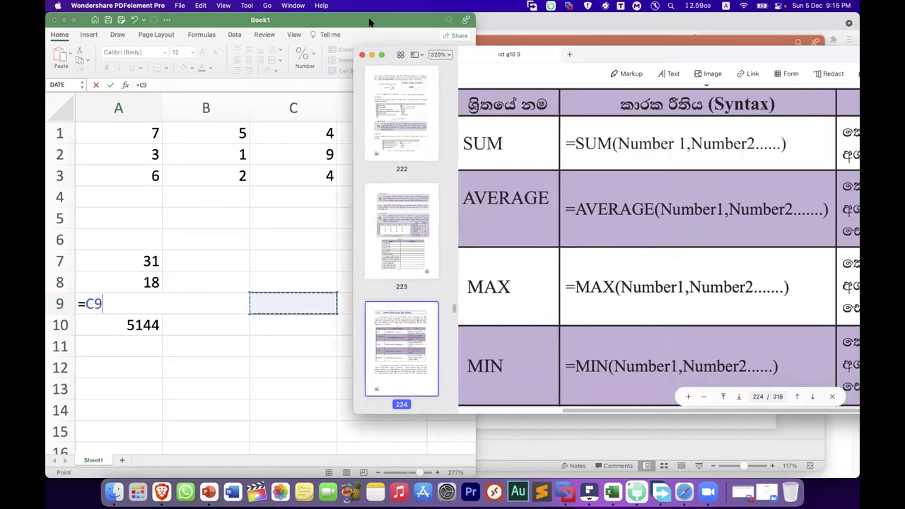
{"action": "left_click", "coordinate": [460, 58]}
{"action": "double_click", "coordinate": [476, 66]}
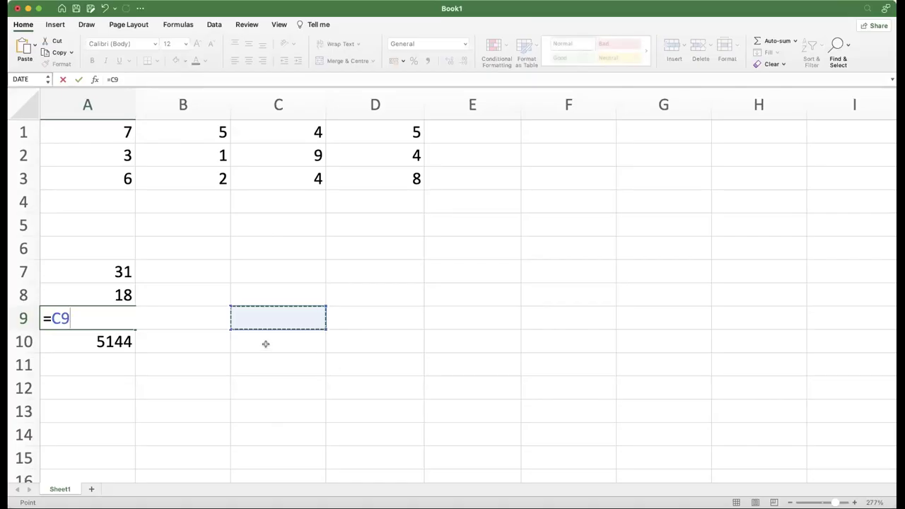
{"action": "left_click", "coordinate": [264, 344]}
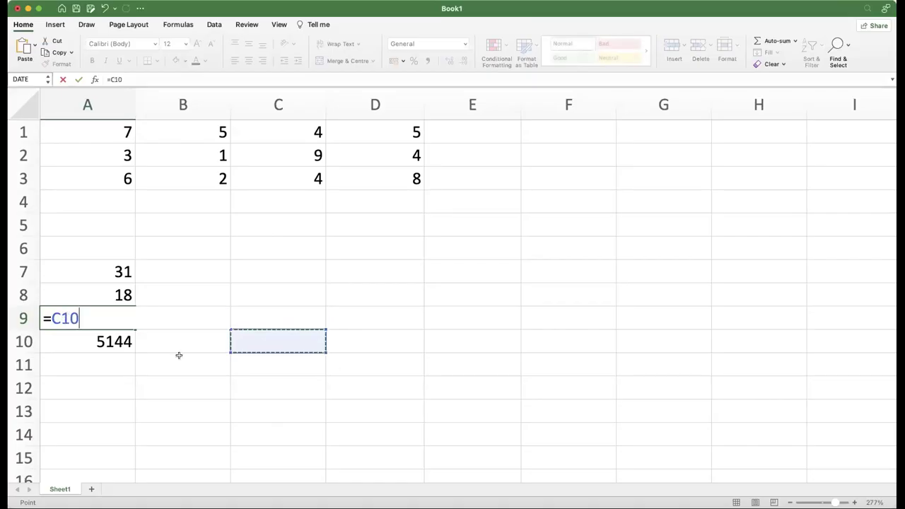
{"action": "left_click", "coordinate": [179, 366]}
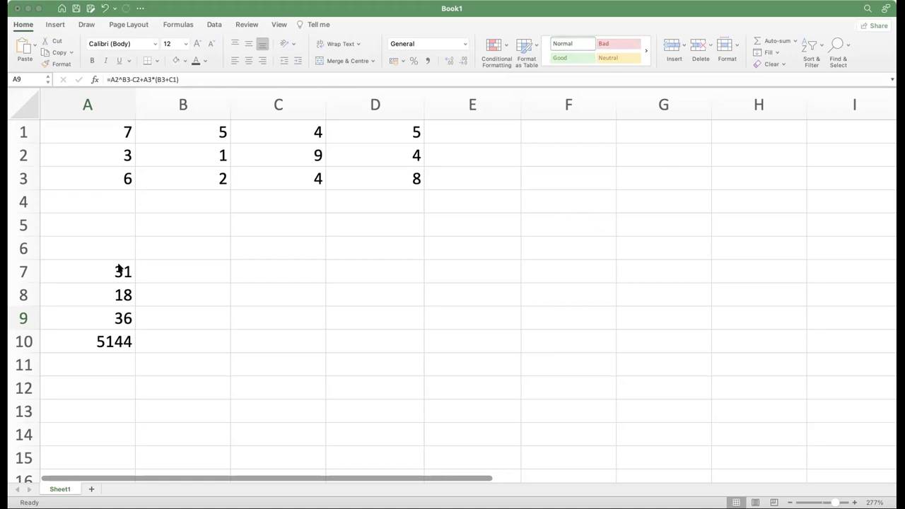
Clear the formula results from cells A7:A10
{"action": "left_click_drag", "start_coordinate": [91, 270], "coordinate": [97, 345]}
{"action": "key", "text": "Delete"}
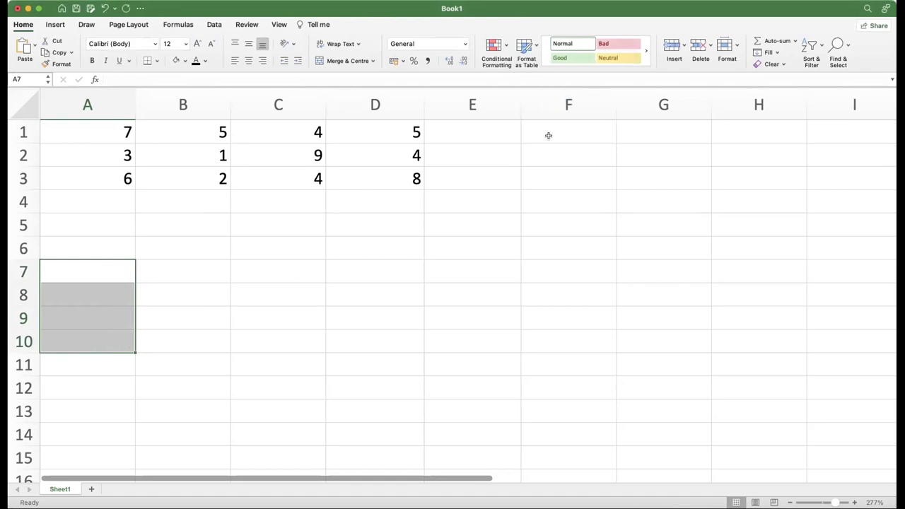
{"action": "left_click", "coordinate": [562, 135]}
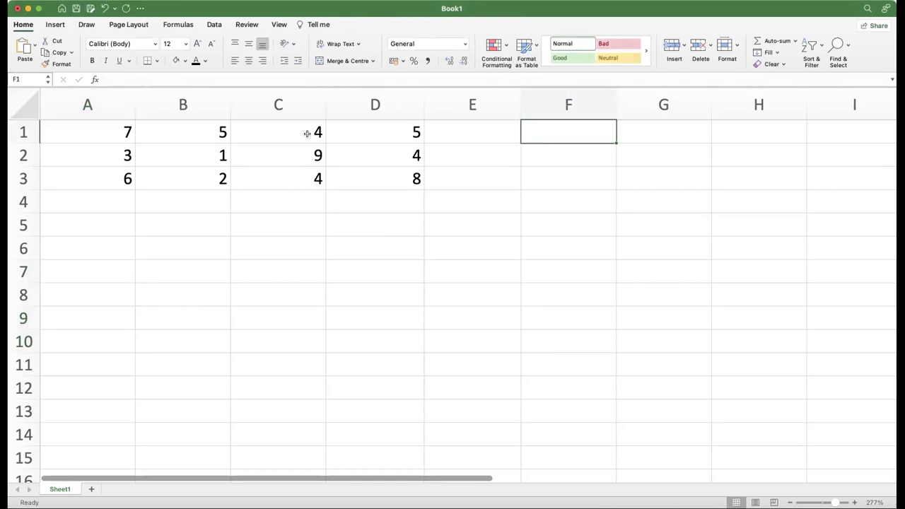
Check the values in A1 through D1, and enter the addition formula =a1+v1+c1+d1 in cell F1
{"action": "left_click", "coordinate": [116, 132]}
{"action": "left_click", "coordinate": [196, 128]}
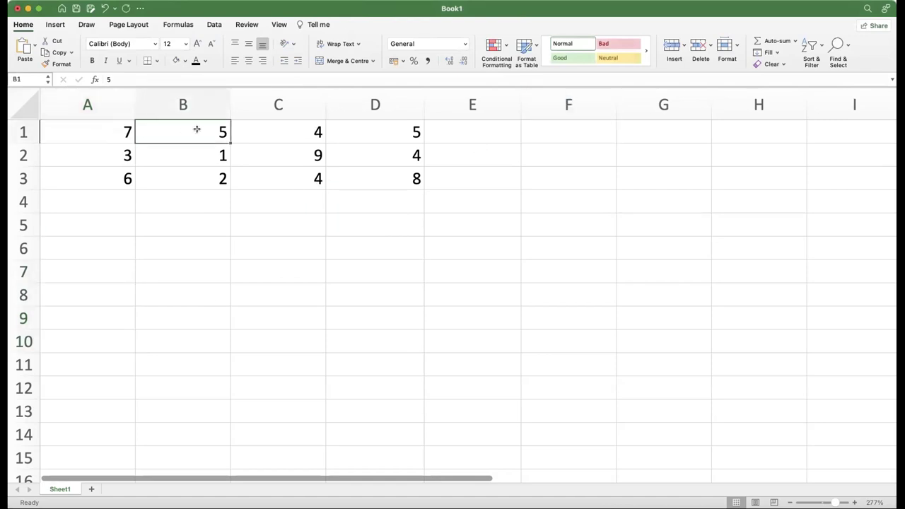
{"action": "left_click", "coordinate": [273, 131]}
{"action": "left_click", "coordinate": [388, 134]}
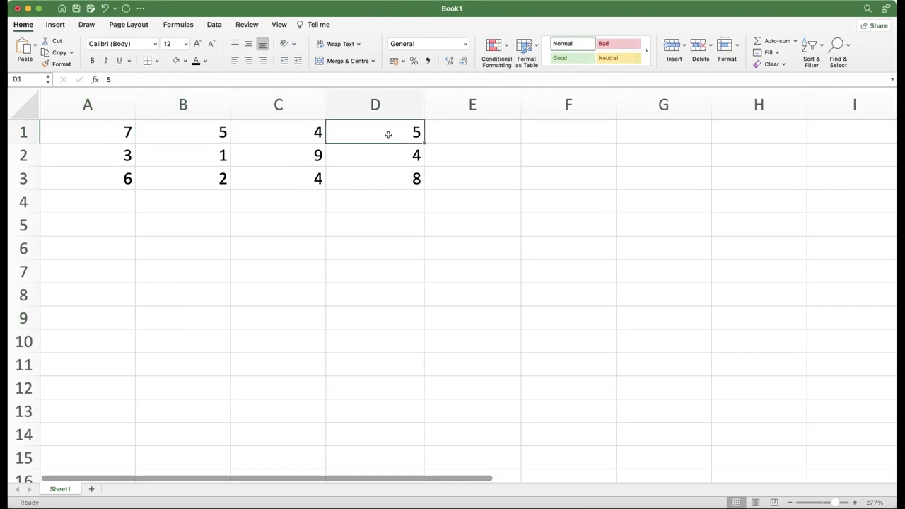
{"action": "left_click", "coordinate": [535, 135]}
{"action": "type", "text": "="}
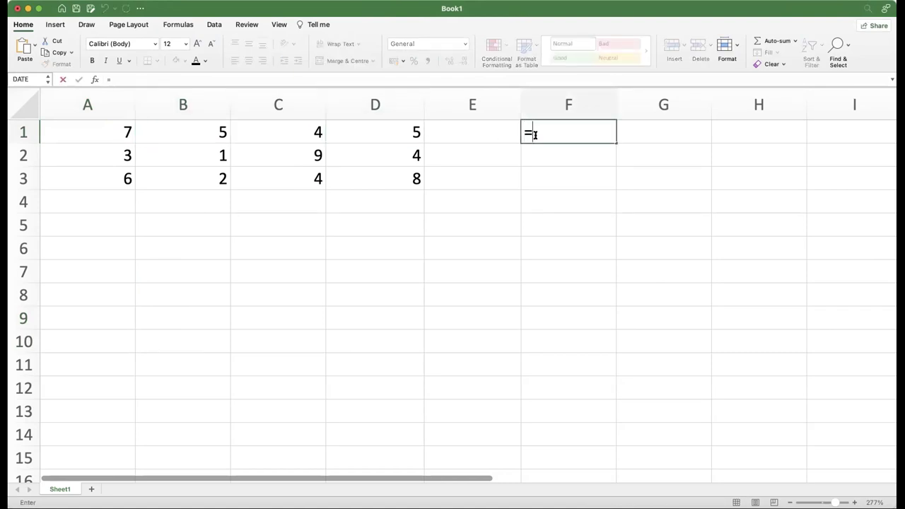
{"action": "type", "text": "a1+v1+c1"}
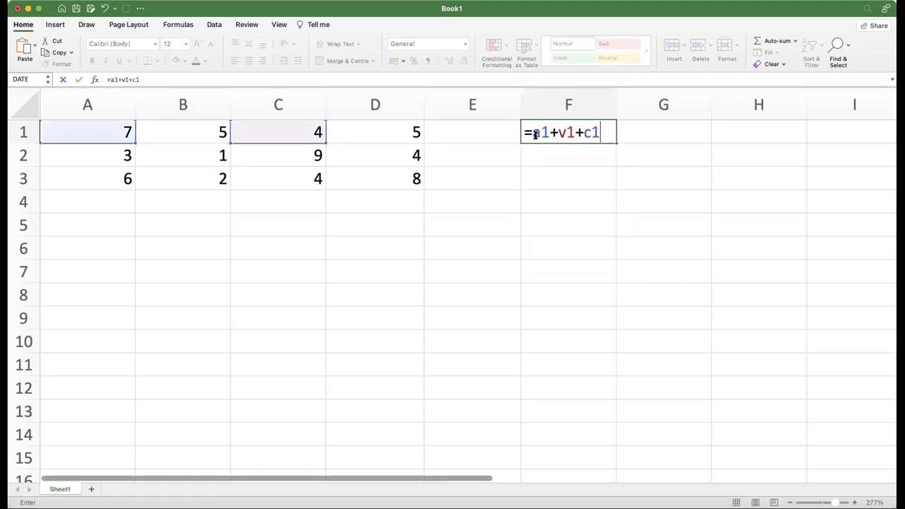
{"action": "type", "text": "+d1"}
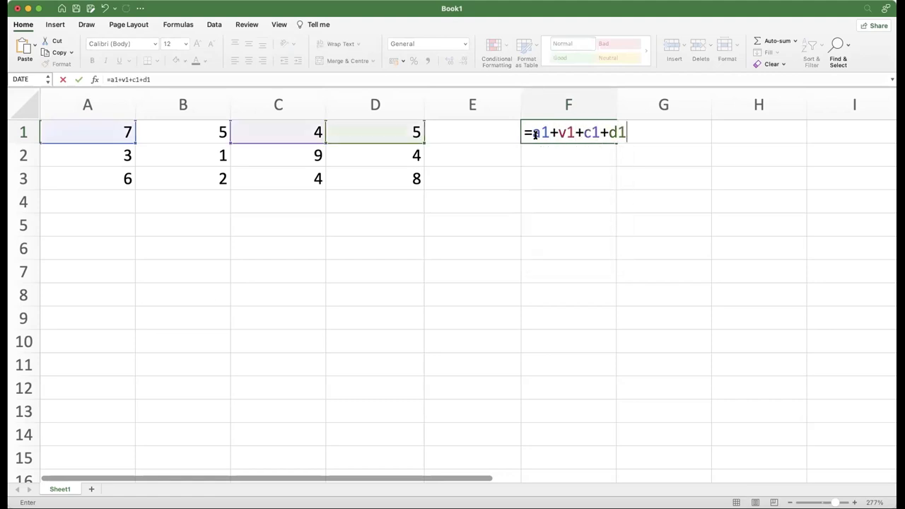
{"action": "key", "text": "Return"}
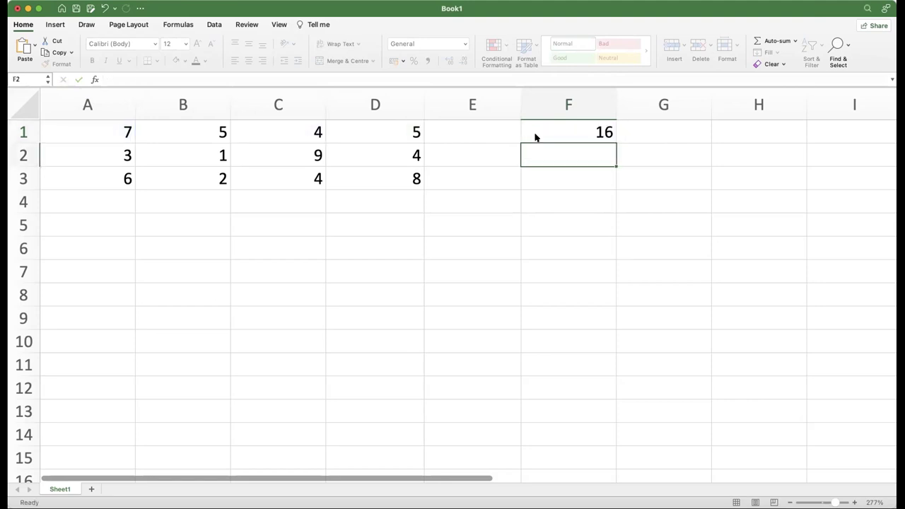
Compare F1's addition formula with the row 1 cells it should cover, and remove the formula from F1
{"action": "left_click", "coordinate": [563, 128]}
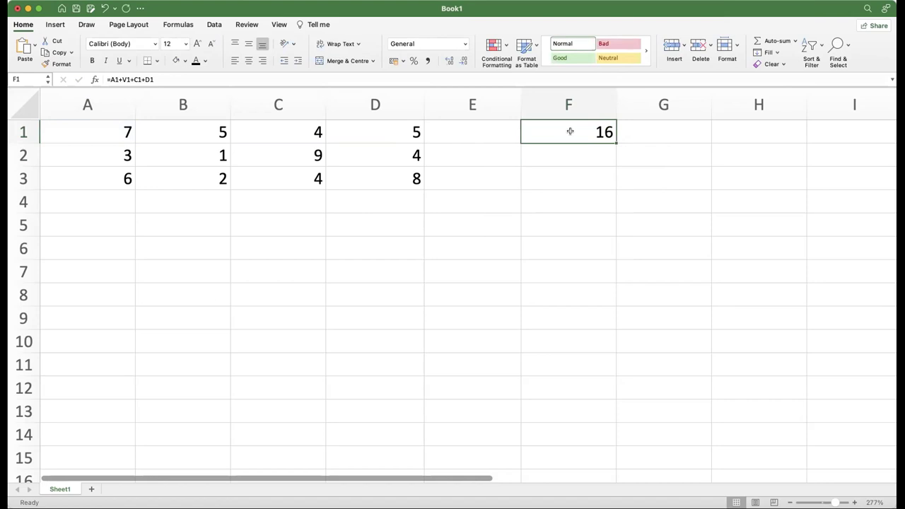
{"action": "left_click", "coordinate": [99, 126]}
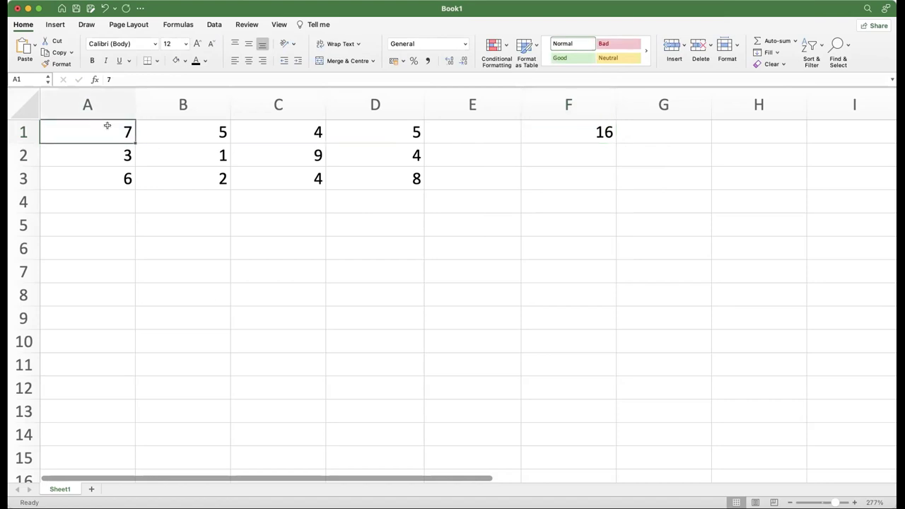
{"action": "left_click", "coordinate": [379, 136]}
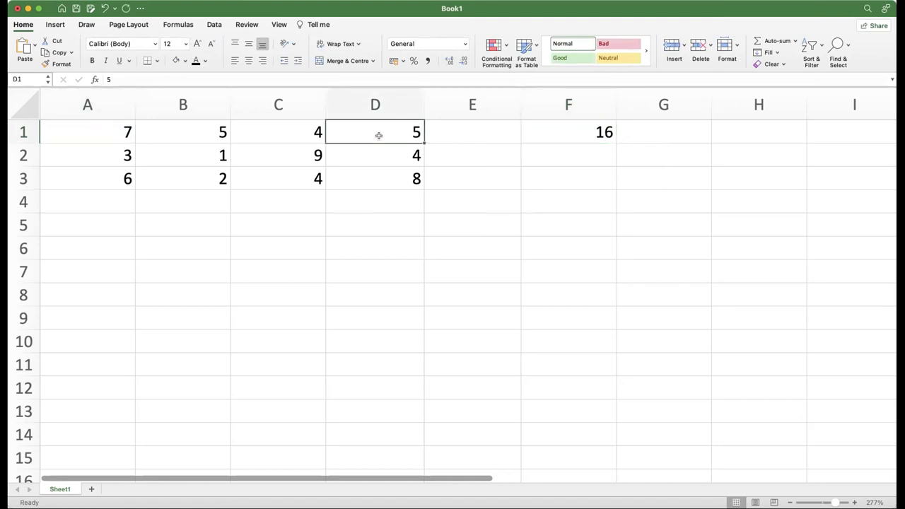
{"action": "double_click", "coordinate": [574, 127]}
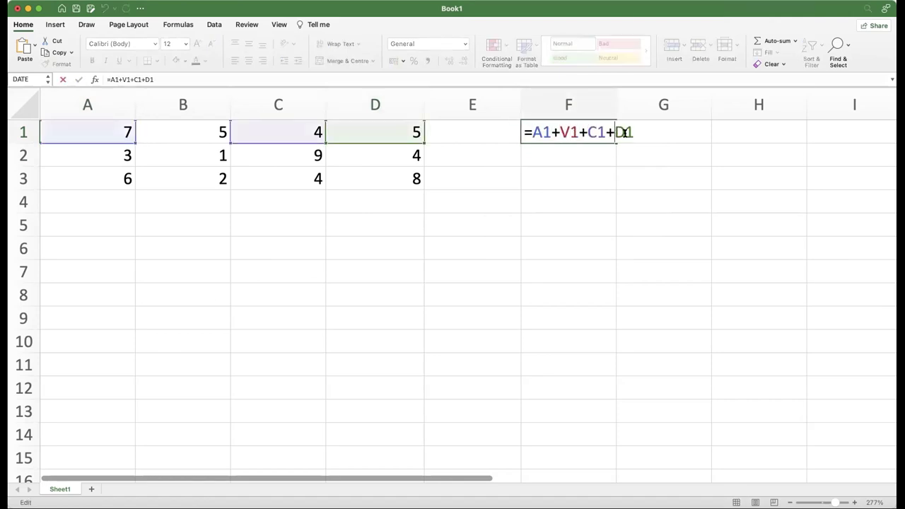
{"action": "left_click_drag", "start_coordinate": [629, 132], "coordinate": [516, 129]}
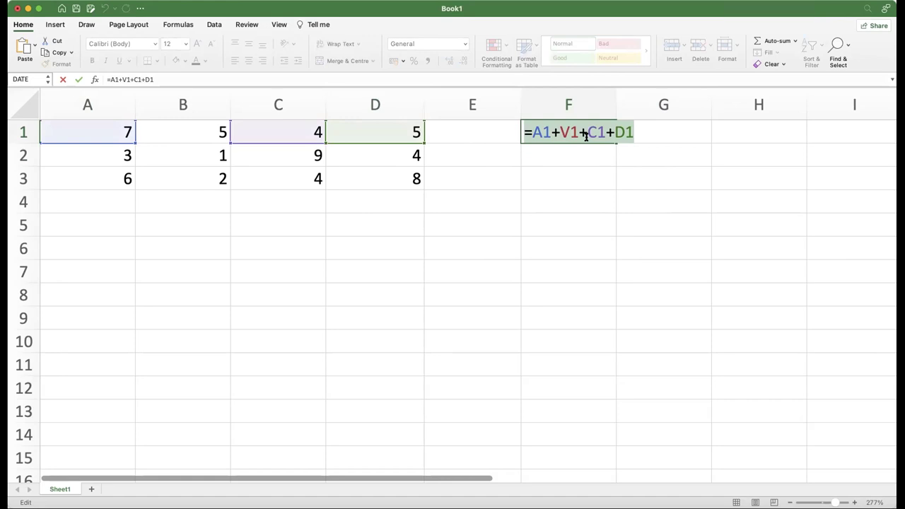
{"action": "key", "text": "Escape"}
{"action": "left_click", "coordinate": [225, 240]}
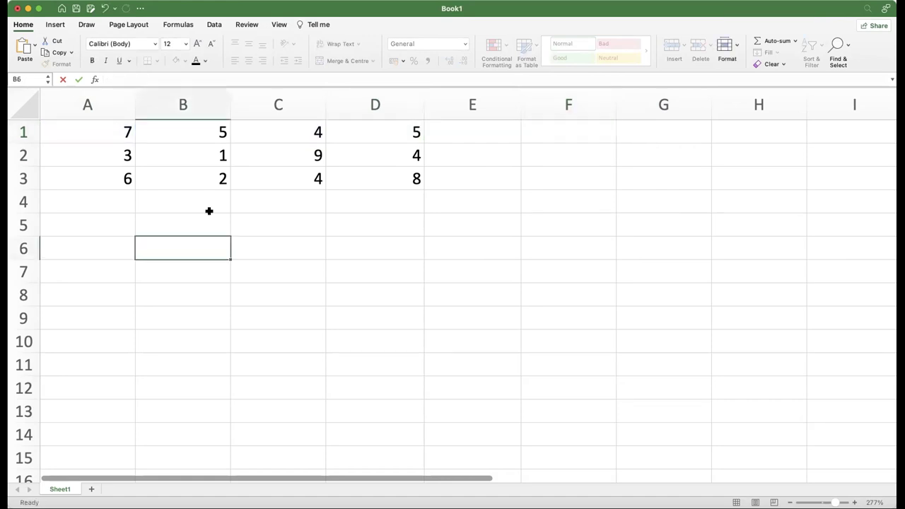
Examine the data rows as cell ranges, highlighting A1:D1, cells in row 2, and A3:D3
{"action": "left_click", "coordinate": [95, 133]}
{"action": "left_click", "coordinate": [382, 128]}
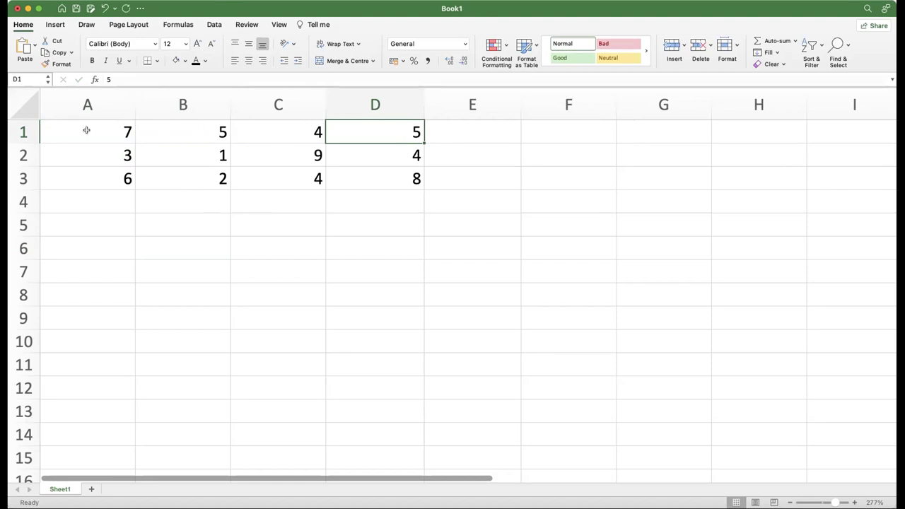
{"action": "left_click_drag", "start_coordinate": [65, 131], "coordinate": [337, 135]}
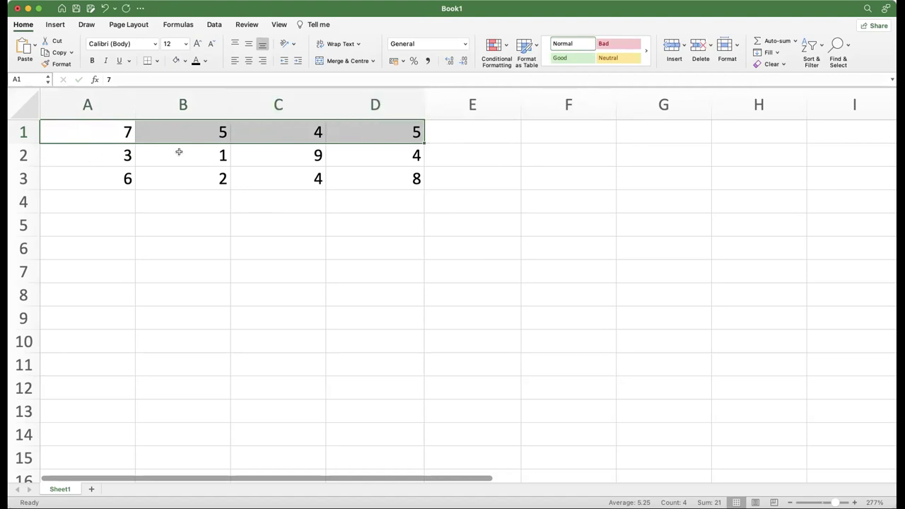
{"action": "left_click_drag", "start_coordinate": [99, 154], "coordinate": [259, 149]}
{"action": "left_click", "coordinate": [254, 171]}
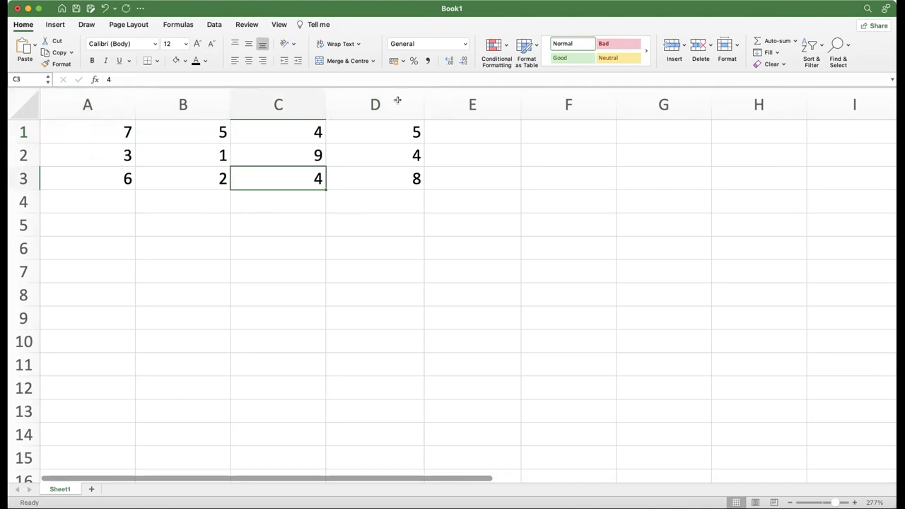
{"action": "left_click_drag", "start_coordinate": [356, 180], "coordinate": [74, 177]}
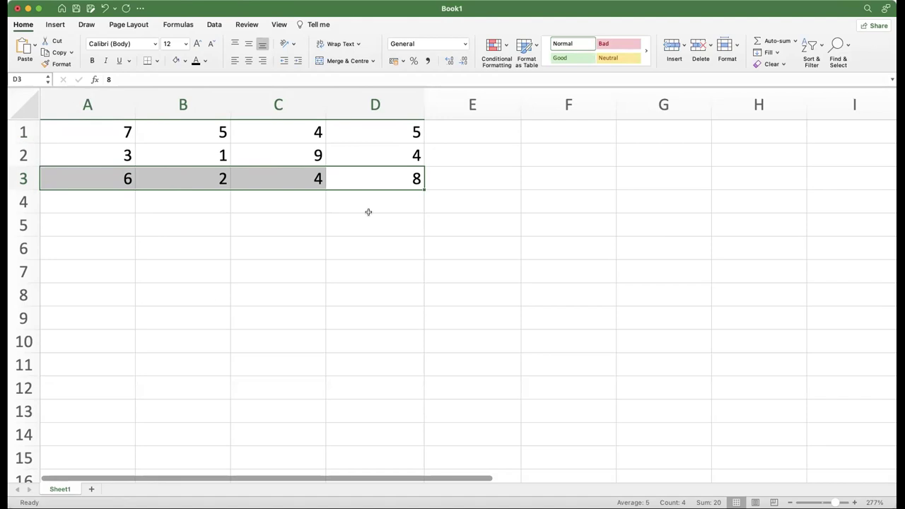
{"action": "left_click", "coordinate": [649, 264]}
Total row 1 in cell F1 with the function =sum(a1:d1)
{"action": "left_click", "coordinate": [556, 131]}
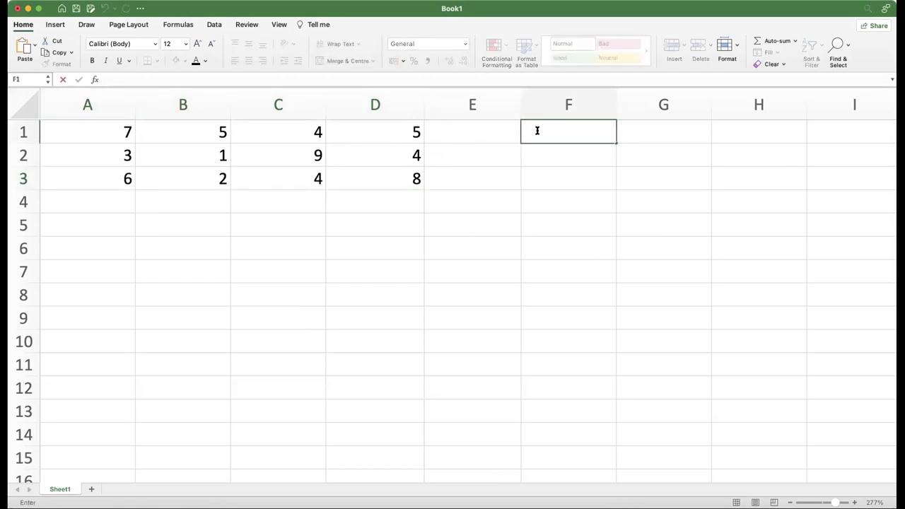
{"action": "type", "text": "=s"}
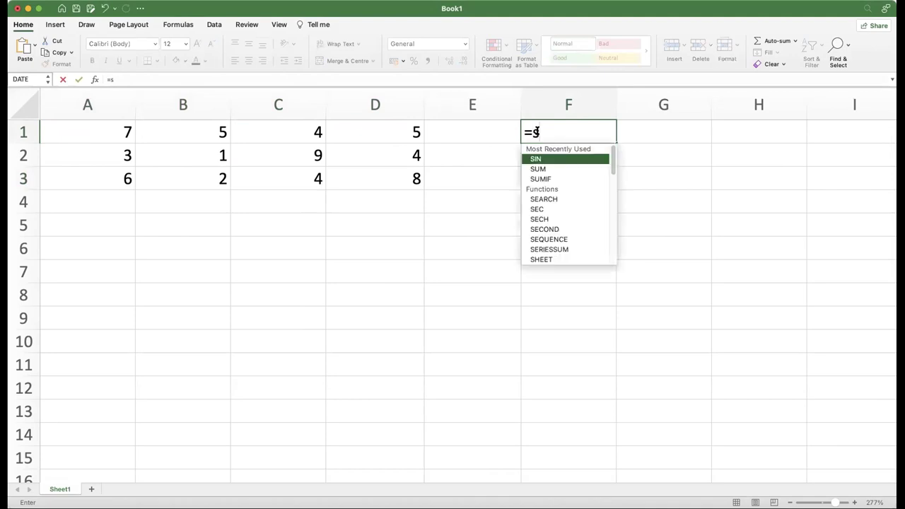
{"action": "type", "text": "um"}
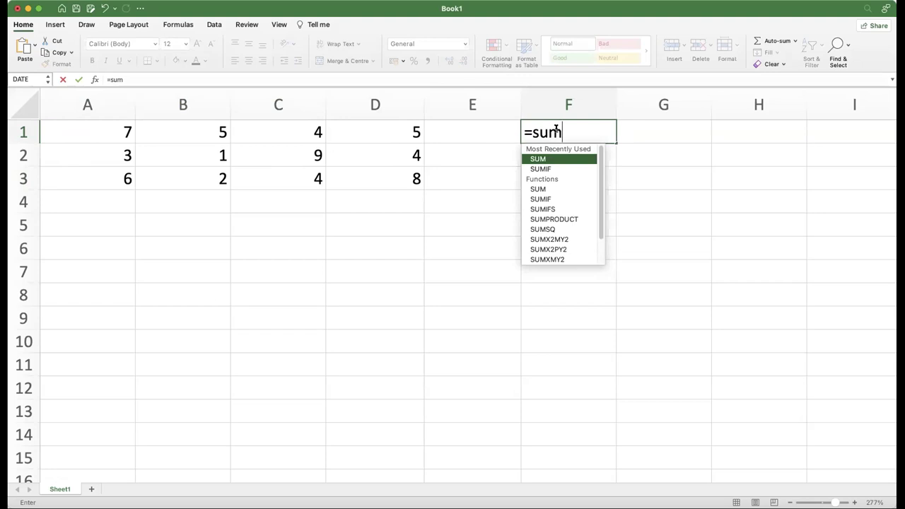
{"action": "type", "text": "("}
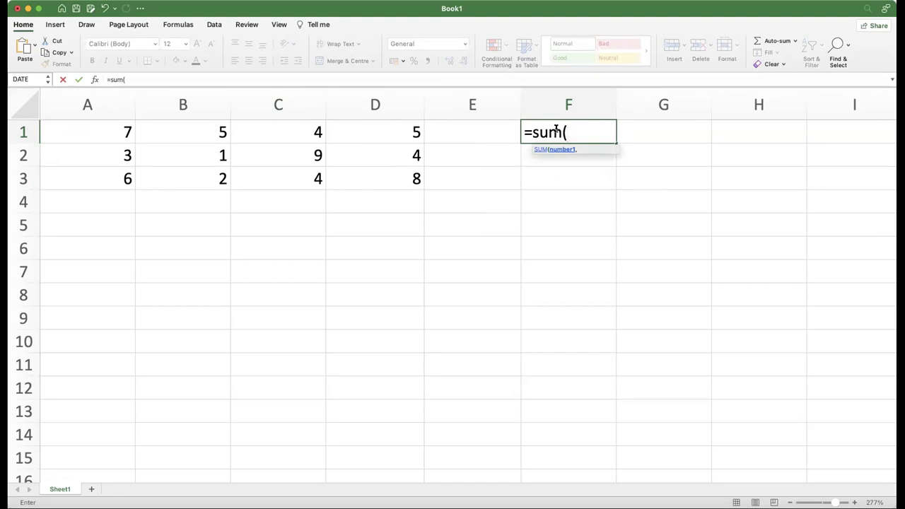
{"action": "type", "text": "a1"}
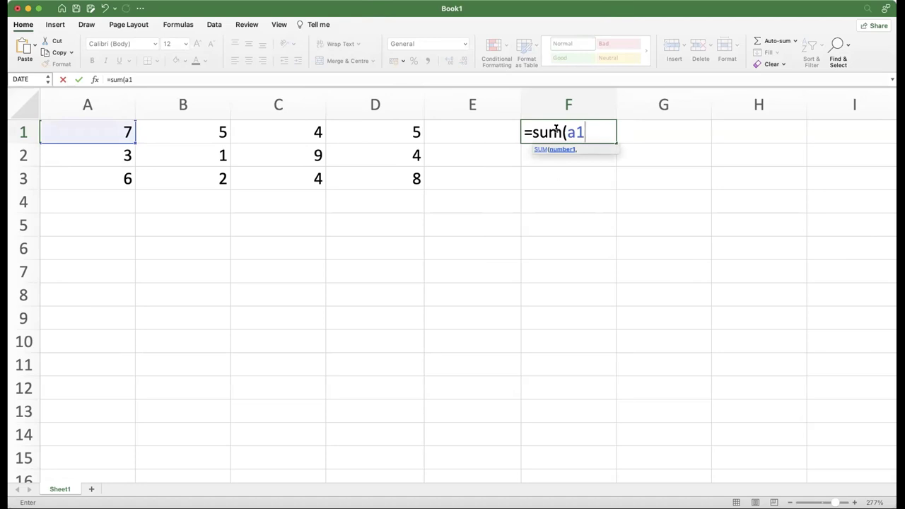
{"action": "type", "text": ":"}
{"action": "type", "text": "d"}
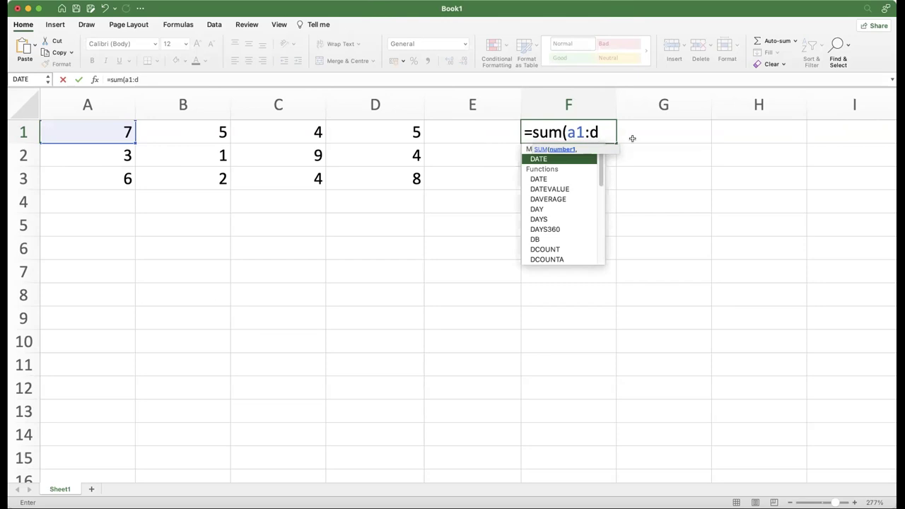
{"action": "left_click", "coordinate": [595, 132]}
{"action": "type", "text": "1"}
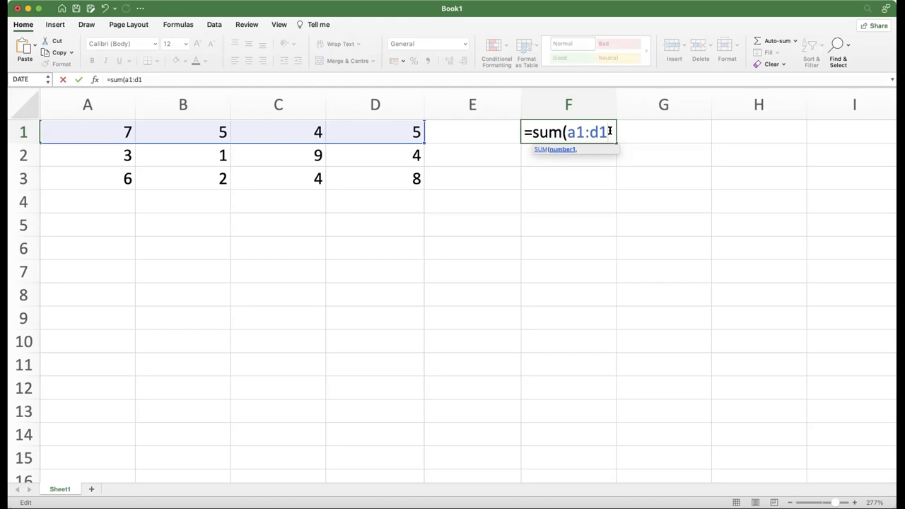
{"action": "type", "text": ")"}
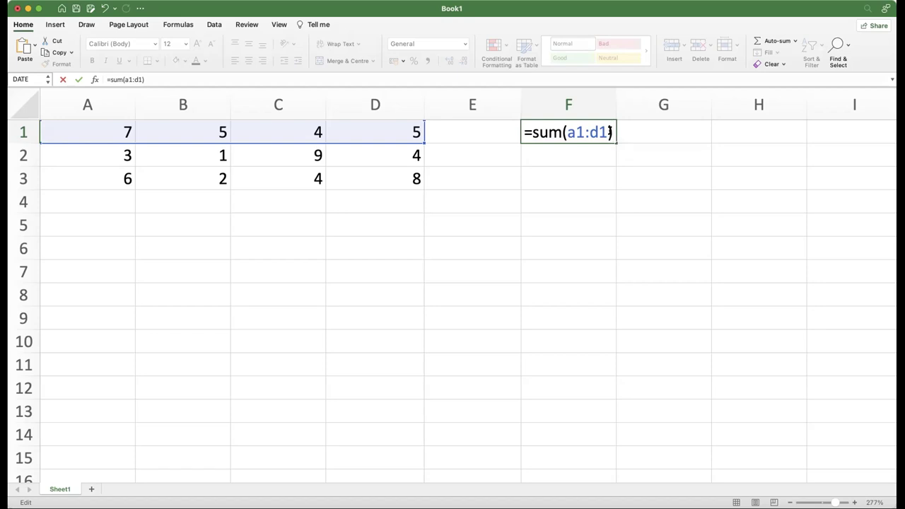
{"action": "key", "text": "Return"}
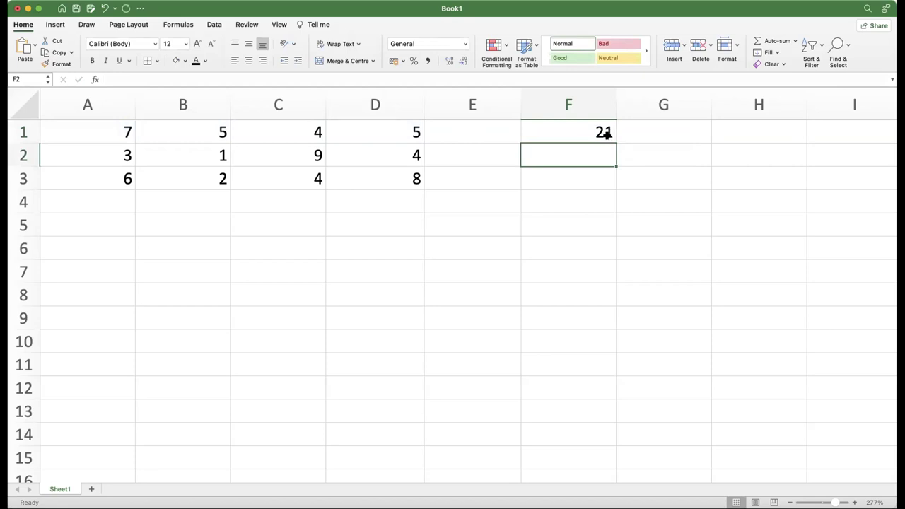
Total row 2 in cell F2 with the function =sum(a2:d2)
{"action": "double_click", "coordinate": [591, 149]}
{"action": "type", "text": "="}
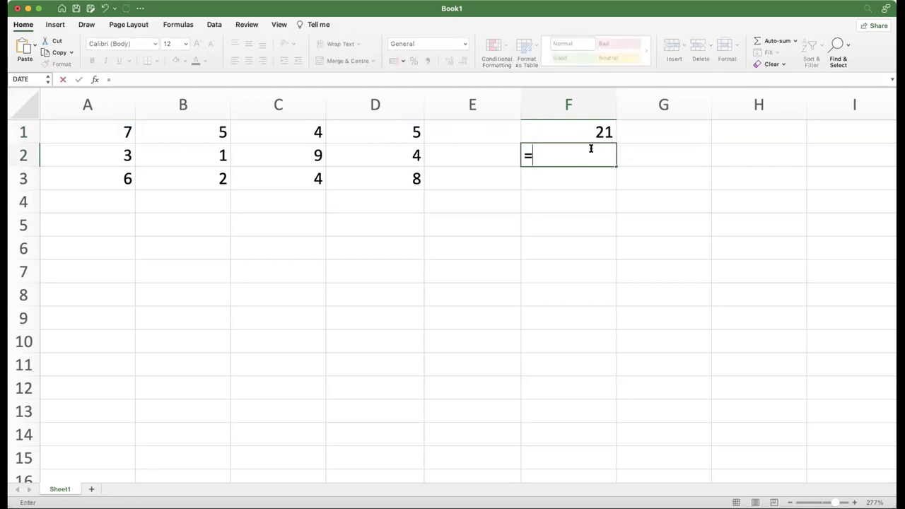
{"action": "type", "text": "sum"}
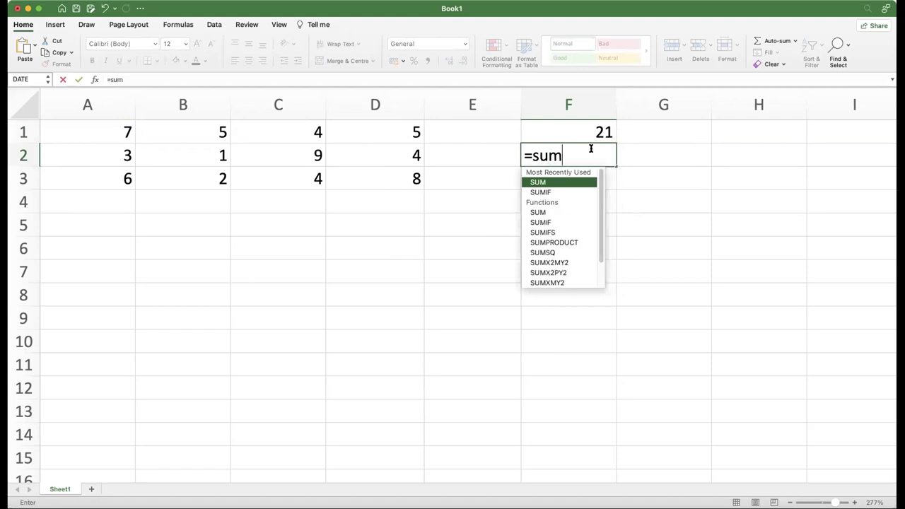
{"action": "type", "text": "("}
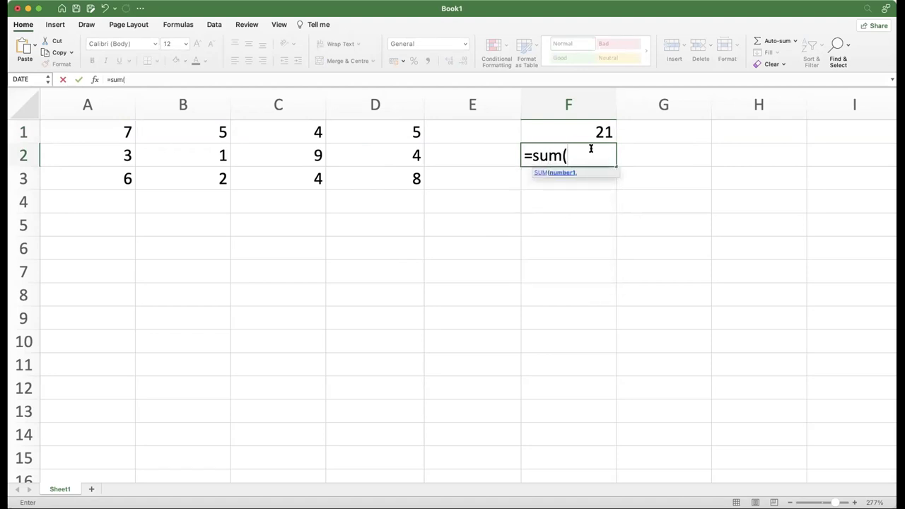
{"action": "type", "text": "a2:"}
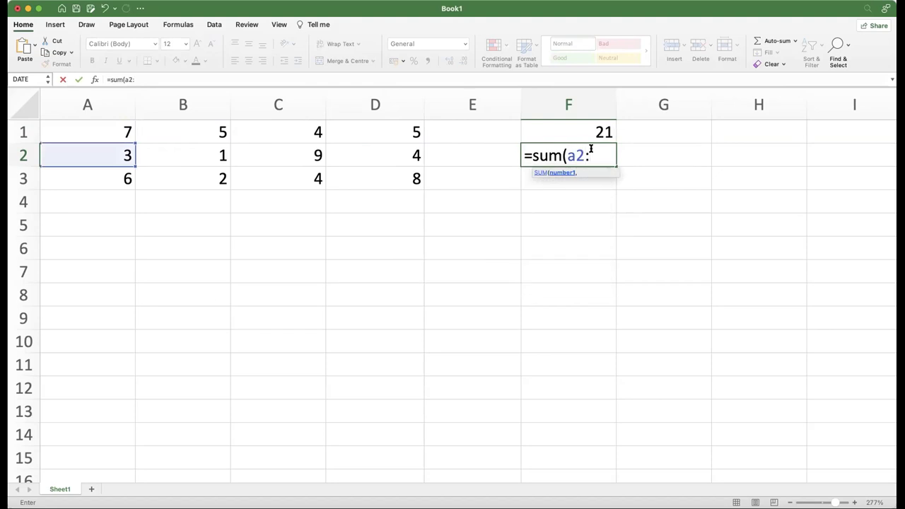
{"action": "type", "text": "d2"}
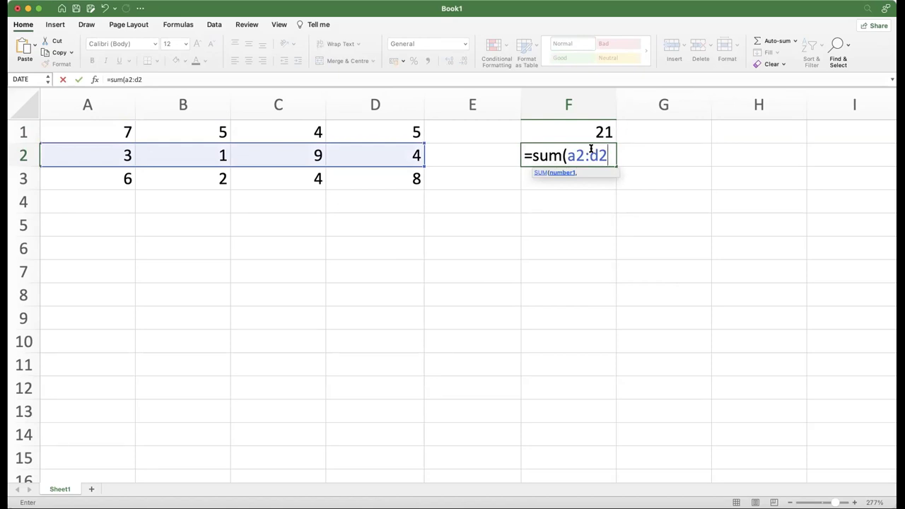
{"action": "type", "text": ")"}
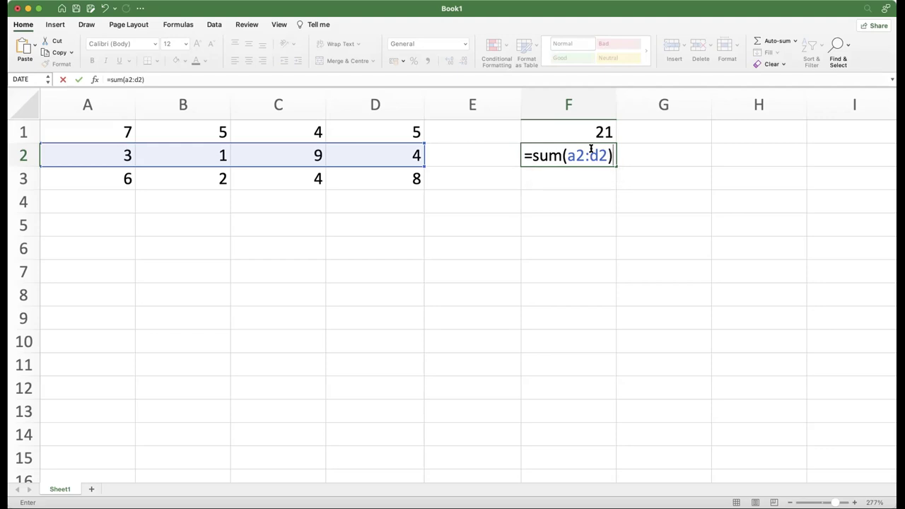
{"action": "key", "text": "Return"}
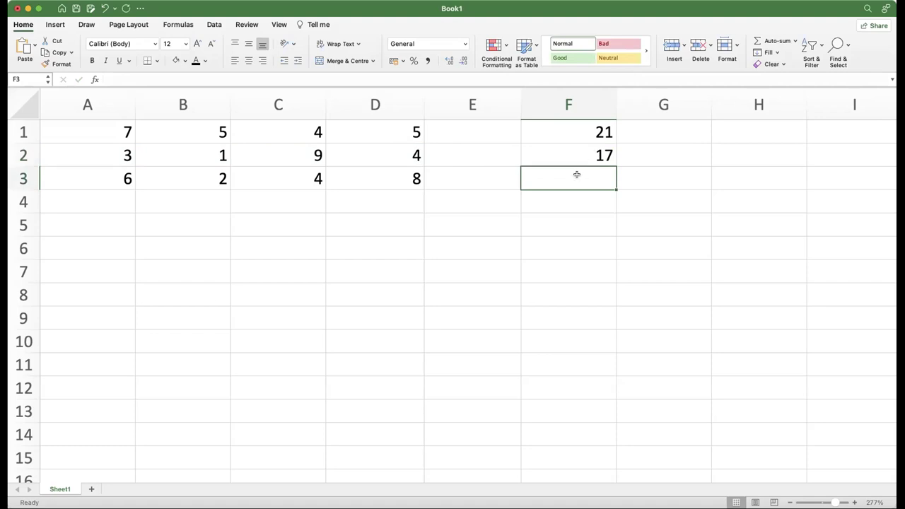
Fill the SUM formula from F2 down into F3 to total row 3
{"action": "left_click", "coordinate": [581, 156]}
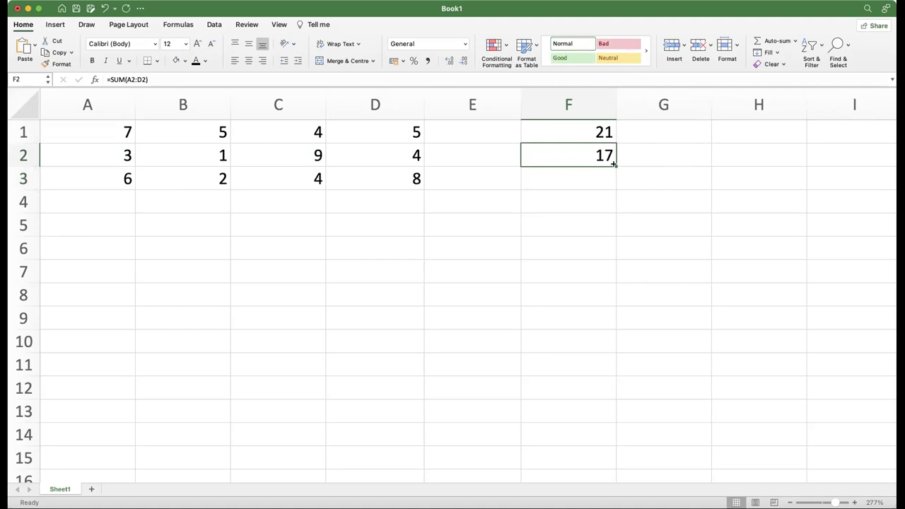
{"action": "left_click_drag", "start_coordinate": [615, 164], "coordinate": [613, 181]}
{"action": "left_click", "coordinate": [561, 177]}
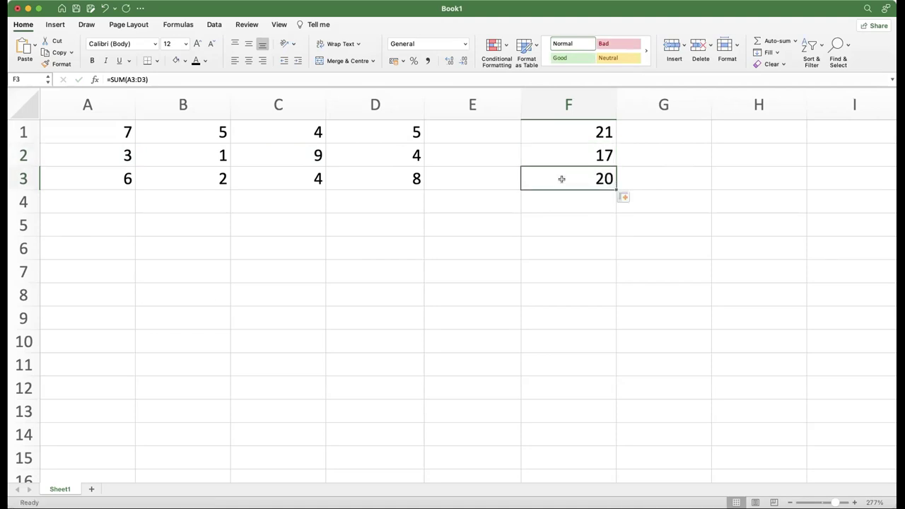
Compare the cell ranges in the F2 and F3 formulas to see how the filled copy adjusts its row references
{"action": "left_click", "coordinate": [565, 154]}
{"action": "left_click", "coordinate": [562, 179]}
{"action": "double_click", "coordinate": [562, 179]}
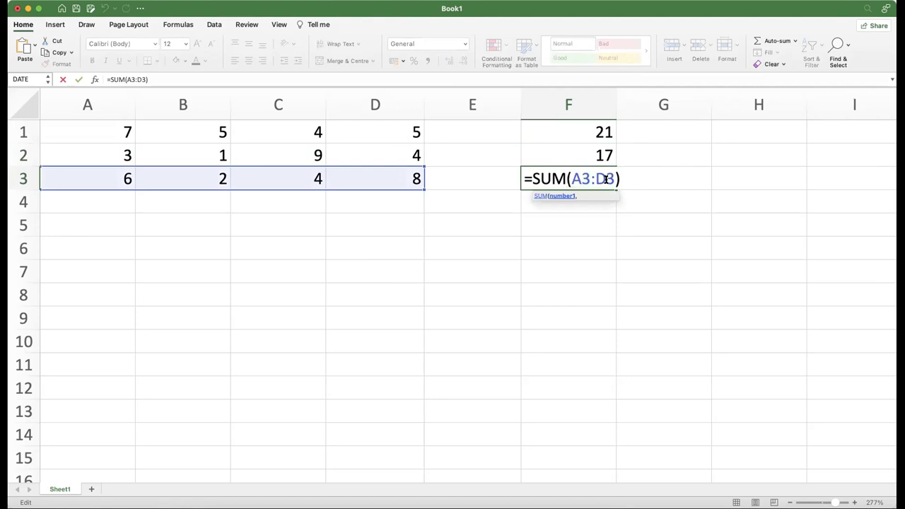
{"action": "key", "text": "End"}
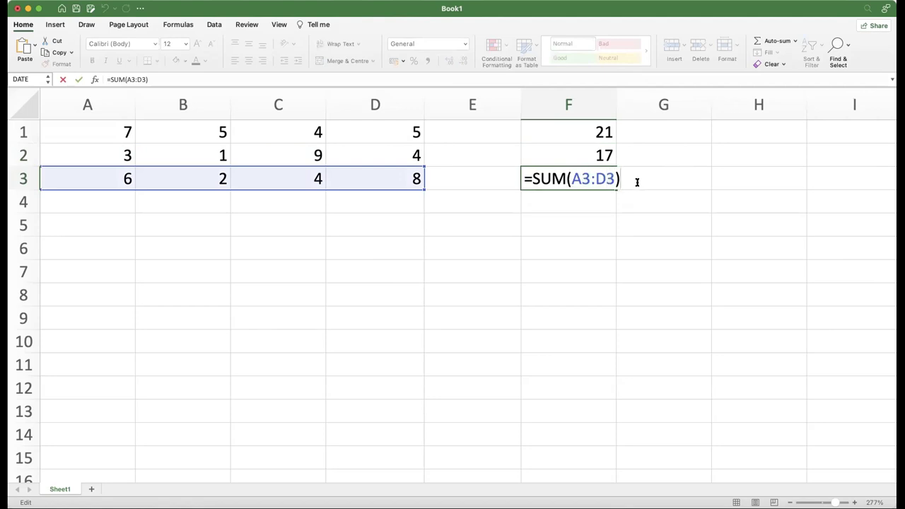
{"action": "left_click", "coordinate": [607, 154]}
{"action": "double_click", "coordinate": [607, 154]}
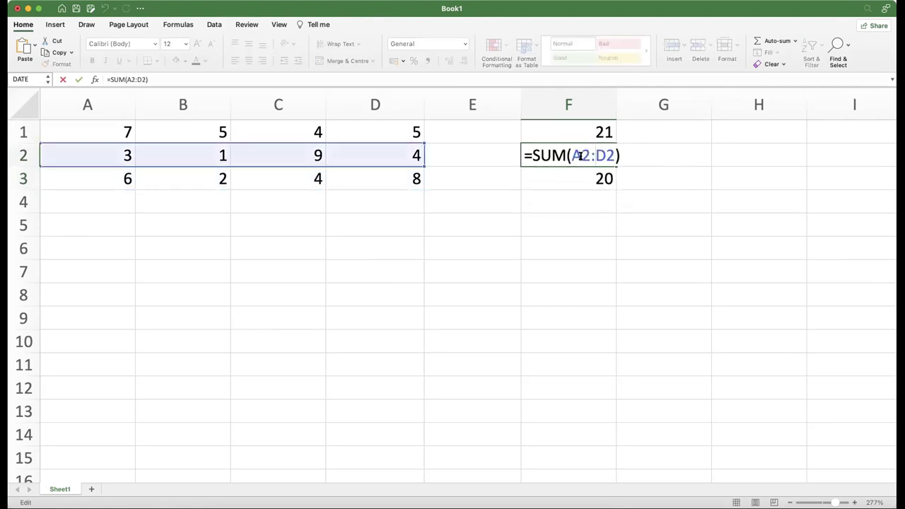
{"action": "left_click", "coordinate": [599, 178]}
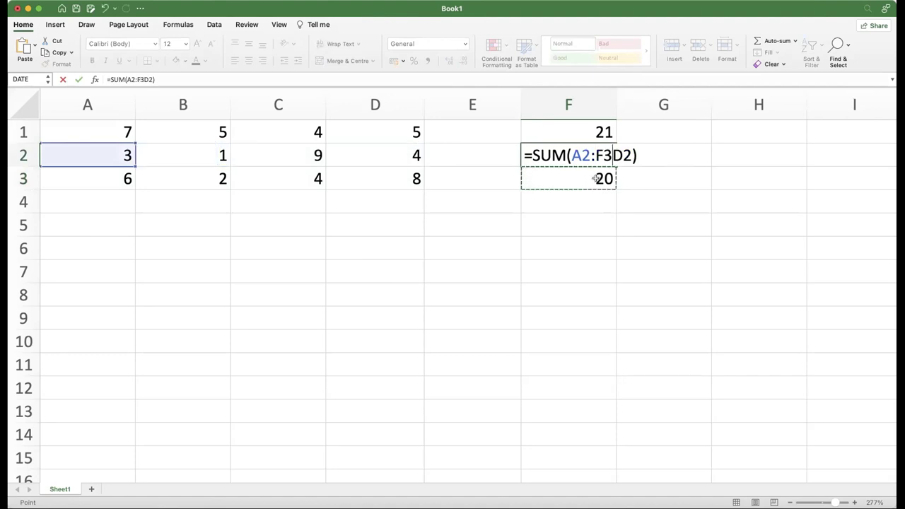
{"action": "key", "text": "Escape"}
{"action": "left_click", "coordinate": [595, 178]}
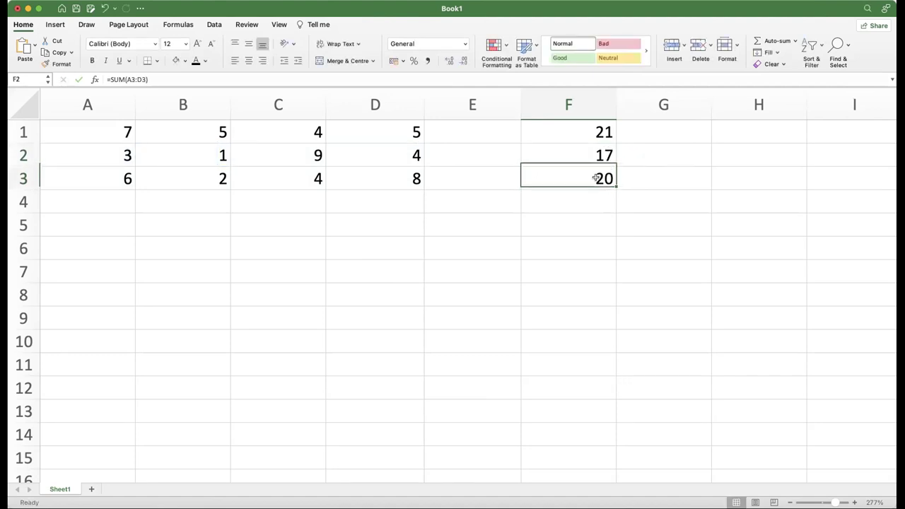
{"action": "double_click", "coordinate": [595, 178]}
{"action": "left_click", "coordinate": [581, 178]}
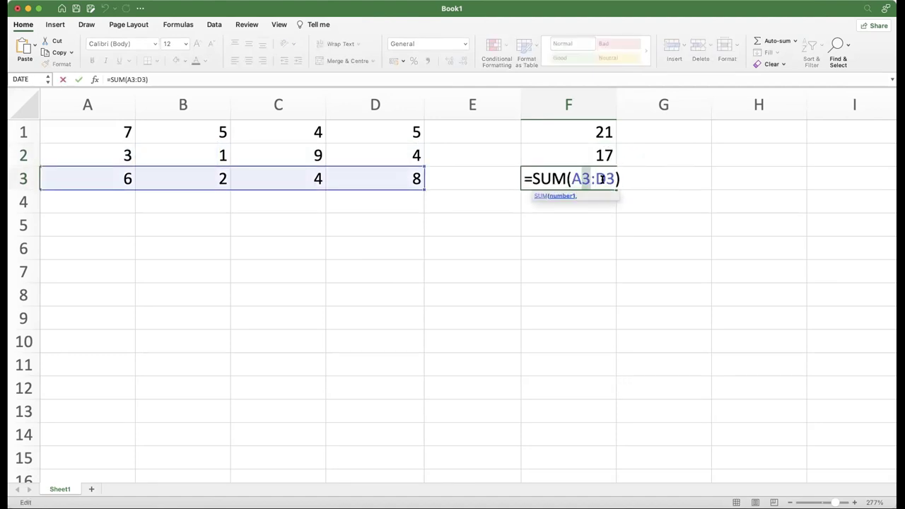
{"action": "left_click_drag", "start_coordinate": [605, 179], "coordinate": [624, 182]}
{"action": "left_click", "coordinate": [624, 182]}
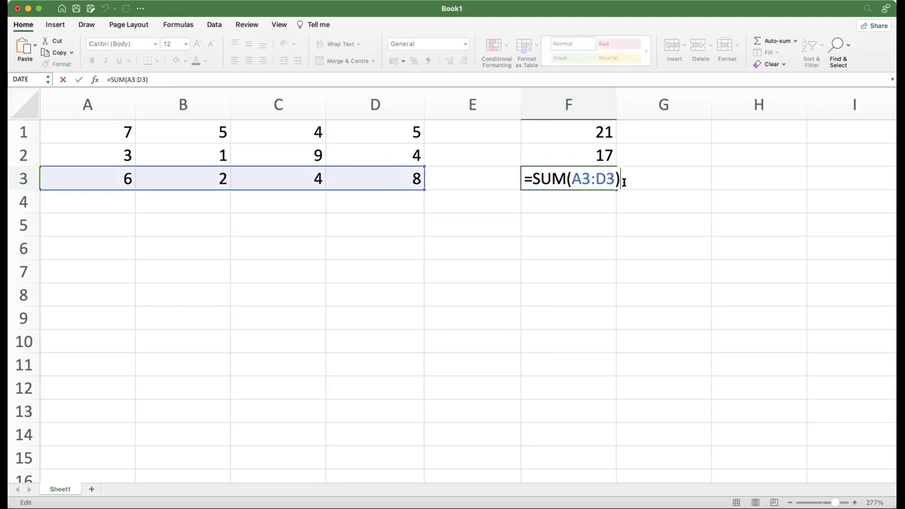
{"action": "key", "text": "Return"}
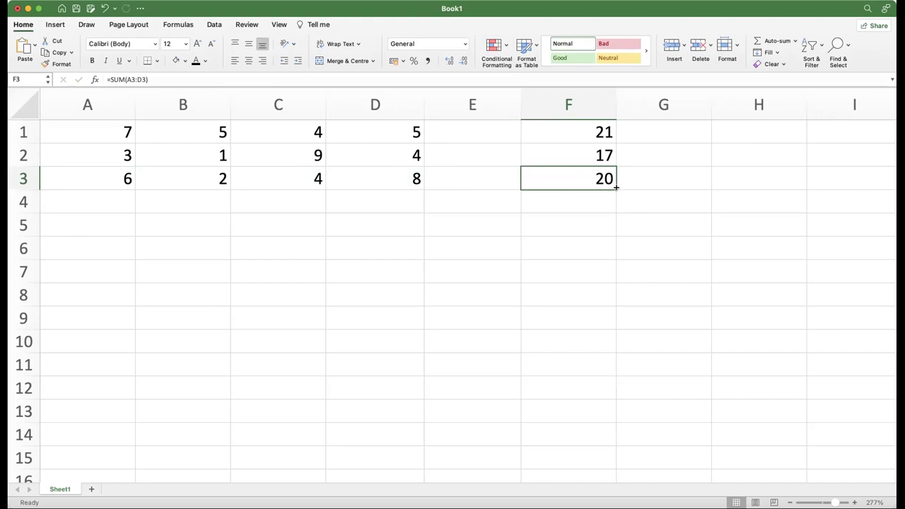
Inspect the SUM formulas in F1, F2 and F3 in turn, leaving each one unchanged
{"action": "double_click", "coordinate": [599, 137]}
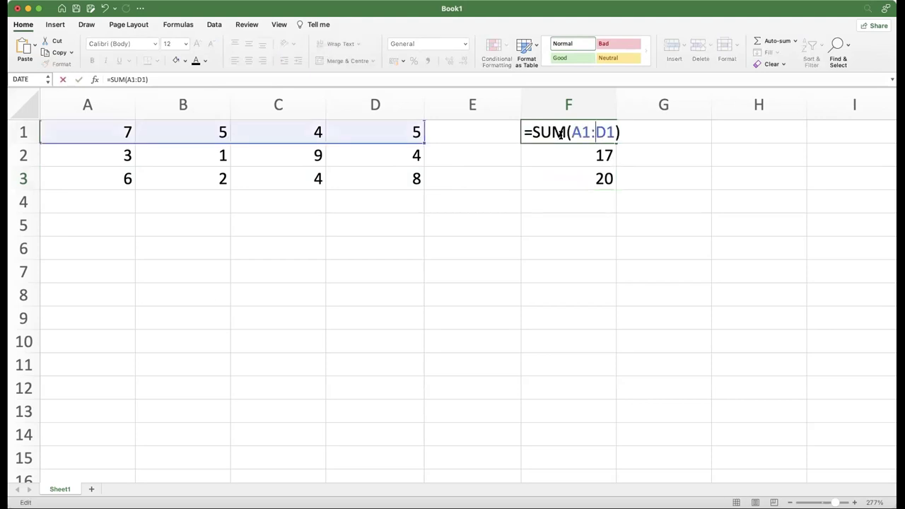
{"action": "left_click", "coordinate": [585, 152]}
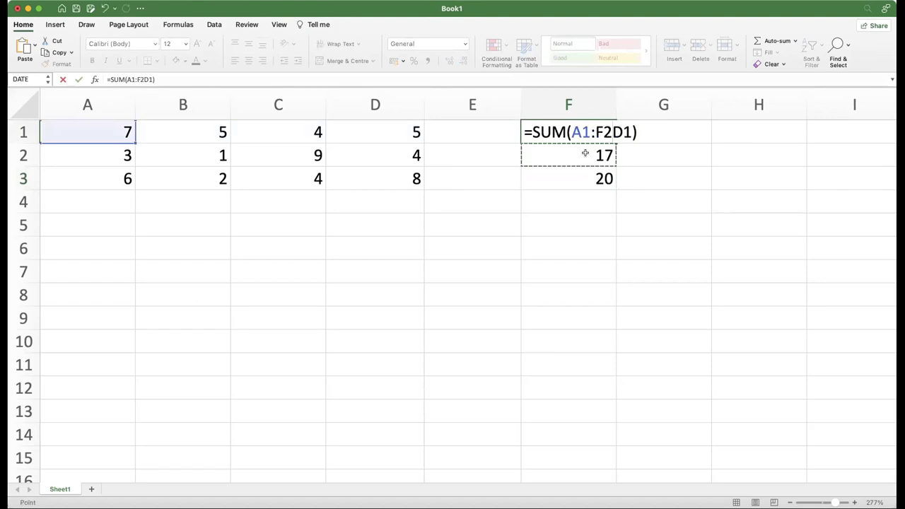
{"action": "key", "text": "Escape"}
{"action": "double_click", "coordinate": [585, 151]}
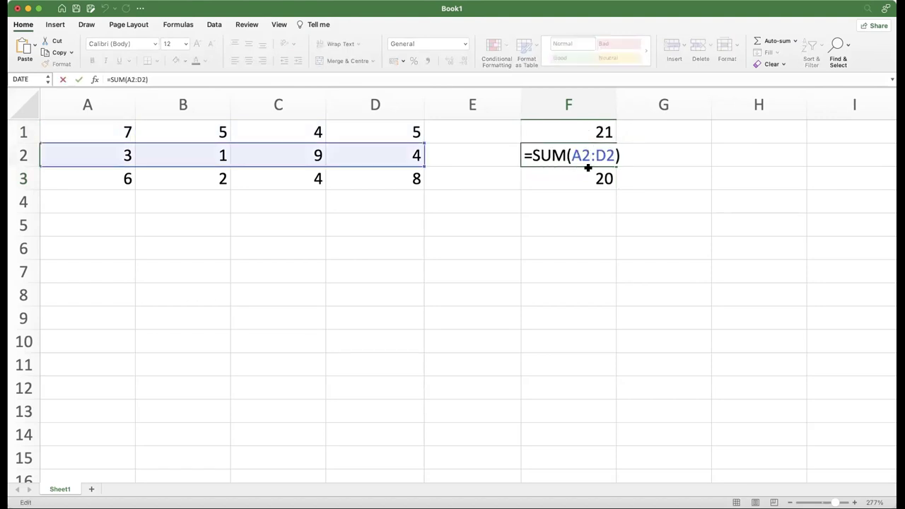
{"action": "key", "text": "Escape"}
{"action": "double_click", "coordinate": [588, 173]}
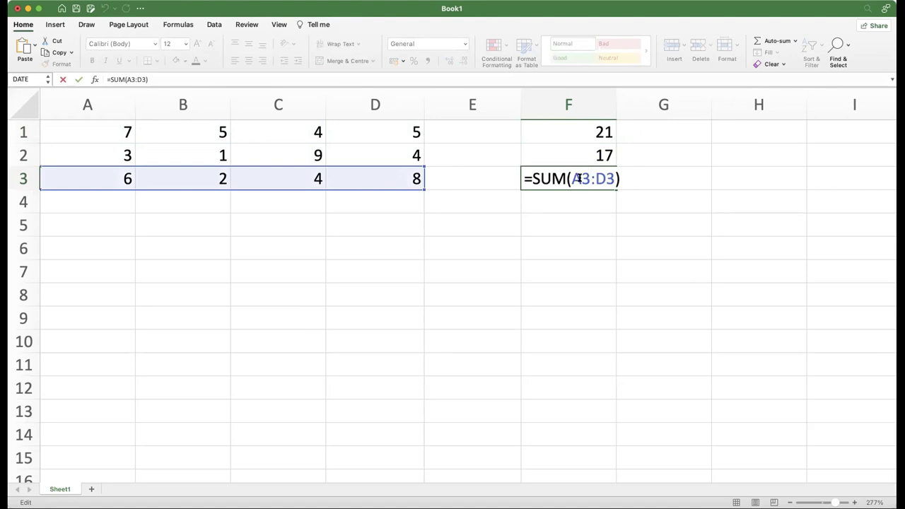
{"action": "key", "text": "Return"}
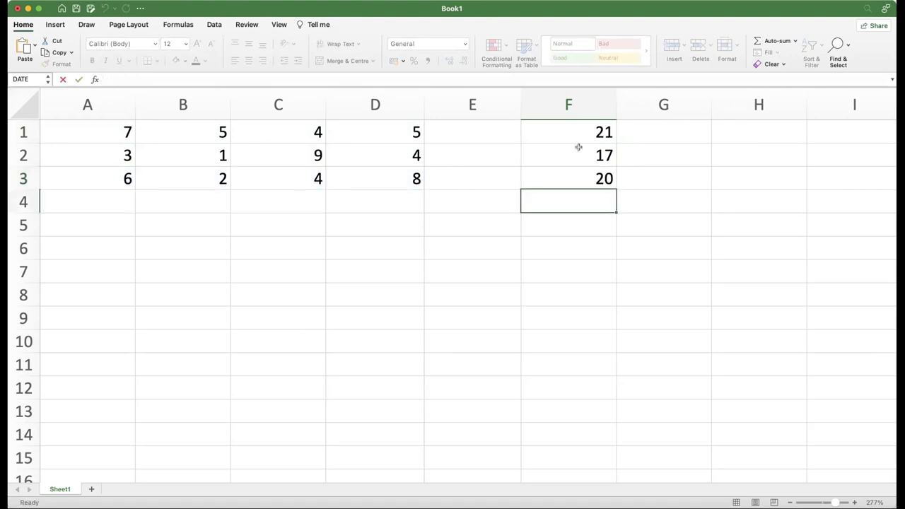
{"action": "double_click", "coordinate": [584, 133]}
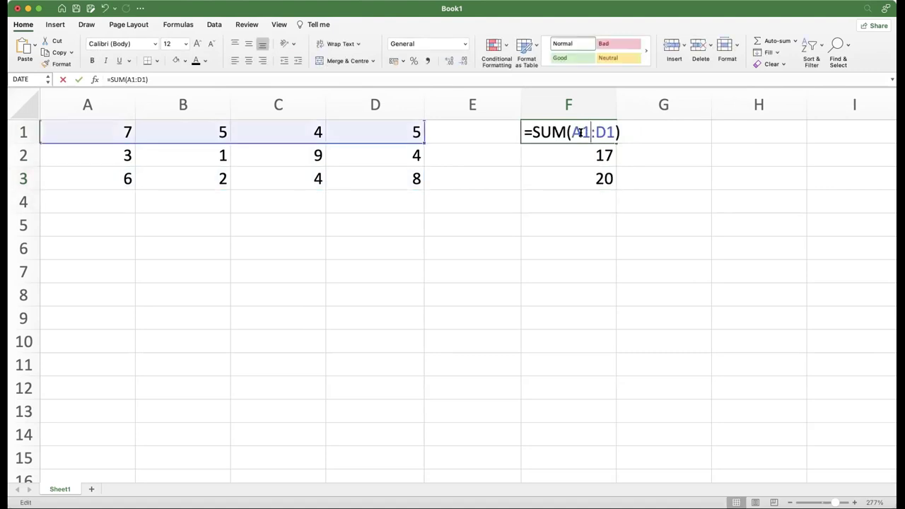
{"action": "left_click", "coordinate": [582, 179]}
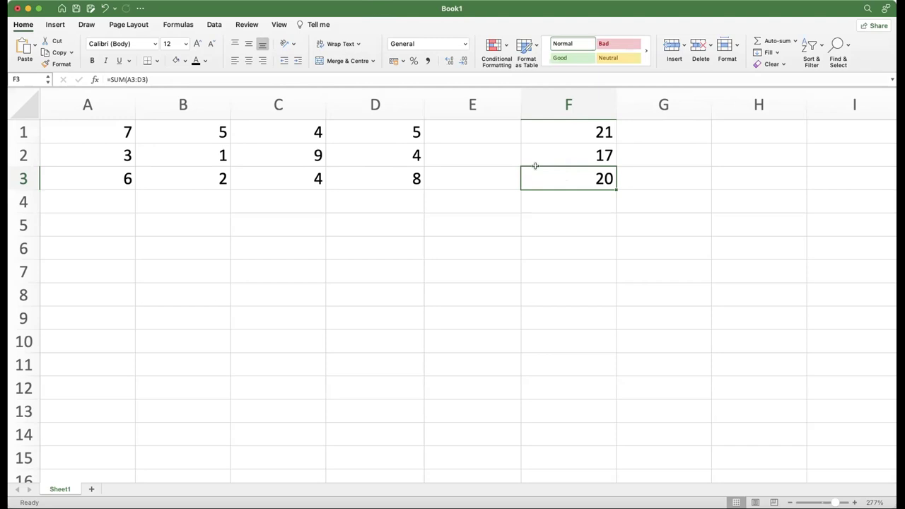
Highlight the row totals F1:F3 and recheck the formula behind each total
{"action": "left_click", "coordinate": [589, 135]}
{"action": "left_click_drag", "start_coordinate": [590, 145], "coordinate": [600, 205]}
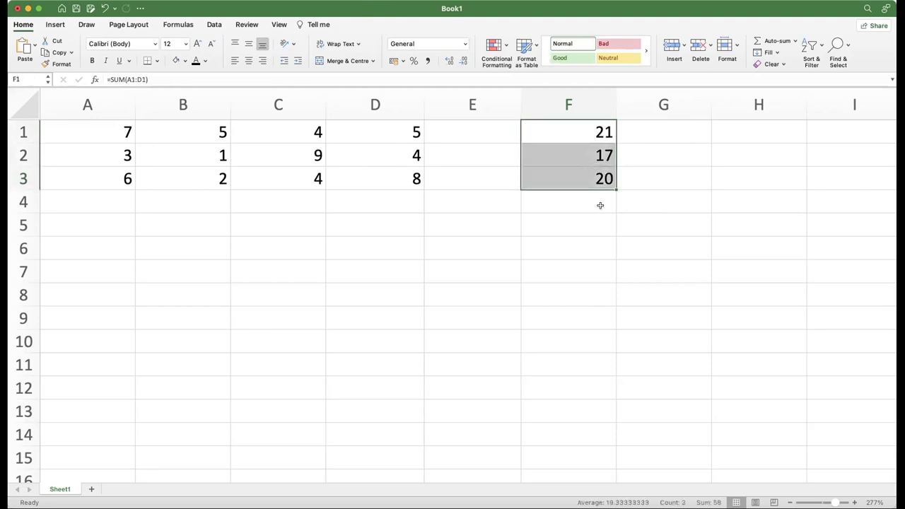
{"action": "left_click", "coordinate": [601, 205]}
{"action": "left_click", "coordinate": [613, 140]}
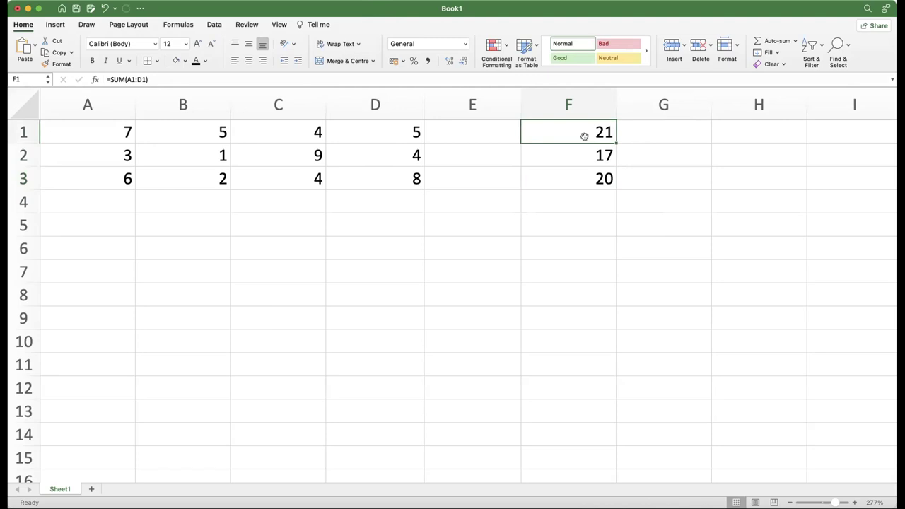
{"action": "left_click", "coordinate": [582, 178]}
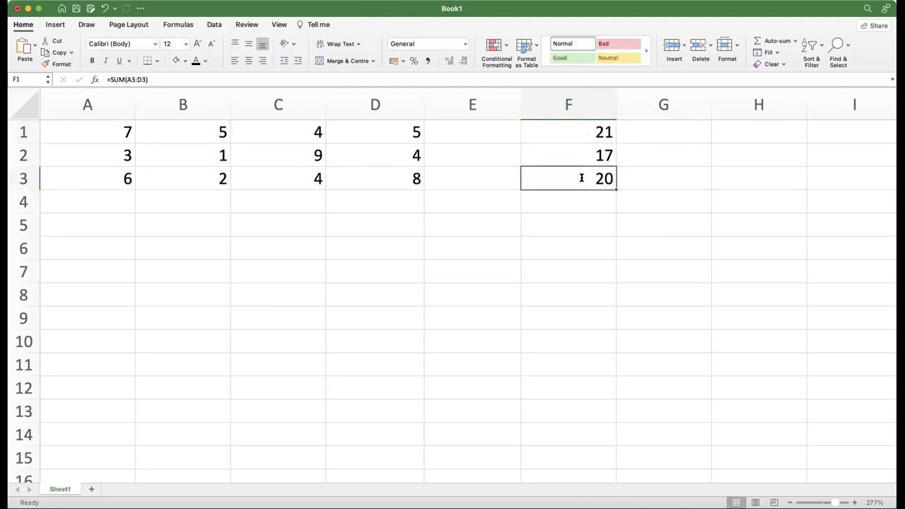
{"action": "double_click", "coordinate": [582, 177]}
{"action": "double_click", "coordinate": [574, 155]}
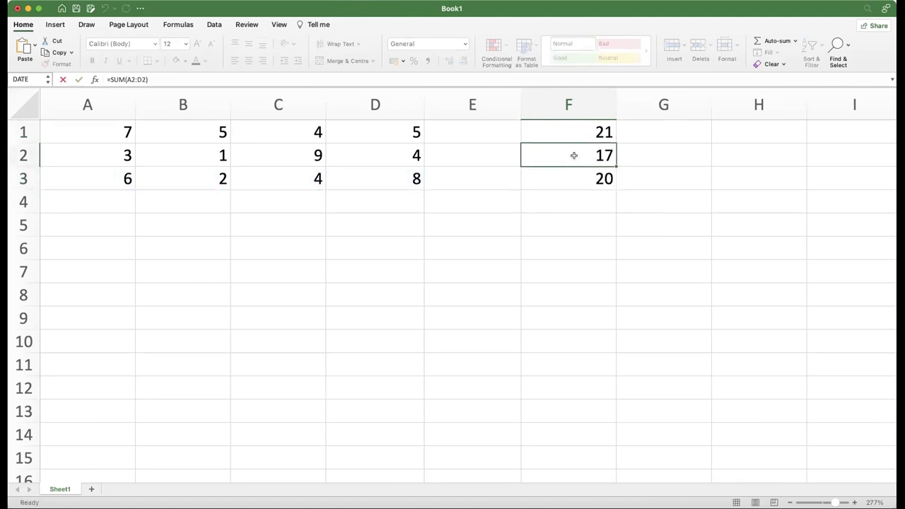
{"action": "double_click", "coordinate": [574, 156]}
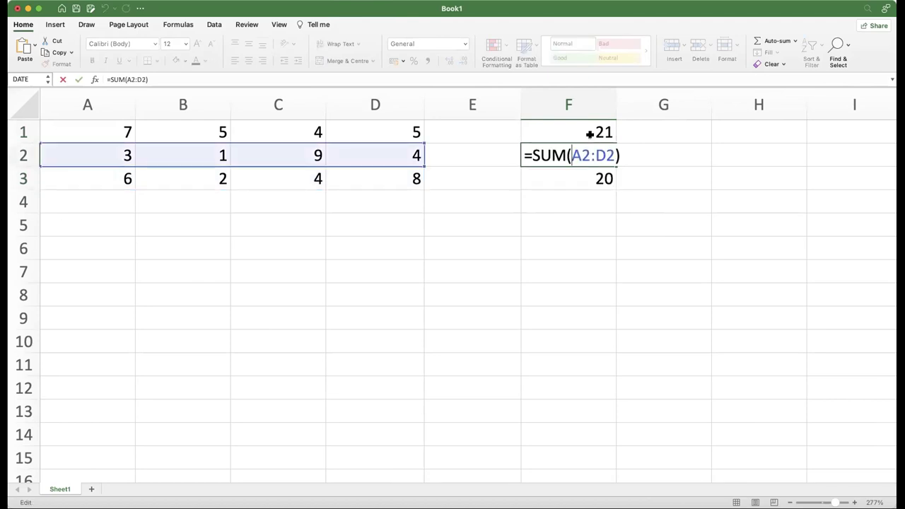
{"action": "left_click", "coordinate": [589, 134]}
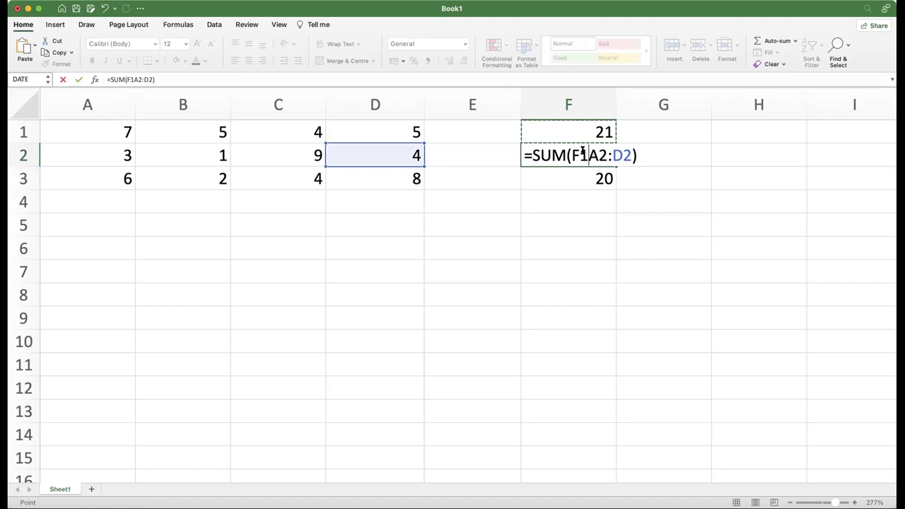
{"action": "key", "text": "Escape"}
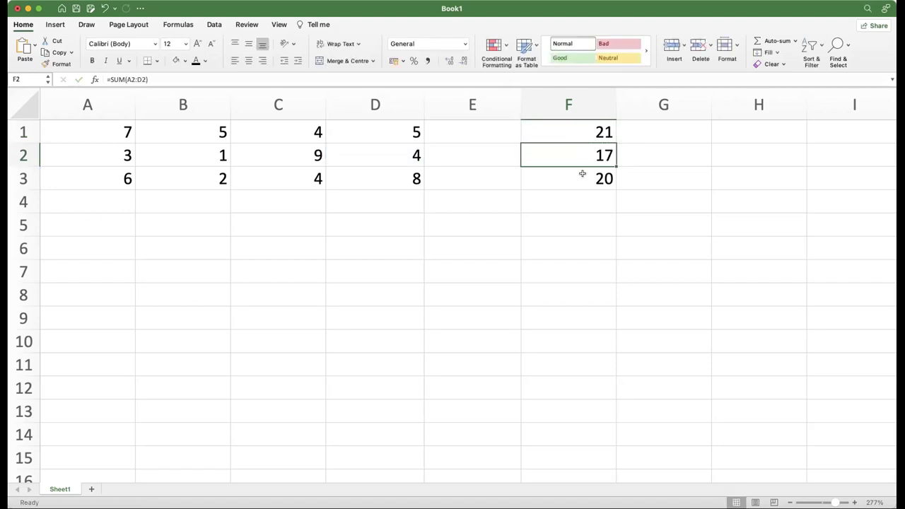
{"action": "left_click", "coordinate": [582, 174]}
{"action": "left_click", "coordinate": [581, 160]}
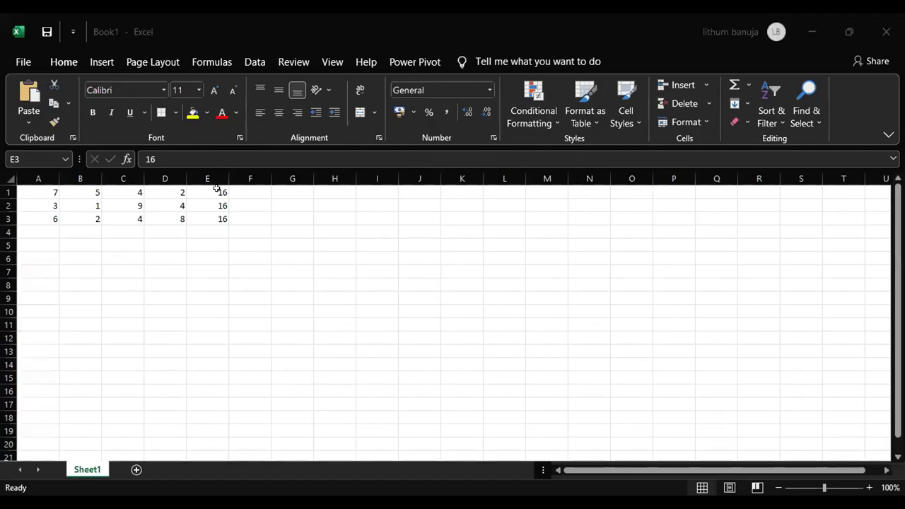
Inspect the content of cell E3 to check whether the row 3 total is a formula or a fixed number
{"action": "key", "text": "ctrl+v"}
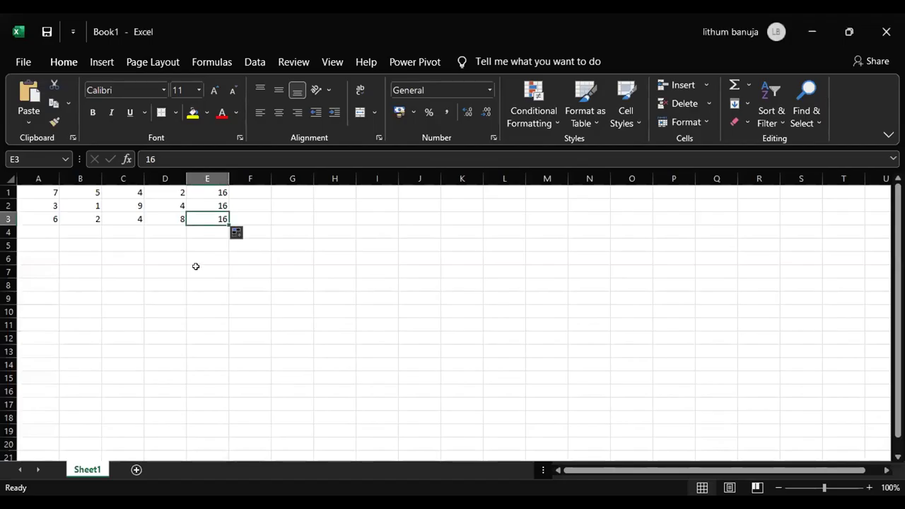
{"action": "left_click", "coordinate": [206, 221]}
{"action": "double_click", "coordinate": [208, 213]}
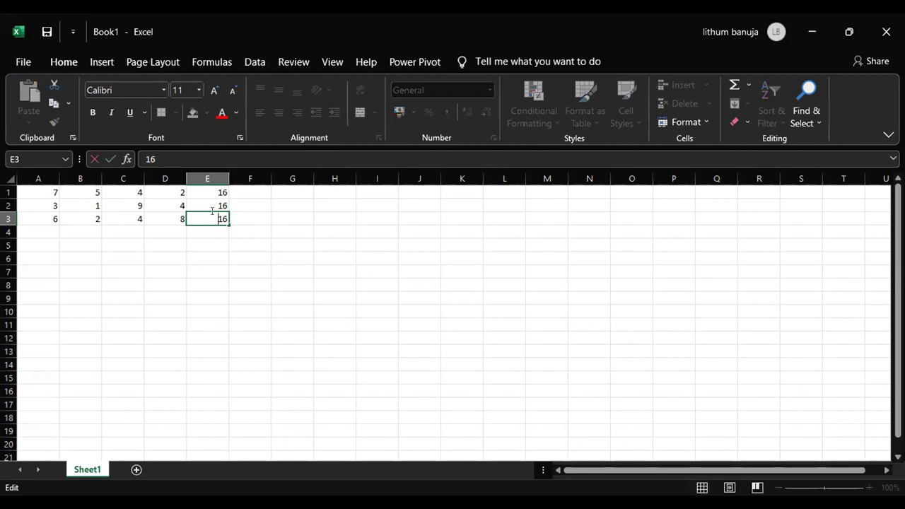
{"action": "key", "text": "shift+End"}
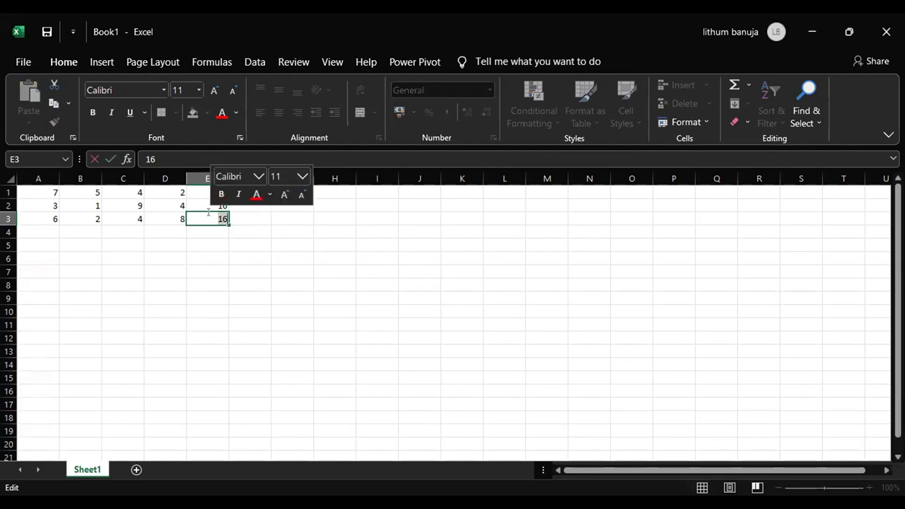
{"action": "left_click", "coordinate": [223, 217]}
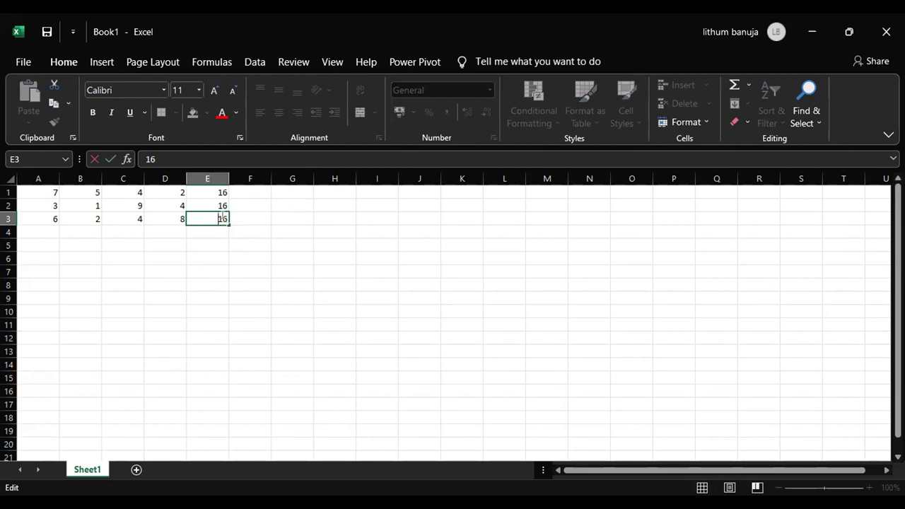
Clear the fixed totals from cells E3 and E2
{"action": "key", "text": "Delete"}
{"action": "key", "text": "BackSpace"}
{"action": "left_click", "coordinate": [222, 205]}
{"action": "key", "text": "BackSpace"}
{"action": "key", "text": "ctrl+Return"}
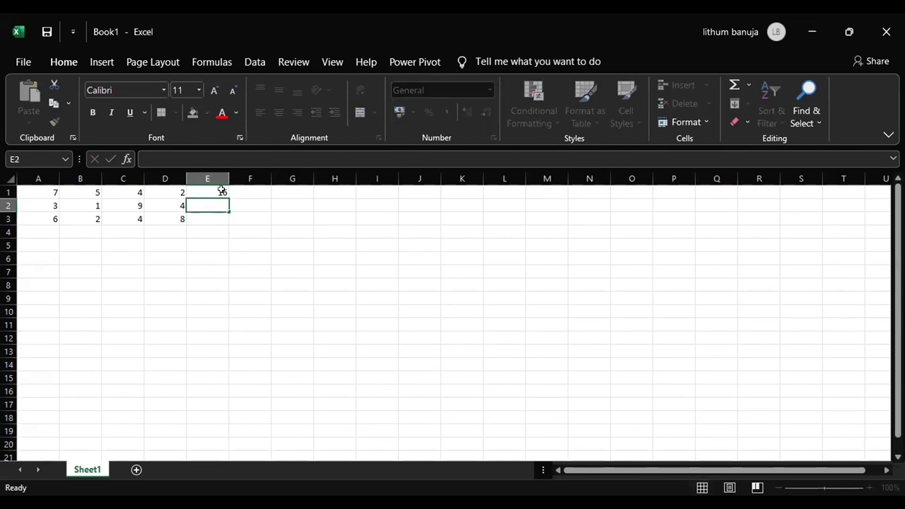
Replace the fixed total in E1 with the formula =SUM(A1:D1) and fill it down through E3
{"action": "left_click", "coordinate": [222, 192]}
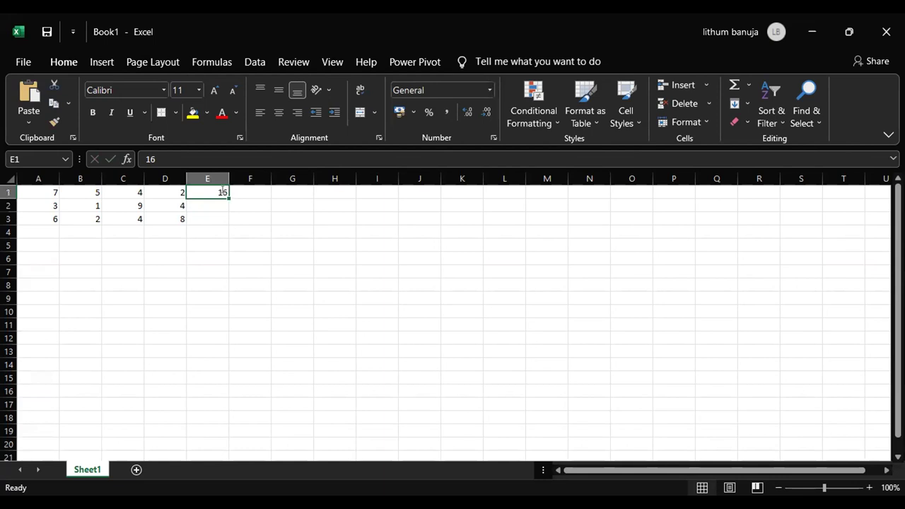
{"action": "key", "text": "BackSpace"}
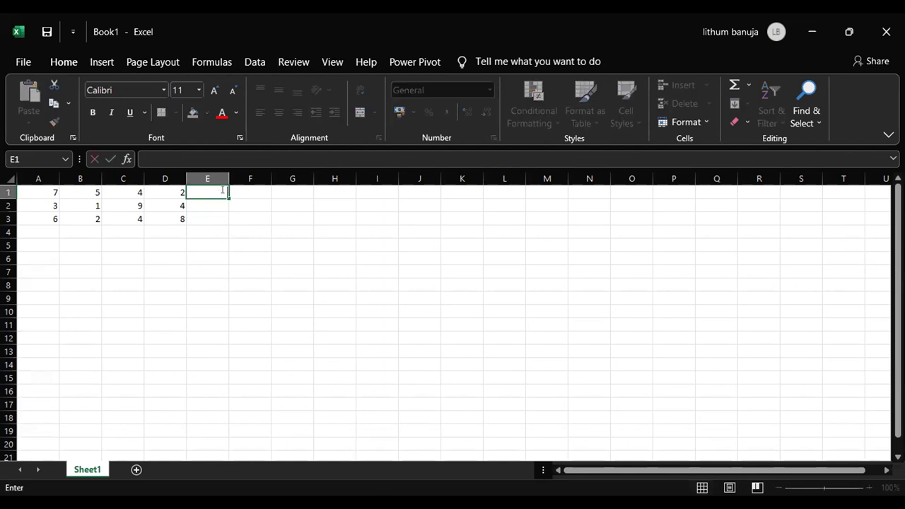
{"action": "type", "text": "="}
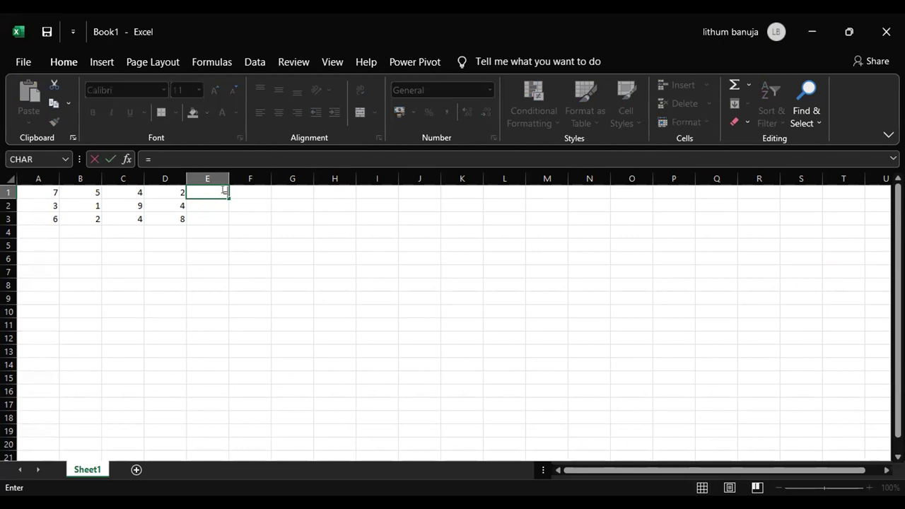
{"action": "type", "text": "sum"}
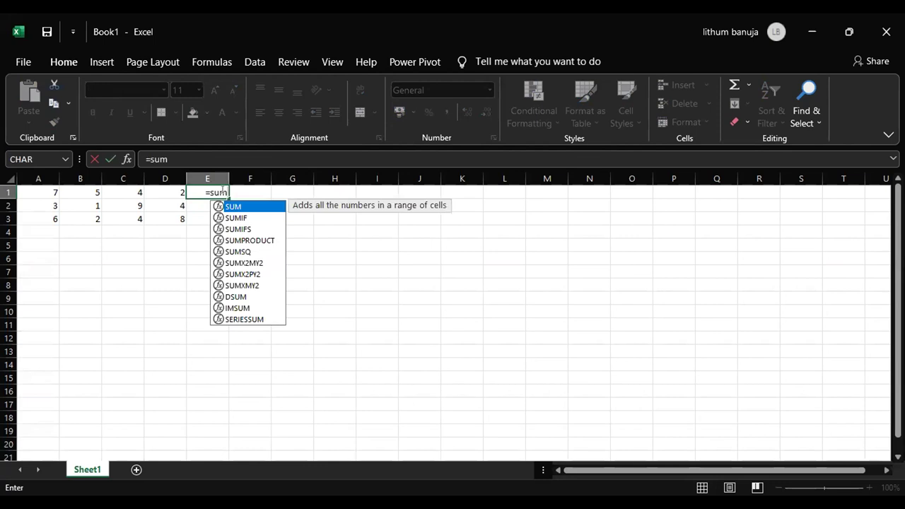
{"action": "type", "text": "("}
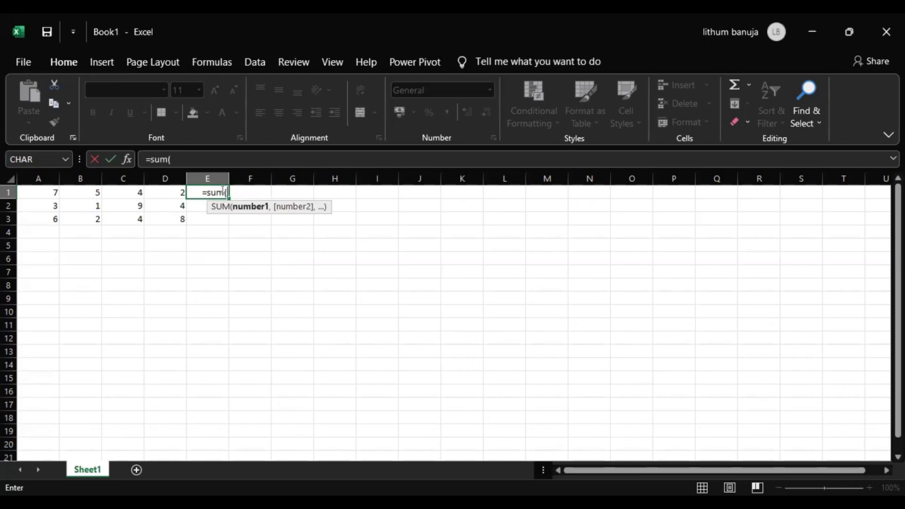
{"action": "type", "text": "a1"}
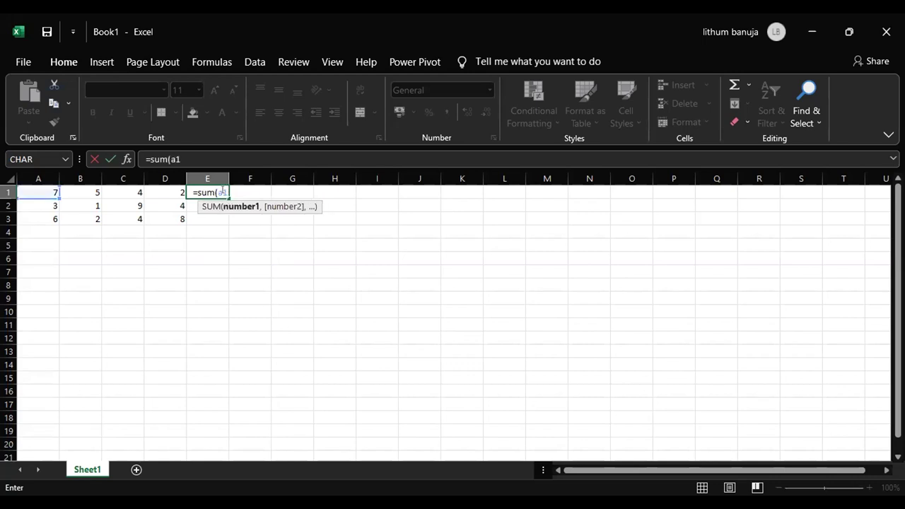
{"action": "type", "text": ":"}
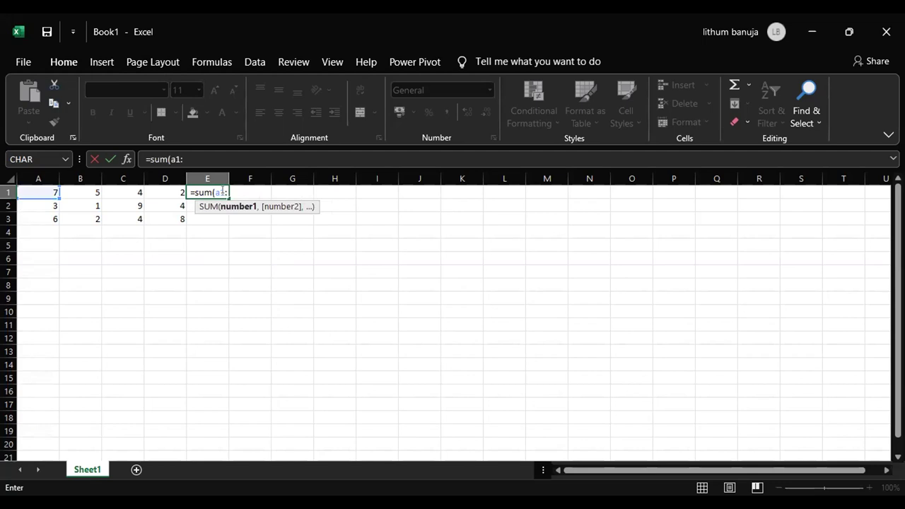
{"action": "type", "text": "d1"}
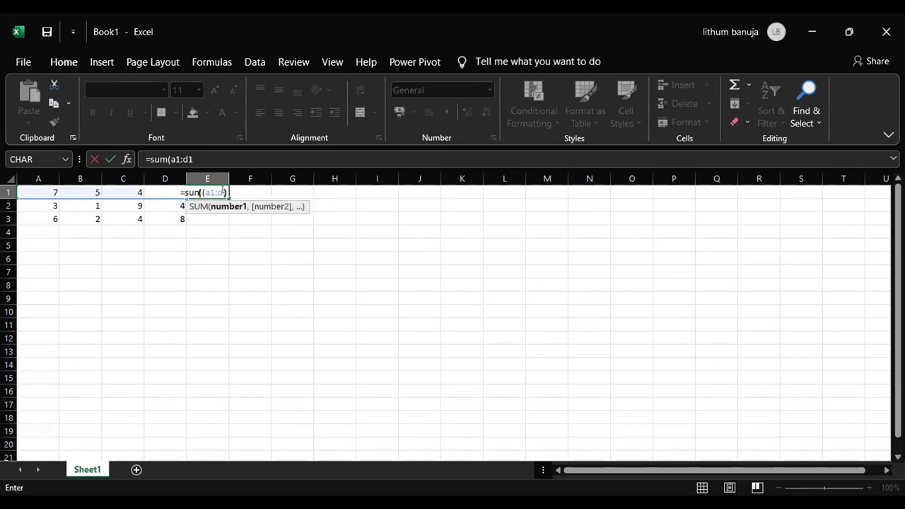
{"action": "key", "text": "Return"}
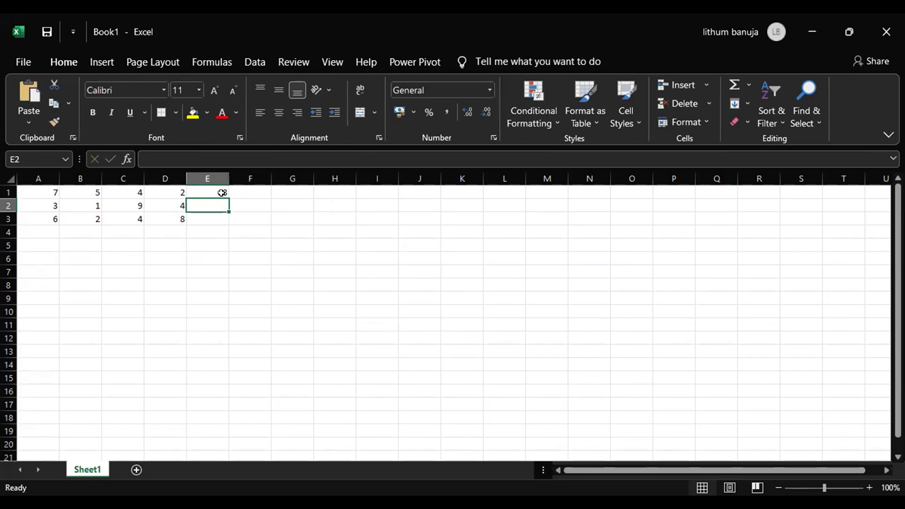
{"action": "left_click", "coordinate": [226, 197]}
{"action": "left_click_drag", "start_coordinate": [226, 196], "coordinate": [226, 221]}
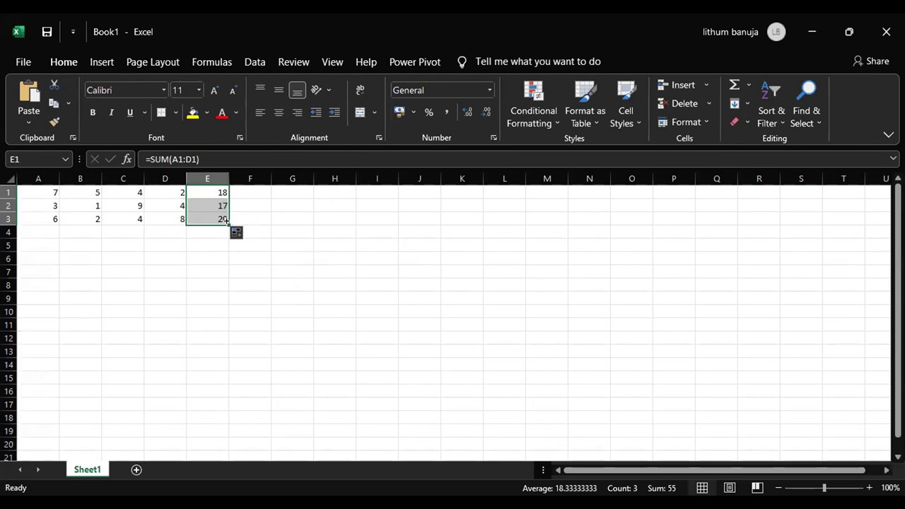
Clear the SUM formula from cell E1
{"action": "key", "text": "BackSpace"}
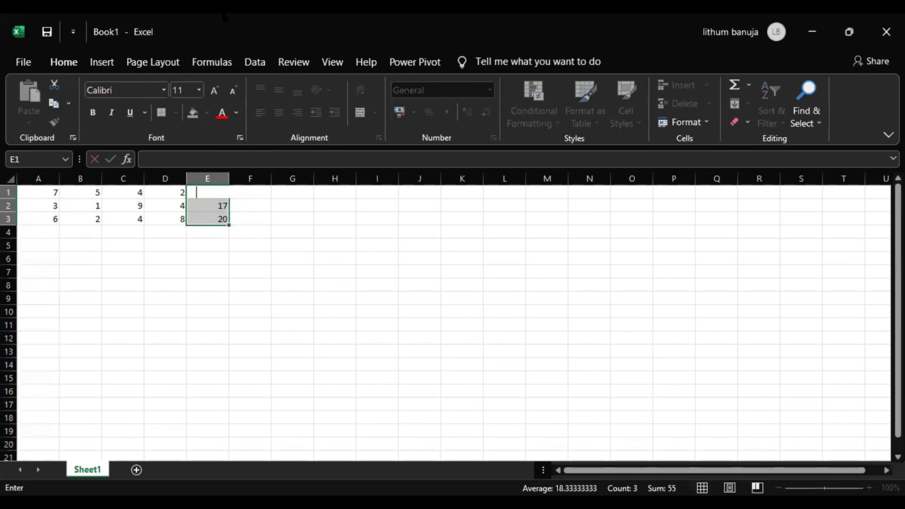
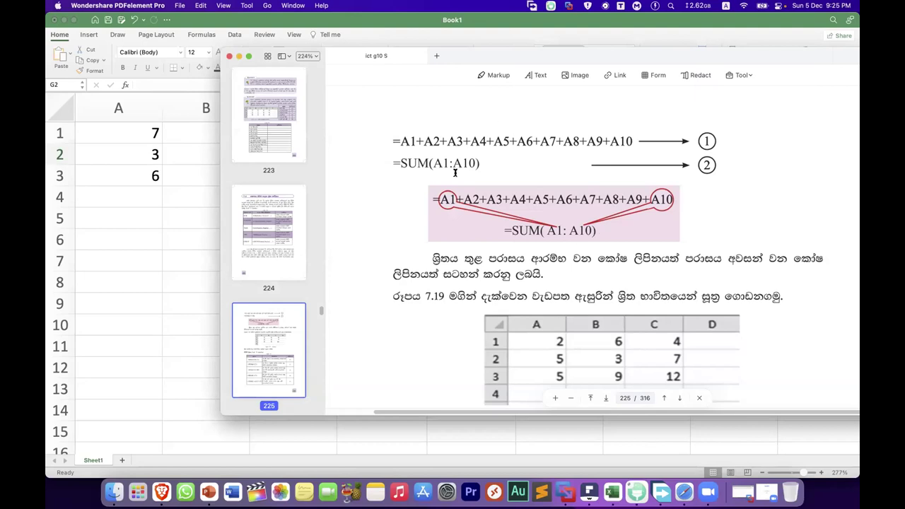
Compare the long cell-by-cell addition of A1 to A10 with the equivalent =SUM(A1:A10) formula on page 225 of the textbook
{"action": "scroll", "coordinate": [509, 163], "scroll_direction": "up", "scroll_amount": 1}
{"action": "scroll", "coordinate": [509, 163], "scroll_direction": "up", "scroll_amount": 2}
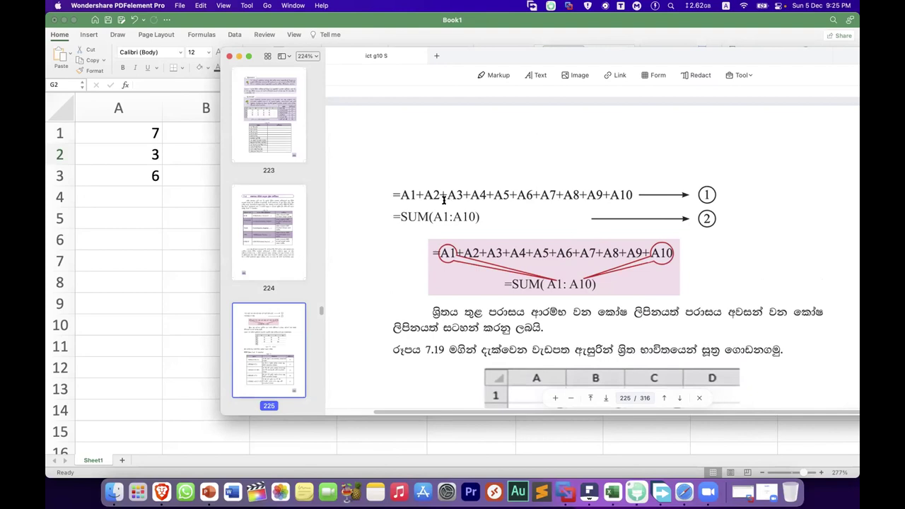
{"action": "left_click_drag", "start_coordinate": [406, 195], "coordinate": [631, 195]}
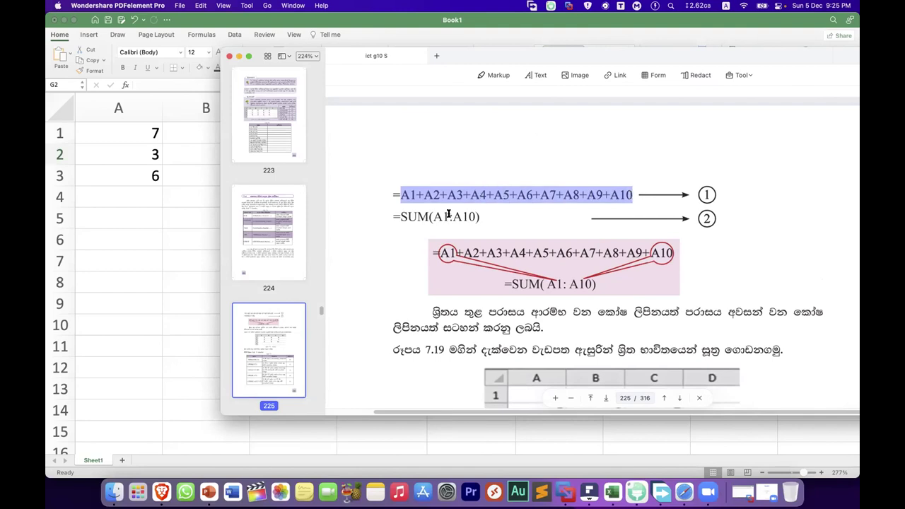
{"action": "left_click", "coordinate": [415, 210]}
{"action": "left_click_drag", "start_coordinate": [398, 214], "coordinate": [483, 217]}
{"action": "left_click", "coordinate": [483, 217]}
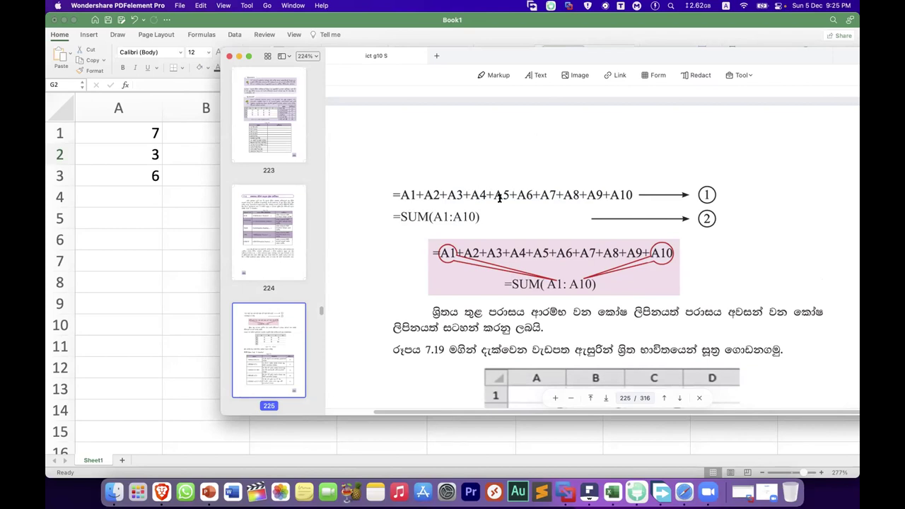
{"action": "scroll", "coordinate": [517, 238], "scroll_direction": "down", "scroll_amount": 2}
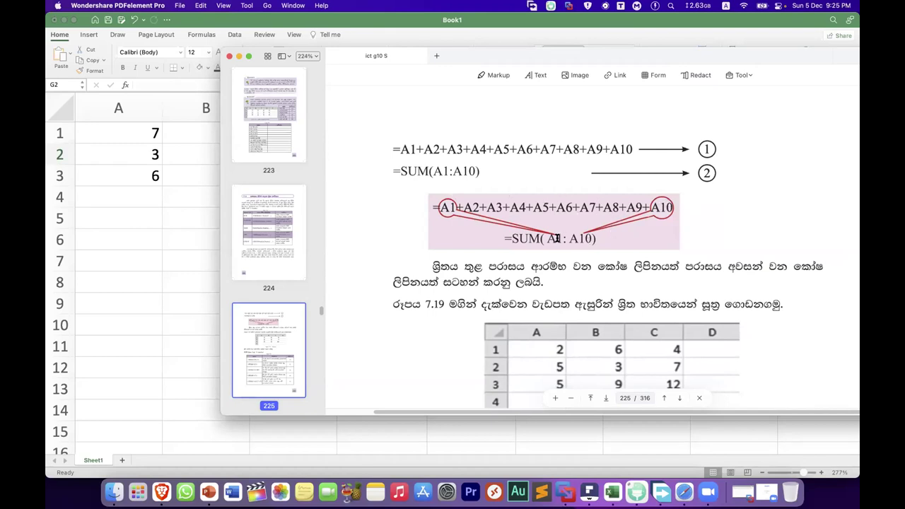
Review the sample worksheet and table 7.9, examining the comma-separated arguments A1,B1,C1 in the first SUM example
{"action": "scroll", "coordinate": [556, 238], "scroll_direction": "down", "scroll_amount": 7}
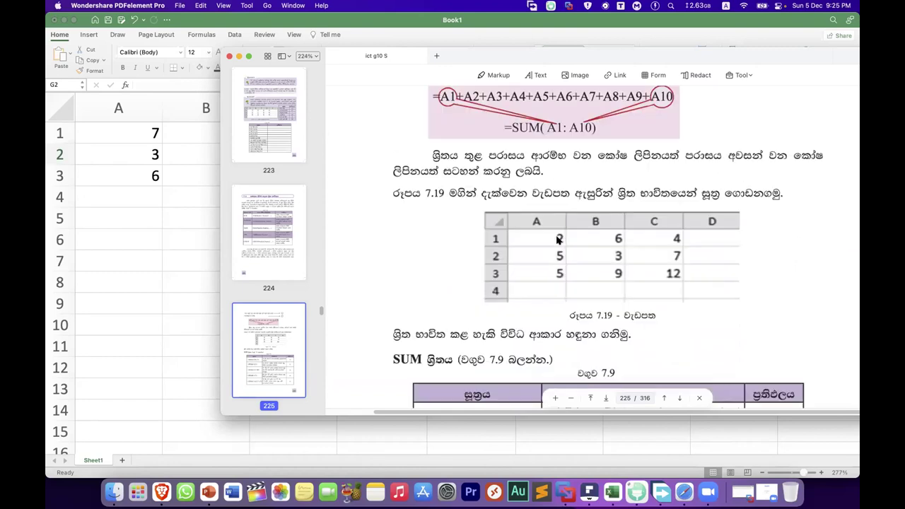
{"action": "scroll", "coordinate": [557, 240], "scroll_direction": "down", "scroll_amount": 4}
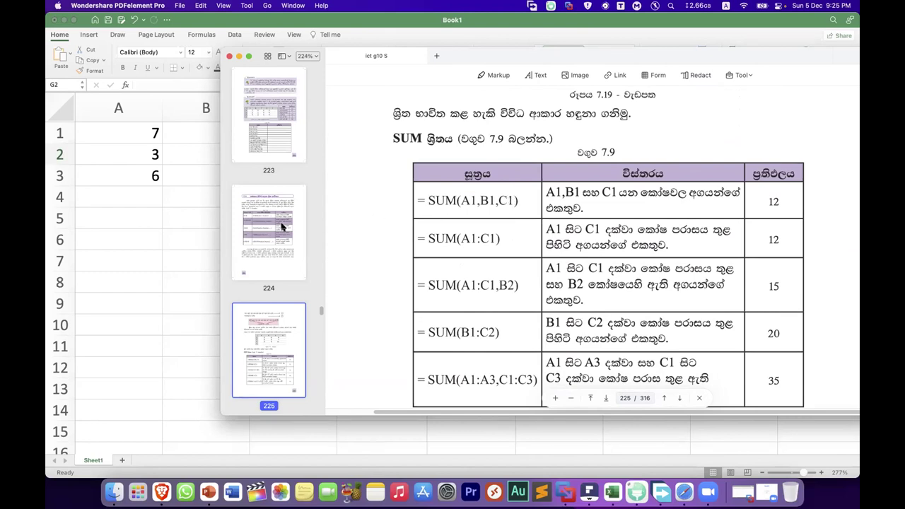
{"action": "left_click_drag", "start_coordinate": [494, 202], "coordinate": [511, 201]}
{"action": "left_click", "coordinate": [464, 201]}
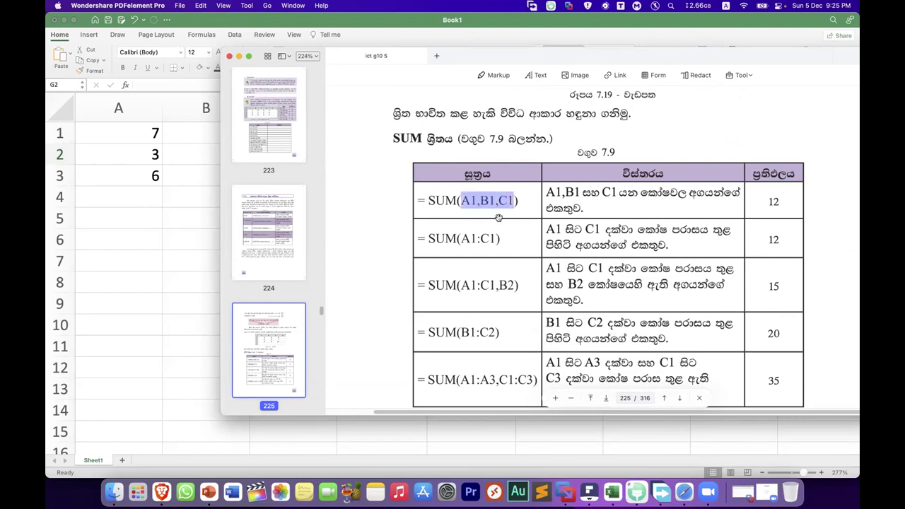
{"action": "left_click", "coordinate": [484, 212]}
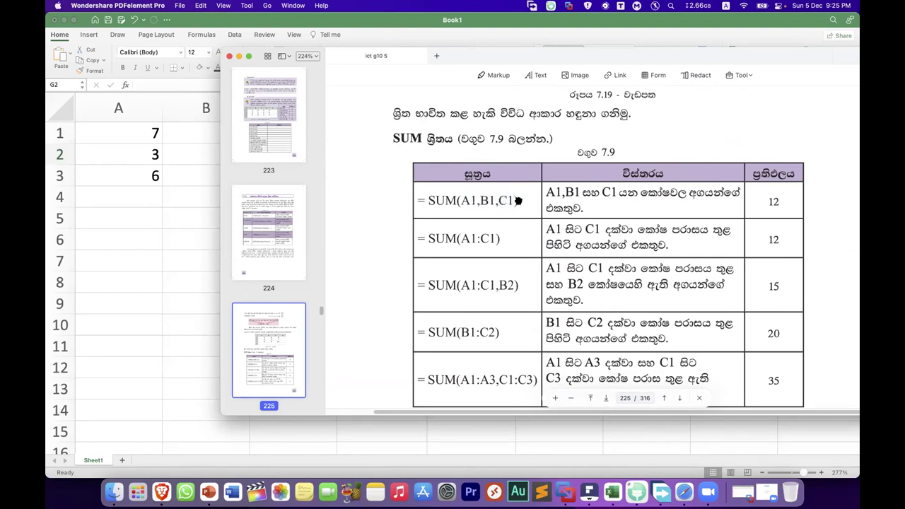
{"action": "left_click_drag", "start_coordinate": [460, 201], "coordinate": [513, 200]}
{"action": "left_click_drag", "start_coordinate": [515, 200], "coordinate": [463, 200]}
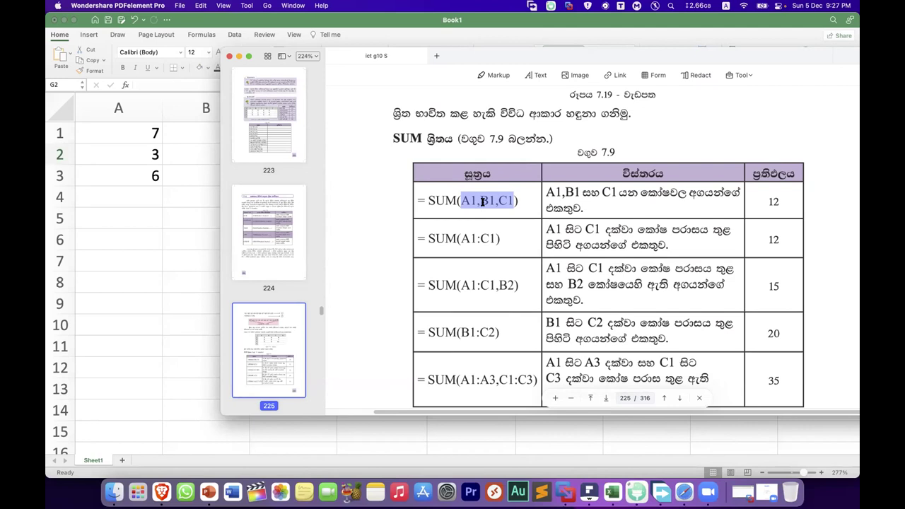
{"action": "left_click", "coordinate": [482, 202]}
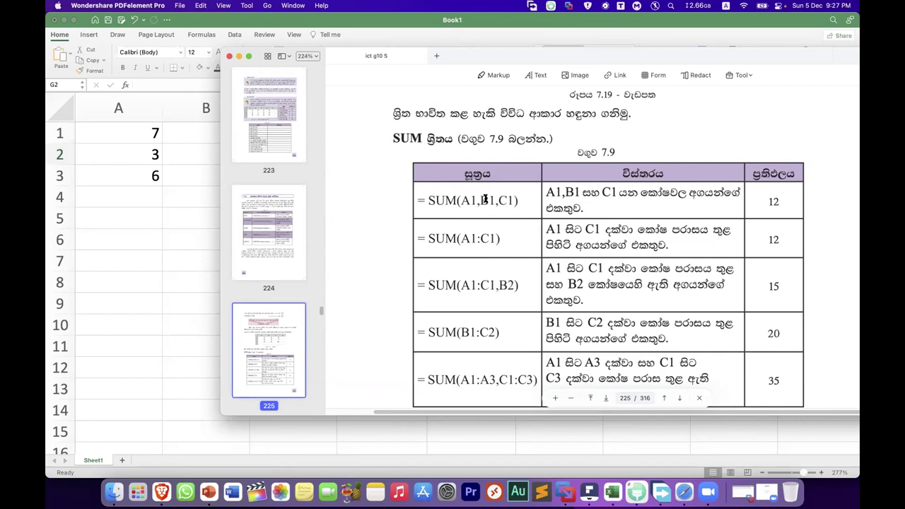
Switch to the Excel workbook and enter =SUM(A1,B1,C1) in cell A7, then check the stored formula
{"action": "left_click", "coordinate": [120, 264]}
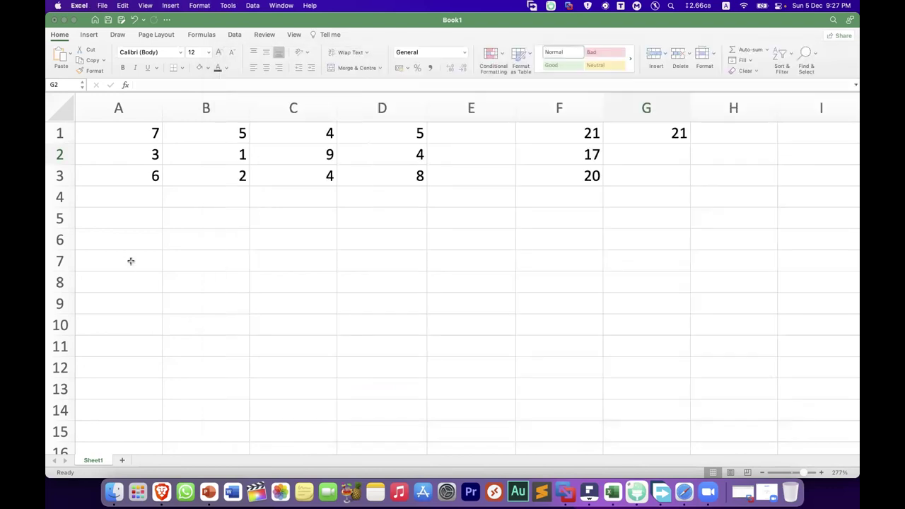
{"action": "double_click", "coordinate": [128, 262]}
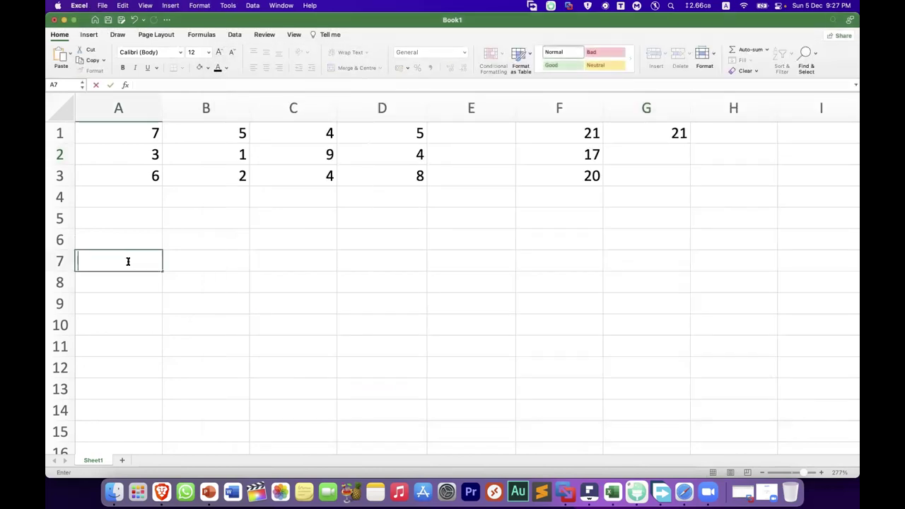
{"action": "type", "text": "=s"}
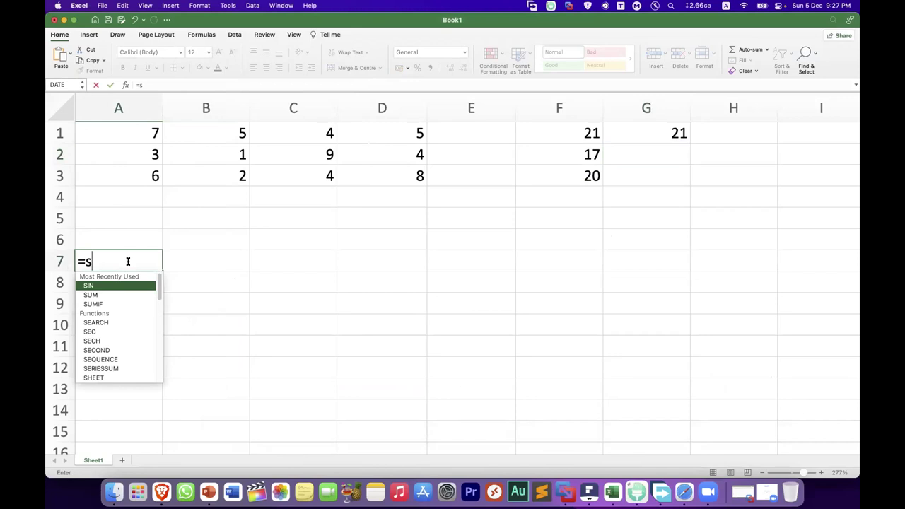
{"action": "type", "text": "um("}
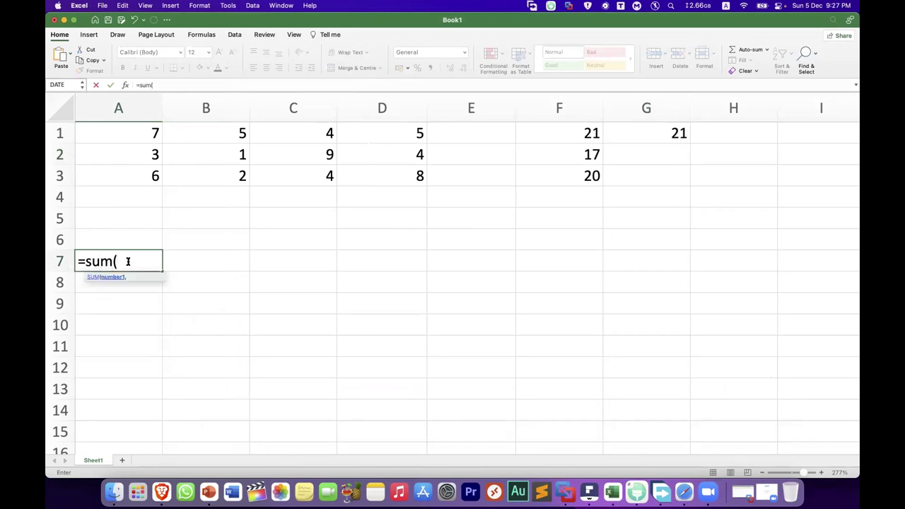
{"action": "type", "text": "a"}
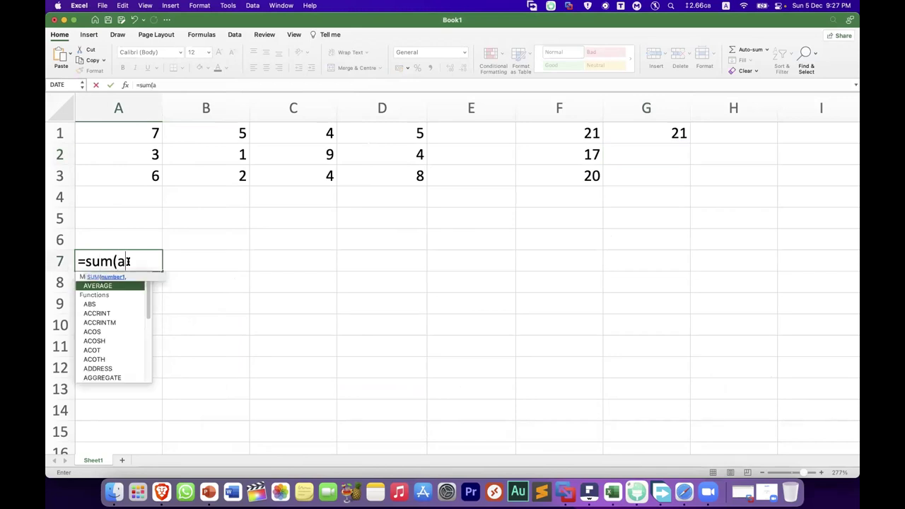
{"action": "type", "text": "1,b"}
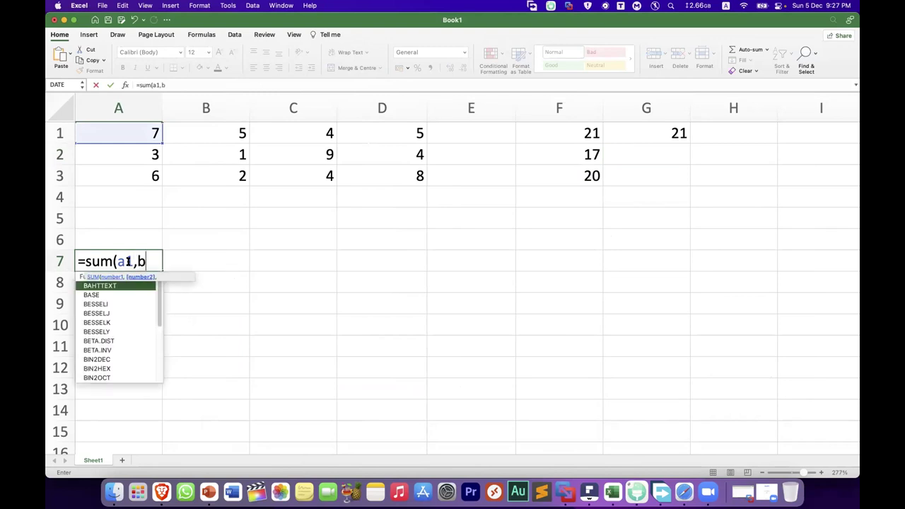
{"action": "type", "text": "1,"}
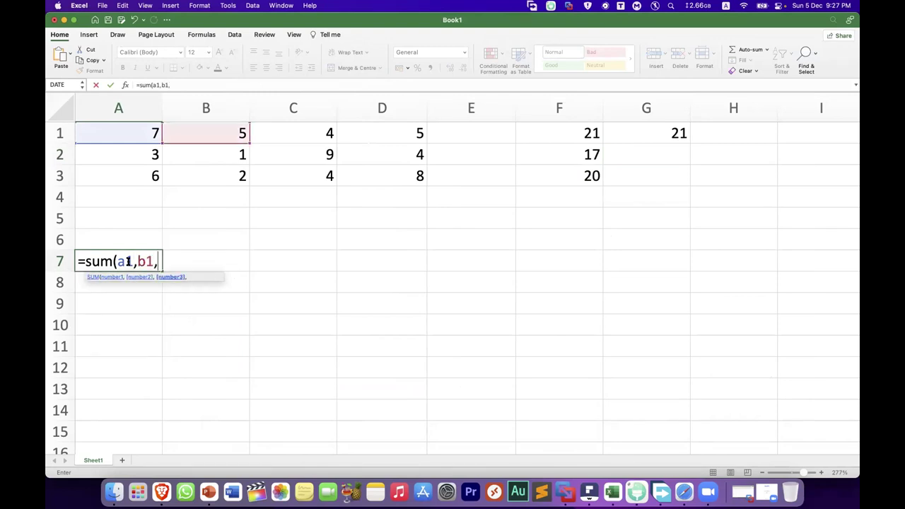
{"action": "type", "text": "c1)"}
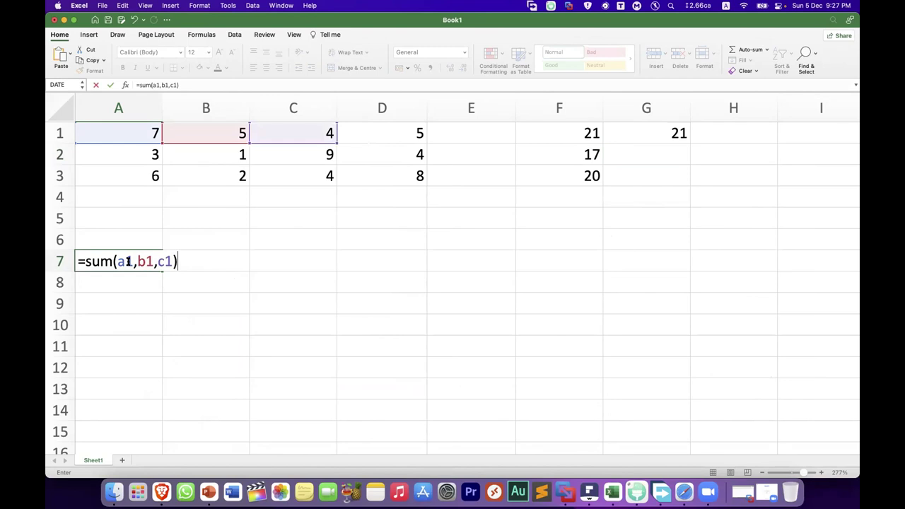
{"action": "key", "text": "Return"}
{"action": "left_click", "coordinate": [143, 260]}
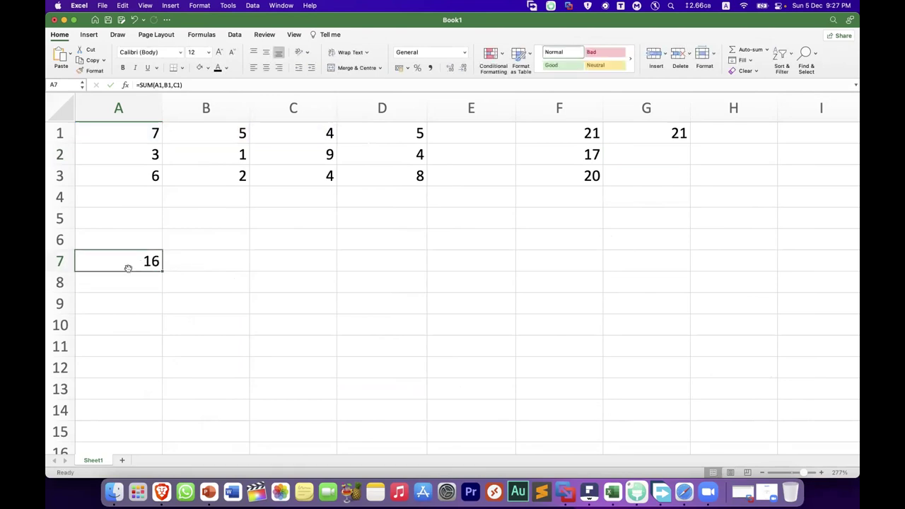
{"action": "double_click", "coordinate": [158, 263]}
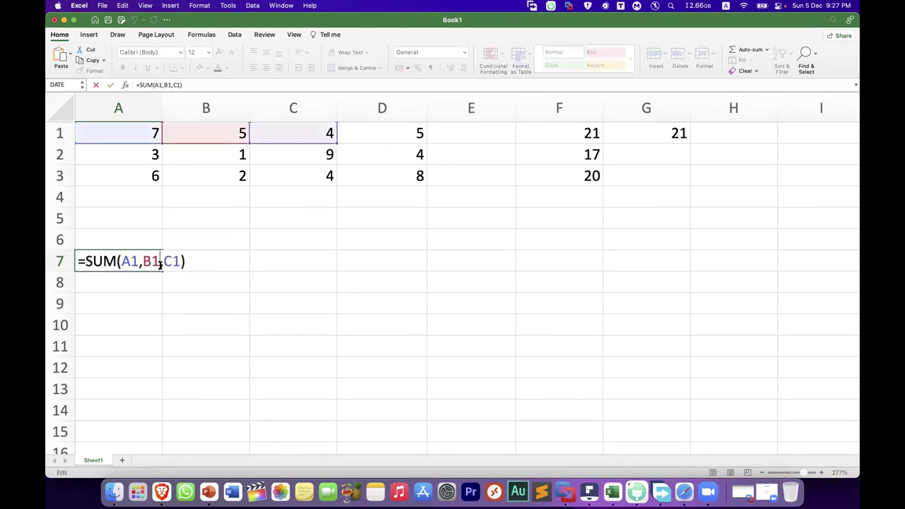
{"action": "key", "text": "Return"}
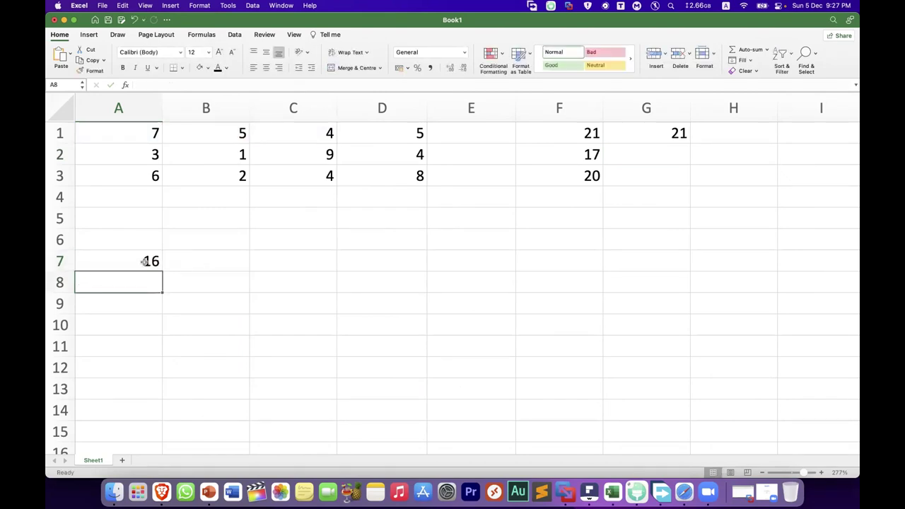
Add D1 as a fourth argument to the SUM formula in cell A7
{"action": "left_click", "coordinate": [146, 261]}
{"action": "double_click", "coordinate": [147, 261]}
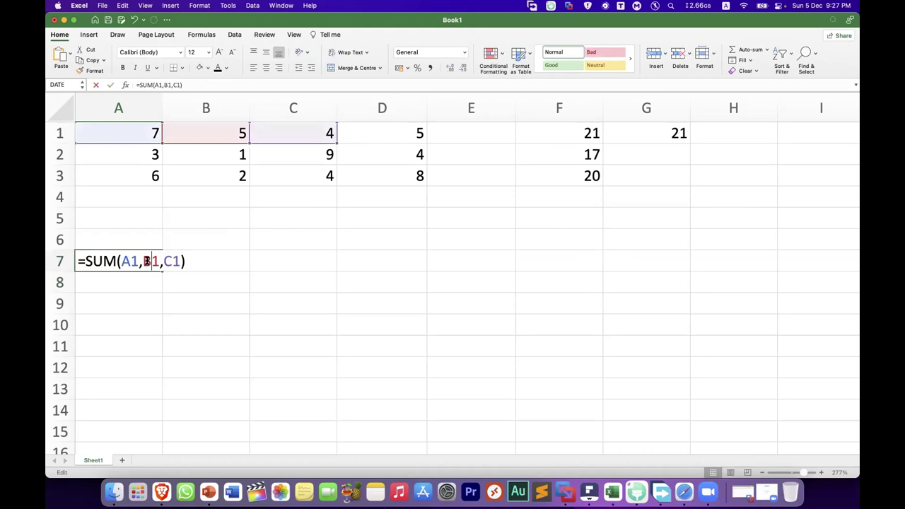
{"action": "left_click", "coordinate": [177, 260]}
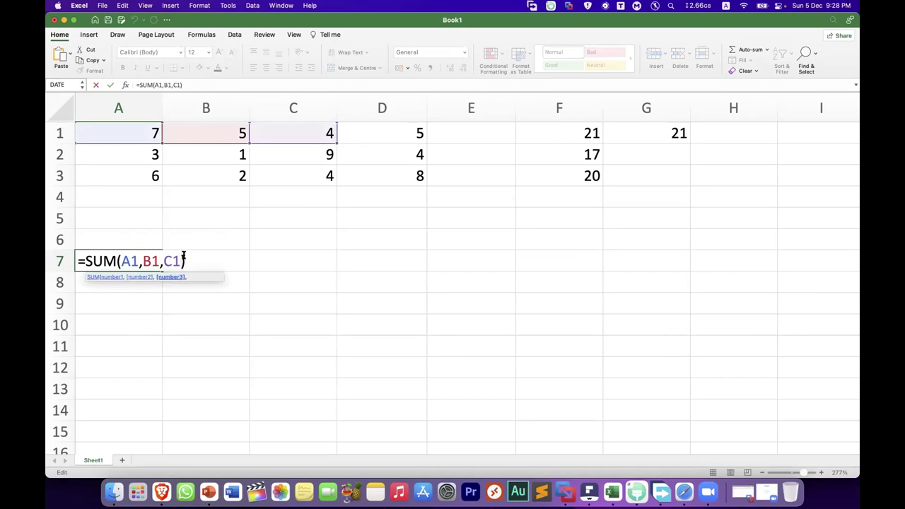
{"action": "type", "text": ",d1"}
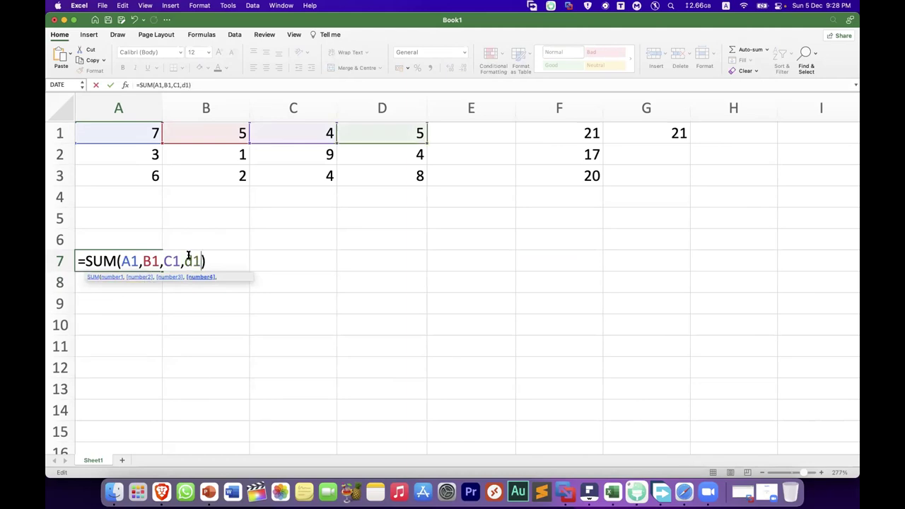
{"action": "type", "text": ")"}
{"action": "key", "text": "Return"}
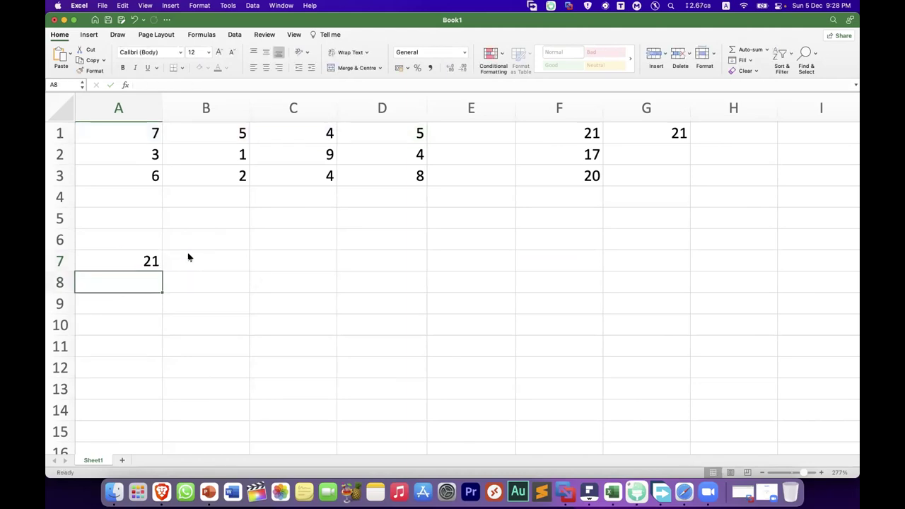
{"action": "left_click", "coordinate": [154, 260]}
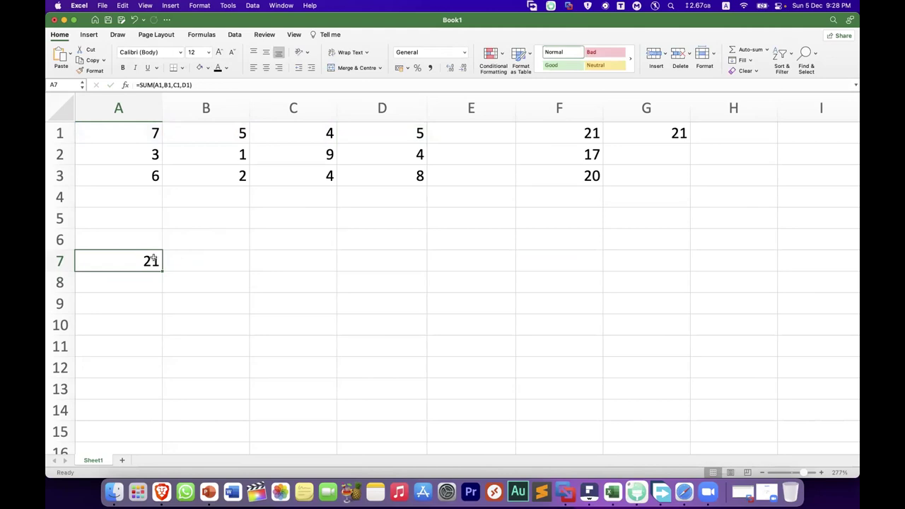
Consult the textbook's second SUM example in PDFelement, then enter =SUM(A1:C1) in cell A8 of the Excel sheet and check it
{"action": "left_click", "coordinate": [576, 486]}
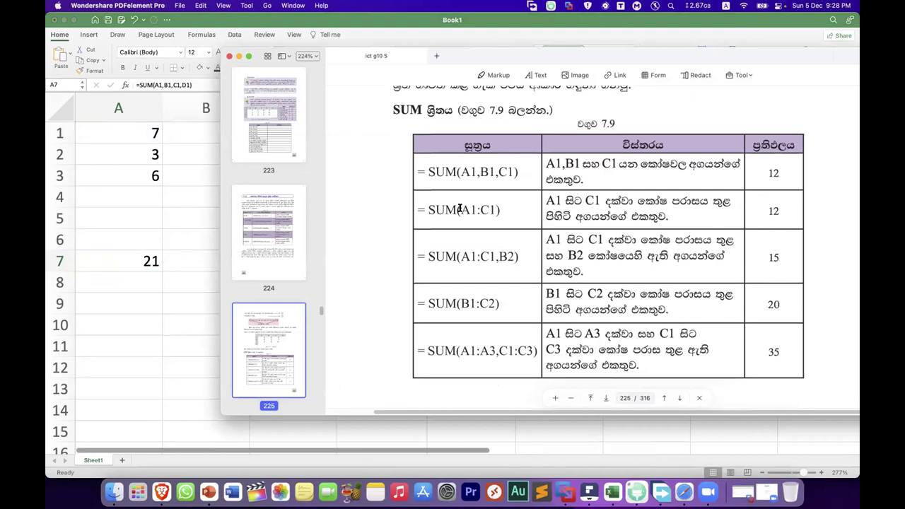
{"action": "left_click_drag", "start_coordinate": [462, 209], "coordinate": [497, 210]}
{"action": "left_click", "coordinate": [126, 280]}
{"action": "left_click", "coordinate": [126, 279]}
{"action": "type", "text": "="}
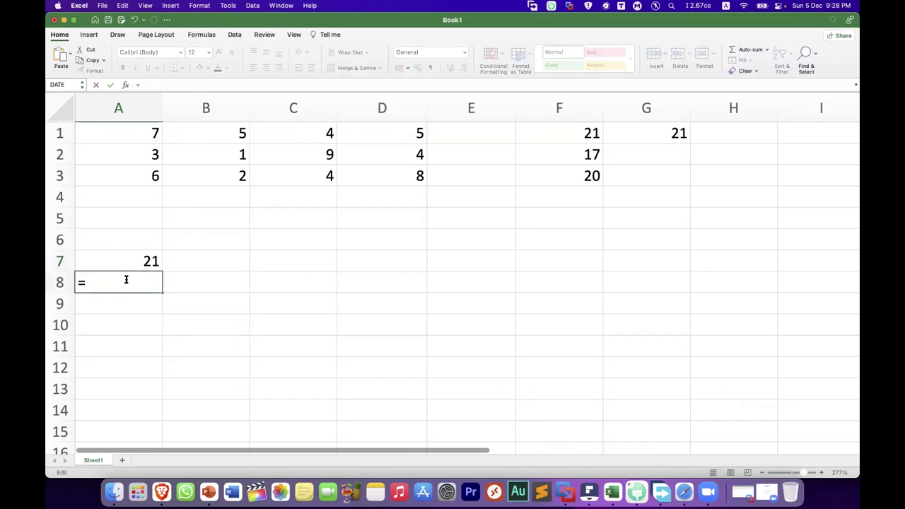
{"action": "type", "text": "sum("}
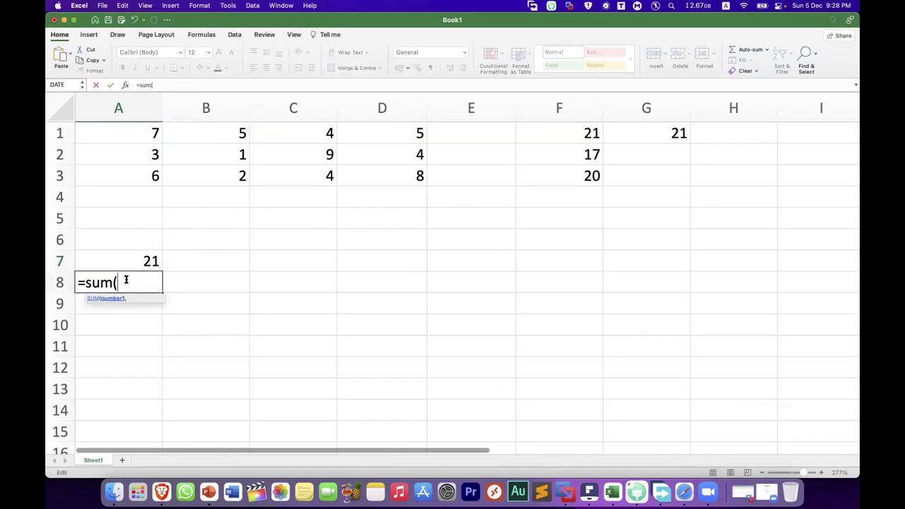
{"action": "type", "text": "a1:c"}
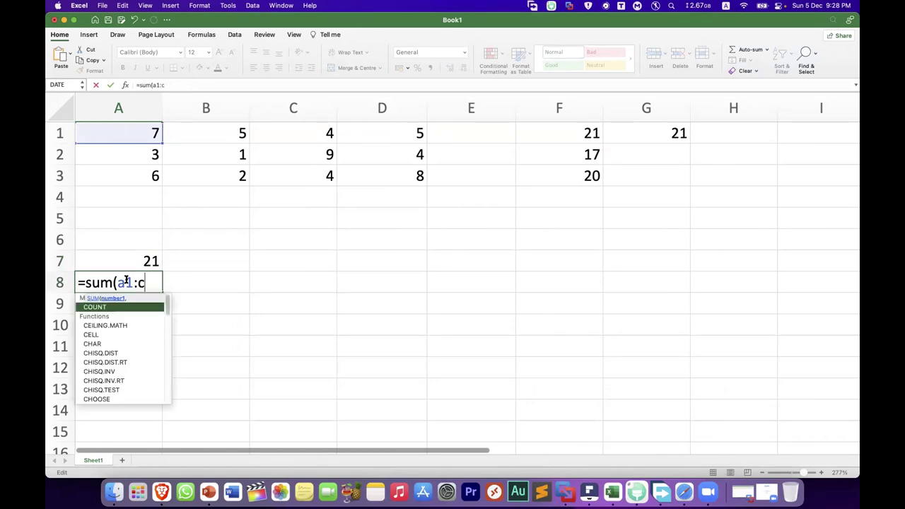
{"action": "type", "text": "1)"}
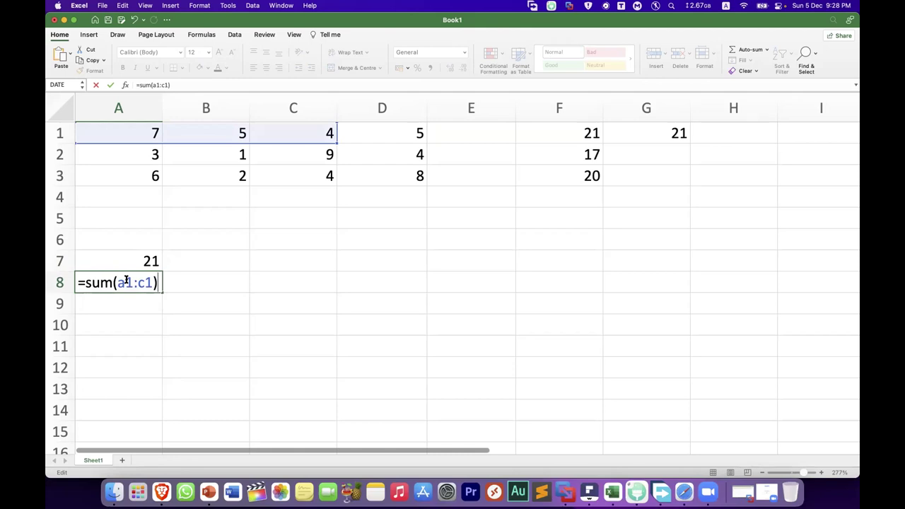
{"action": "key", "text": "Return"}
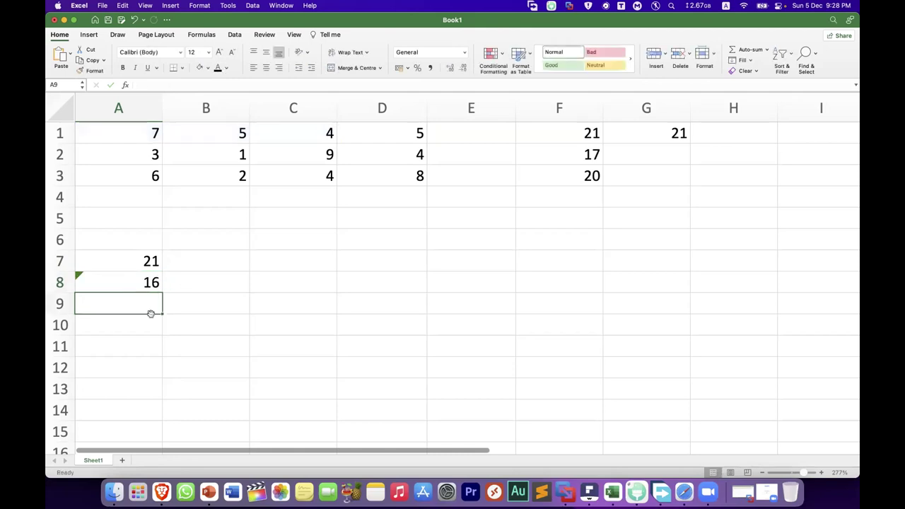
{"action": "double_click", "coordinate": [148, 282]}
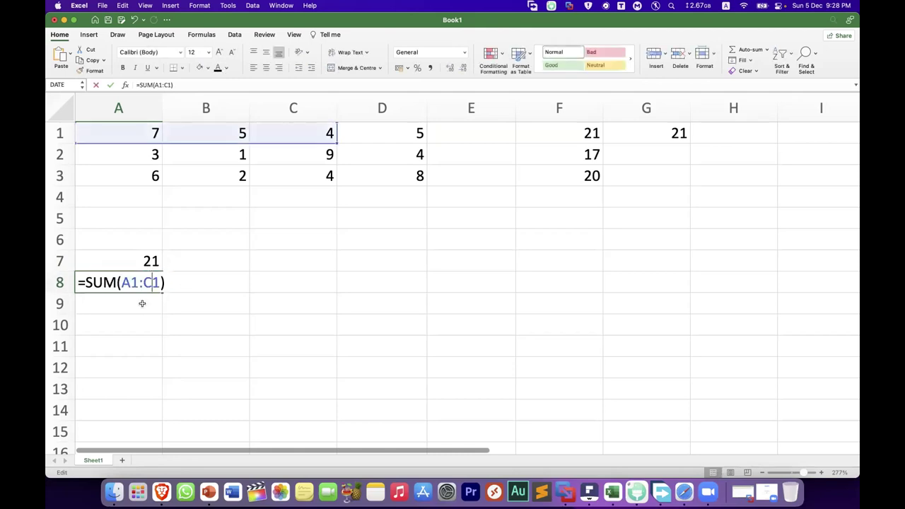
{"action": "double_click", "coordinate": [137, 304]}
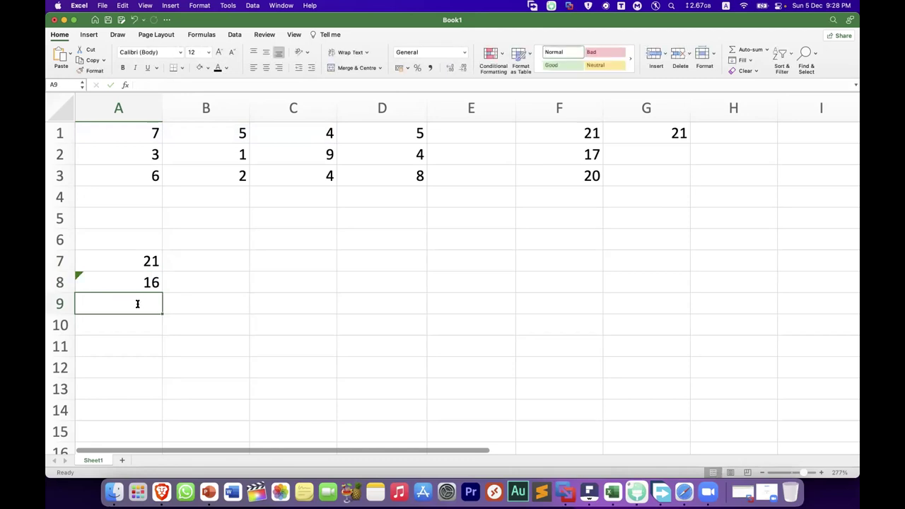
Inspect the range used by the SUM formula in cell A8, leaving the cell without saving any edit
{"action": "left_click", "coordinate": [151, 282]}
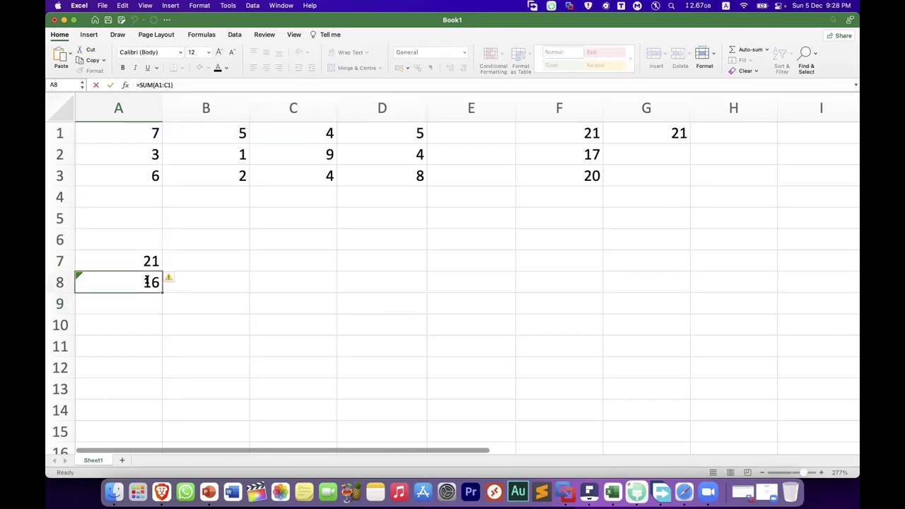
{"action": "double_click", "coordinate": [147, 282]}
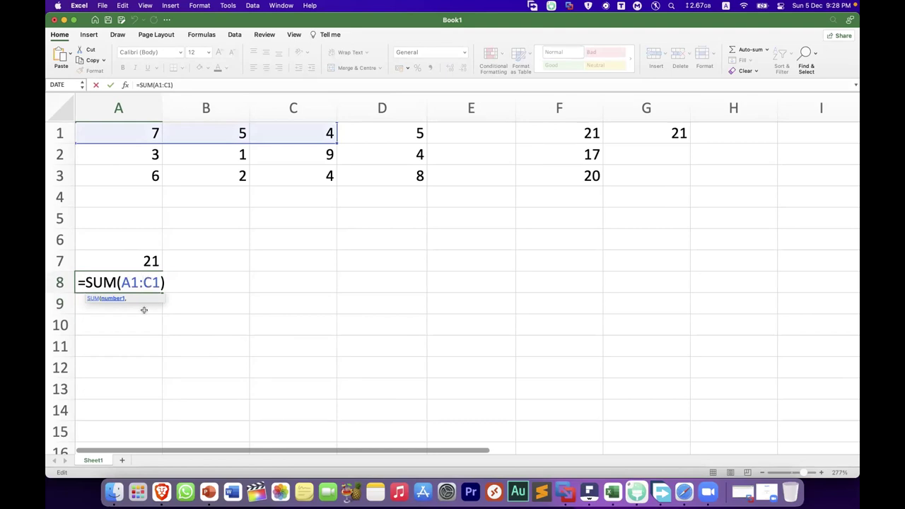
{"action": "left_click", "coordinate": [143, 310]}
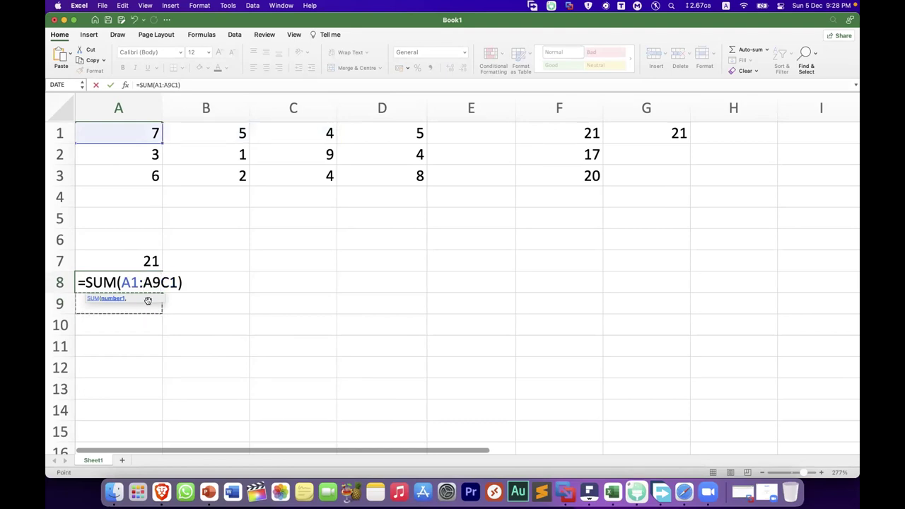
{"action": "key", "text": "Escape"}
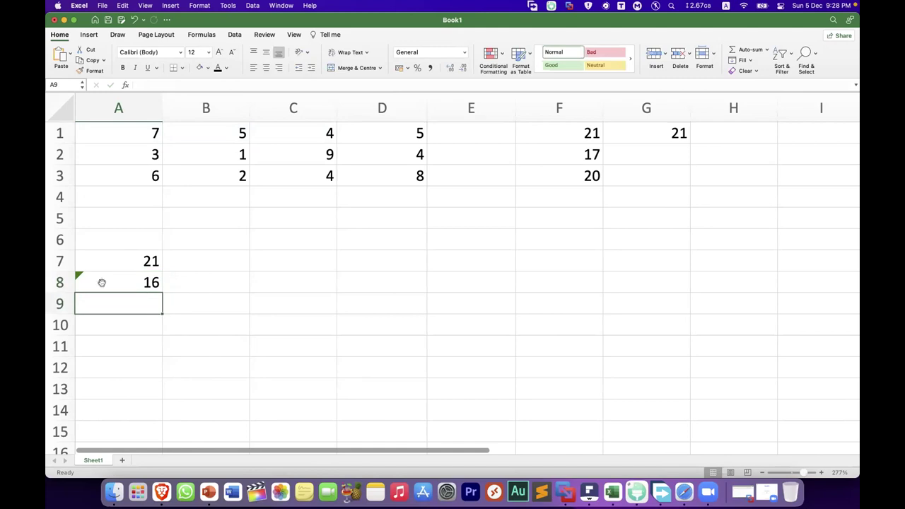
Apply the error-checking suggestion on cell A8 to update its formula to include the adjacent cells
{"action": "left_click", "coordinate": [124, 276]}
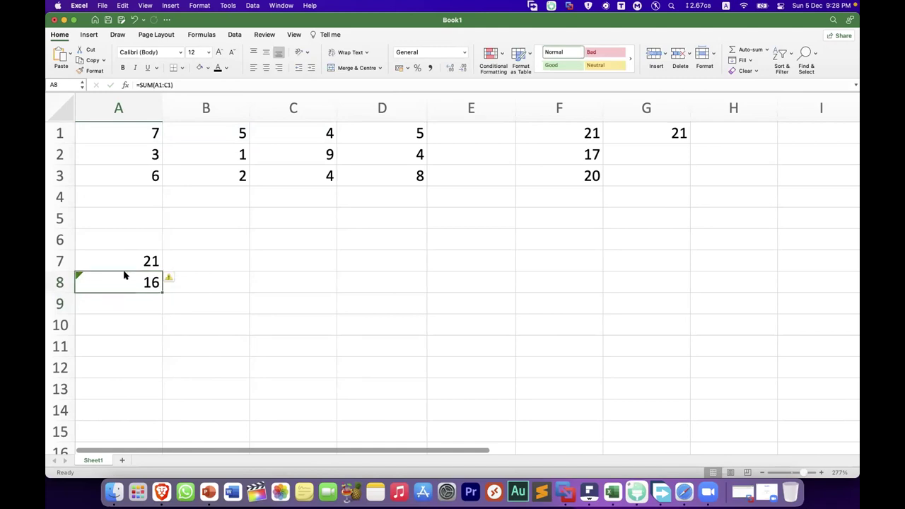
{"action": "left_click", "coordinate": [168, 277]}
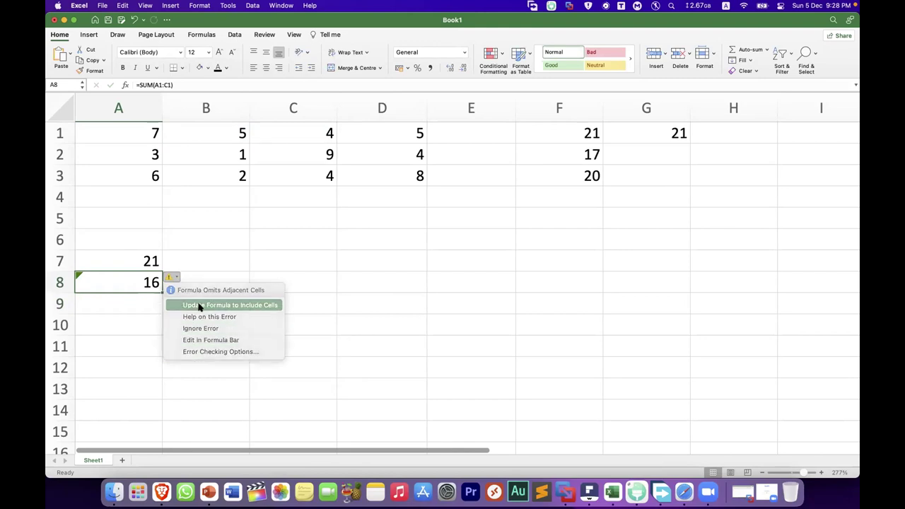
{"action": "left_click", "coordinate": [199, 306]}
{"action": "left_click", "coordinate": [148, 305]}
{"action": "left_click", "coordinate": [151, 282]}
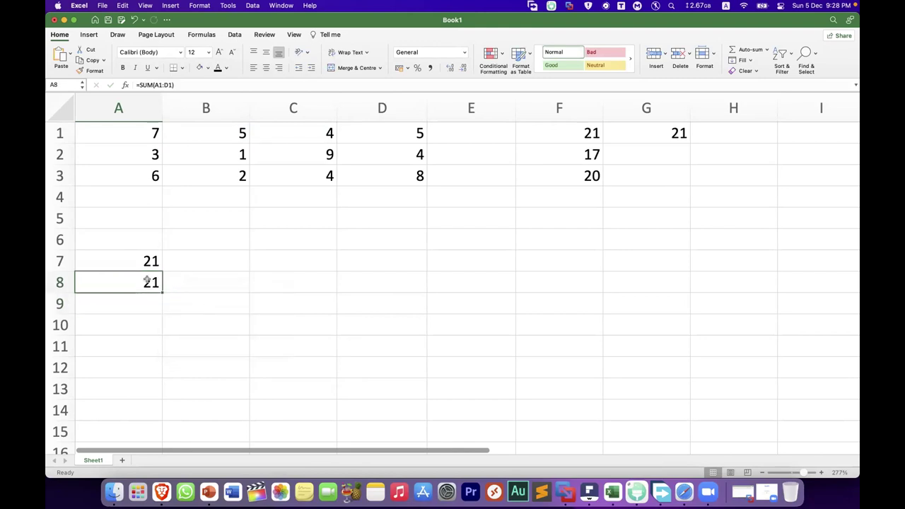
Edit the SUM formula in cell A8 so its range is A1:C1 again
{"action": "double_click", "coordinate": [150, 283]}
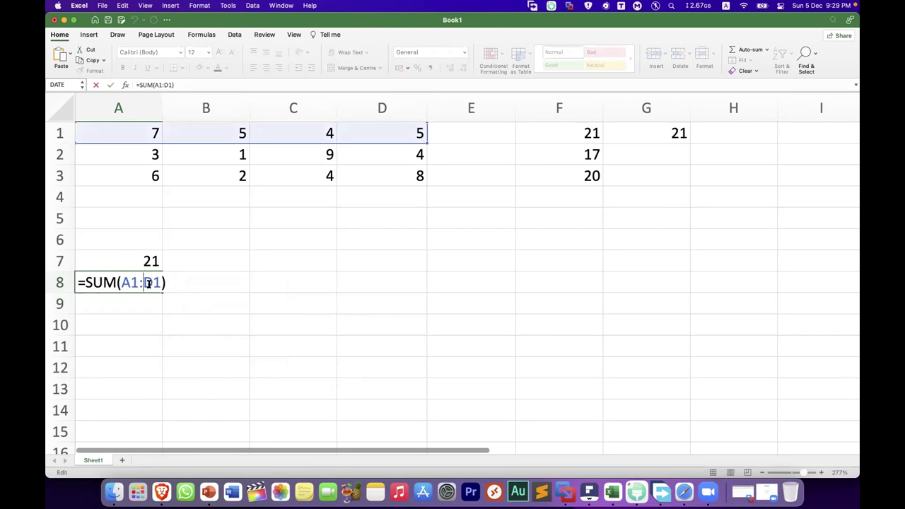
{"action": "left_click", "coordinate": [152, 283]}
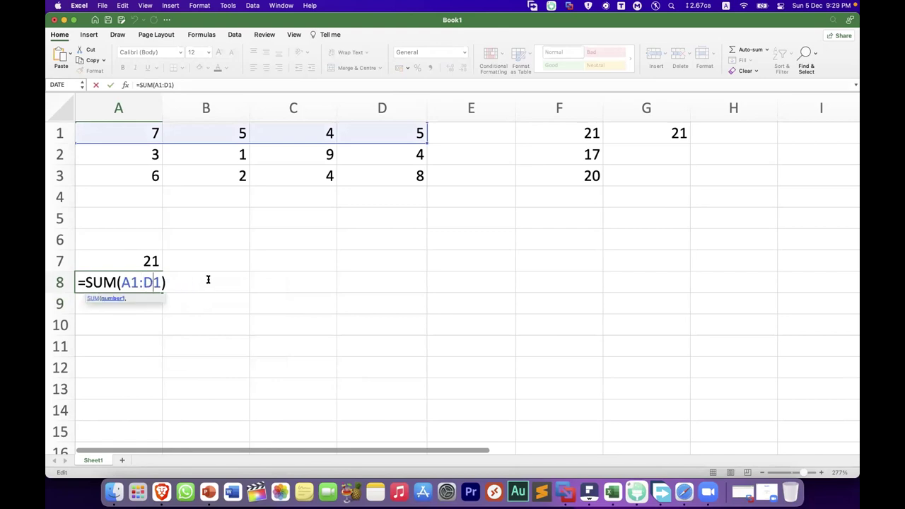
{"action": "key", "text": "BackSpace"}
{"action": "type", "text": "c"}
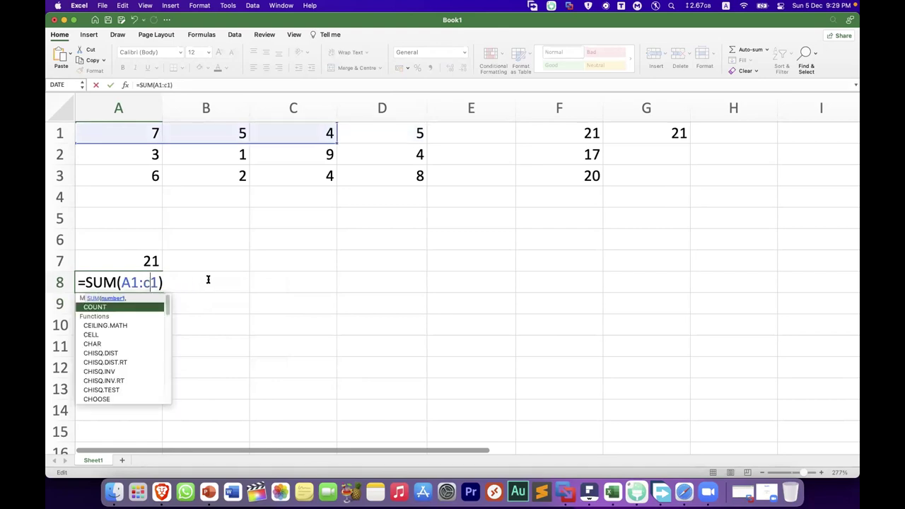
{"action": "key", "text": "BackSpace"}
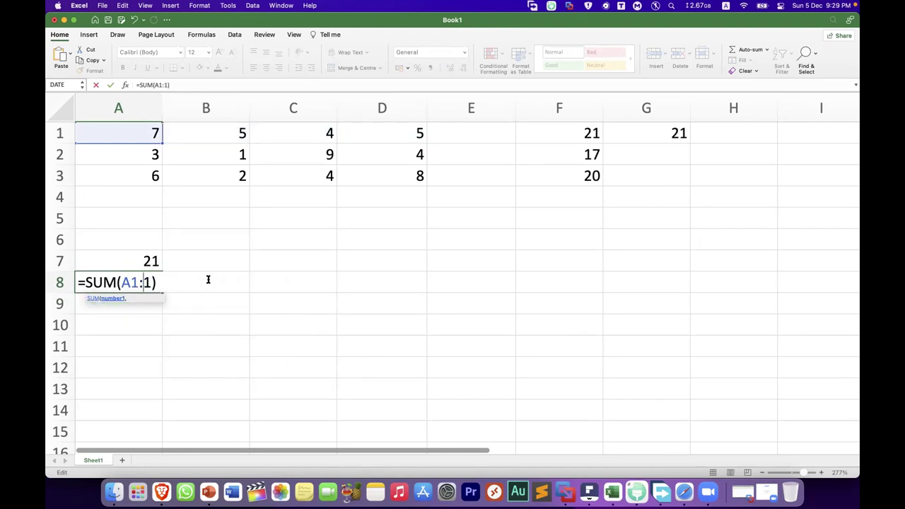
{"action": "type", "text": "C"}
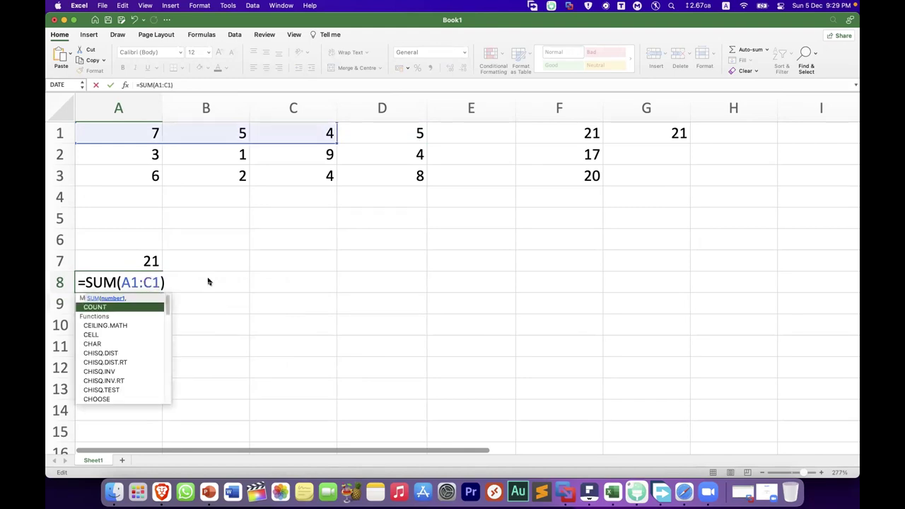
{"action": "key", "text": "Return"}
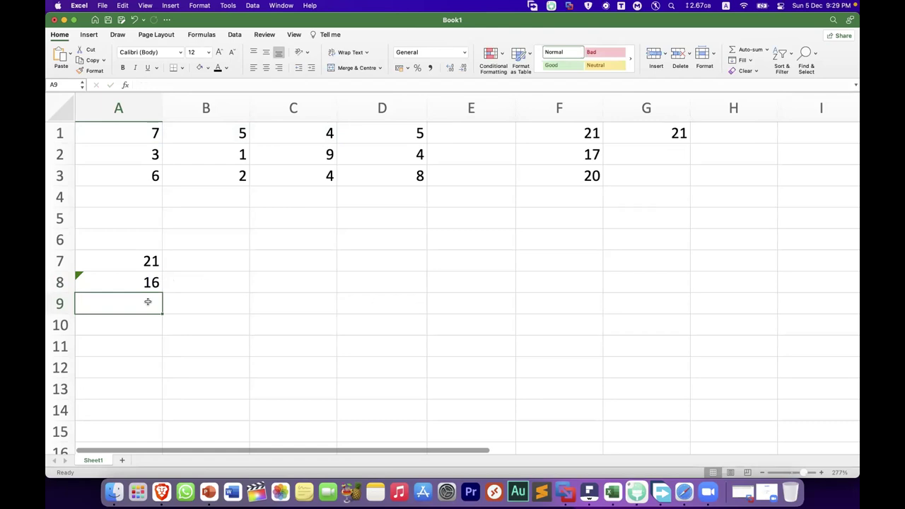
Enter a SUM formula in cell A9 that totals the second data row, range A2:D2
{"action": "double_click", "coordinate": [148, 302]}
{"action": "type", "text": "="}
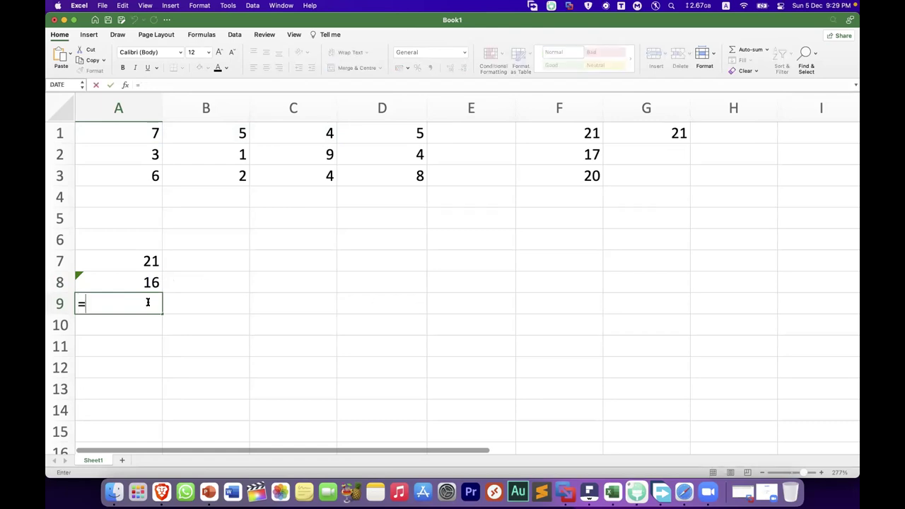
{"action": "type", "text": "s"}
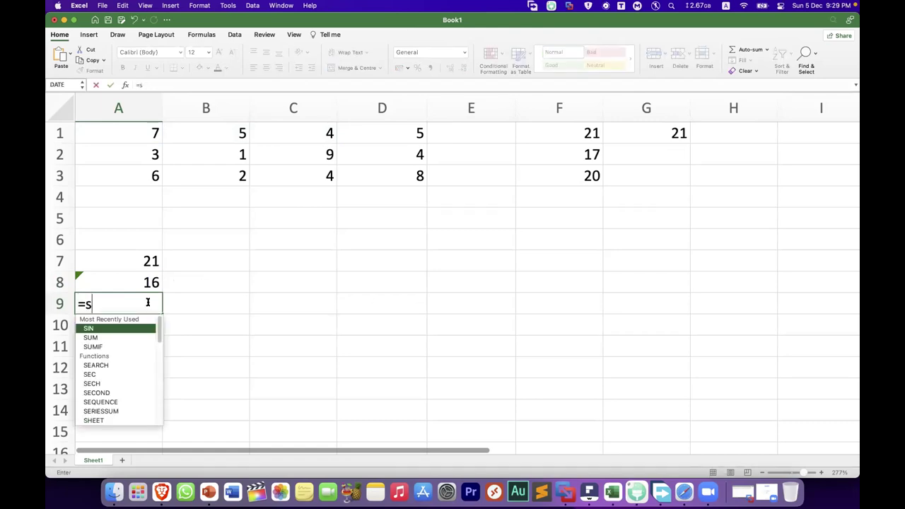
{"action": "type", "text": "um"}
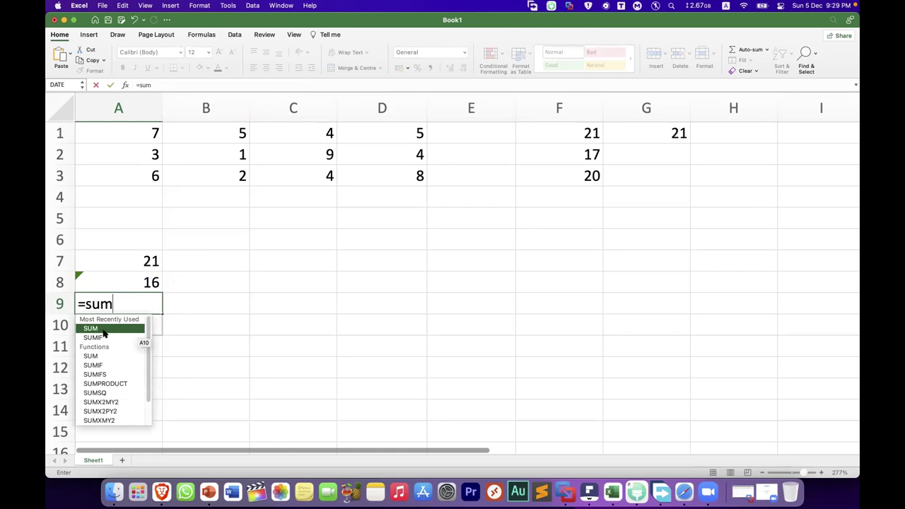
{"action": "double_click", "coordinate": [103, 328]}
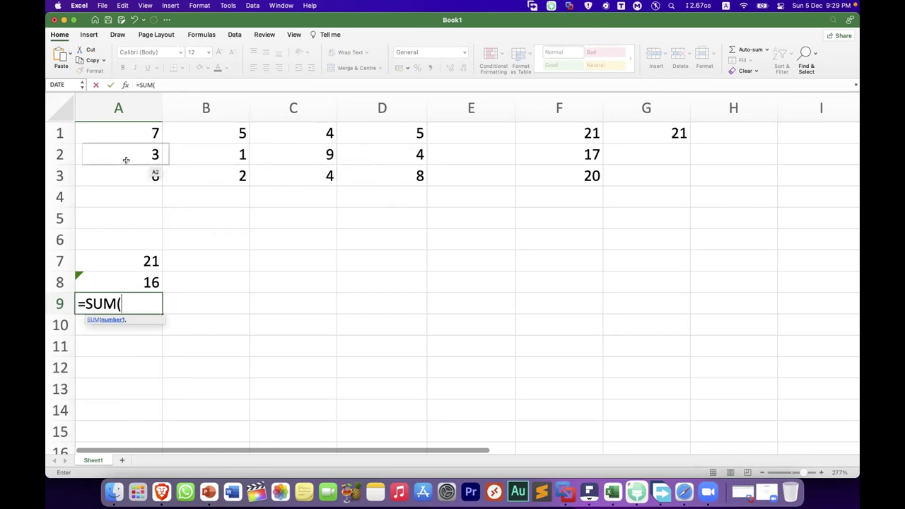
{"action": "left_click_drag", "start_coordinate": [117, 157], "coordinate": [147, 161]}
{"action": "left_click_drag", "start_coordinate": [211, 162], "coordinate": [377, 161]}
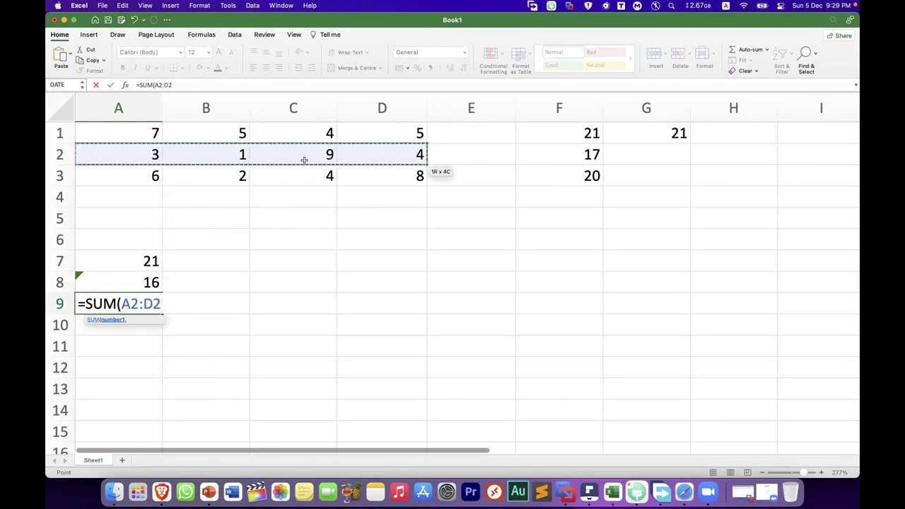
{"action": "key", "text": "Return"}
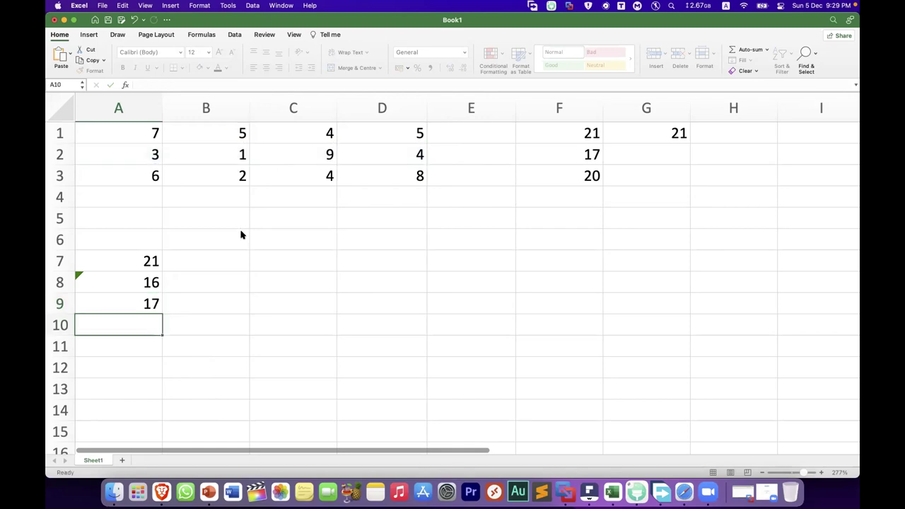
{"action": "left_click", "coordinate": [156, 302]}
Enter a SUM formula in cell A10 that totals A3:D3, and check the stored formula
{"action": "left_click", "coordinate": [135, 324]}
{"action": "type", "text": "="}
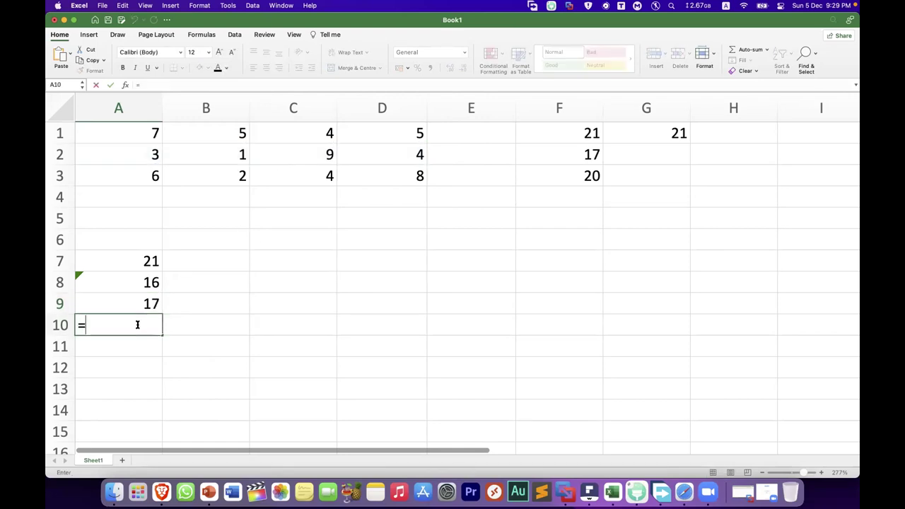
{"action": "type", "text": "sum"}
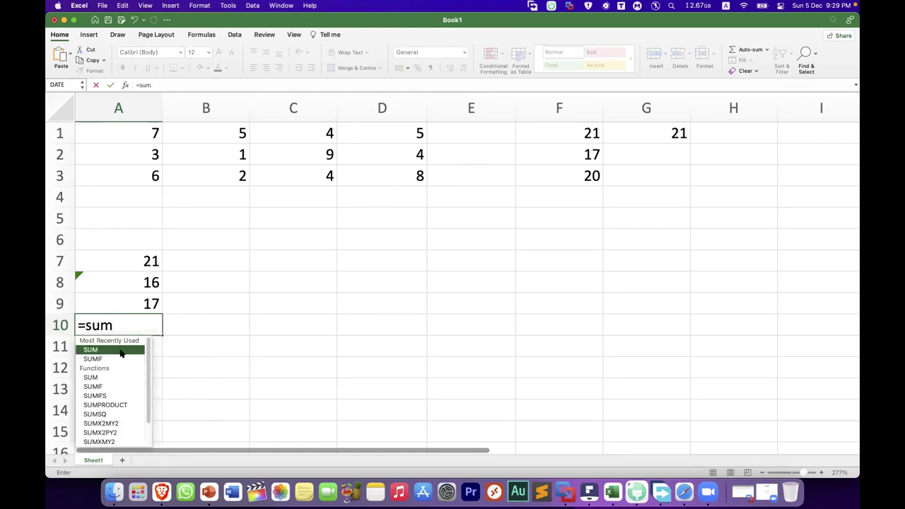
{"action": "key", "text": "Tab"}
{"action": "left_click_drag", "start_coordinate": [135, 174], "coordinate": [408, 176]}
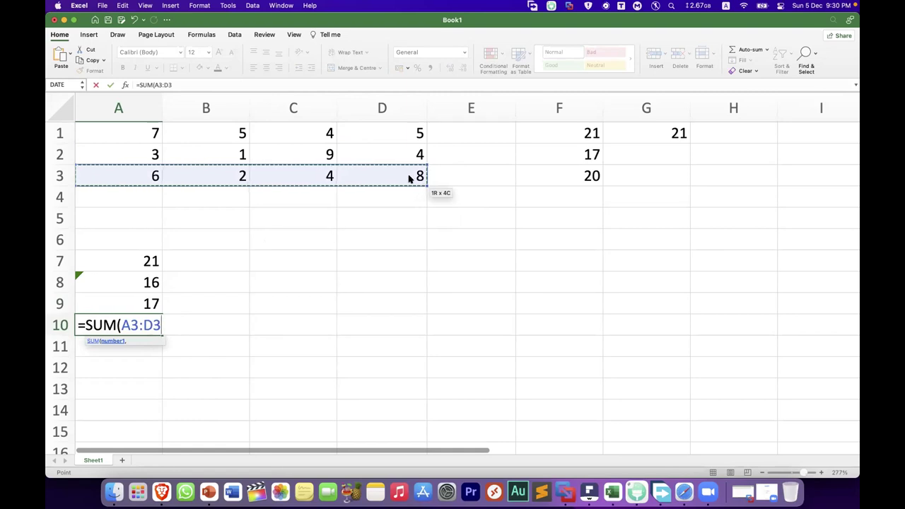
{"action": "key", "text": "Return"}
{"action": "left_click", "coordinate": [127, 327]}
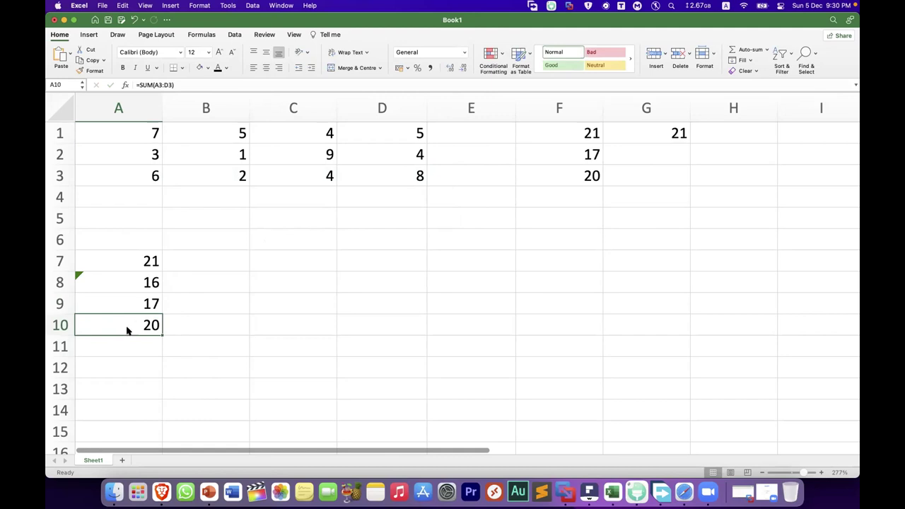
Clear the formula results from cells A7:A10 and F1:G3, keeping the data block A1:D3
{"action": "left_click_drag", "start_coordinate": [118, 127], "coordinate": [390, 176]}
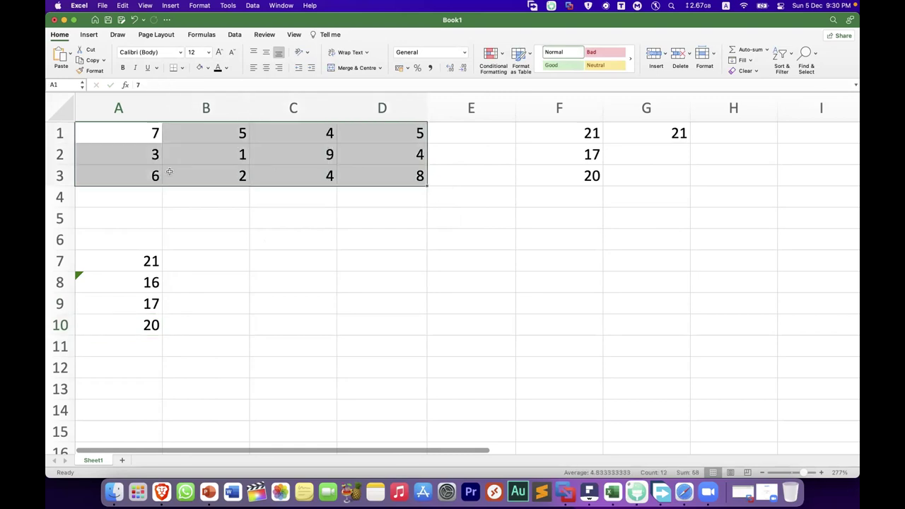
{"action": "left_click_drag", "start_coordinate": [135, 264], "coordinate": [141, 323]}
{"action": "key", "text": "Delete"}
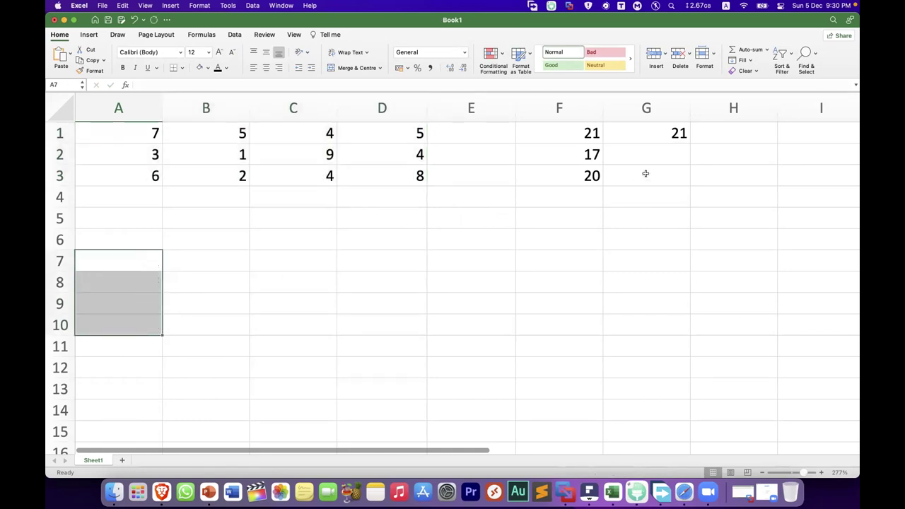
{"action": "left_click_drag", "start_coordinate": [646, 173], "coordinate": [583, 131]}
{"action": "key", "text": "Delete"}
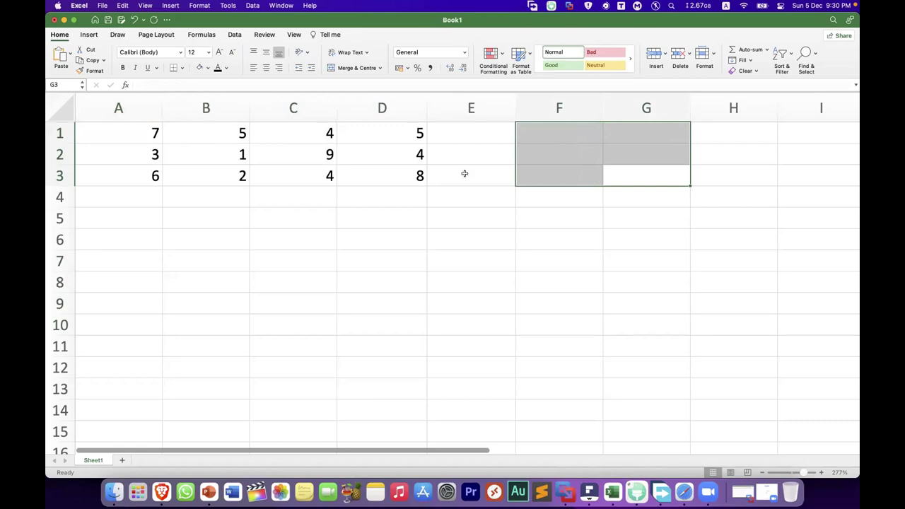
{"action": "left_click", "coordinate": [464, 173]}
Examine the data block A1:D3 as one range, highlighting it and its first and last cells, A1 and D3
{"action": "left_click_drag", "start_coordinate": [143, 131], "coordinate": [386, 172]}
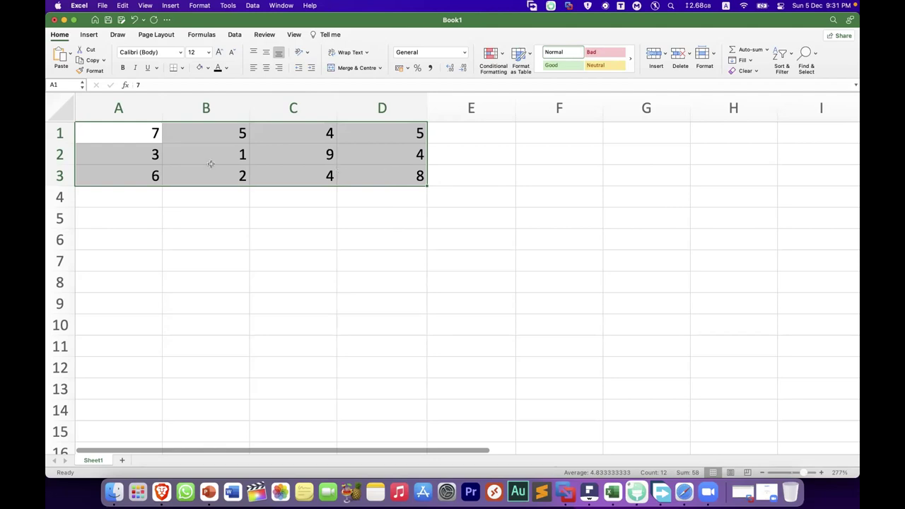
{"action": "key", "text": "ctrl+End"}
{"action": "left_click_drag", "start_coordinate": [148, 134], "coordinate": [400, 177]}
{"action": "left_click", "coordinate": [112, 129]}
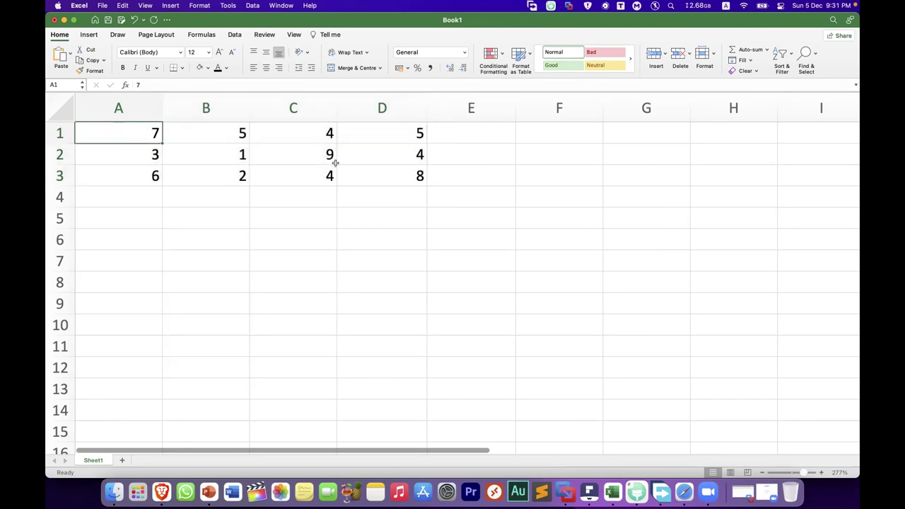
{"action": "left_click", "coordinate": [378, 176]}
{"action": "left_click", "coordinate": [137, 134]}
{"action": "left_click", "coordinate": [380, 176]}
{"action": "left_click", "coordinate": [115, 131]}
{"action": "left_click_drag", "start_coordinate": [118, 130], "coordinate": [384, 176]}
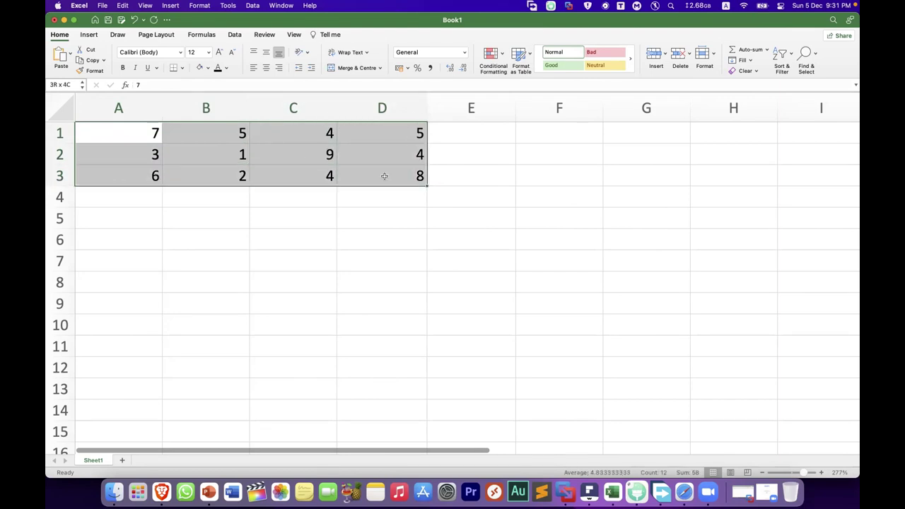
{"action": "left_click", "coordinate": [370, 200]}
{"action": "left_click", "coordinate": [108, 131]}
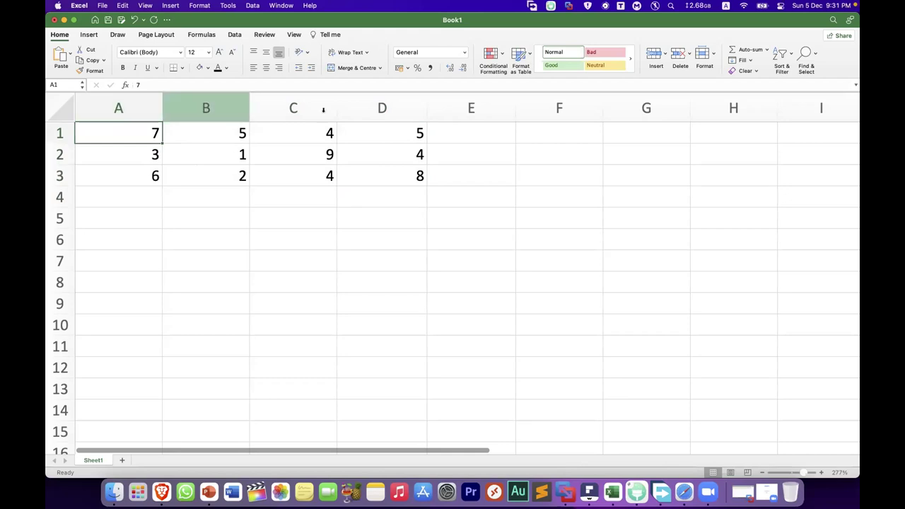
{"action": "left_click", "coordinate": [388, 188]}
{"action": "left_click", "coordinate": [392, 175]}
{"action": "left_click", "coordinate": [123, 130]}
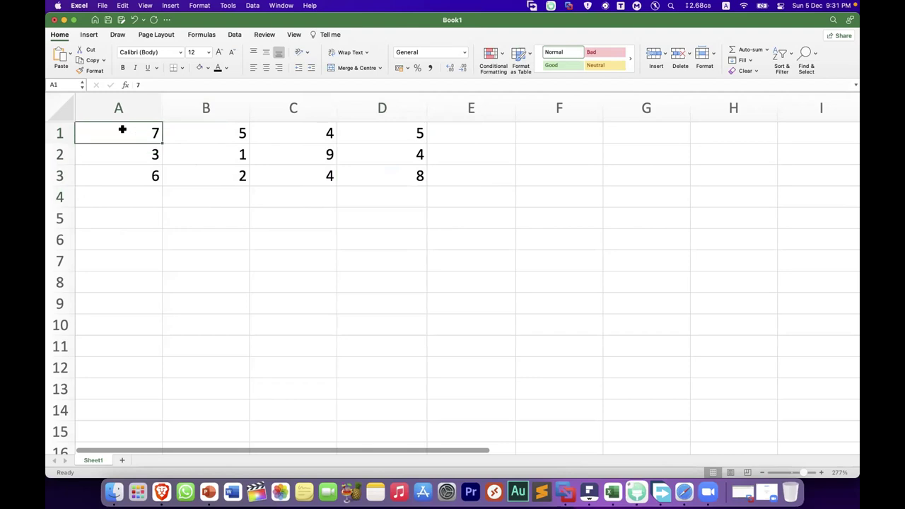
{"action": "left_click", "coordinate": [385, 181]}
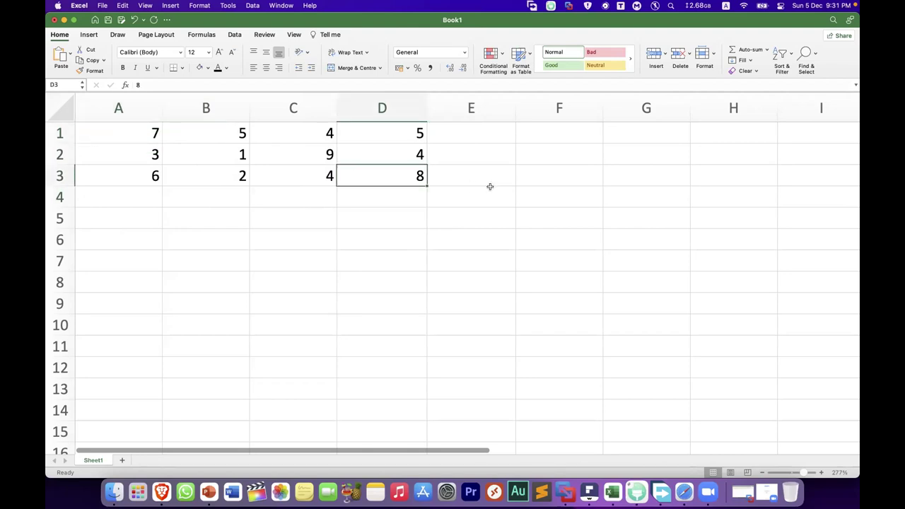
Enter the formula =SUM(A1:D3) in cell B7 to total the whole three-row data block
{"action": "double_click", "coordinate": [212, 262]}
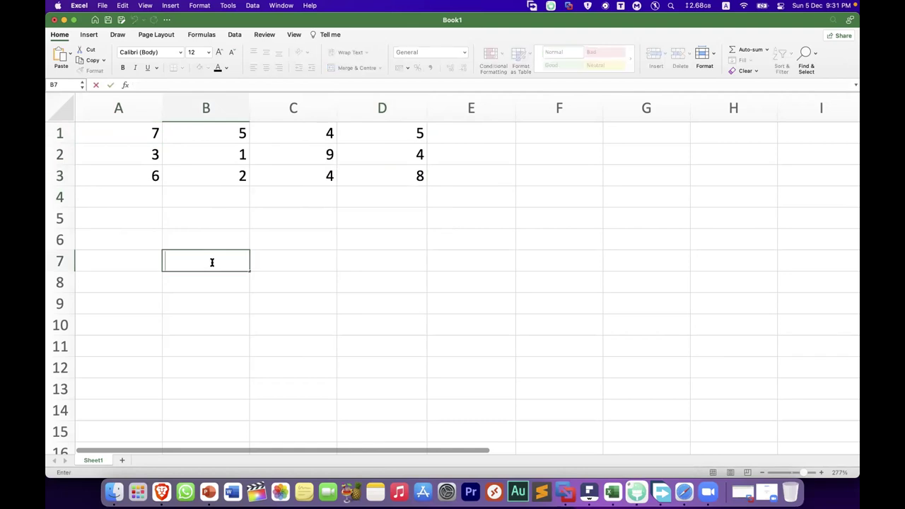
{"action": "type", "text": "="}
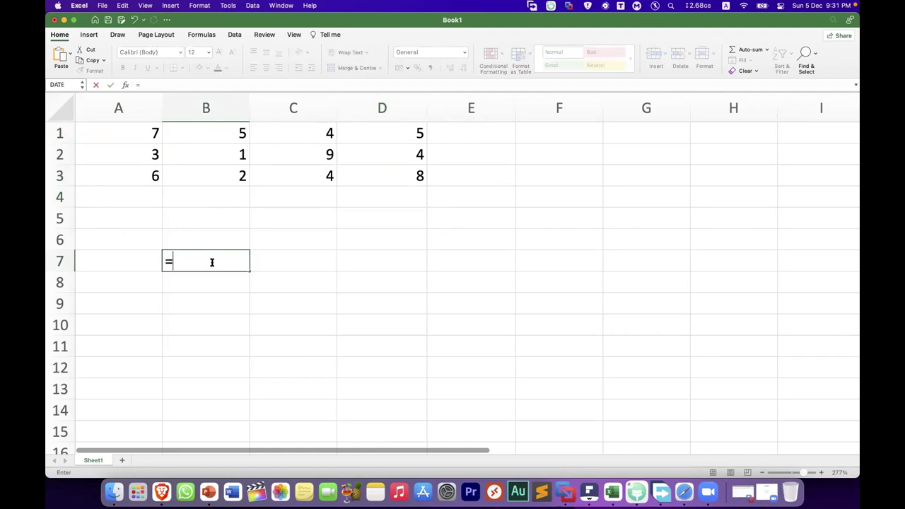
{"action": "type", "text": "sum"}
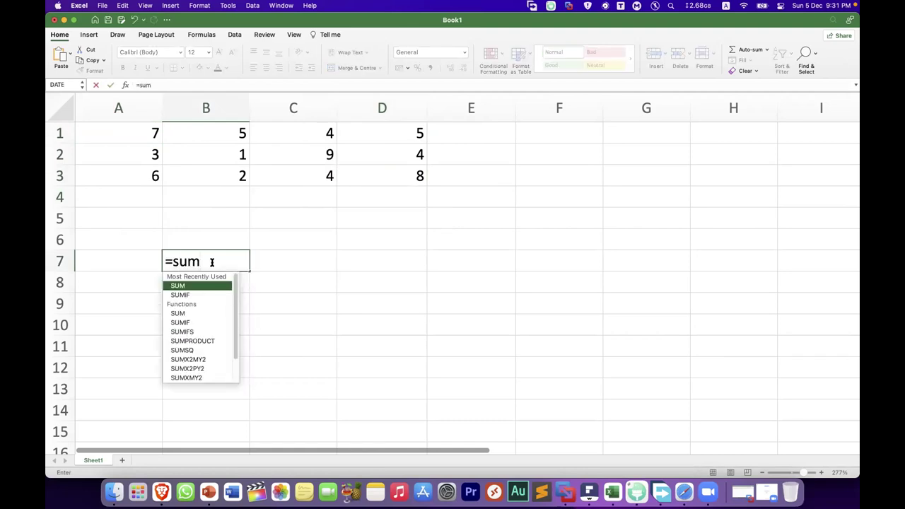
{"action": "type", "text": "("}
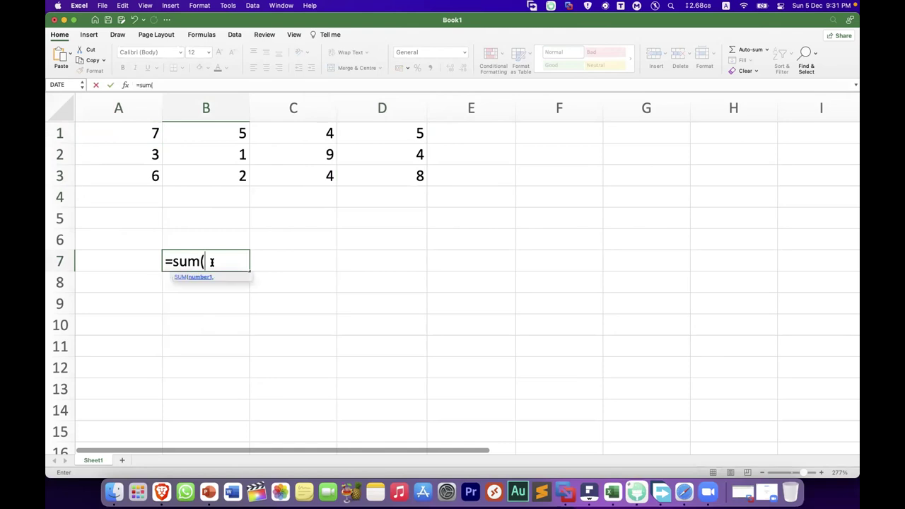
{"action": "type", "text": "a1"}
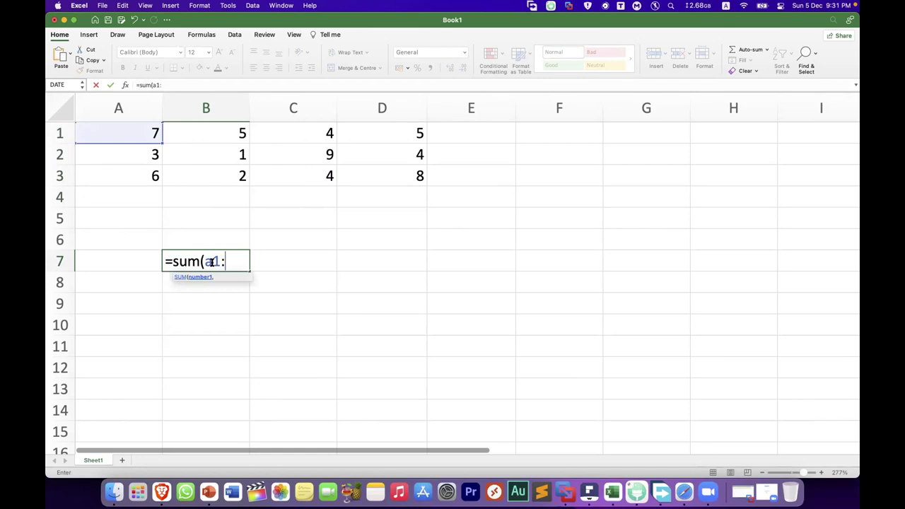
{"action": "type", "text": ":d3"}
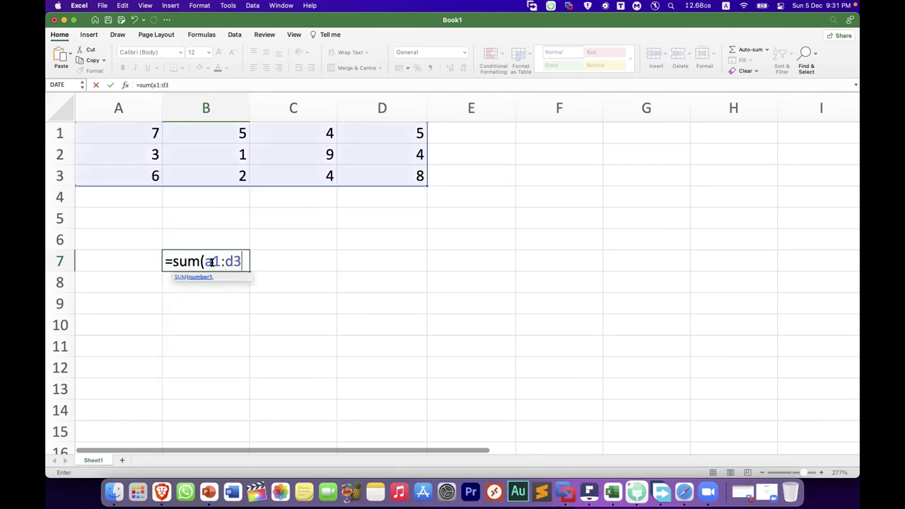
{"action": "type", "text": ")"}
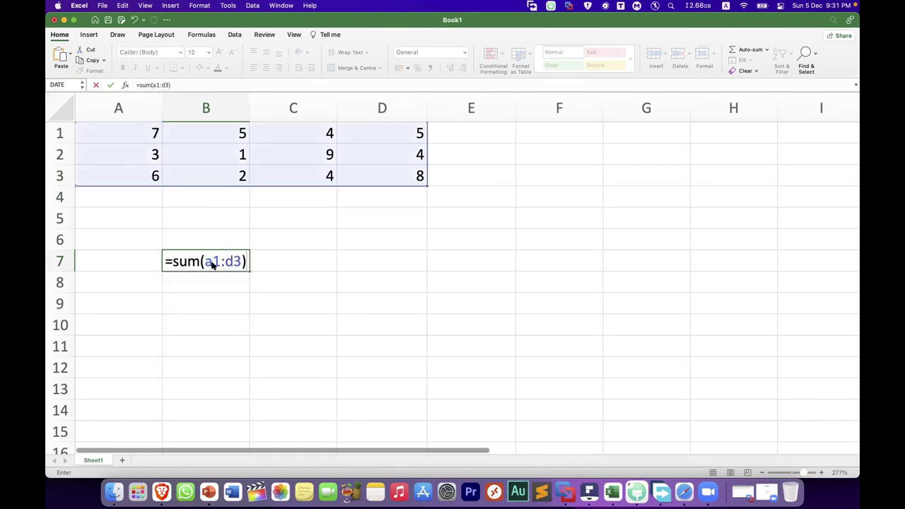
{"action": "key", "text": "Return"}
{"action": "left_click", "coordinate": [224, 262]}
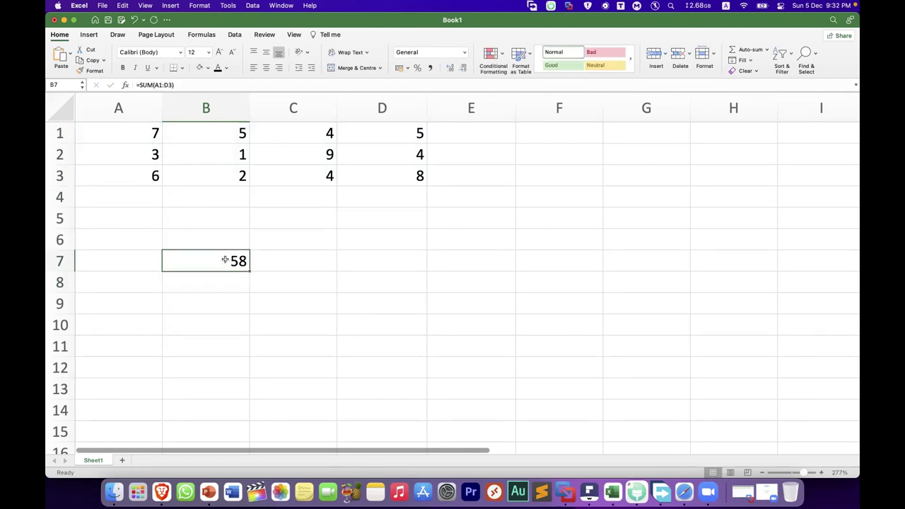
Review the formula in cell B7 and highlight its source range A1:D3 to compare the totals
{"action": "double_click", "coordinate": [224, 262]}
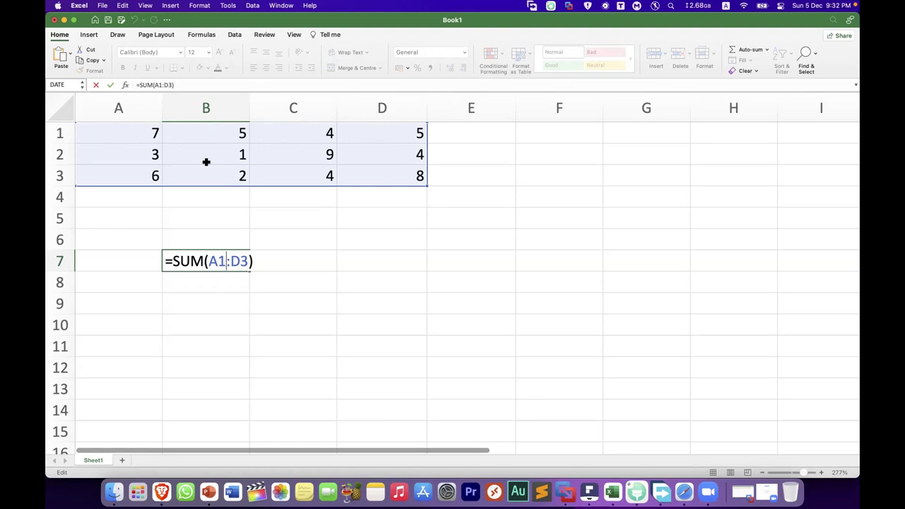
{"action": "left_click", "coordinate": [393, 254]}
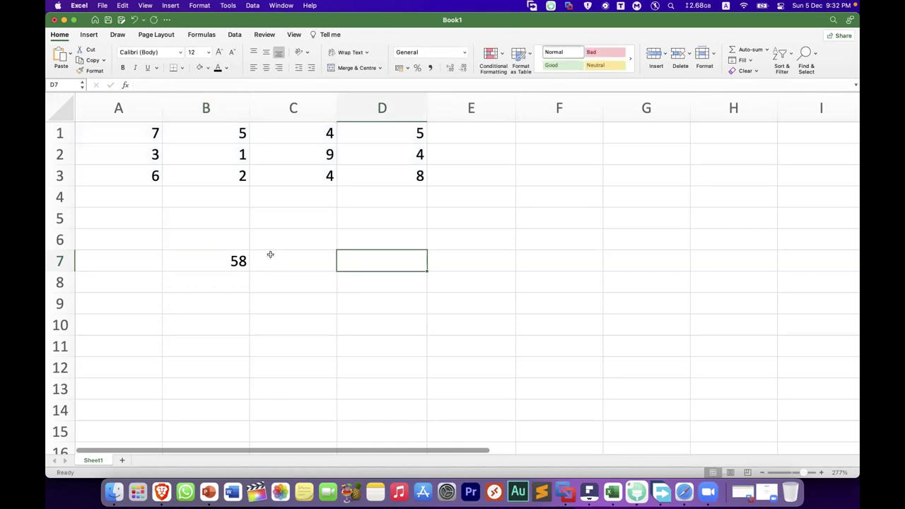
{"action": "left_click", "coordinate": [137, 133]}
{"action": "left_click_drag", "start_coordinate": [151, 134], "coordinate": [388, 180]}
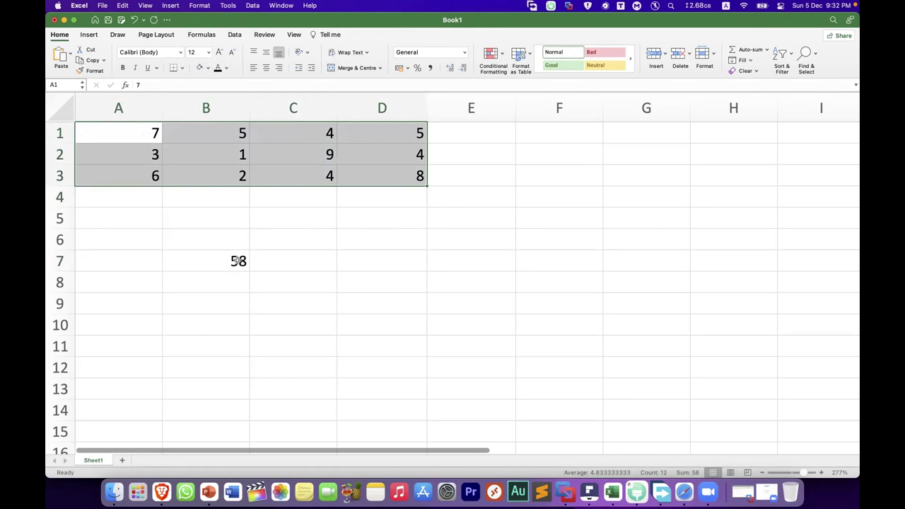
{"action": "left_click", "coordinate": [277, 215]}
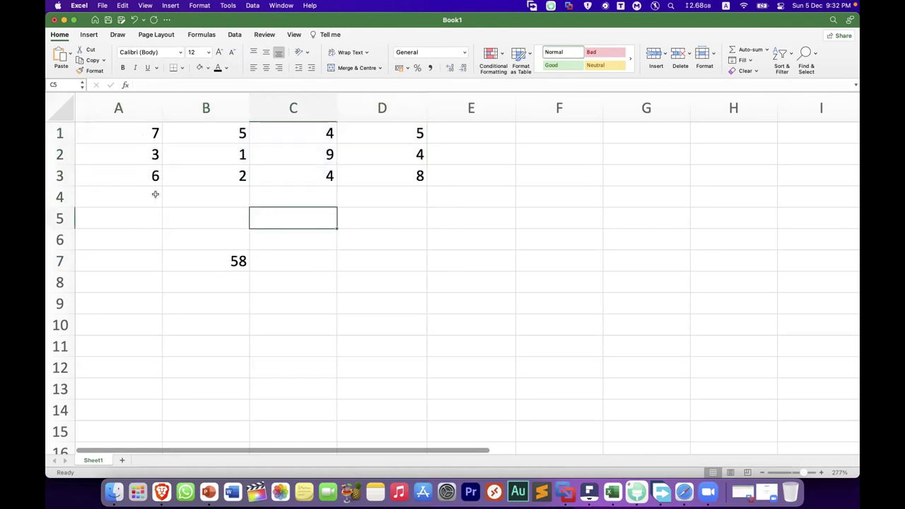
Strip the formula in cell B7 back to =SUM, removing its range argument and brackets
{"action": "left_click", "coordinate": [221, 260]}
{"action": "double_click", "coordinate": [228, 259]}
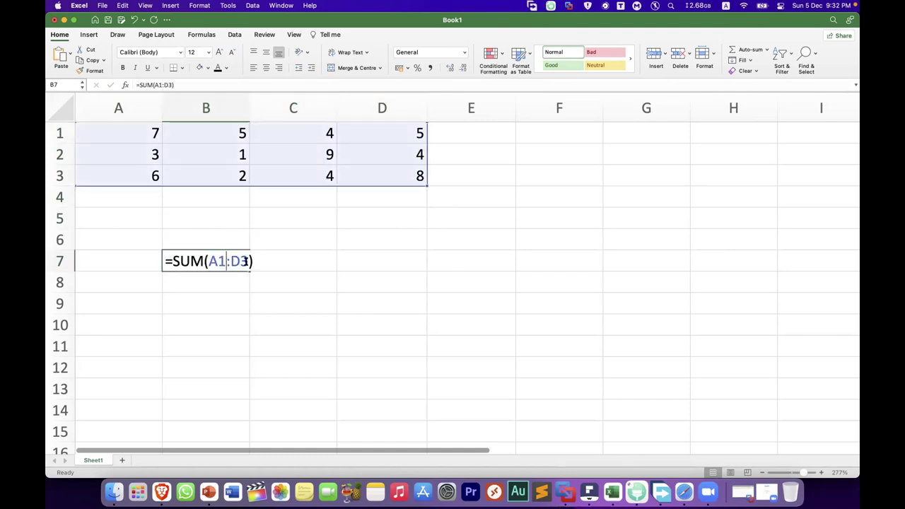
{"action": "key", "text": "BackSpace"}
{"action": "key", "text": "BackSpace"}
{"action": "key", "text": "BackSpace"}
{"action": "key", "text": "BackSpace"}
{"action": "key", "text": "BackSpace"}
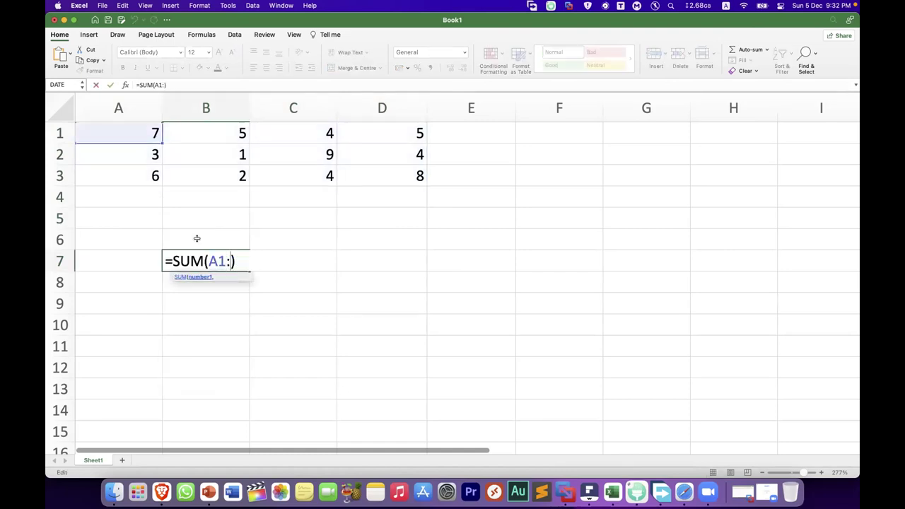
{"action": "key", "text": "Delete"}
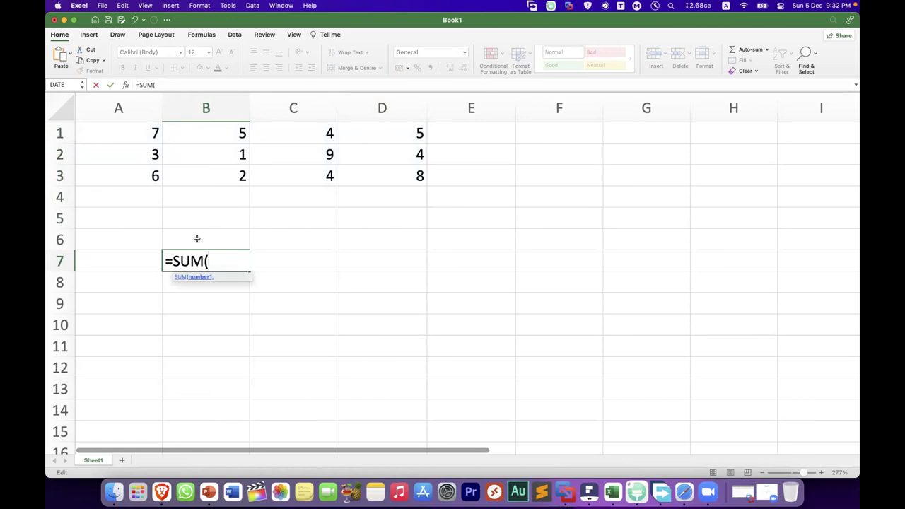
{"action": "key", "text": "BackSpace"}
{"action": "type", "text": "("}
{"action": "key", "text": "BackSpace"}
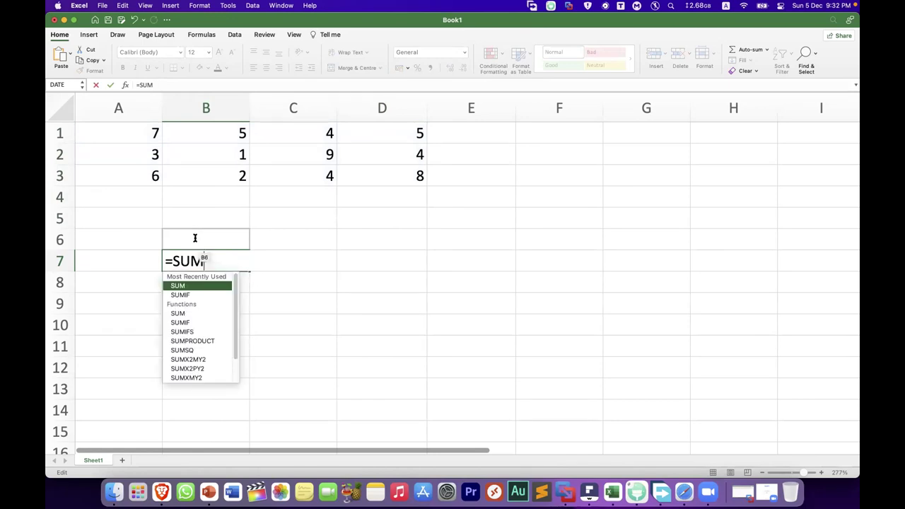
Rebuild the B7 formula with the suggested SUM function, picking the range A1:D3 on the sheet
{"action": "double_click", "coordinate": [179, 286]}
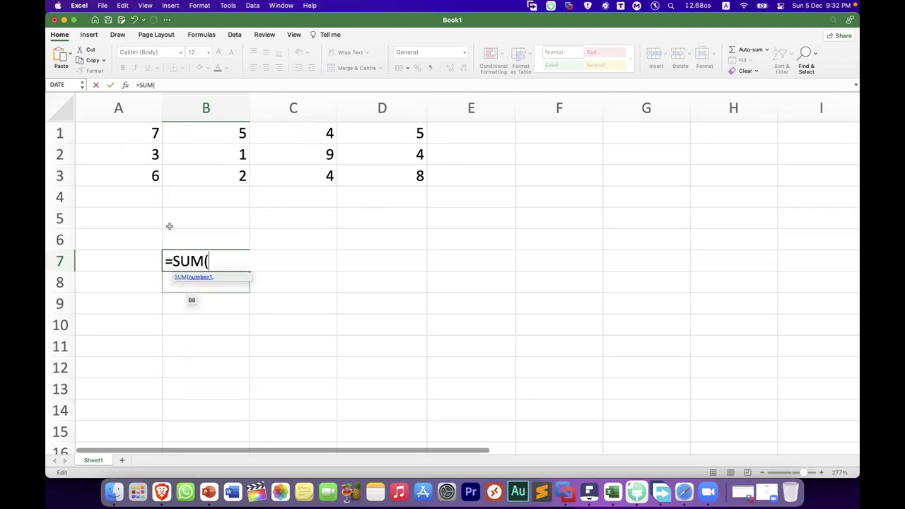
{"action": "left_click", "coordinate": [135, 134]}
{"action": "left_click_drag", "start_coordinate": [270, 159], "coordinate": [375, 184]}
{"action": "type", "text": ")"}
{"action": "key", "text": "Return"}
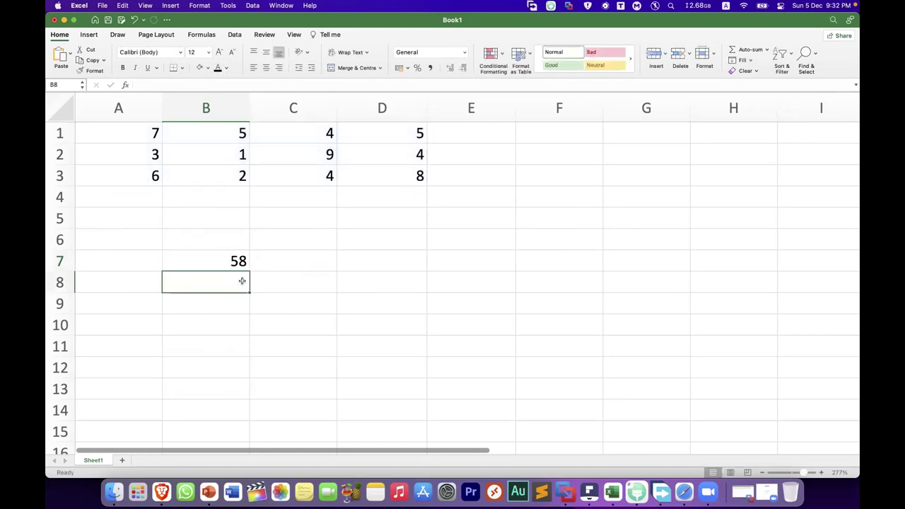
Switch to the textbook PDF in PDFelement and find the AVERAGE function examples in table 7.10
{"action": "left_click", "coordinate": [593, 483]}
{"action": "scroll", "coordinate": [535, 239], "scroll_direction": "down", "scroll_amount": 5}
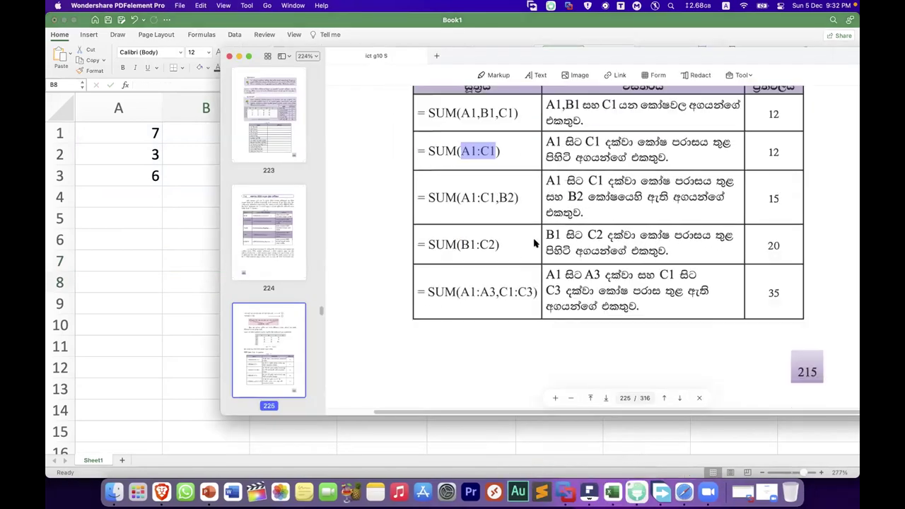
{"action": "scroll", "coordinate": [534, 239], "scroll_direction": "down", "scroll_amount": 4}
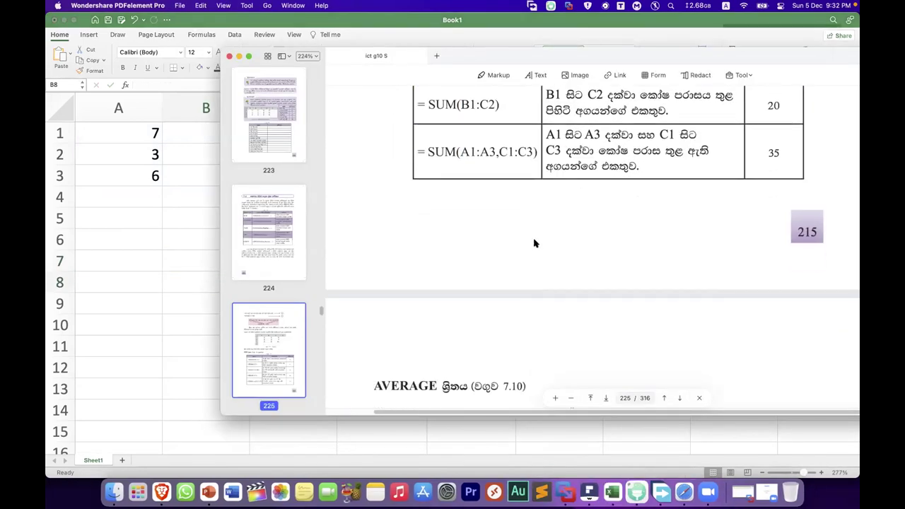
{"action": "scroll", "coordinate": [535, 243], "scroll_direction": "down", "scroll_amount": 7}
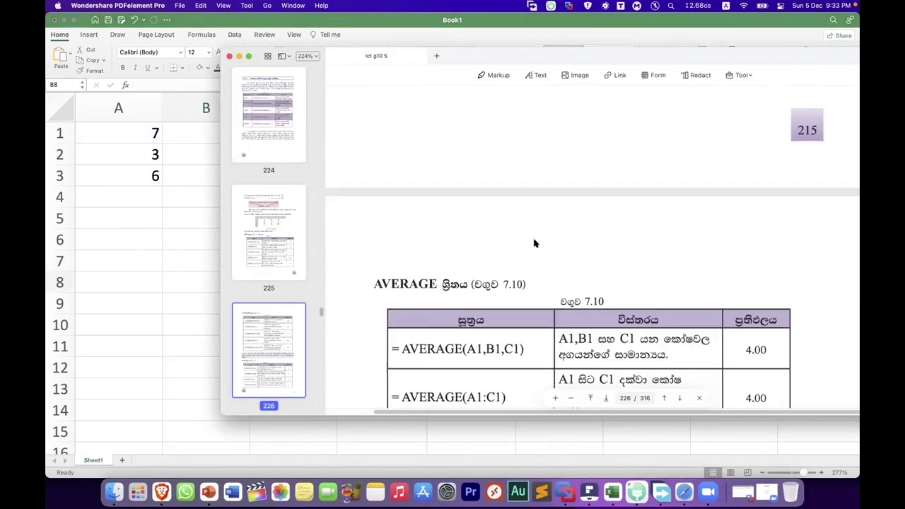
{"action": "scroll", "coordinate": [537, 242], "scroll_direction": "down", "scroll_amount": 3}
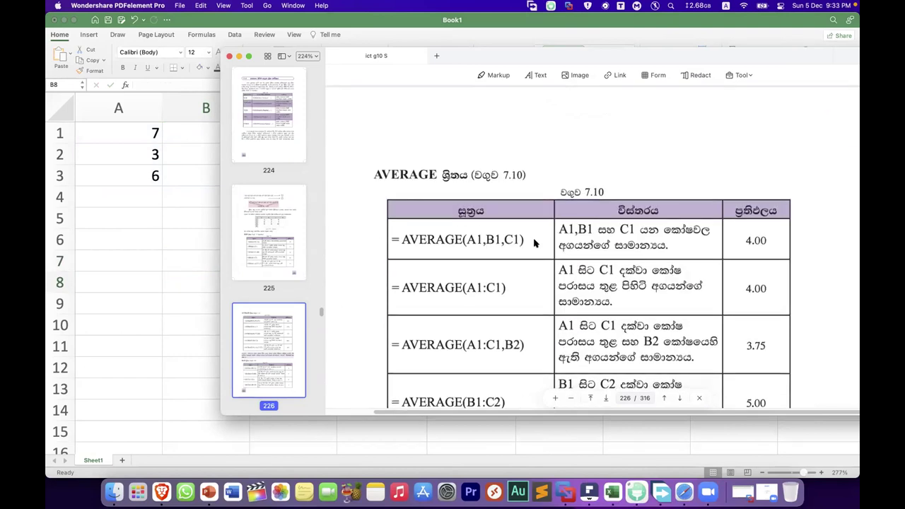
{"action": "scroll", "coordinate": [432, 209], "scroll_direction": "down", "scroll_amount": 2}
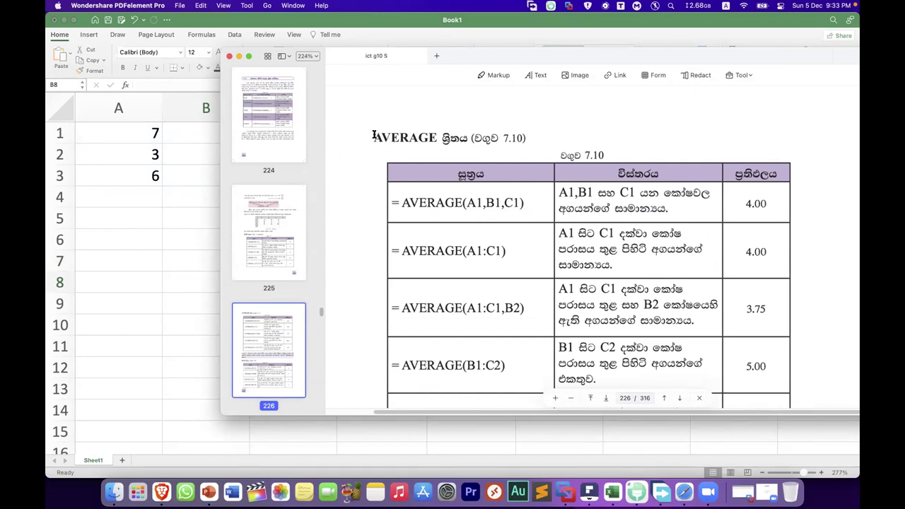
{"action": "left_click_drag", "start_coordinate": [374, 135], "coordinate": [222, 155]}
Switch back to Excel and clear the SUM formula from cell B7
{"action": "left_click", "coordinate": [157, 156]}
{"action": "left_click", "coordinate": [226, 263]}
{"action": "key", "text": "Delete"}
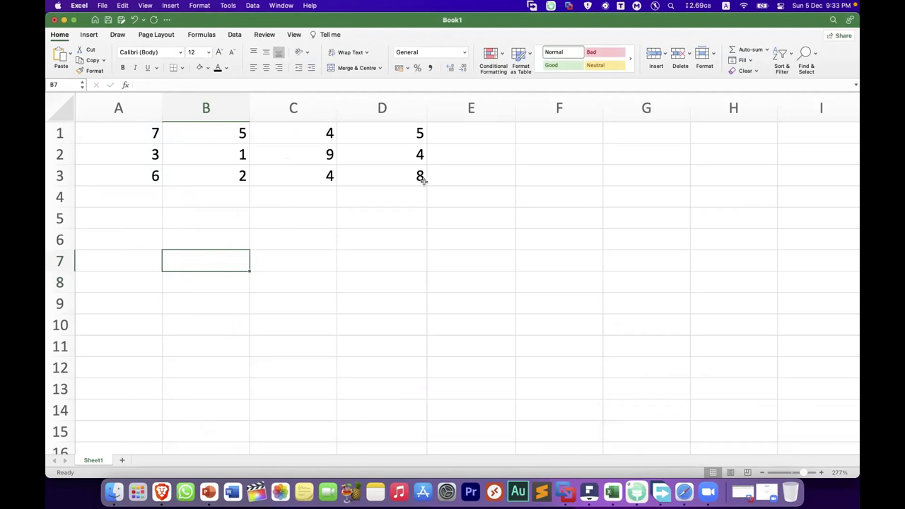
Move the data block A1:D3 down one row to A2:D4, leaving row 1 free for headings
{"action": "left_click_drag", "start_coordinate": [420, 178], "coordinate": [106, 128]}
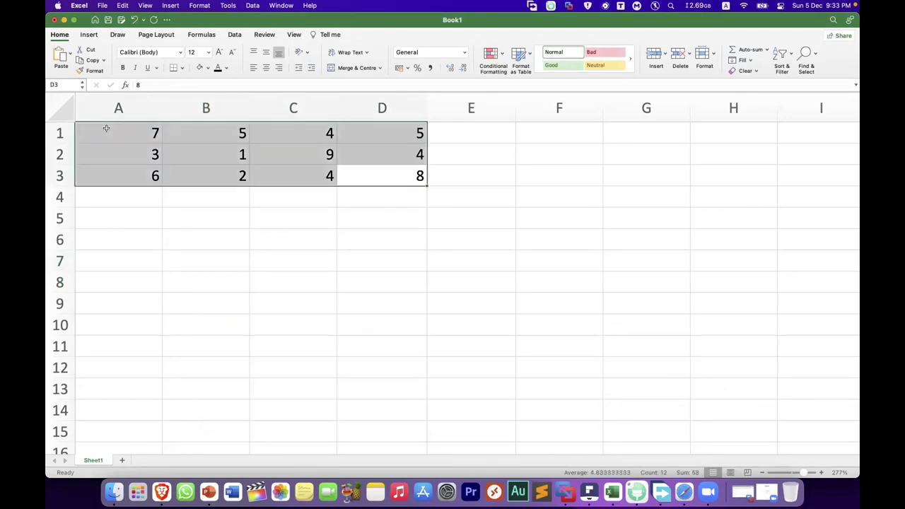
{"action": "right_click", "coordinate": [106, 130]}
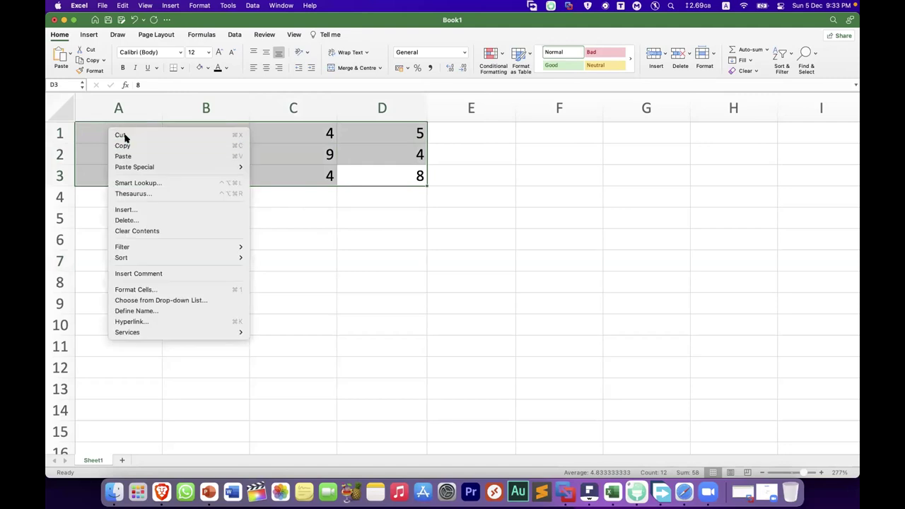
{"action": "left_click", "coordinate": [122, 141]}
{"action": "left_click_drag", "start_coordinate": [94, 153], "coordinate": [386, 196]}
{"action": "key", "text": "Return"}
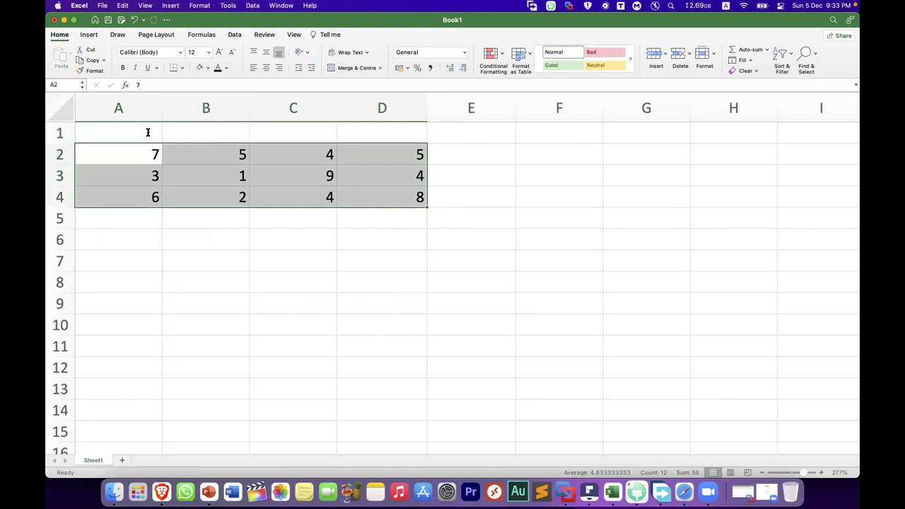
{"action": "double_click", "coordinate": [148, 133]}
{"action": "type", "text": "maths"}
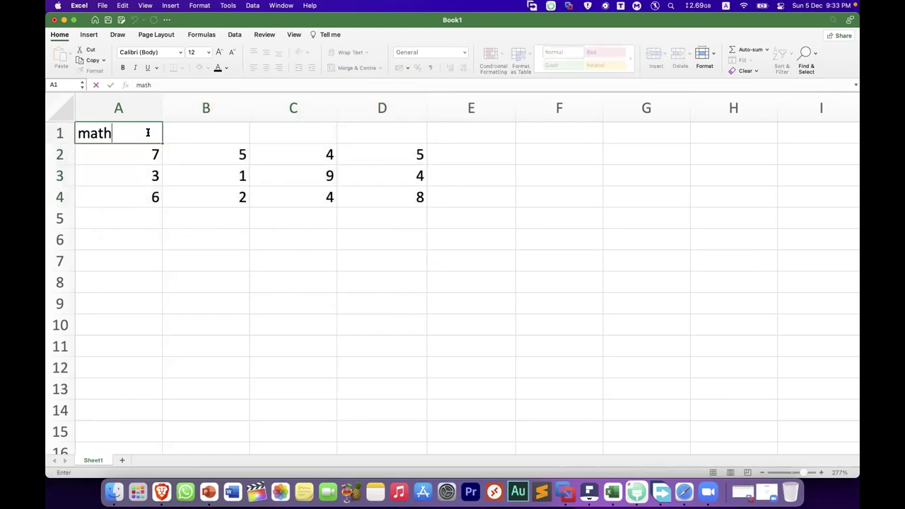
{"action": "key", "text": "BackSpace"}
{"action": "key", "text": "BackSpace"}
{"action": "key", "text": "BackSpace"}
{"action": "key", "text": "BackSpace"}
{"action": "key", "text": "BackSpace"}
Move the data block A2:D4 one column over to B2:E4, freeing column A for row labels
{"action": "left_click_drag", "start_coordinate": [415, 212], "coordinate": [478, 203]}
{"action": "key", "text": "super+c"}
{"action": "key", "text": "super+v"}
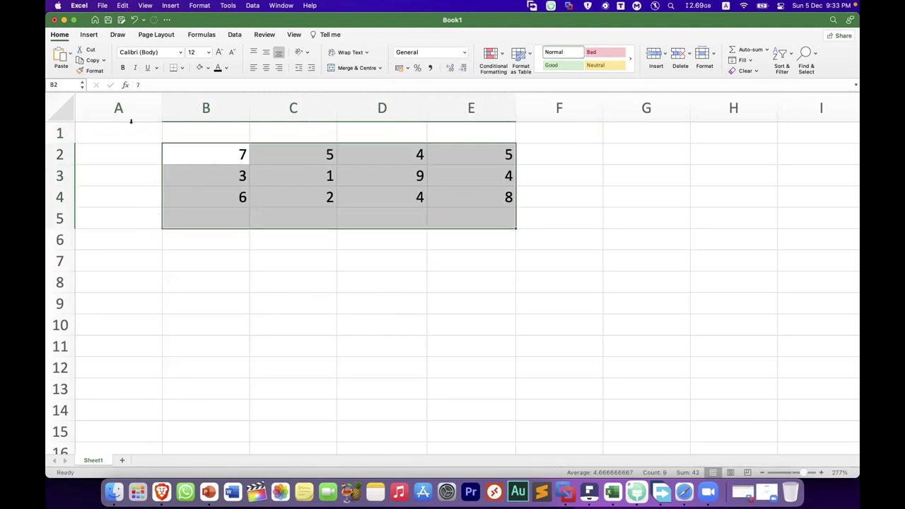
Label the three data rows maths, art and it in cells A2:A4
{"action": "double_click", "coordinate": [126, 153]}
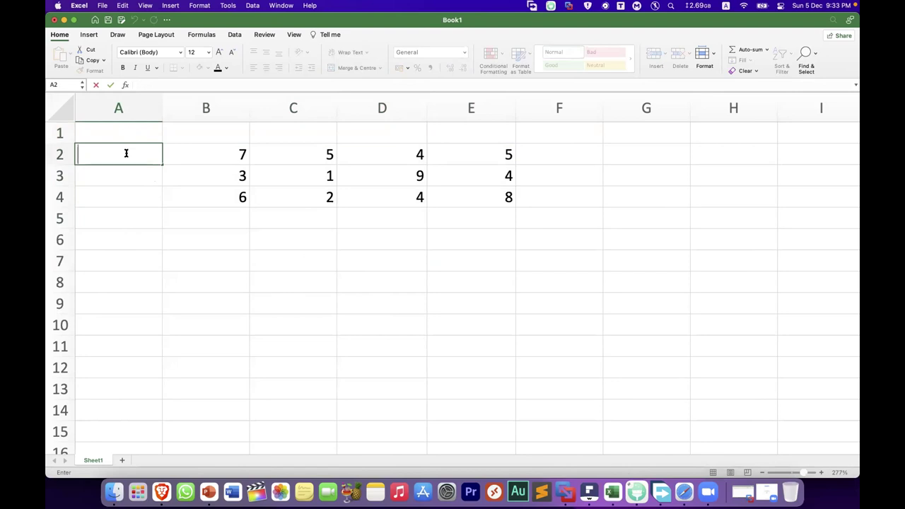
{"action": "type", "text": "maths"}
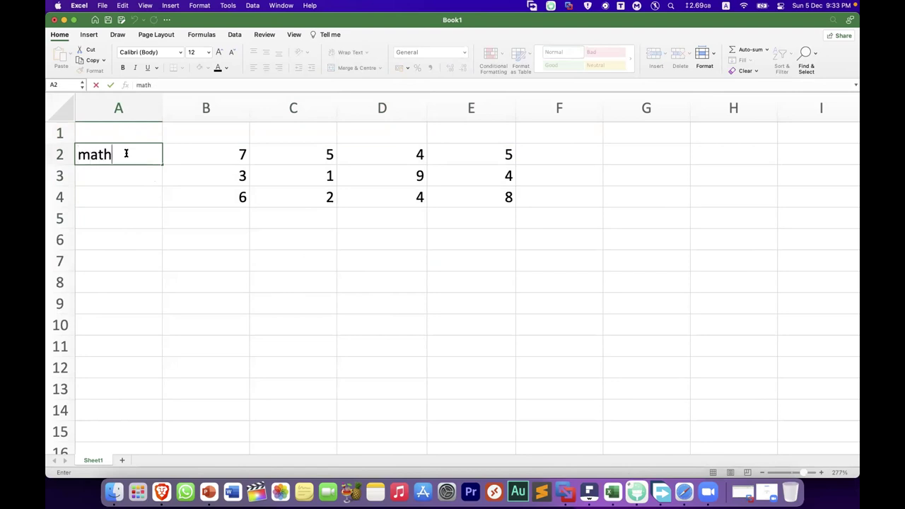
{"action": "left_click", "coordinate": [132, 179]}
{"action": "type", "text": "art"}
{"action": "left_click", "coordinate": [125, 198]}
{"action": "type", "text": "it"}
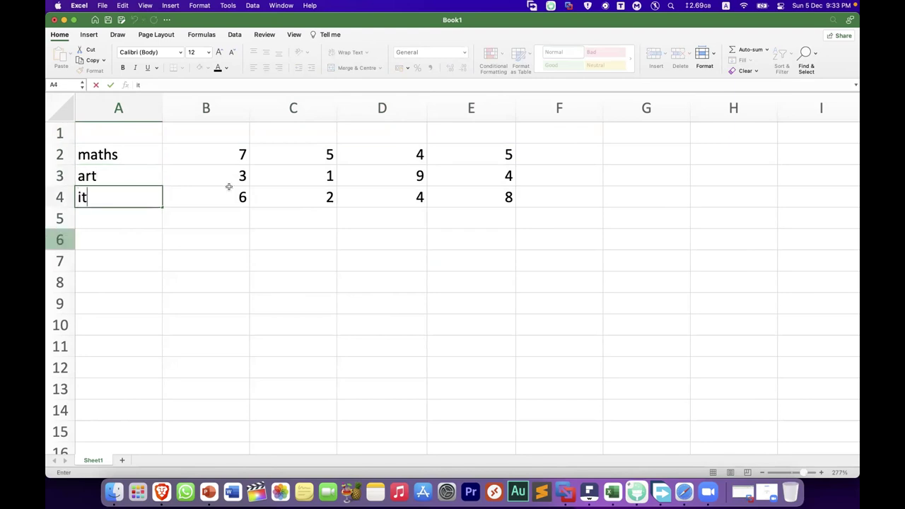
Enter a student's first name as the heading of each data column in cells B1:E1
{"action": "left_click", "coordinate": [229, 133]}
{"action": "type", "text": "nimal"}
{"action": "left_click", "coordinate": [299, 131]}
{"action": "type", "text": "kamal"}
{"action": "left_click", "coordinate": [391, 135]}
{"action": "type", "text": "amal"}
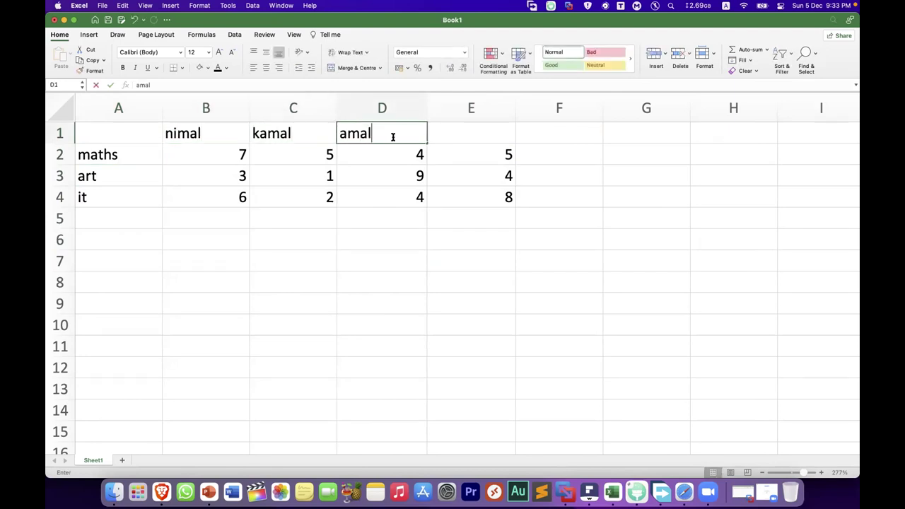
{"action": "left_click", "coordinate": [457, 132]}
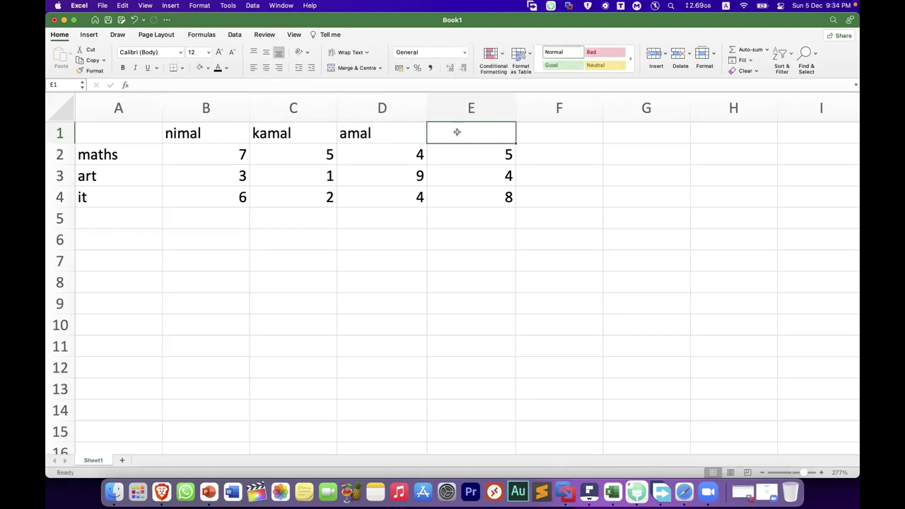
{"action": "type", "text": "janaka"}
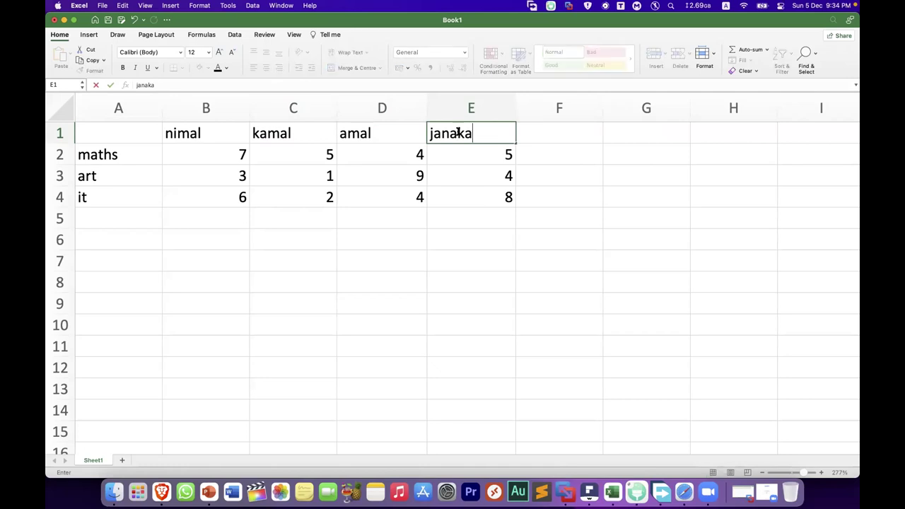
Replace the heading in cell E1 with a different student's first name
{"action": "key", "text": "BackSpace"}
{"action": "key", "text": "BackSpace"}
{"action": "key", "text": "BackSpace"}
{"action": "key", "text": "BackSpace"}
{"action": "key", "text": "BackSpace"}
{"action": "key", "text": "BackSpace"}
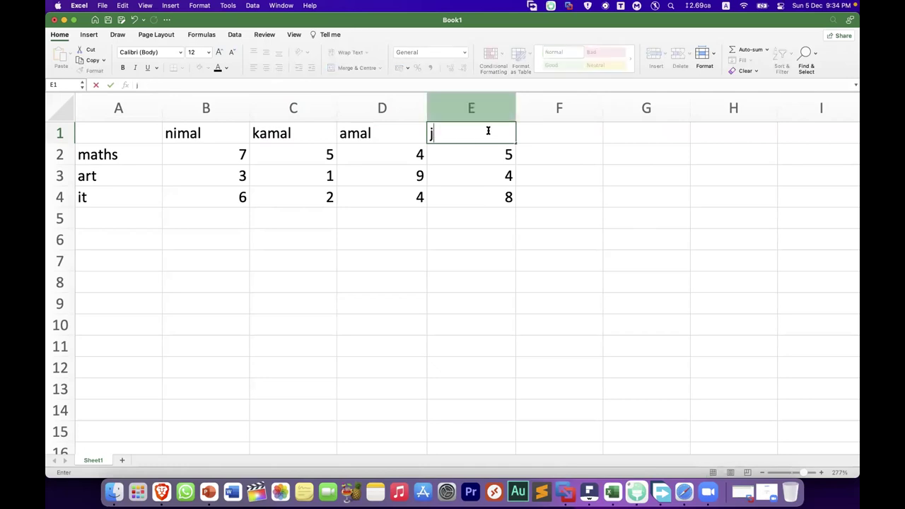
{"action": "type", "text": "sunimal"}
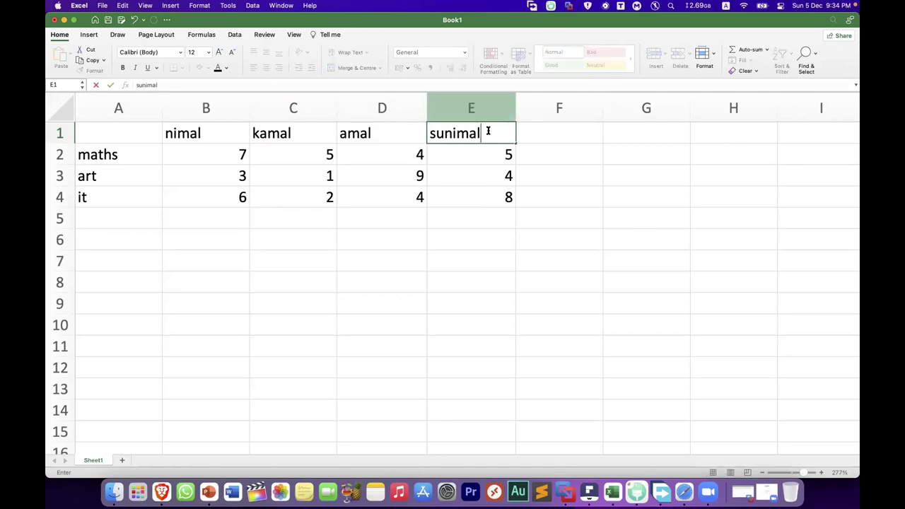
{"action": "left_click", "coordinate": [303, 251]}
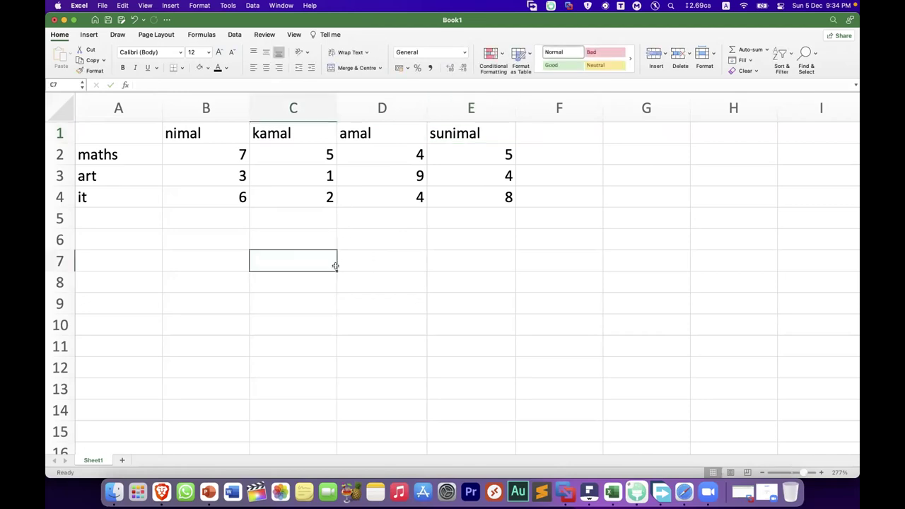
{"action": "scroll", "coordinate": [335, 265], "scroll_direction": "right", "scroll_amount": 1}
{"action": "scroll", "coordinate": [335, 265], "scroll_direction": "left", "scroll_amount": 1}
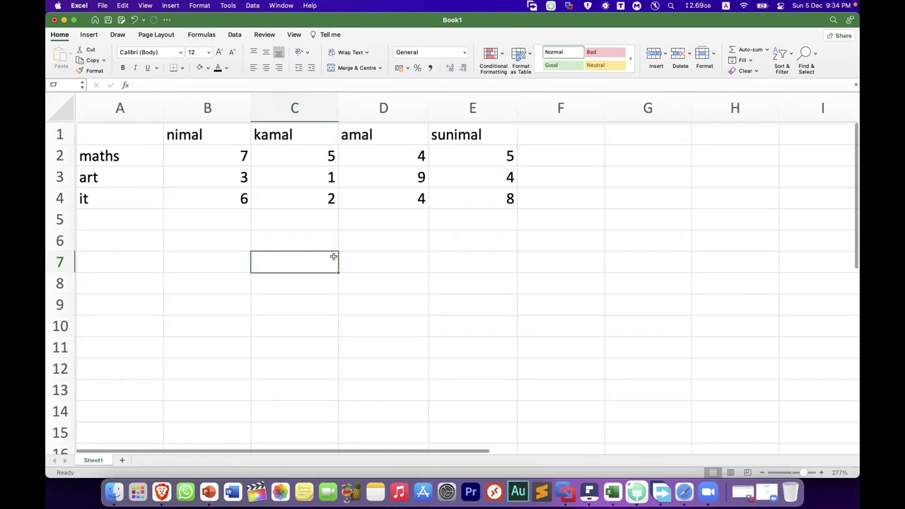
Narrow column A and fill the heading row A1:E1 with light gold
{"action": "left_click_drag", "start_coordinate": [162, 105], "coordinate": [414, 134]}
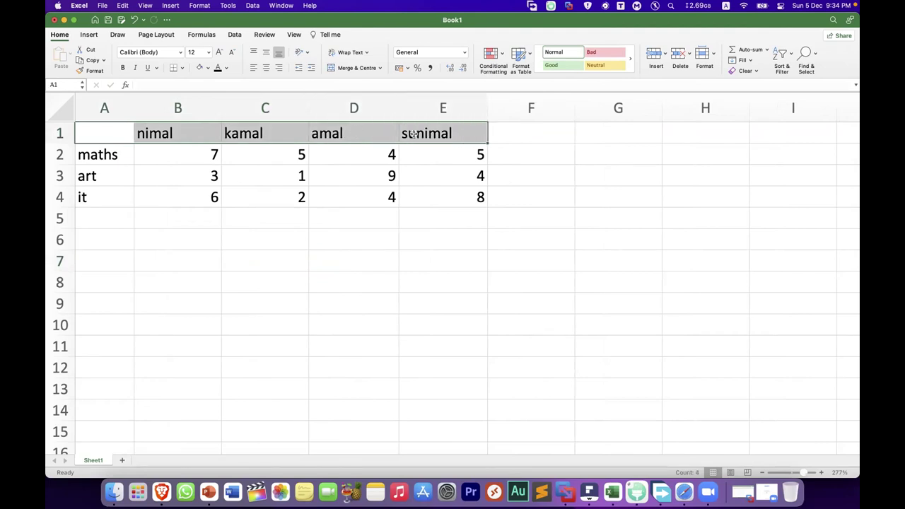
{"action": "left_click", "coordinate": [208, 71]}
{"action": "key", "text": "Escape"}
Show the Formula Builder and replace the value in cell B3 with the formula =B4
{"action": "left_click", "coordinate": [176, 170]}
{"action": "left_click", "coordinate": [159, 84]}
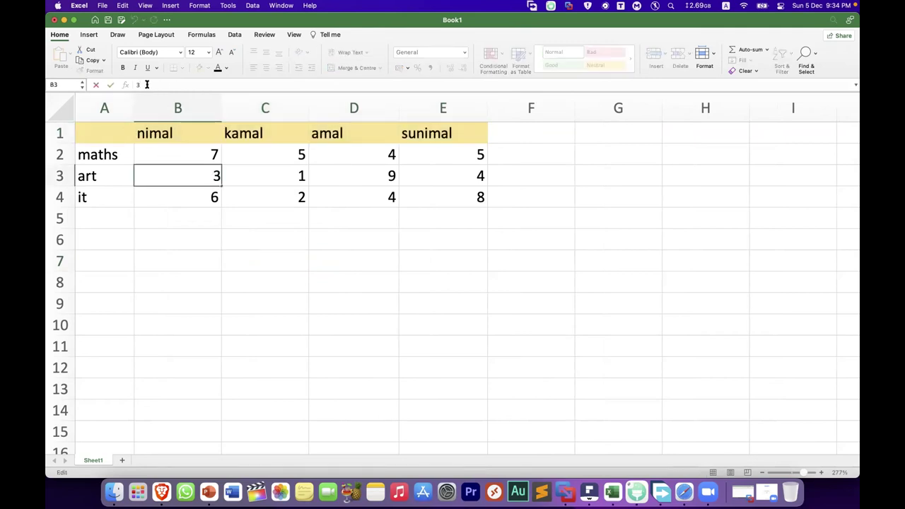
{"action": "key", "text": "BackSpace"}
{"action": "left_click", "coordinate": [125, 85]}
{"action": "left_click", "coordinate": [161, 203]}
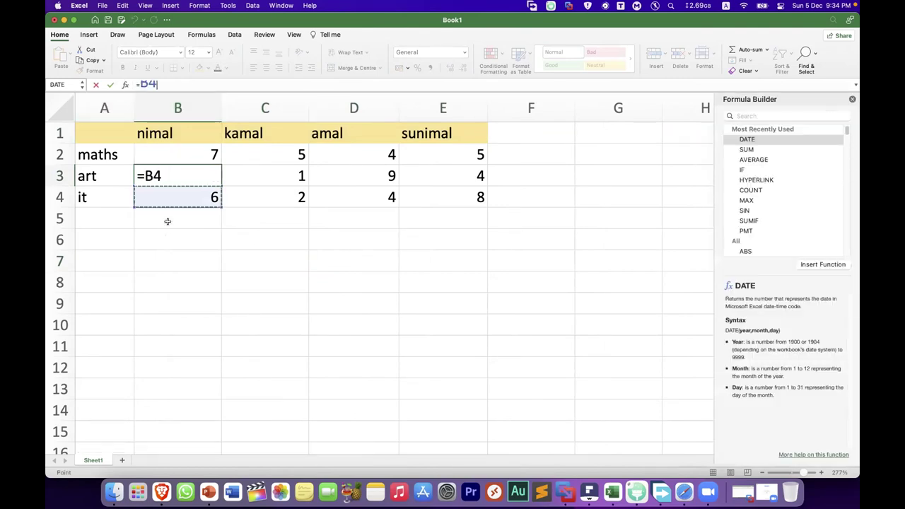
{"action": "left_click", "coordinate": [182, 175]}
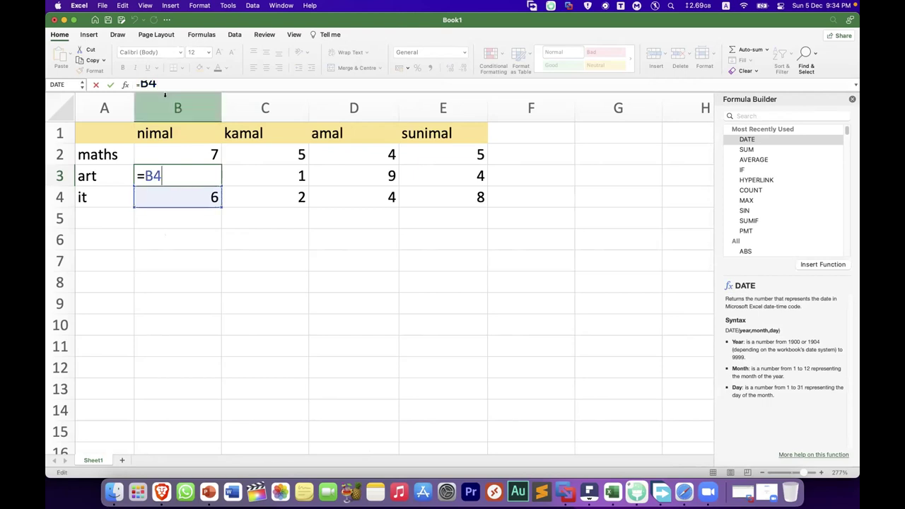
{"action": "left_click", "coordinate": [181, 260]}
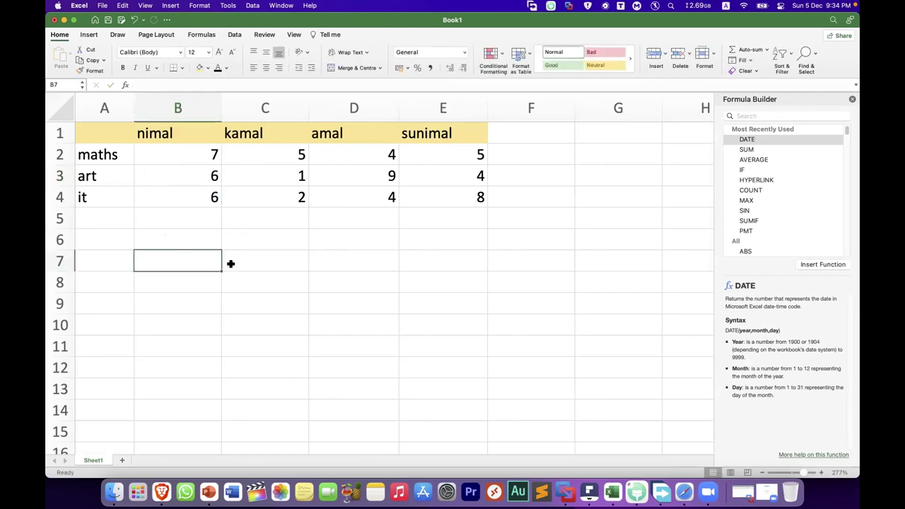
Enter the formula =sum(b2+c2) in cell B7 to add the first two maths marks
{"action": "double_click", "coordinate": [195, 261]}
{"action": "left_click", "coordinate": [179, 86]}
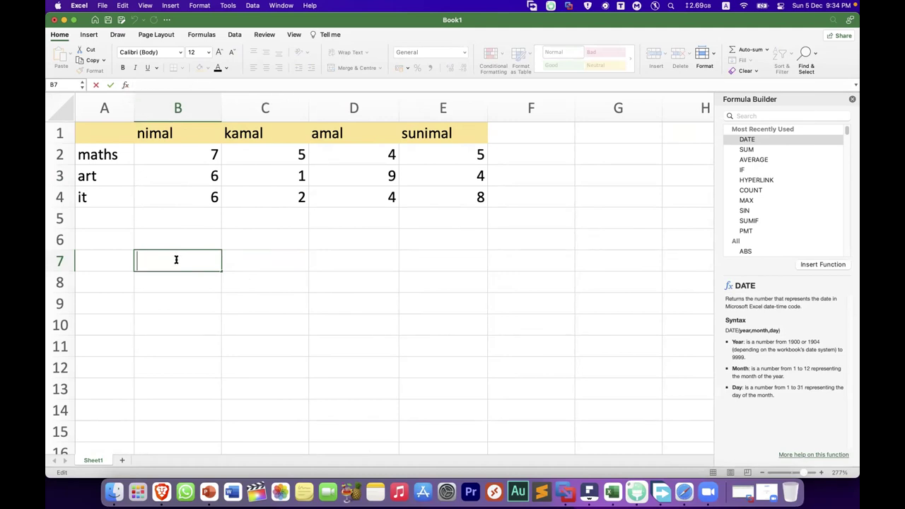
{"action": "type", "text": "=s"}
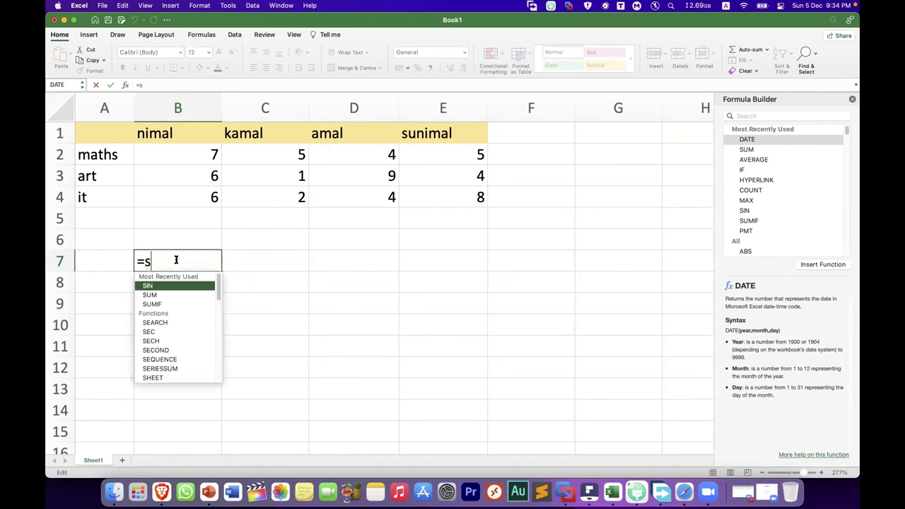
{"action": "type", "text": "um"}
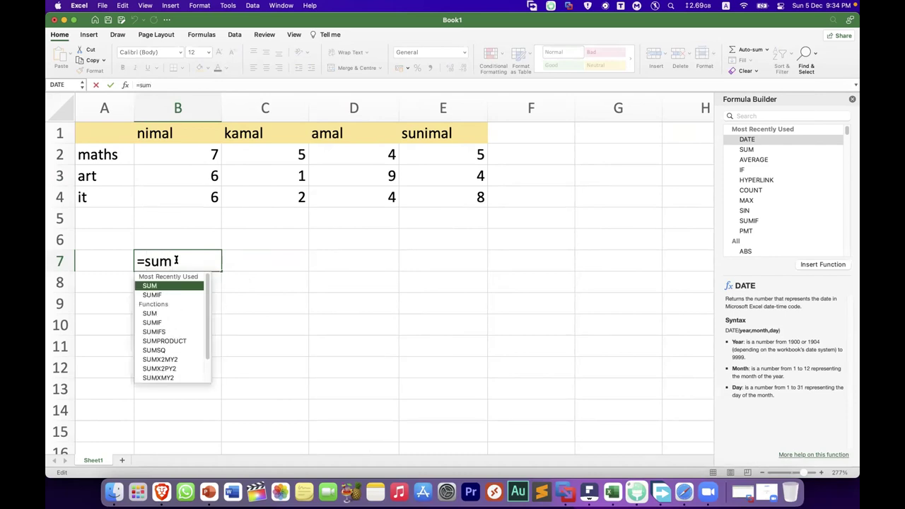
{"action": "type", "text": "("}
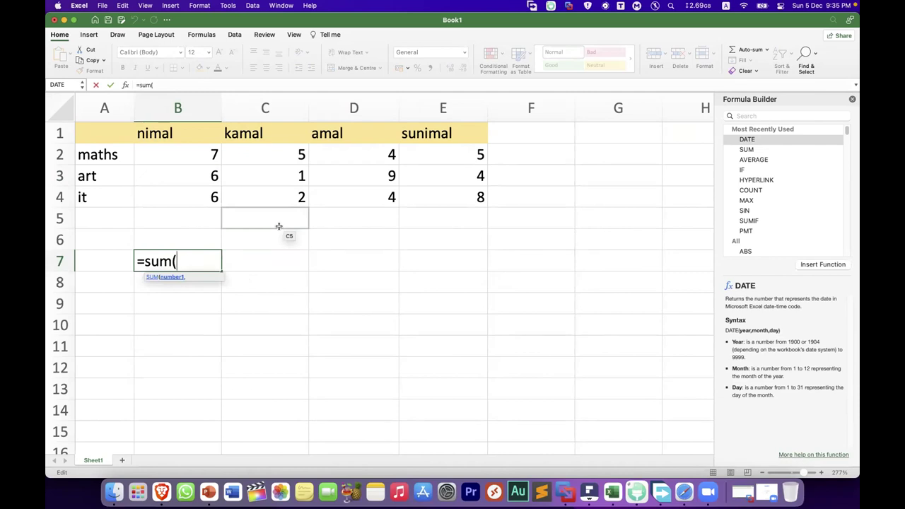
{"action": "type", "text": "b2+"}
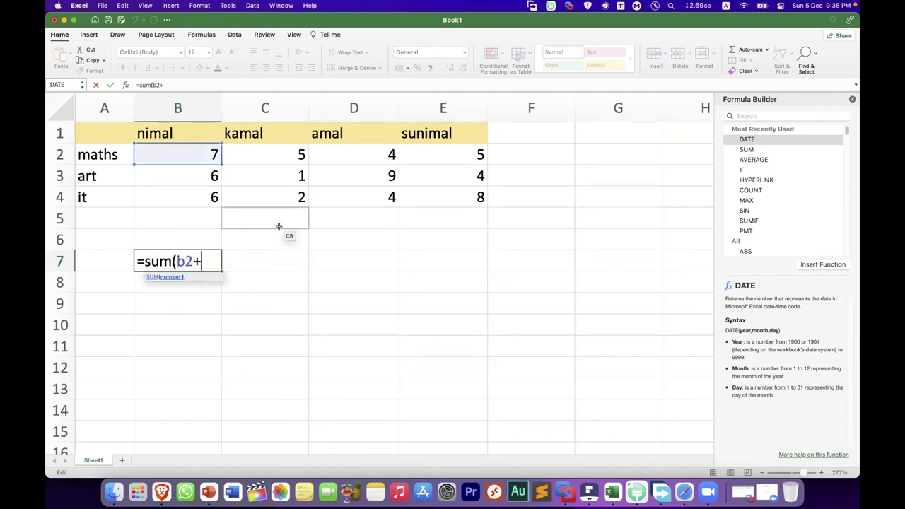
{"action": "type", "text": "c2"}
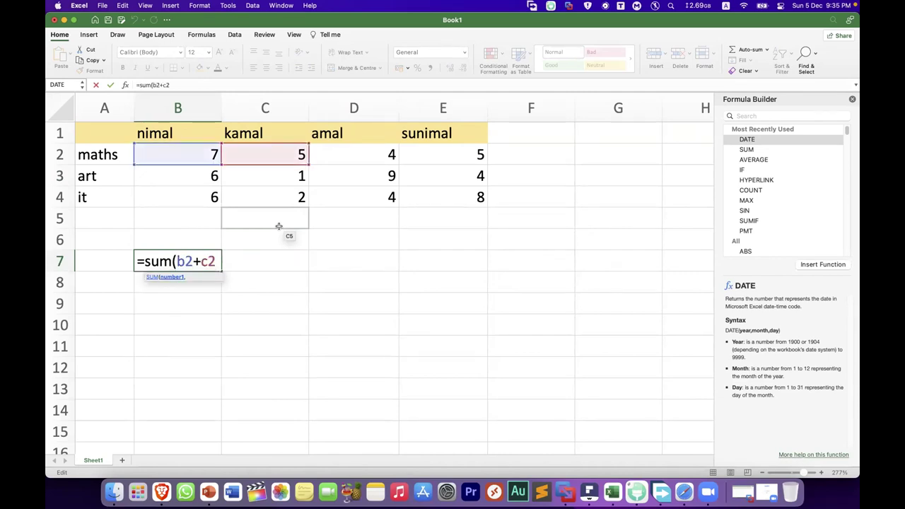
{"action": "type", "text": ")"}
{"action": "key", "text": "Return"}
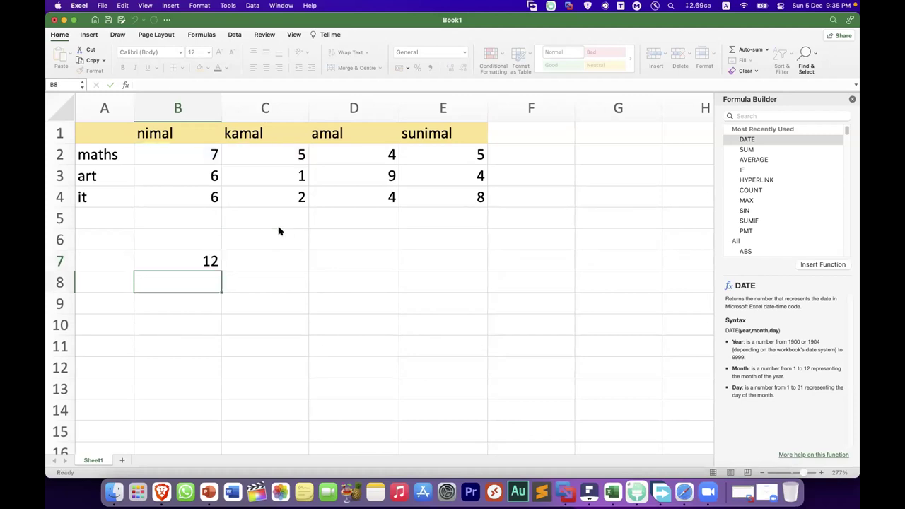
Change the formula in cell B7 to the range form =SUM(b2:c2)
{"action": "left_click", "coordinate": [189, 263]}
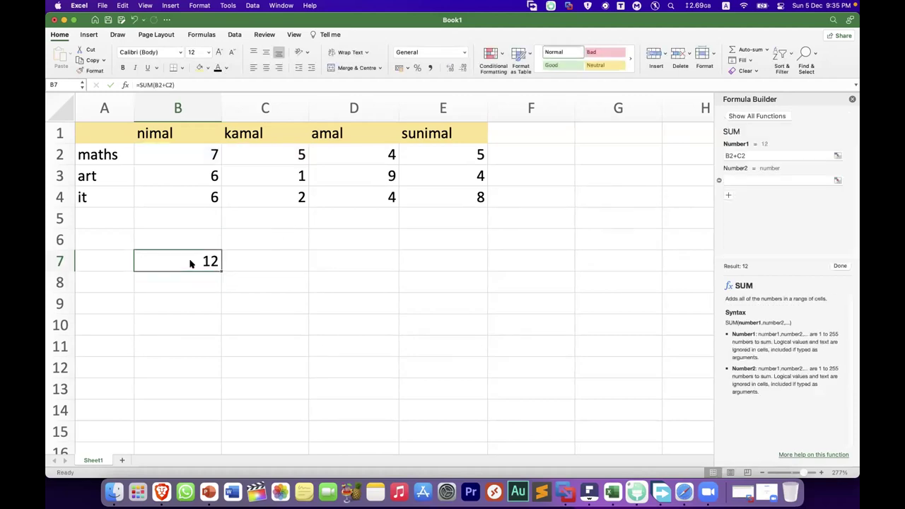
{"action": "left_click", "coordinate": [171, 84]}
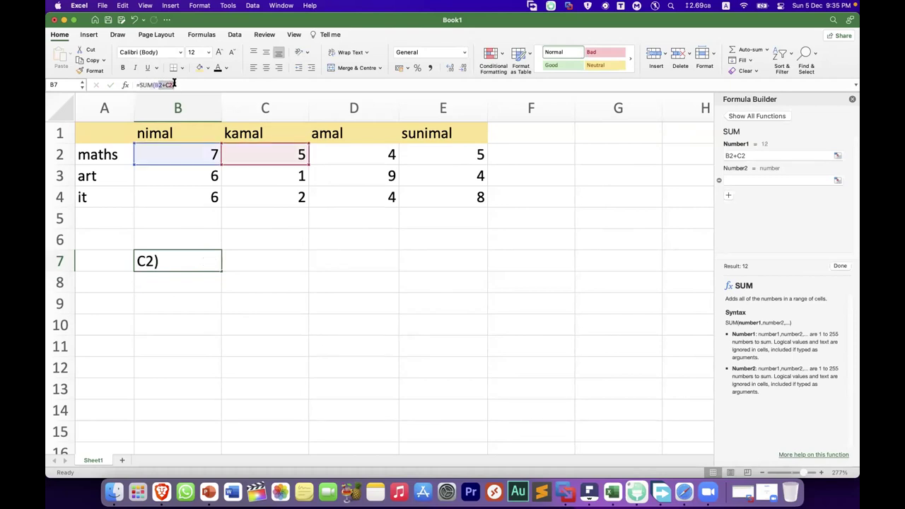
{"action": "key", "text": "BackSpace"}
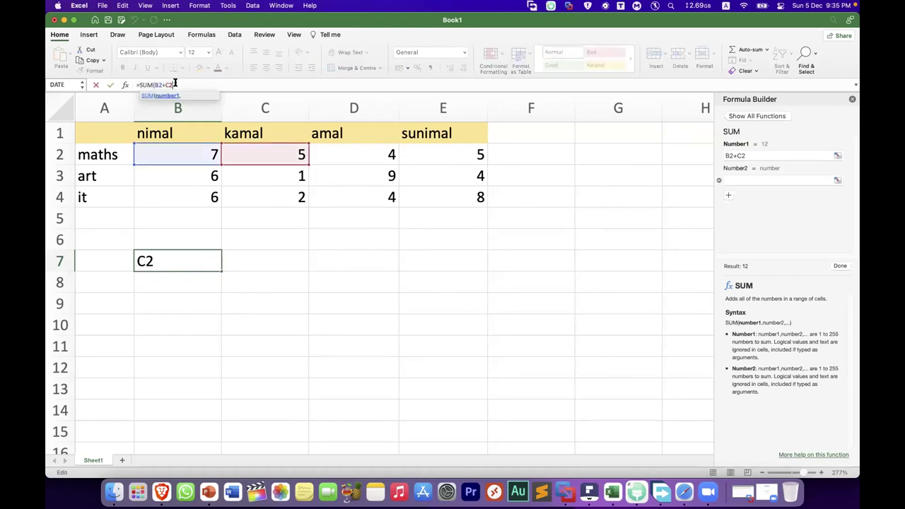
{"action": "key", "text": "BackSpace"}
{"action": "key", "text": "BackSpace"}
{"action": "key", "text": "BackSpace"}
{"action": "key", "text": "BackSpace"}
{"action": "key", "text": "BackSpace"}
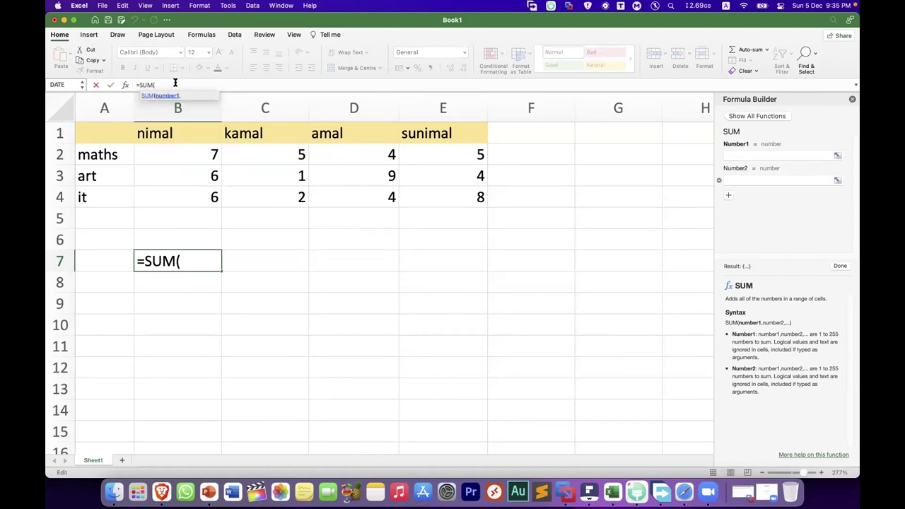
{"action": "type", "text": "b2"}
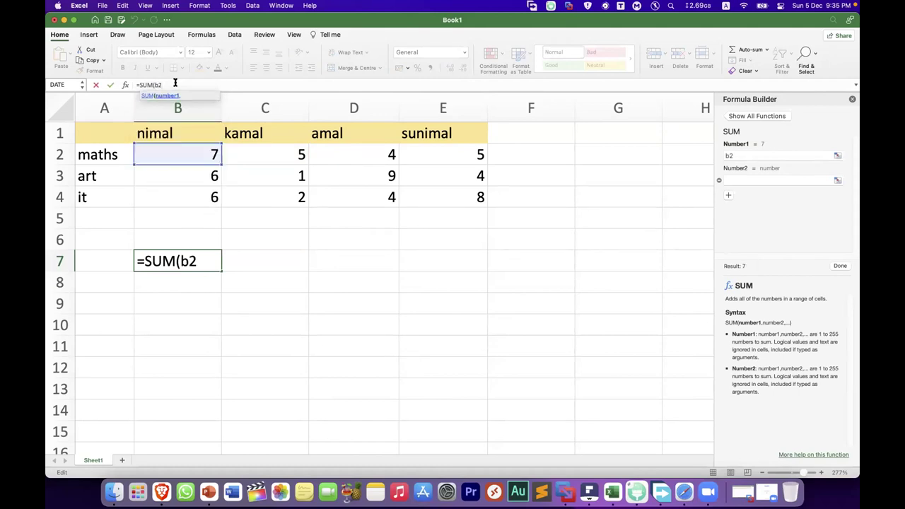
{"action": "type", "text": ":c2)"}
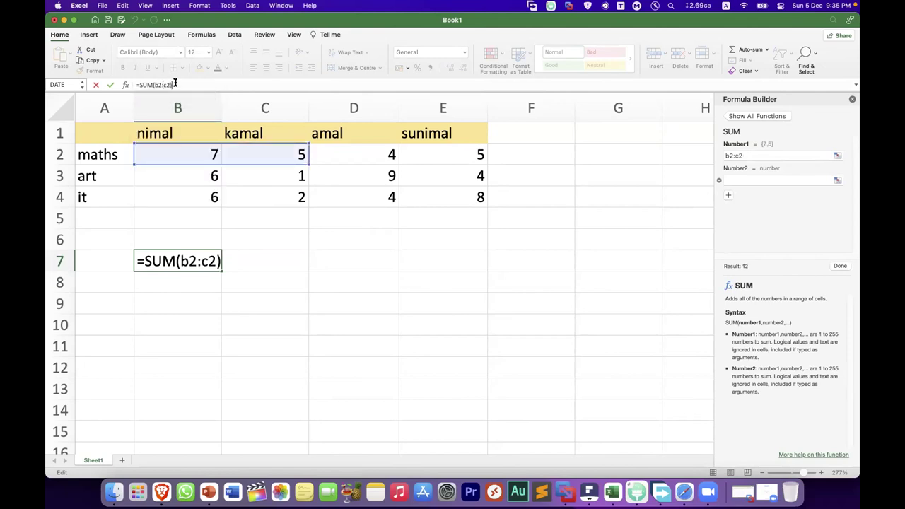
{"action": "key", "text": "Return"}
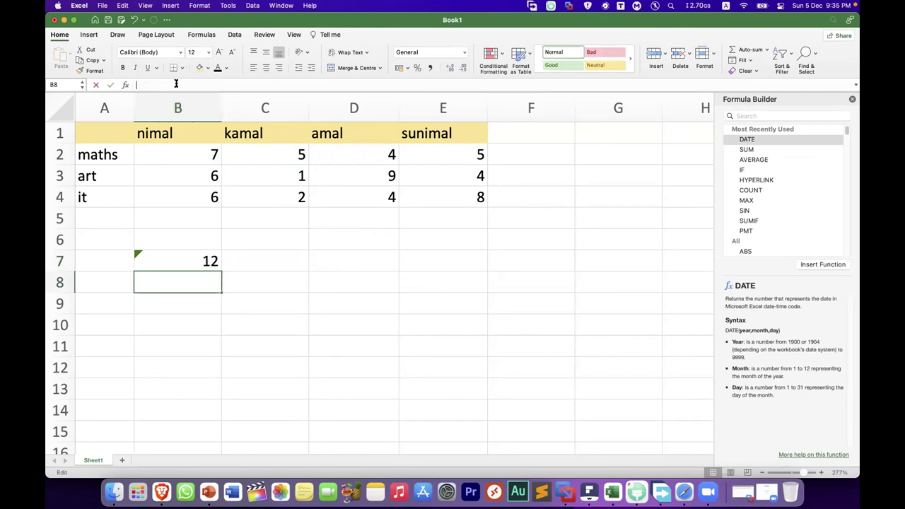
{"action": "type", "text": "="}
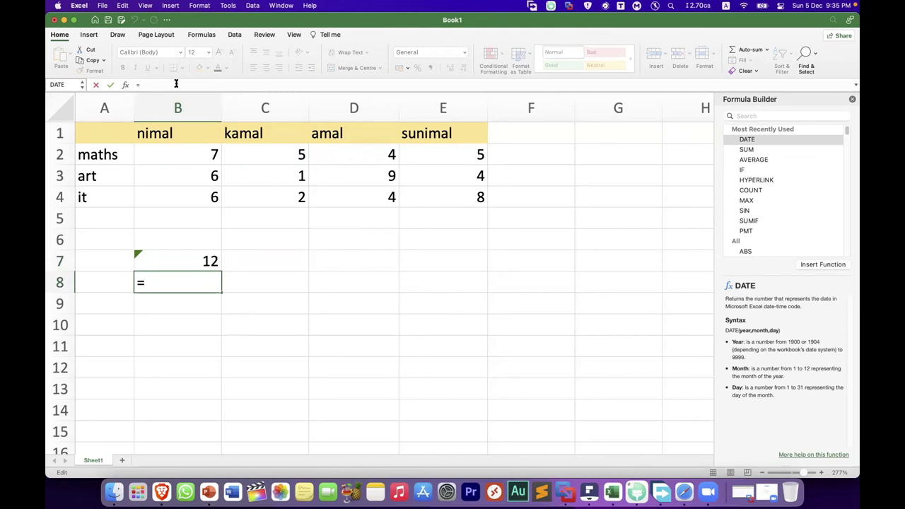
{"action": "key", "text": "BackSpace"}
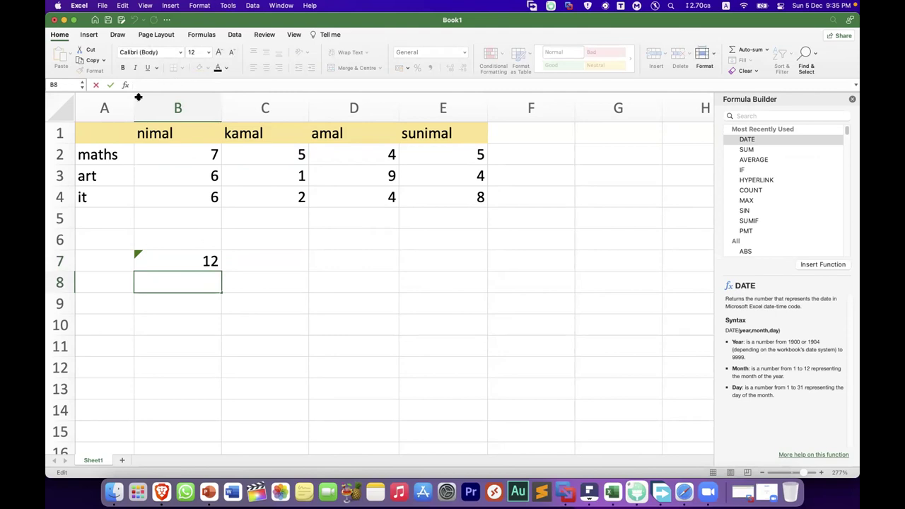
{"action": "type", "text": "="}
{"action": "left_click", "coordinate": [241, 261]}
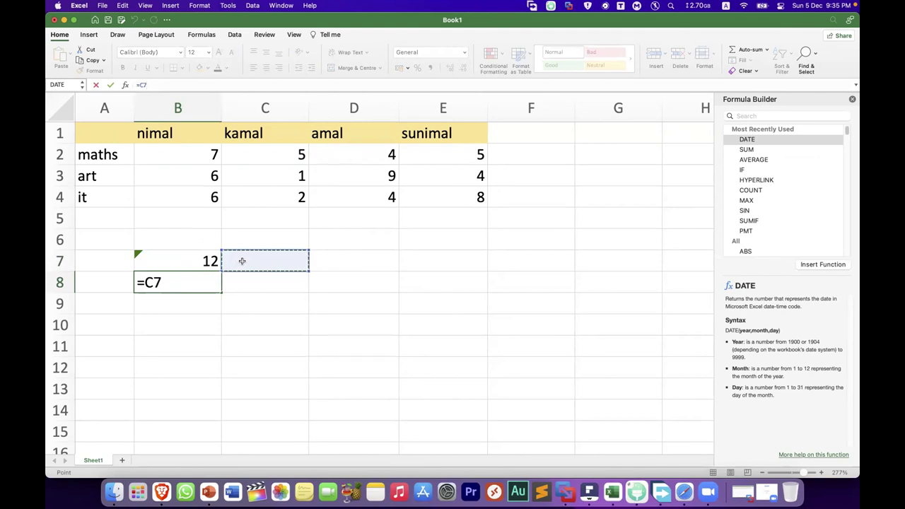
{"action": "key", "text": "Escape"}
Enter =sum in cell C7 to browse the suggested functions, and clear the entry
{"action": "double_click", "coordinate": [241, 261]}
{"action": "type", "text": "="}
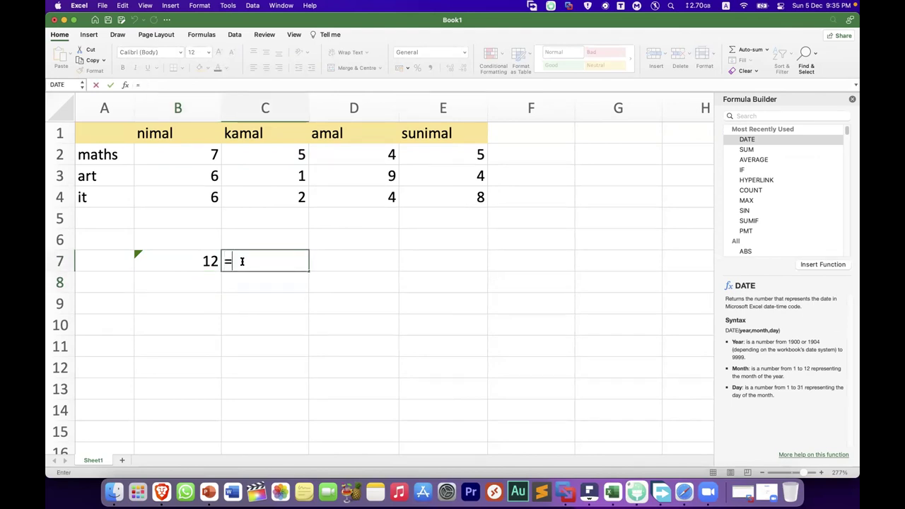
{"action": "type", "text": "sum"}
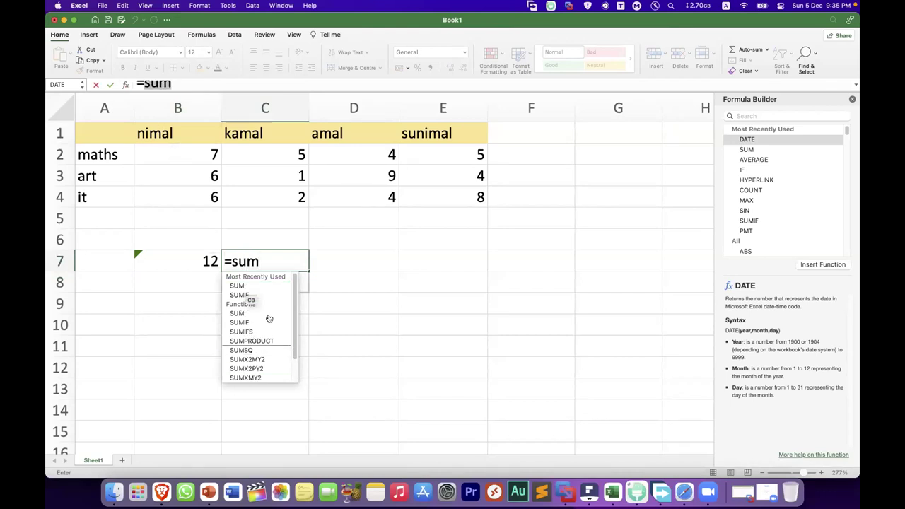
{"action": "scroll", "coordinate": [287, 343], "scroll_direction": "down", "scroll_amount": 3}
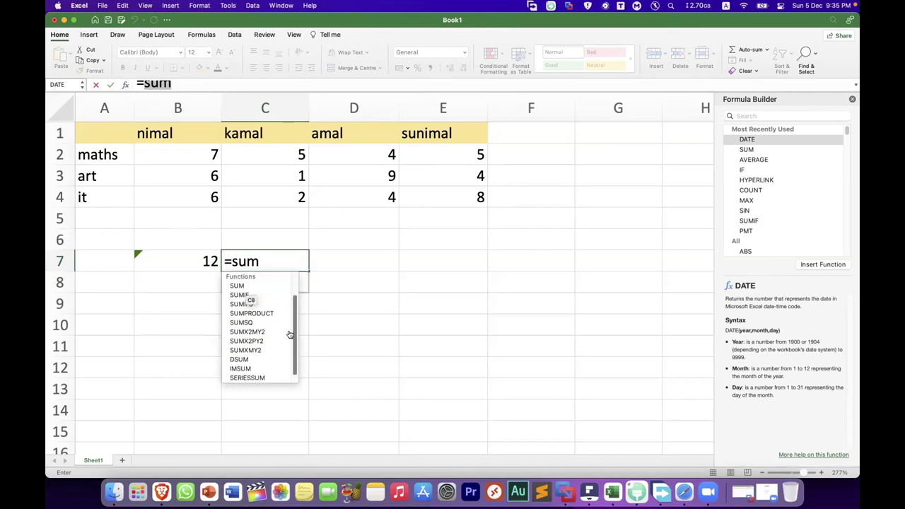
{"action": "scroll", "coordinate": [289, 340], "scroll_direction": "up", "scroll_amount": 4}
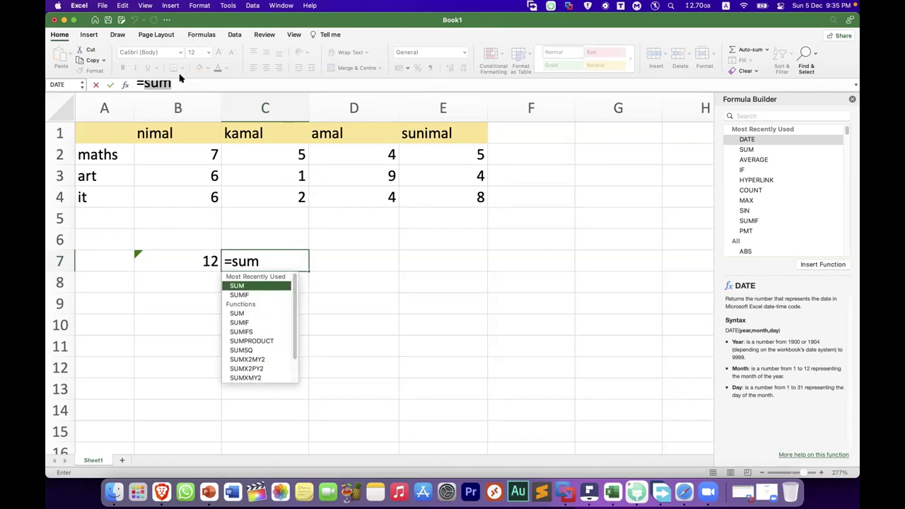
{"action": "left_click", "coordinate": [180, 85]}
{"action": "key", "text": "BackSpace"}
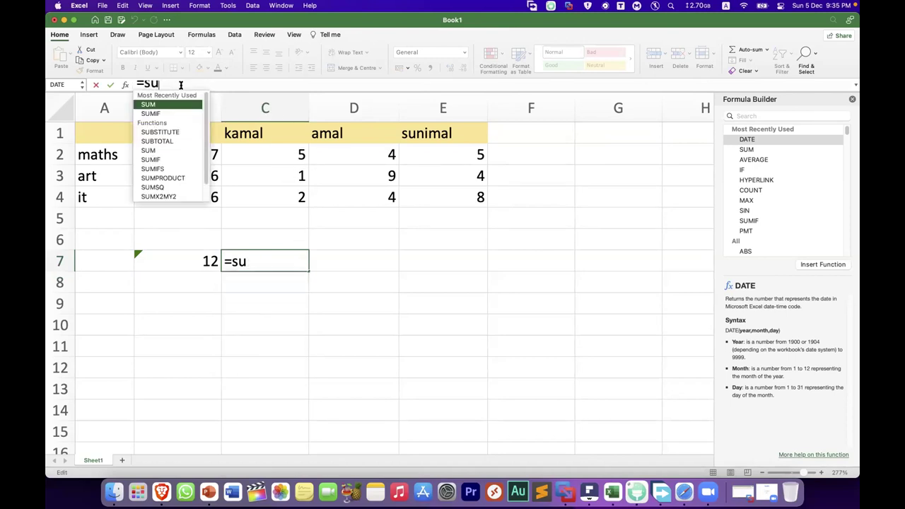
{"action": "key", "text": "BackSpace"}
{"action": "key", "text": "BackSpace"}
{"action": "key", "text": "BackSpace"}
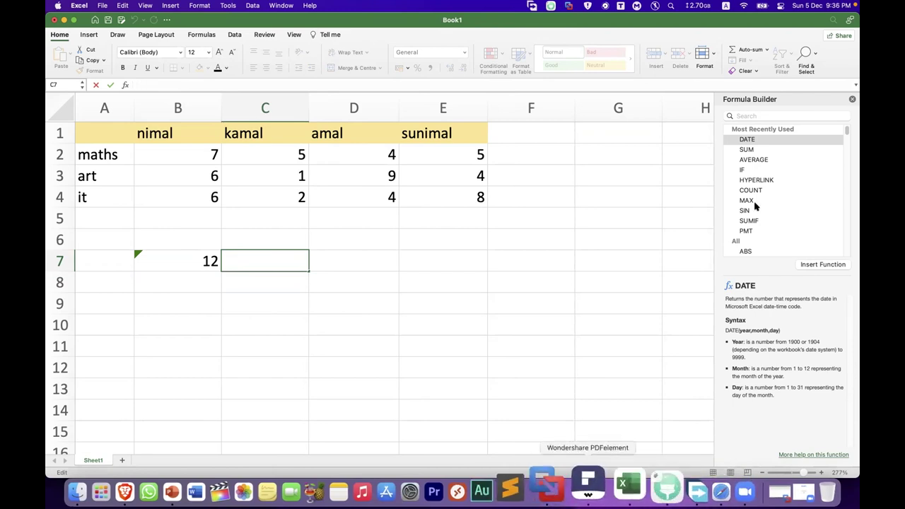
Browse the Formula Builder's function list and the suggestions for =sum in cell C7, and clear the entry
{"action": "scroll", "coordinate": [758, 201], "scroll_direction": "down", "scroll_amount": 20}
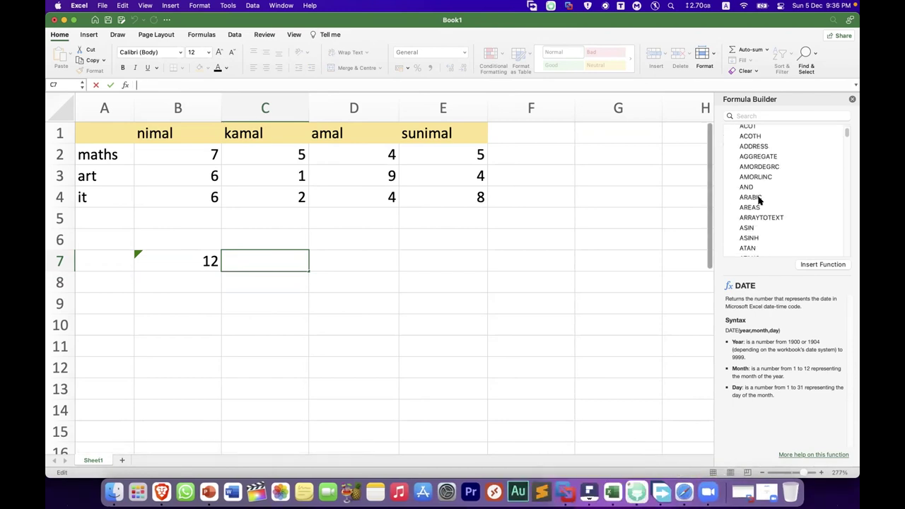
{"action": "scroll", "coordinate": [759, 202], "scroll_direction": "up", "scroll_amount": 20}
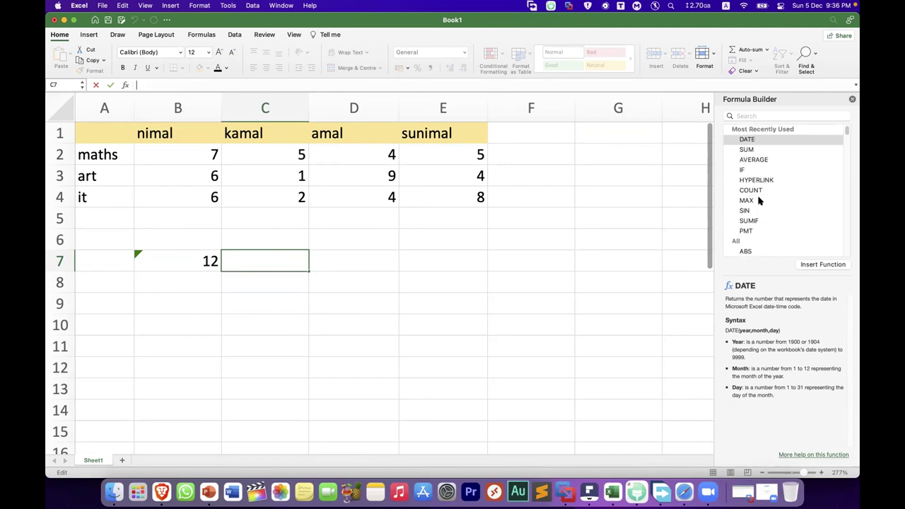
{"action": "type", "text": "=su"}
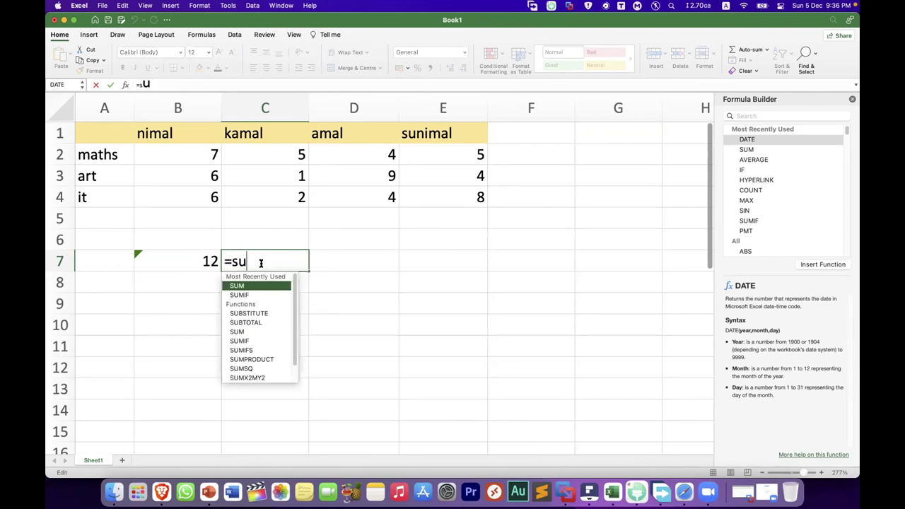
{"action": "type", "text": "m"}
{"action": "scroll", "coordinate": [293, 343], "scroll_direction": "down", "scroll_amount": 3}
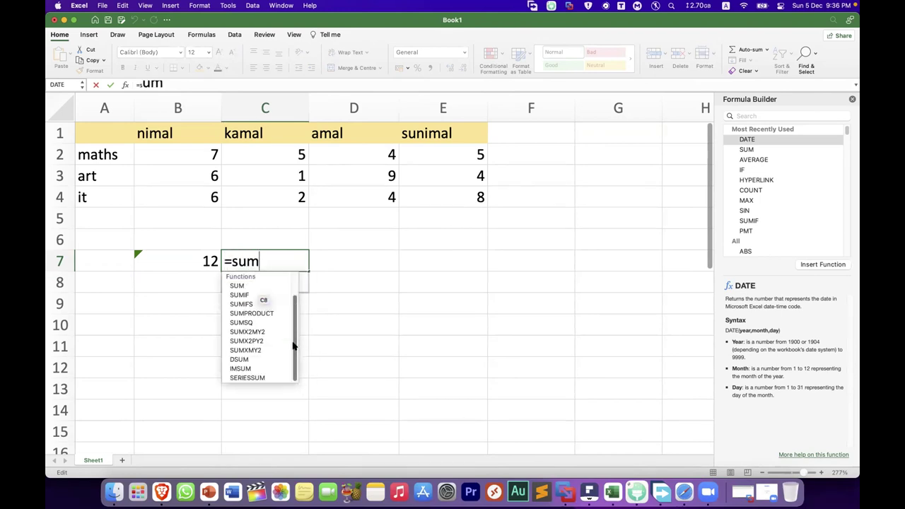
{"action": "scroll", "coordinate": [296, 297], "scroll_direction": "up", "scroll_amount": 3}
{"action": "scroll", "coordinate": [773, 198], "scroll_direction": "down", "scroll_amount": 1}
{"action": "scroll", "coordinate": [773, 199], "scroll_direction": "down", "scroll_amount": 10}
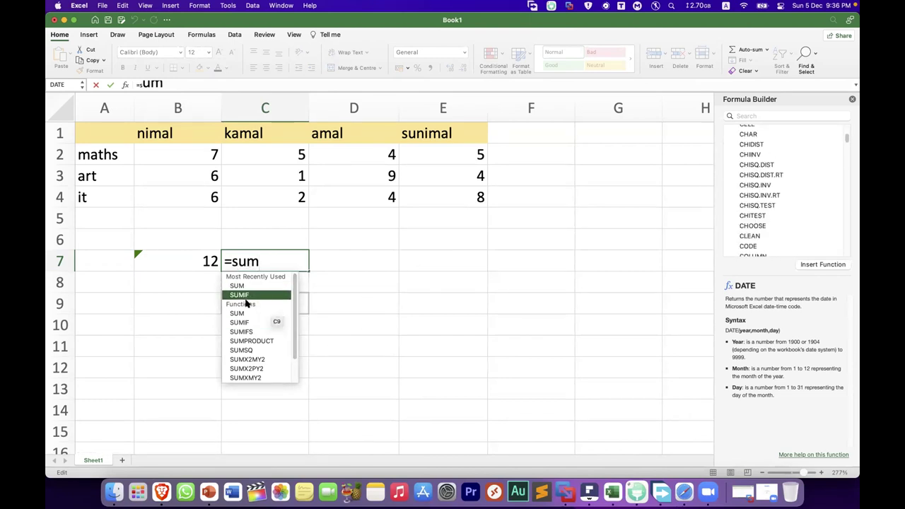
{"action": "scroll", "coordinate": [247, 332], "scroll_direction": "down", "scroll_amount": 1}
{"action": "scroll", "coordinate": [247, 336], "scroll_direction": "up", "scroll_amount": 1}
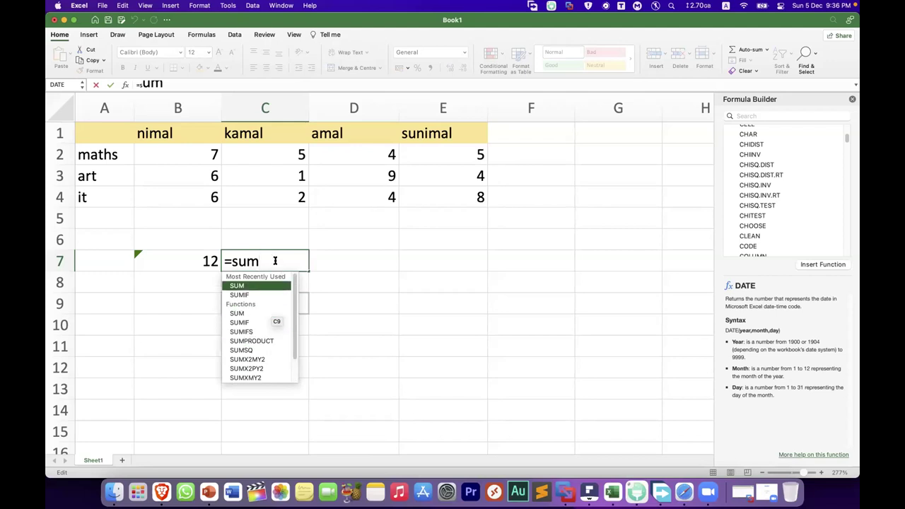
{"action": "key", "text": "BackSpace"}
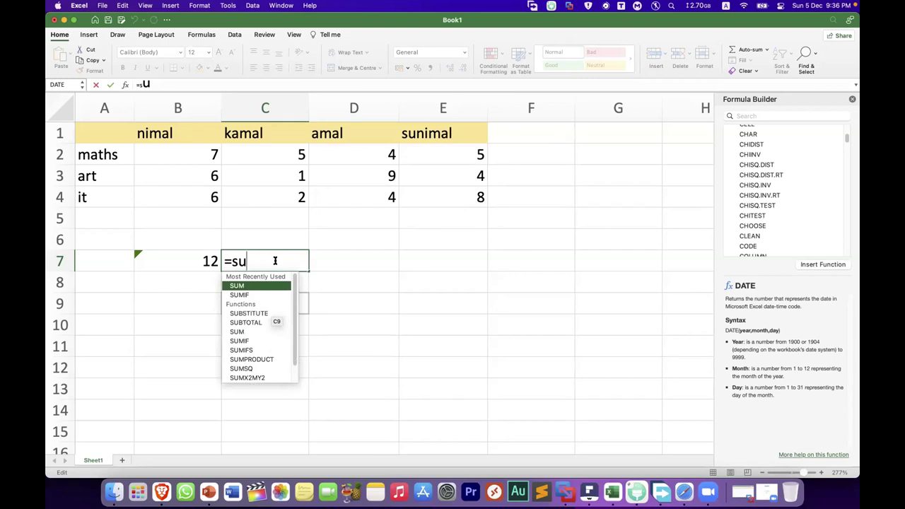
{"action": "key", "text": "BackSpace"}
{"action": "key", "text": "BackSpace"}
{"action": "key", "text": "BackSpace"}
Enter =c in cell C7 to browse the suggested functions starting with C, and clear the entry
{"action": "type", "text": "="}
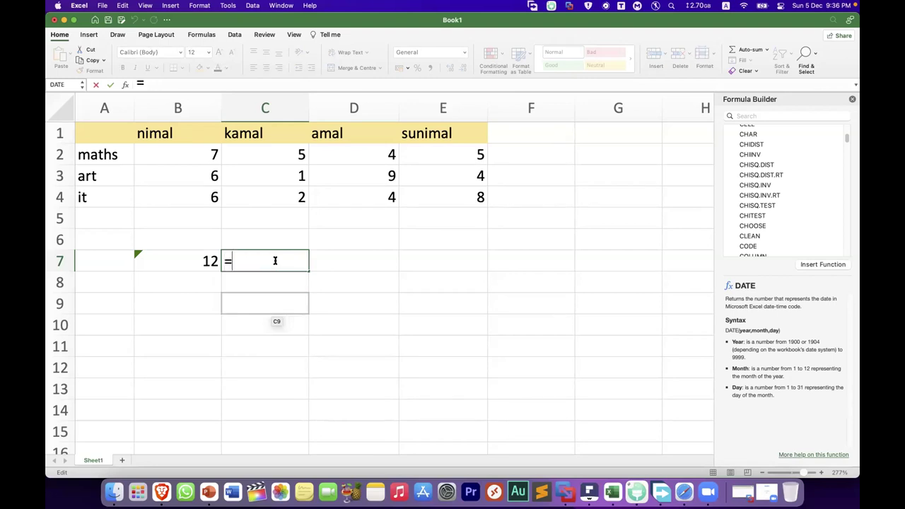
{"action": "type", "text": "c"}
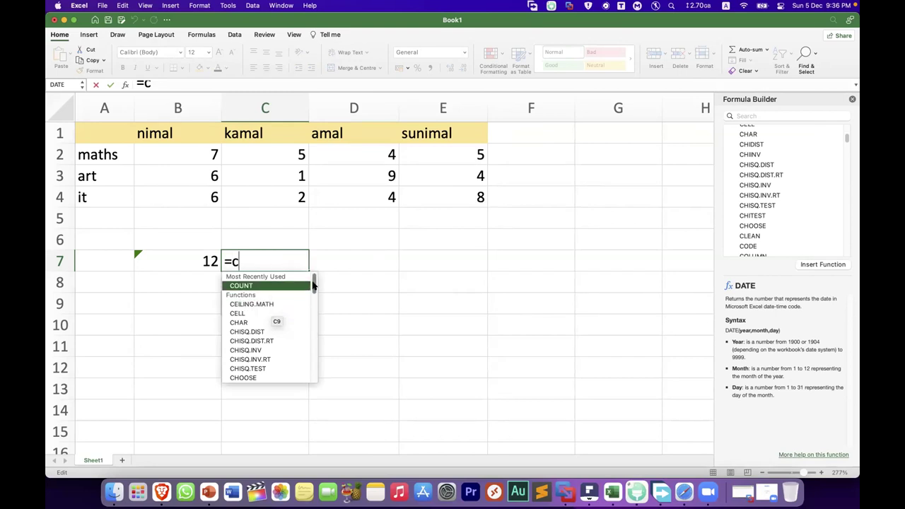
{"action": "left_click_drag", "start_coordinate": [313, 285], "coordinate": [313, 366]}
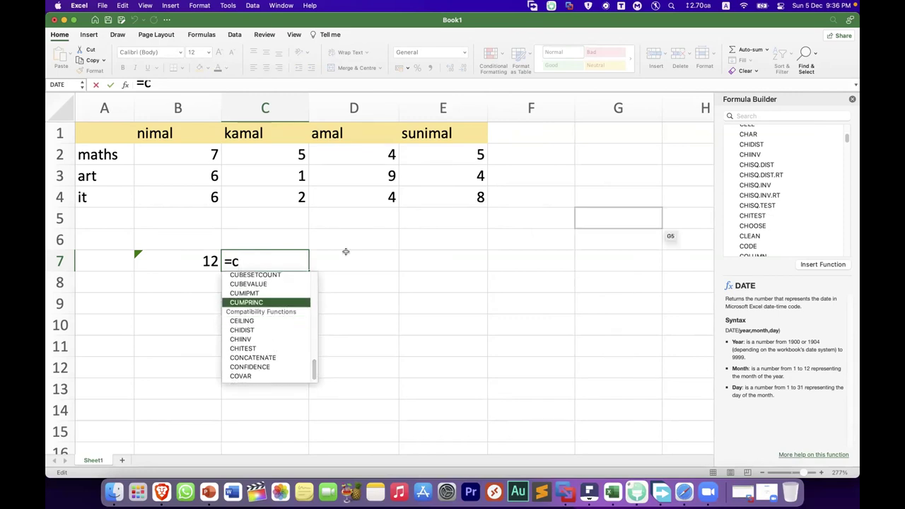
{"action": "key", "text": "BackSpace"}
{"action": "key", "text": "BackSpace"}
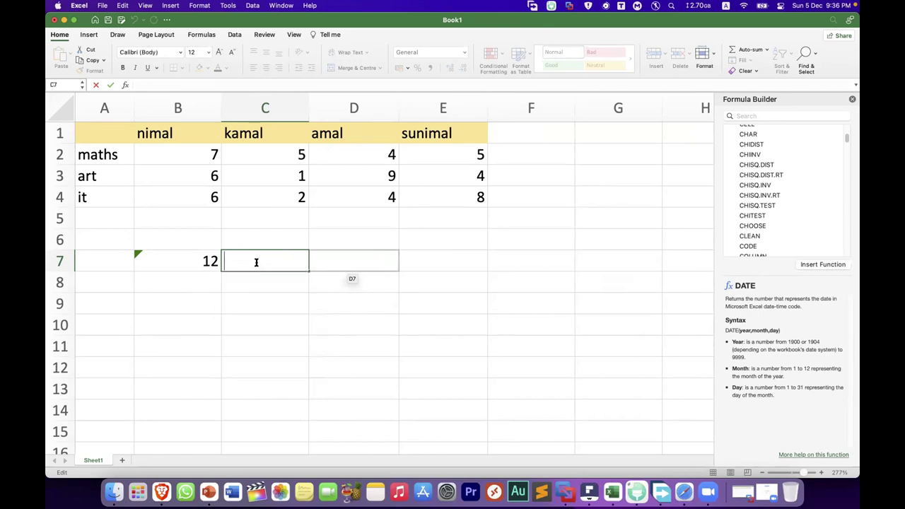
{"action": "key", "text": "Return"}
{"action": "key", "text": "Return"}
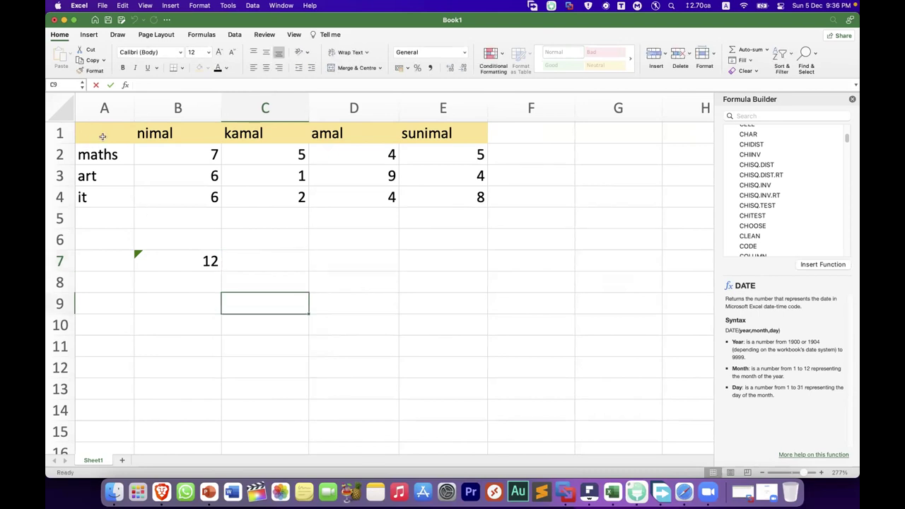
Remove the fill from cell A1 and fill the subject labels in A2:A4 with the header row's light gold
{"action": "left_click", "coordinate": [101, 134]}
{"action": "left_click", "coordinate": [208, 68]}
{"action": "left_click", "coordinate": [112, 142]}
{"action": "left_click_drag", "start_coordinate": [104, 159], "coordinate": [104, 197]}
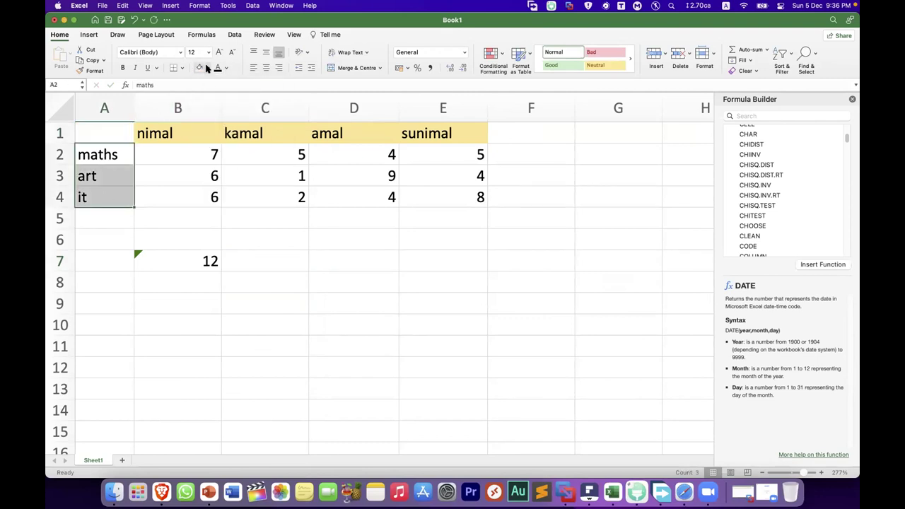
{"action": "left_click", "coordinate": [206, 68]}
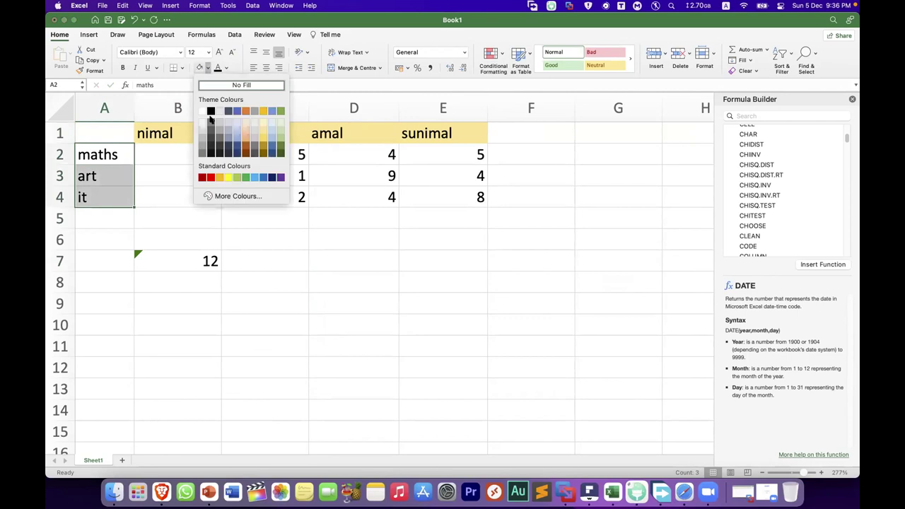
{"action": "left_click", "coordinate": [258, 130]}
{"action": "left_click", "coordinate": [159, 173]}
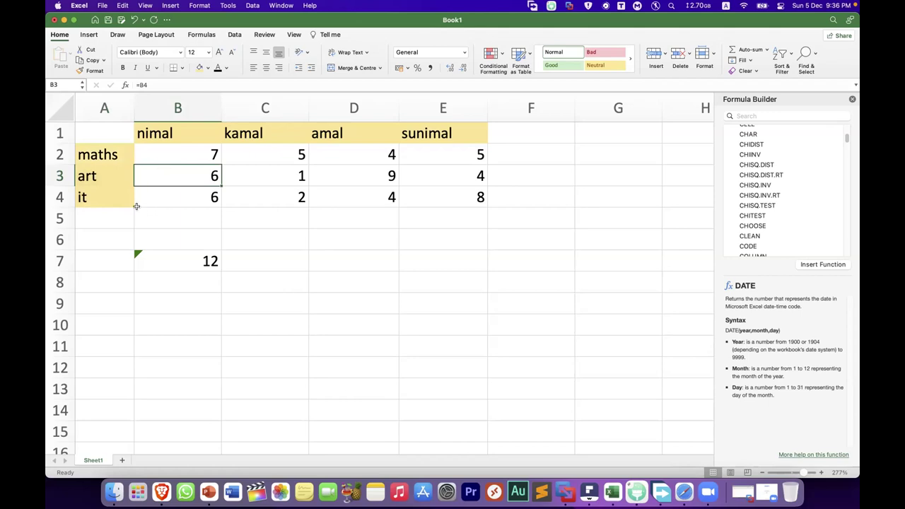
Delete the SUM formula from cell B7 and select cell B5 below the first student's marks
{"action": "left_click", "coordinate": [208, 223]}
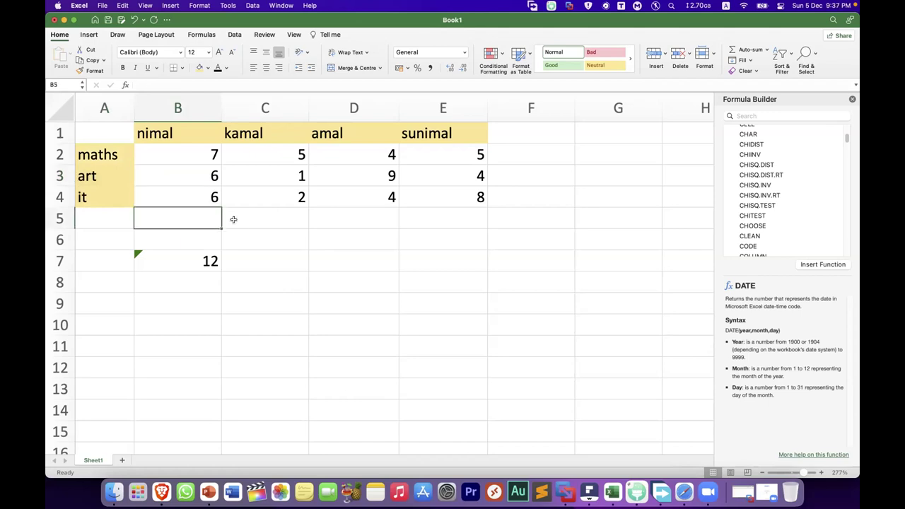
{"action": "left_click", "coordinate": [176, 262]}
{"action": "key", "text": "Delete"}
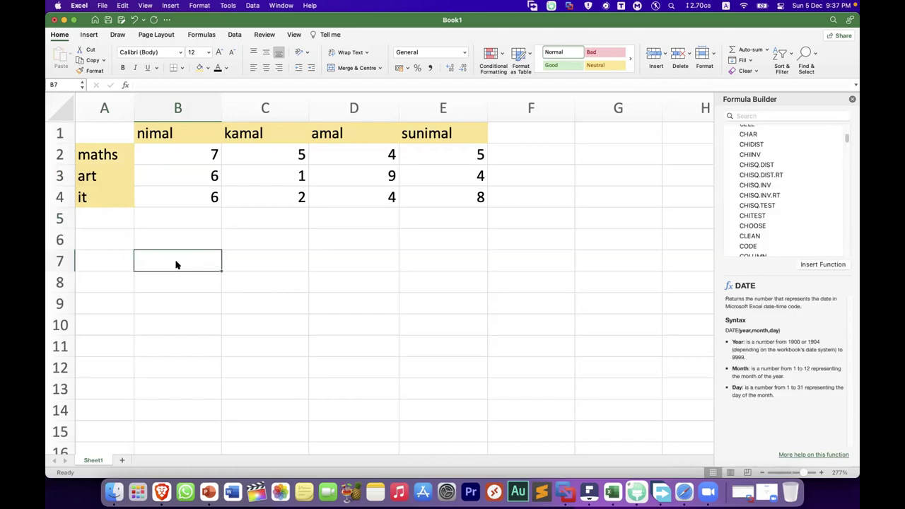
{"action": "left_click", "coordinate": [174, 135]}
{"action": "left_click", "coordinate": [171, 217]}
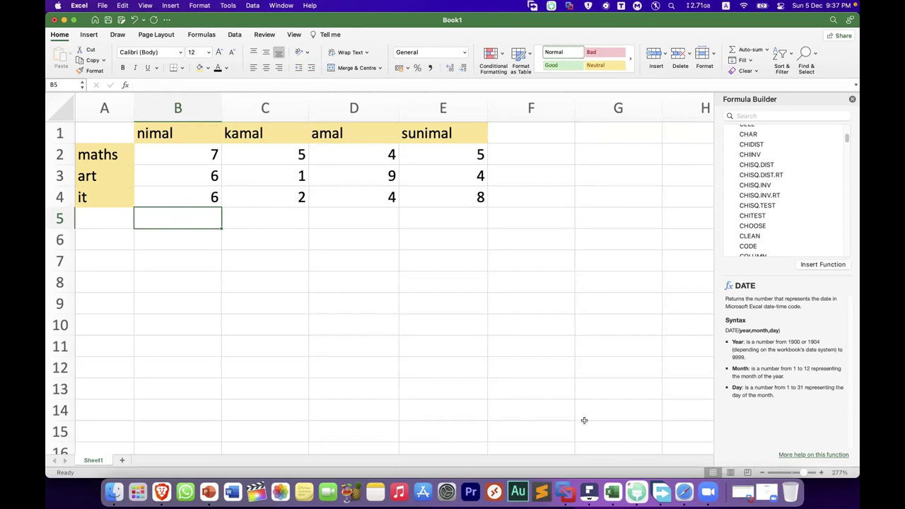
Switch to the textbook in Wondershare PDFelement and view the function syntax table 7.8 on page 224
{"action": "left_click", "coordinate": [588, 485]}
{"action": "scroll", "coordinate": [501, 182], "scroll_direction": "up", "scroll_amount": 5}
{"action": "scroll", "coordinate": [503, 187], "scroll_direction": "up", "scroll_amount": 15}
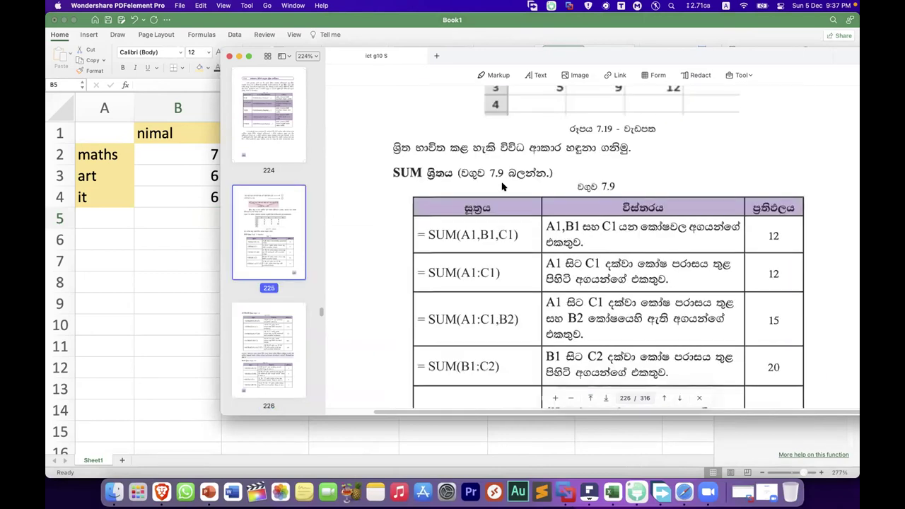
{"action": "scroll", "coordinate": [502, 184], "scroll_direction": "up", "scroll_amount": 4}
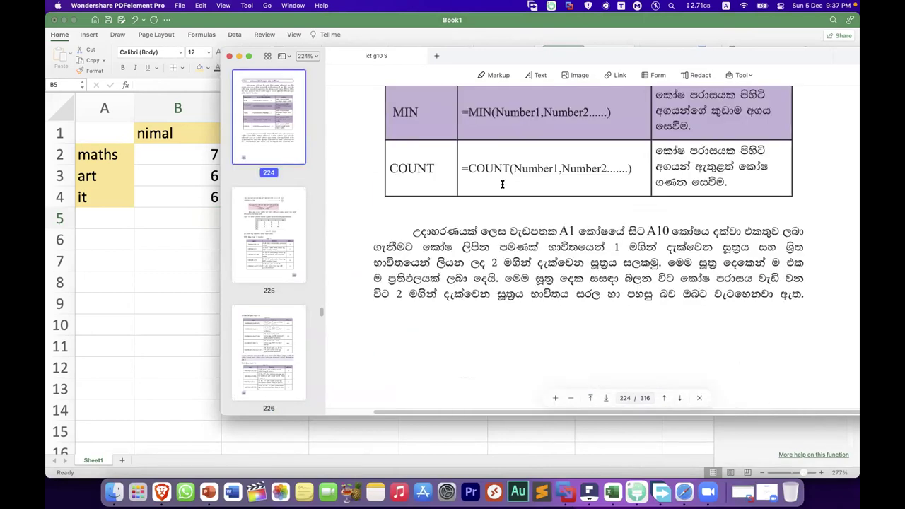
{"action": "scroll", "coordinate": [502, 184], "scroll_direction": "up", "scroll_amount": 6}
{"action": "scroll", "coordinate": [425, 145], "scroll_direction": "down", "scroll_amount": 1}
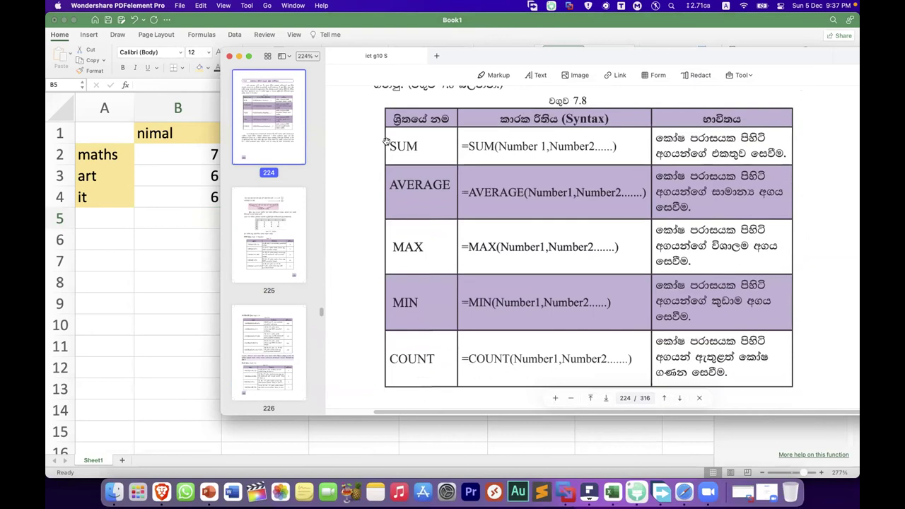
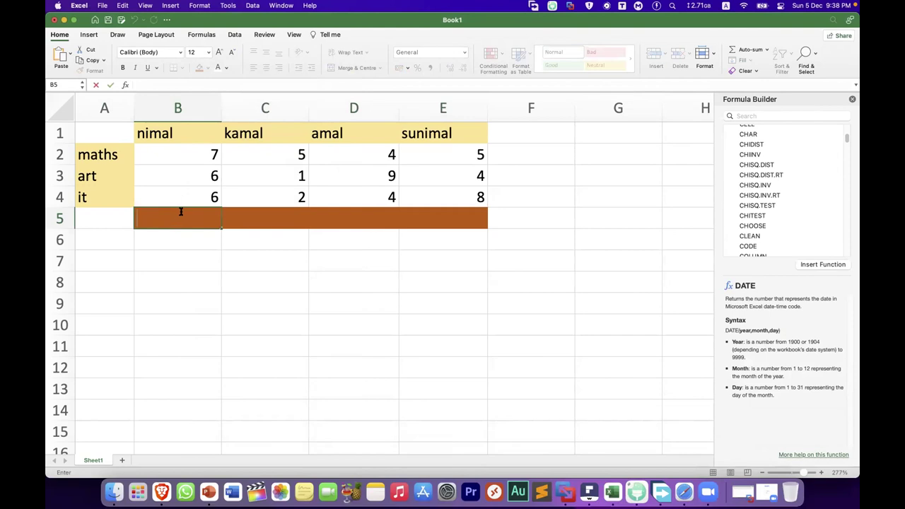
Enter the formula =AVERAGE(b2:b4) in cell B5 to average the first student's marks
{"action": "key", "text": "Return"}
{"action": "type", "text": "="}
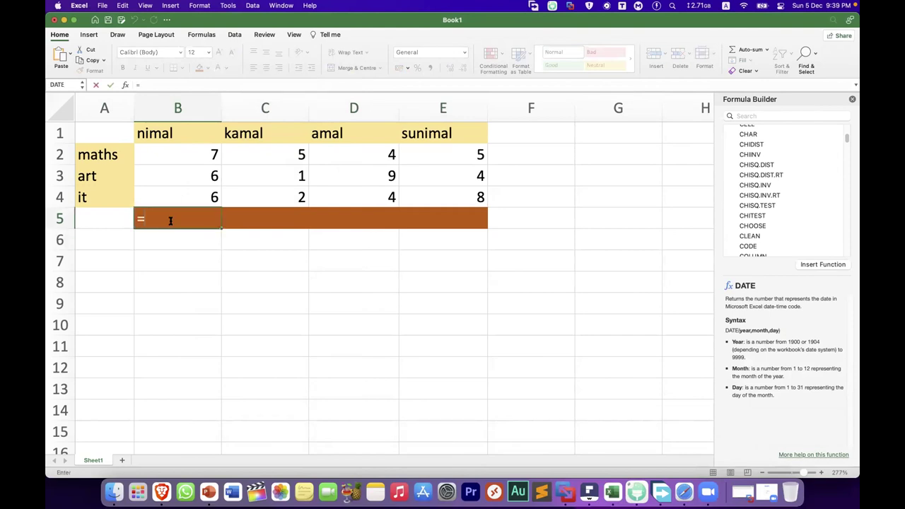
{"action": "type", "text": "av"}
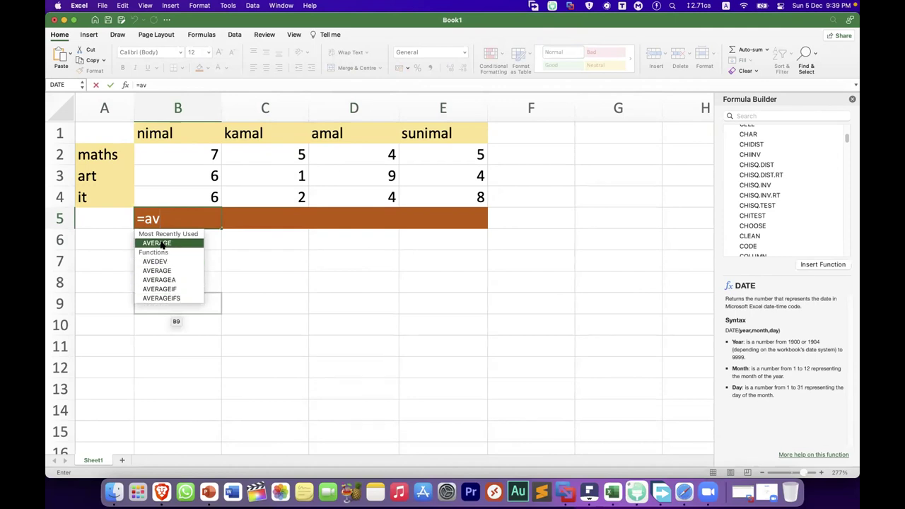
{"action": "double_click", "coordinate": [162, 243]}
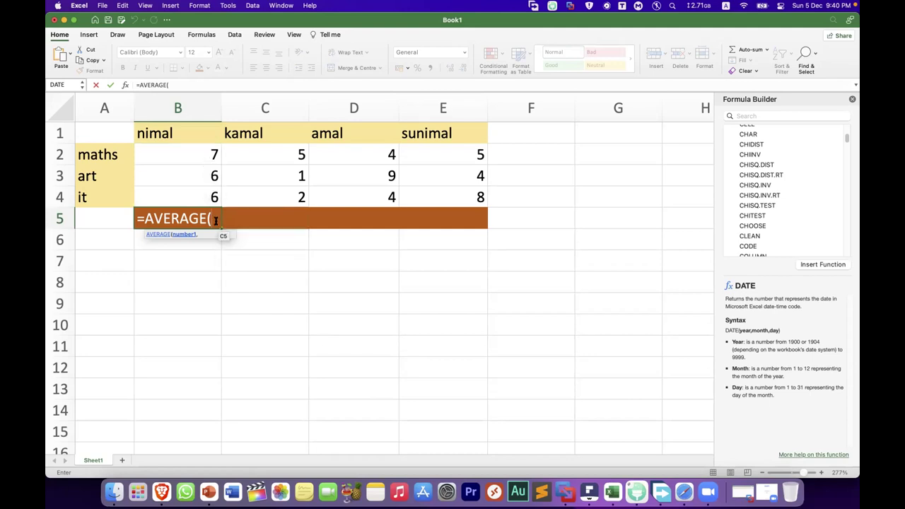
{"action": "type", "text": "b2:"}
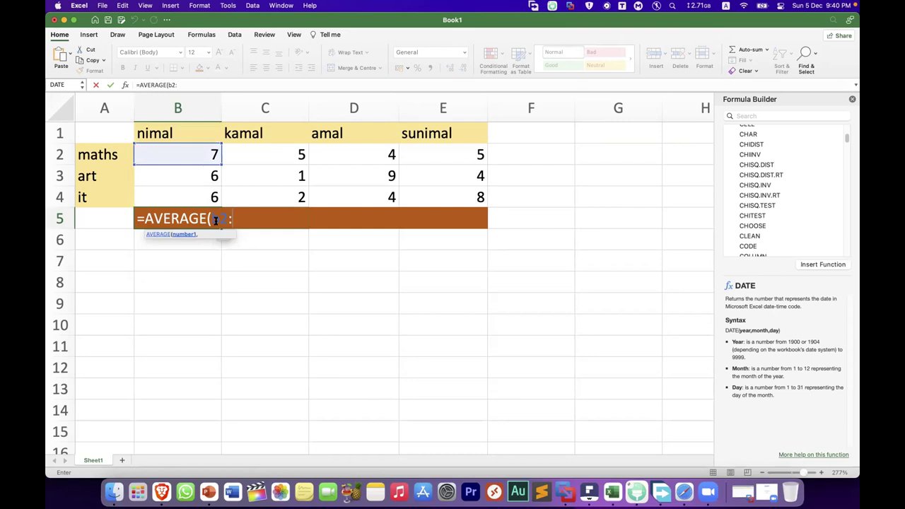
{"action": "type", "text": "b4"}
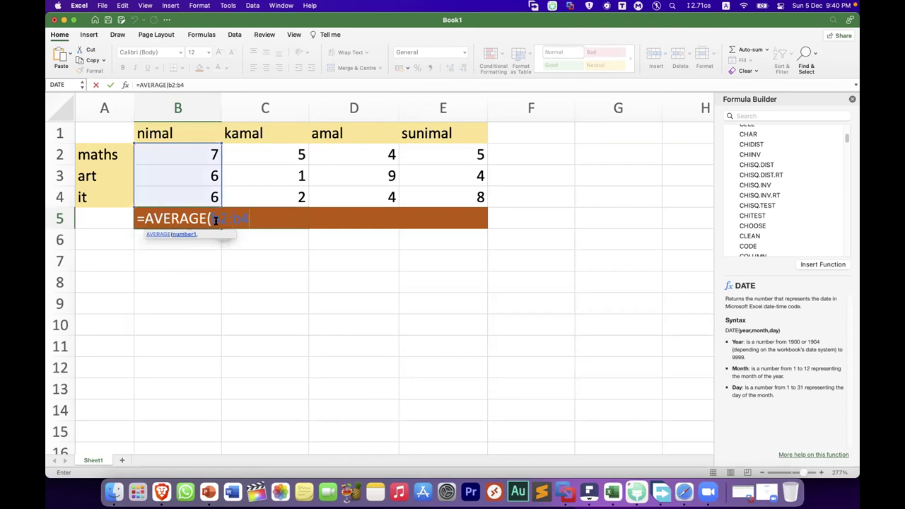
{"action": "type", "text": ")"}
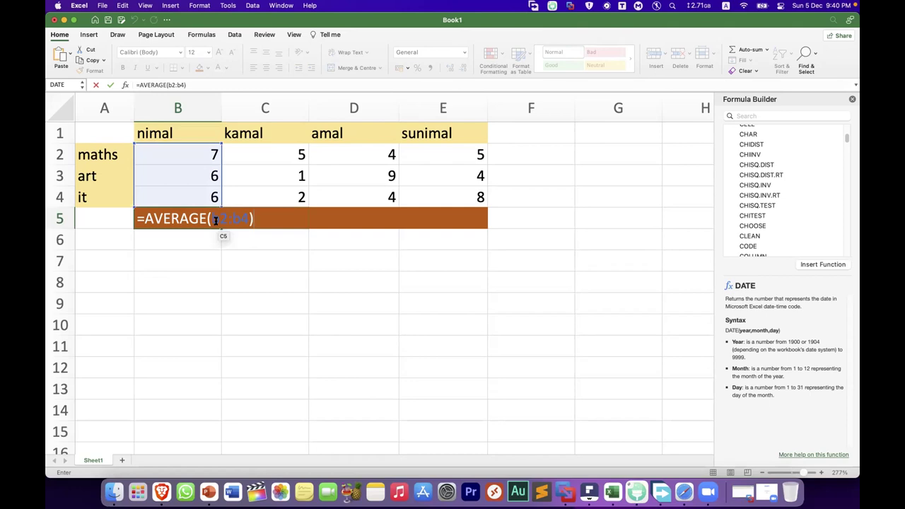
{"action": "key", "text": "Return"}
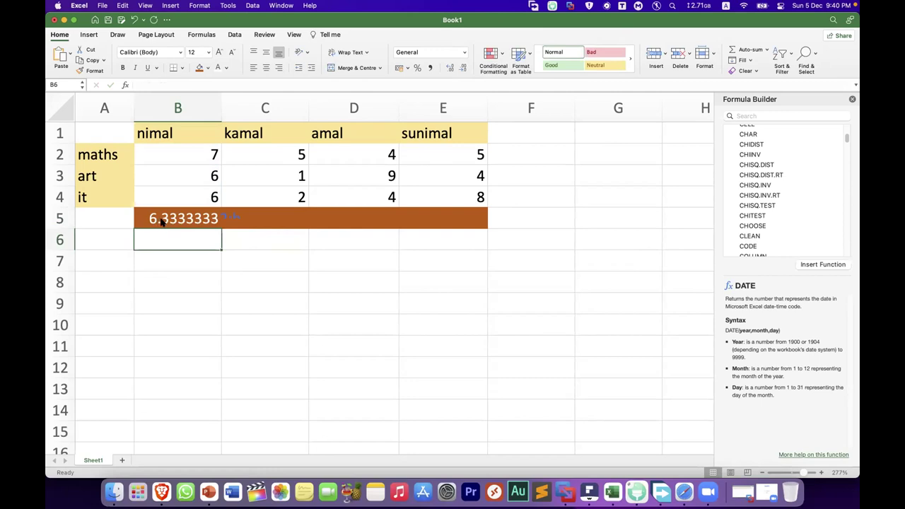
{"action": "left_click", "coordinate": [212, 220]}
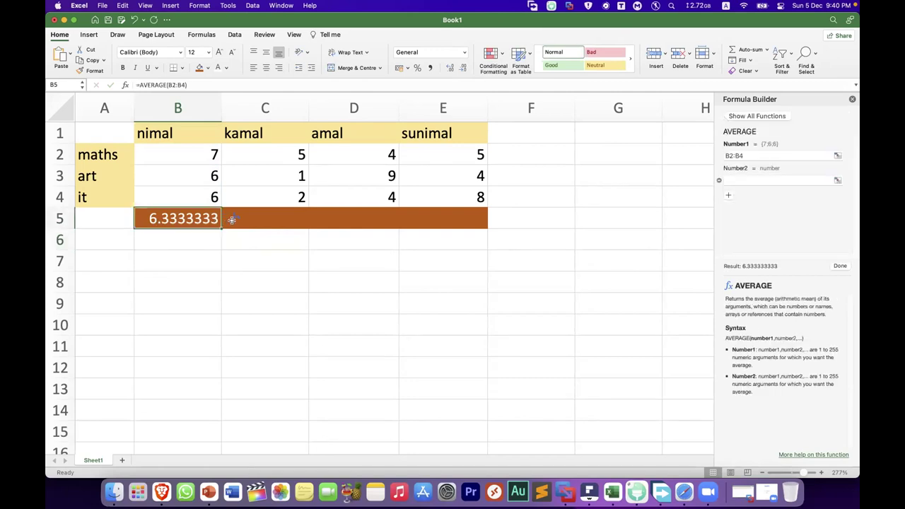
Label cell A5 as AVERAGE and widen column A to fit the label
{"action": "double_click", "coordinate": [99, 217]}
{"action": "type", "text": "AVERAGE"}
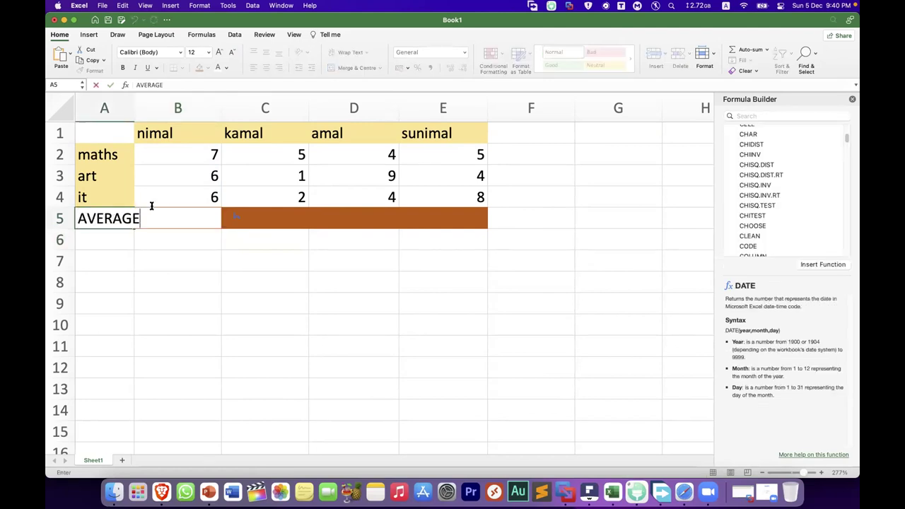
{"action": "left_click", "coordinate": [139, 106]}
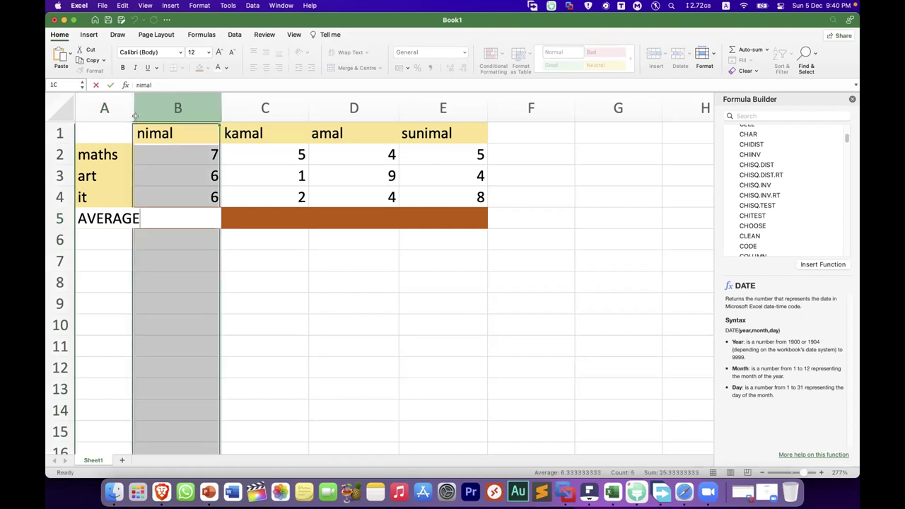
{"action": "left_click_drag", "start_coordinate": [134, 106], "coordinate": [172, 112]}
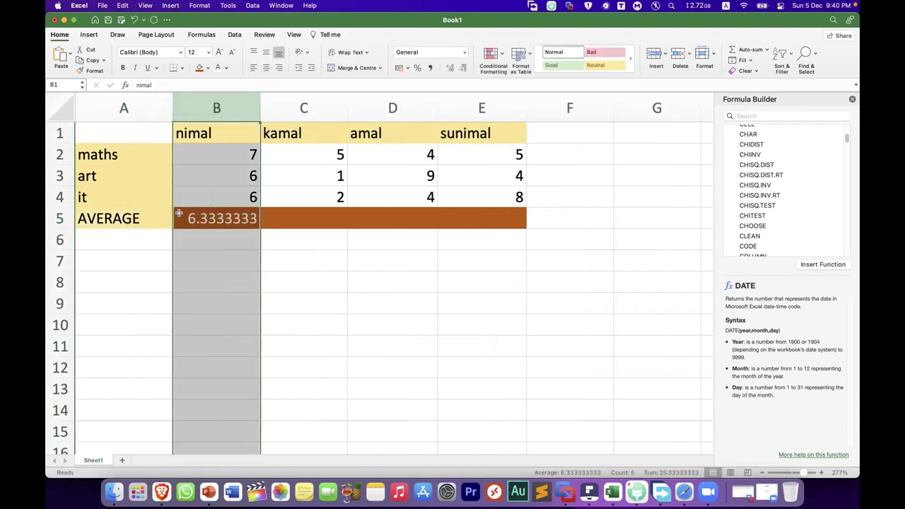
Format the AVERAGE label in A5 with the dark orange fill and white font used in the rest of its row
{"action": "left_click_drag", "start_coordinate": [180, 216], "coordinate": [81, 218]}
{"action": "left_click", "coordinate": [199, 67]}
{"action": "left_click", "coordinate": [136, 213]}
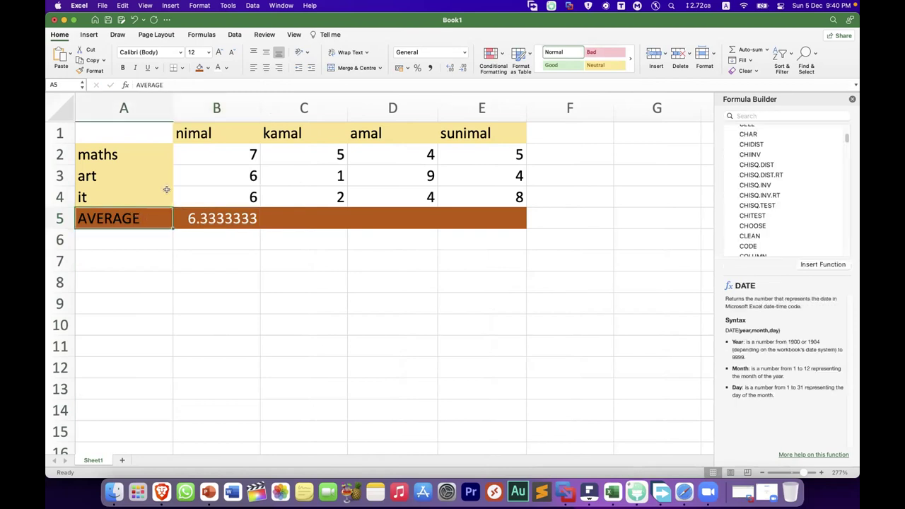
{"action": "left_click", "coordinate": [218, 67]}
{"action": "left_click", "coordinate": [178, 253]}
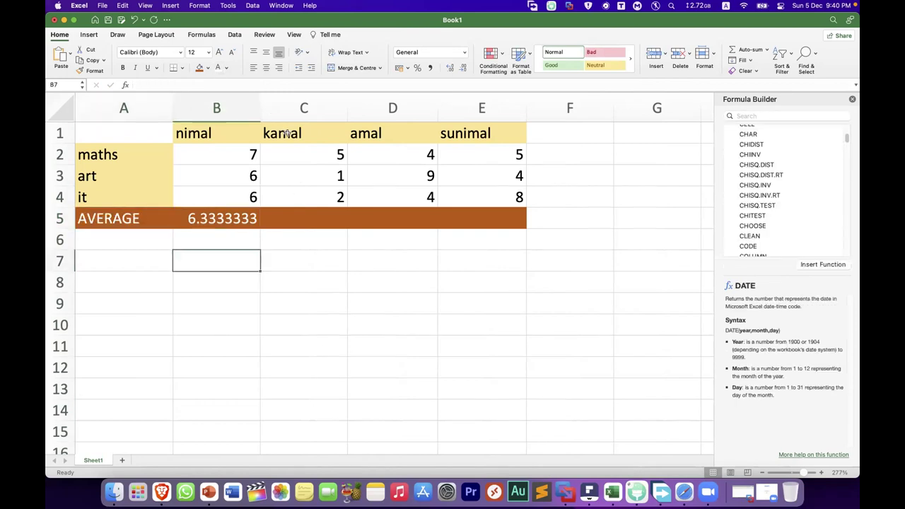
Enter the formula =AVERAGE(C2:C4) in cell C5 to average the second student's marks
{"action": "double_click", "coordinate": [294, 220]}
{"action": "type", "text": "=av"}
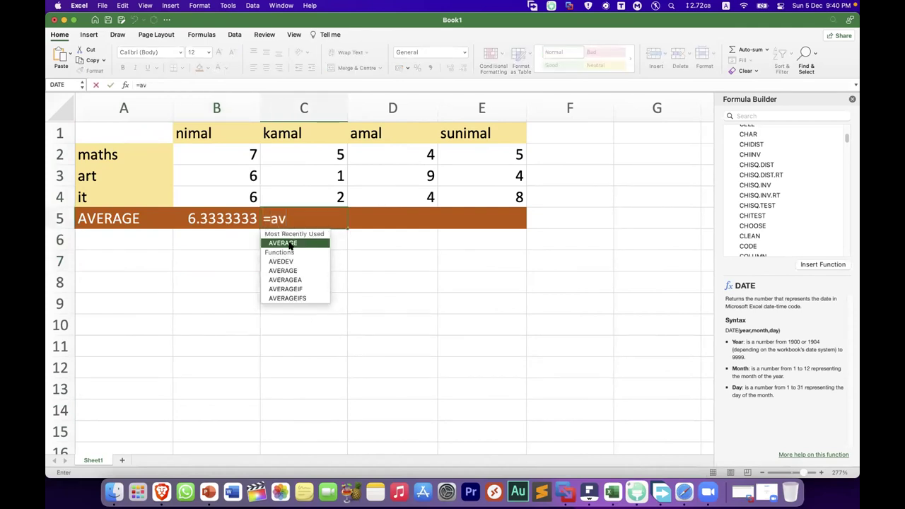
{"action": "double_click", "coordinate": [290, 244]}
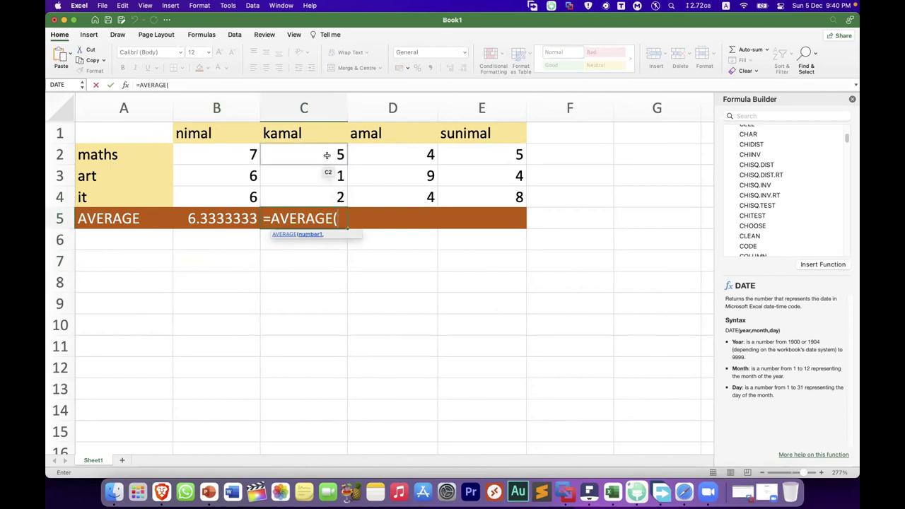
{"action": "left_click_drag", "start_coordinate": [326, 157], "coordinate": [324, 189]}
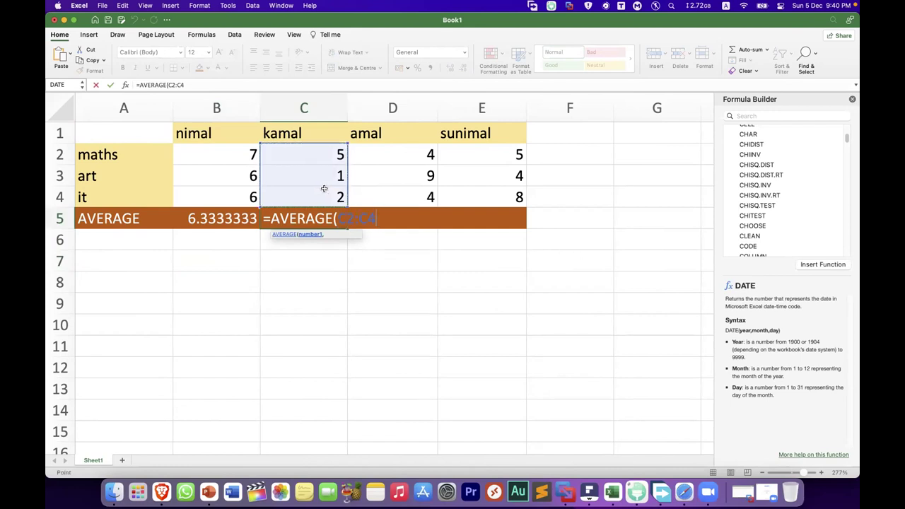
{"action": "type", "text": ")"}
{"action": "key", "text": "Return"}
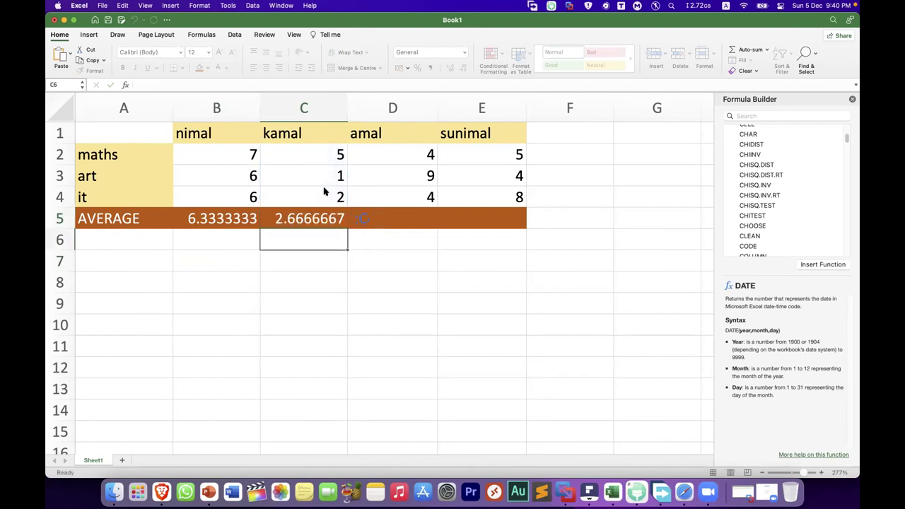
Fill the average formula from cell C5 across to D5 and E5
{"action": "left_click", "coordinate": [315, 216]}
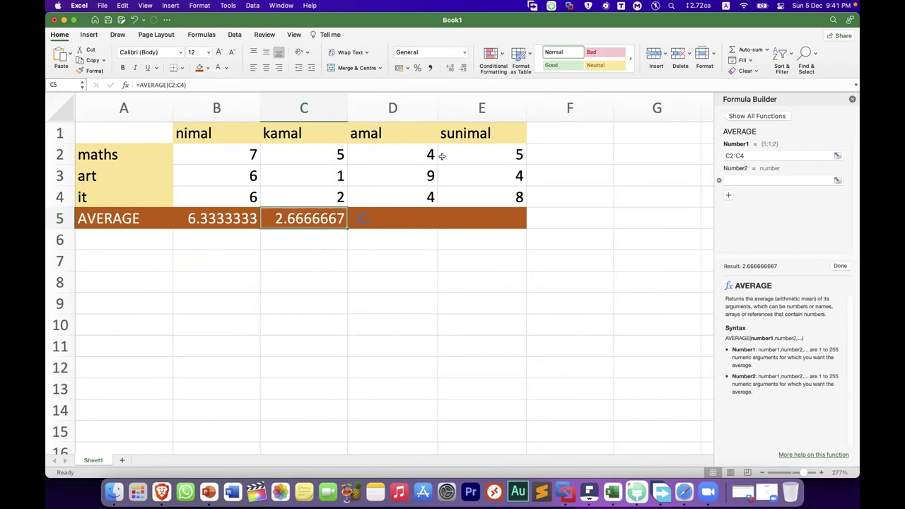
{"action": "left_click", "coordinate": [519, 161]}
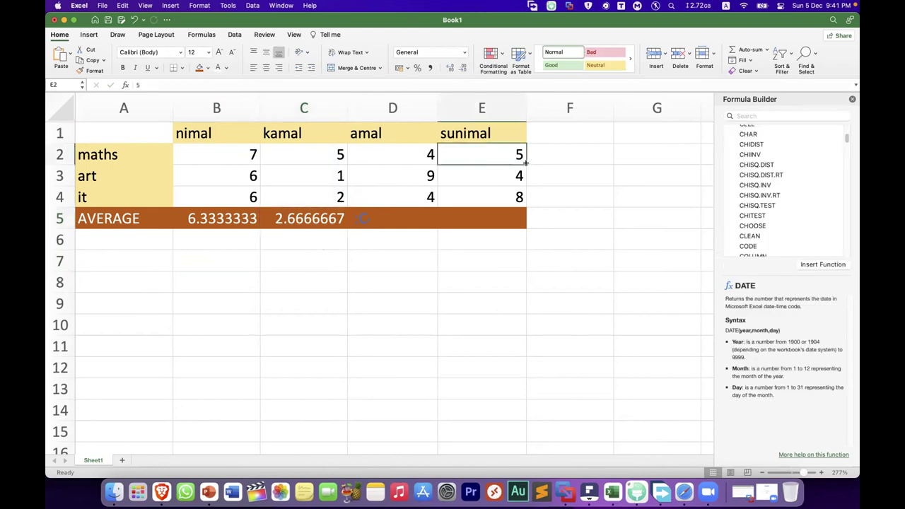
{"action": "left_click", "coordinate": [318, 222]}
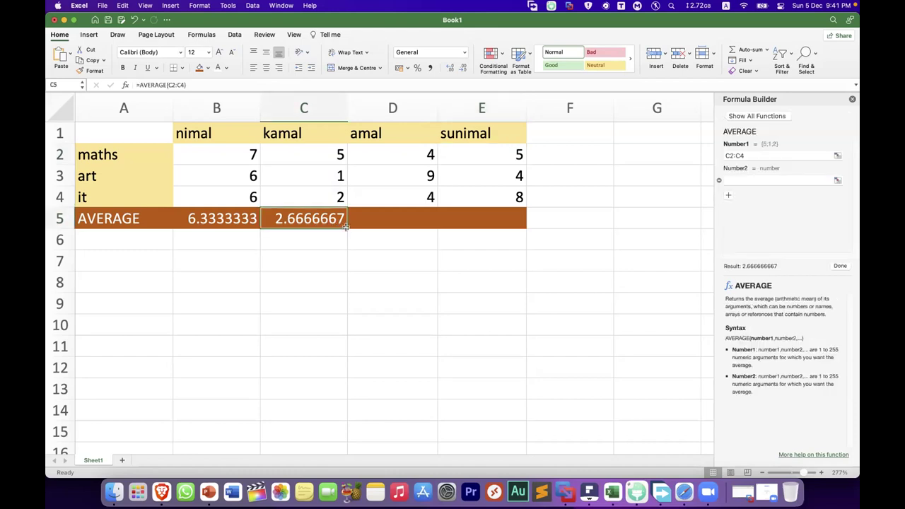
{"action": "left_click_drag", "start_coordinate": [347, 226], "coordinate": [500, 227]}
{"action": "left_click", "coordinate": [465, 253]}
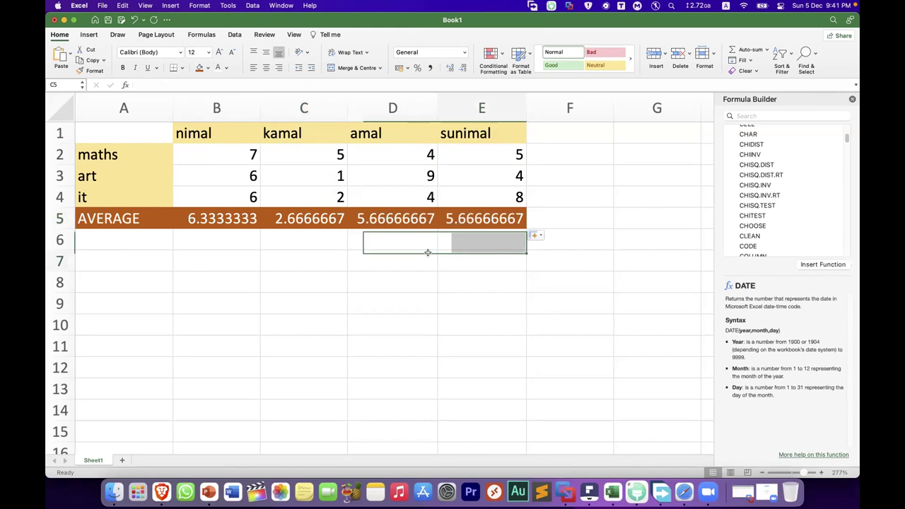
Inspect the copied average formulas in cells D5 and E5 and the ranges they reference
{"action": "left_click", "coordinate": [382, 219]}
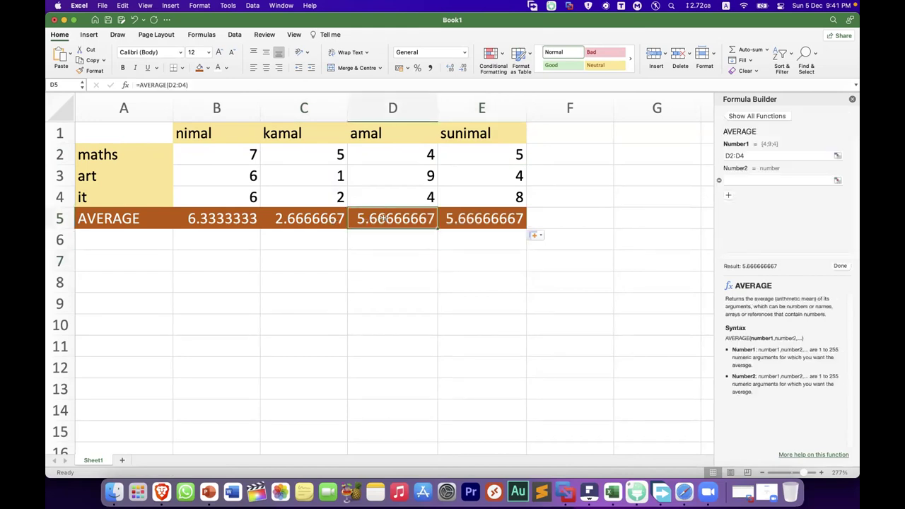
{"action": "double_click", "coordinate": [381, 219]}
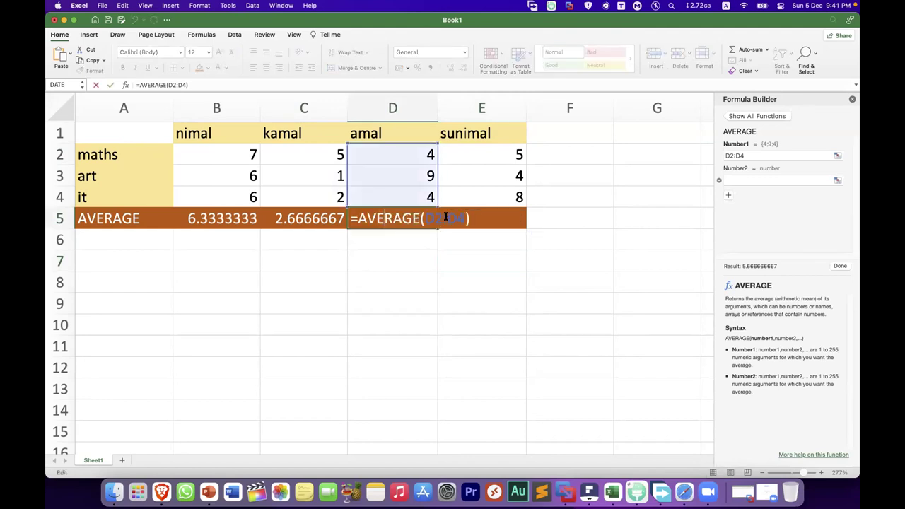
{"action": "left_click", "coordinate": [491, 253]}
{"action": "double_click", "coordinate": [485, 214]}
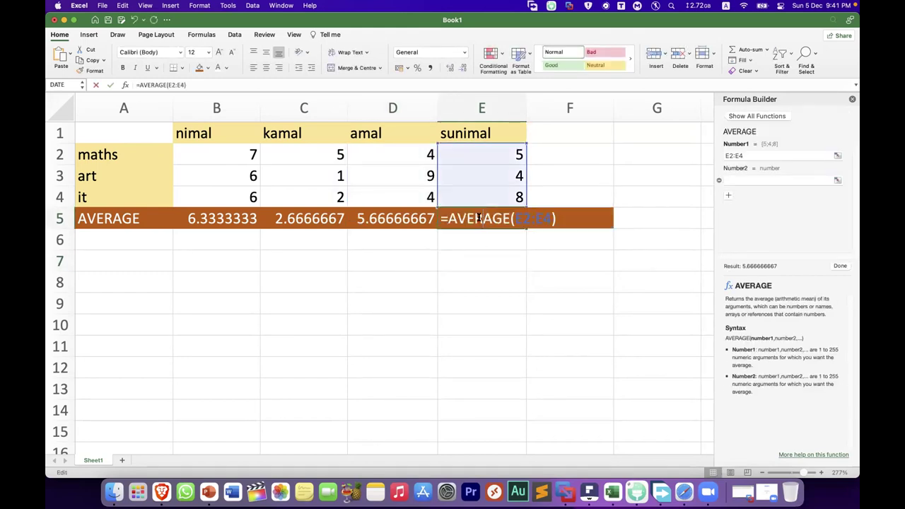
{"action": "left_click", "coordinate": [395, 289]}
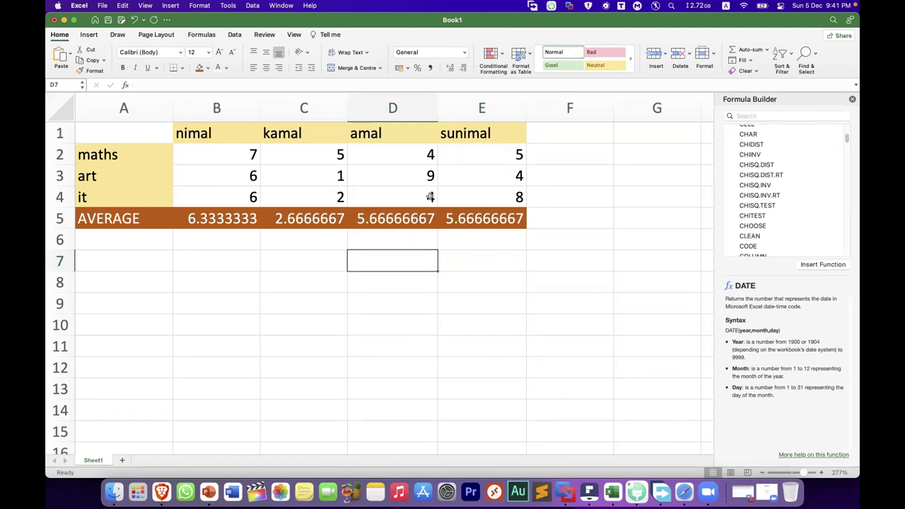
{"action": "double_click", "coordinate": [461, 215]}
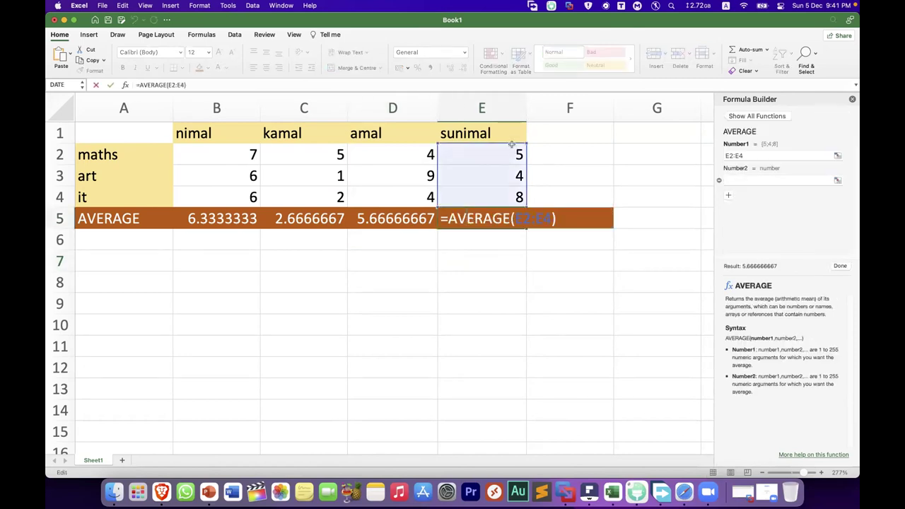
{"action": "left_click", "coordinate": [380, 262]}
Change the art mark in cell E3 to 3
{"action": "left_click", "coordinate": [504, 175]}
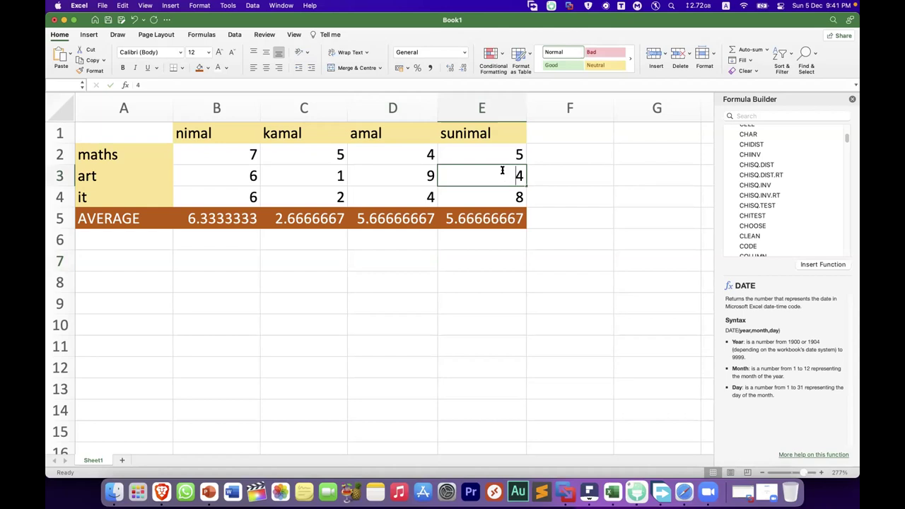
{"action": "double_click", "coordinate": [500, 170]}
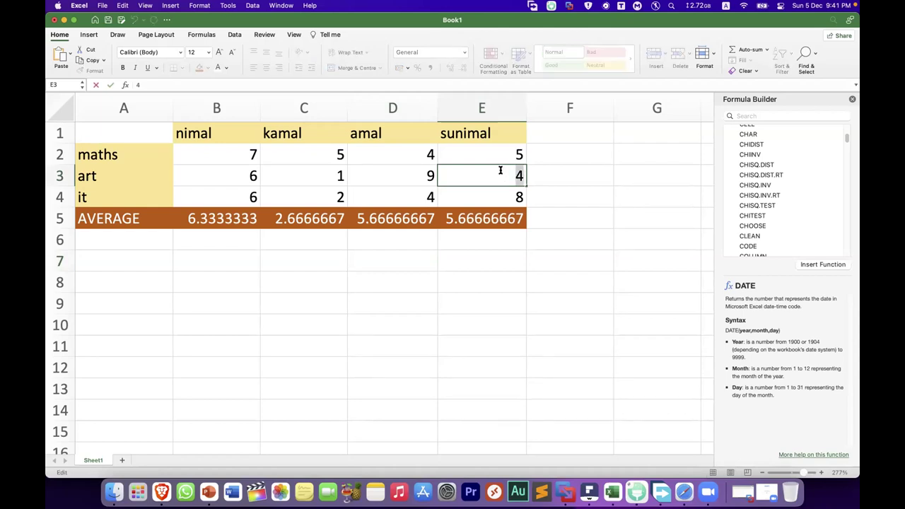
{"action": "key", "text": "BackSpace"}
{"action": "type", "text": "3"}
{"action": "key", "text": "Return"}
{"action": "left_click", "coordinate": [326, 316]}
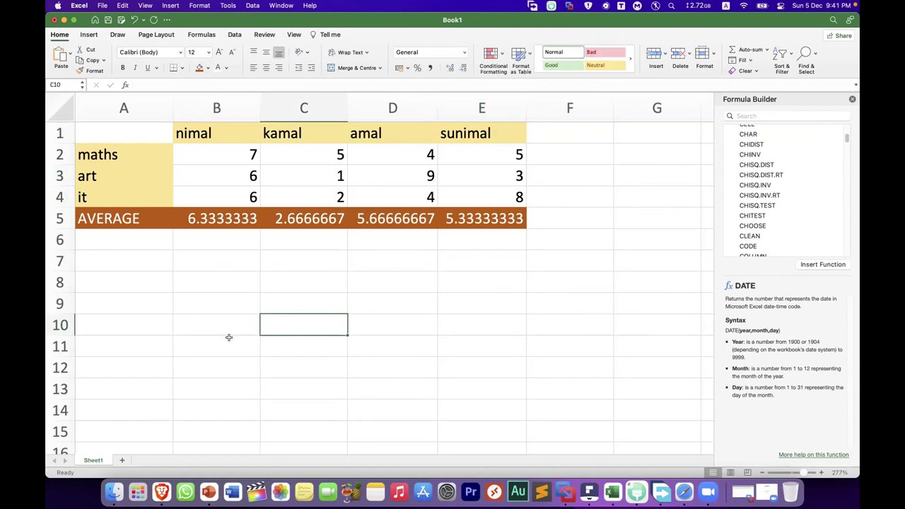
Label cell A6 as SUM, directly beneath the AVERAGE label
{"action": "left_click", "coordinate": [95, 237]}
{"action": "double_click", "coordinate": [96, 237]}
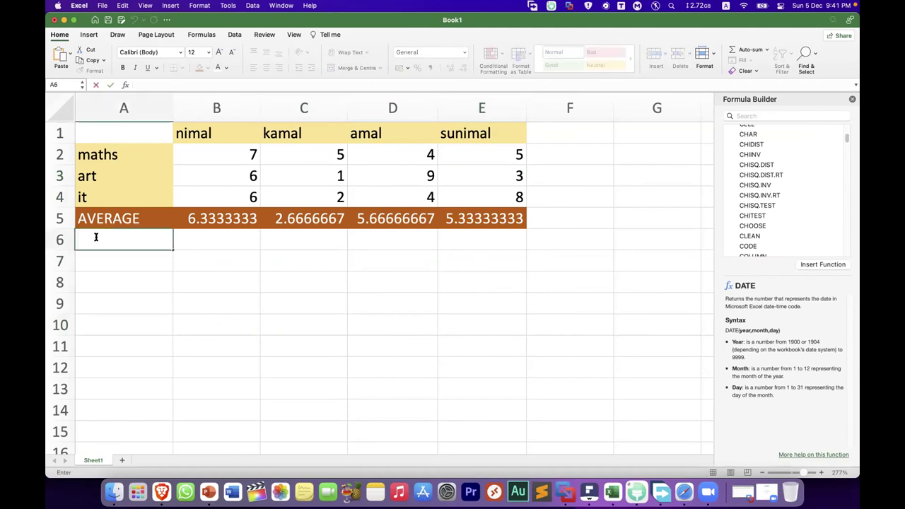
{"action": "type", "text": "Sum"}
{"action": "key", "text": "BackSpace"}
{"action": "key", "text": "BackSpace"}
{"action": "type", "text": "UM"}
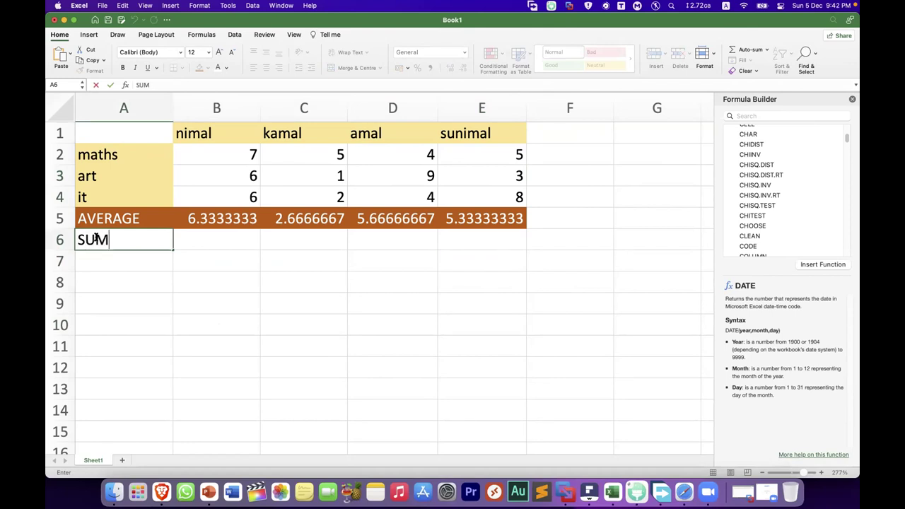
Shade the SUM row from A6 to E6 with a light blue theme fill
{"action": "left_click_drag", "start_coordinate": [509, 239], "coordinate": [107, 230]}
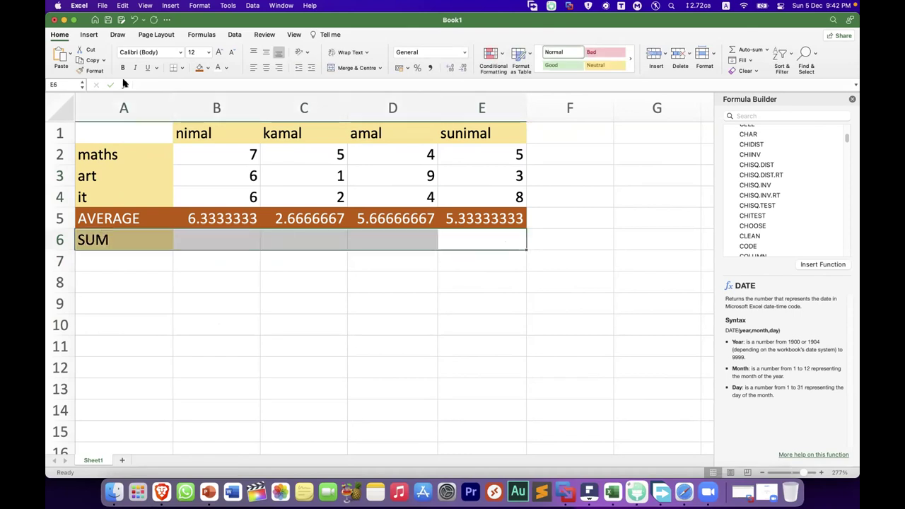
{"action": "left_click", "coordinate": [207, 68]}
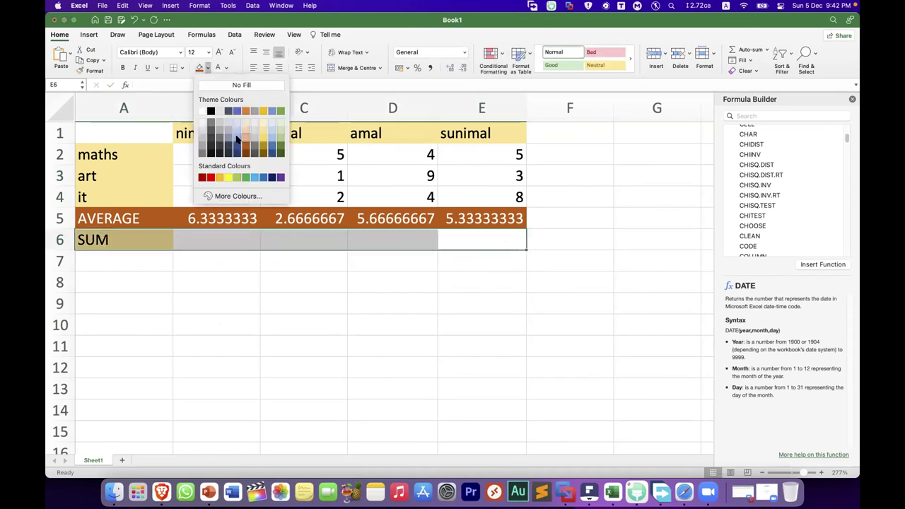
{"action": "left_click", "coordinate": [237, 139]}
{"action": "left_click", "coordinate": [234, 285]}
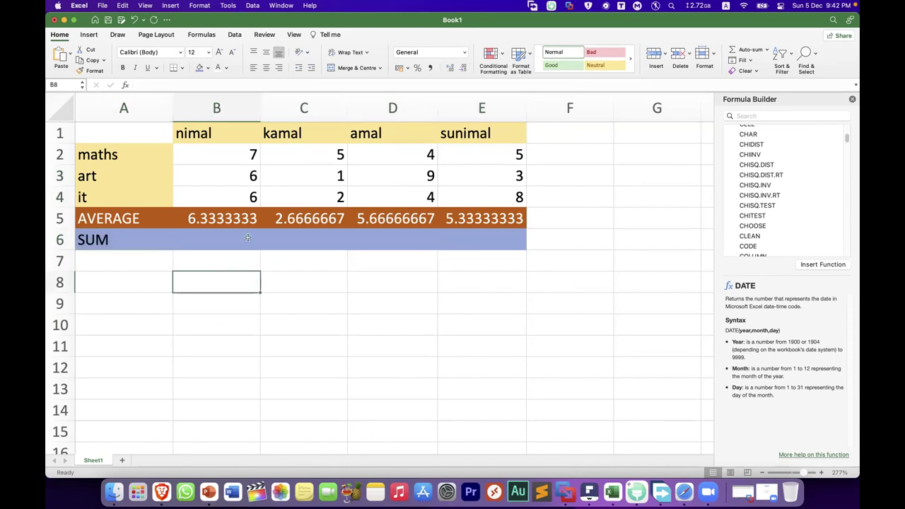
{"action": "left_click", "coordinate": [211, 236]}
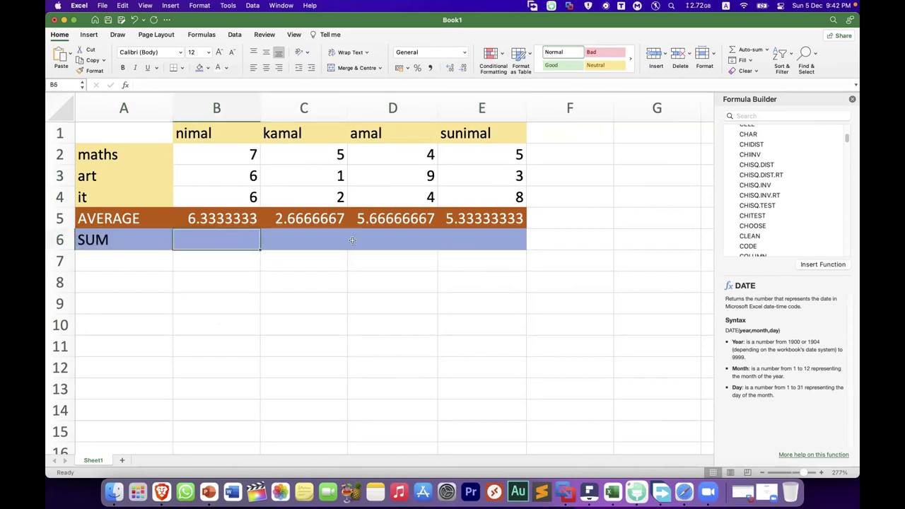
{"action": "left_click_drag", "start_coordinate": [510, 241], "coordinate": [104, 244]}
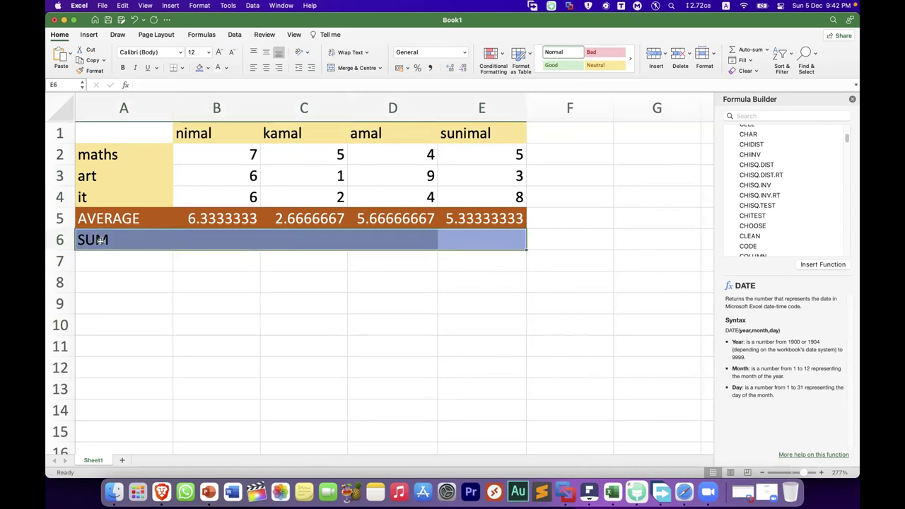
{"action": "right_click", "coordinate": [106, 245]}
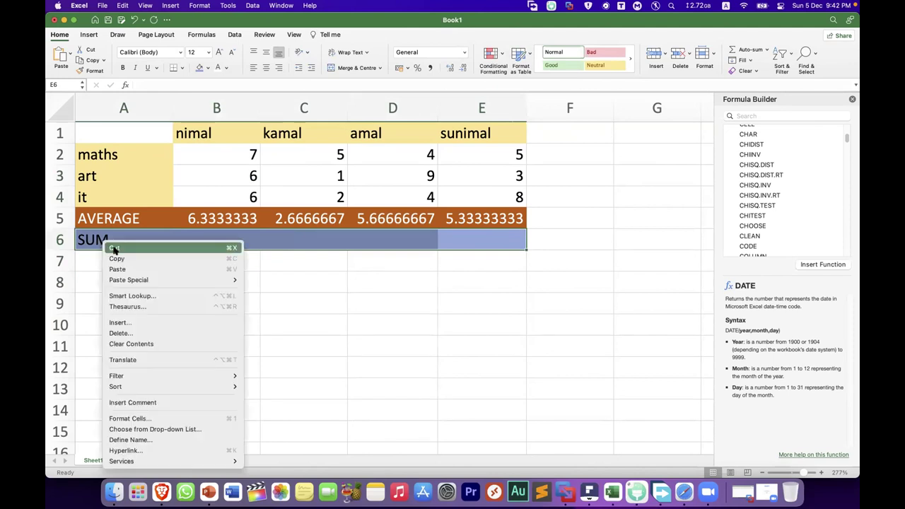
{"action": "left_click", "coordinate": [213, 216]}
{"action": "left_click", "coordinate": [214, 217]}
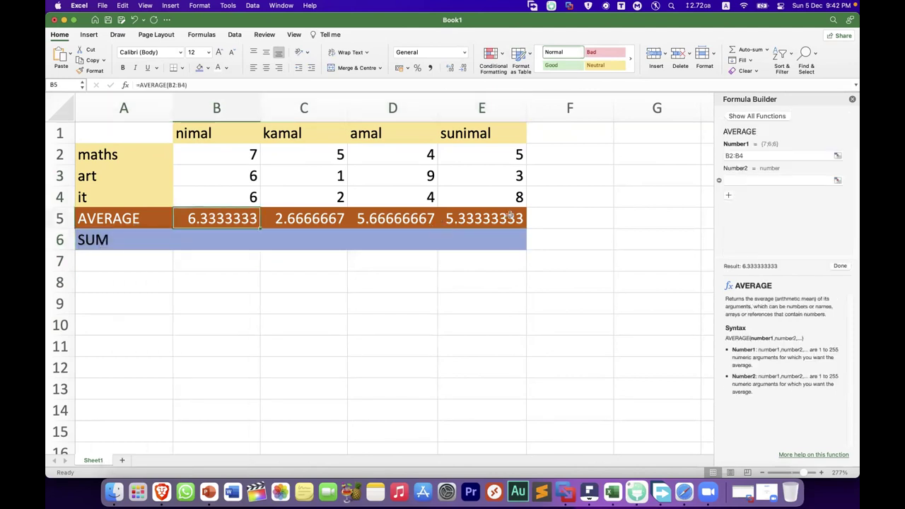
{"action": "left_click", "coordinate": [510, 216]}
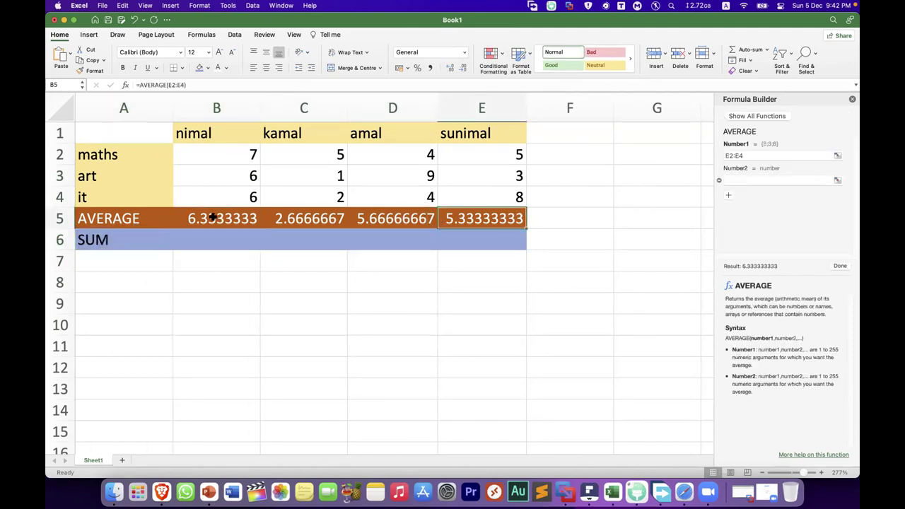
{"action": "left_click", "coordinate": [102, 215]}
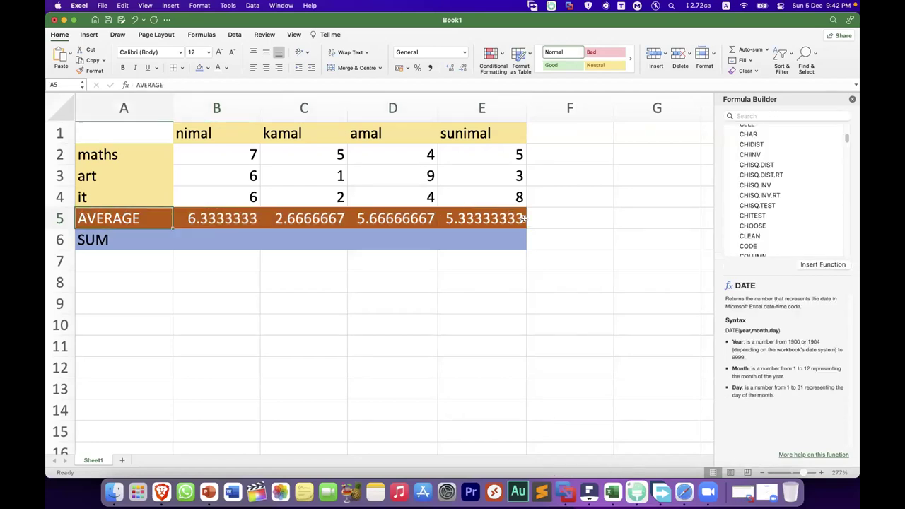
Move the AVERAGE row, cells A5 to F5, down to row 7 beneath the SUM row
{"action": "left_click_drag", "start_coordinate": [529, 219], "coordinate": [99, 220]}
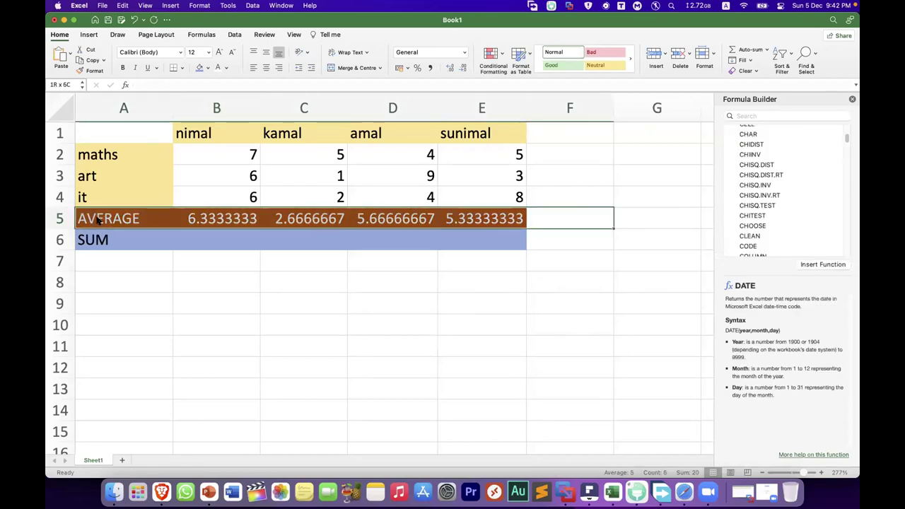
{"action": "right_click", "coordinate": [99, 220]}
{"action": "key", "text": "Escape"}
{"action": "key", "text": "cmd+c"}
{"action": "left_click_drag", "start_coordinate": [92, 260], "coordinate": [471, 258]}
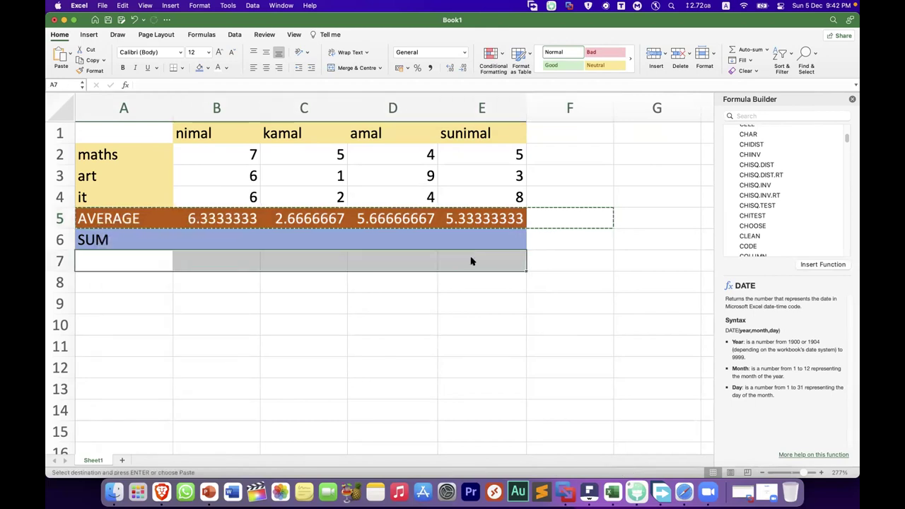
{"action": "right_click", "coordinate": [470, 258]}
{"action": "key", "text": "Return"}
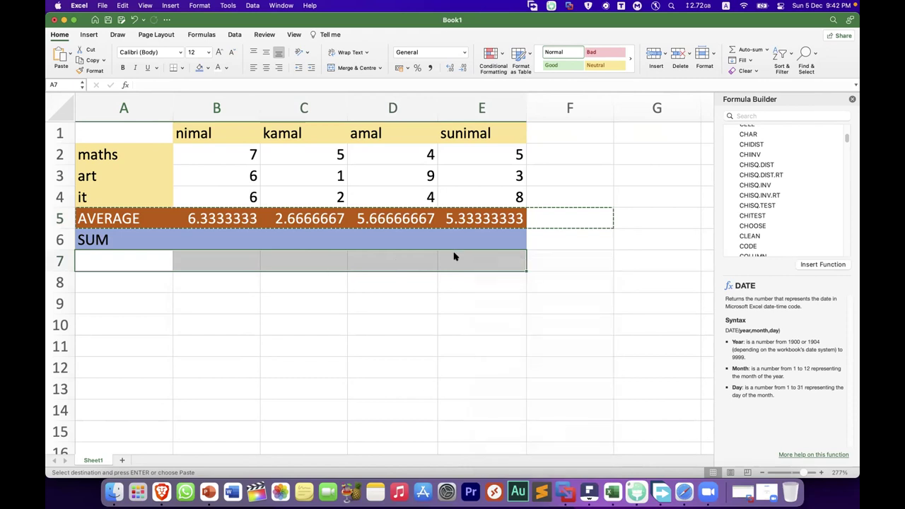
{"action": "left_click", "coordinate": [488, 260]}
Move the SUM and AVERAGE rows up by one so that SUM occupies row 5 and AVERAGE row 6
{"action": "left_click_drag", "start_coordinate": [570, 261], "coordinate": [449, 214]}
{"action": "right_click", "coordinate": [89, 238]}
{"action": "key", "text": "Return"}
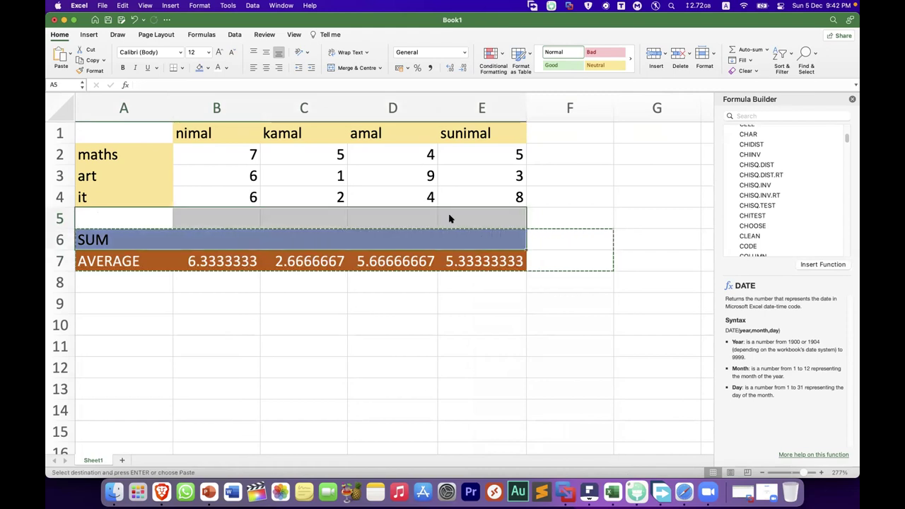
{"action": "right_click", "coordinate": [449, 215]}
{"action": "left_click", "coordinate": [464, 241]}
{"action": "left_click", "coordinate": [241, 302]}
Enter the formula =SUM(B2:B4) in cell B5 to total the first student's marks
{"action": "double_click", "coordinate": [208, 217]}
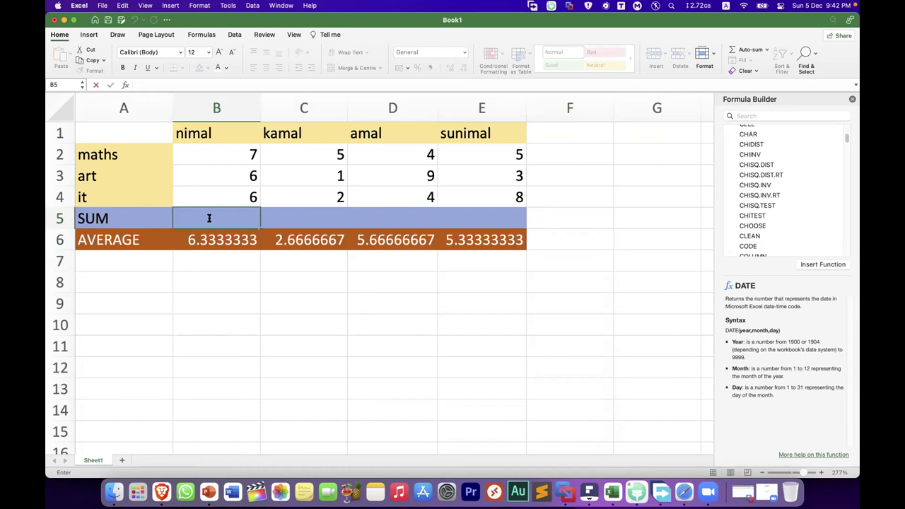
{"action": "type", "text": "="}
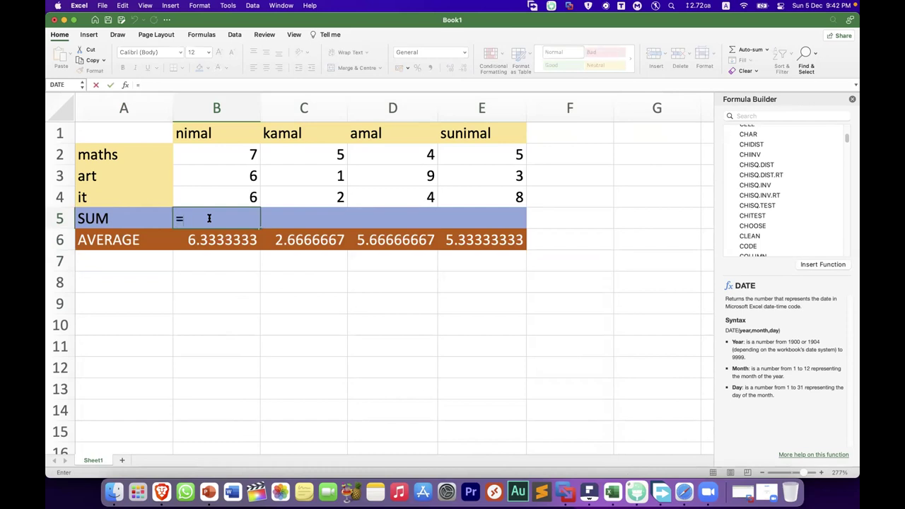
{"action": "type", "text": "sum"}
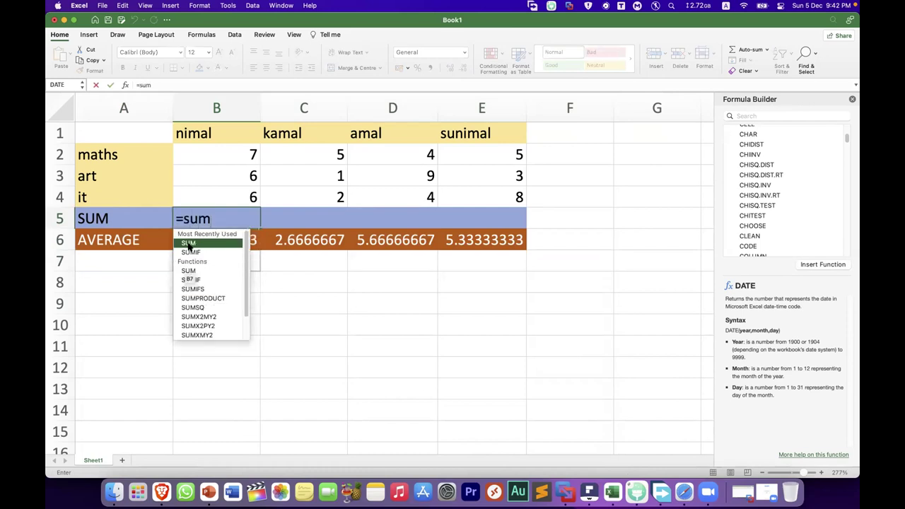
{"action": "double_click", "coordinate": [190, 244]}
{"action": "left_click_drag", "start_coordinate": [234, 154], "coordinate": [230, 192]}
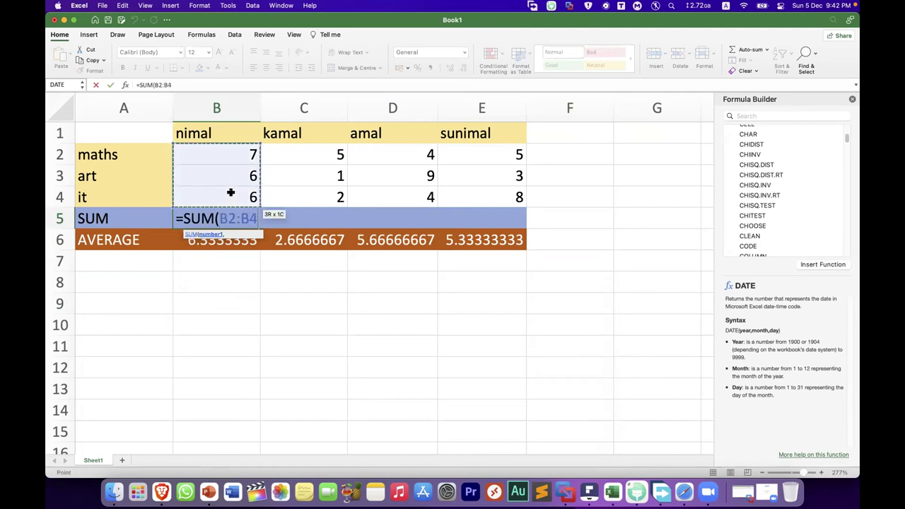
{"action": "type", "text": ")"}
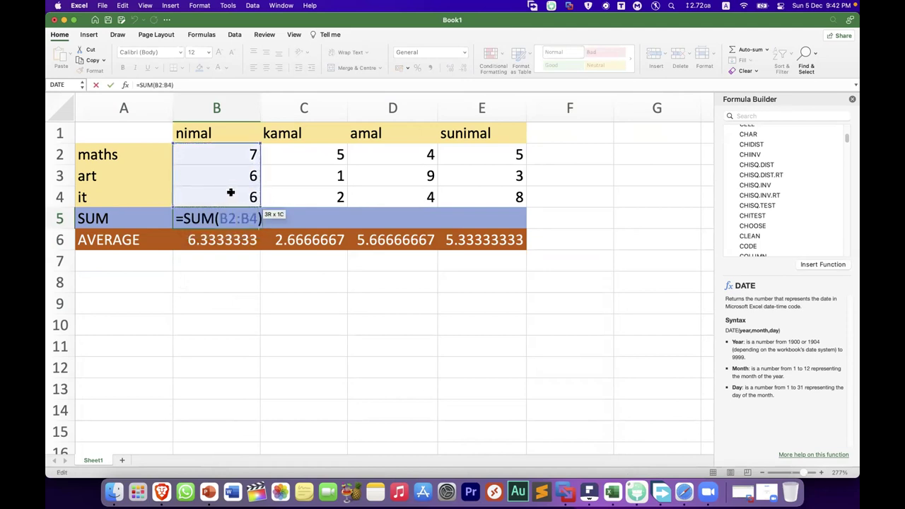
{"action": "key", "text": "Return"}
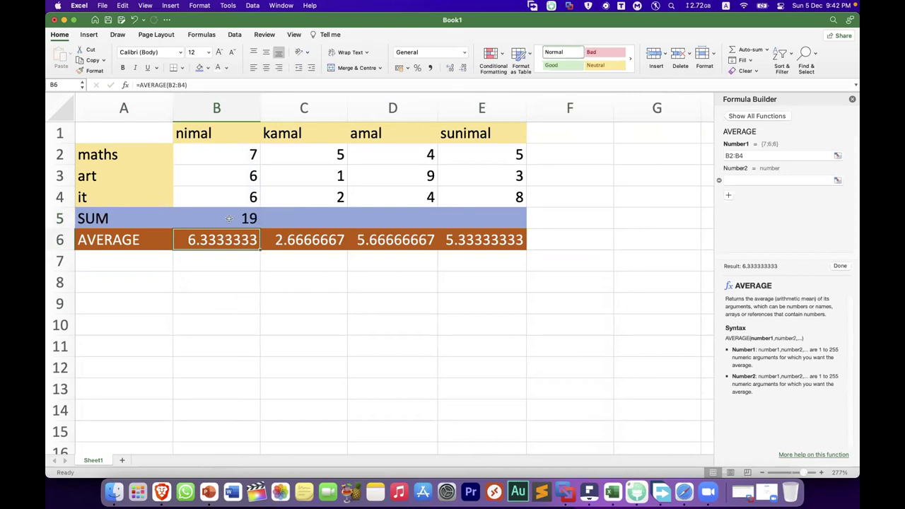
Change the font colour of the SUM row, cells A5 to E5, to white
{"action": "left_click", "coordinate": [186, 219]}
{"action": "left_click_drag", "start_coordinate": [141, 219], "coordinate": [499, 218]}
{"action": "left_click", "coordinate": [217, 68]}
{"action": "left_click", "coordinate": [216, 261]}
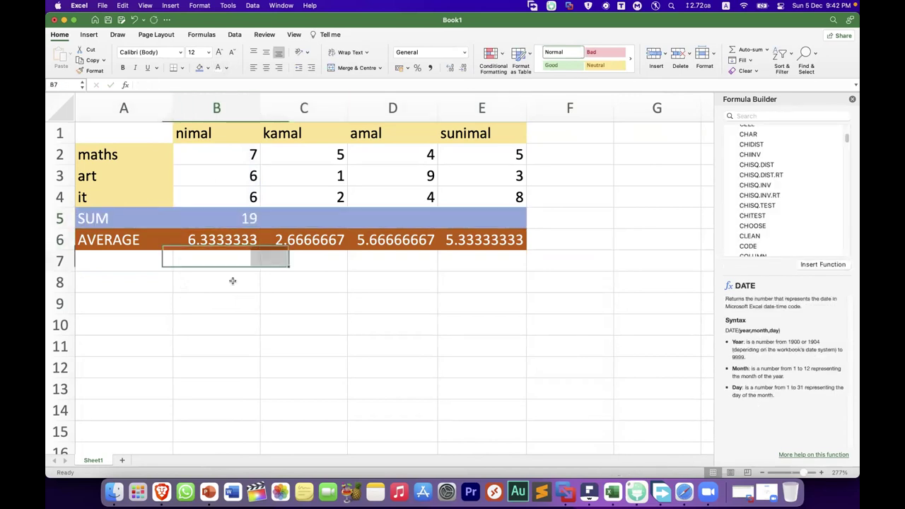
Fill the SUM formula from B5 across to E5 for the remaining students
{"action": "left_click", "coordinate": [242, 219]}
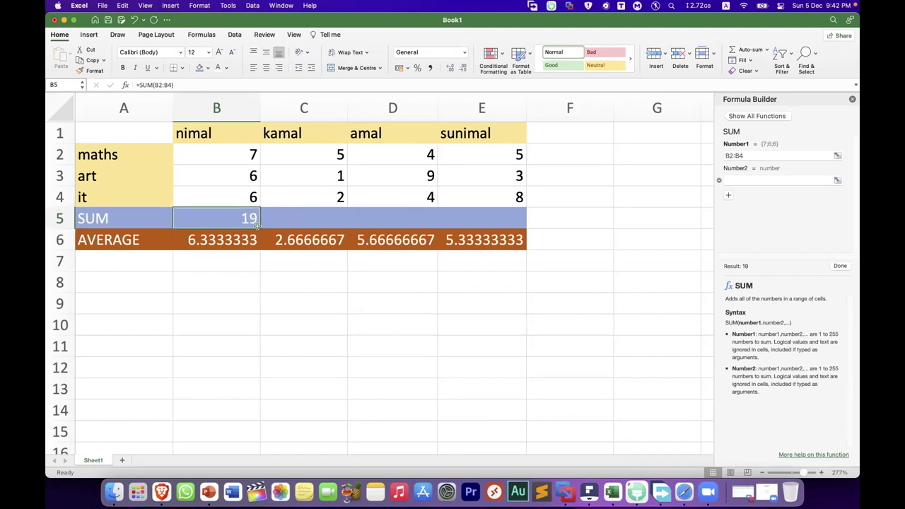
{"action": "left_click_drag", "start_coordinate": [259, 226], "coordinate": [508, 228]}
{"action": "left_click", "coordinate": [393, 281]}
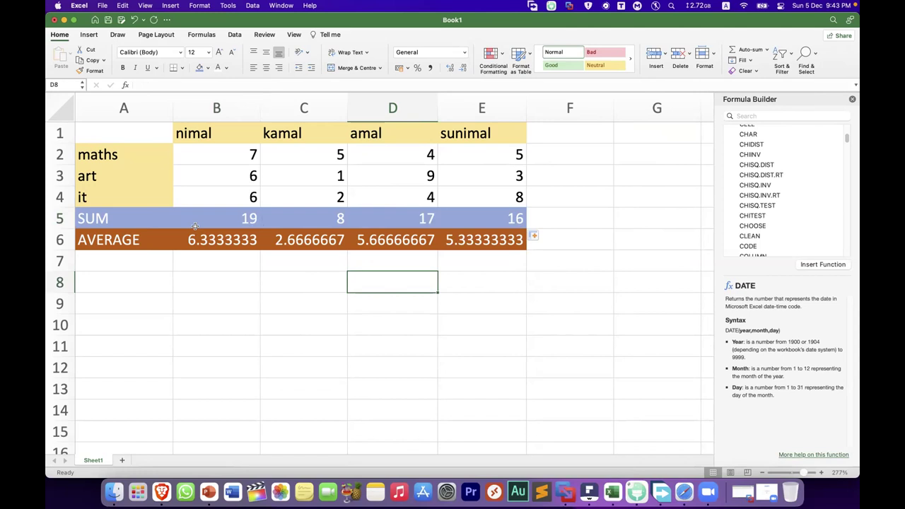
Switch to the PDF textbook in PDFelement, examine the MAX and MIN entries in the function syntax table, and return to the Excel workbook
{"action": "left_click", "coordinate": [588, 490]}
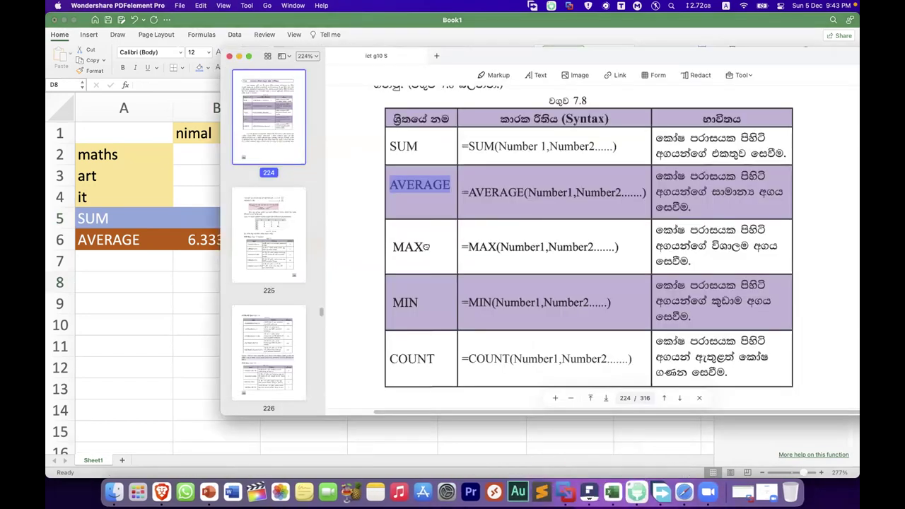
{"action": "left_click", "coordinate": [426, 246]}
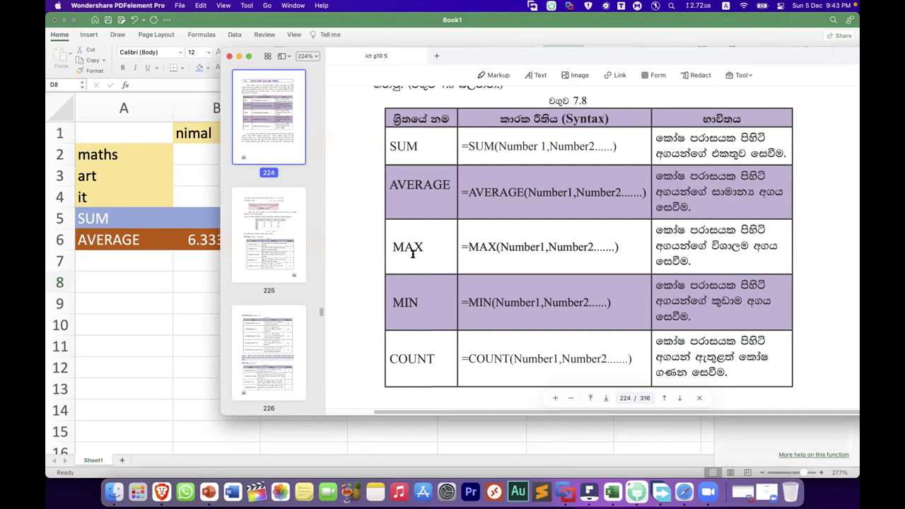
{"action": "scroll", "coordinate": [415, 255], "scroll_direction": "down", "scroll_amount": 2}
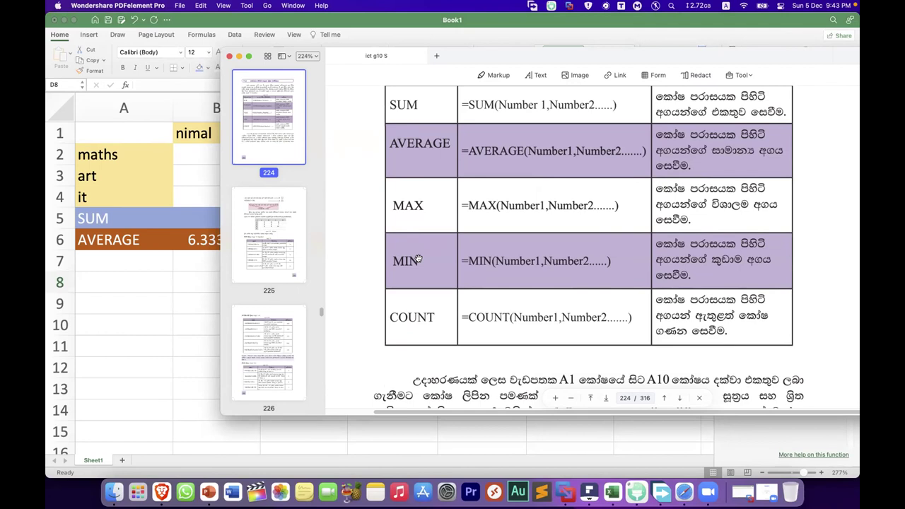
{"action": "left_click", "coordinate": [191, 265]}
{"action": "left_click", "coordinate": [202, 260]}
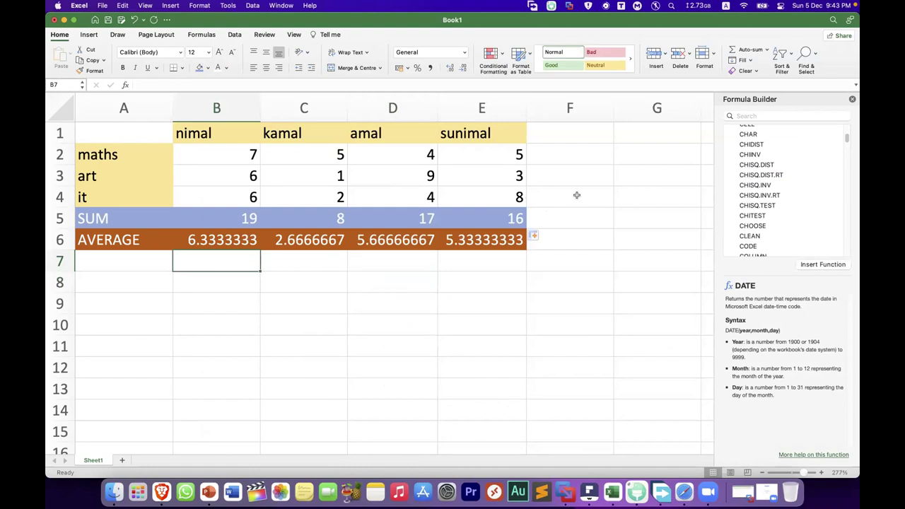
Set the font colour of cells F1 to F4 to standard red
{"action": "left_click_drag", "start_coordinate": [589, 131], "coordinate": [586, 196]}
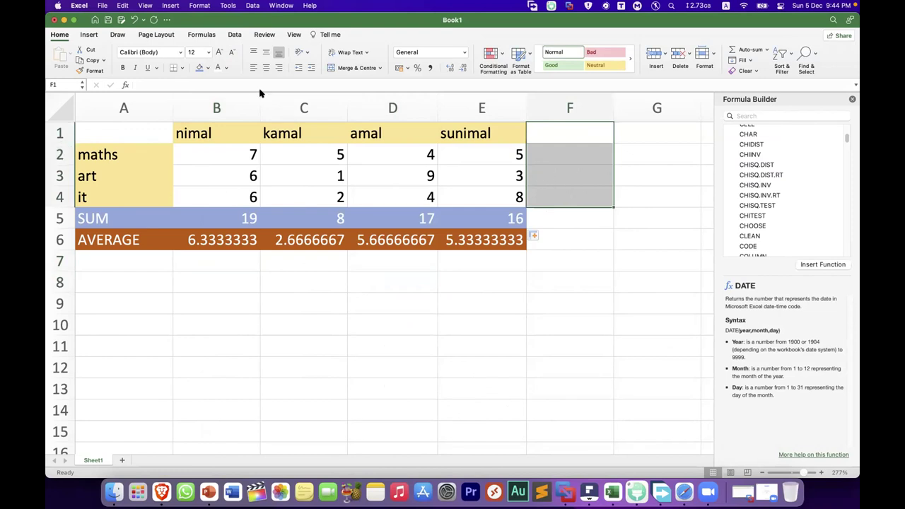
{"action": "left_click", "coordinate": [226, 68]}
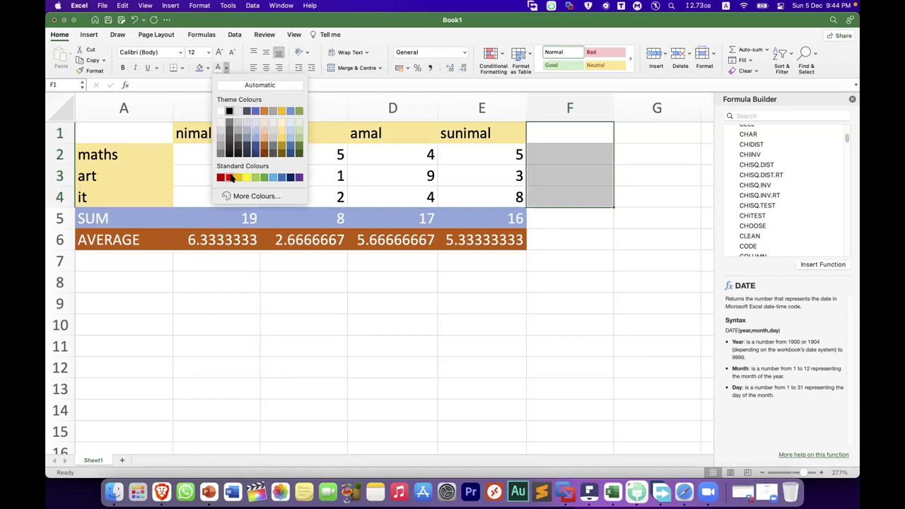
{"action": "key", "text": "Escape"}
{"action": "left_click", "coordinate": [576, 171]}
{"action": "left_click", "coordinate": [574, 157]}
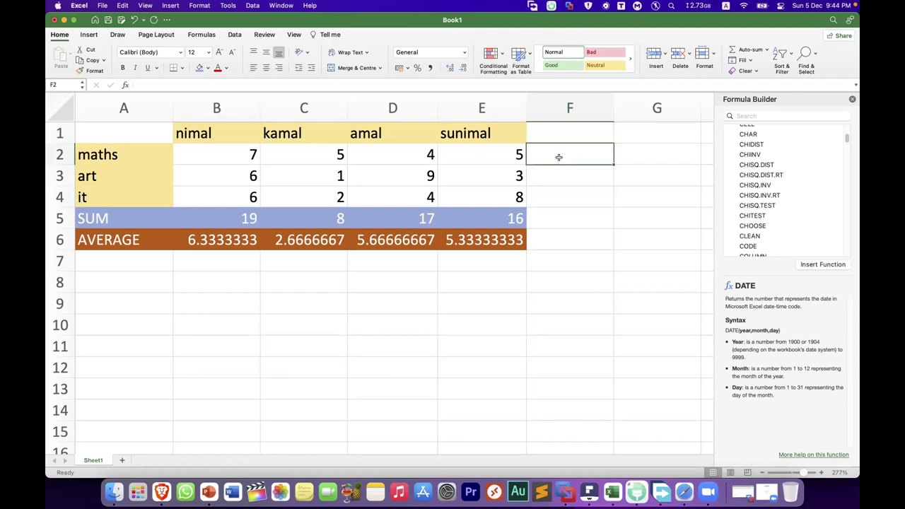
Enter the formula =MAX(B2:E2) in cell F2 for the highest maths mark
{"action": "double_click", "coordinate": [559, 157]}
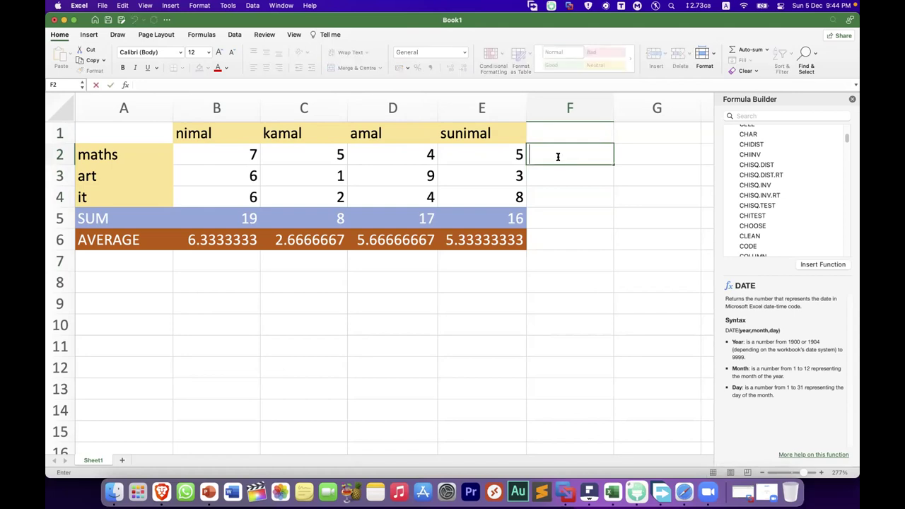
{"action": "type", "text": "="}
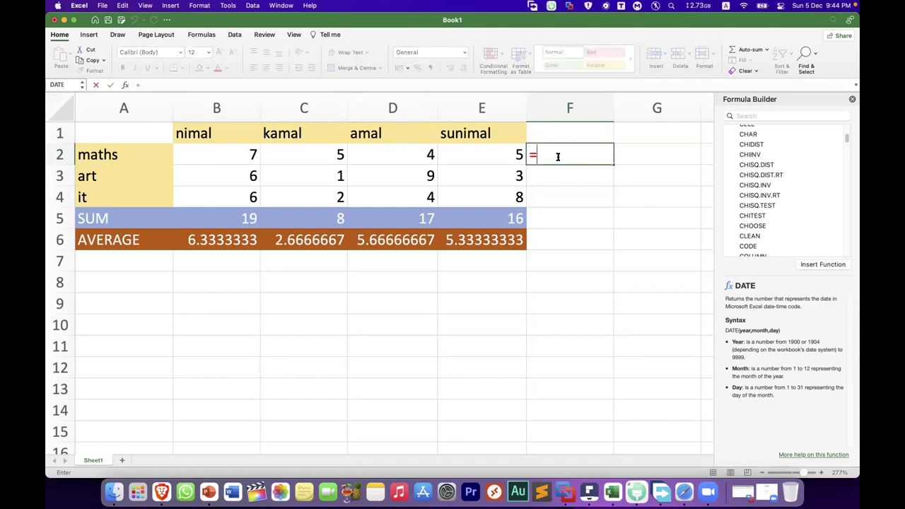
{"action": "type", "text": "max"}
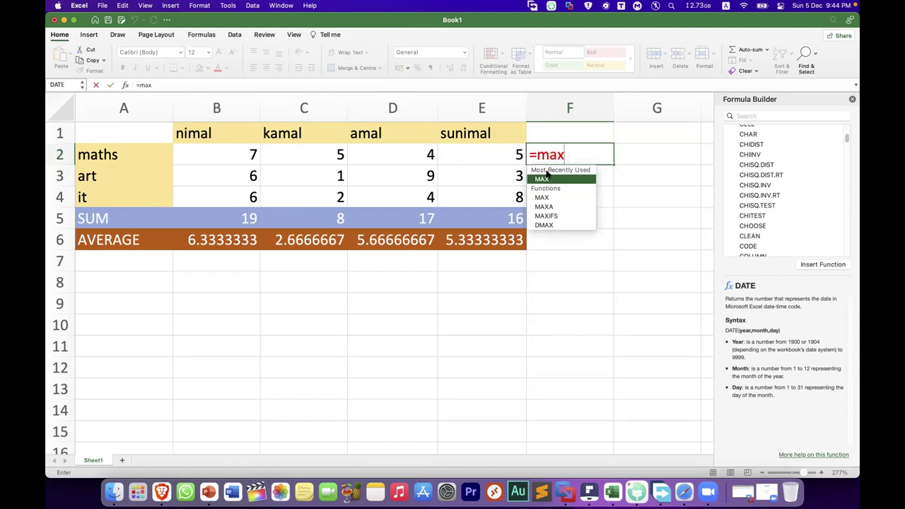
{"action": "double_click", "coordinate": [542, 180]}
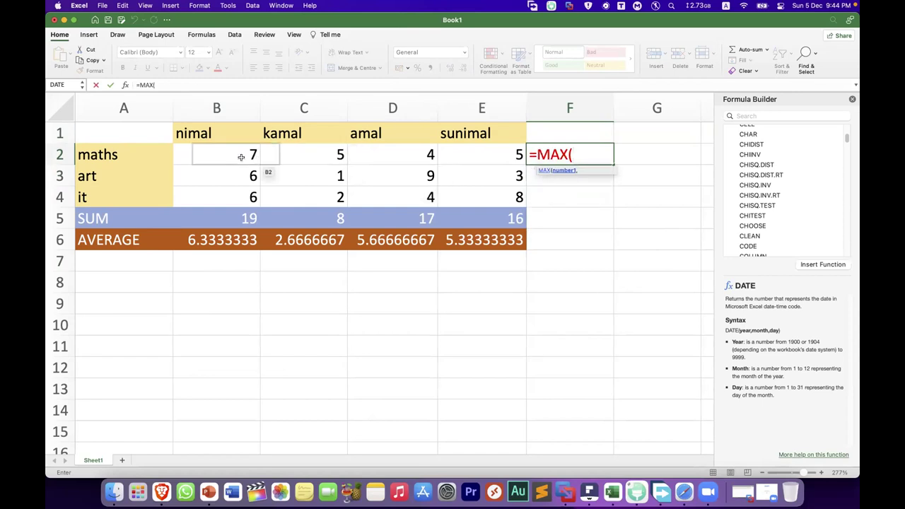
{"action": "left_click_drag", "start_coordinate": [234, 154], "coordinate": [460, 158]}
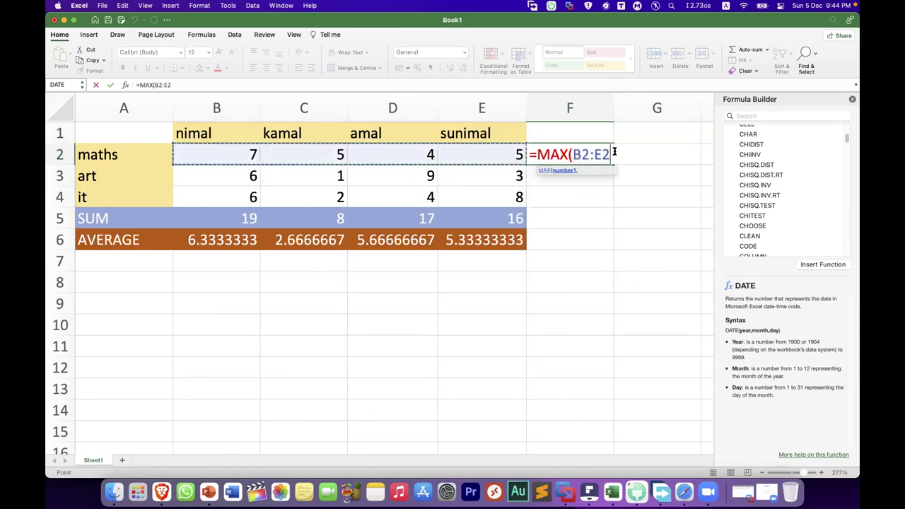
{"action": "type", "text": ")"}
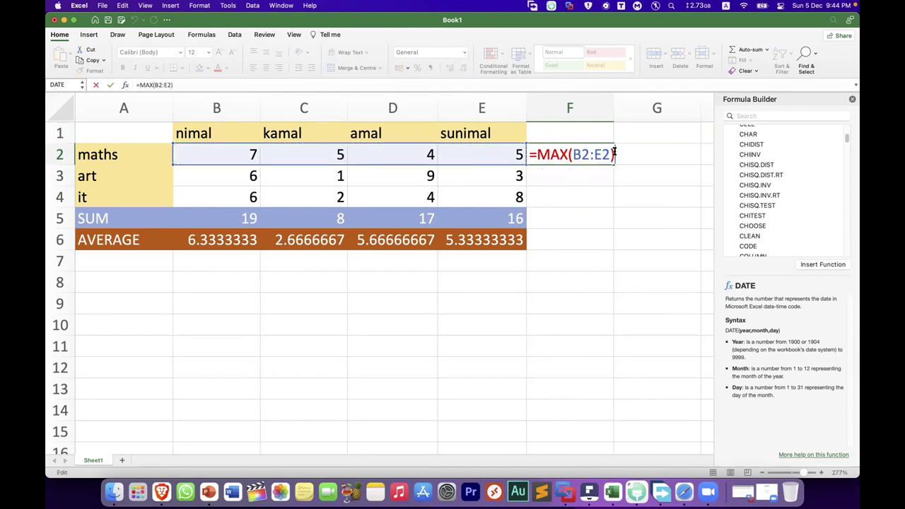
{"action": "key", "text": "Return"}
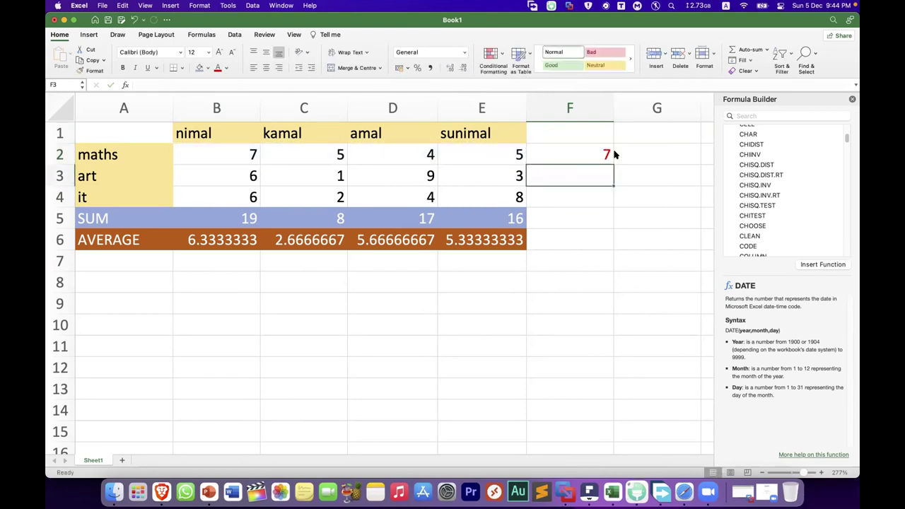
Fill the MAX formula from F2 down to F4 to cover the art and it rows
{"action": "left_click", "coordinate": [578, 145]}
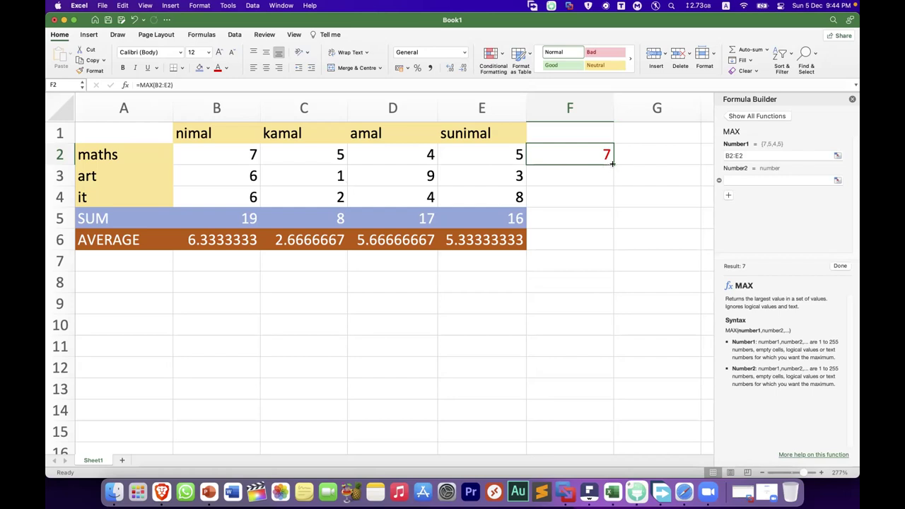
{"action": "left_click_drag", "start_coordinate": [612, 163], "coordinate": [612, 241]}
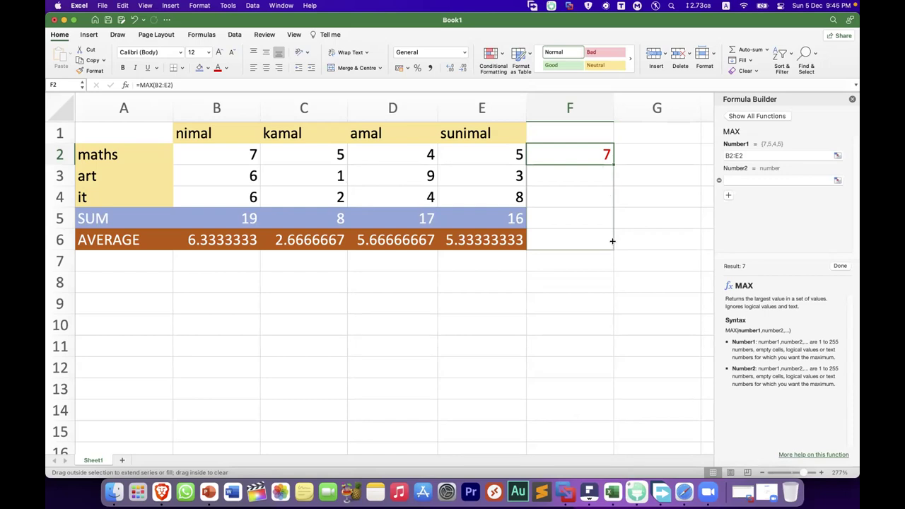
{"action": "left_click_drag", "start_coordinate": [613, 241], "coordinate": [612, 207]}
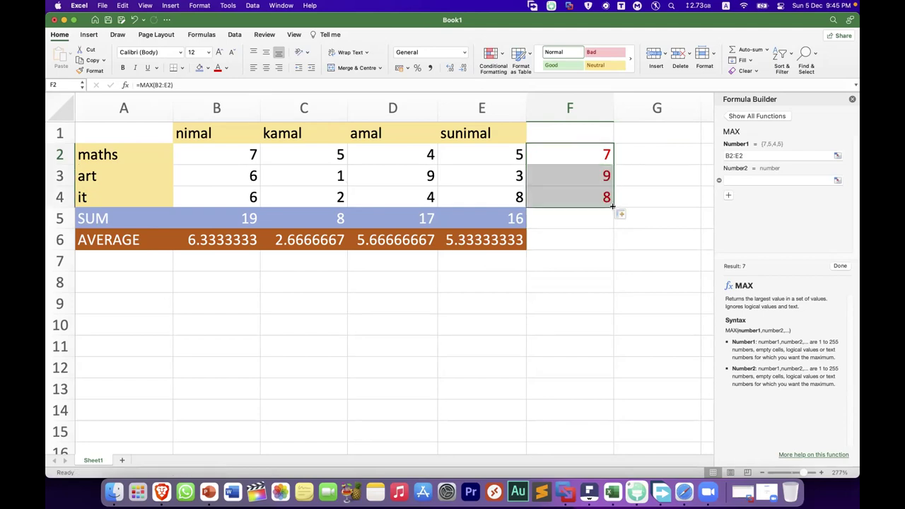
{"action": "left_click", "coordinate": [667, 173]}
Label cell F1 as max and centre the heading in the cell
{"action": "left_click", "coordinate": [564, 132]}
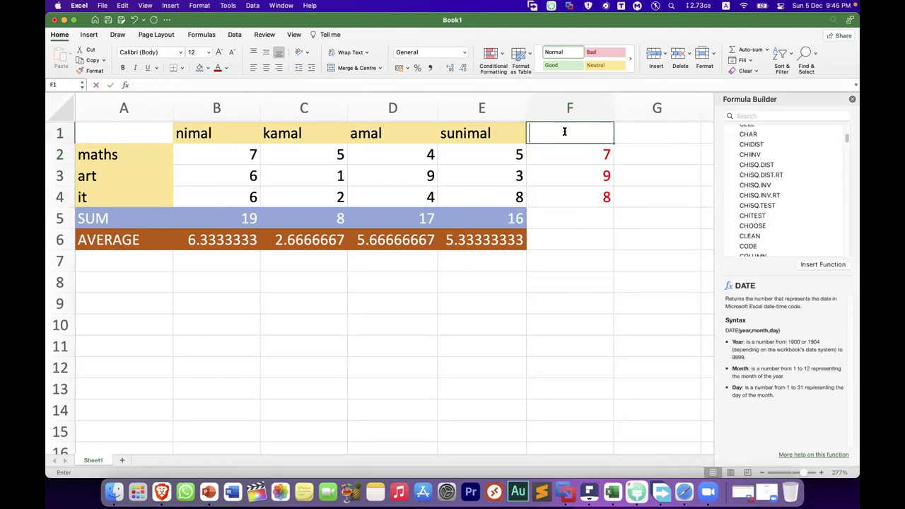
{"action": "type", "text": "max"}
{"action": "left_click", "coordinate": [608, 232]}
{"action": "left_click", "coordinate": [568, 134]}
{"action": "left_click", "coordinate": [266, 67]}
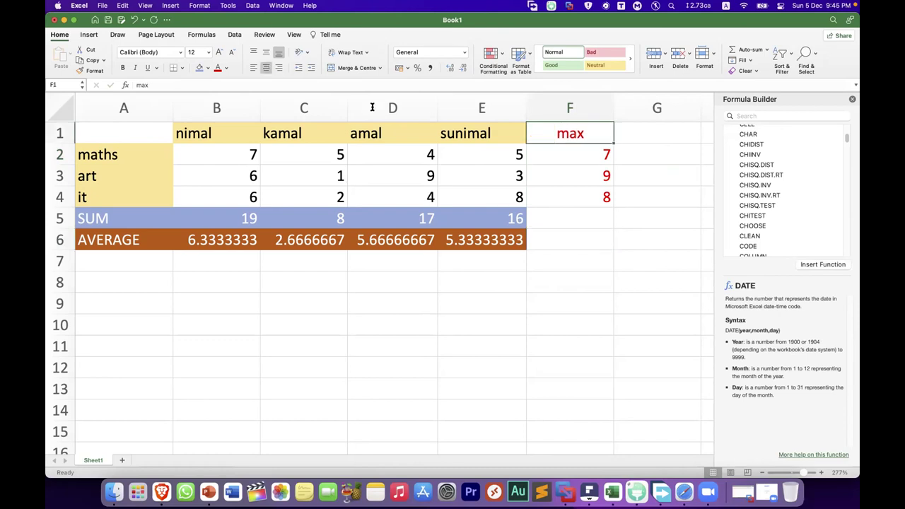
Inspect the MAX formulas in cells F2 and F4 and the mark ranges they use
{"action": "left_click", "coordinate": [615, 200]}
{"action": "left_click", "coordinate": [592, 155]}
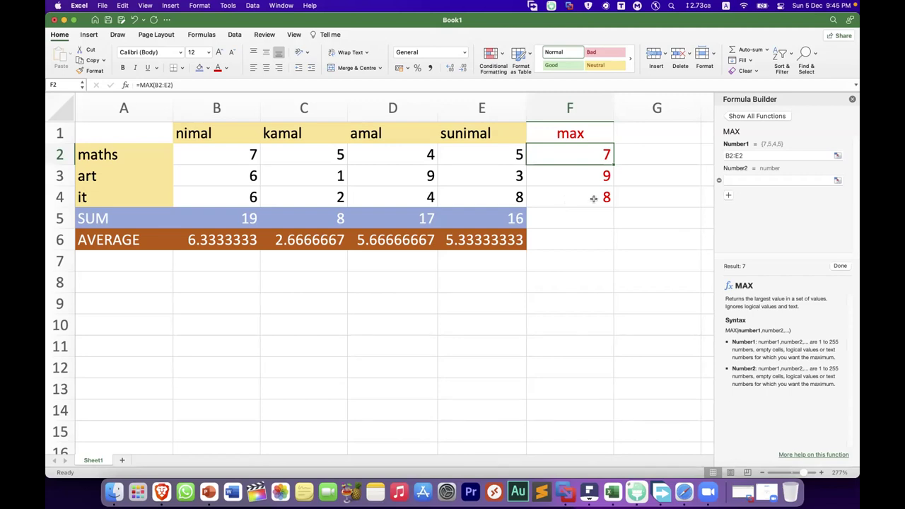
{"action": "left_click", "coordinate": [600, 197]}
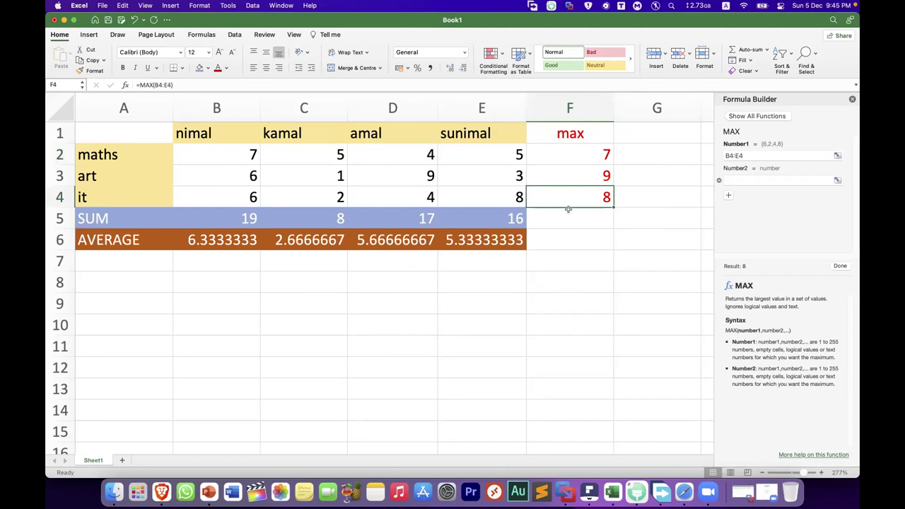
{"action": "left_click", "coordinate": [588, 224]}
{"action": "left_click", "coordinate": [573, 151]}
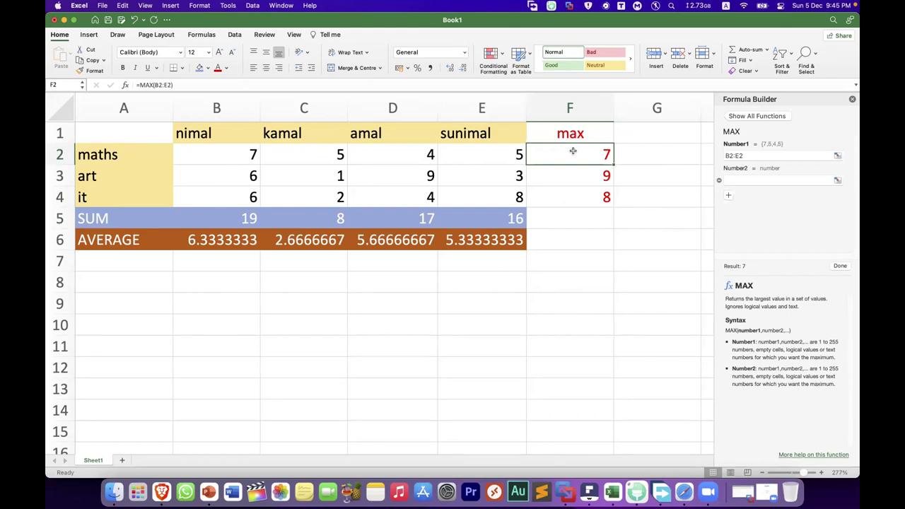
Label cell G1 as min and shade cells G1 to G4 with the standard light green fill
{"action": "double_click", "coordinate": [658, 137]}
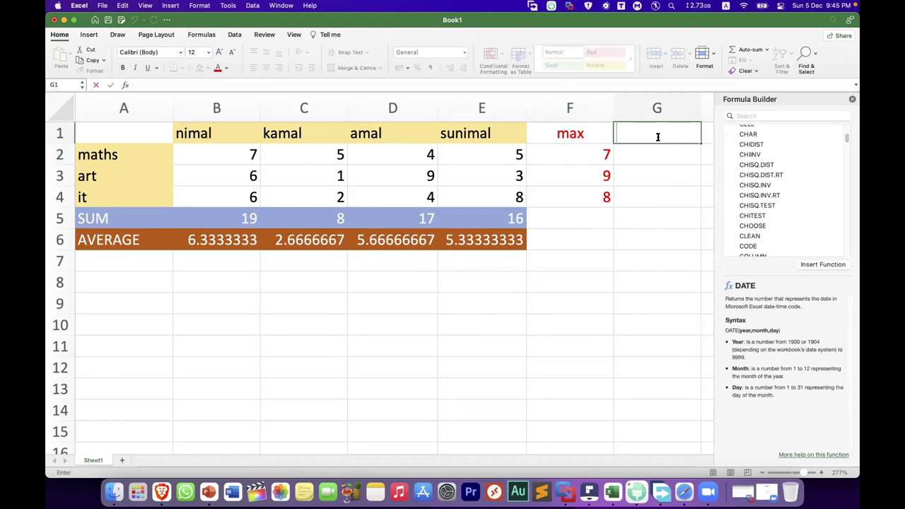
{"action": "type", "text": "min"}
{"action": "left_click_drag", "start_coordinate": [658, 198], "coordinate": [647, 130]}
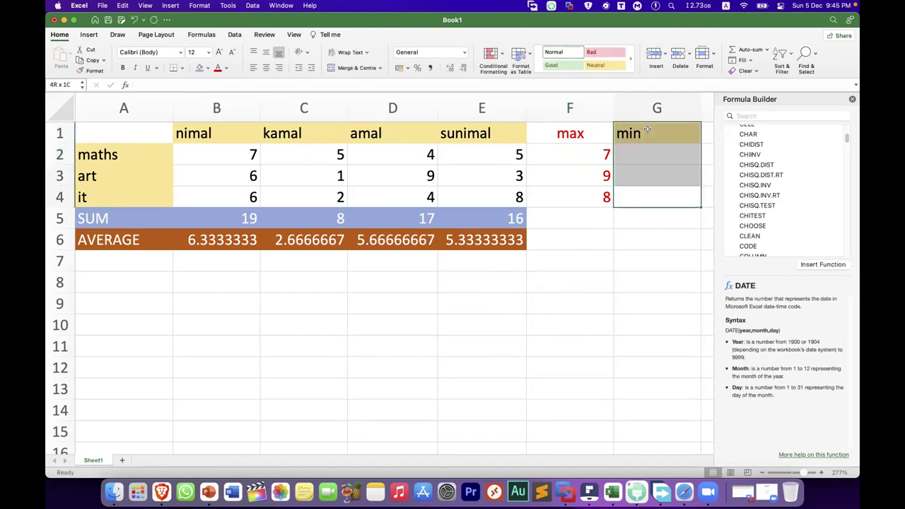
{"action": "left_click", "coordinate": [208, 68]}
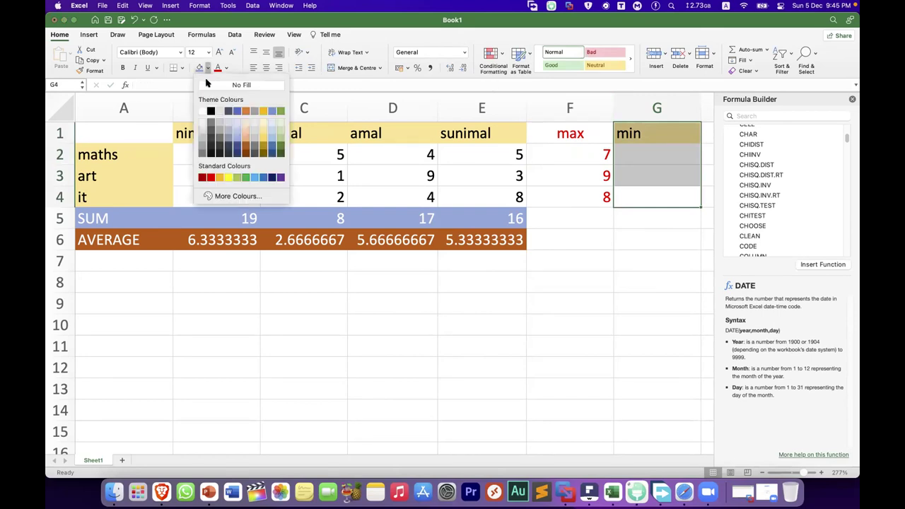
{"action": "left_click", "coordinate": [238, 178]}
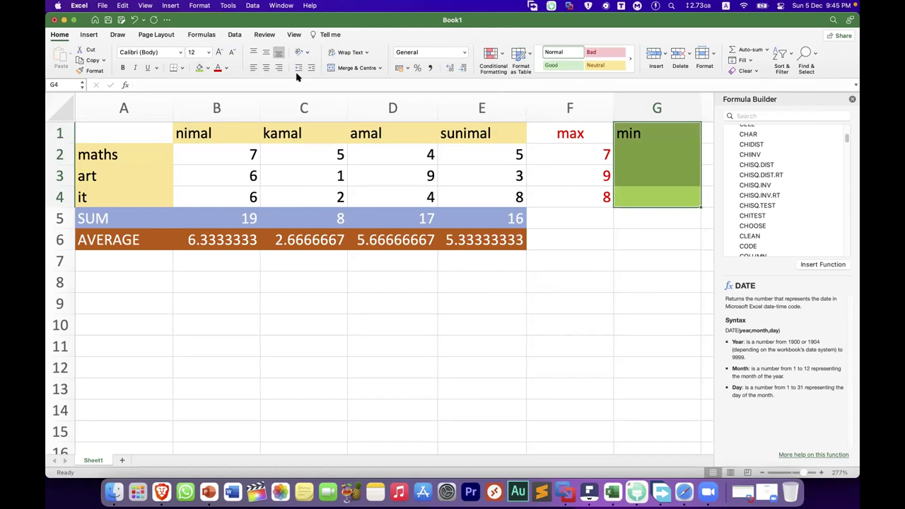
Set the font colour of cells G1 to G4 to white
{"action": "left_click", "coordinate": [226, 68]}
{"action": "left_click", "coordinate": [221, 107]}
{"action": "left_click", "coordinate": [602, 212]}
Enter a MIN formula in cell G2 for the maths marks in B2:E2
{"action": "left_click", "coordinate": [654, 149]}
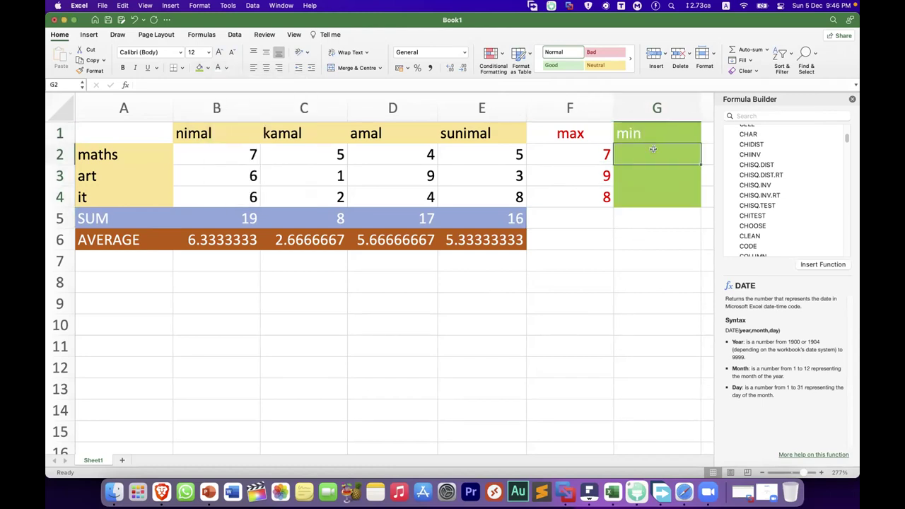
{"action": "left_click", "coordinate": [653, 192]}
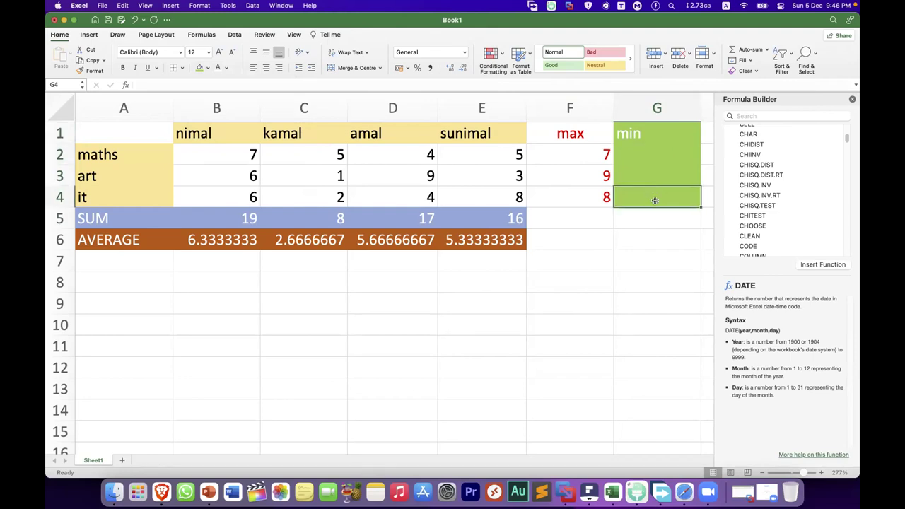
{"action": "left_click", "coordinate": [647, 156]}
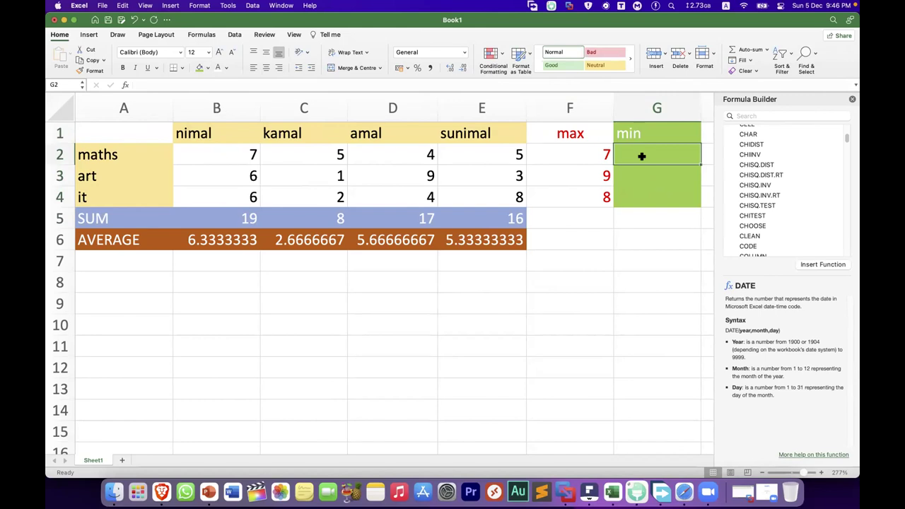
{"action": "double_click", "coordinate": [641, 156]}
{"action": "type", "text": "="}
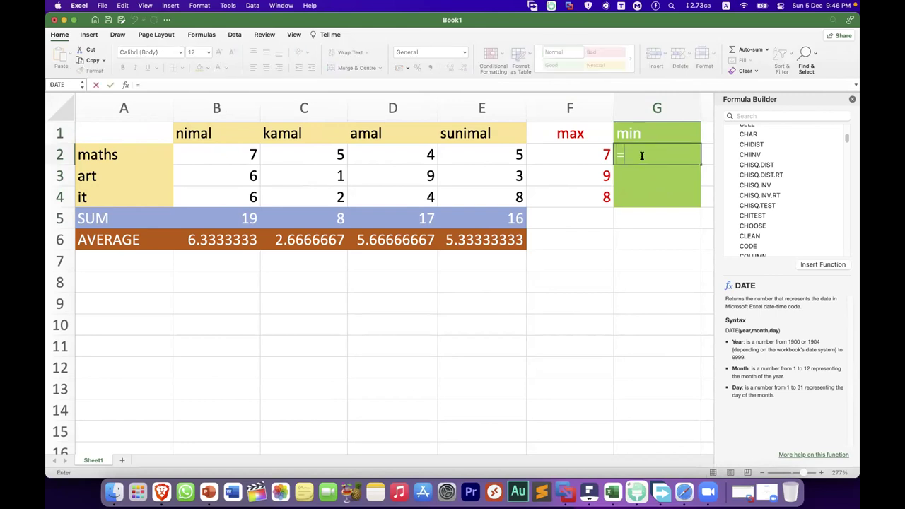
{"action": "type", "text": "min"}
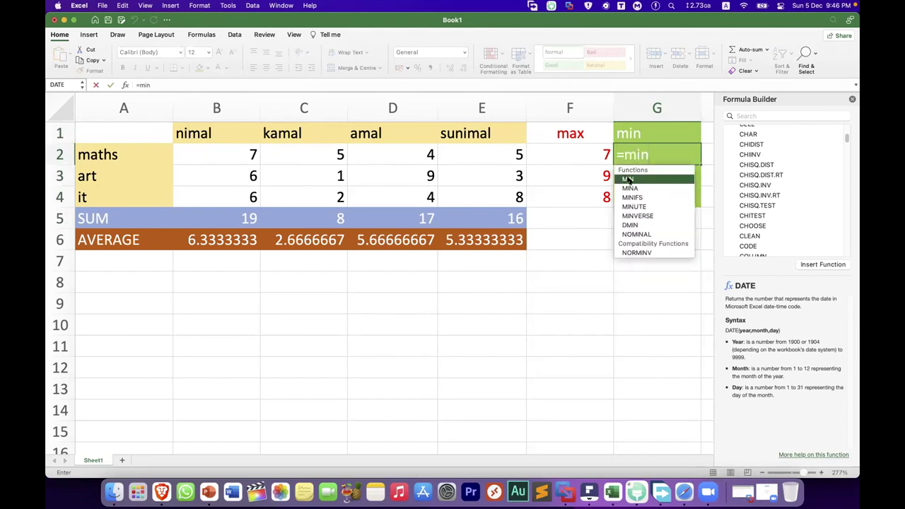
{"action": "double_click", "coordinate": [628, 179]}
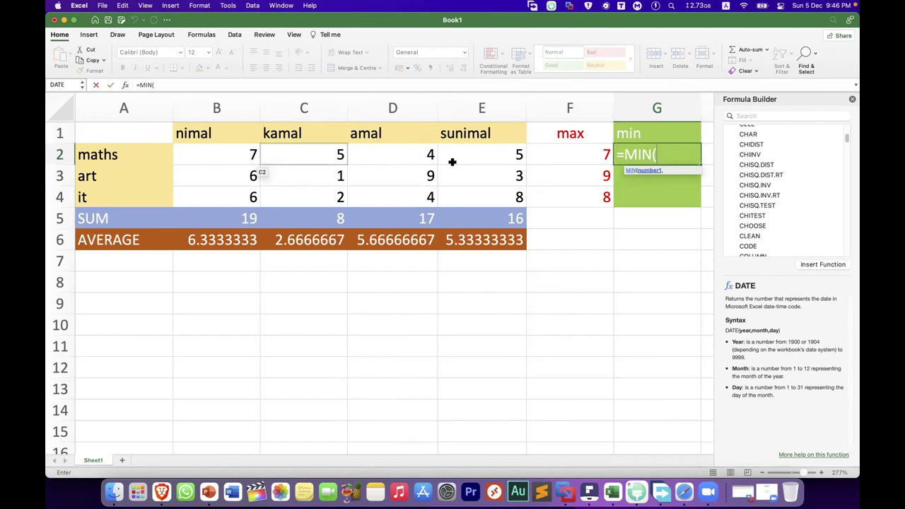
{"action": "left_click_drag", "start_coordinate": [259, 157], "coordinate": [479, 155]}
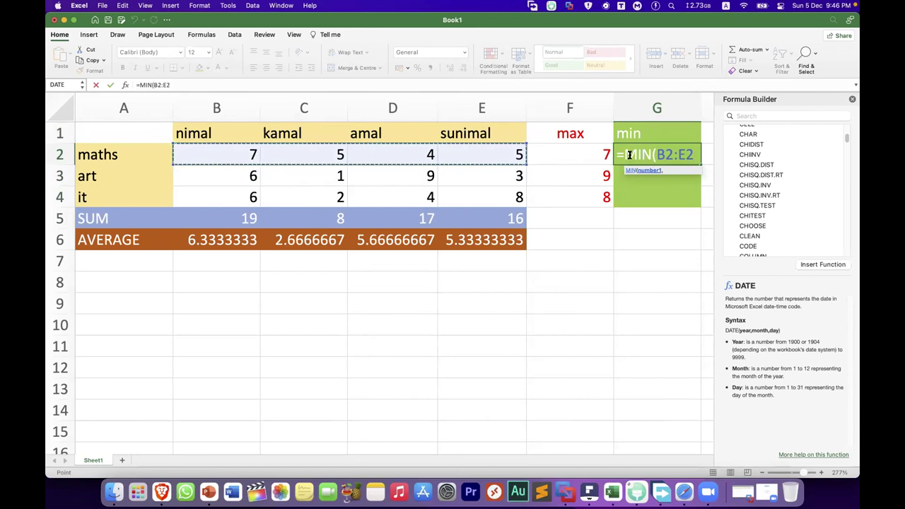
{"action": "key", "text": "Return"}
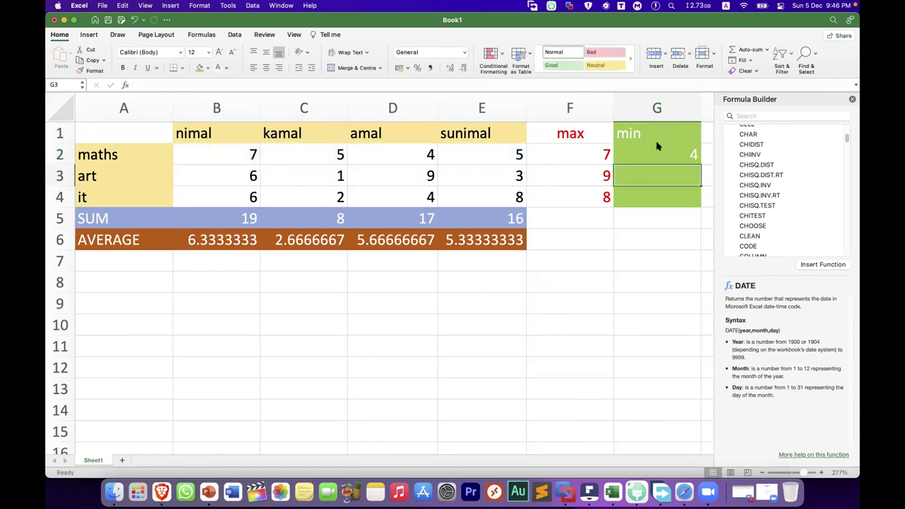
Try a dark blue-grey fill on cells G1 to G4
{"action": "left_click", "coordinate": [656, 144]}
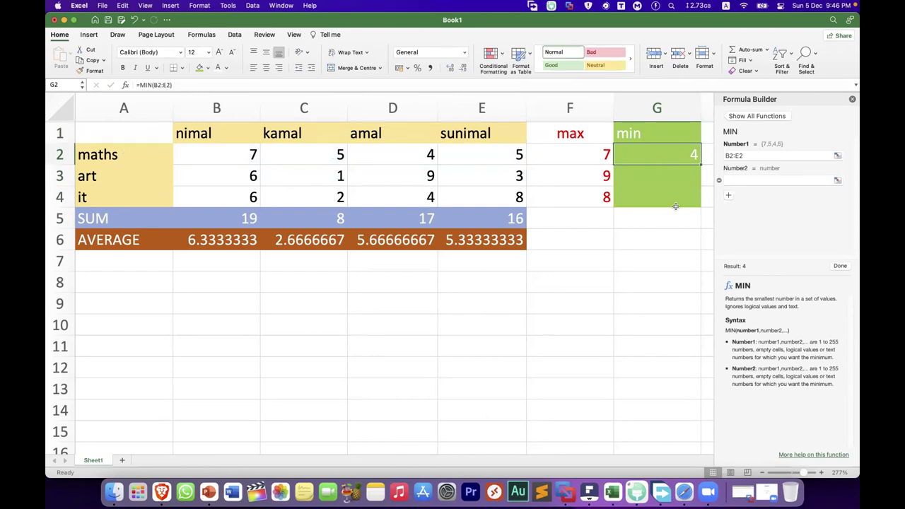
{"action": "left_click_drag", "start_coordinate": [682, 201], "coordinate": [639, 130]}
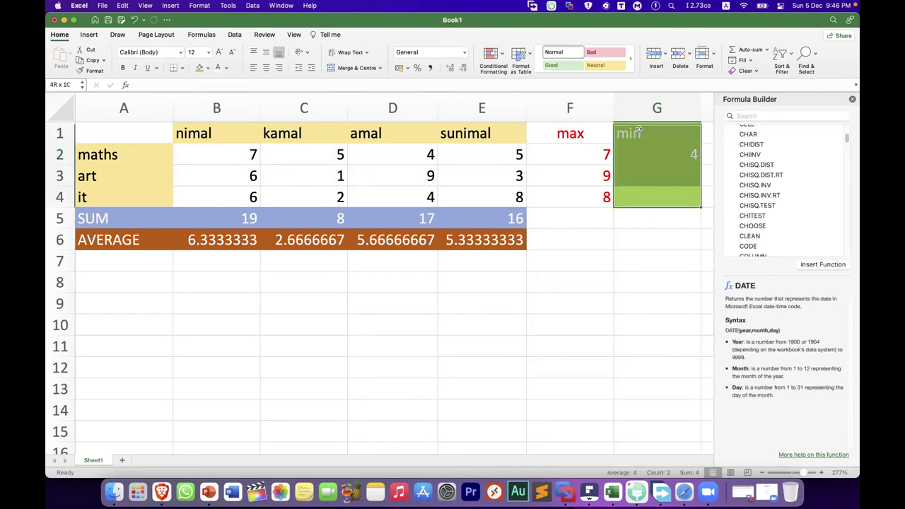
{"action": "left_click", "coordinate": [208, 68]}
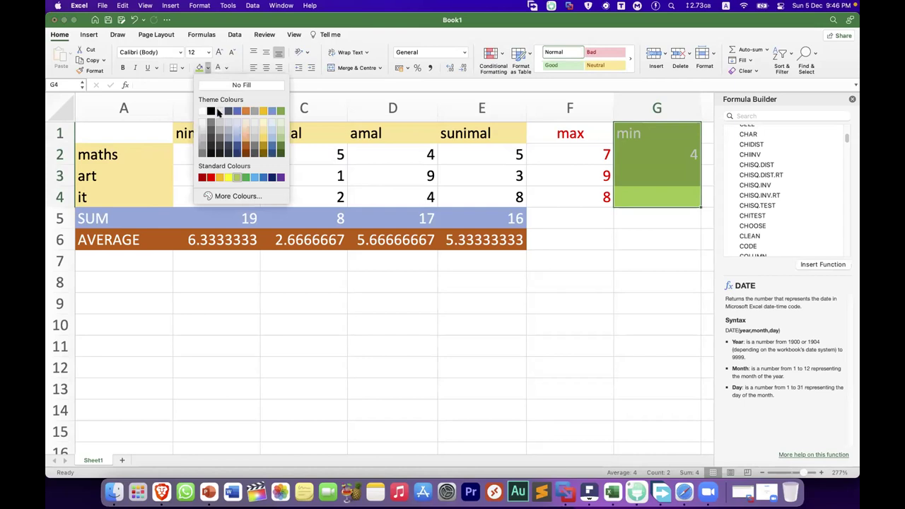
{"action": "left_click", "coordinate": [225, 148]}
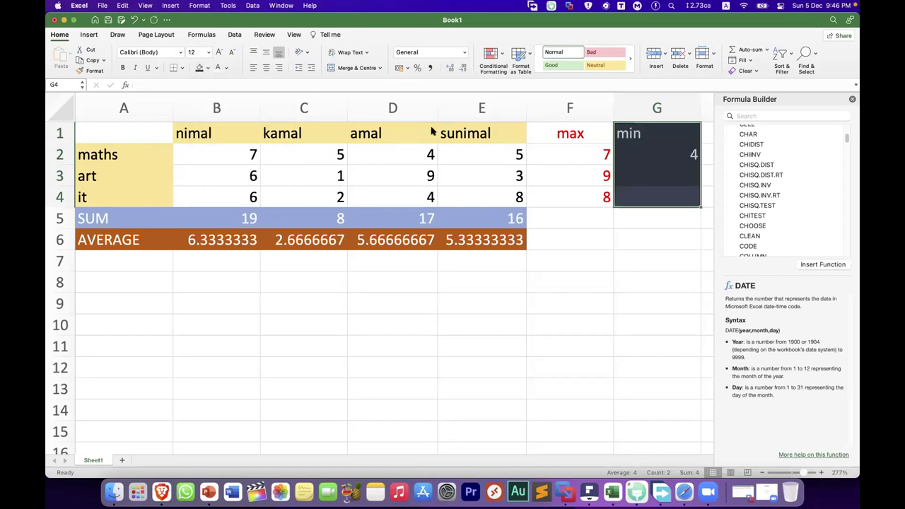
{"action": "left_click", "coordinate": [662, 210]}
{"action": "left_click", "coordinate": [692, 201]}
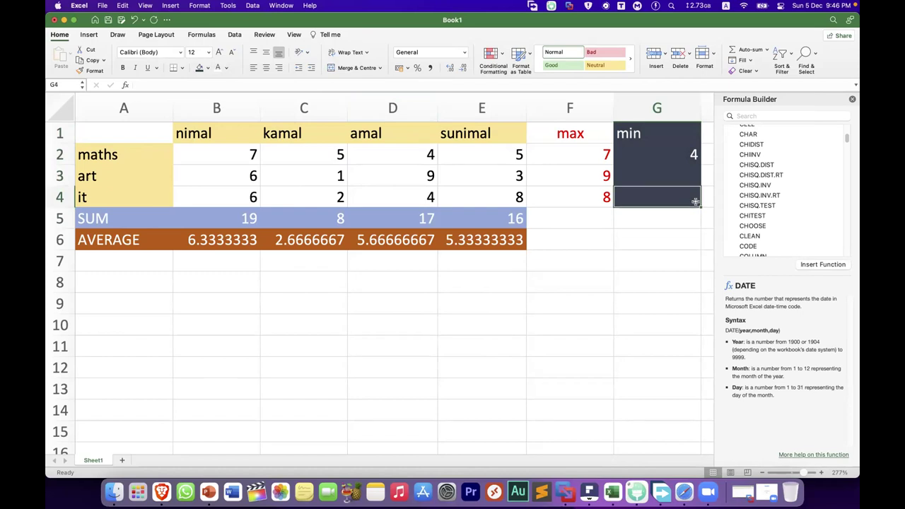
Remove the fill colour from cells G1 to G4
{"action": "key", "text": "shift+Up"}
{"action": "key", "text": "shift+Up"}
{"action": "key", "text": "shift+Up"}
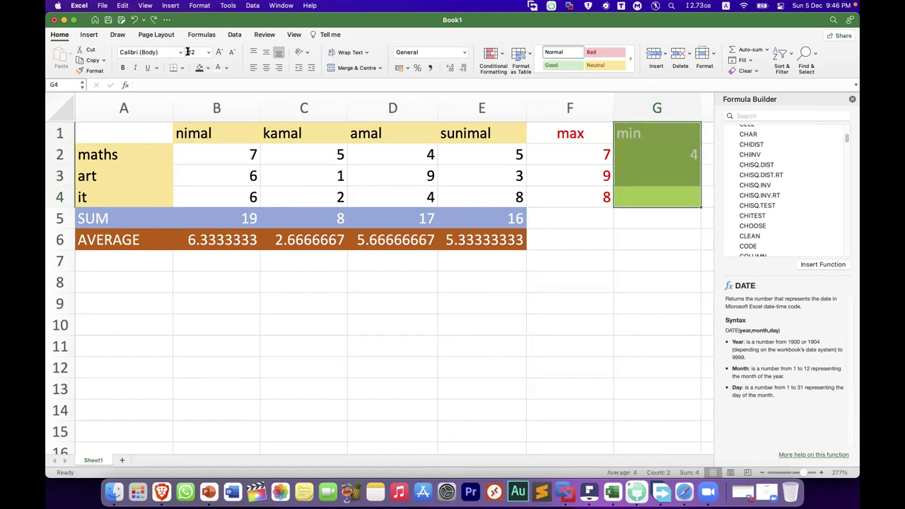
{"action": "left_click", "coordinate": [208, 69]}
{"action": "left_click", "coordinate": [240, 84]}
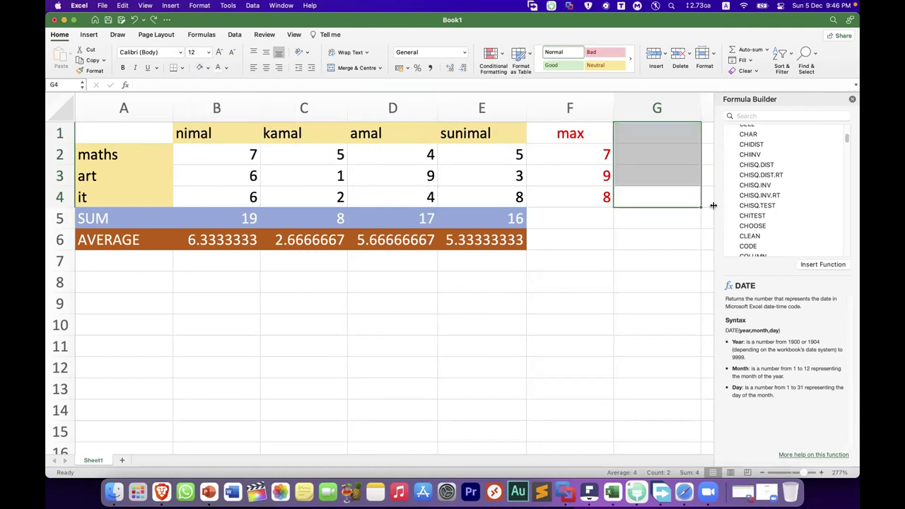
Colour the text of cells G1 to G4 dark orange and centre the min heading in G1
{"action": "left_click_drag", "start_coordinate": [646, 190], "coordinate": [626, 137]}
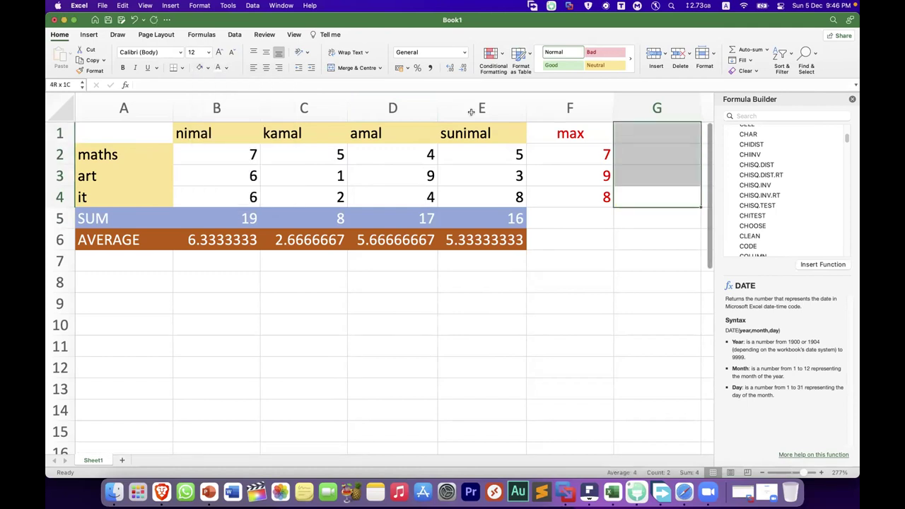
{"action": "left_click", "coordinate": [226, 68]}
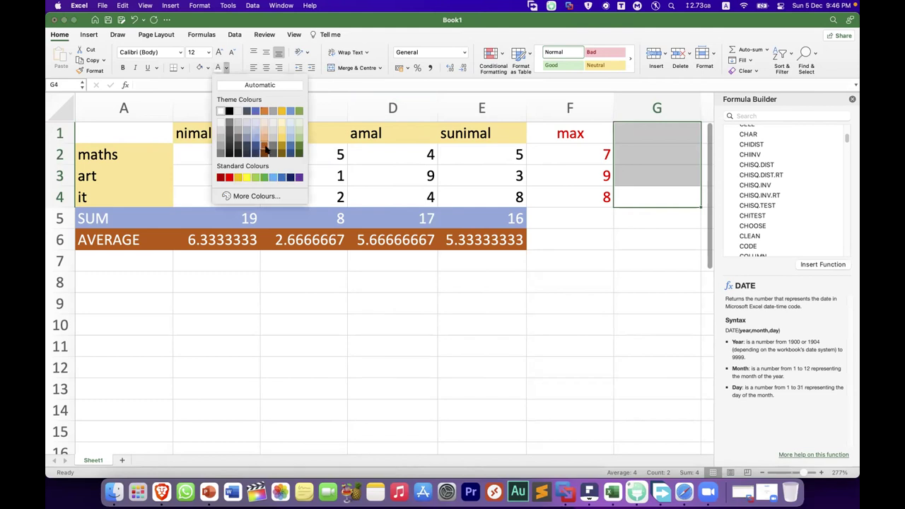
{"action": "left_click", "coordinate": [266, 148]}
{"action": "left_click", "coordinate": [669, 236]}
{"action": "left_click", "coordinate": [650, 135]}
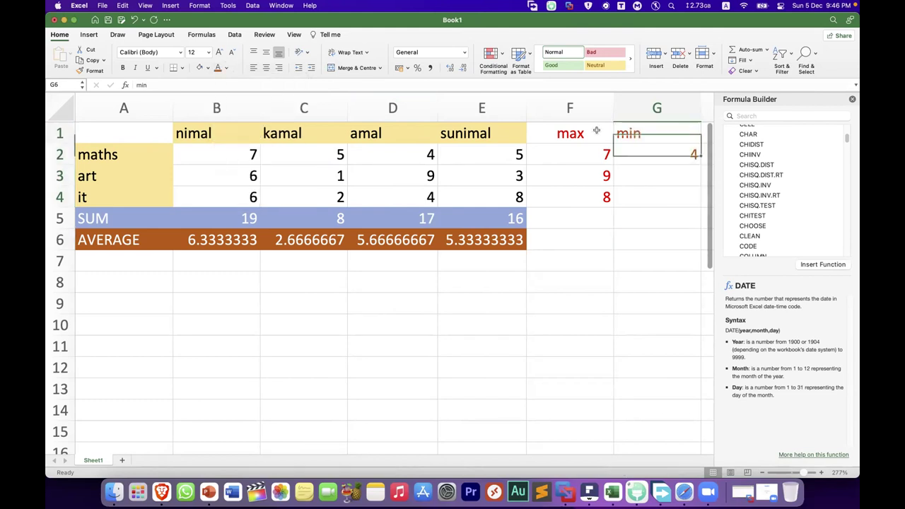
{"action": "left_click", "coordinate": [266, 68]}
{"action": "left_click", "coordinate": [659, 225]}
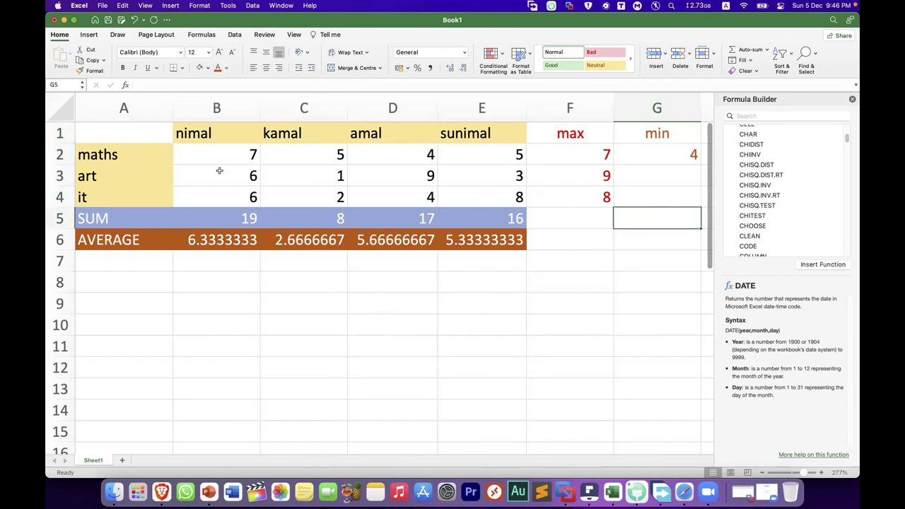
Fill the MIN formula from G2 down to G4 and close the Formula Builder
{"action": "left_click", "coordinate": [663, 159]}
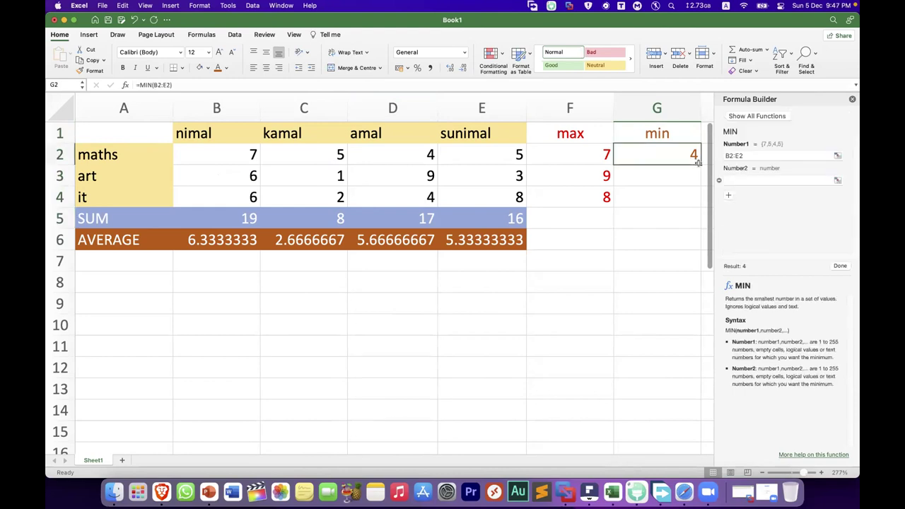
{"action": "left_click_drag", "start_coordinate": [697, 162], "coordinate": [698, 203]}
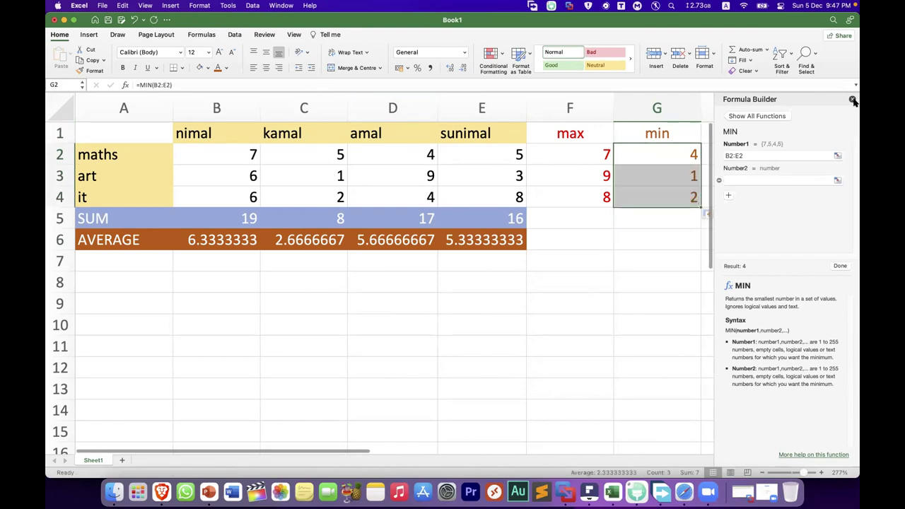
{"action": "left_click", "coordinate": [853, 101]}
Inspect the MIN formulas in cells G2 to G4 and the mark ranges they use
{"action": "left_click", "coordinate": [677, 161]}
{"action": "left_click", "coordinate": [678, 175]}
{"action": "left_click", "coordinate": [679, 196]}
{"action": "left_click", "coordinate": [679, 177]}
{"action": "left_click", "coordinate": [678, 159]}
{"action": "left_click", "coordinate": [672, 177]}
{"action": "left_click", "coordinate": [672, 196]}
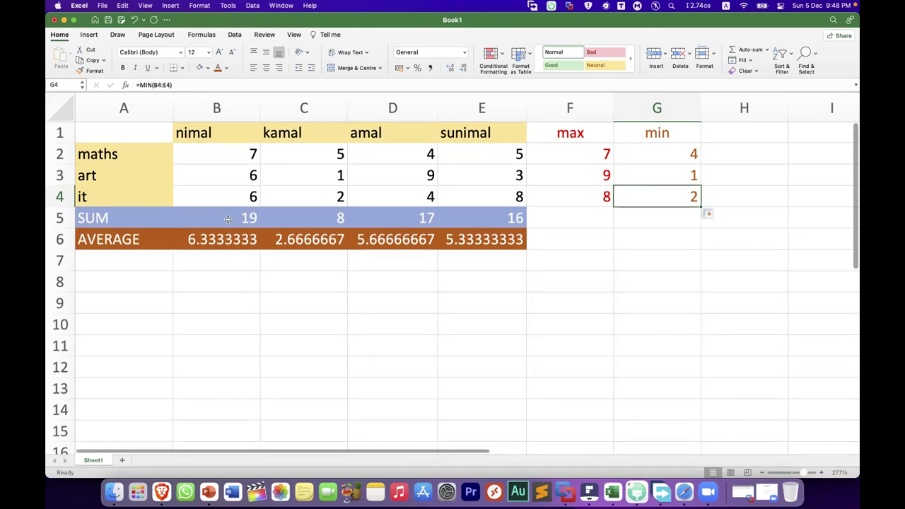
Inspect the SUM formulas across cells B5 to E5 and the mark ranges they use
{"action": "left_click", "coordinate": [228, 219]}
{"action": "key", "text": "Right"}
{"action": "key", "text": "Right"}
{"action": "key", "text": "Right"}
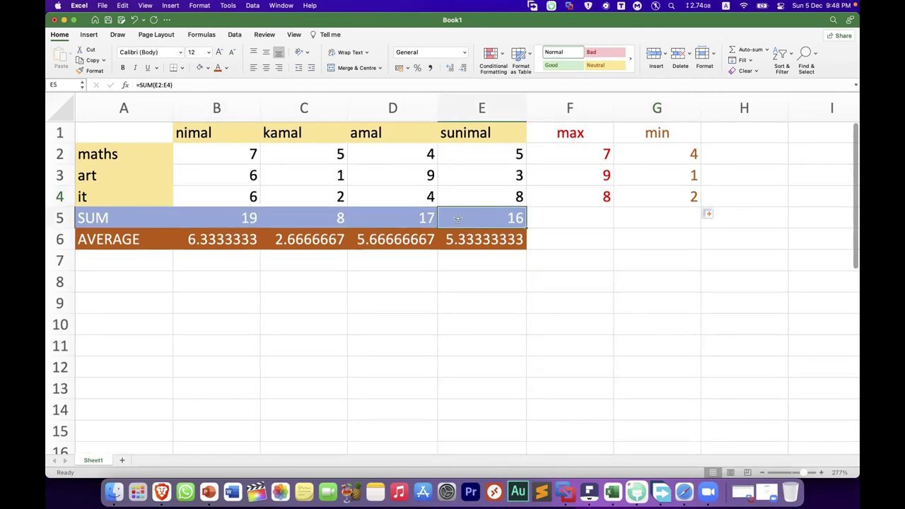
{"action": "key", "text": "Left"}
{"action": "key", "text": "Left"}
{"action": "key", "text": "Left"}
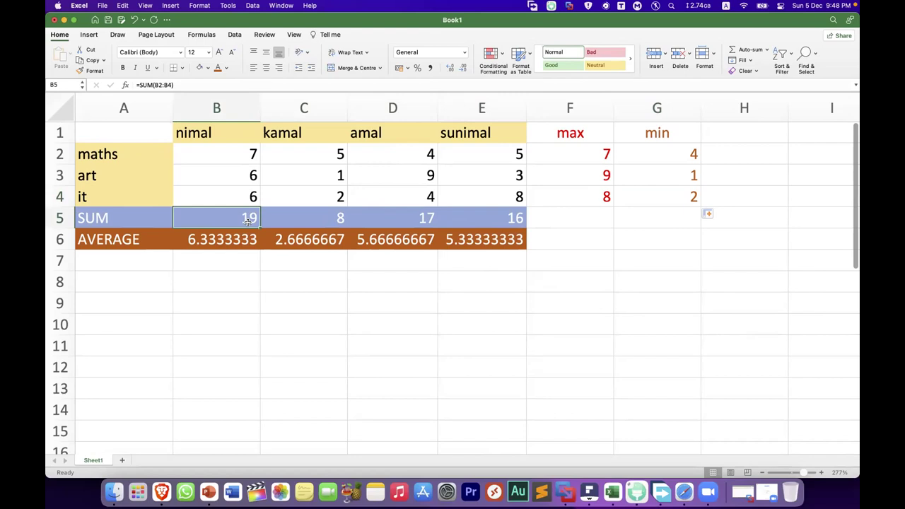
{"action": "left_click", "coordinate": [395, 215]}
{"action": "left_click", "coordinate": [499, 219]}
{"action": "left_click", "coordinate": [313, 220]}
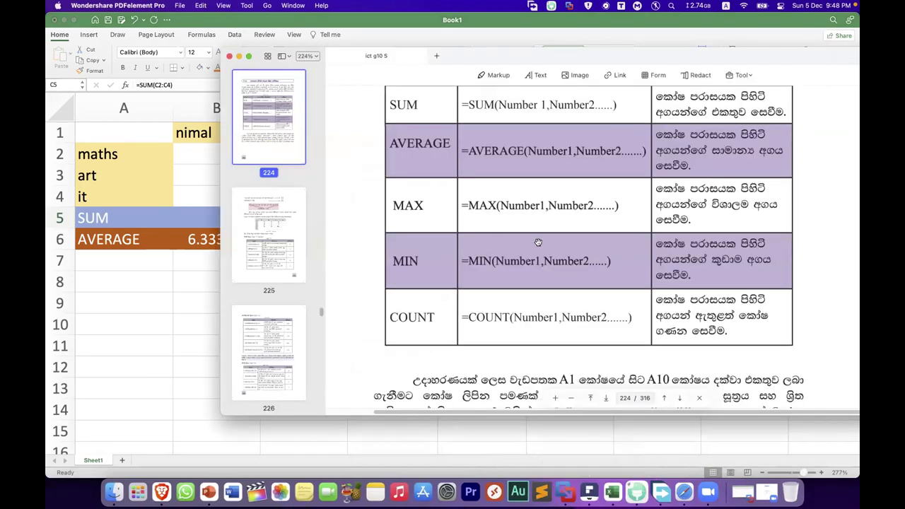
In the PDFelement textbook, review the function table on page 224 covering SUM, AVERAGE, MAX, MIN and COUNT
{"action": "scroll", "coordinate": [538, 242], "scroll_direction": "down", "scroll_amount": 2}
{"action": "scroll", "coordinate": [537, 241], "scroll_direction": "down", "scroll_amount": 3}
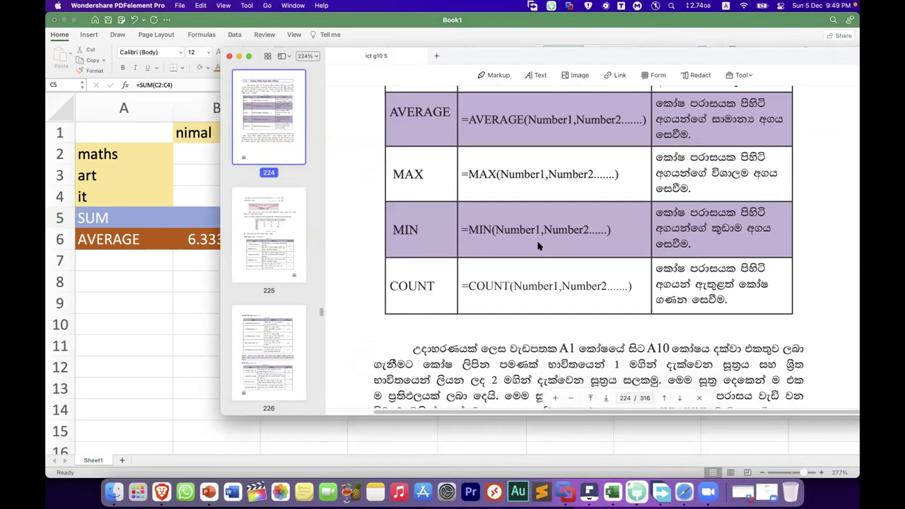
{"action": "scroll", "coordinate": [538, 242], "scroll_direction": "down", "scroll_amount": 1}
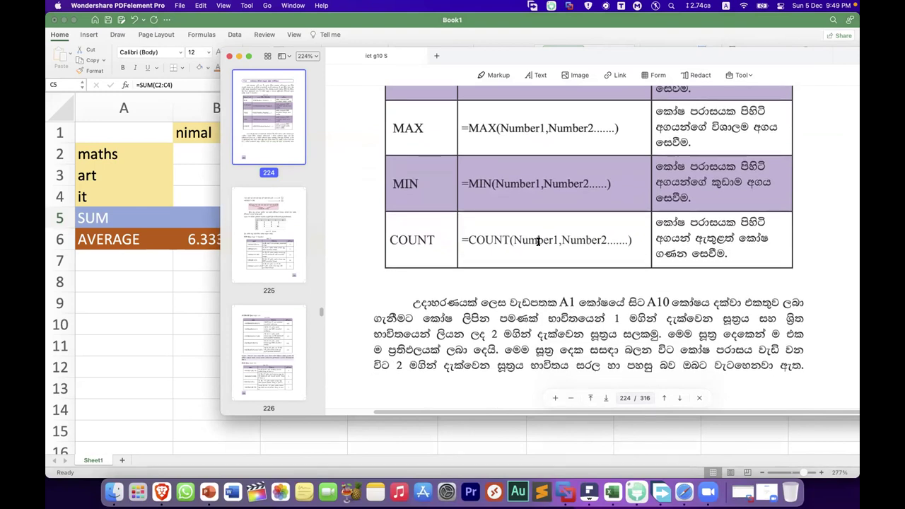
{"action": "scroll", "coordinate": [538, 244], "scroll_direction": "up", "scroll_amount": 5}
{"action": "scroll", "coordinate": [537, 245], "scroll_direction": "down", "scroll_amount": 1}
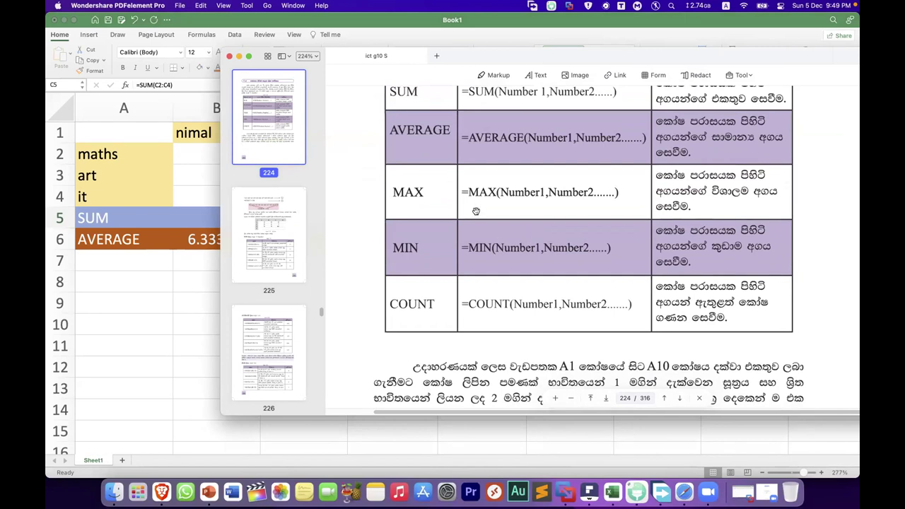
{"action": "scroll", "coordinate": [482, 229], "scroll_direction": "up", "scroll_amount": 1}
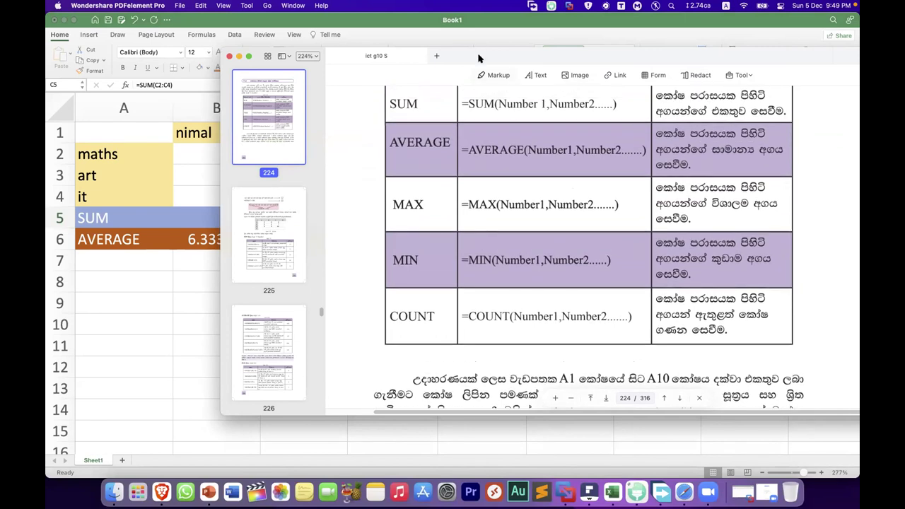
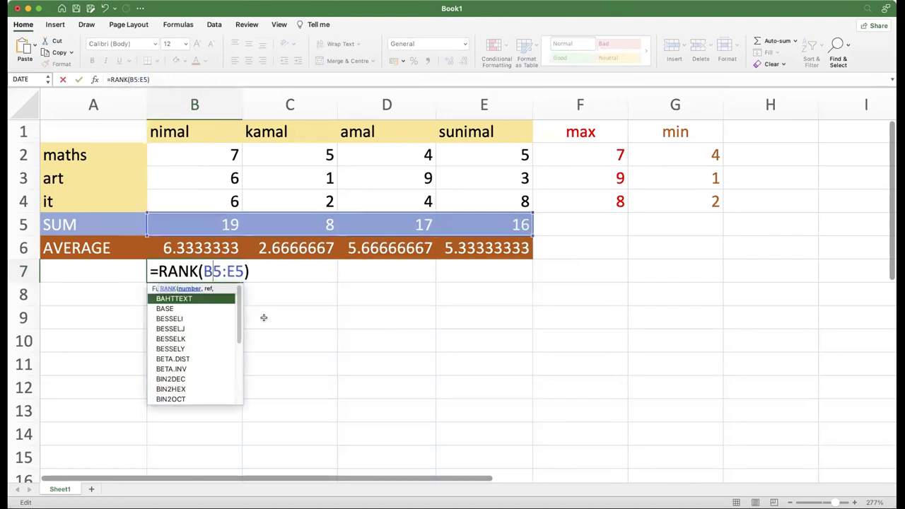
Clear the RANK formula from cell B7, leaving the cell open for editing
{"action": "left_click", "coordinate": [203, 271]}
{"action": "key", "text": "BackSpace"}
{"action": "key", "text": "BackSpace"}
{"action": "key", "text": "BackSpace"}
{"action": "key", "text": "BackSpace"}
{"action": "key", "text": "BackSpace"}
{"action": "key", "text": "BackSpace"}
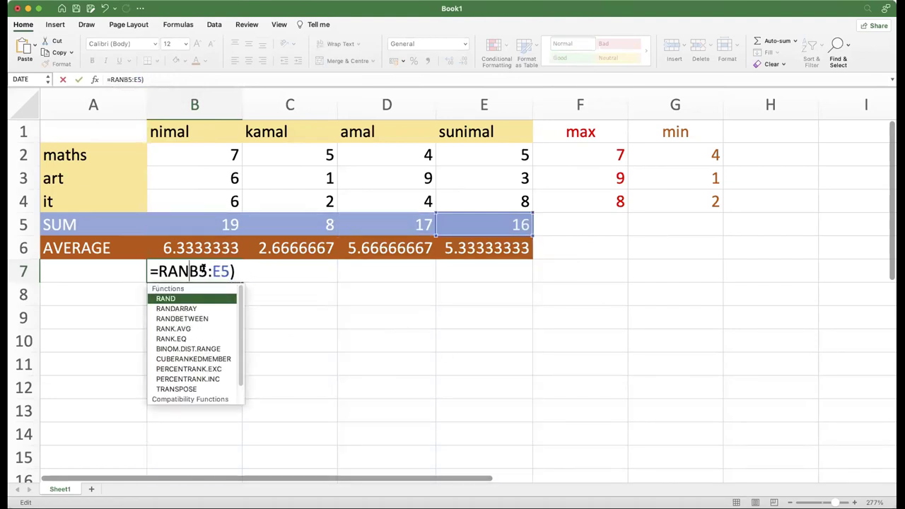
{"action": "key", "text": "BackSpace"}
{"action": "key", "text": "BackSpace"}
{"action": "key", "text": "BackSpace"}
{"action": "key", "text": "BackSpace"}
{"action": "key", "text": "BackSpace"}
{"action": "key", "text": "BackSpace"}
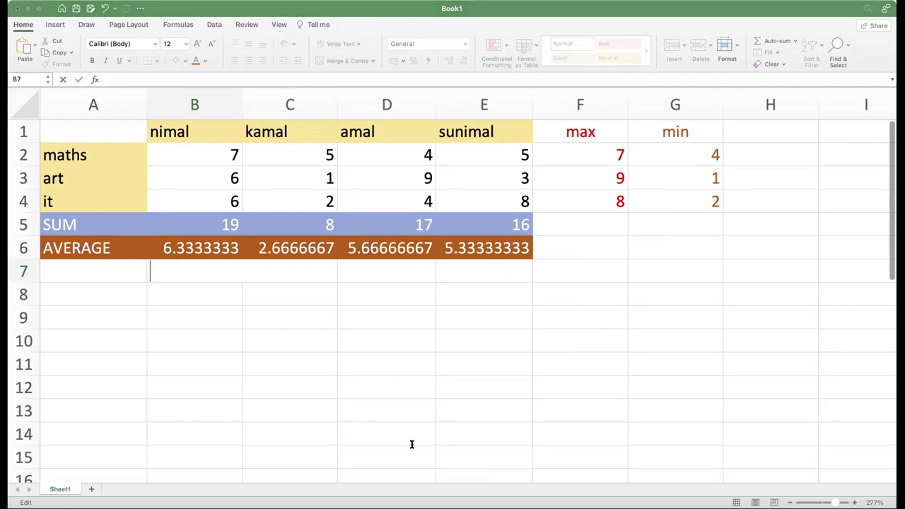
Enter the formula =rank(b5,B5:E5) in cell B7 to rank the first student's total against all four totals
{"action": "left_click", "coordinate": [168, 270]}
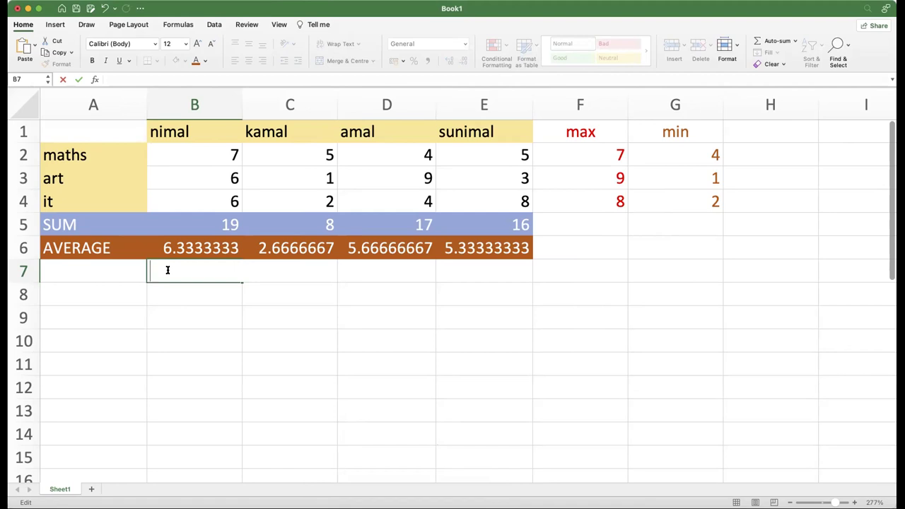
{"action": "type", "text": "=rank"}
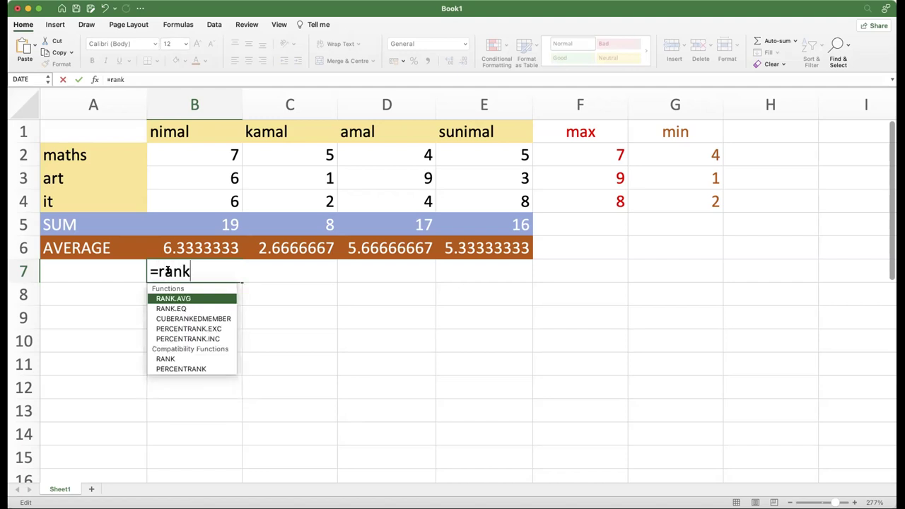
{"action": "type", "text": "("}
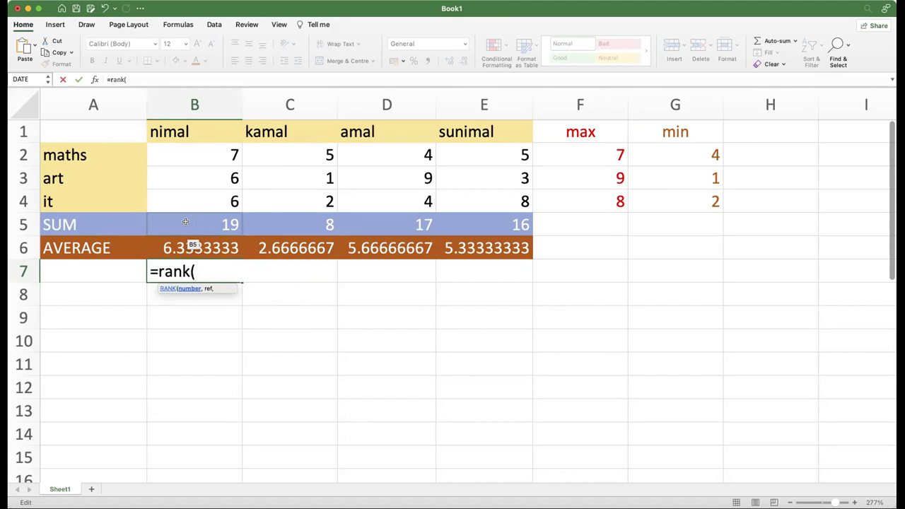
{"action": "type", "text": "b5"}
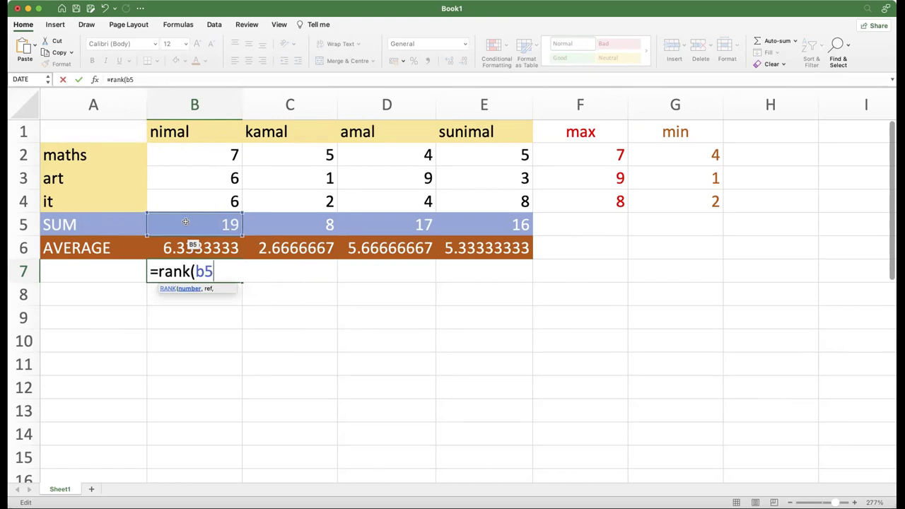
{"action": "type", "text": ","}
{"action": "left_click_drag", "start_coordinate": [185, 222], "coordinate": [528, 227]}
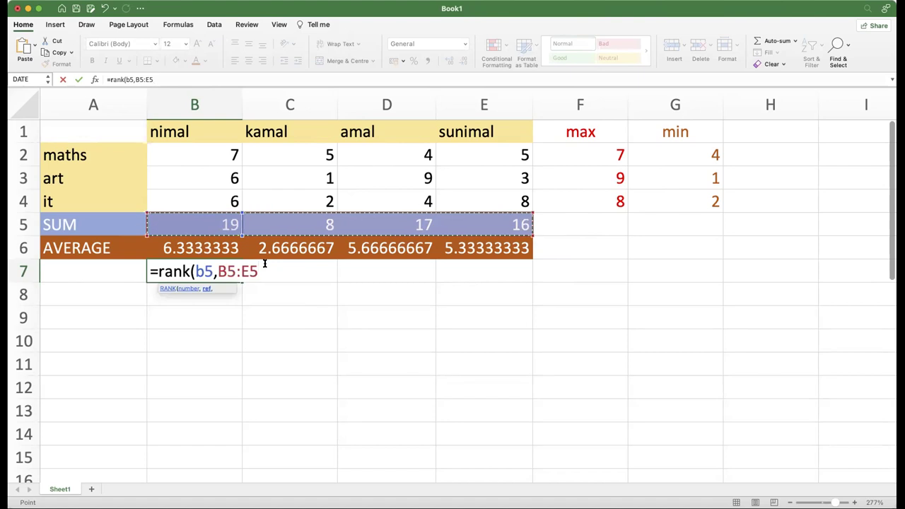
{"action": "type", "text": ")"}
{"action": "key", "text": "Return"}
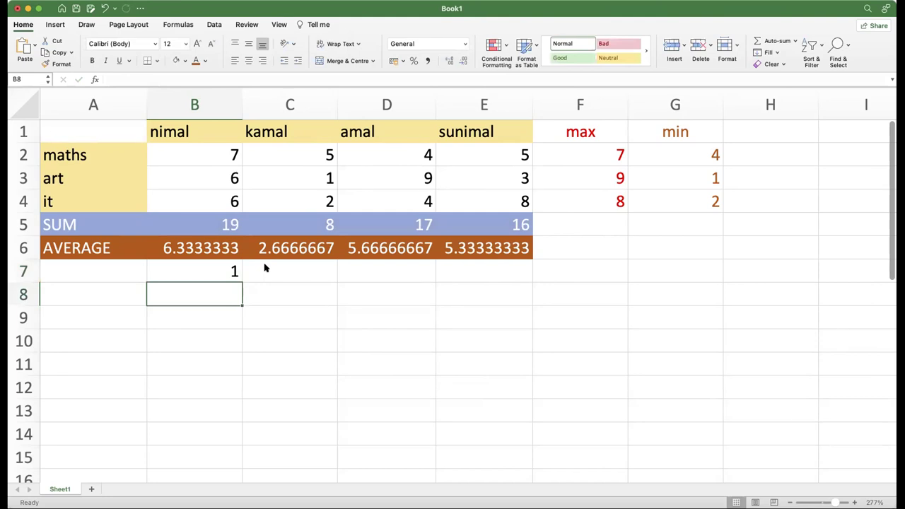
Copy the RANK formula from cell B7 across cells C7 to E7
{"action": "left_click", "coordinate": [233, 272]}
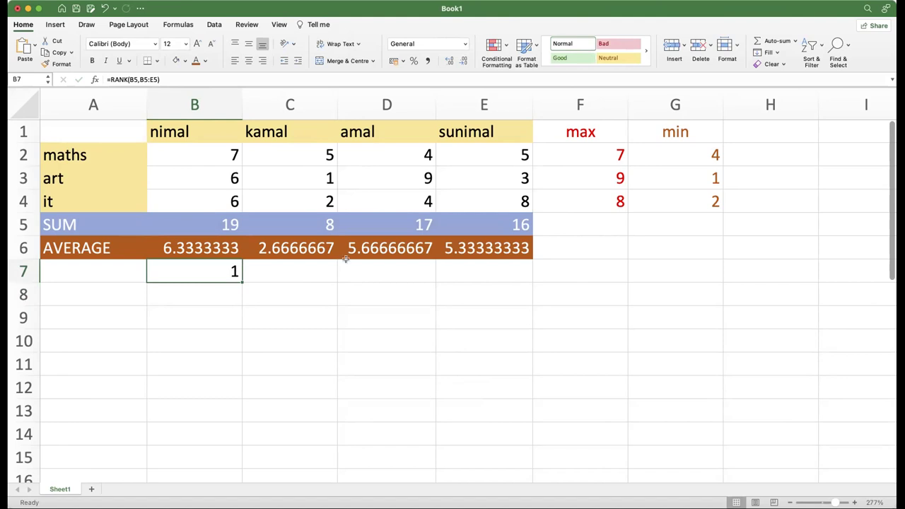
{"action": "left_click", "coordinate": [408, 224]}
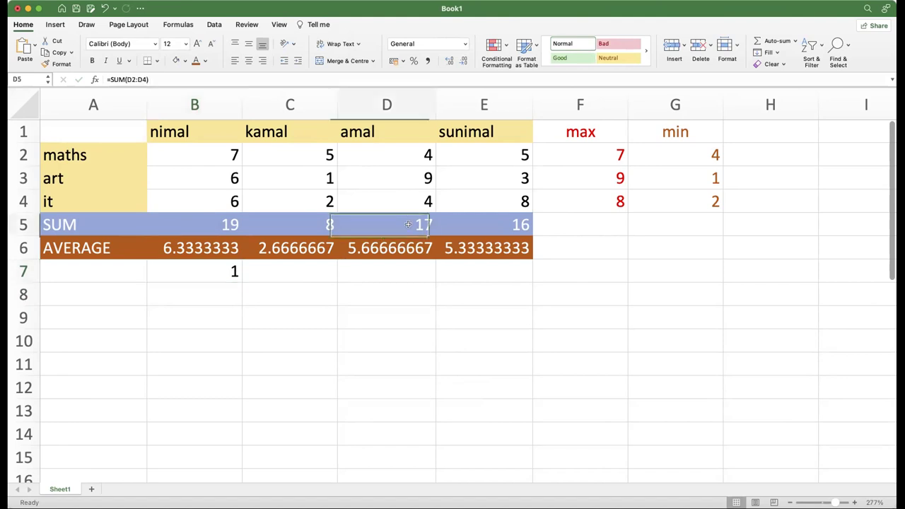
{"action": "left_click", "coordinate": [219, 273]}
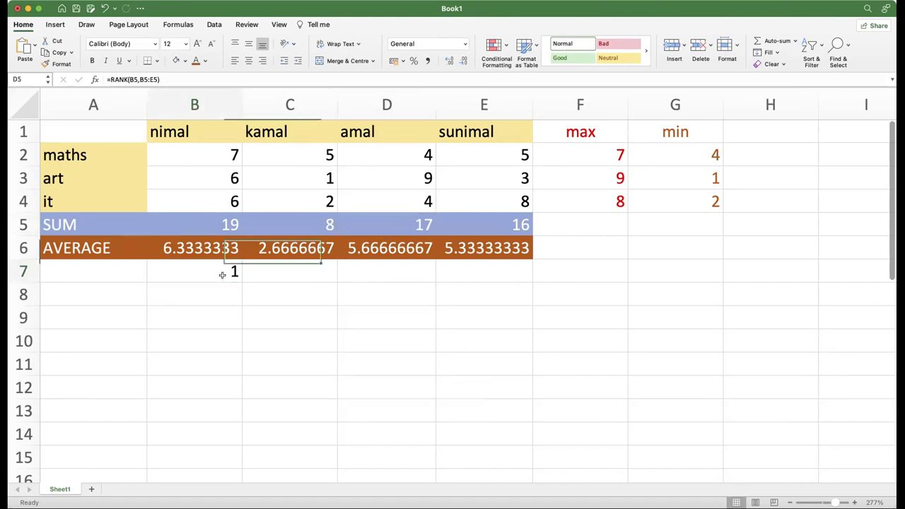
{"action": "left_click_drag", "start_coordinate": [371, 278], "coordinate": [498, 276]}
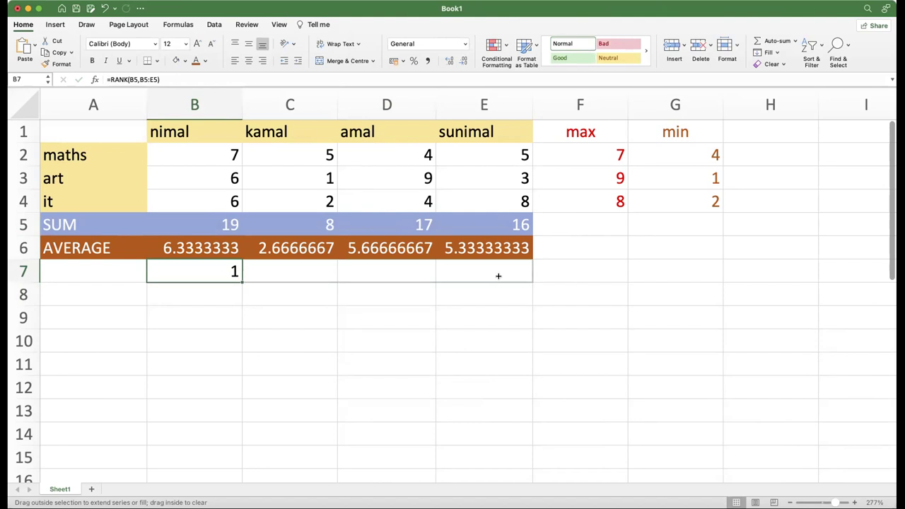
{"action": "left_click_drag", "start_coordinate": [498, 275], "coordinate": [214, 266]}
{"action": "double_click", "coordinate": [215, 266]}
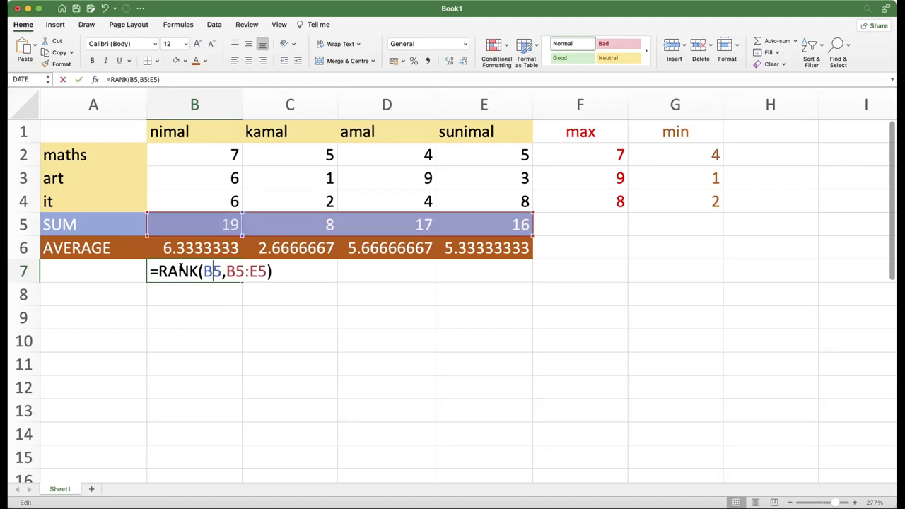
{"action": "left_click", "coordinate": [293, 310]}
{"action": "left_click", "coordinate": [230, 280]}
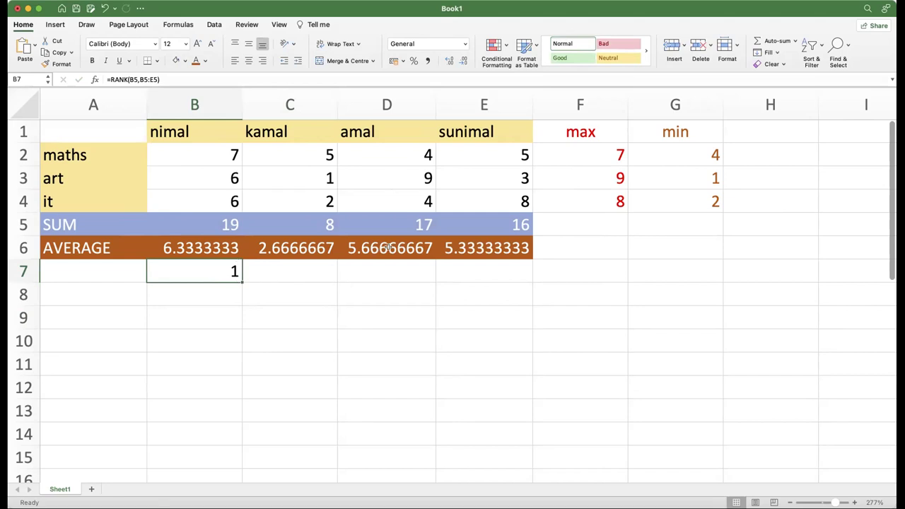
{"action": "left_click_drag", "start_coordinate": [242, 282], "coordinate": [509, 283]}
{"action": "left_click", "coordinate": [379, 297]}
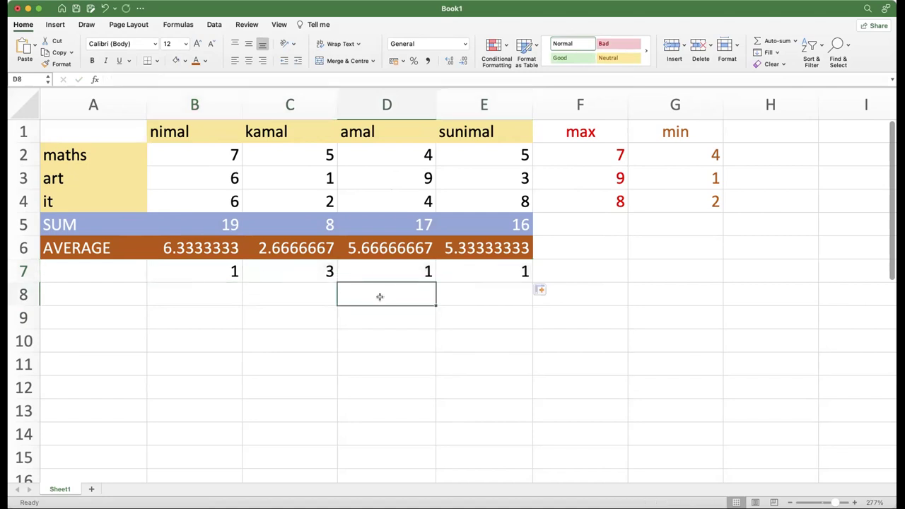
Compare the copied RANK formulas in row 7, examining the number and range references in cell C7
{"action": "left_click", "coordinate": [393, 273]}
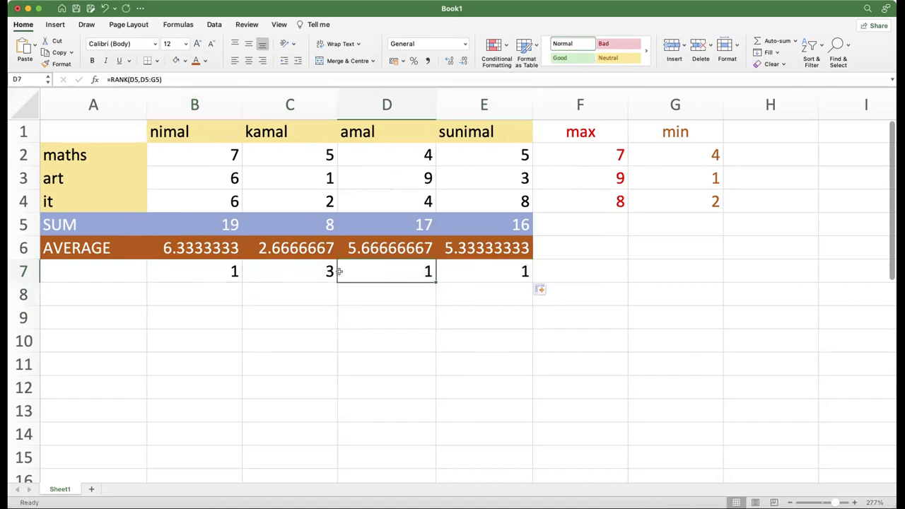
{"action": "left_click", "coordinate": [214, 270]}
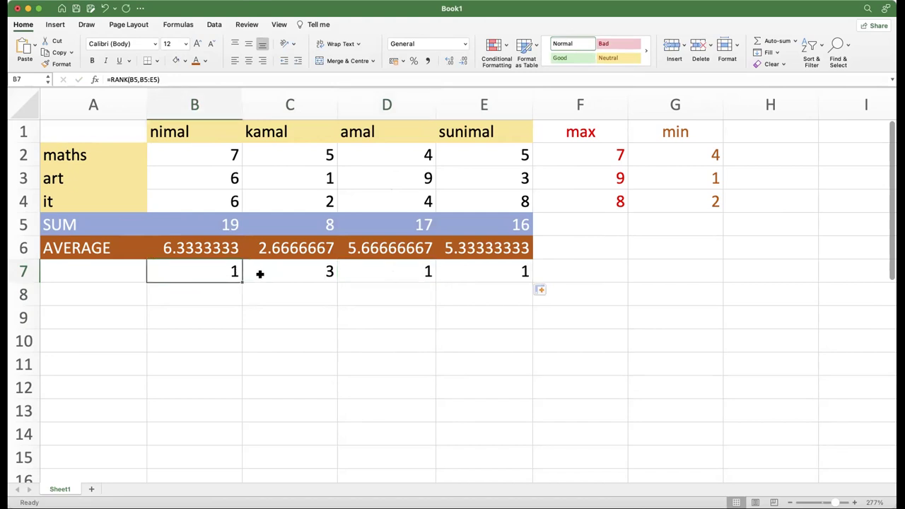
{"action": "double_click", "coordinate": [261, 273]}
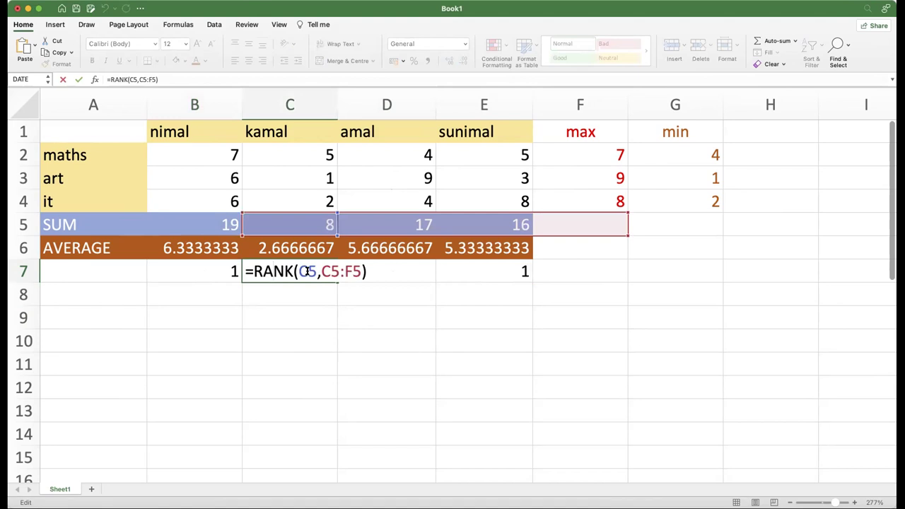
{"action": "left_click", "coordinate": [308, 272]}
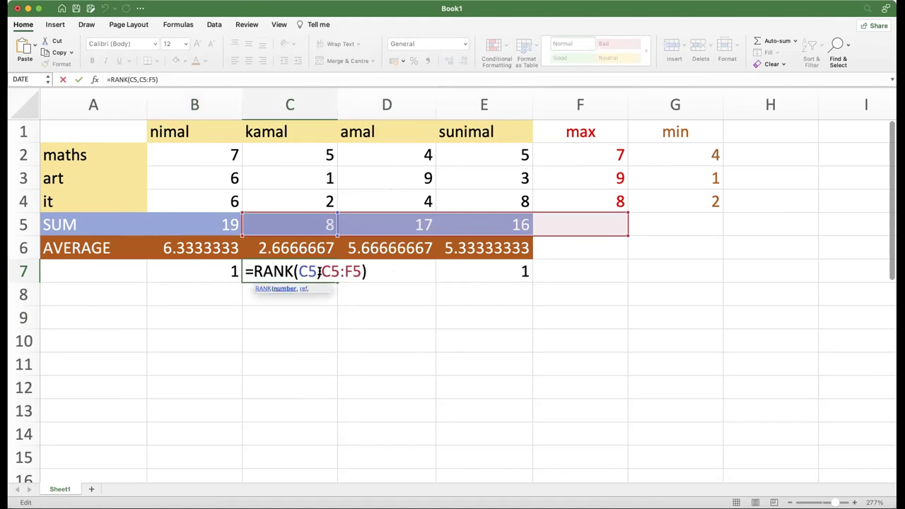
{"action": "left_click", "coordinate": [322, 271]}
{"action": "left_click", "coordinate": [390, 270]}
{"action": "left_click", "coordinate": [381, 306]}
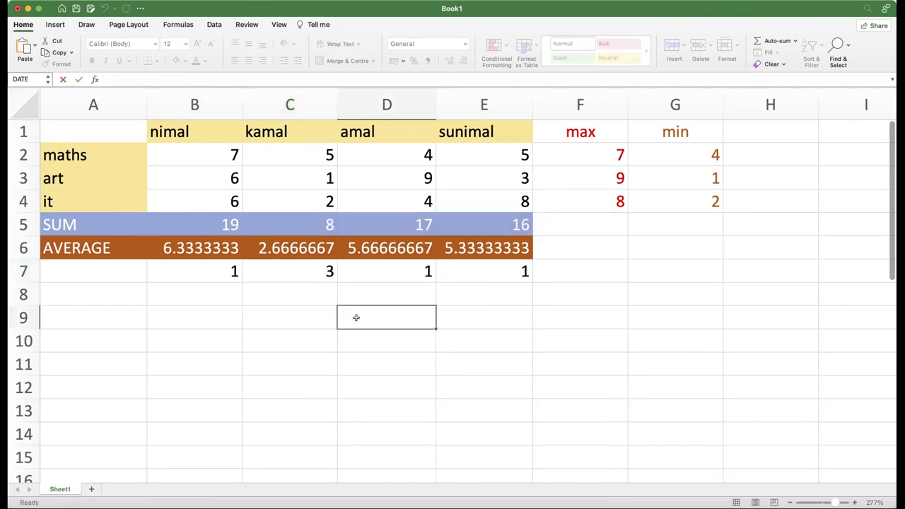
Examine which totals the RANK formula in cell D7 references, discarding the stray E8 reference before leaving the cell
{"action": "double_click", "coordinate": [386, 270]}
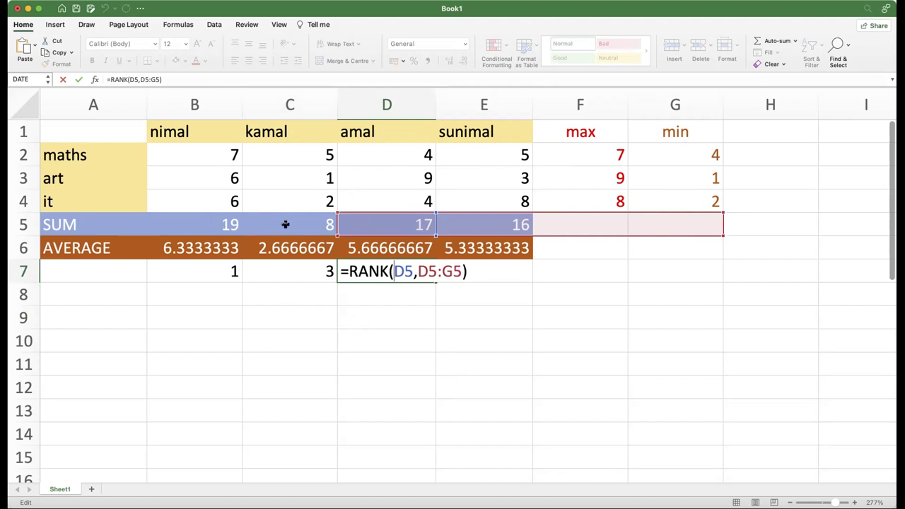
{"action": "left_click", "coordinate": [311, 297]}
{"action": "left_click", "coordinate": [451, 293]}
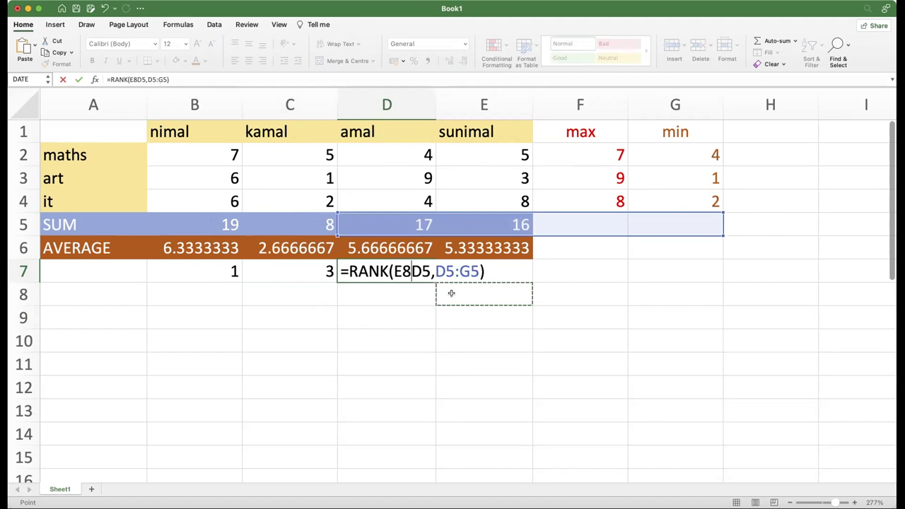
{"action": "key", "text": "BackSpace"}
{"action": "key", "text": "BackSpace"}
{"action": "key", "text": "ctrl+Return"}
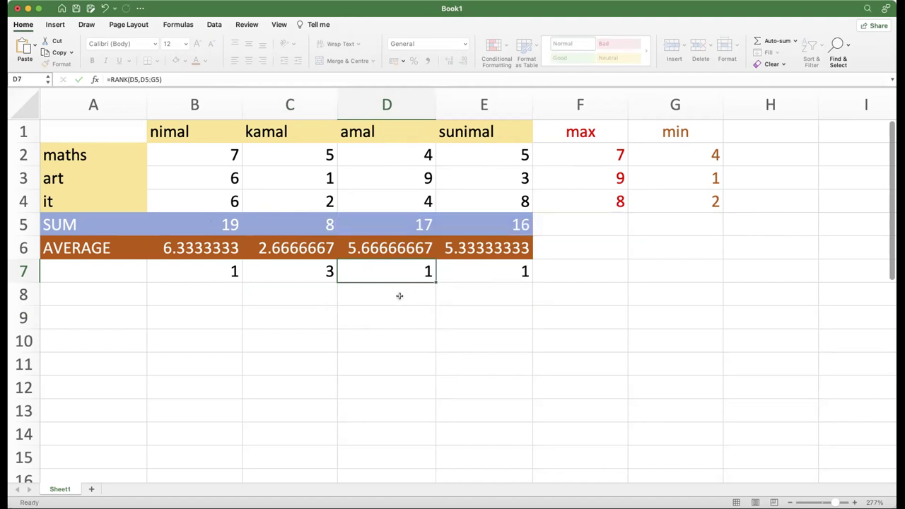
Clear the copied RANK formulas from cells C7 to E7
{"action": "key", "text": "Down"}
{"action": "key", "text": "Left"}
{"action": "left_click_drag", "start_coordinate": [297, 274], "coordinate": [486, 270]}
{"action": "key", "text": "Delete"}
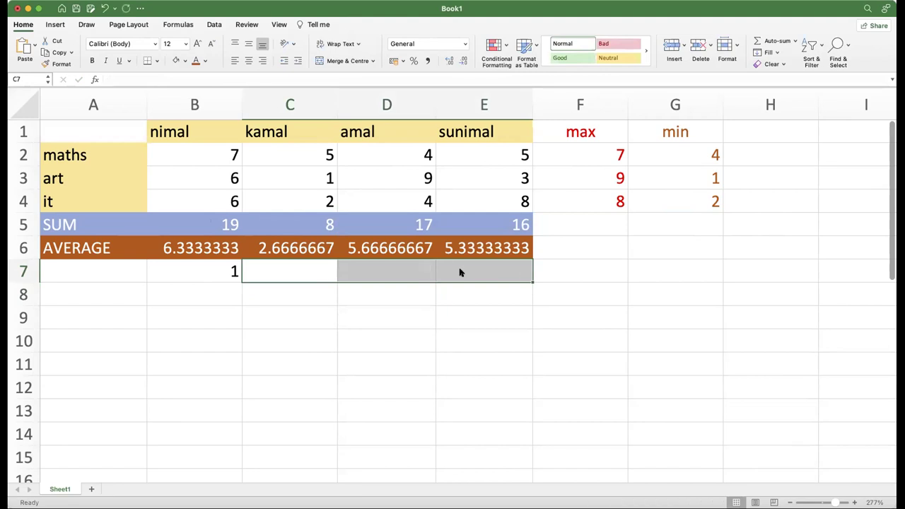
Examine the RANK formula in cell B7 part by part: the number argument, the comma and the reference range
{"action": "double_click", "coordinate": [188, 277]}
{"action": "left_click", "coordinate": [222, 275]}
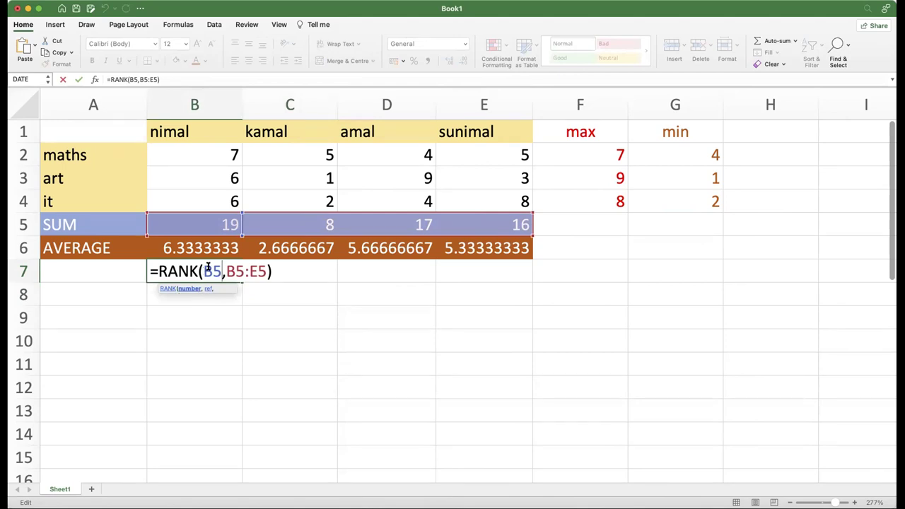
{"action": "left_click_drag", "start_coordinate": [204, 271], "coordinate": [217, 272]}
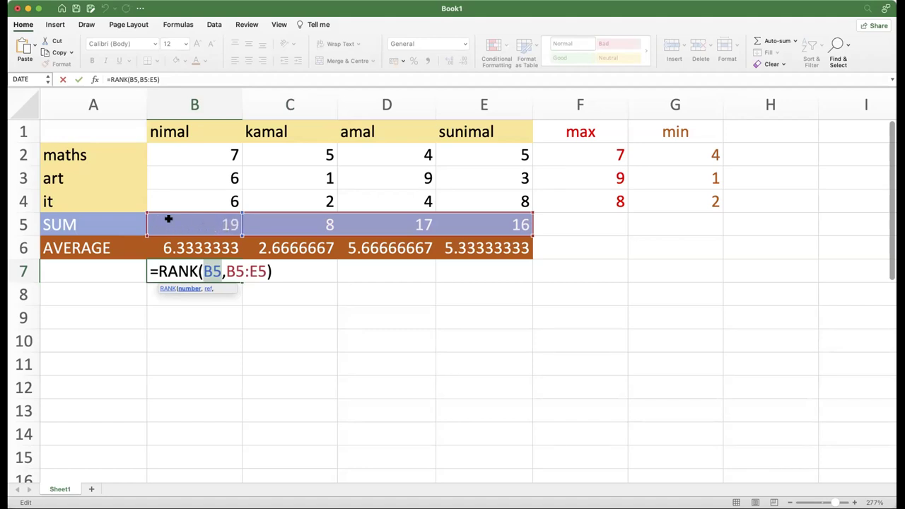
{"action": "left_click", "coordinate": [223, 273]}
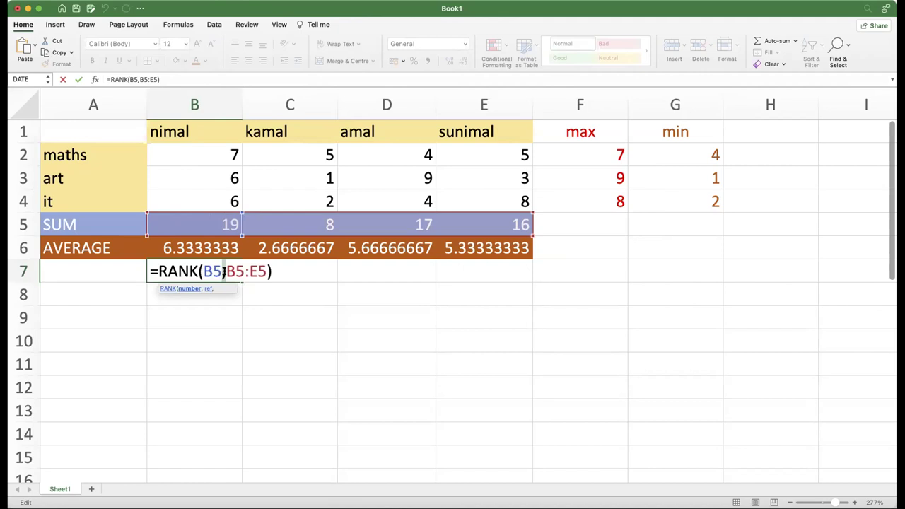
{"action": "key", "text": "Right"}
{"action": "left_click", "coordinate": [235, 270]}
{"action": "left_click_drag", "start_coordinate": [235, 270], "coordinate": [260, 271]}
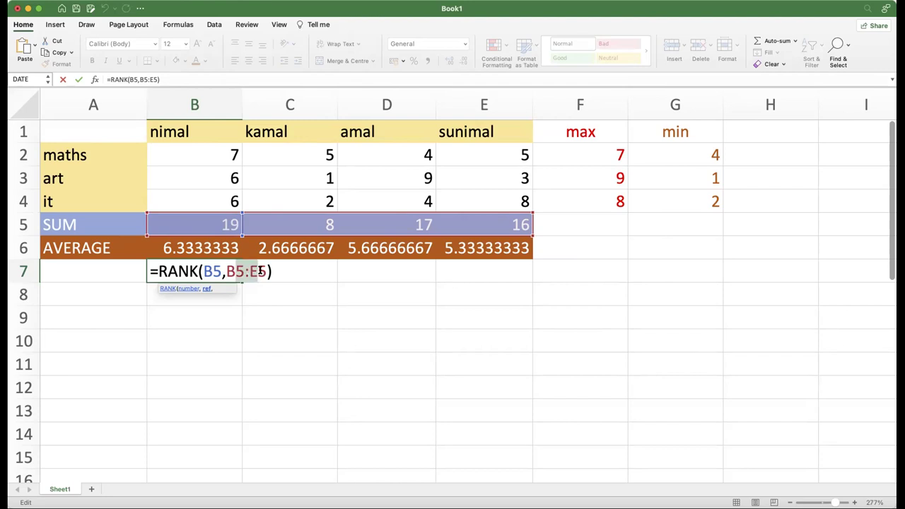
{"action": "left_click", "coordinate": [210, 271]}
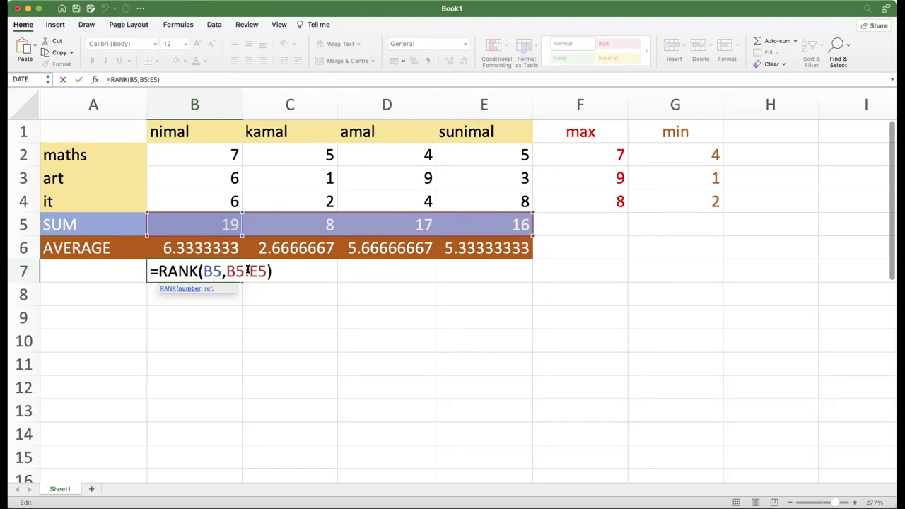
{"action": "left_click", "coordinate": [241, 271]}
{"action": "key", "text": "Return"}
Fill the RANK formula from cell B7 across the remaining students' cells through E7
{"action": "left_click", "coordinate": [213, 270]}
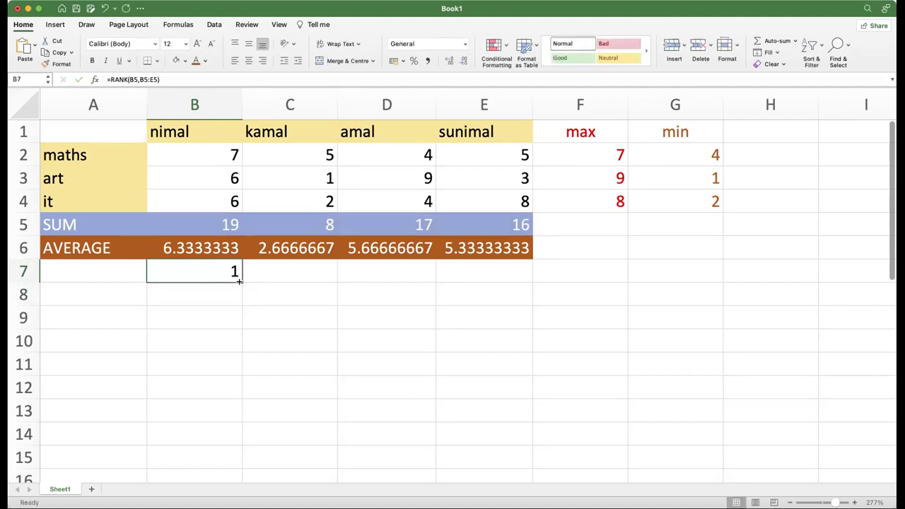
{"action": "left_click_drag", "start_coordinate": [240, 281], "coordinate": [488, 281]}
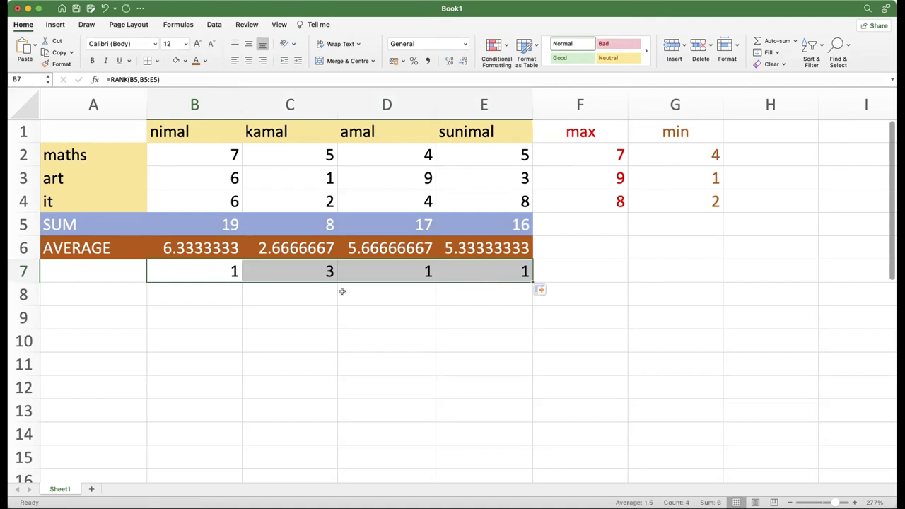
{"action": "left_click", "coordinate": [341, 291]}
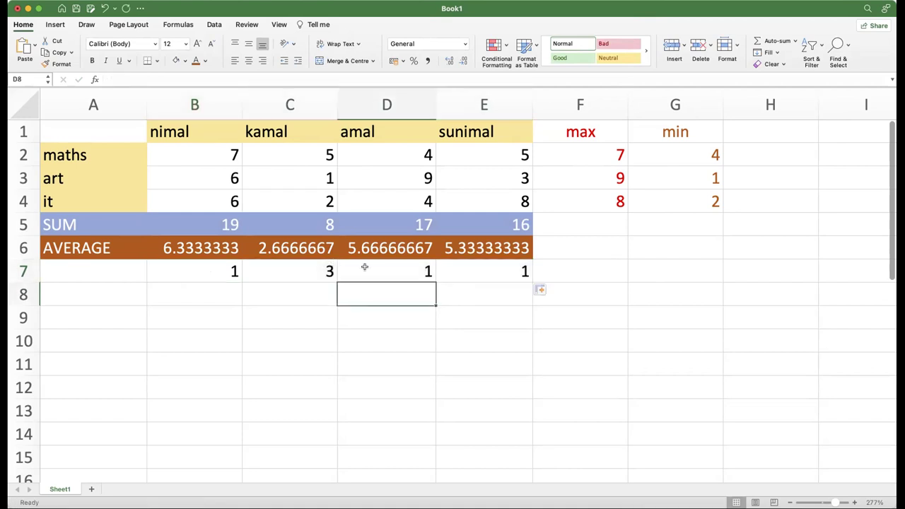
Inspect how the number and range references shifted in the RANK formulas of cells D7 and C7
{"action": "double_click", "coordinate": [409, 270]}
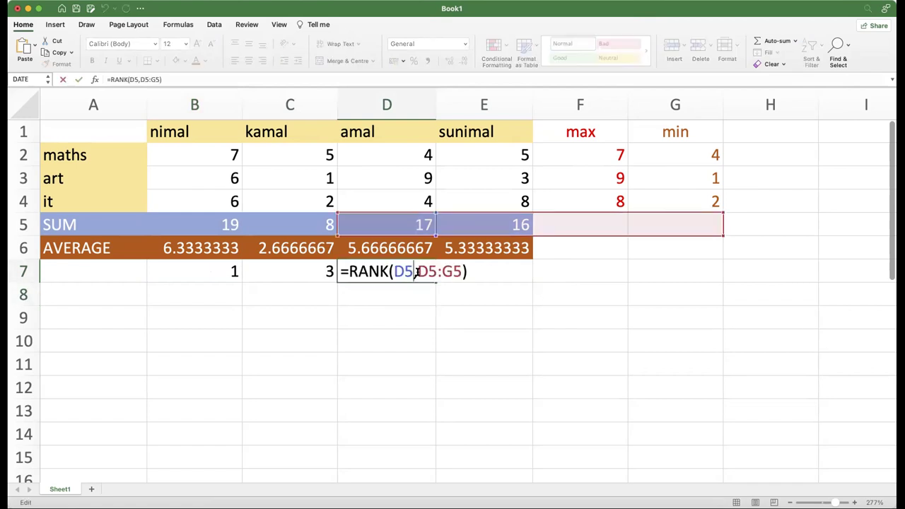
{"action": "left_click_drag", "start_coordinate": [418, 272], "coordinate": [464, 272]}
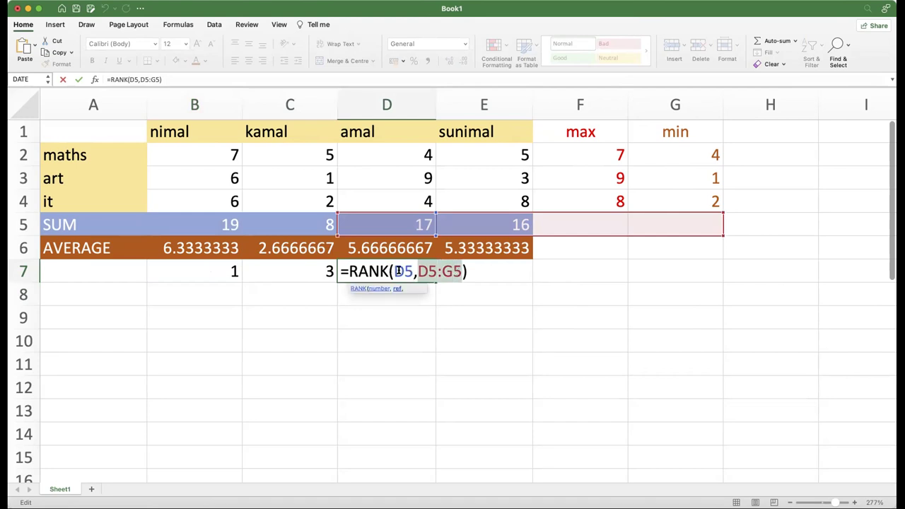
{"action": "left_click", "coordinate": [390, 271]}
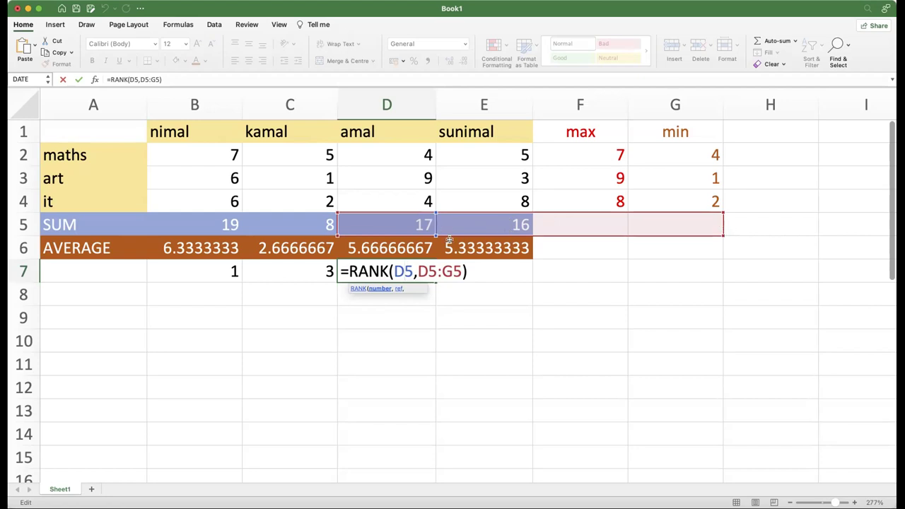
{"action": "left_click", "coordinate": [470, 277]}
{"action": "key", "text": "Return"}
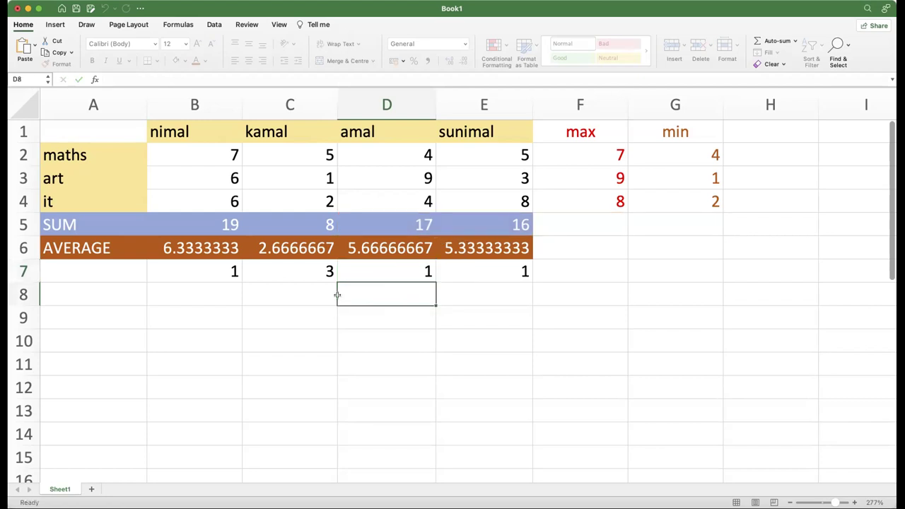
{"action": "left_click", "coordinate": [300, 275]}
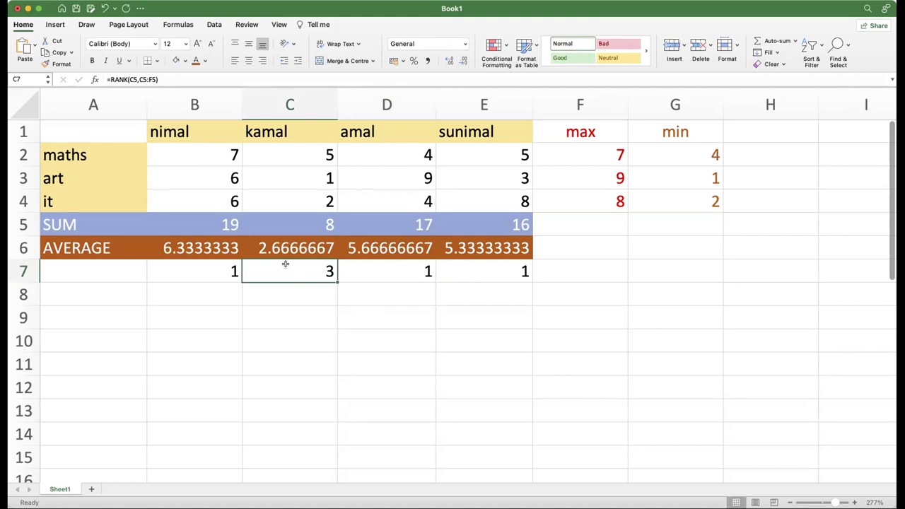
Clear the copied RANK formulas from cells C7 to E7, then restore them
{"action": "left_click_drag", "start_coordinate": [280, 269], "coordinate": [455, 274]}
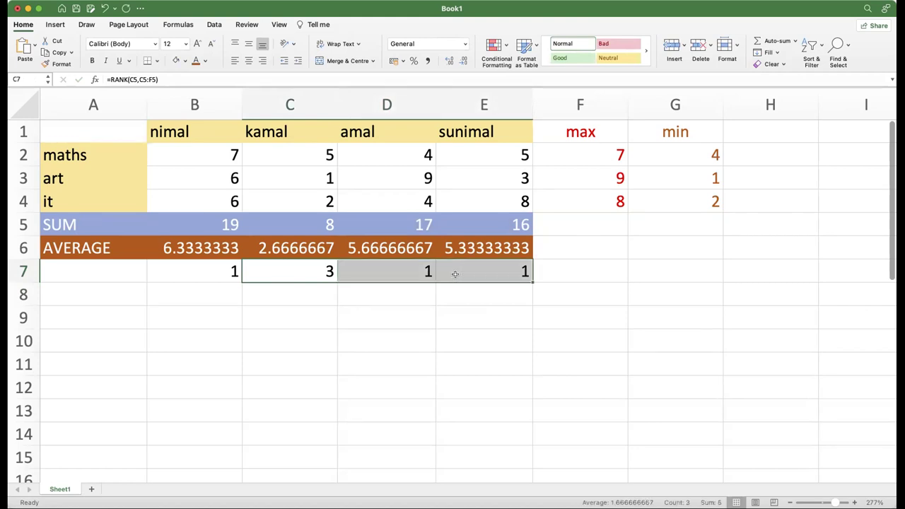
{"action": "double_click", "coordinate": [234, 272]}
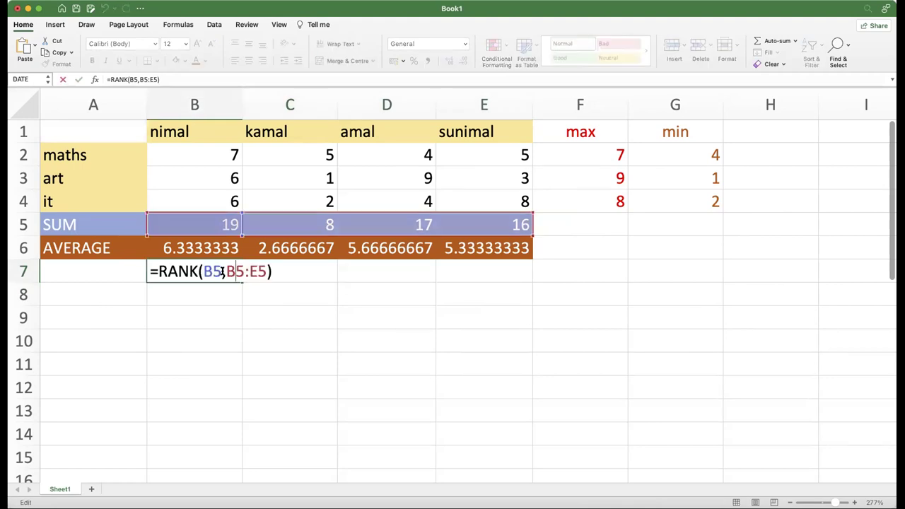
{"action": "left_click", "coordinate": [228, 272]}
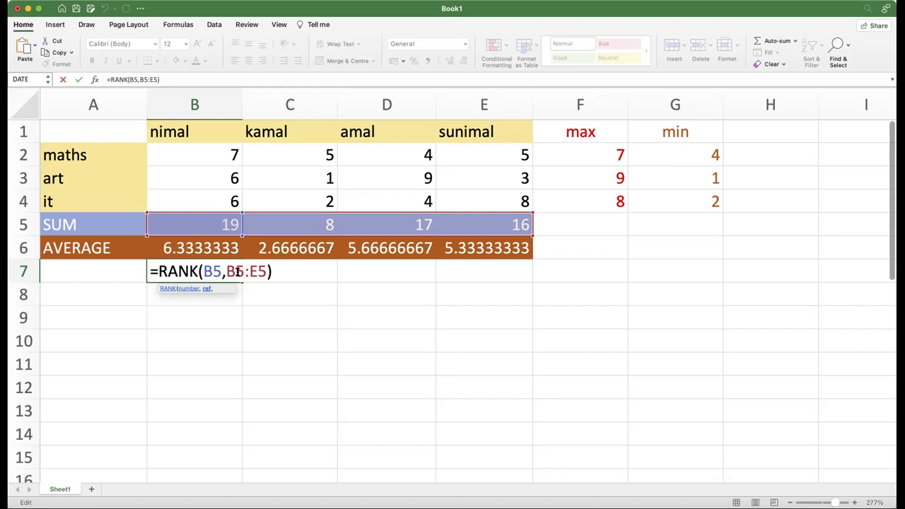
{"action": "left_click", "coordinate": [376, 274]}
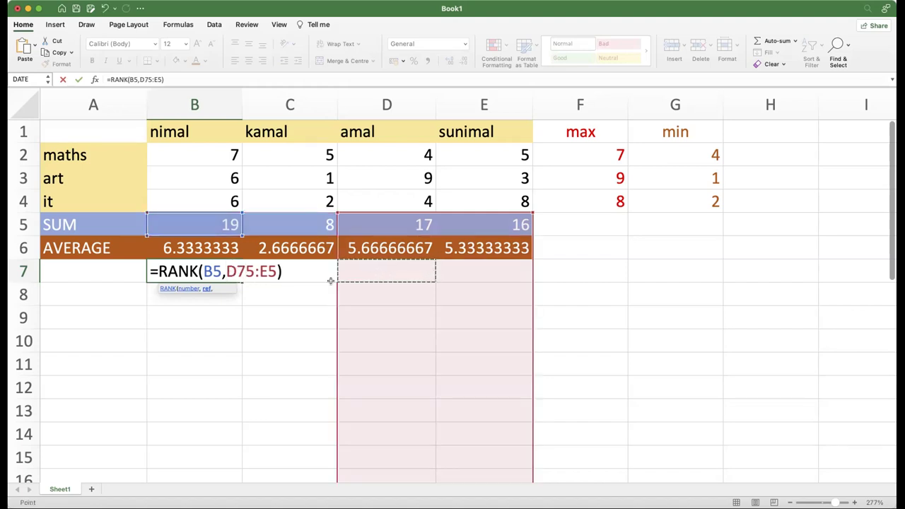
{"action": "key", "text": "shift+Left"}
{"action": "key", "text": "shift+Left"}
{"action": "key", "text": "Return"}
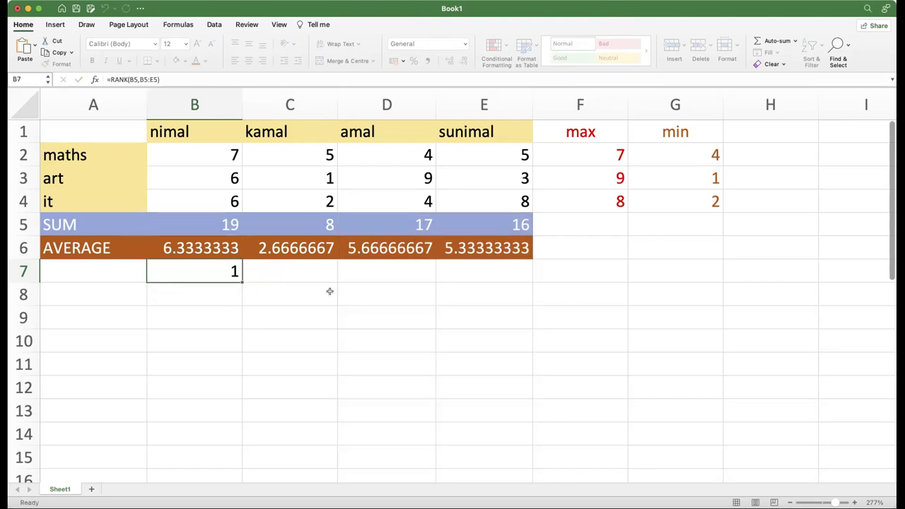
{"action": "key", "text": "super+v"}
Examine the reference range in cell B7's RANK formula and compare it with the shifted range in cell D7
{"action": "double_click", "coordinate": [231, 273]}
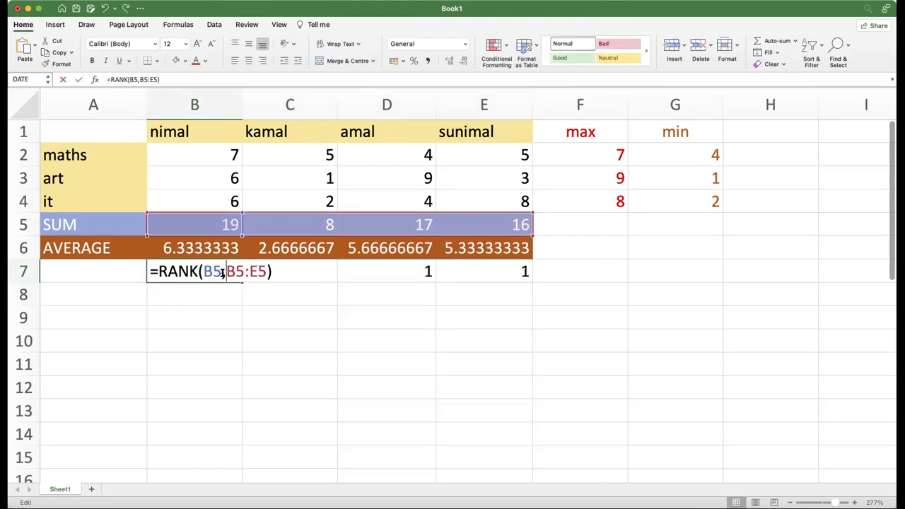
{"action": "left_click", "coordinate": [236, 273]}
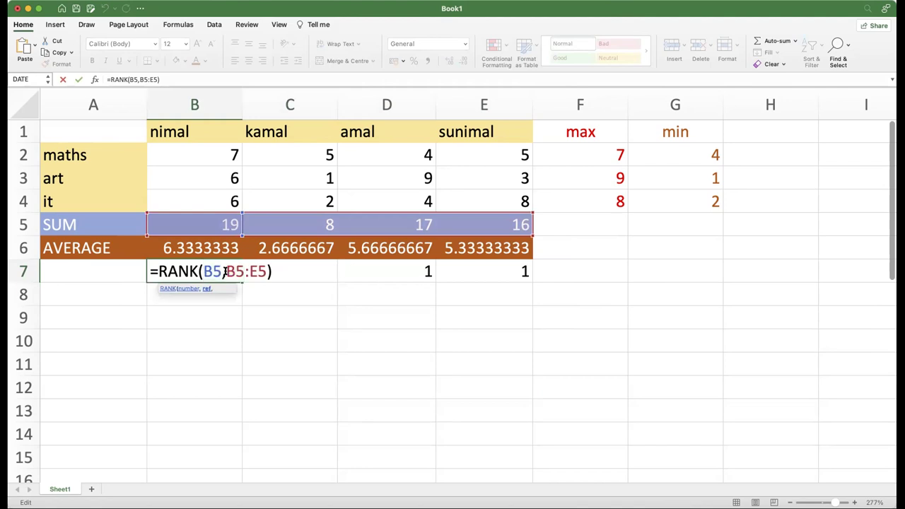
{"action": "left_click_drag", "start_coordinate": [226, 271], "coordinate": [262, 272]}
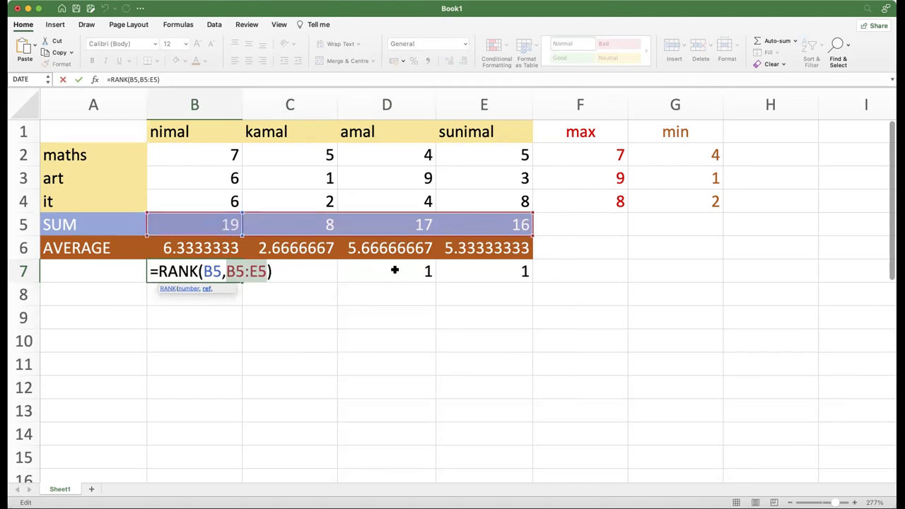
{"action": "left_click", "coordinate": [394, 270]}
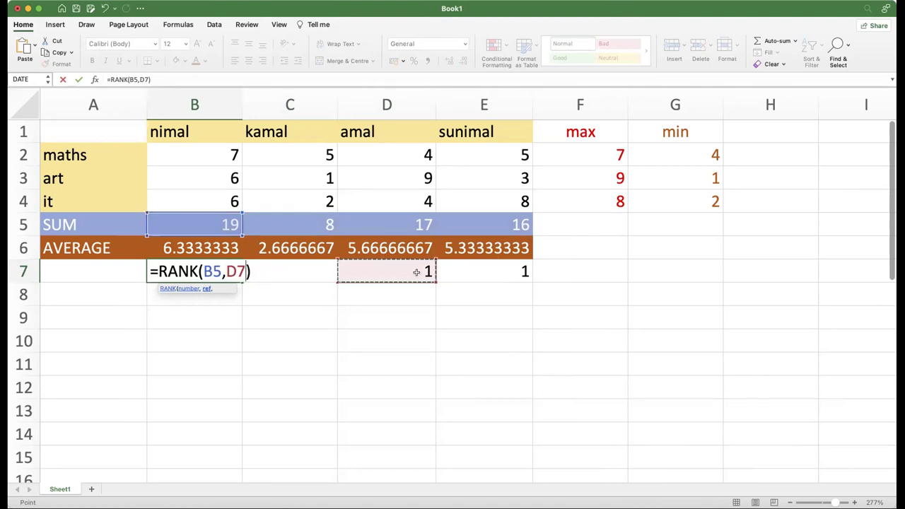
{"action": "key", "text": "Escape"}
{"action": "double_click", "coordinate": [415, 271]}
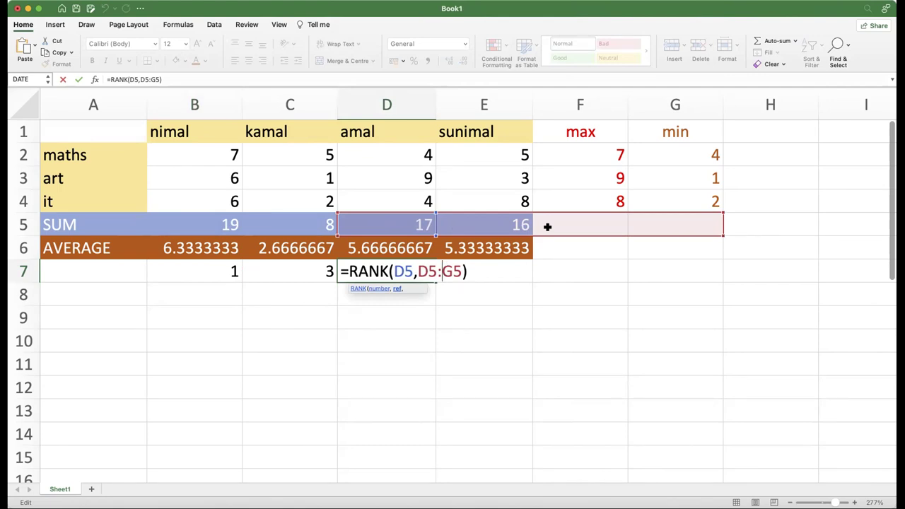
{"action": "left_click", "coordinate": [374, 309]}
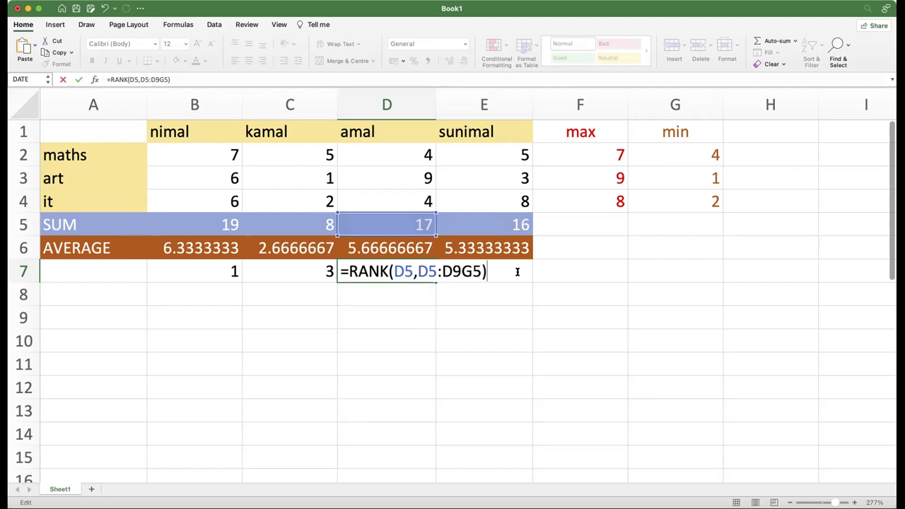
{"action": "key", "text": "Escape"}
{"action": "left_click", "coordinate": [405, 317]}
Clear the RANK formulas with shifted ranges from cells C7 to E7
{"action": "left_click", "coordinate": [521, 269]}
{"action": "left_click", "coordinate": [295, 271], "text": "shift"}
{"action": "key", "text": "Delete"}
Make the reference range in cell B7 absolute with dollar signs, giving =RANK(B5,$B$5:$E$5)
{"action": "left_click", "coordinate": [224, 263]}
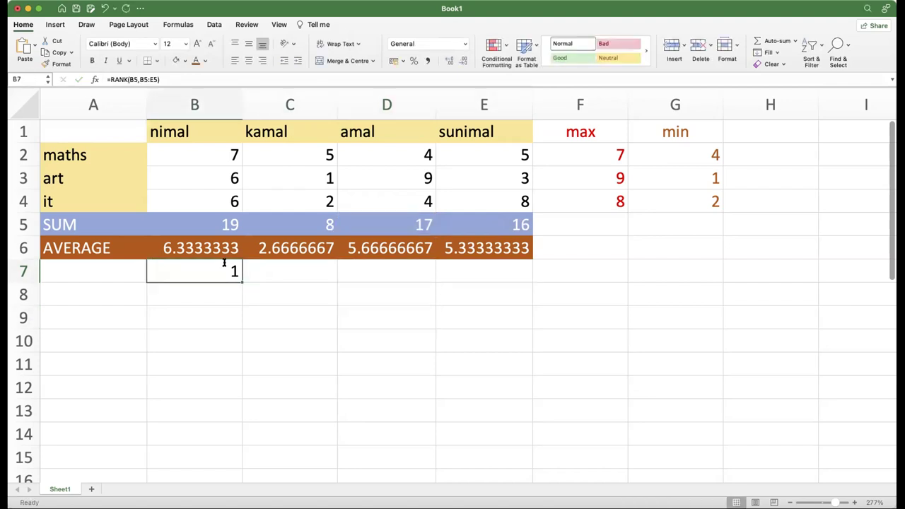
{"action": "double_click", "coordinate": [224, 263]}
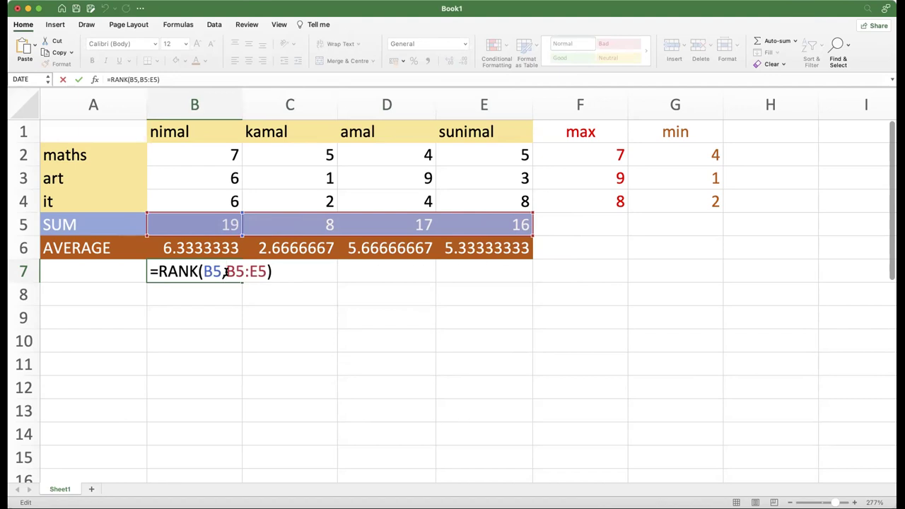
{"action": "type", "text": "$"}
{"action": "key", "text": "Right"}
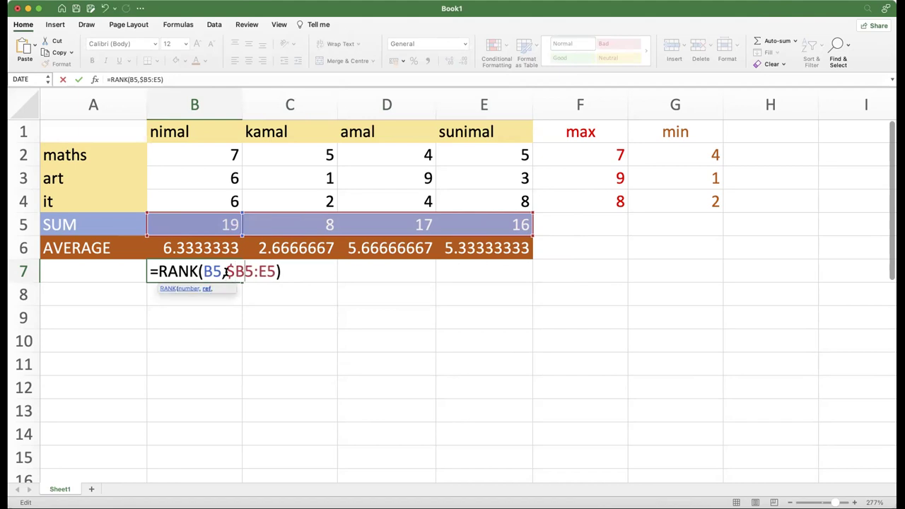
{"action": "type", "text": "$"}
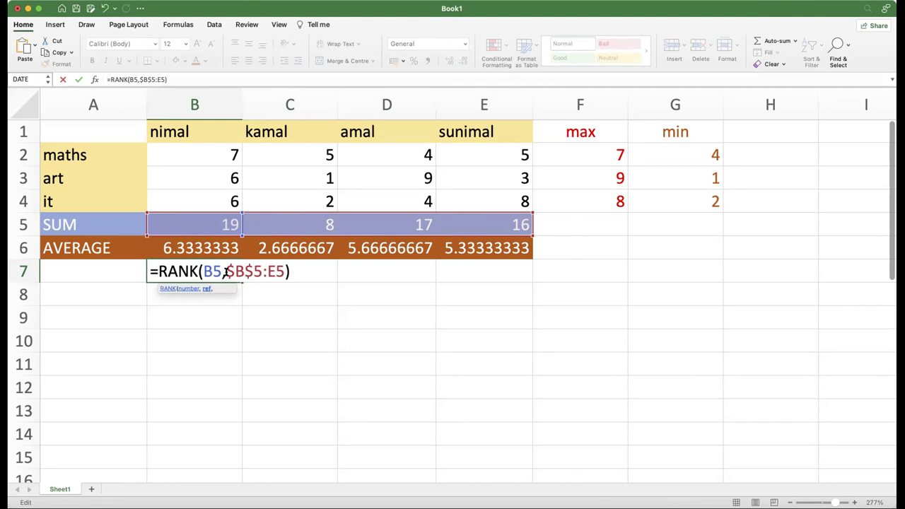
{"action": "key", "text": "Right"}
{"action": "type", "text": "$B$"}
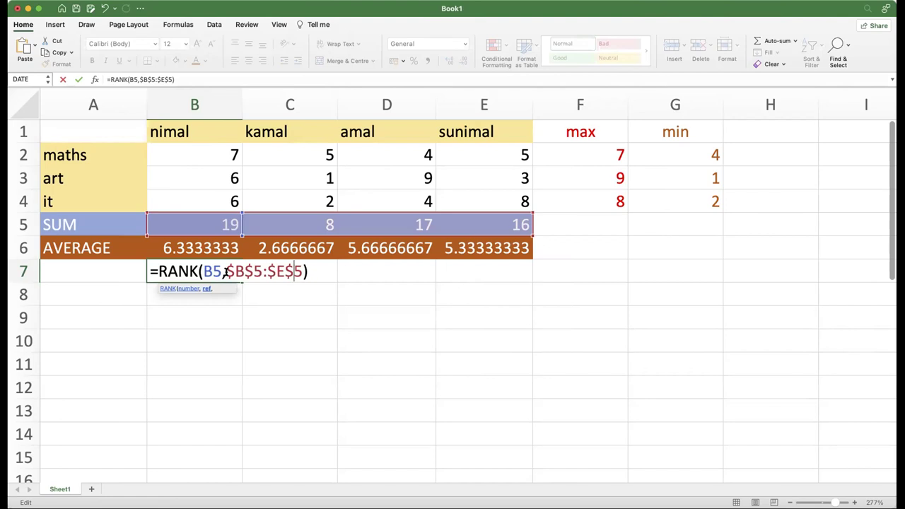
{"action": "key", "text": "Right"}
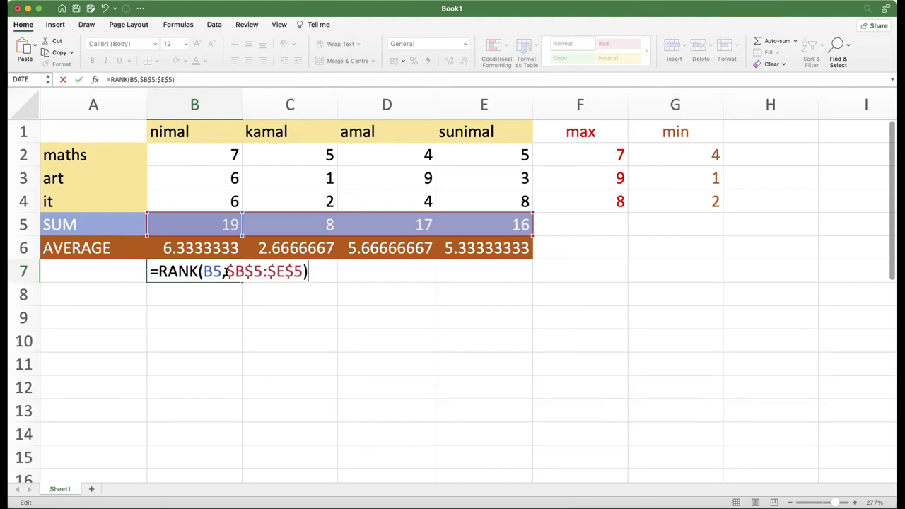
Review the dollar signs in the range's start reference $B$5, removing and re-entering the one before the row number
{"action": "key", "text": "Left"}
{"action": "key", "text": "Left"}
{"action": "key", "text": "Left"}
{"action": "key", "text": "Left"}
{"action": "key", "text": "Left"}
{"action": "key", "text": "Left"}
{"action": "key", "text": "Left"}
{"action": "key", "text": "Left"}
{"action": "key", "text": "Left"}
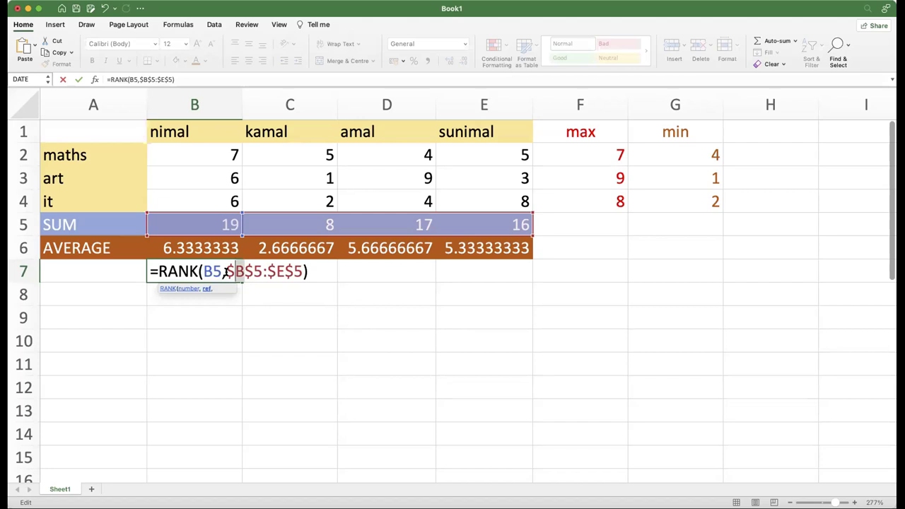
{"action": "key", "text": "shift+Left"}
{"action": "key", "text": "shift+Left"}
{"action": "key", "text": "Right"}
{"action": "key", "text": "Right"}
{"action": "key", "text": "Right"}
{"action": "key", "text": "BackSpace"}
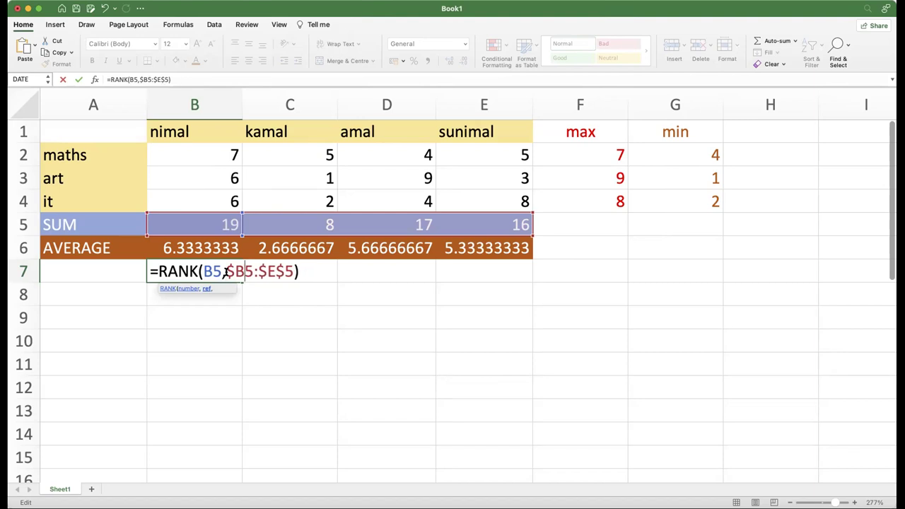
{"action": "type", "text": "$"}
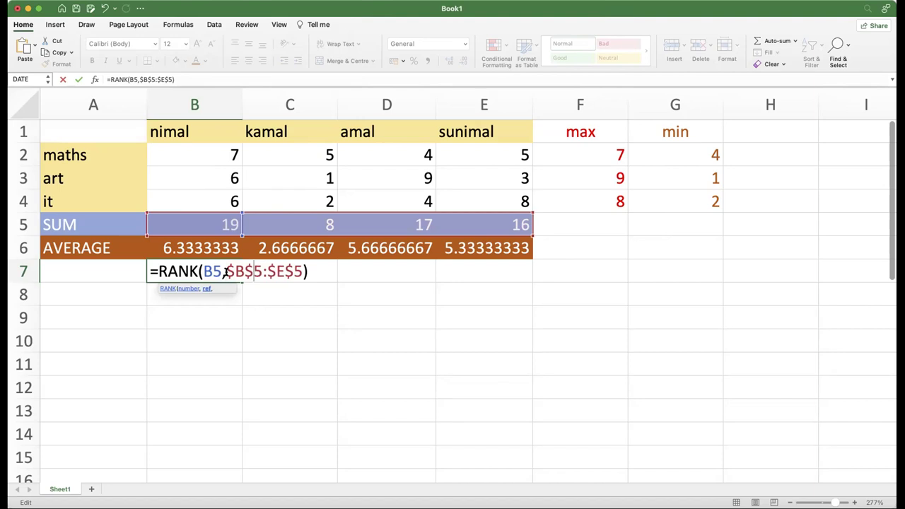
Review the dollar signs in the range's end reference $E$5 and enter the edited RANK formula in cell B7
{"action": "key", "text": "Right"}
{"action": "key", "text": "Right"}
{"action": "key", "text": "Right"}
{"action": "key", "text": "shift+Left"}
{"action": "key", "text": "Right"}
{"action": "key", "text": "Right"}
{"action": "key", "text": "shift+Right"}
{"action": "key", "text": "Right"}
{"action": "key", "text": "Right"}
{"action": "key", "text": "Right"}
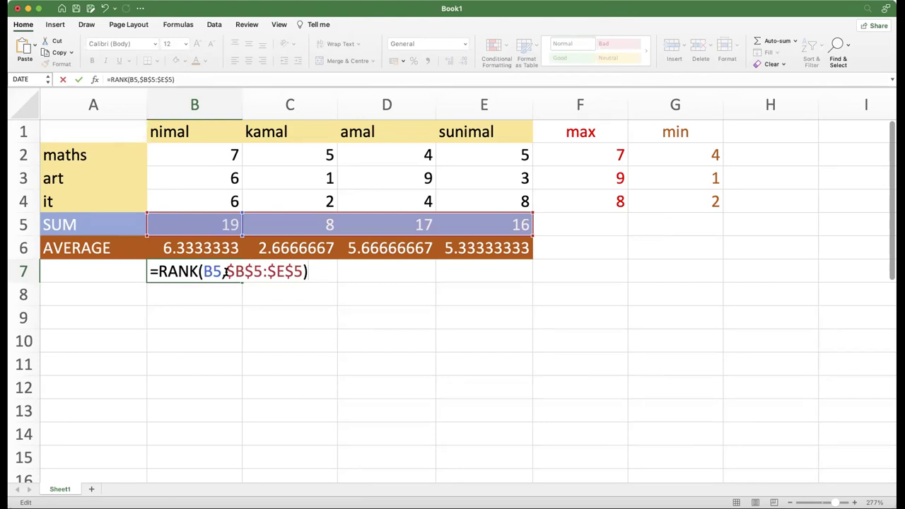
{"action": "key", "text": "Return"}
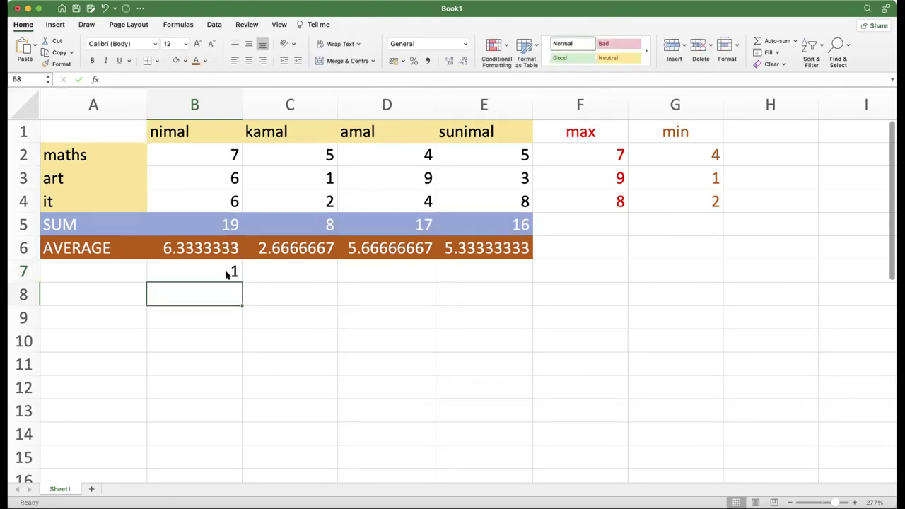
Fill the RANK formula with the absolute range from cell B7 across to cell E7
{"action": "left_click", "coordinate": [227, 273]}
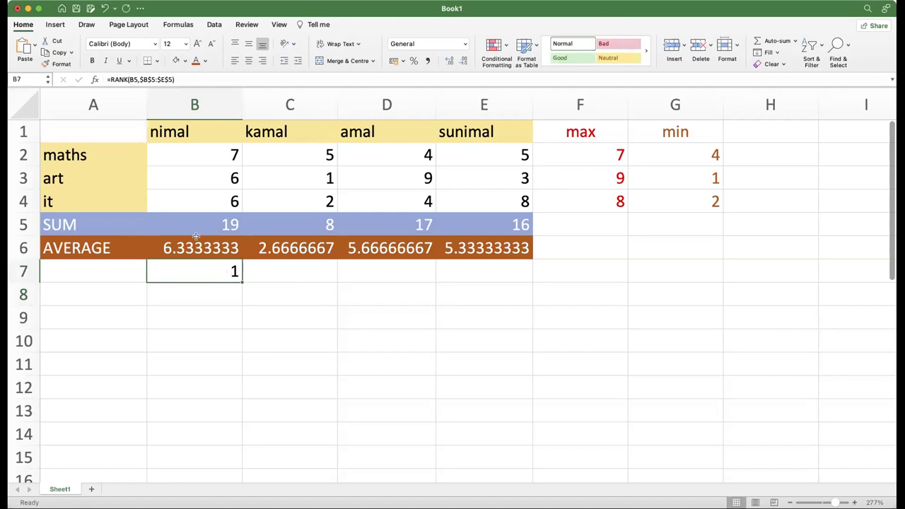
{"action": "left_click_drag", "start_coordinate": [242, 281], "coordinate": [501, 283]}
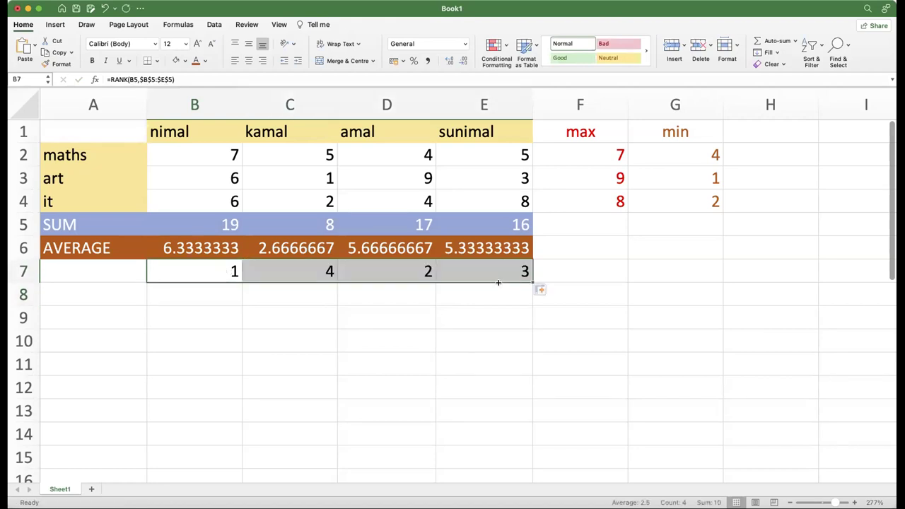
{"action": "left_click", "coordinate": [313, 297]}
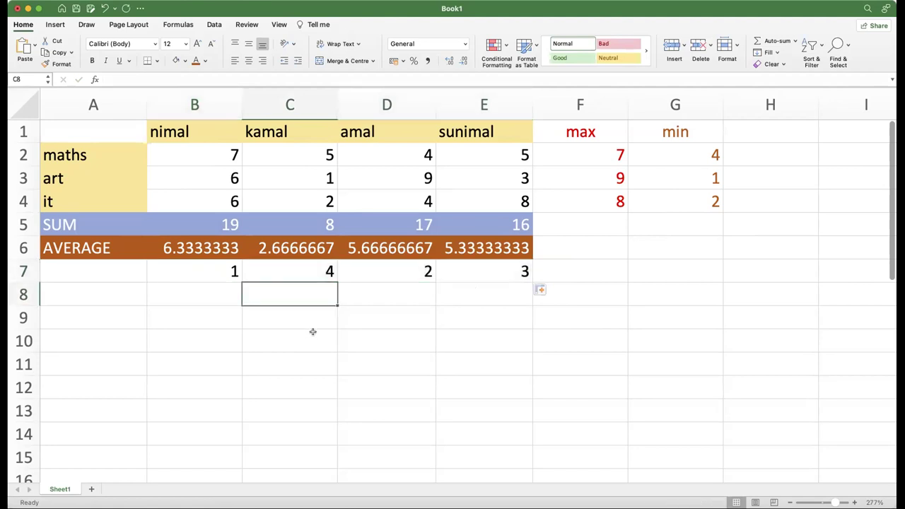
Check the copied RANK formulas and the resulting ranks in cells B7 to E7
{"action": "left_click", "coordinate": [401, 275]}
{"action": "left_click", "coordinate": [501, 273]}
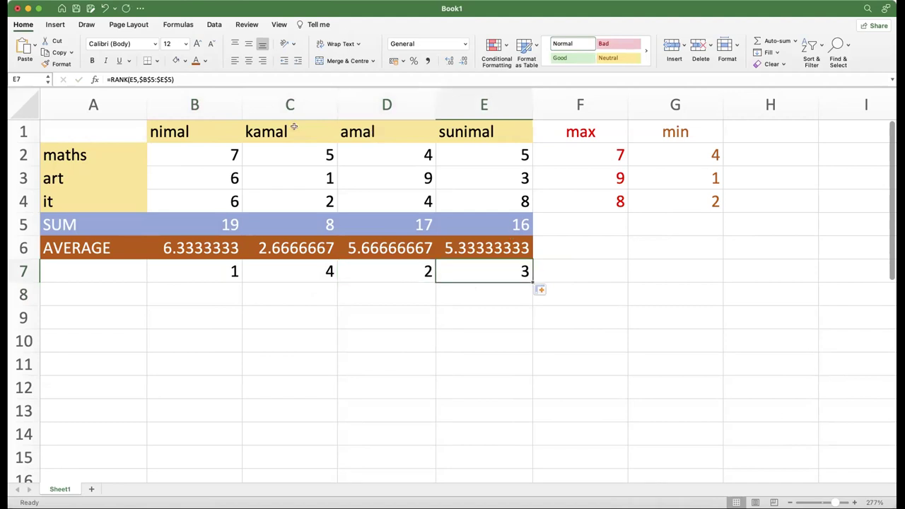
{"action": "left_click", "coordinate": [291, 269]}
{"action": "left_click_drag", "start_coordinate": [205, 270], "coordinate": [476, 275]}
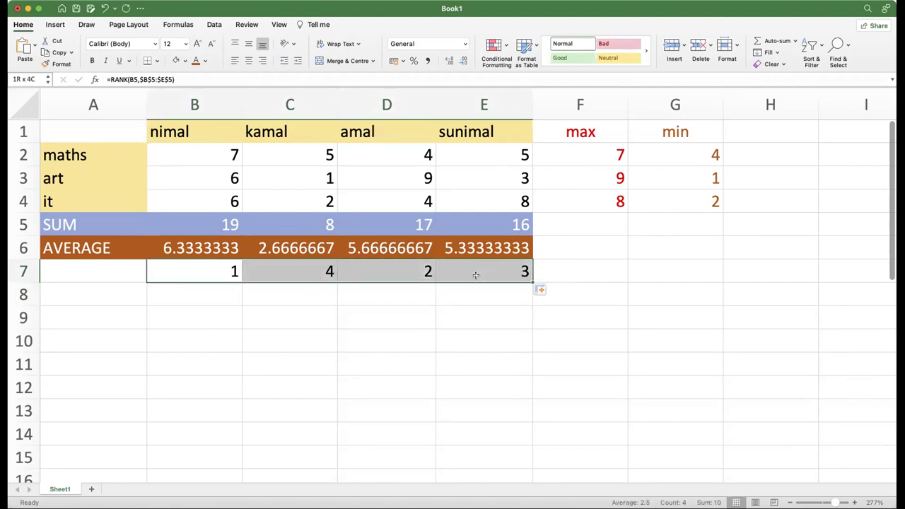
{"action": "left_click", "coordinate": [198, 304]}
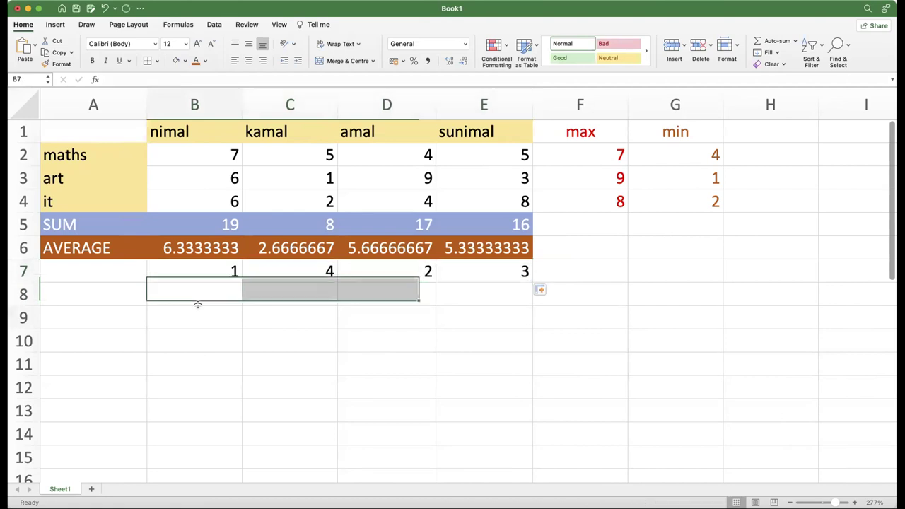
Examine each dollar sign in the absolute range $B$5:$E$5 of cell B7's RANK formula
{"action": "double_click", "coordinate": [234, 271]}
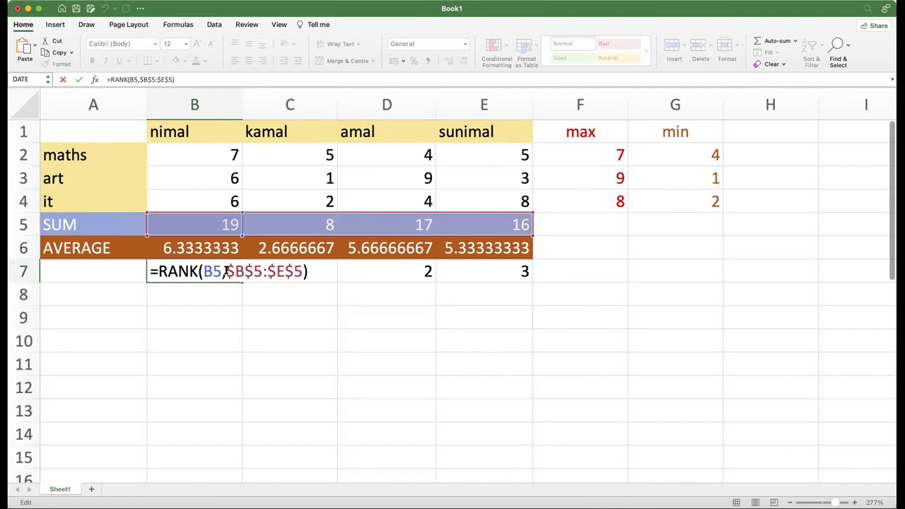
{"action": "left_click", "coordinate": [227, 272]}
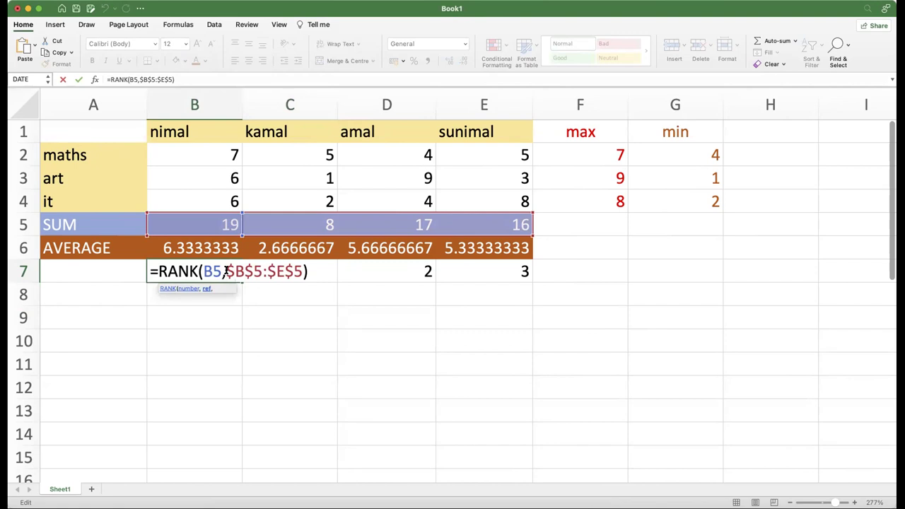
{"action": "key", "text": "shift+Right"}
{"action": "left_click", "coordinate": [254, 270]}
{"action": "double_click", "coordinate": [249, 272]}
{"action": "double_click", "coordinate": [264, 271]}
{"action": "left_click", "coordinate": [290, 271]}
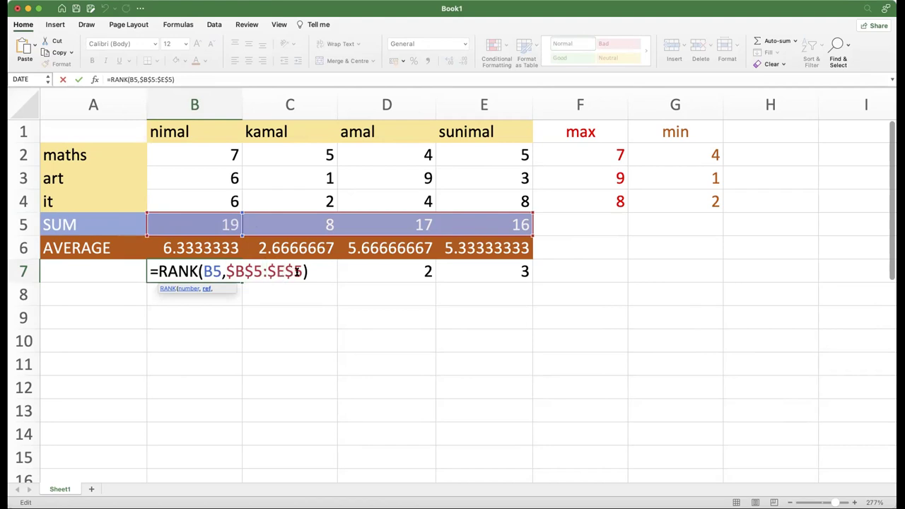
{"action": "left_click", "coordinate": [231, 324]}
Repeat the fill of cell B7's RANK formula across the other students' cells through E7
{"action": "left_click", "coordinate": [232, 272]}
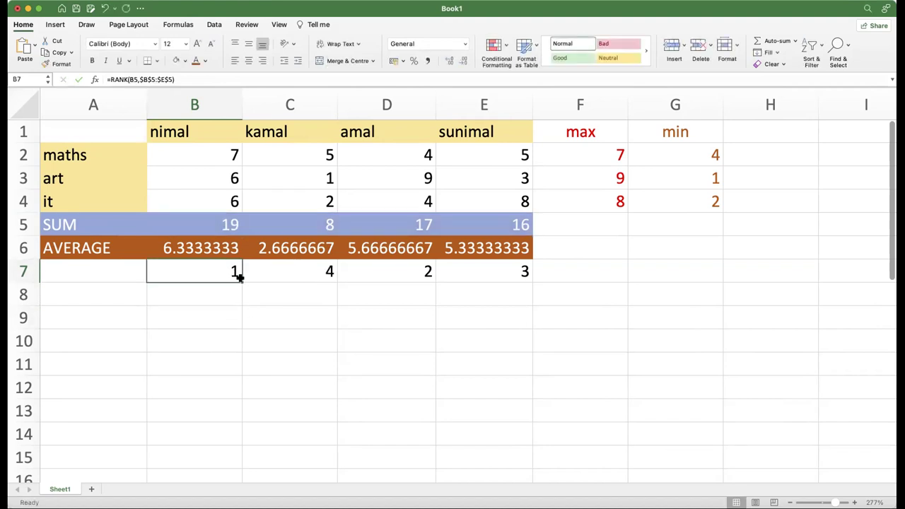
{"action": "left_click_drag", "start_coordinate": [241, 279], "coordinate": [506, 281]}
{"action": "left_click", "coordinate": [265, 324]}
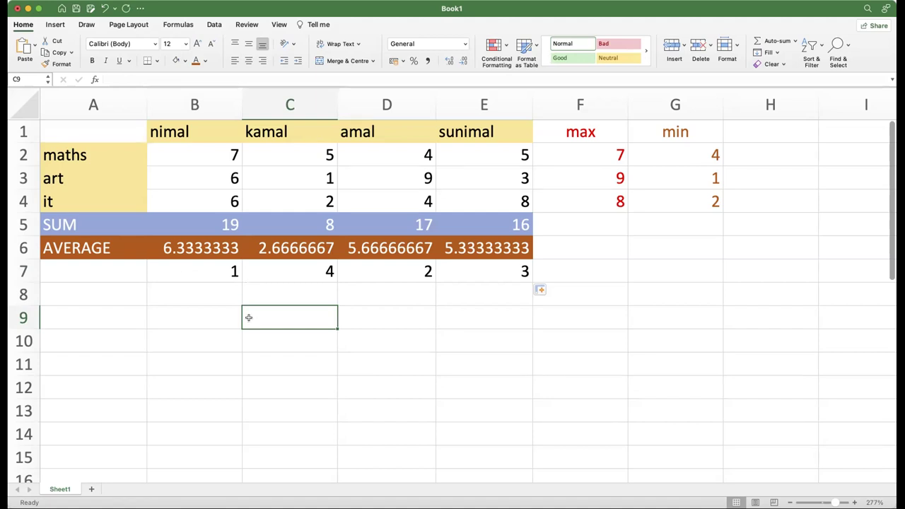
Label the ranking row by entering Rank in cell A7
{"action": "left_click", "coordinate": [107, 273]}
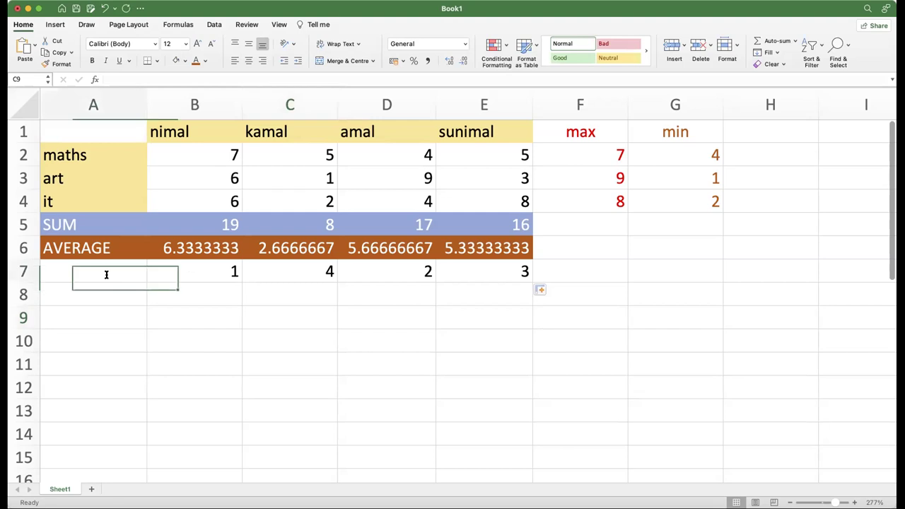
{"action": "double_click", "coordinate": [107, 274]}
{"action": "type", "text": "Rank"}
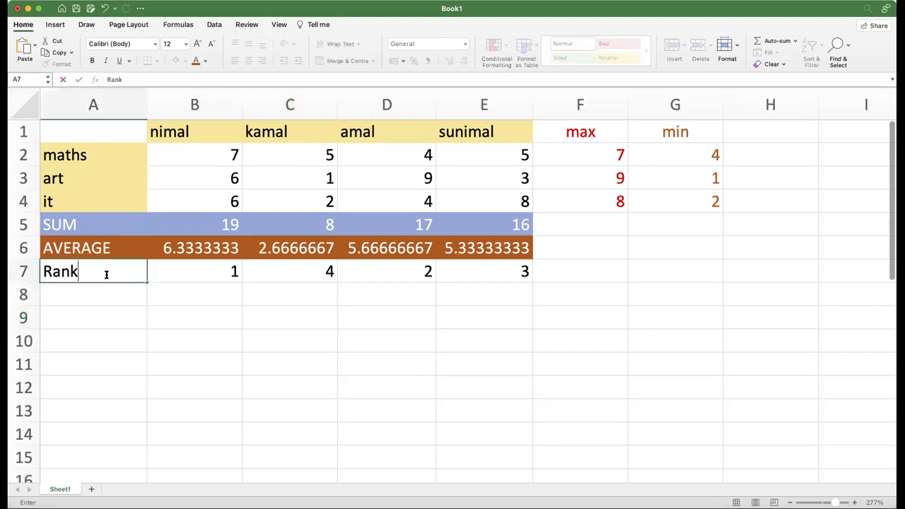
{"action": "left_click", "coordinate": [485, 272]}
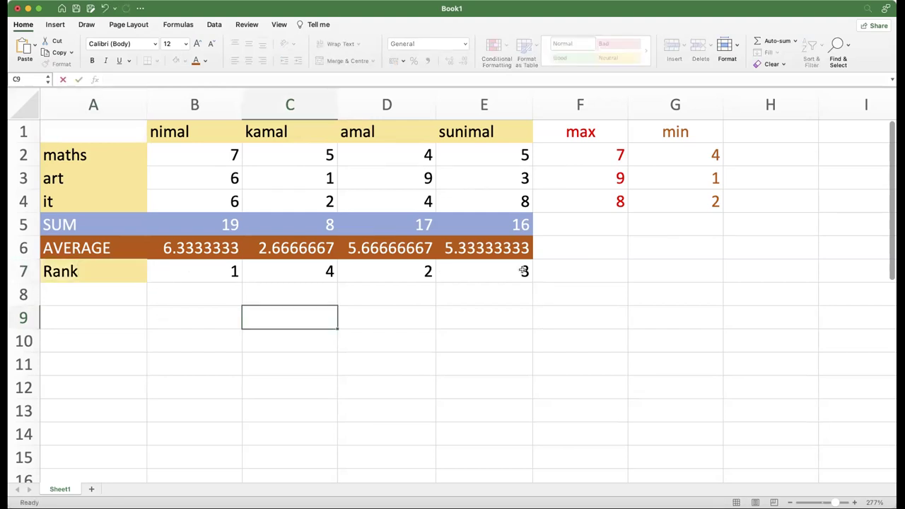
Format the Rank row from A7 to E7 with white text and a dark gold fill
{"action": "left_click", "coordinate": [520, 270]}
{"action": "left_click_drag", "start_coordinate": [220, 265], "coordinate": [51, 273]}
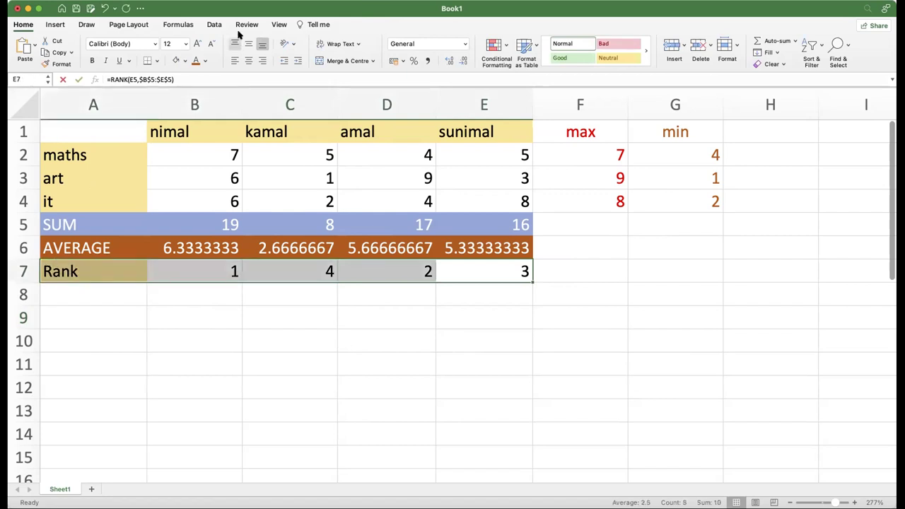
{"action": "left_click", "coordinate": [205, 63]}
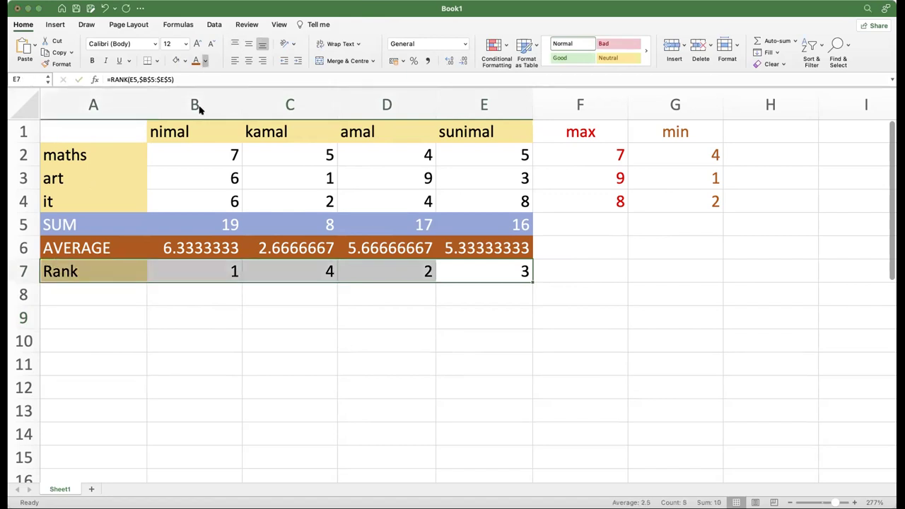
{"action": "left_click", "coordinate": [199, 108]}
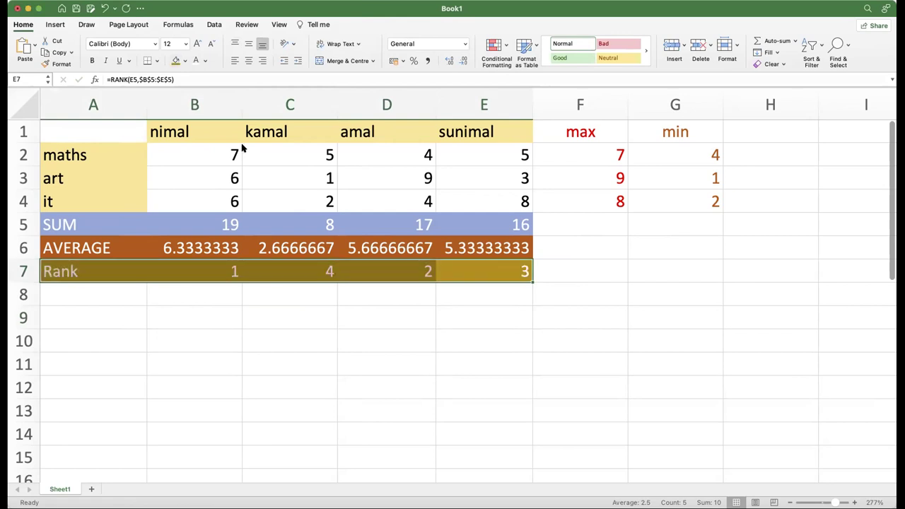
{"action": "left_click", "coordinate": [202, 336]}
Examine the number argument B5 and the absolute range $B$5:$E$5 in cell B7's RANK formula
{"action": "double_click", "coordinate": [188, 270]}
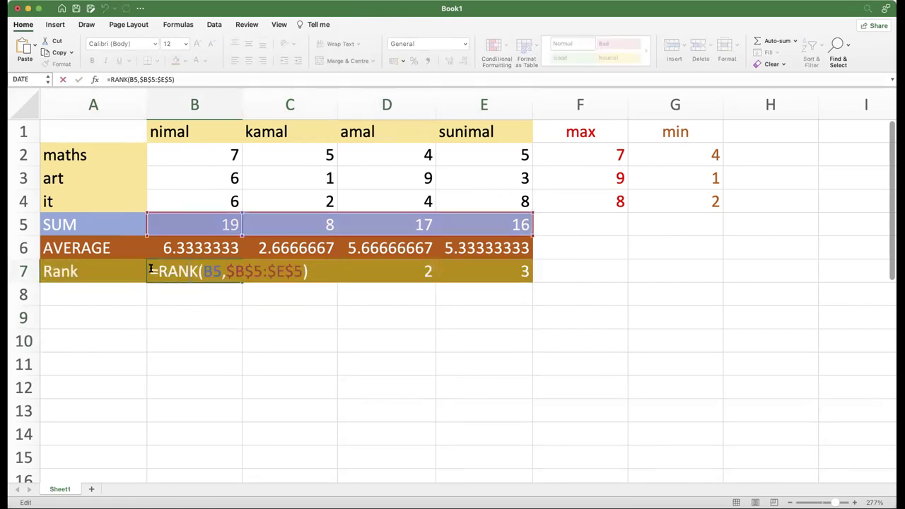
{"action": "left_click", "coordinate": [197, 270]}
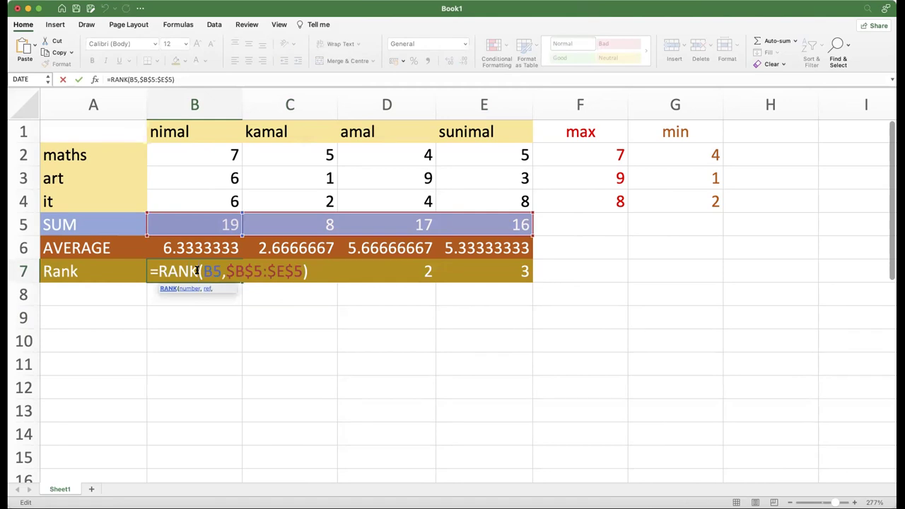
{"action": "left_click_drag", "start_coordinate": [203, 271], "coordinate": [219, 271]}
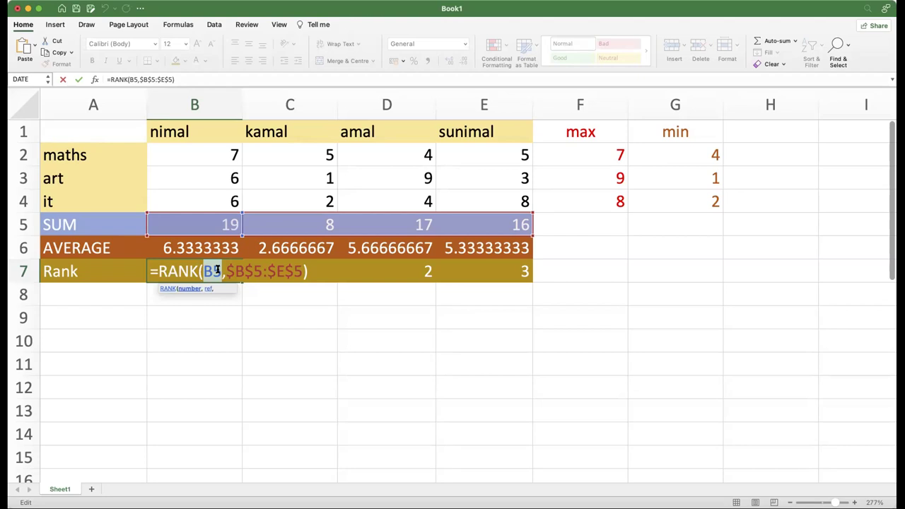
{"action": "left_click", "coordinate": [217, 271]}
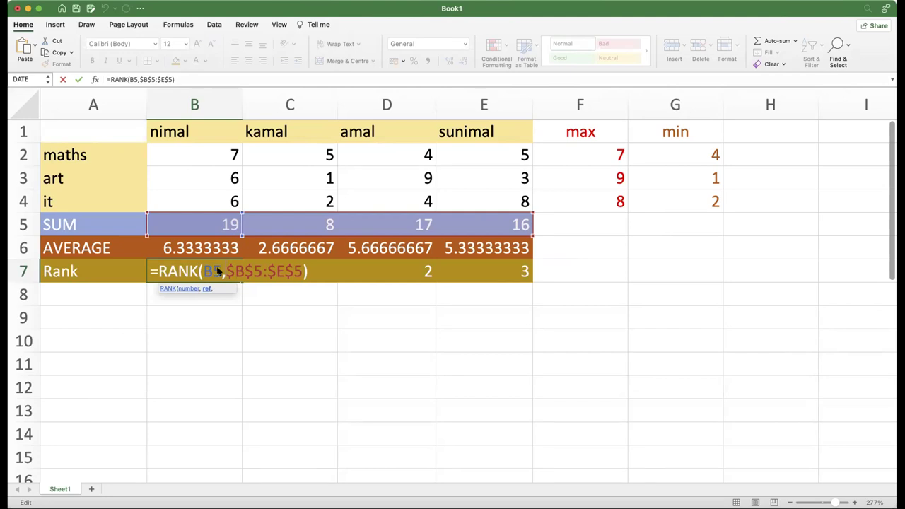
{"action": "key", "text": "Return"}
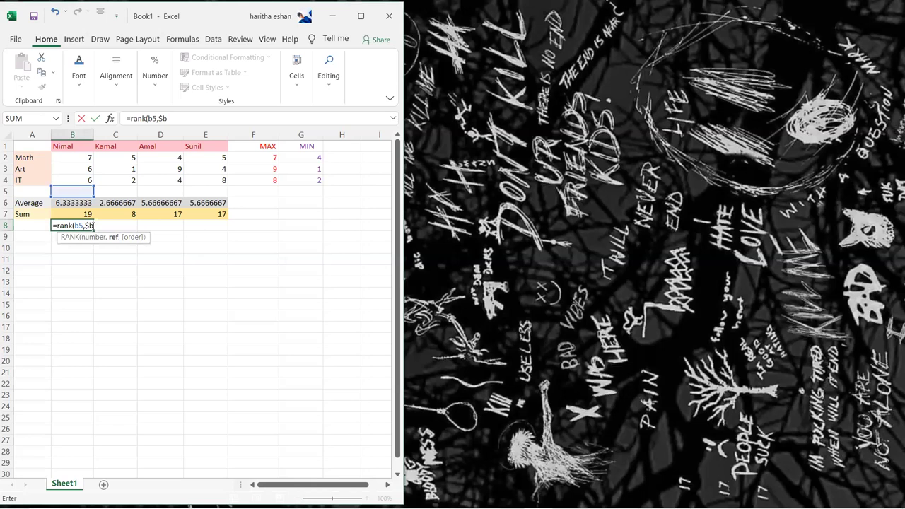
In the other marks workbook, complete cell B8's formula as =RANK(B5,B7:E7), using the Sum row as the range
{"action": "key", "text": "BackSpace"}
{"action": "key", "text": "BackSpace"}
{"action": "key", "text": "XF86AudioLowerVolume"}
{"action": "left_click_drag", "start_coordinate": [52, 213], "coordinate": [215, 213]}
{"action": "key", "text": "Return"}
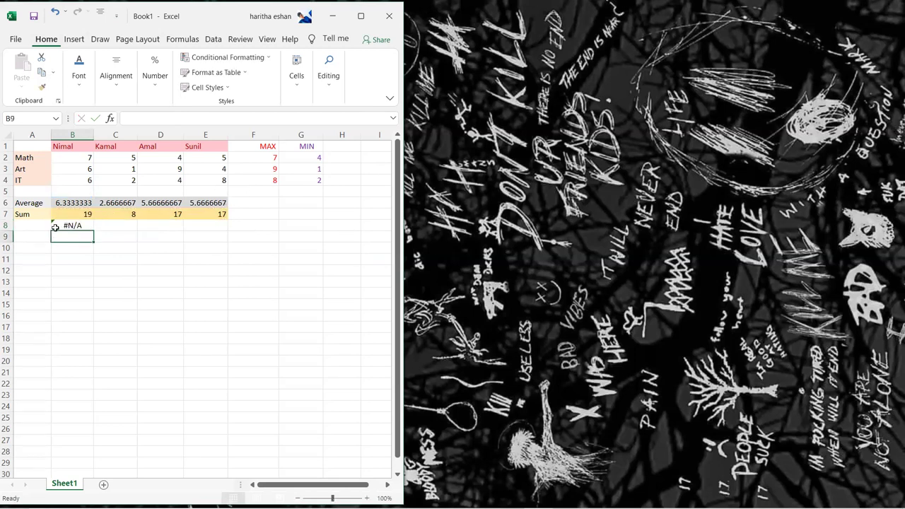
Change the number argument of cell B8's RANK formula to B7
{"action": "key", "text": "Up"}
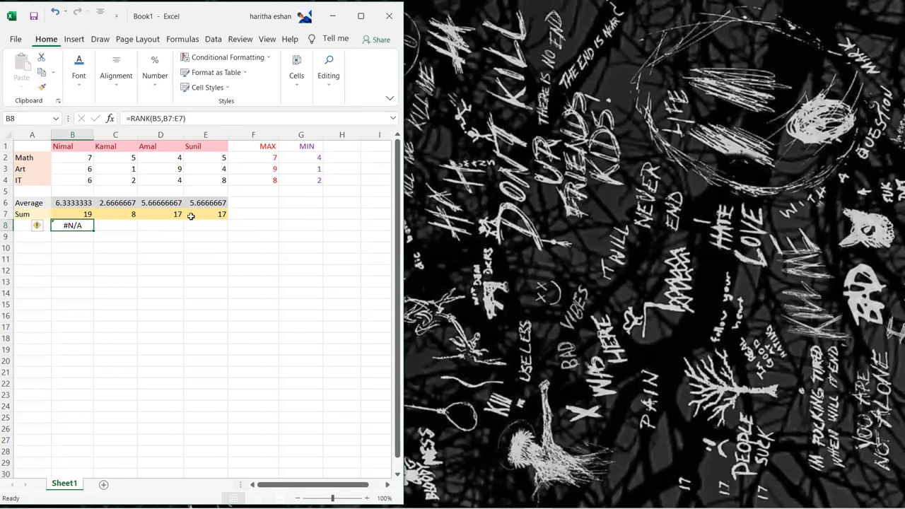
{"action": "double_click", "coordinate": [81, 225]}
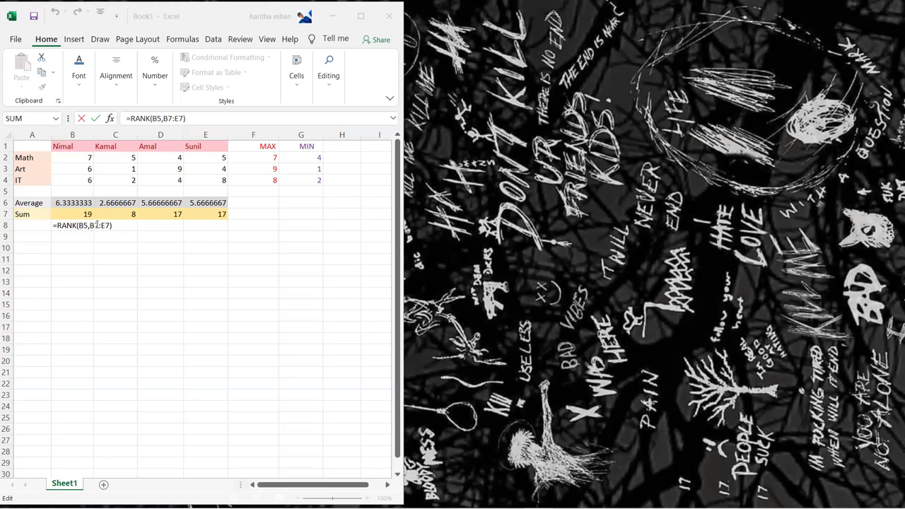
{"action": "left_click", "coordinate": [97, 225]}
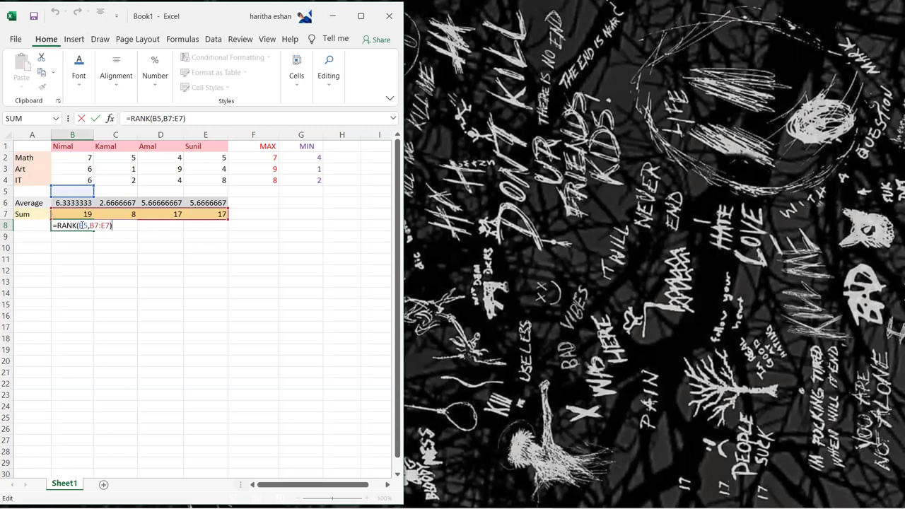
{"action": "left_click", "coordinate": [87, 225]}
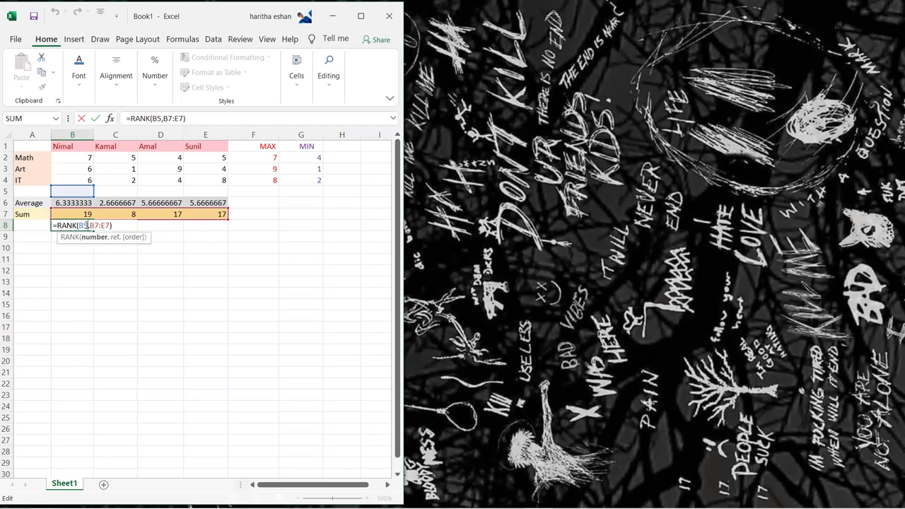
{"action": "key", "text": "BackSpace"}
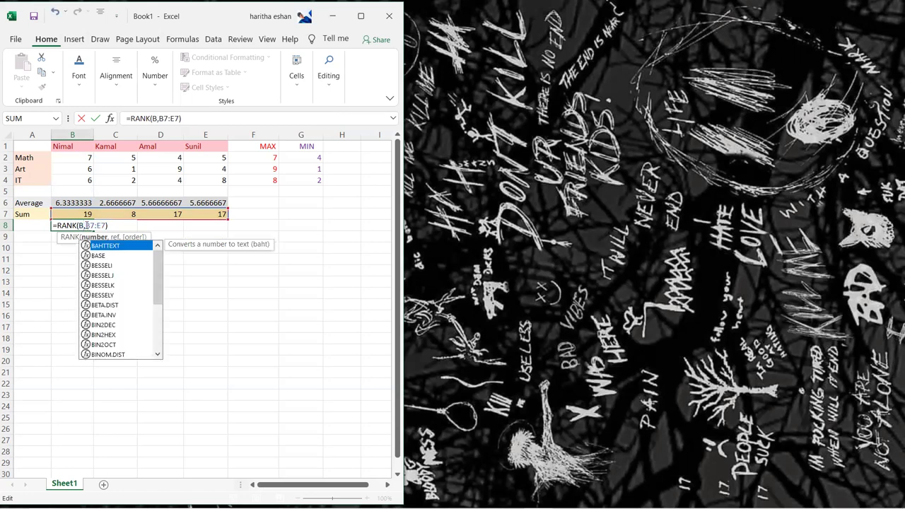
{"action": "type", "text": "7"}
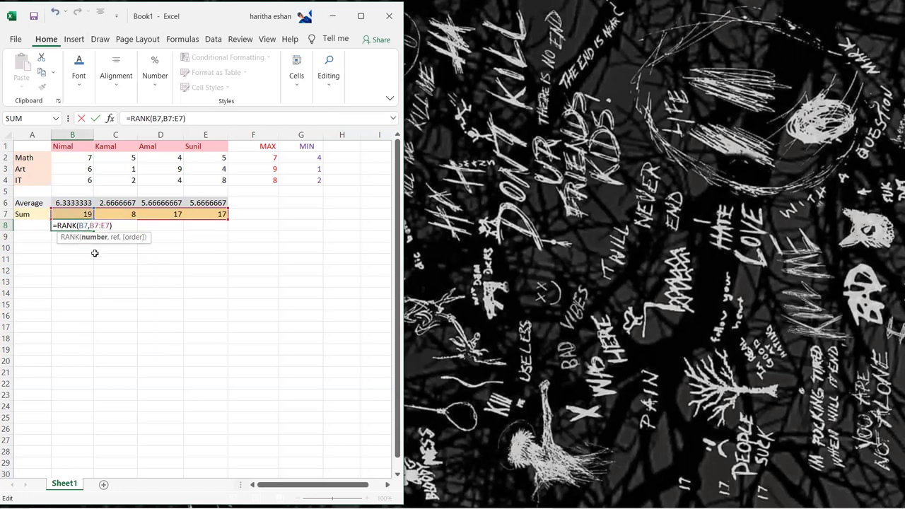
{"action": "key", "text": "Return"}
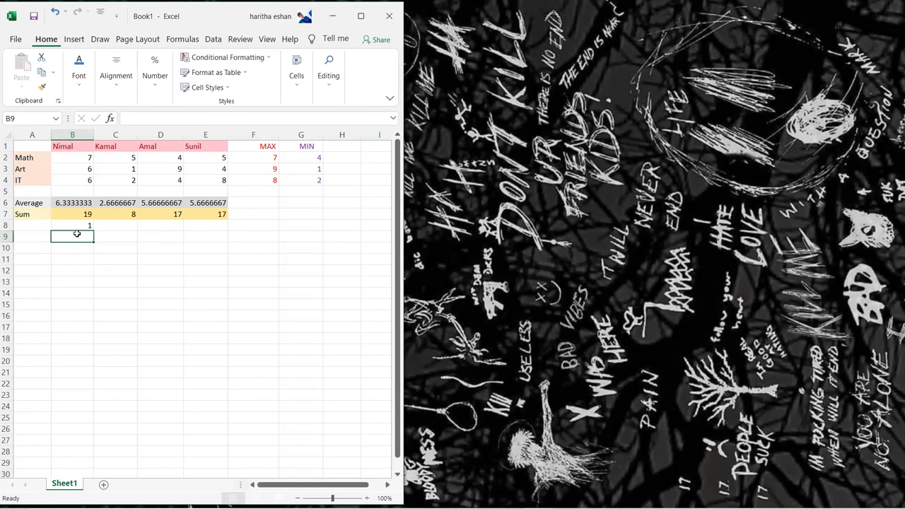
Start a RANK formula in cell B9 that ranks B7 within the Sum row range B7:E7
{"action": "type", "text": "="}
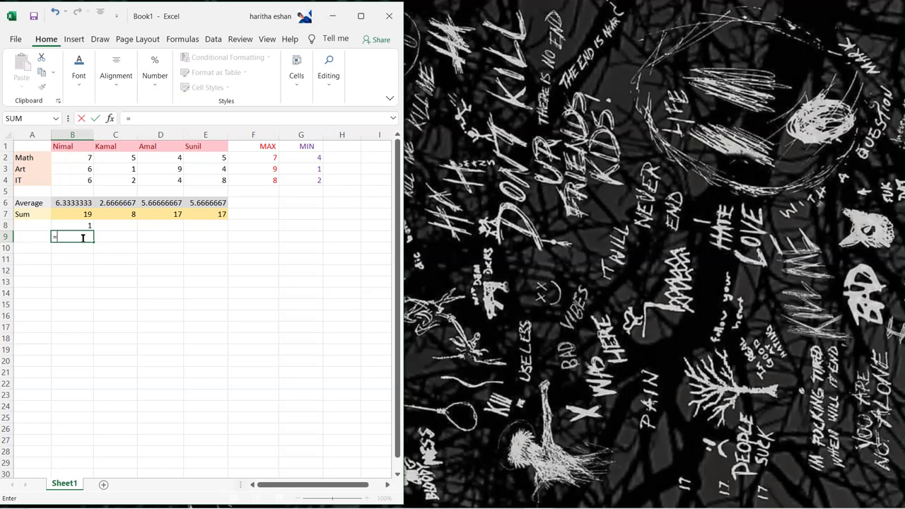
{"action": "type", "text": "ra"}
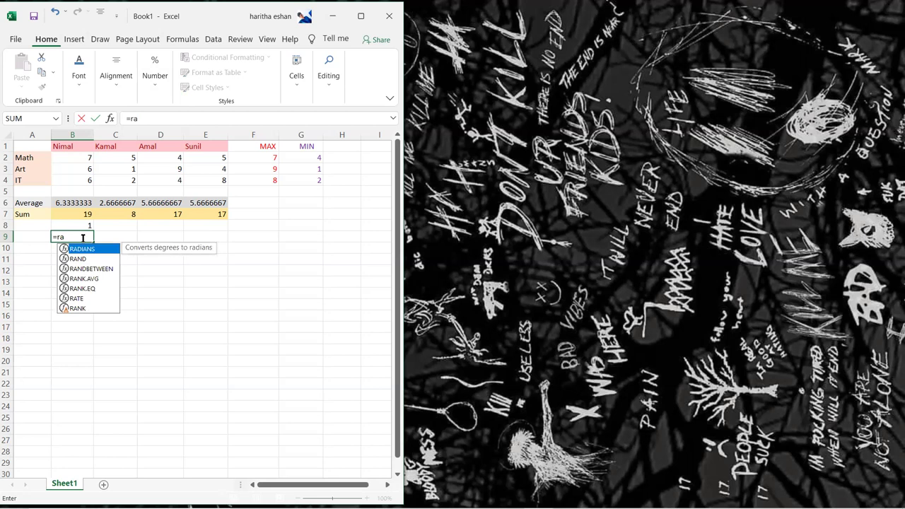
{"action": "type", "text": "nk"}
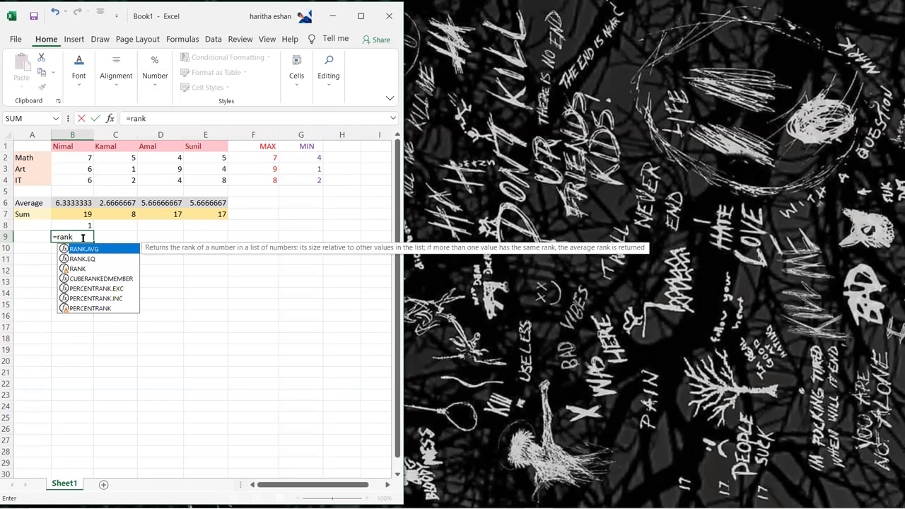
{"action": "type", "text": "("}
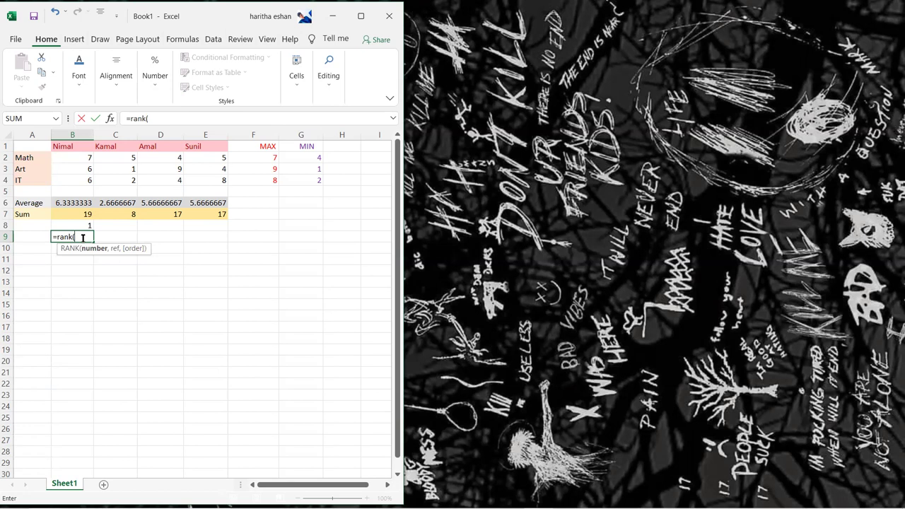
{"action": "type", "text": "b"}
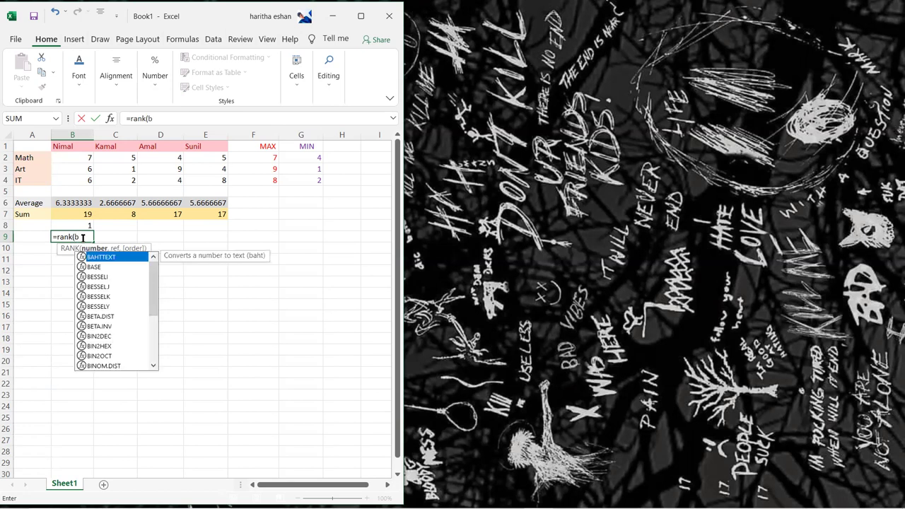
{"action": "key", "text": "BackSpace"}
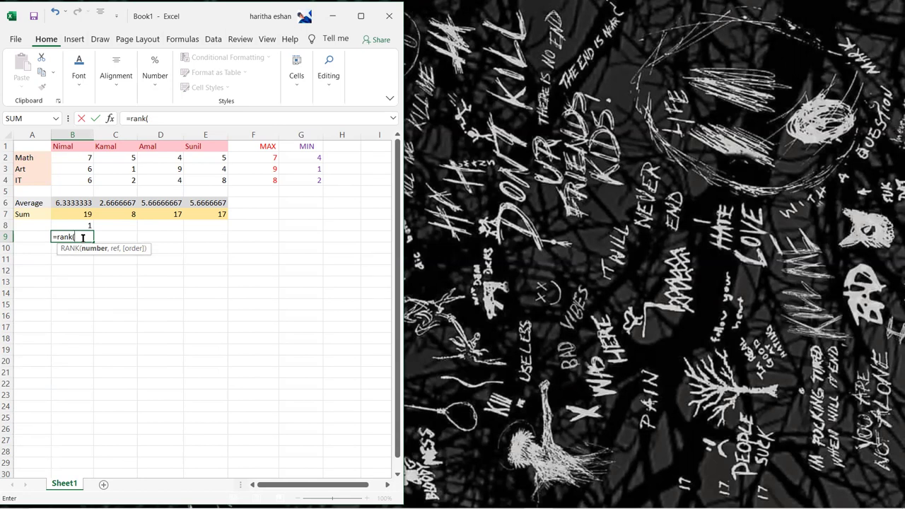
{"action": "type", "text": "b"}
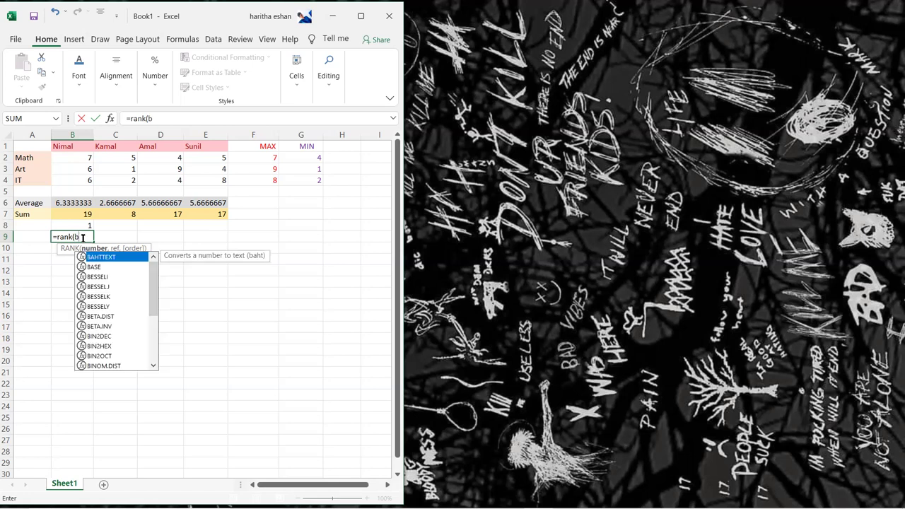
{"action": "type", "text": "7"}
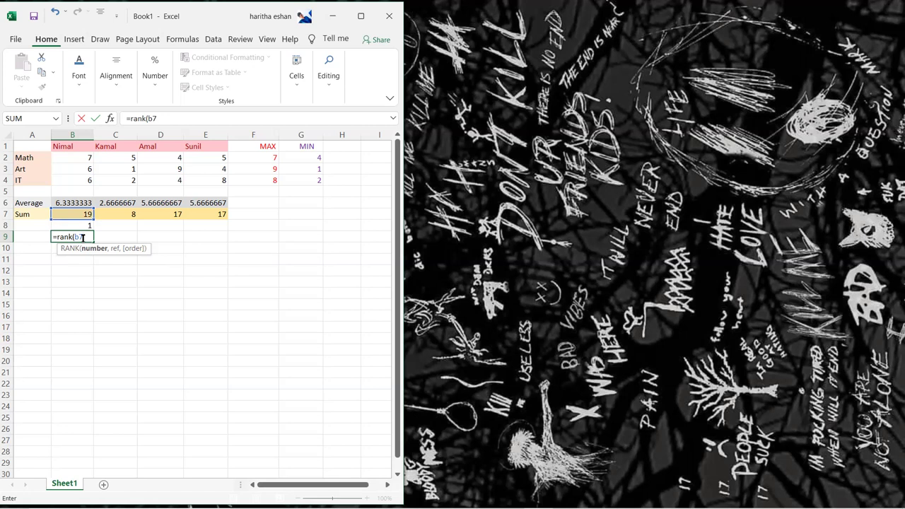
{"action": "type", "text": ","}
{"action": "left_click_drag", "start_coordinate": [61, 214], "coordinate": [207, 214]}
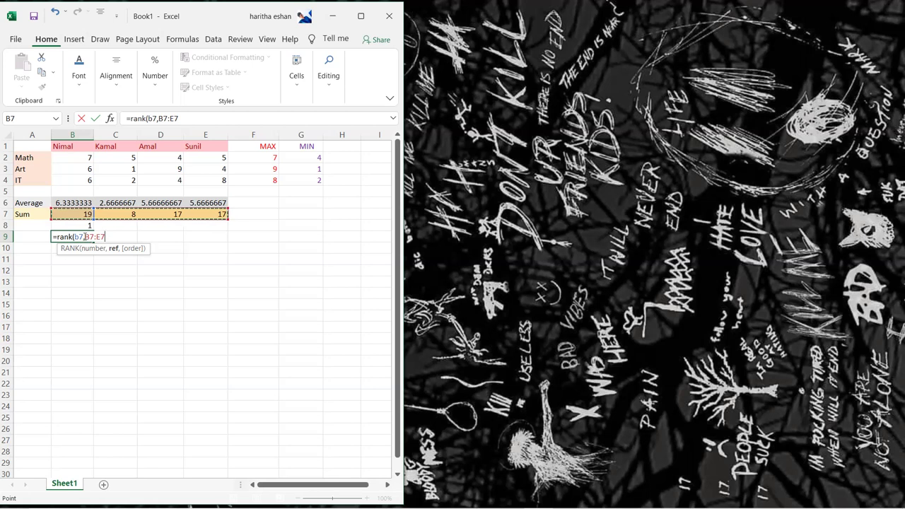
Add dollar signs to the range in cell B9's RANK formula, entering it as $B$7:$E47, and accept the formula
{"action": "left_click", "coordinate": [85, 237]}
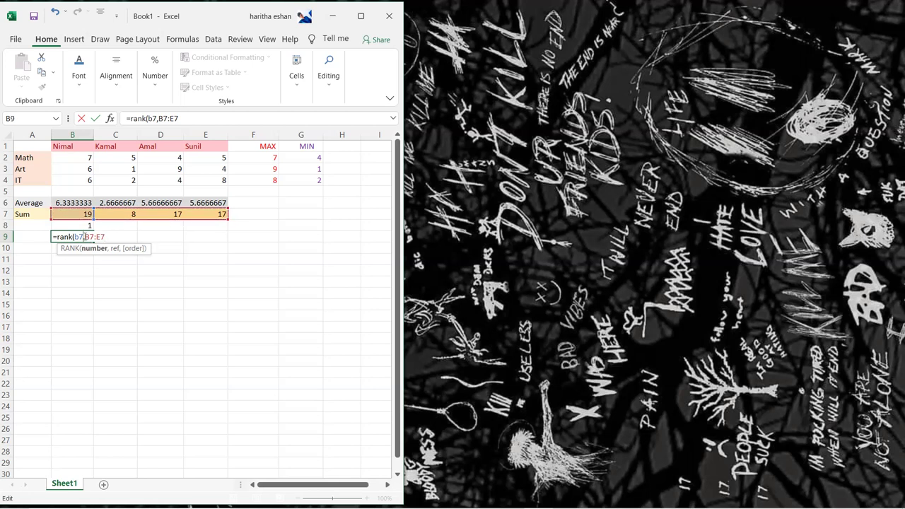
{"action": "left_click", "coordinate": [86, 237]}
{"action": "type", "text": "$"}
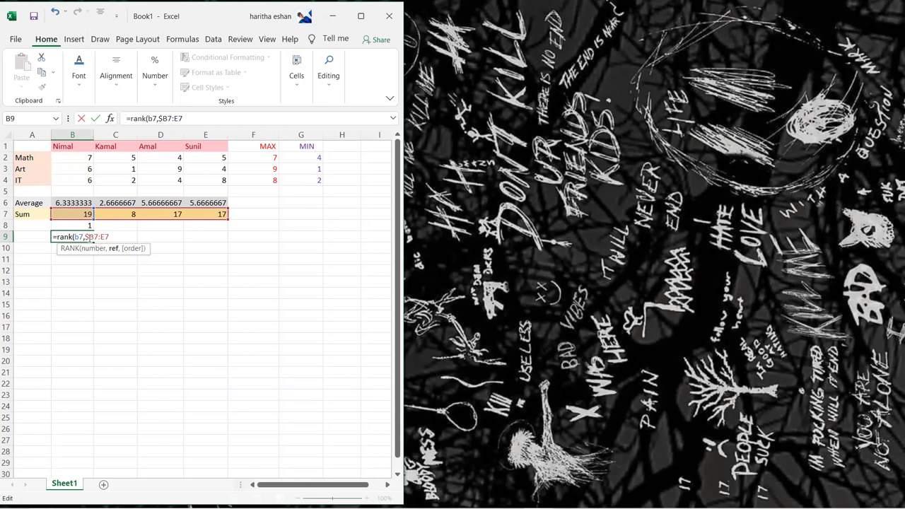
{"action": "left_click", "coordinate": [93, 237]}
{"action": "type", "text": "$"}
{"action": "key", "text": "Right"}
{"action": "type", "text": "$"}
{"action": "key", "text": "Right"}
{"action": "type", "text": "4"}
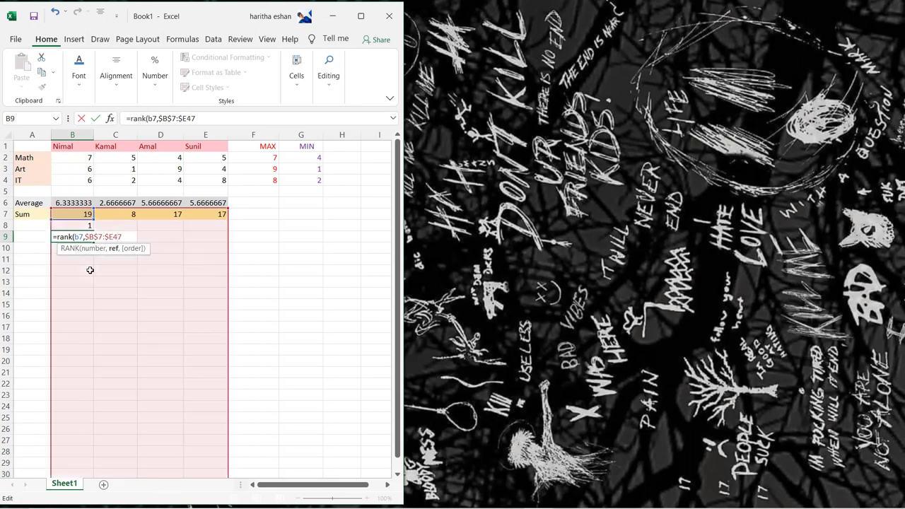
{"action": "left_click_drag", "start_coordinate": [318, 305], "coordinate": [217, 317]}
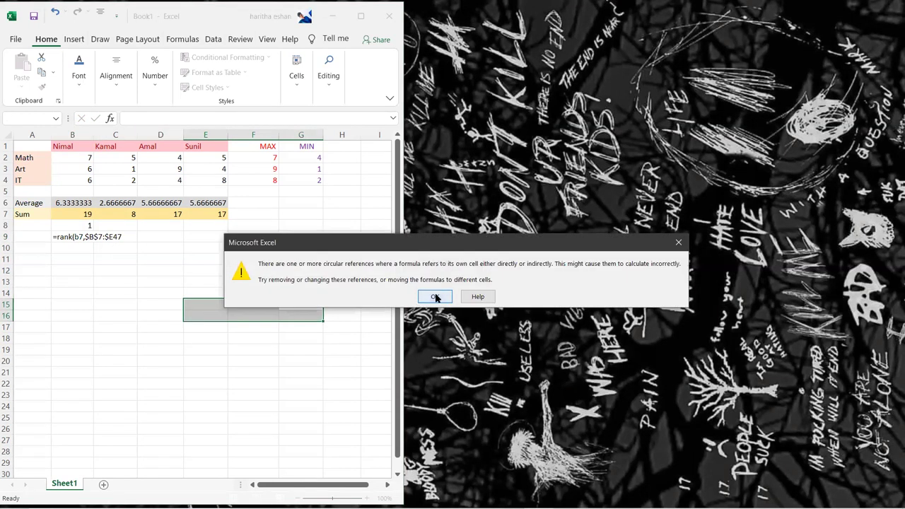
{"action": "left_click", "coordinate": [436, 297]}
{"action": "left_click", "coordinate": [269, 338]}
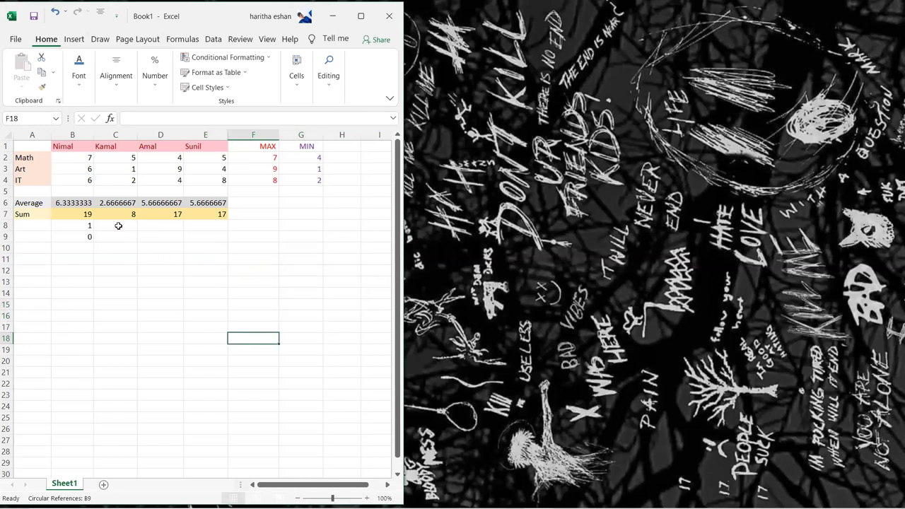
Correct the range in cell B9's RANK formula to $B$7:$E$7 and accept the formula
{"action": "double_click", "coordinate": [87, 237]}
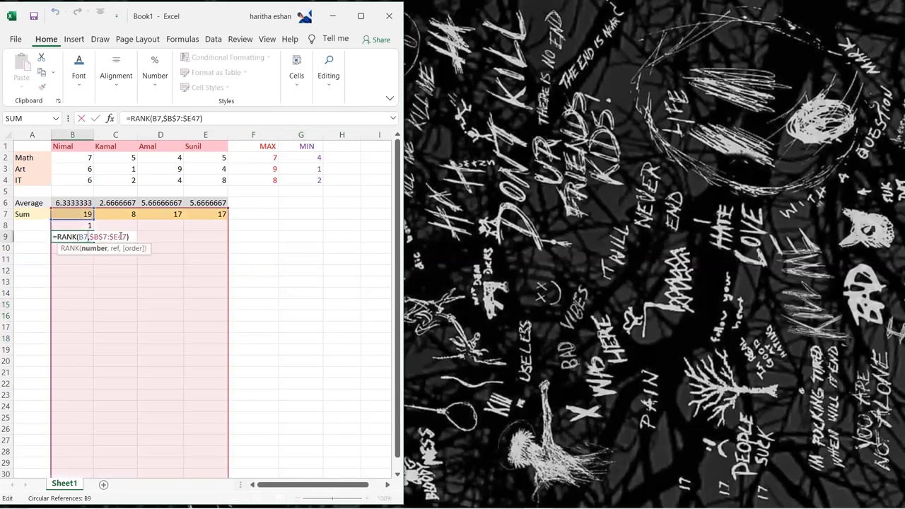
{"action": "left_click", "coordinate": [124, 237]}
{"action": "key", "text": "BackSpace"}
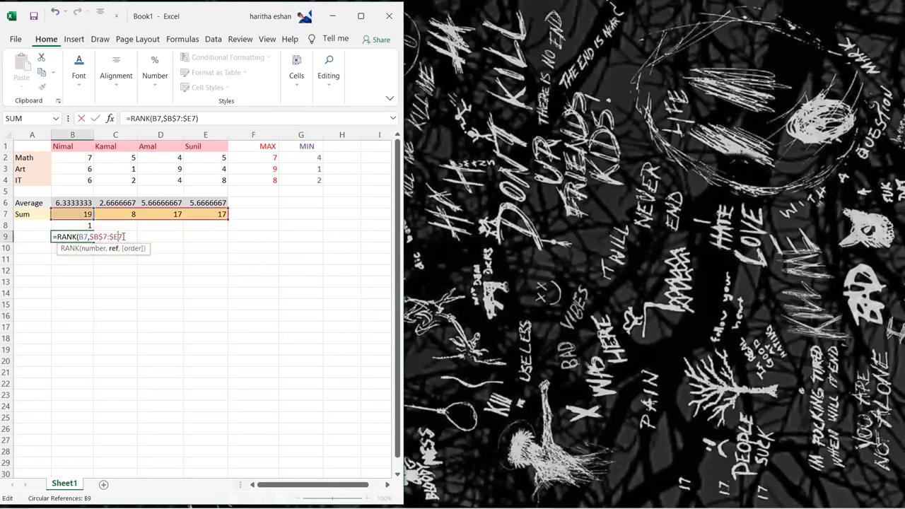
{"action": "type", "text": "$"}
{"action": "key", "text": "Return"}
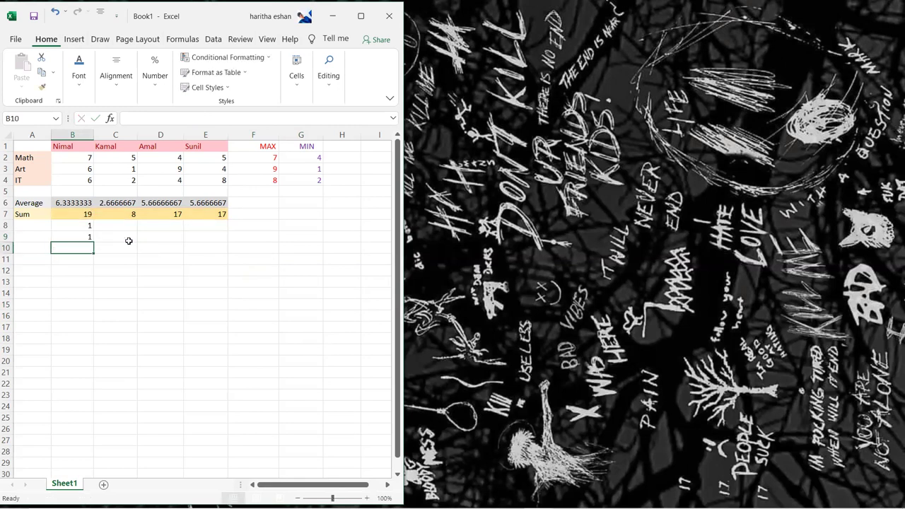
Check cell B8's RANK formula with relative references and fill it across to E8
{"action": "double_click", "coordinate": [83, 226]}
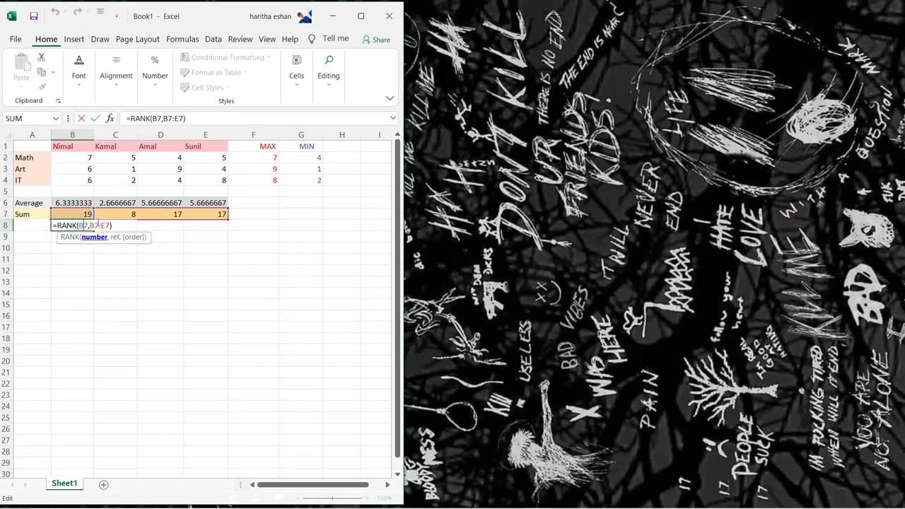
{"action": "left_click_drag", "start_coordinate": [108, 304], "coordinate": [141, 323]}
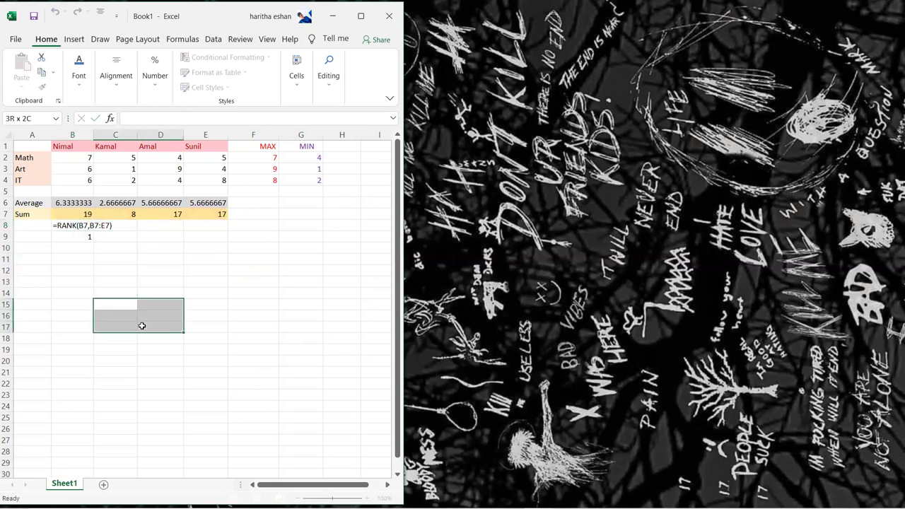
{"action": "left_click", "coordinate": [57, 302]}
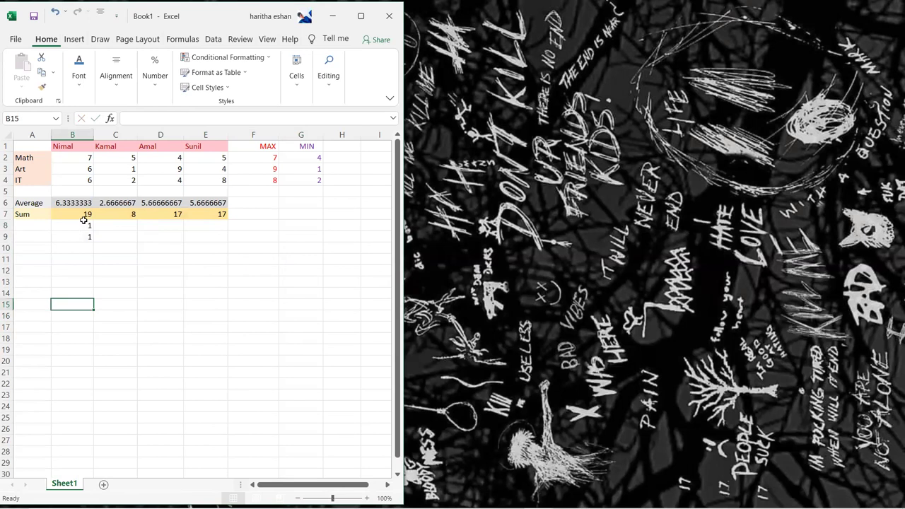
{"action": "left_click", "coordinate": [86, 224]}
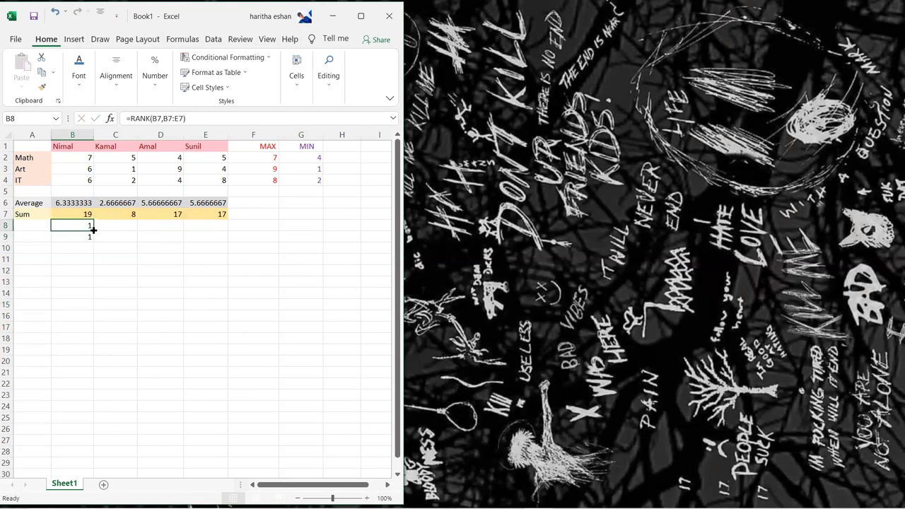
{"action": "left_click_drag", "start_coordinate": [92, 230], "coordinate": [215, 234]}
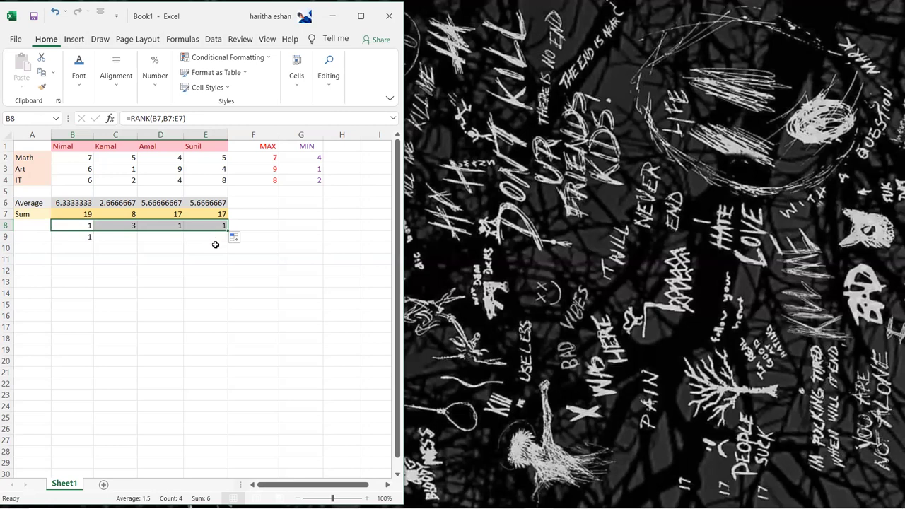
{"action": "left_click", "coordinate": [215, 252]}
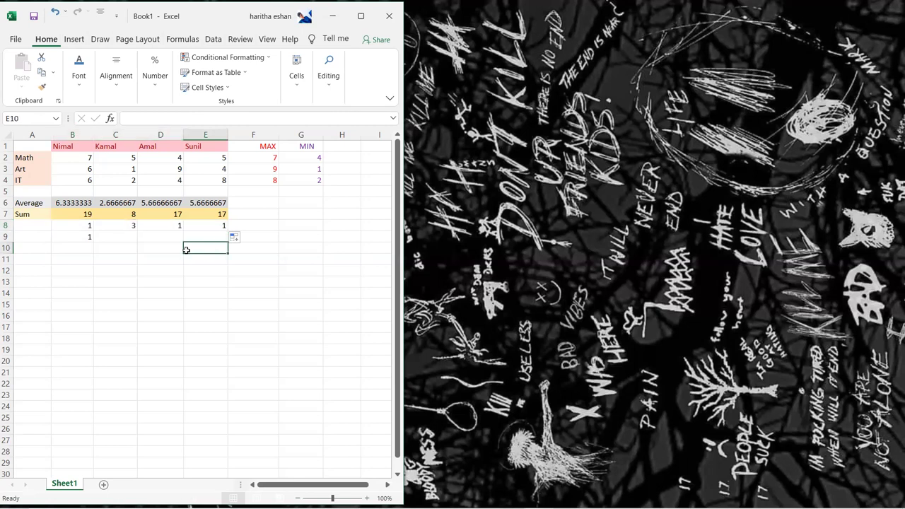
{"action": "left_click", "coordinate": [172, 251]}
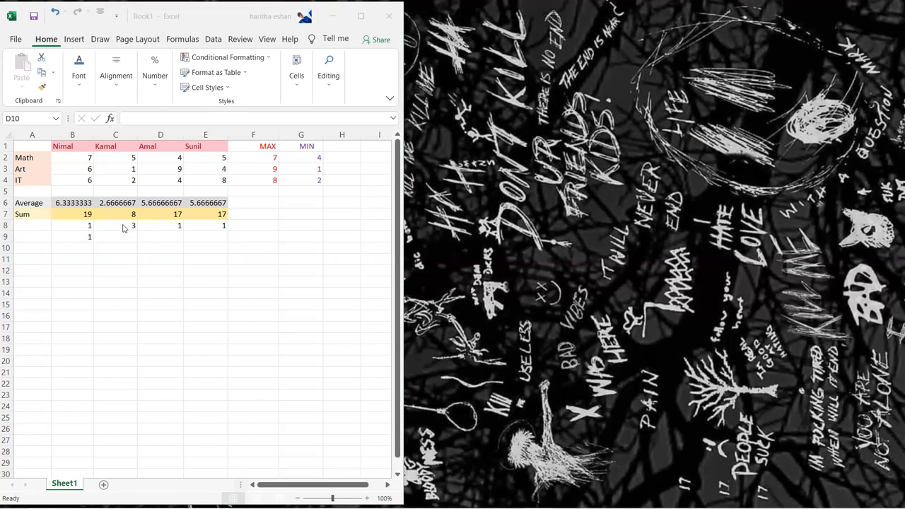
Fill cell B9's RANK formula with absolute references across to E9
{"action": "left_click", "coordinate": [86, 236]}
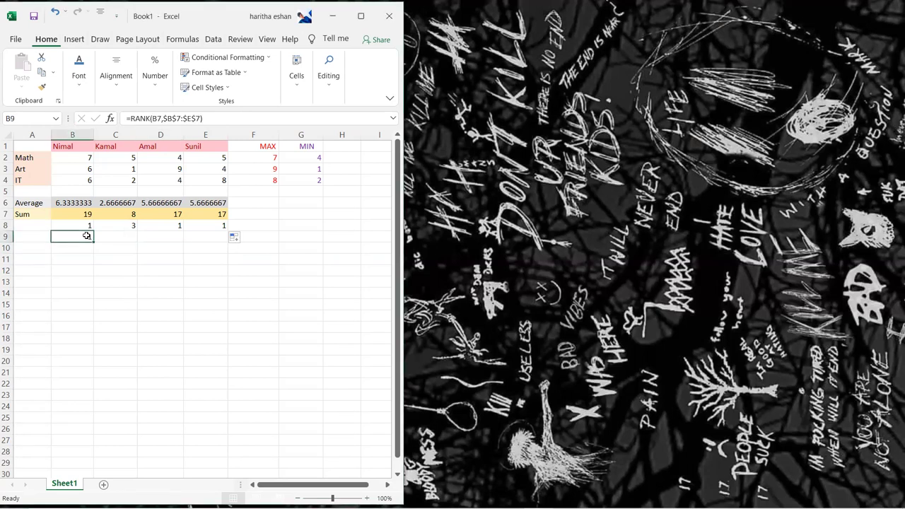
{"action": "left_click_drag", "start_coordinate": [93, 241], "coordinate": [227, 239]}
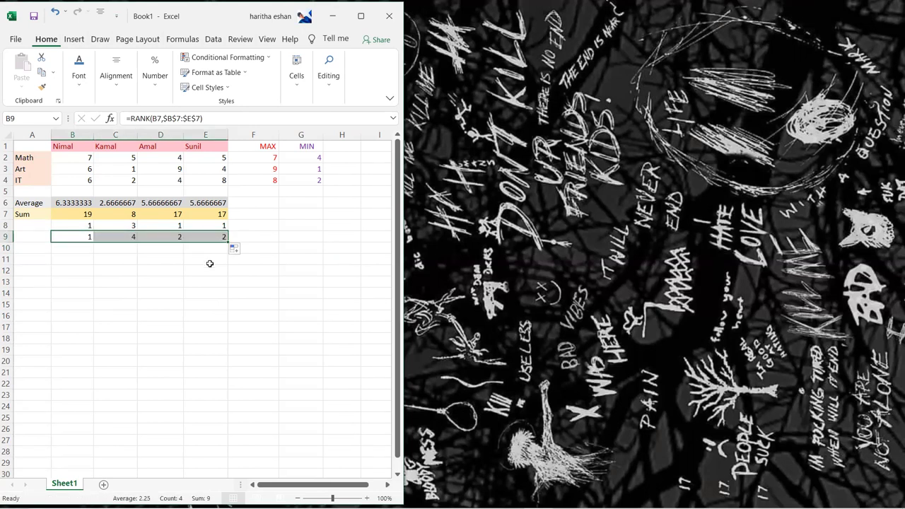
{"action": "left_click", "coordinate": [210, 263]}
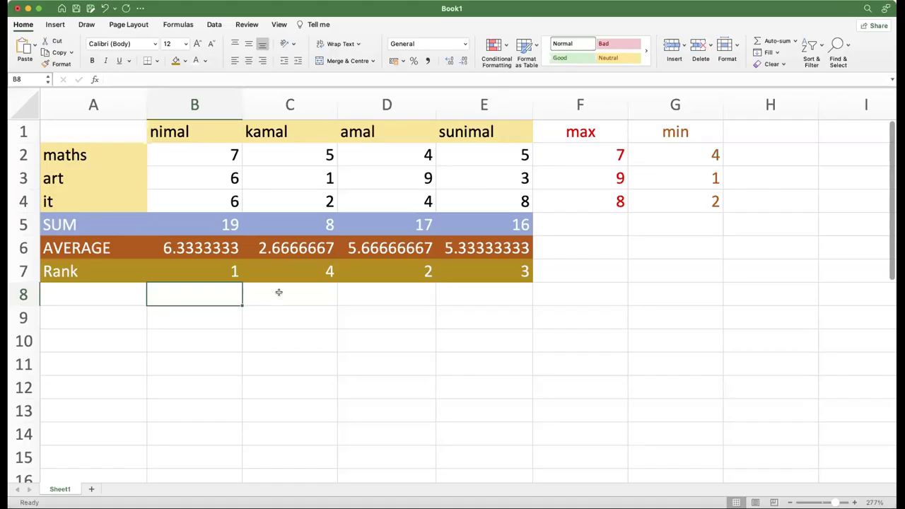
{"action": "left_click", "coordinate": [277, 292]}
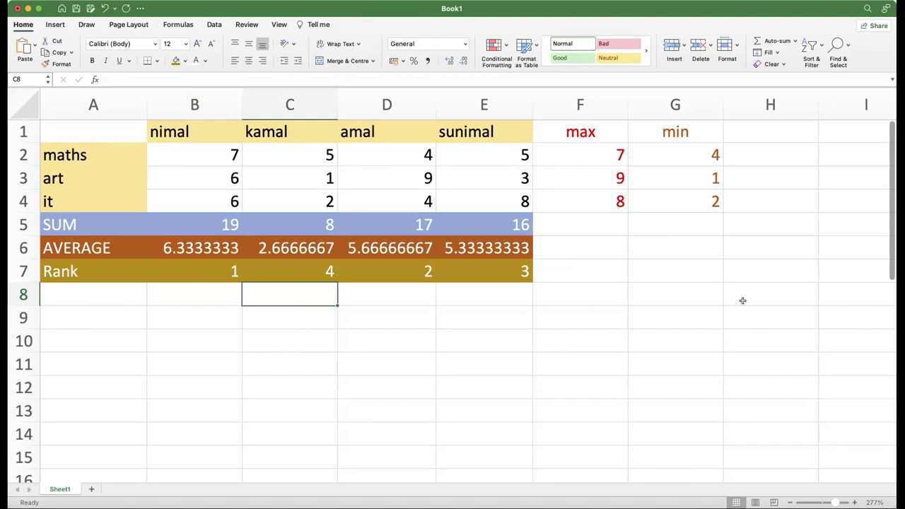
{"action": "left_click", "coordinate": [201, 285]}
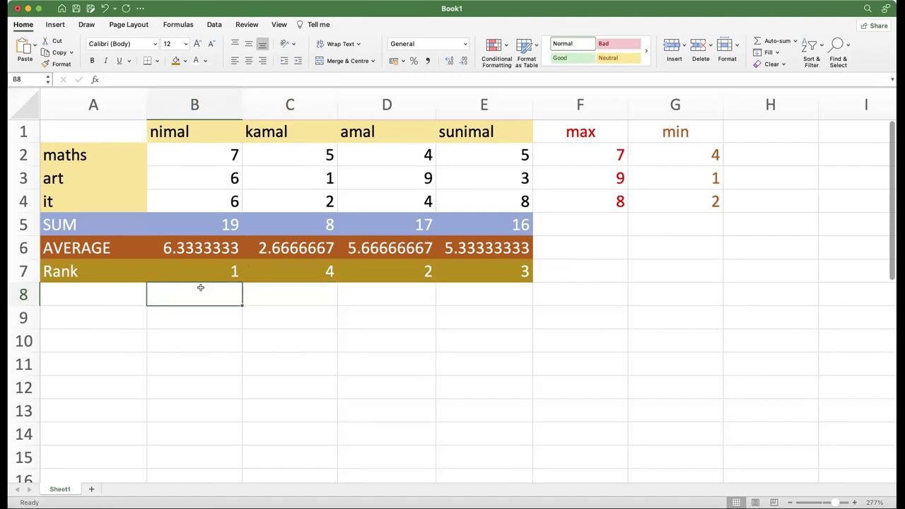